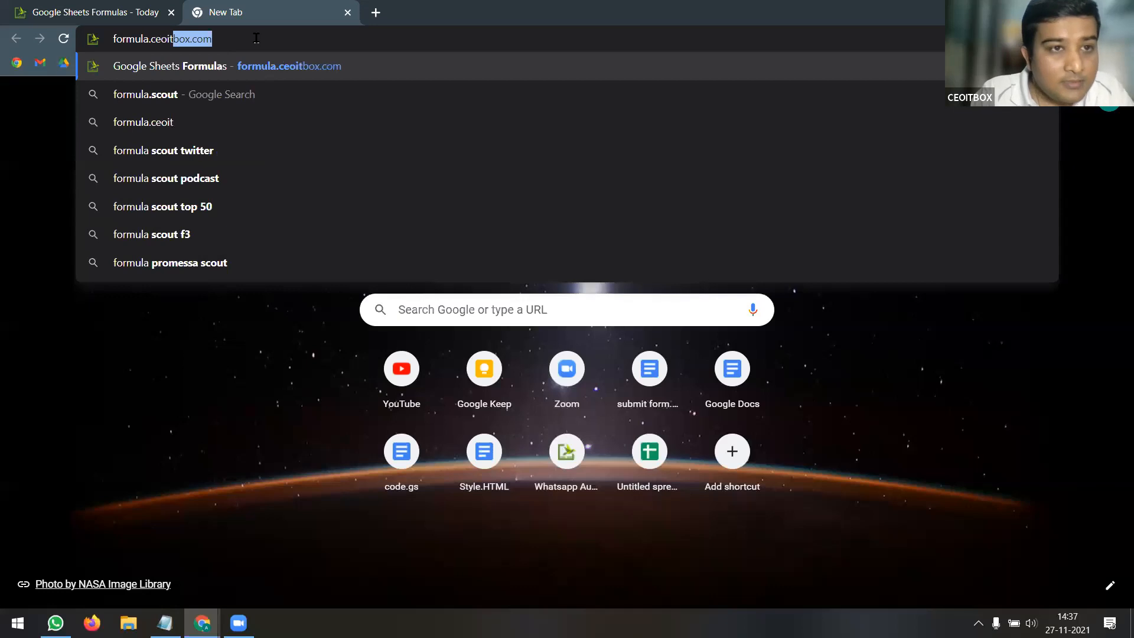
{"action": "left_click", "coordinate": [257, 38]}
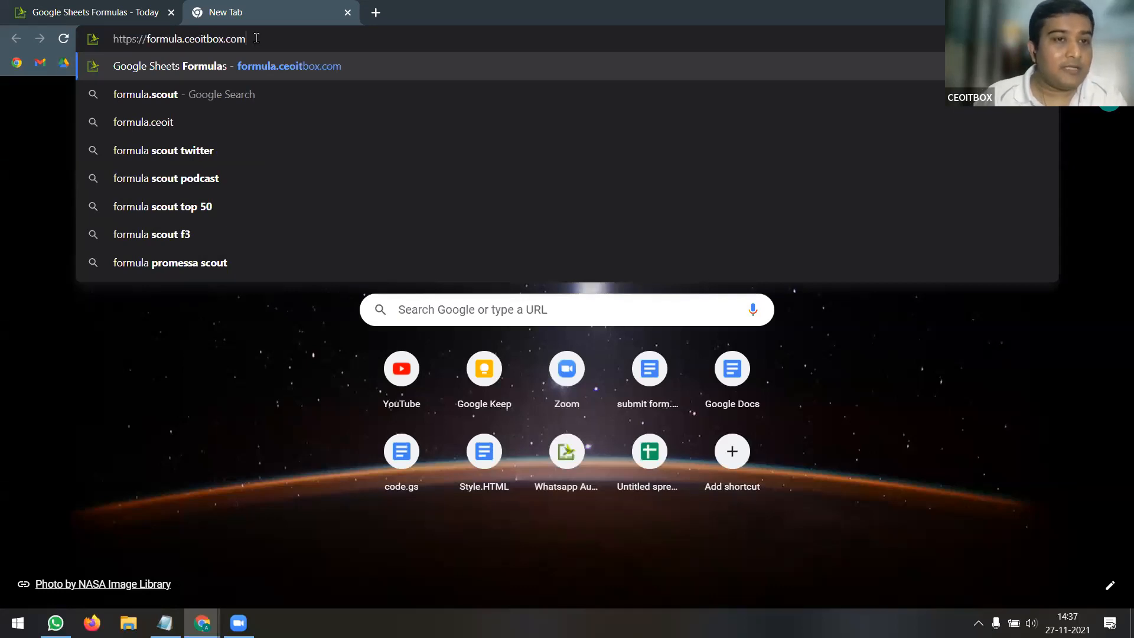
{"action": "left_click_drag", "start_coordinate": [246, 38], "coordinate": [90, 40]}
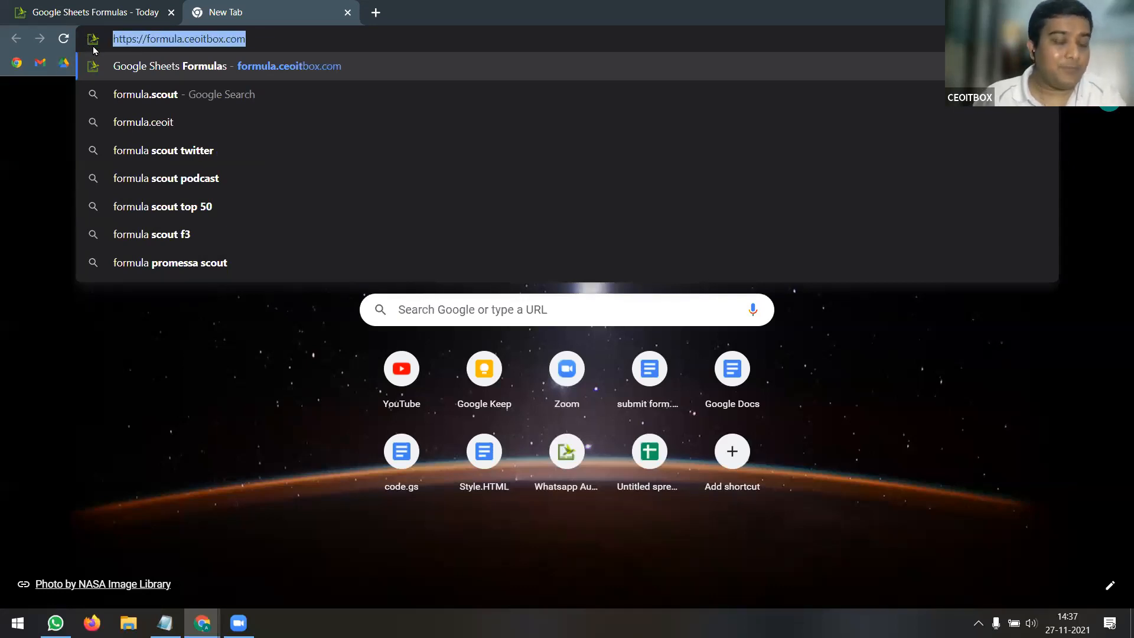
{"action": "key", "text": "alt+Tab"}
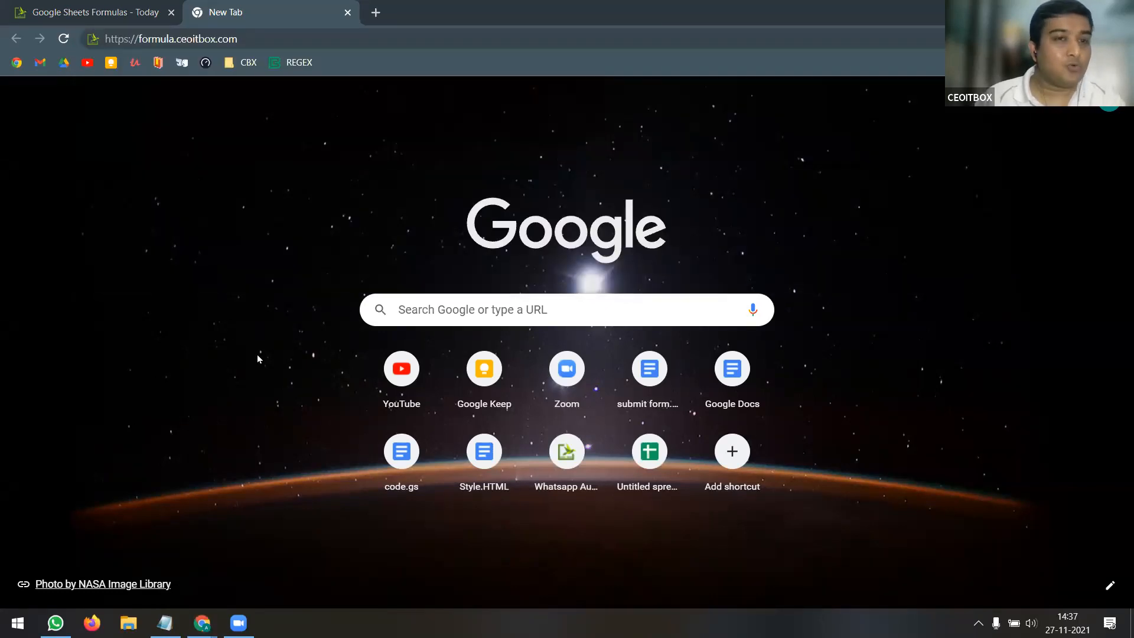
{"action": "left_click", "coordinate": [497, 40]}
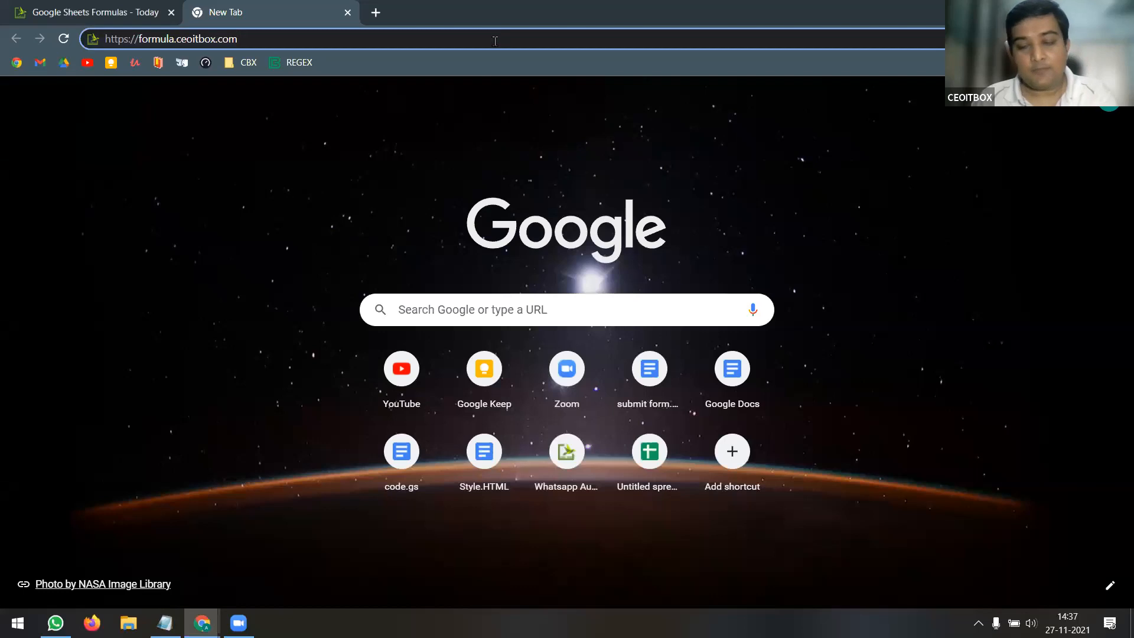
{"action": "key", "text": "Return"}
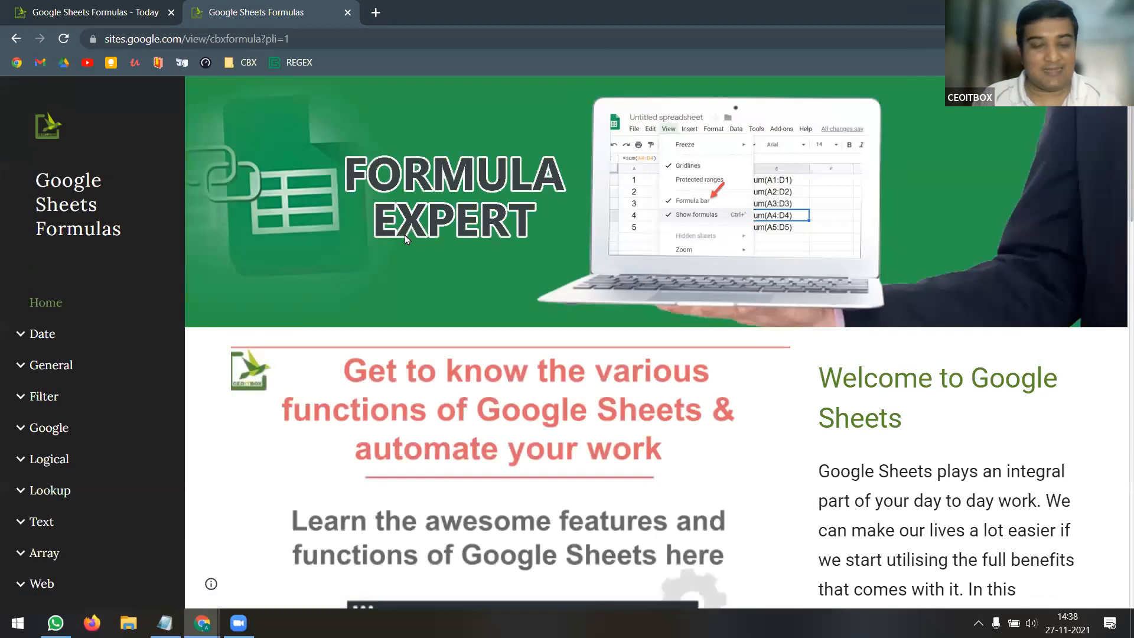
Look over the site's home page and open the Today formula page in the Date category
{"action": "scroll", "coordinate": [522, 286], "scroll_direction": "down", "scroll_amount": 4}
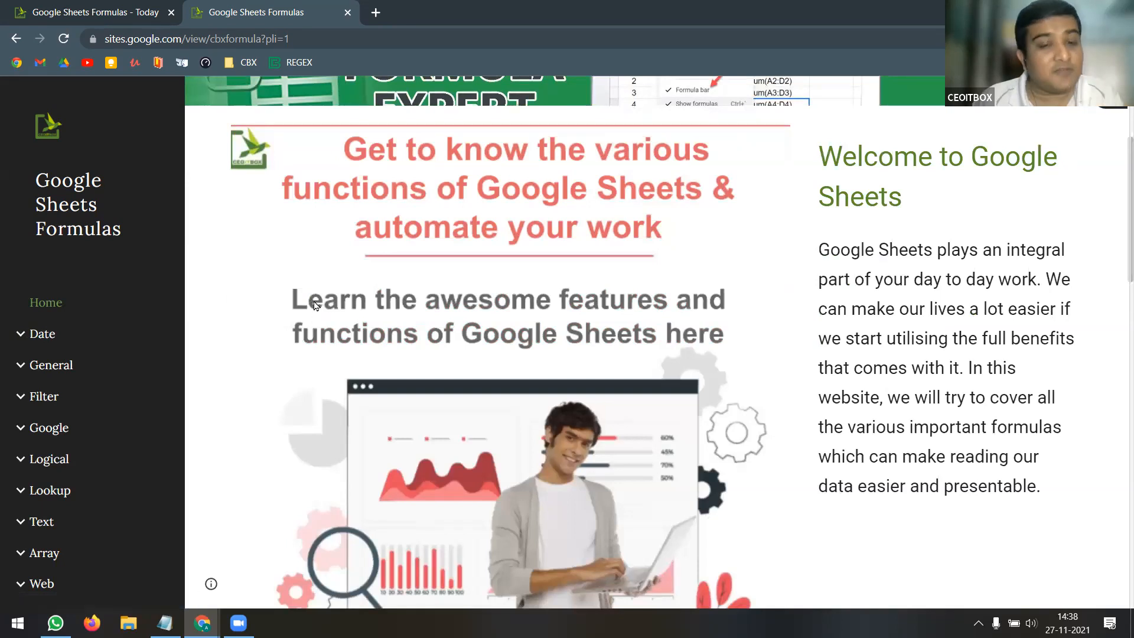
{"action": "scroll", "coordinate": [433, 295], "scroll_direction": "down", "scroll_amount": 1}
{"action": "scroll", "coordinate": [433, 296], "scroll_direction": "down", "scroll_amount": 10}
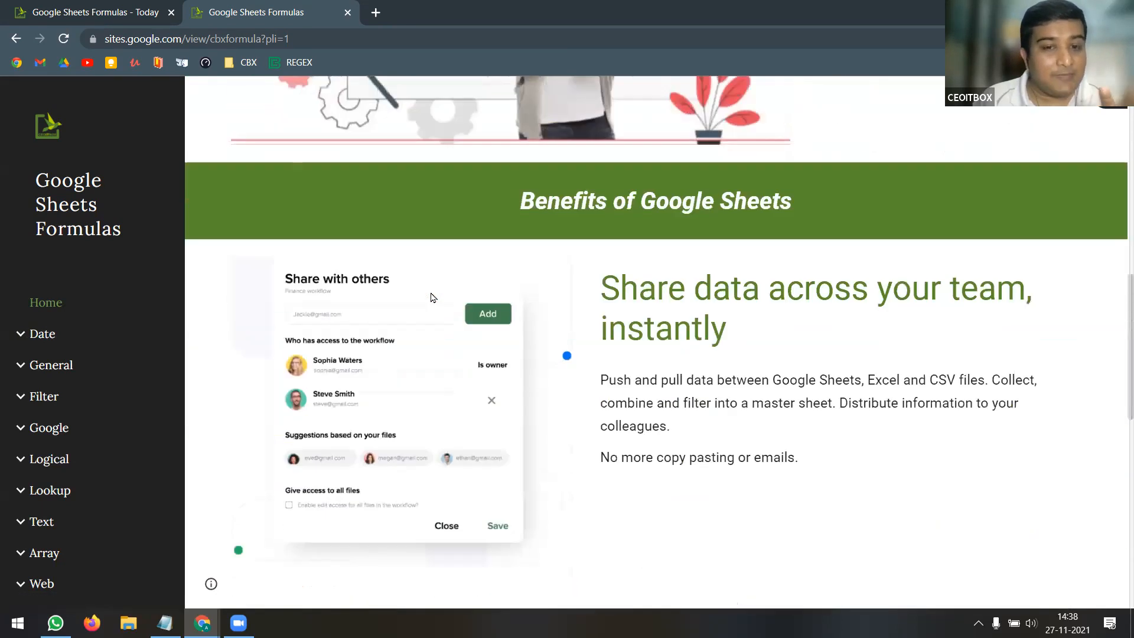
{"action": "scroll", "coordinate": [433, 297], "scroll_direction": "up", "scroll_amount": 5}
{"action": "scroll", "coordinate": [433, 297], "scroll_direction": "up", "scroll_amount": 5}
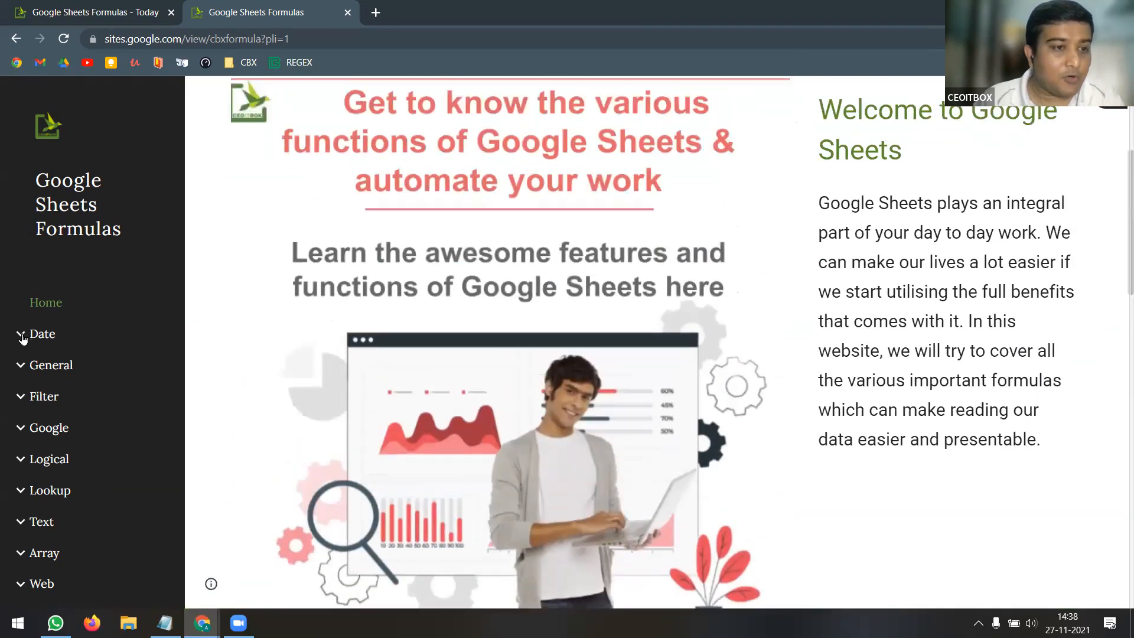
{"action": "left_click", "coordinate": [21, 334]}
{"action": "scroll", "coordinate": [99, 315], "scroll_direction": "down", "scroll_amount": 3}
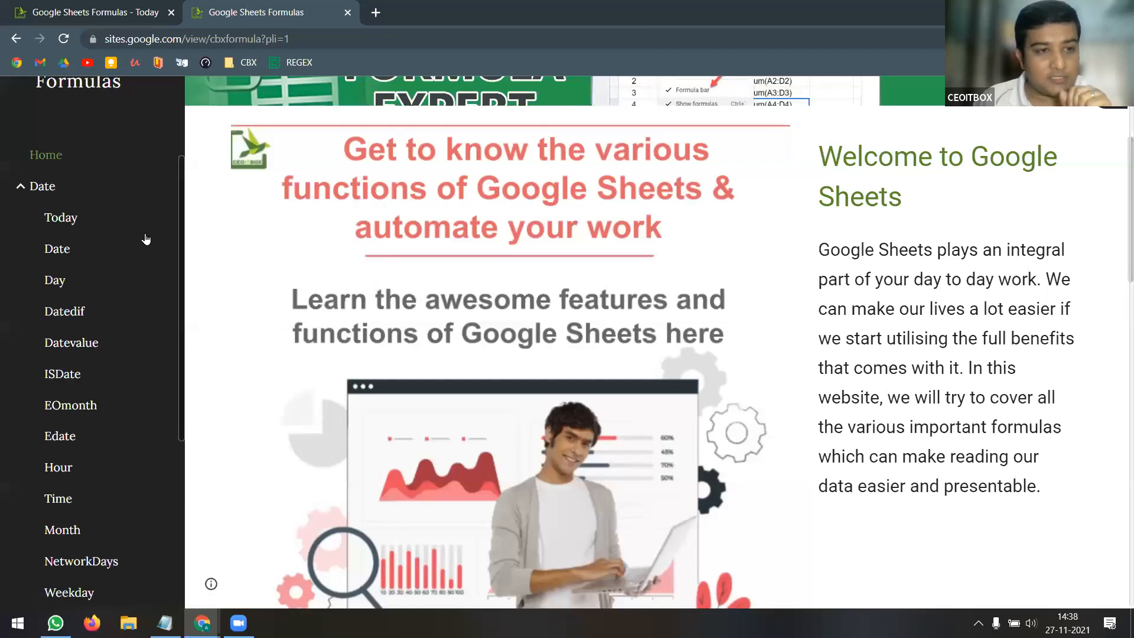
{"action": "left_click", "coordinate": [92, 224]}
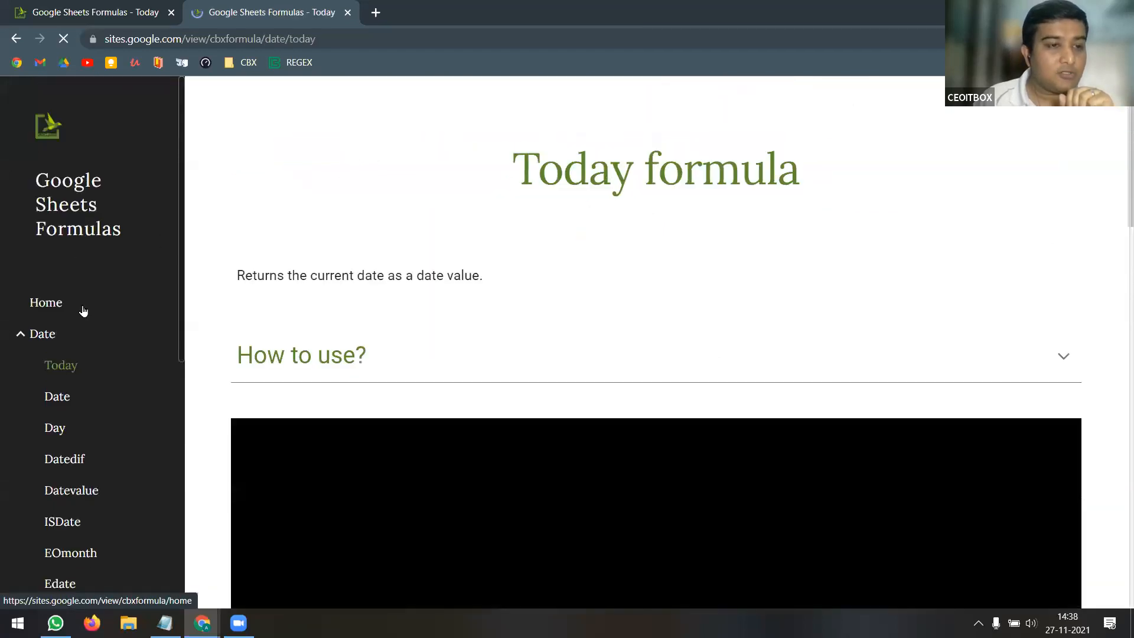
Examine the Today formula page, including its video, syntax illustration and embedded practice sheet
{"action": "scroll", "coordinate": [458, 304], "scroll_direction": "down", "scroll_amount": 5}
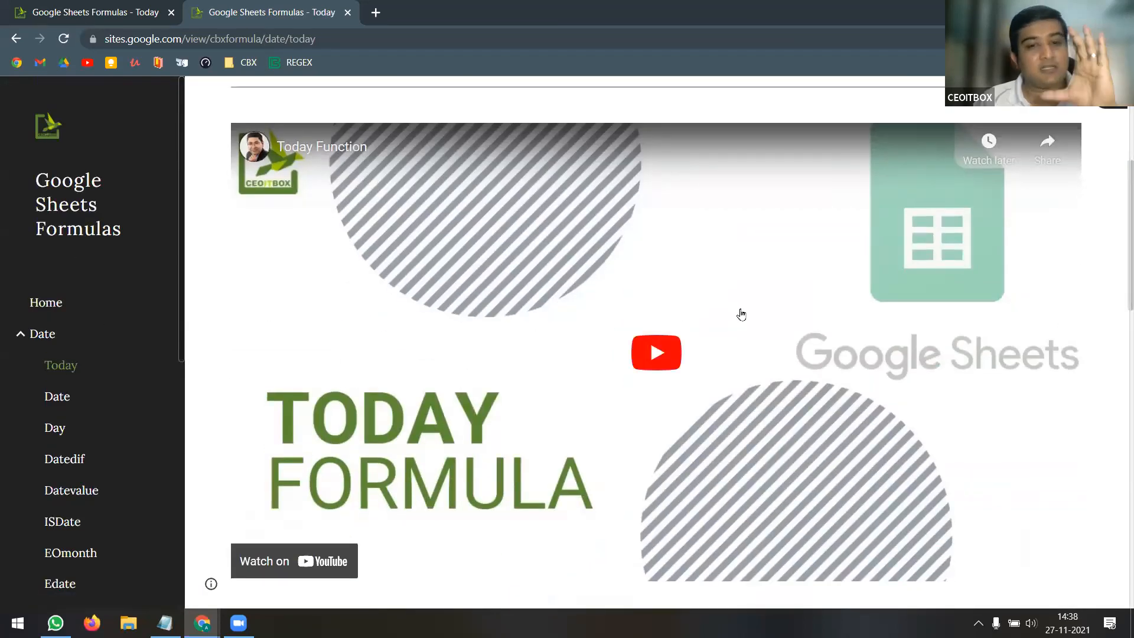
{"action": "scroll", "coordinate": [741, 313], "scroll_direction": "down", "scroll_amount": 2}
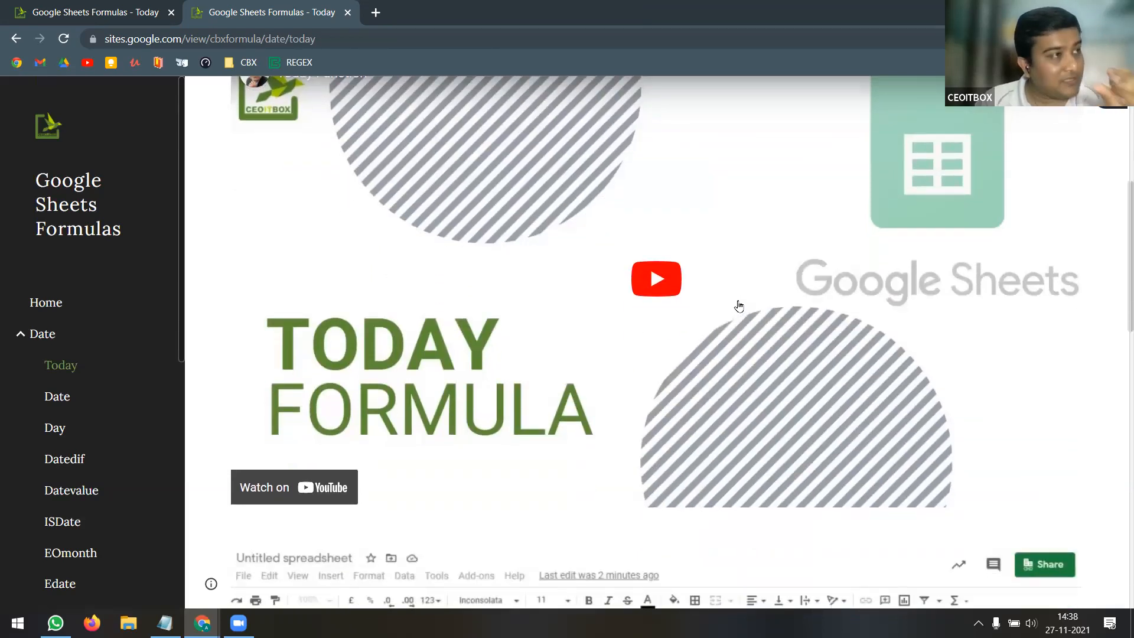
{"action": "scroll", "coordinate": [739, 306], "scroll_direction": "down", "scroll_amount": 7}
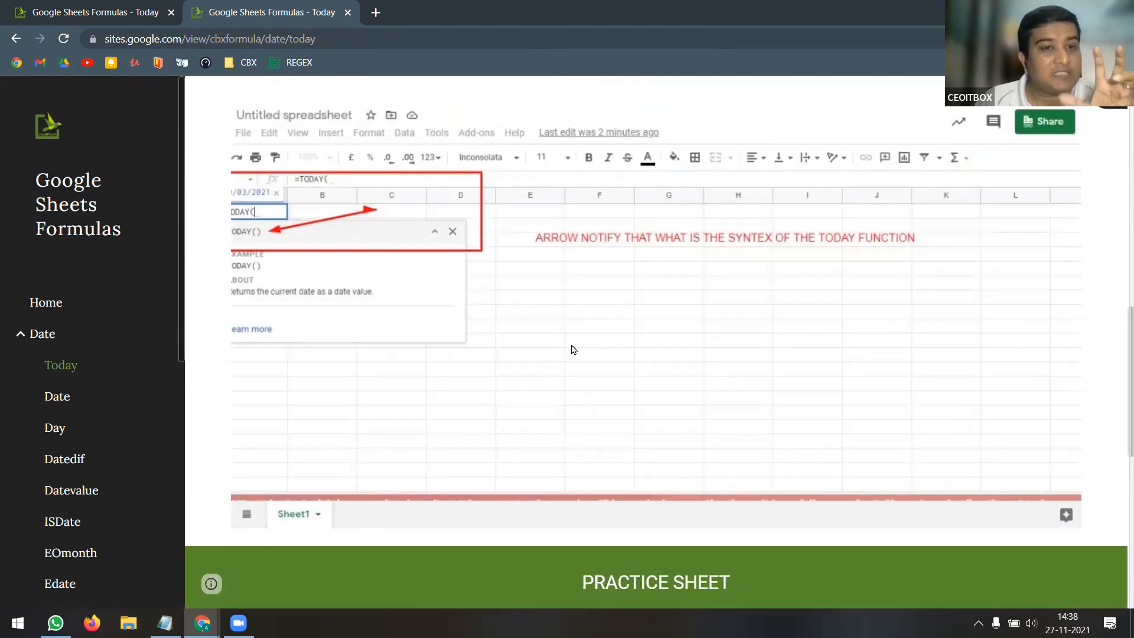
{"action": "scroll", "coordinate": [572, 349], "scroll_direction": "down", "scroll_amount": 6}
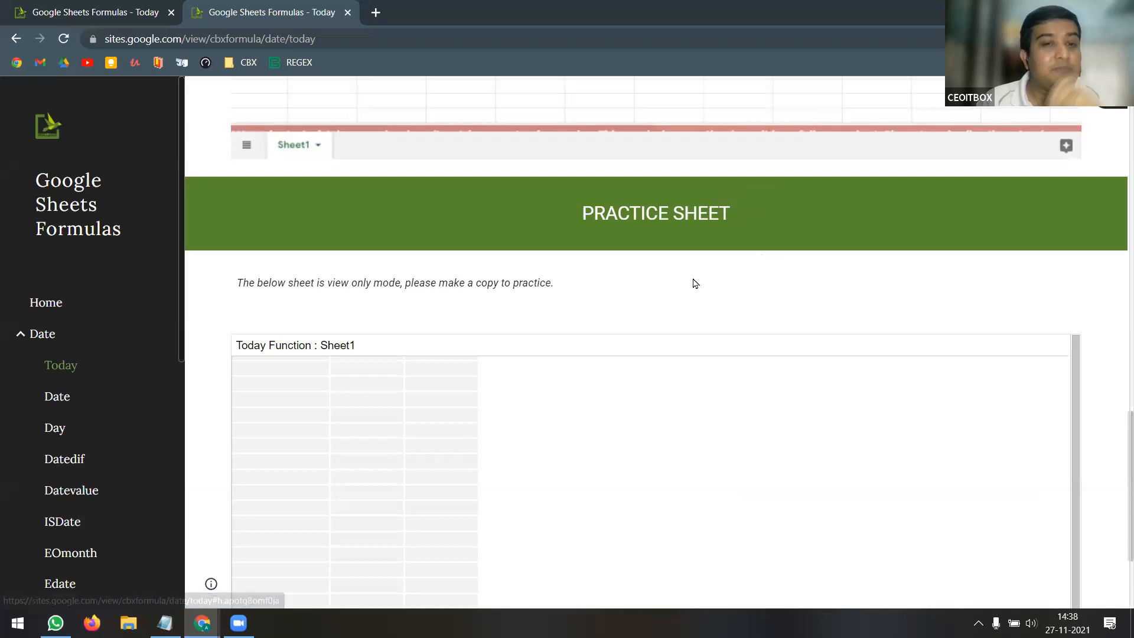
{"action": "scroll", "coordinate": [694, 282], "scroll_direction": "down", "scroll_amount": 3}
{"action": "scroll", "coordinate": [696, 283], "scroll_direction": "up", "scroll_amount": 15}
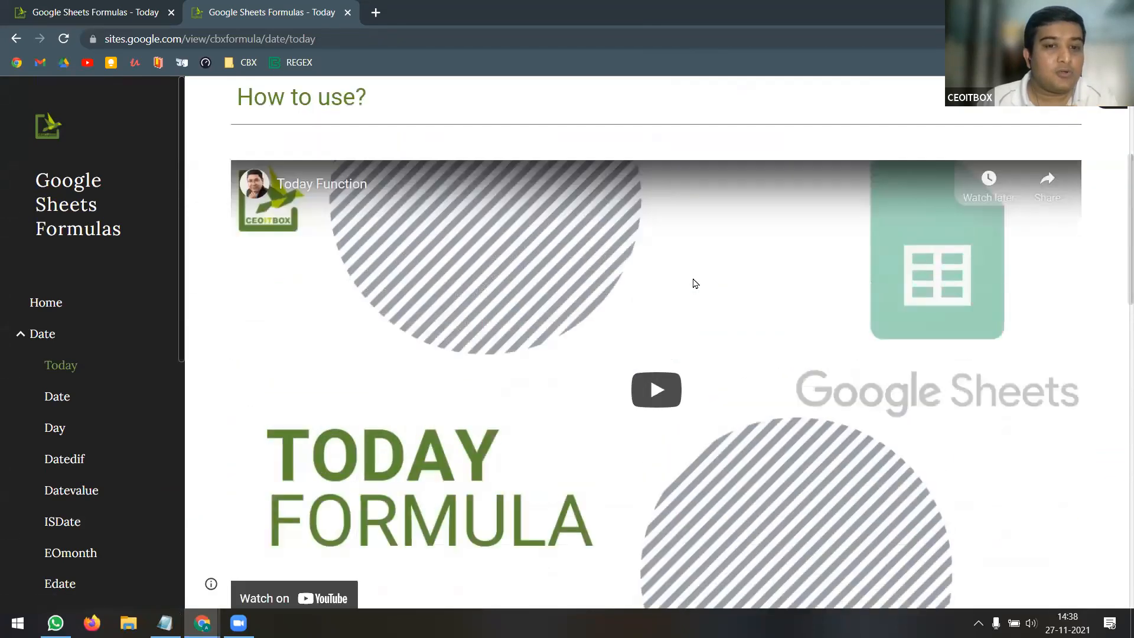
{"action": "scroll", "coordinate": [650, 284], "scroll_direction": "down", "scroll_amount": 3}
{"action": "scroll", "coordinate": [569, 256], "scroll_direction": "up", "scroll_amount": 6}
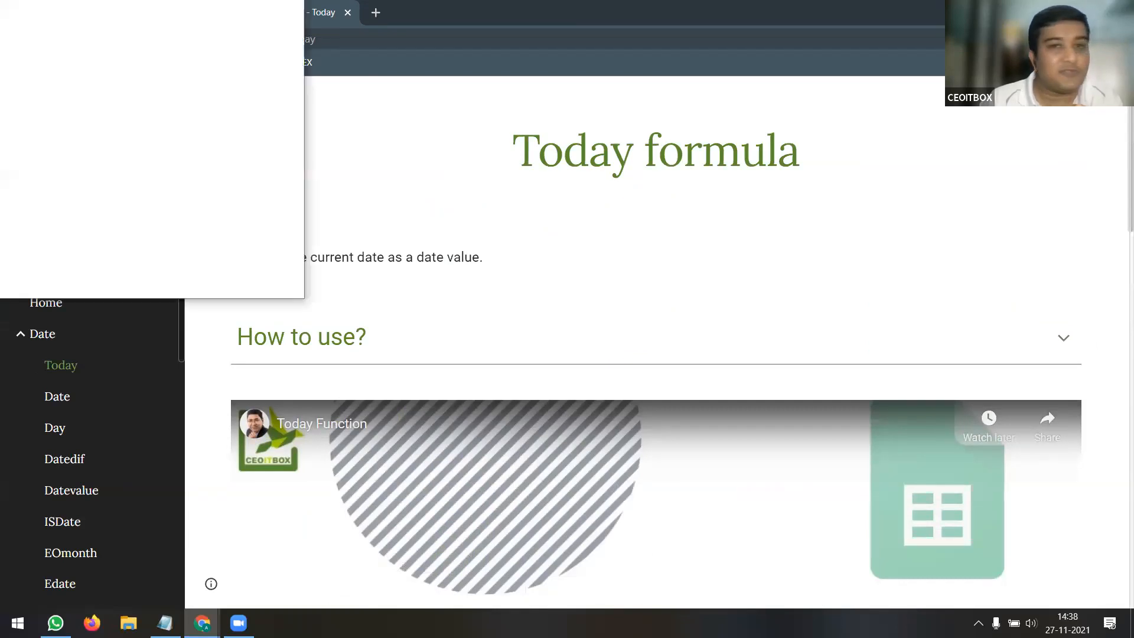
{"action": "left_click_drag", "start_coordinate": [584, 6], "coordinate": [588, 9]}
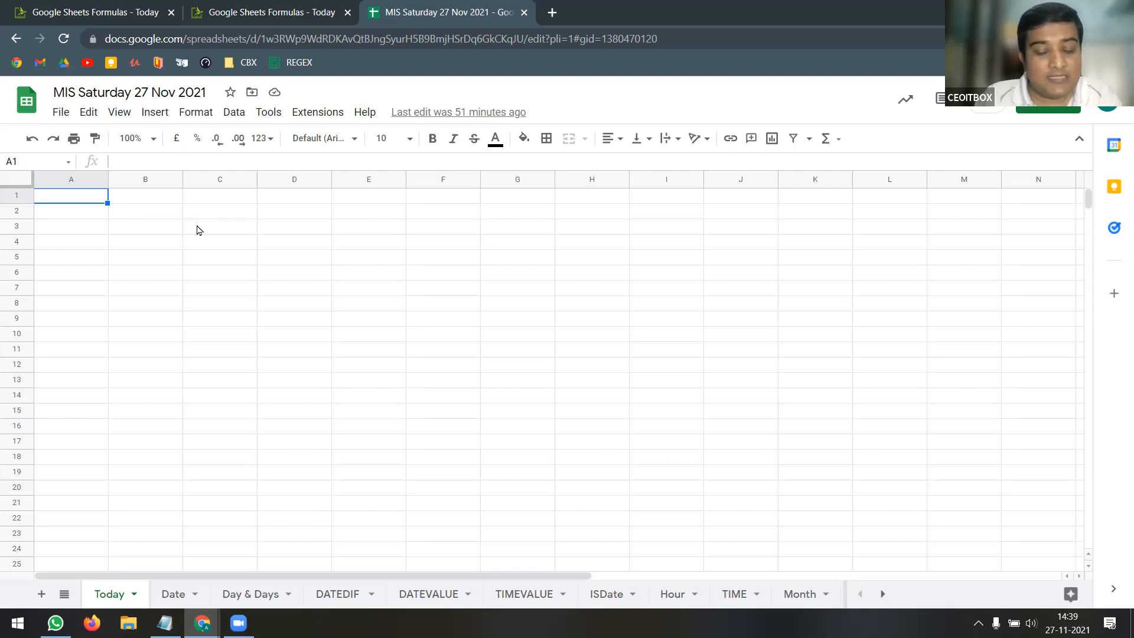
Enter the formula =TODAY() in cell A1 of the Today sheet and check it
{"action": "type", "text": "=to"}
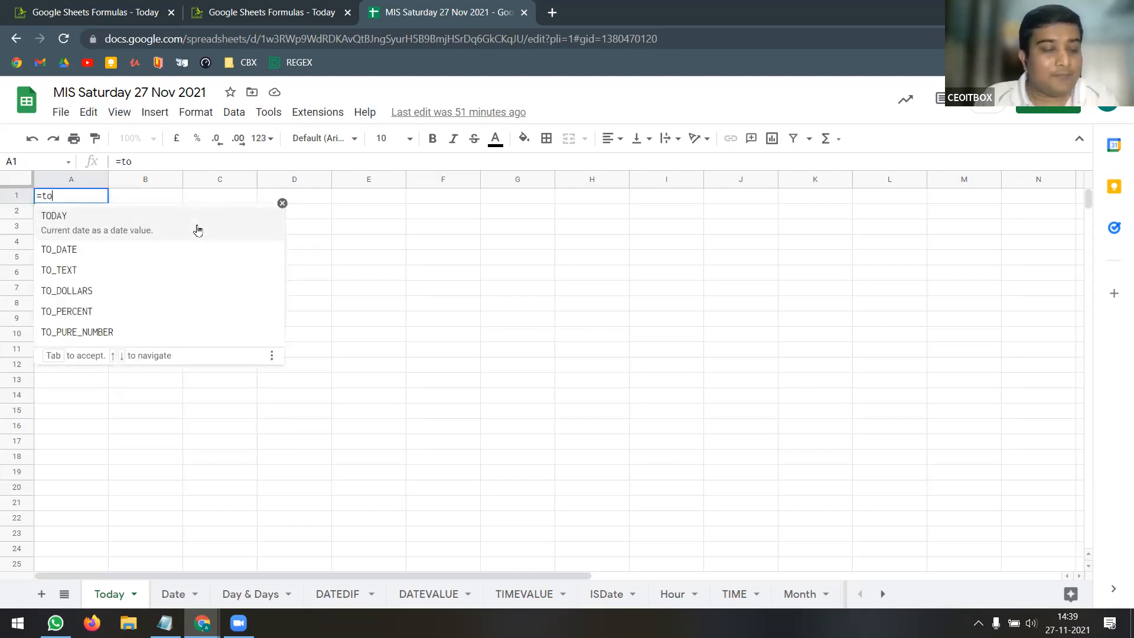
{"action": "key", "text": "Tab"}
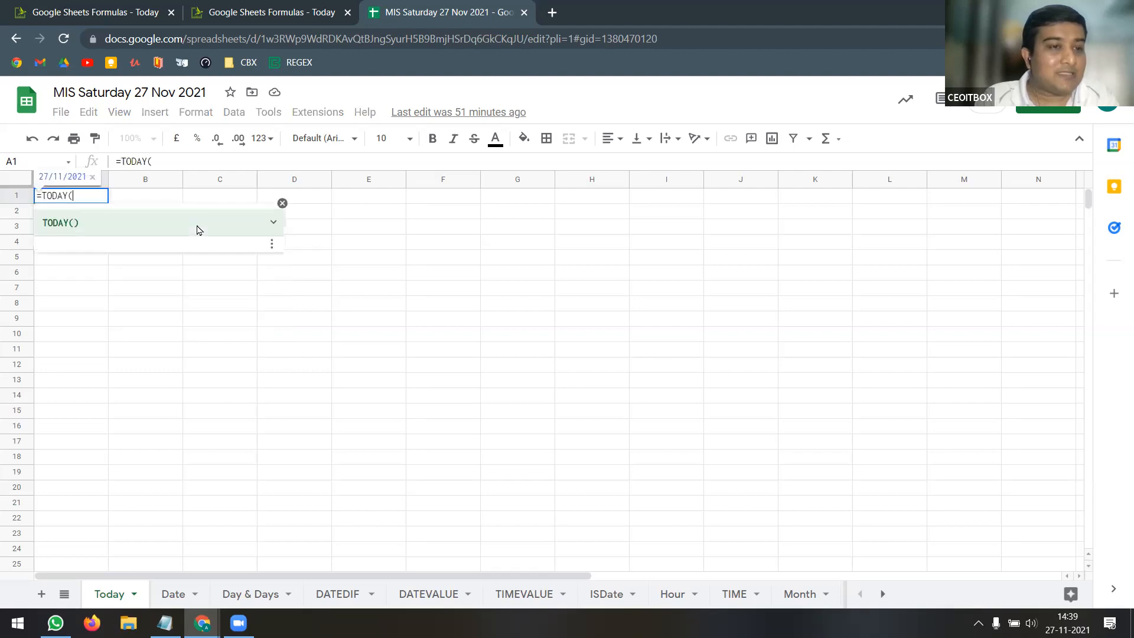
{"action": "key", "text": "Return"}
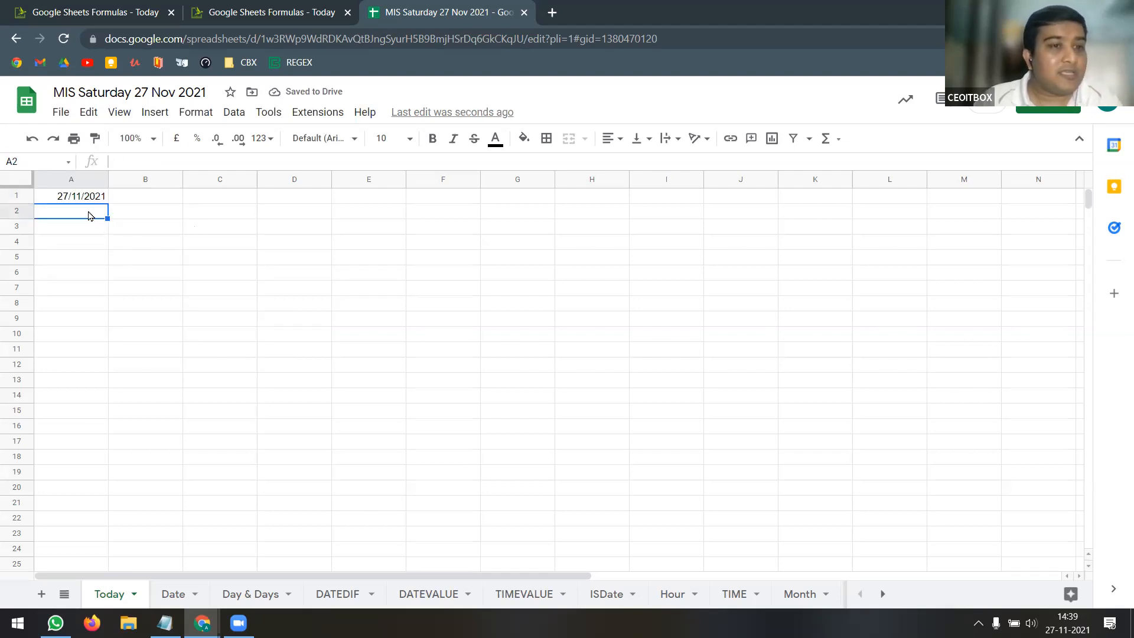
{"action": "left_click", "coordinate": [91, 201]}
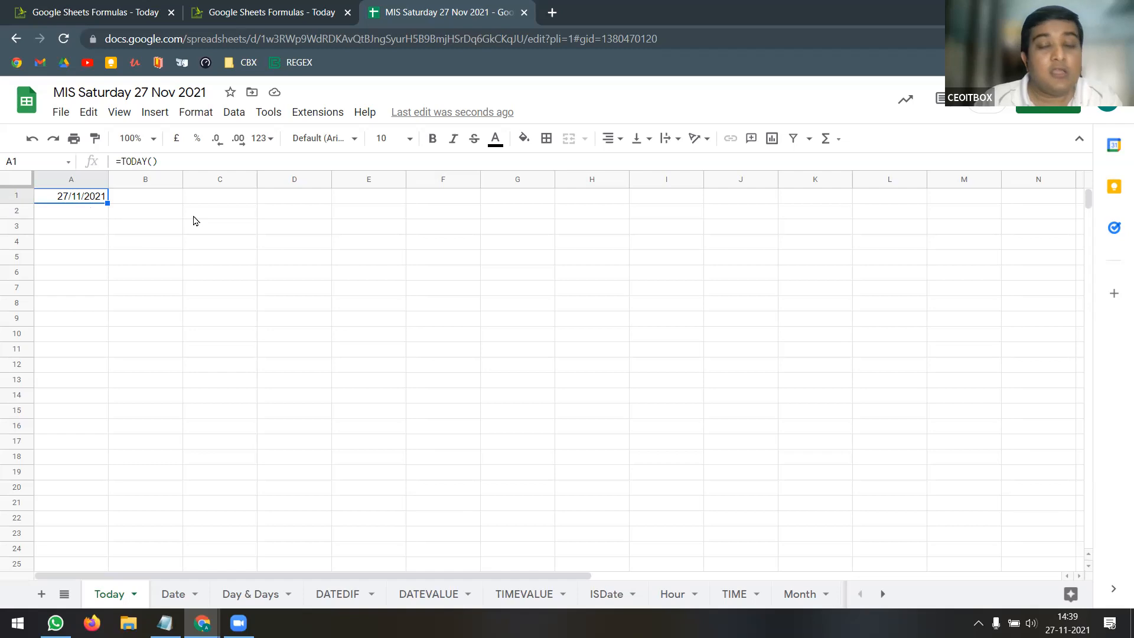
Insert the current date as a static value in C2 and compare its content with the formula in A1
{"action": "left_click", "coordinate": [194, 220]}
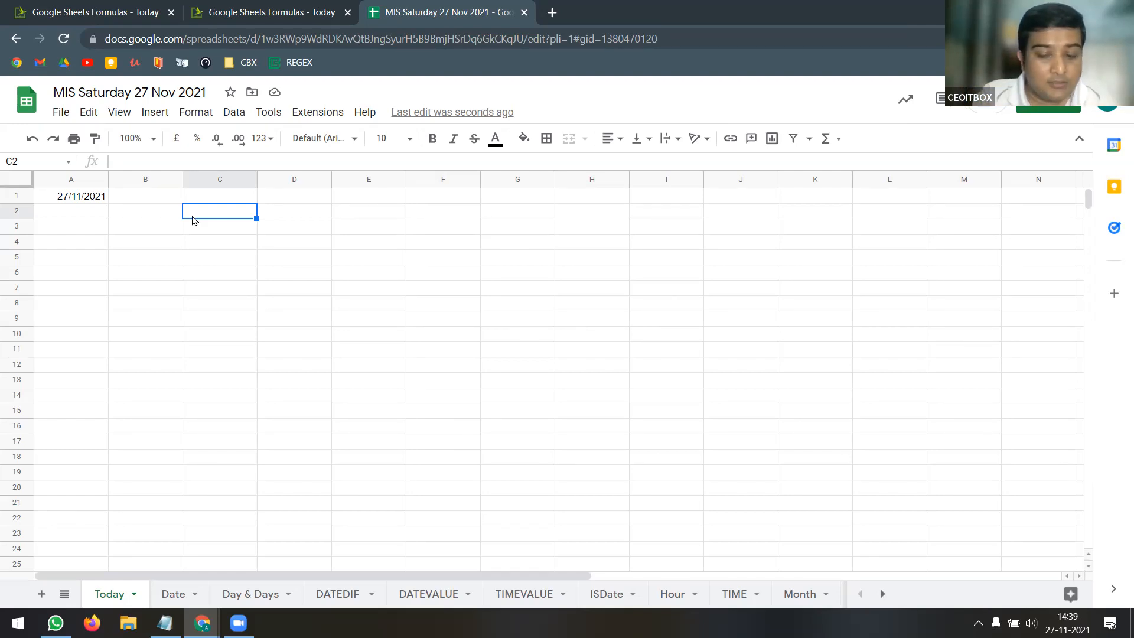
{"action": "key", "text": "ctrl+semicolon"}
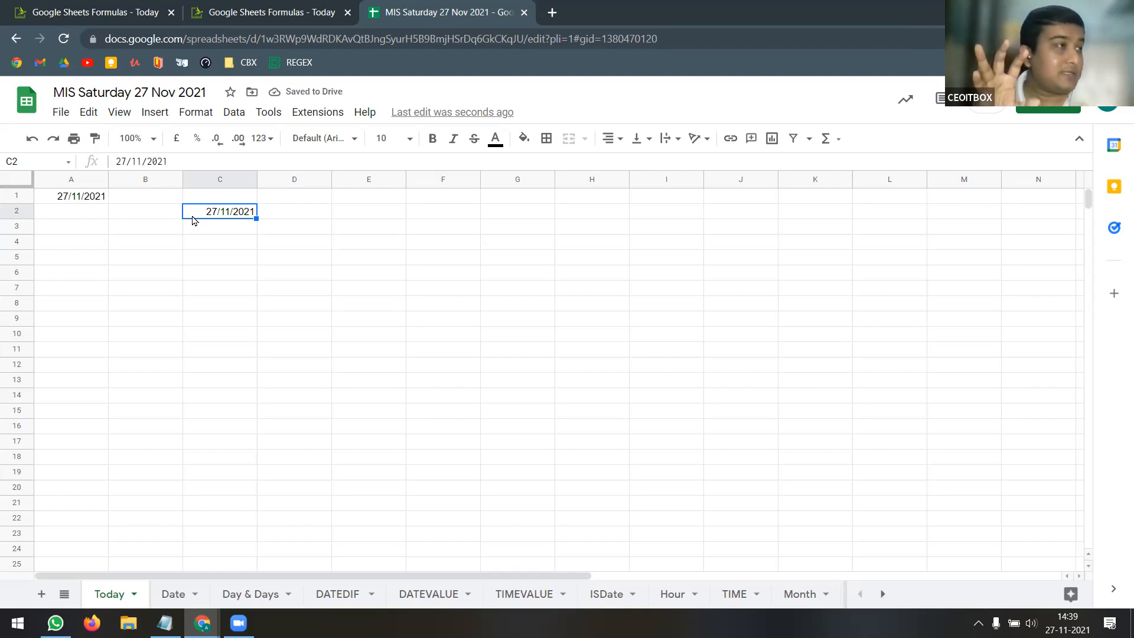
{"action": "left_click", "coordinate": [99, 200]}
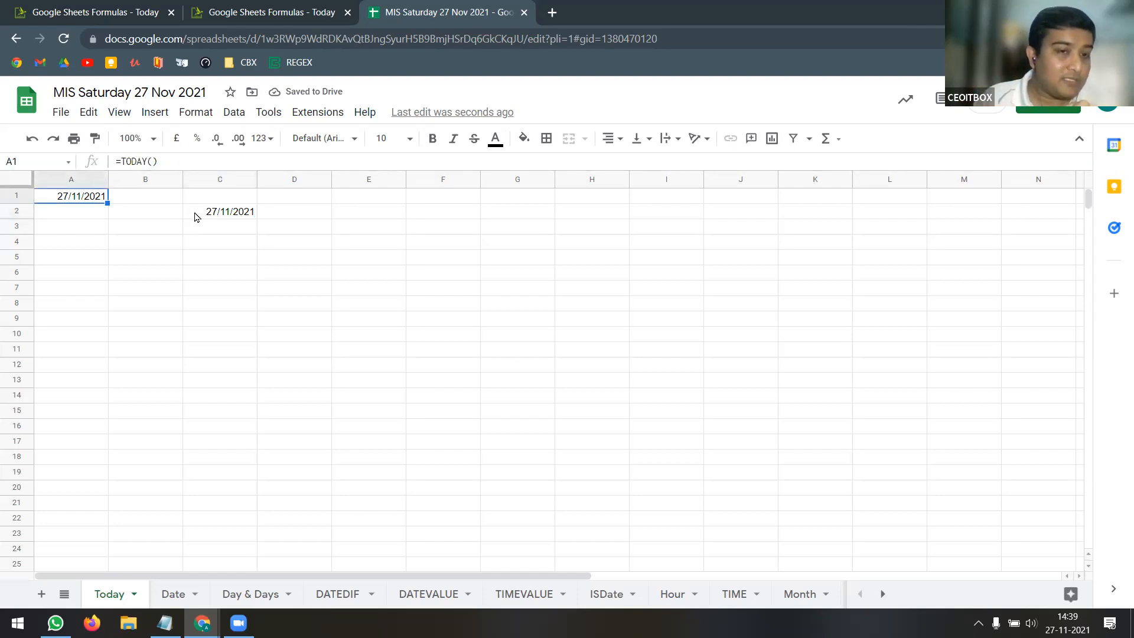
{"action": "left_click", "coordinate": [196, 215]}
Insert the current date in G4 and the current time in G6, both as static values
{"action": "left_click", "coordinate": [511, 247]}
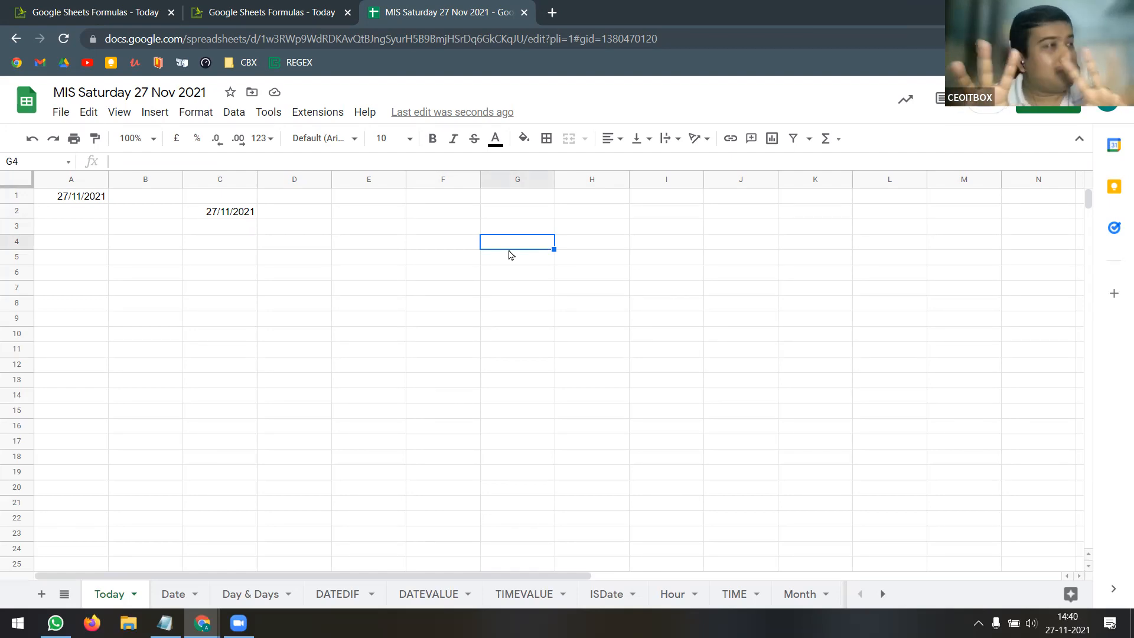
{"action": "key", "text": "ctrl+semicolon"}
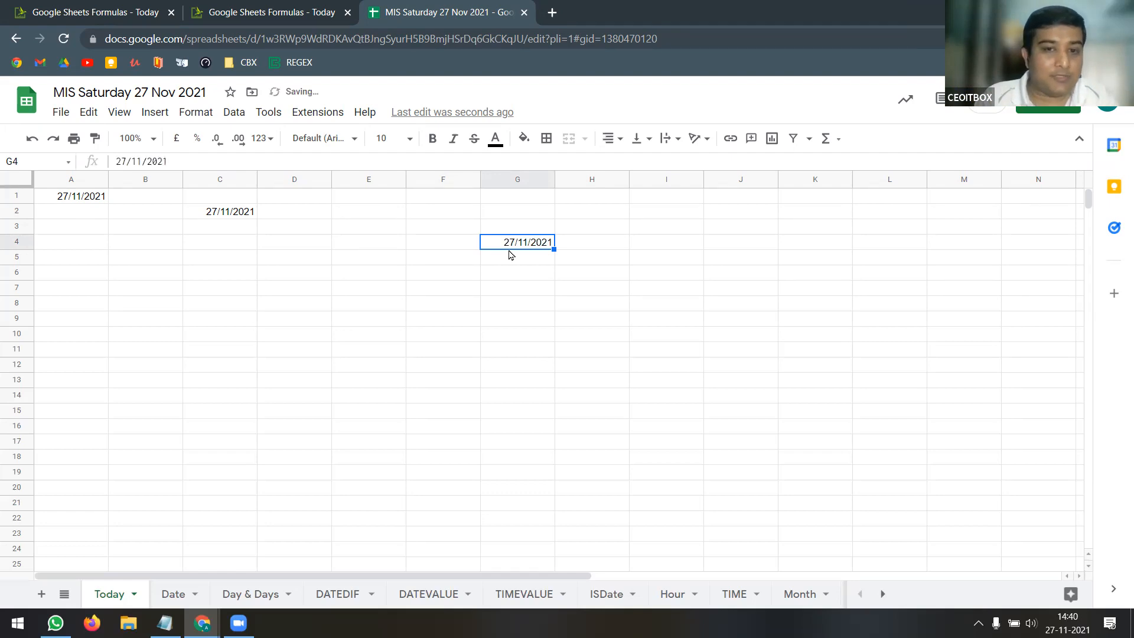
{"action": "key", "text": "Return"}
{"action": "key", "text": "Return"}
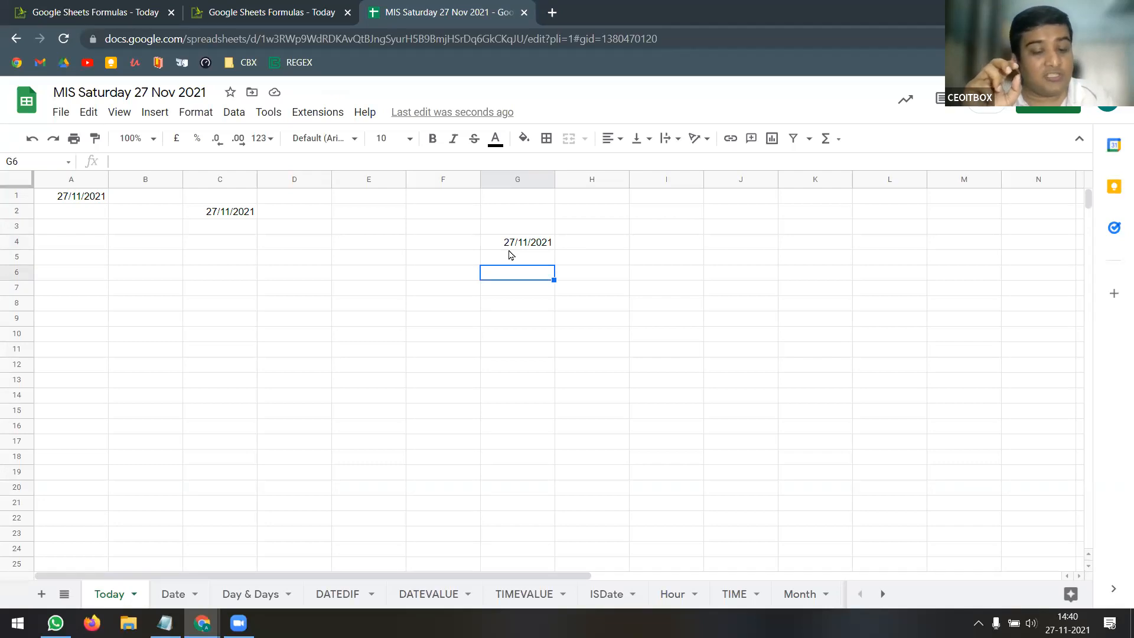
{"action": "key", "text": "ctrl+shift+semicolon"}
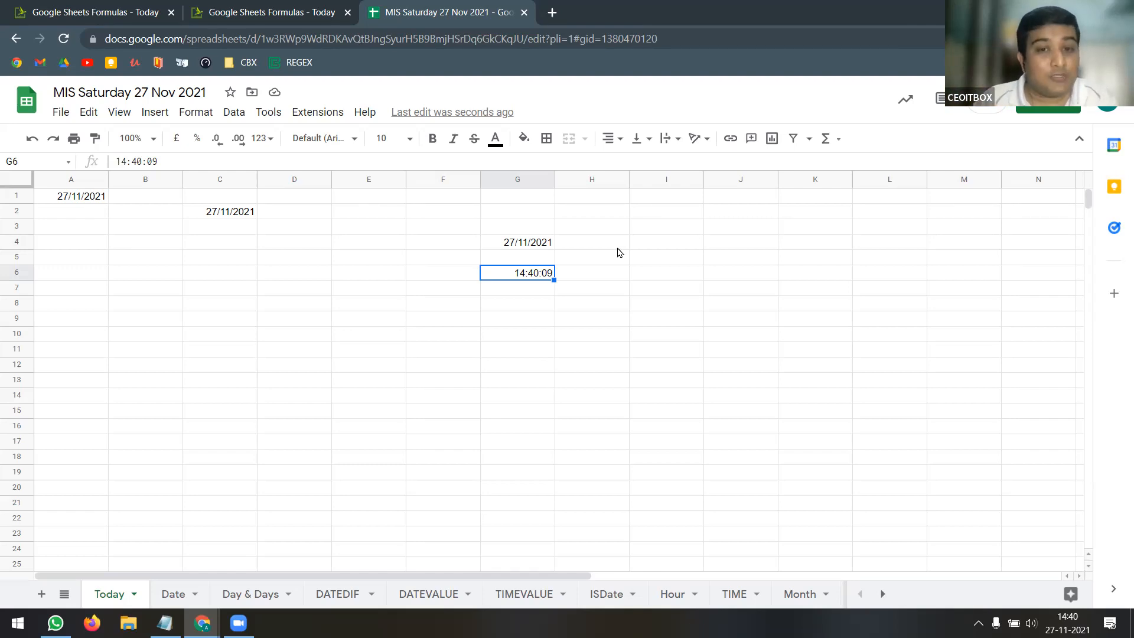
Insert the current date as a static value in cell I4
{"action": "left_click", "coordinate": [619, 251]}
{"action": "left_click", "coordinate": [668, 251]}
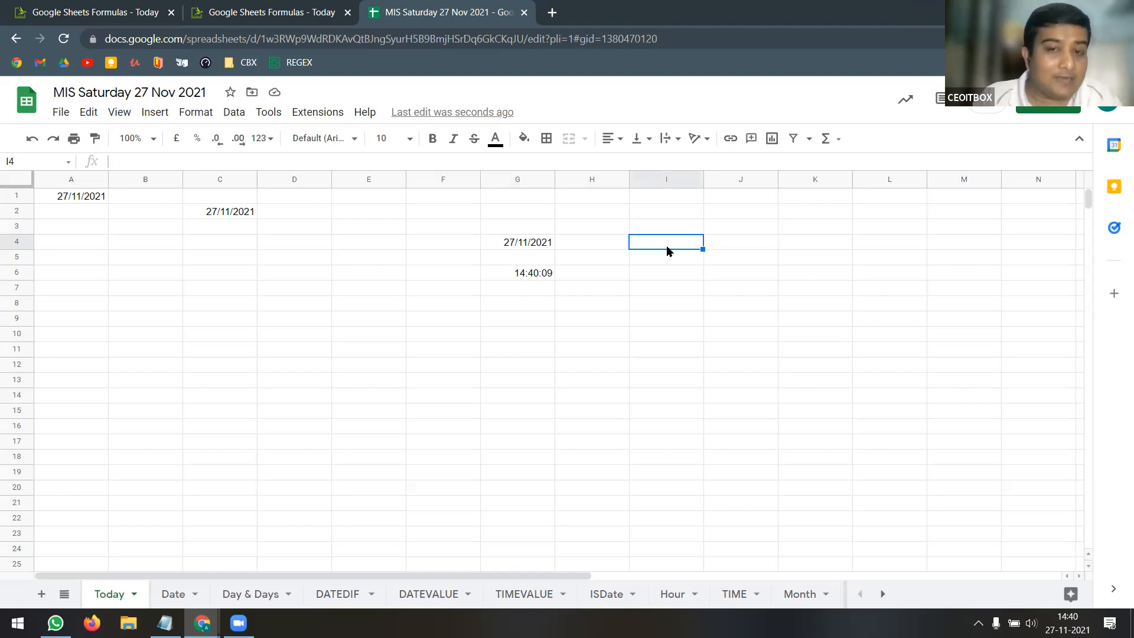
{"action": "key", "text": "ctrl+semicolon"}
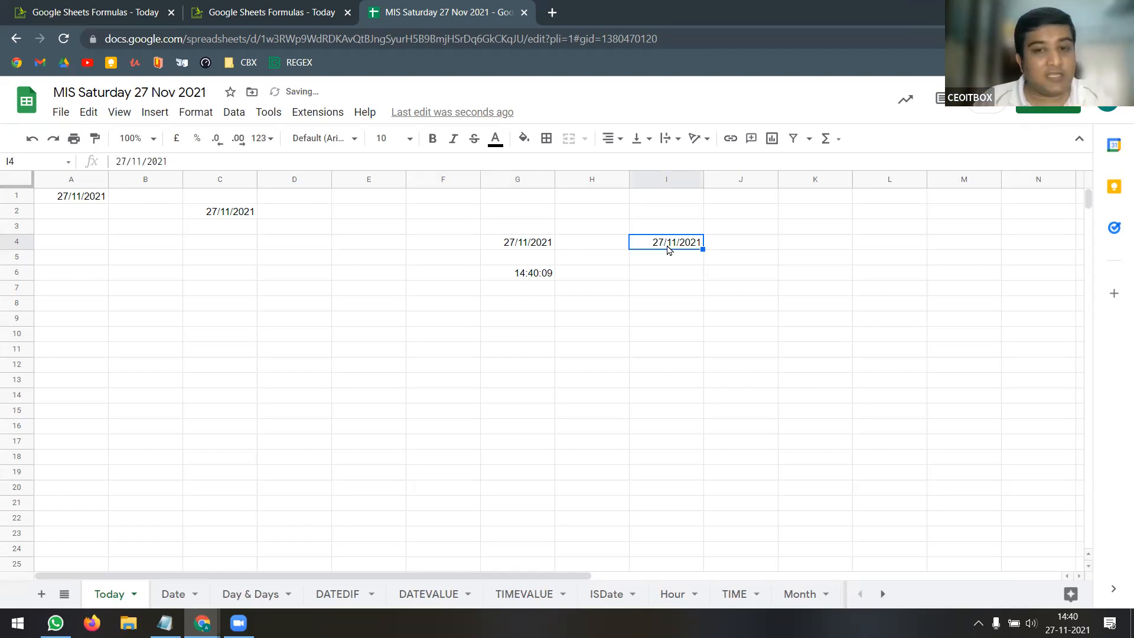
Change the date in I4 to 25/11/2021 and the date in G4 to 04/12/2021 using the calendar date picker
{"action": "double_click", "coordinate": [667, 243]}
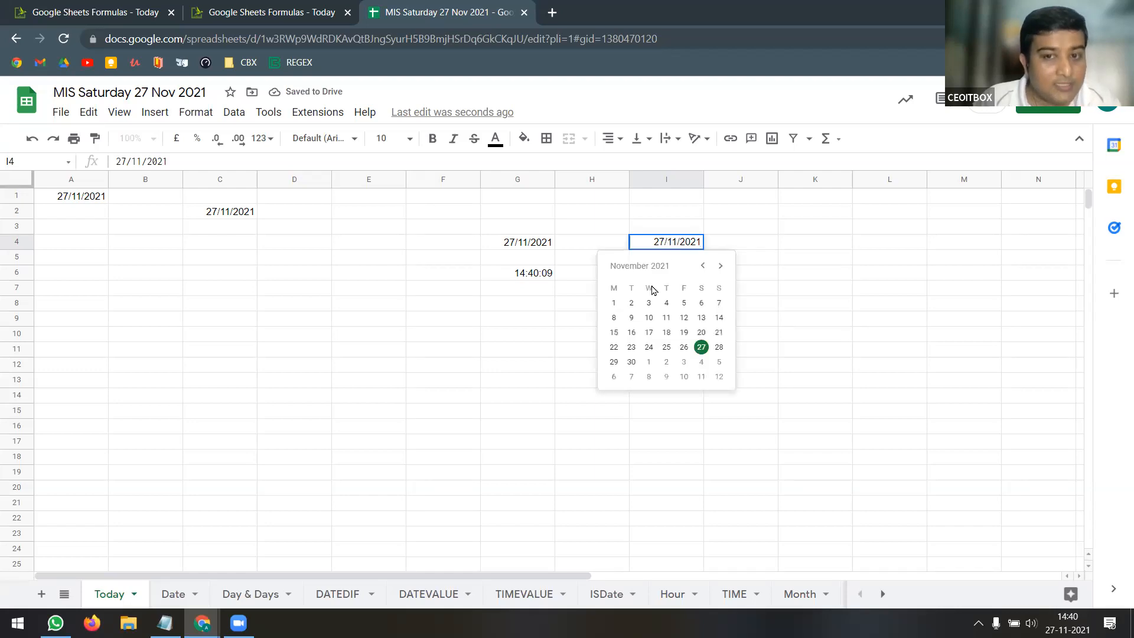
{"action": "left_click", "coordinate": [666, 347]}
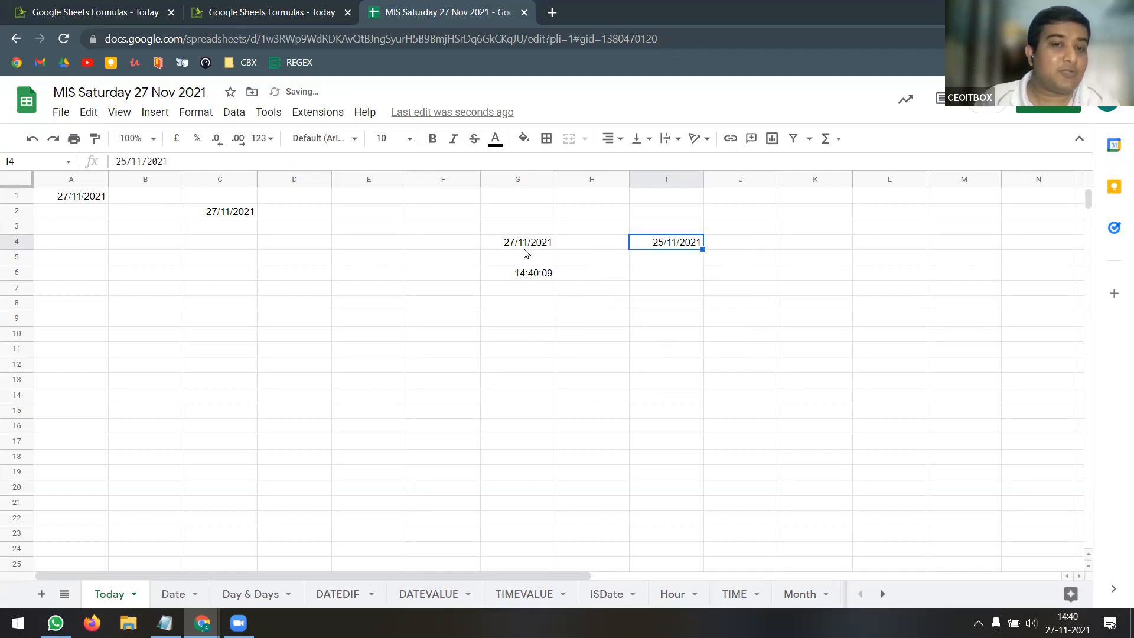
{"action": "double_click", "coordinate": [524, 243]}
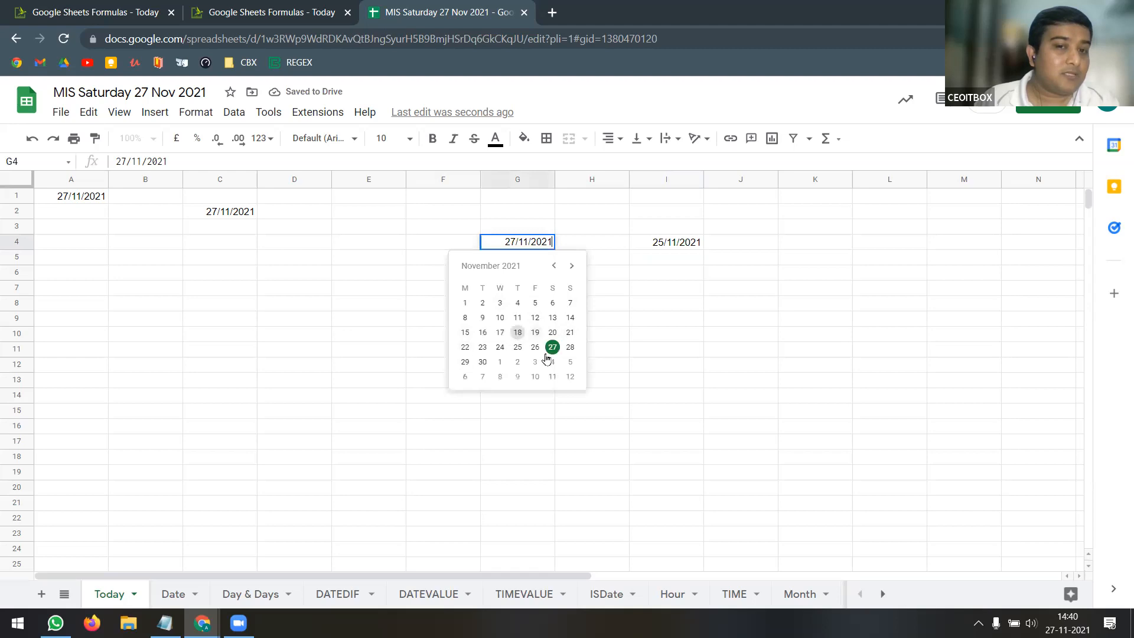
{"action": "left_click", "coordinate": [553, 363]}
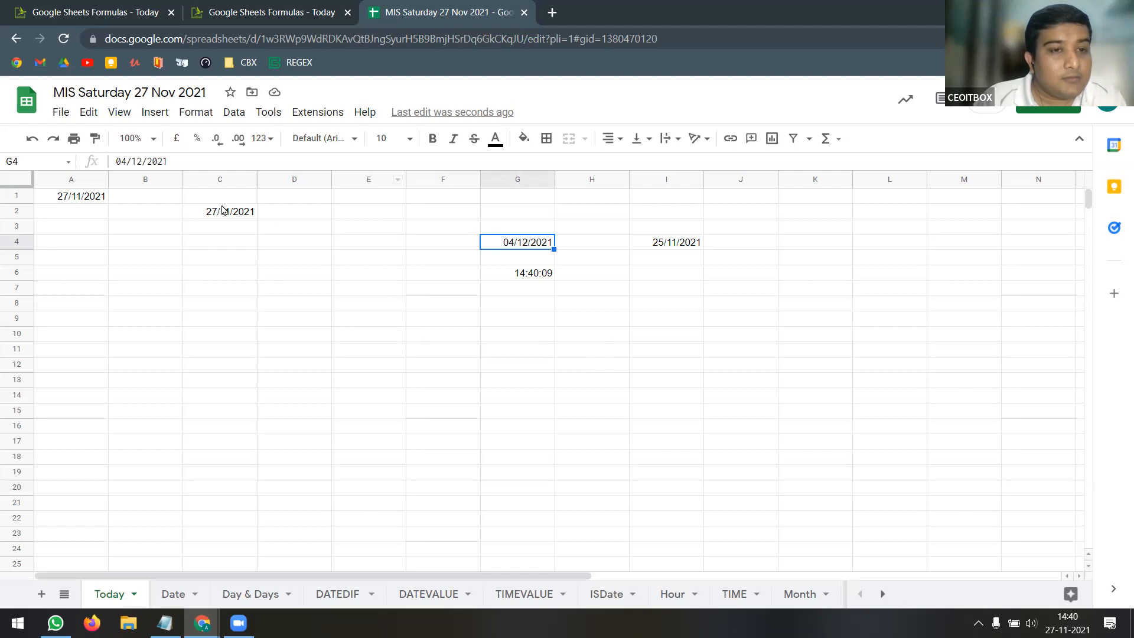
Move the static time from G6 to C3 and the static date from G4 to C1
{"action": "left_click_drag", "start_coordinate": [220, 196], "coordinate": [721, 294]}
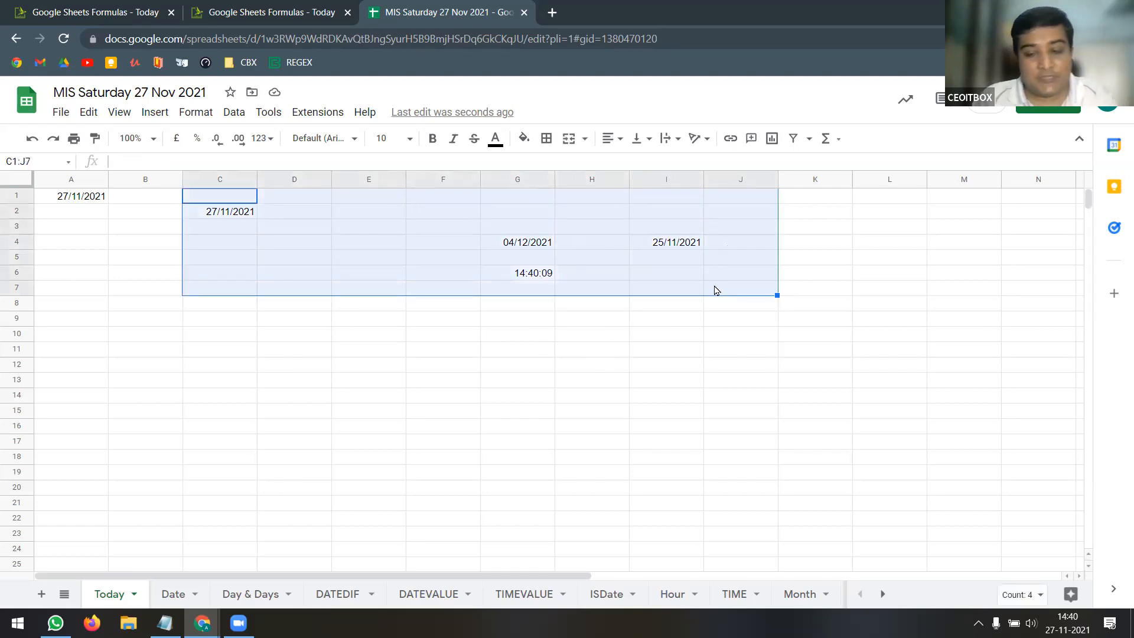
{"action": "left_click", "coordinate": [336, 249]}
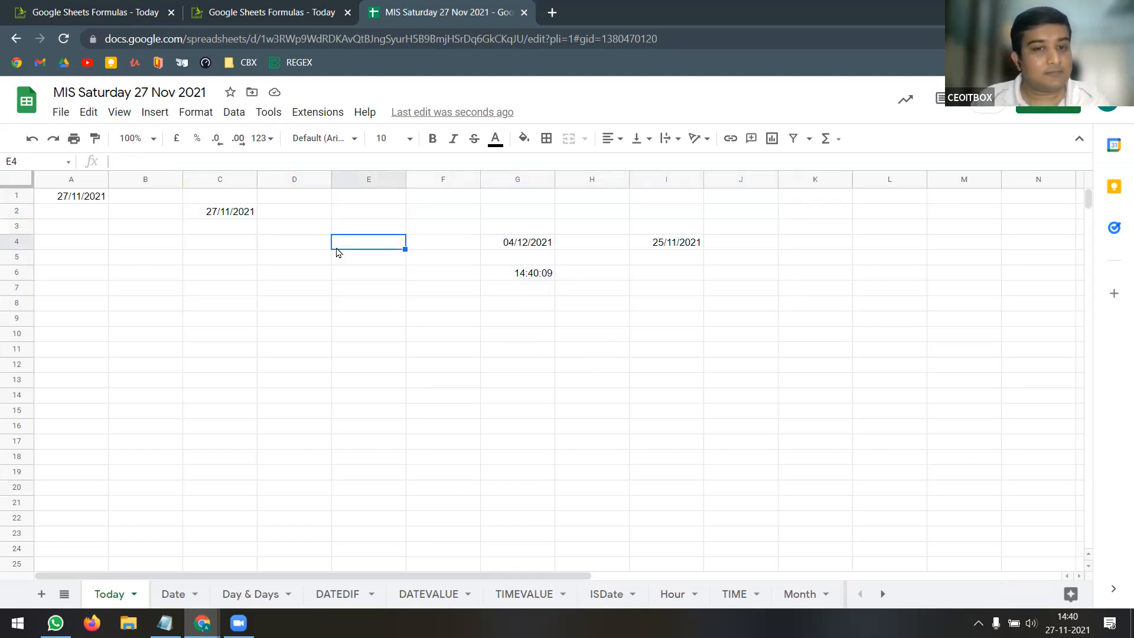
{"action": "left_click", "coordinate": [518, 273]}
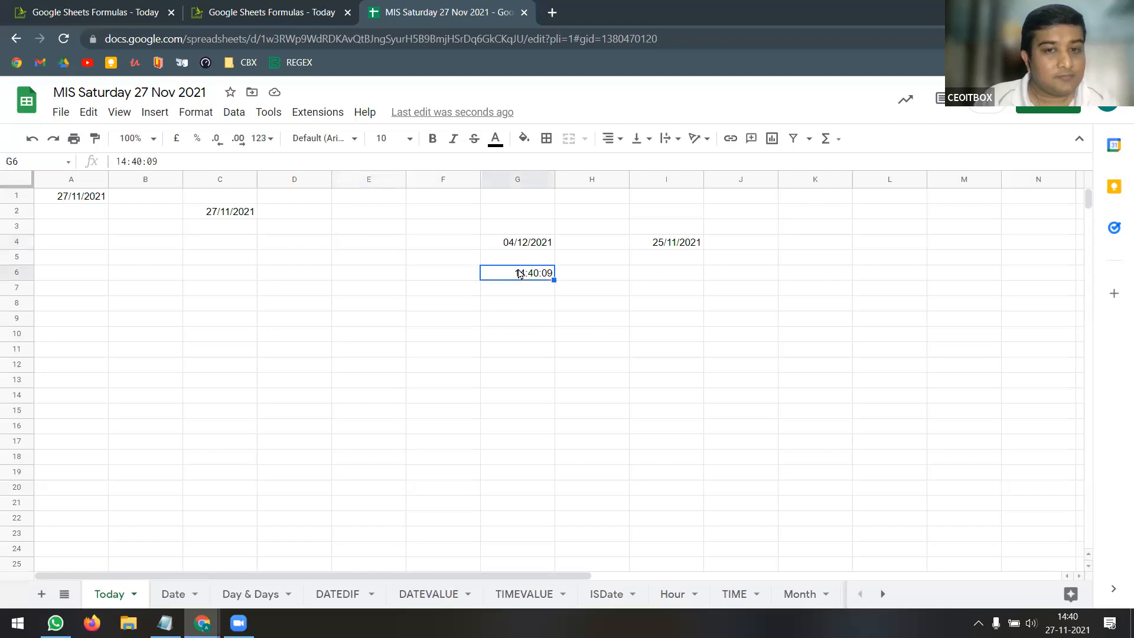
{"action": "left_click_drag", "start_coordinate": [518, 264], "coordinate": [246, 227]}
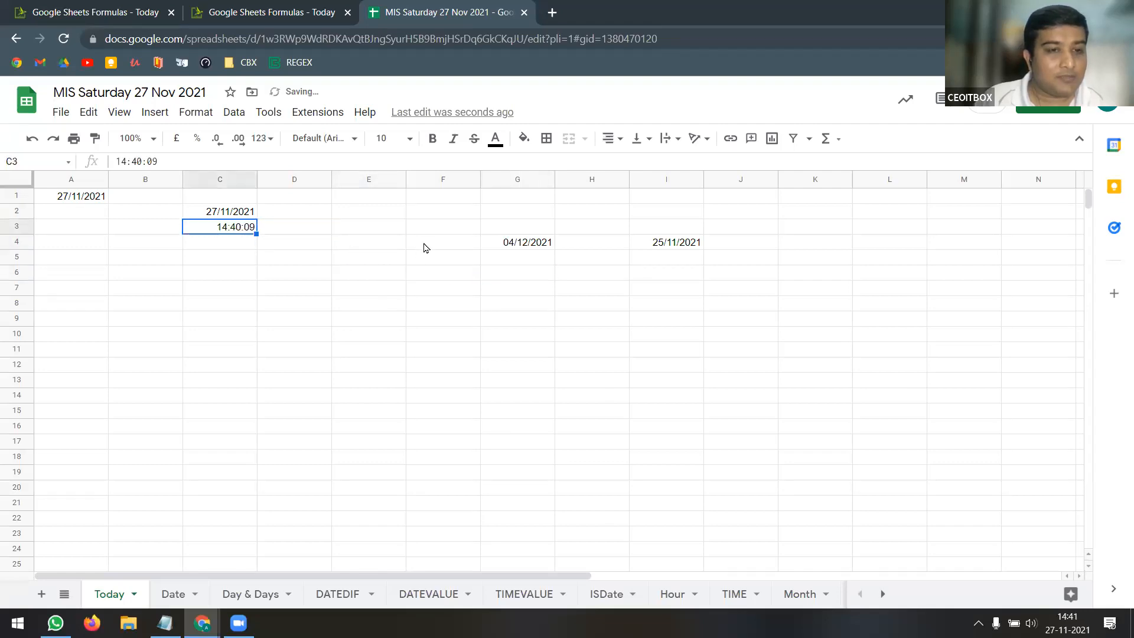
{"action": "left_click", "coordinate": [528, 242]}
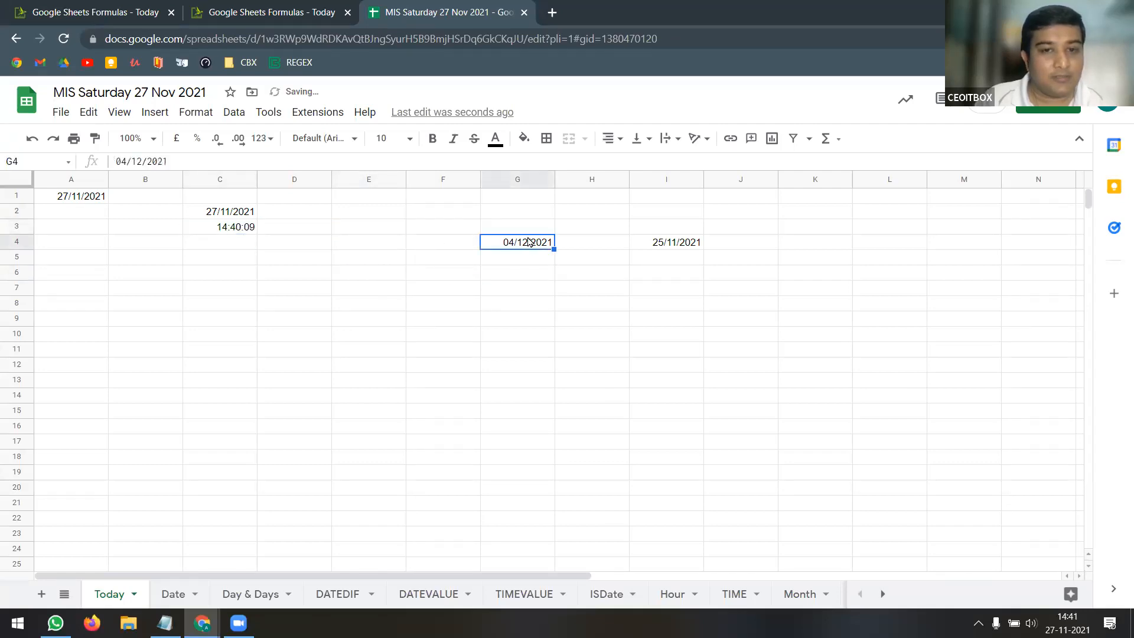
{"action": "left_click_drag", "start_coordinate": [524, 236], "coordinate": [239, 199]}
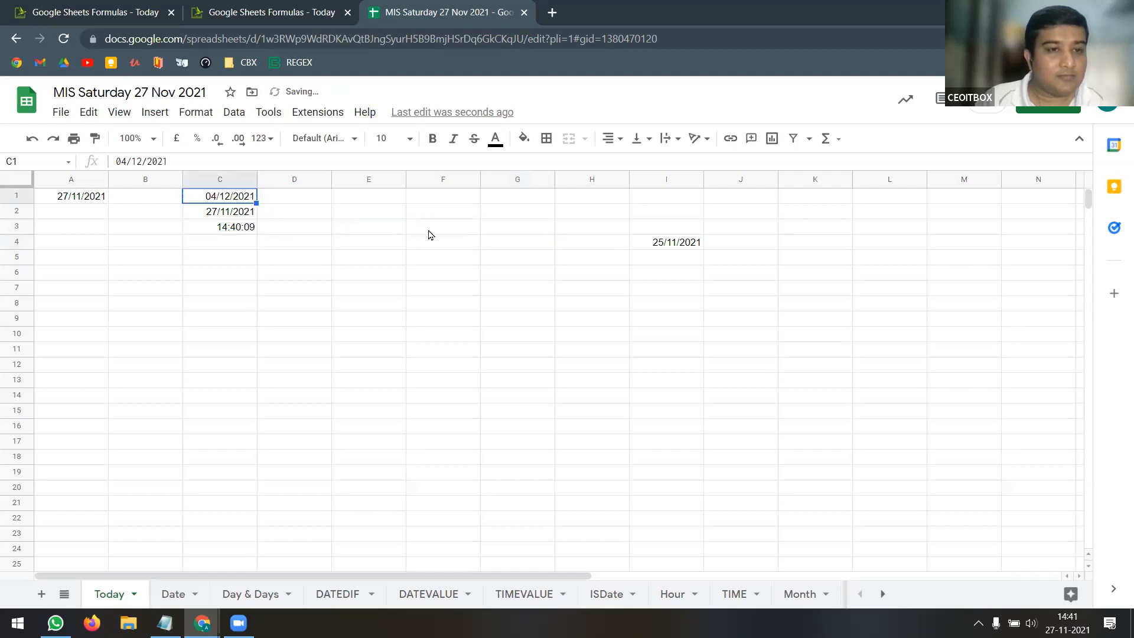
Clear the leftover date in I4 and delete columns D to Z from the Today sheet
{"action": "left_click_drag", "start_coordinate": [468, 214], "coordinate": [717, 266]}
{"action": "key", "text": "Delete"}
{"action": "left_click", "coordinate": [291, 173]}
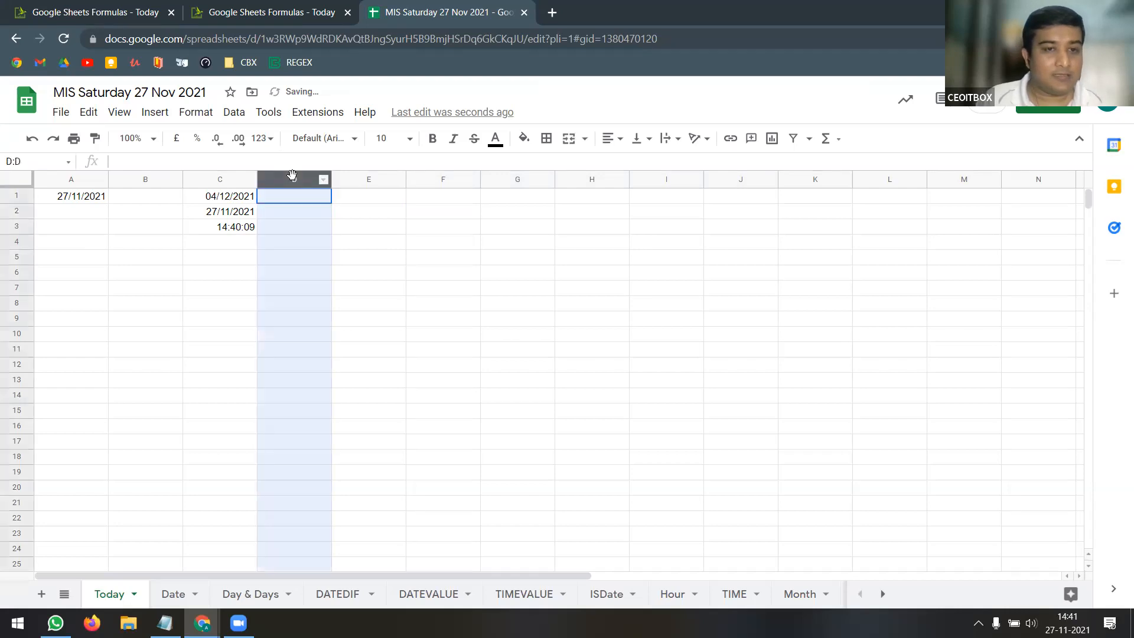
{"action": "key", "text": "ctrl+shift+Right"}
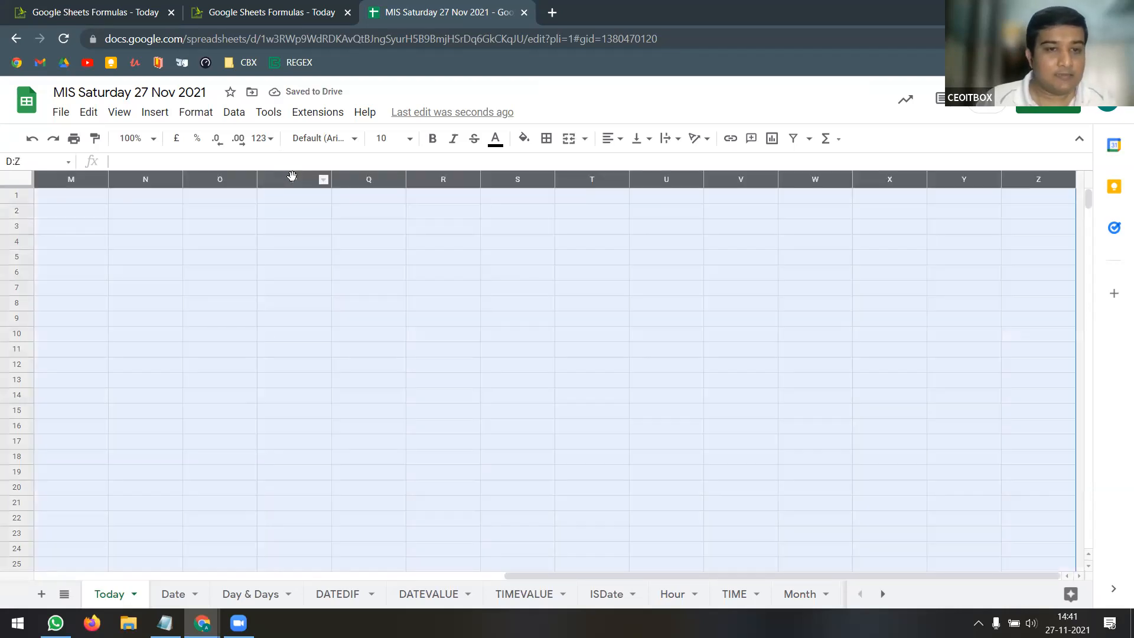
{"action": "right_click", "coordinate": [293, 176]}
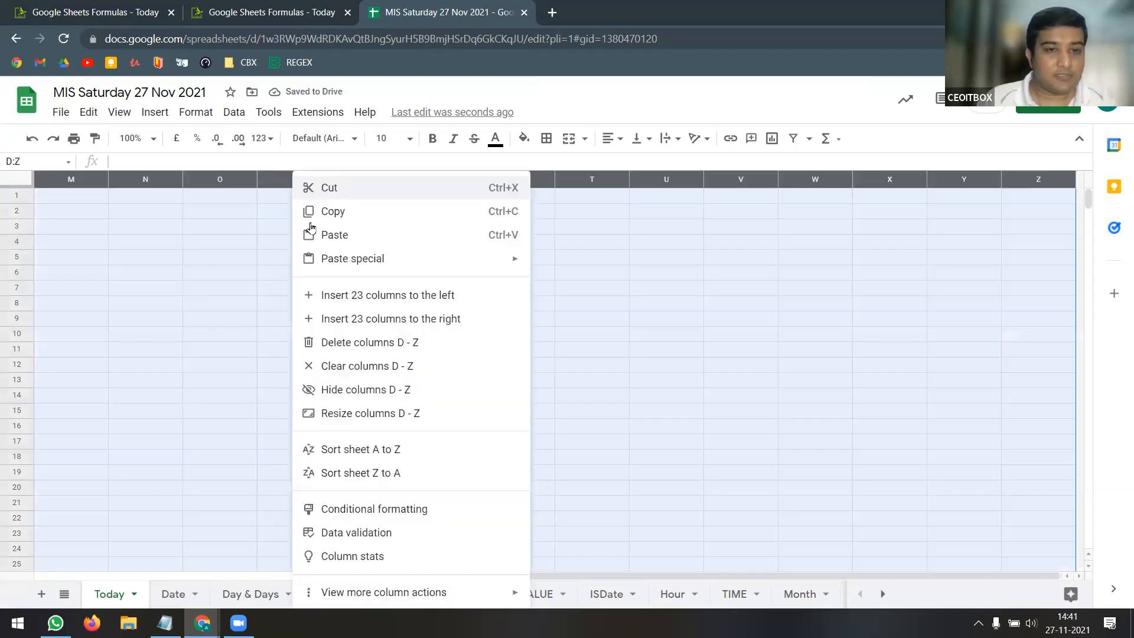
{"action": "left_click", "coordinate": [375, 342]}
{"action": "left_click", "coordinate": [215, 260]}
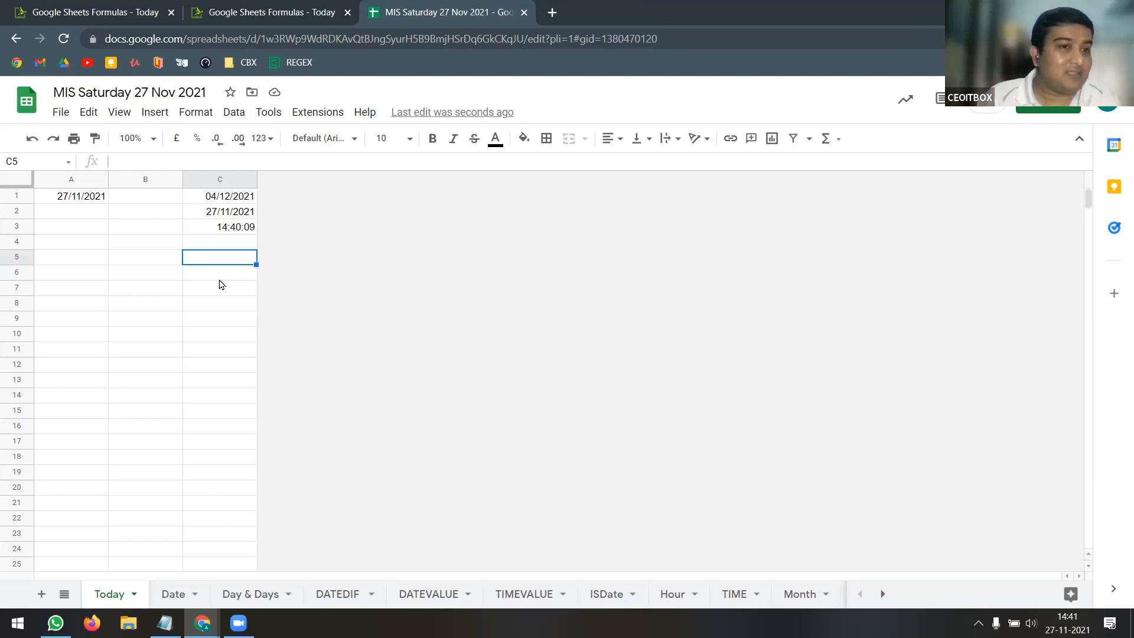
Fill the TODAY formula from A1 down into A2
{"action": "left_click", "coordinate": [82, 215]}
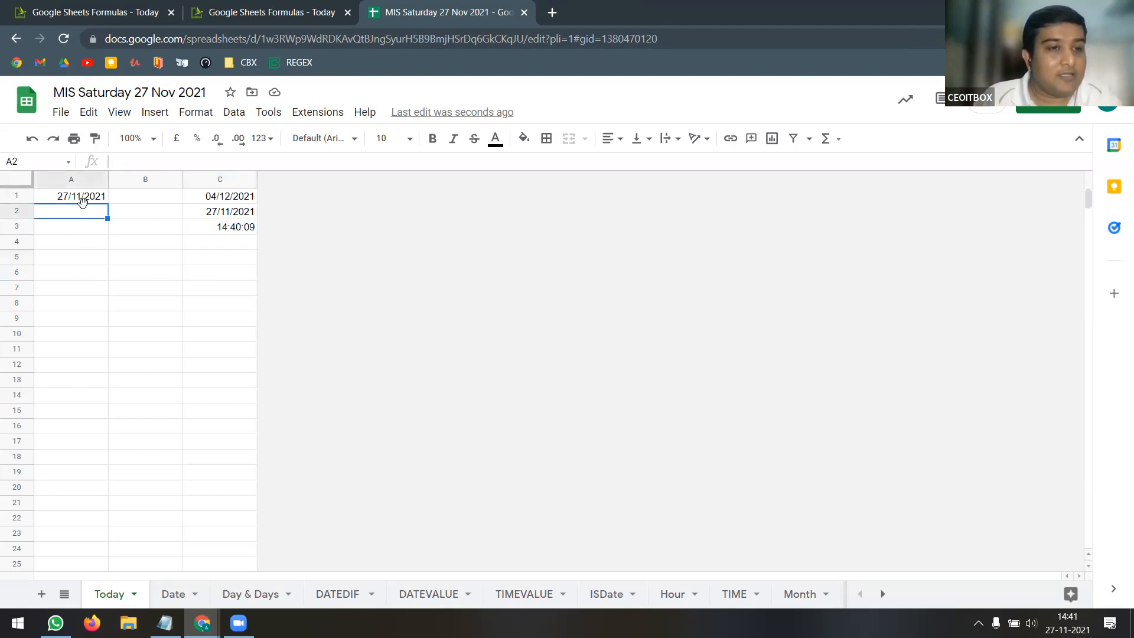
{"action": "left_click", "coordinate": [82, 201]}
{"action": "left_click", "coordinate": [69, 215]}
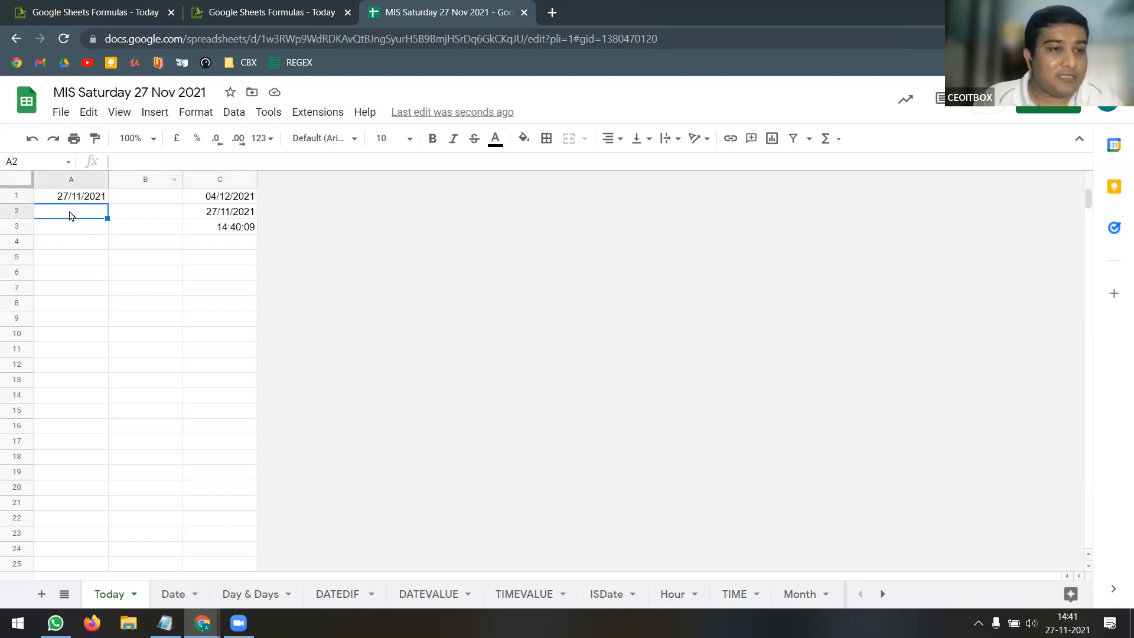
{"action": "left_click", "coordinate": [74, 199]}
{"action": "left_click_drag", "start_coordinate": [106, 203], "coordinate": [103, 215]}
{"action": "left_click", "coordinate": [95, 200]}
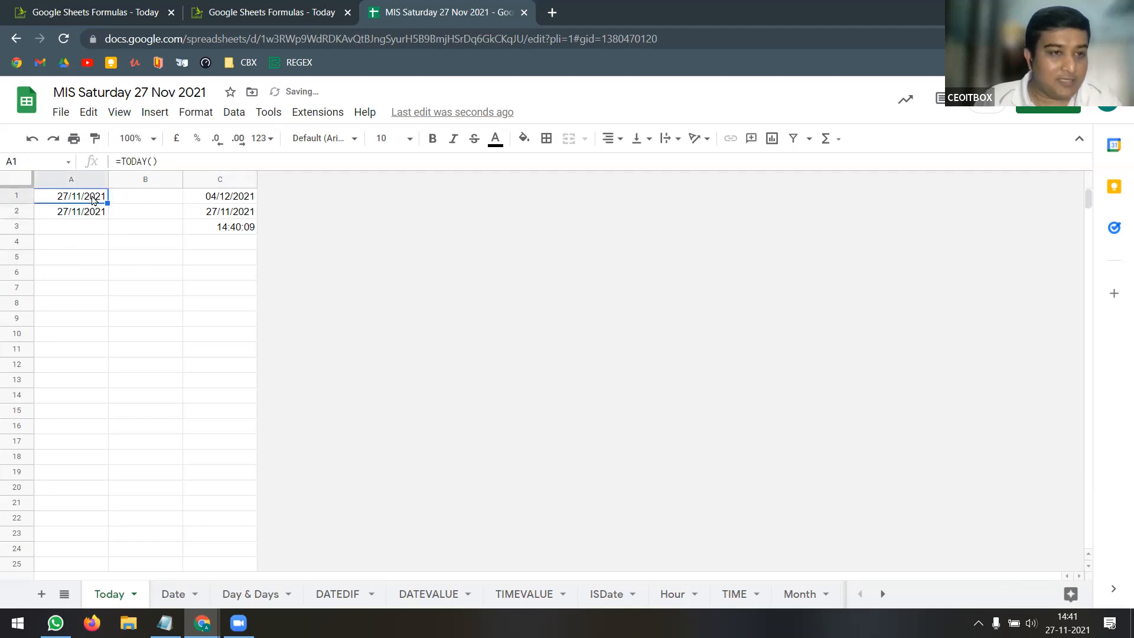
Turn the formula in A1 into the text label '=TODAY() and make it bold
{"action": "left_click", "coordinate": [119, 161]}
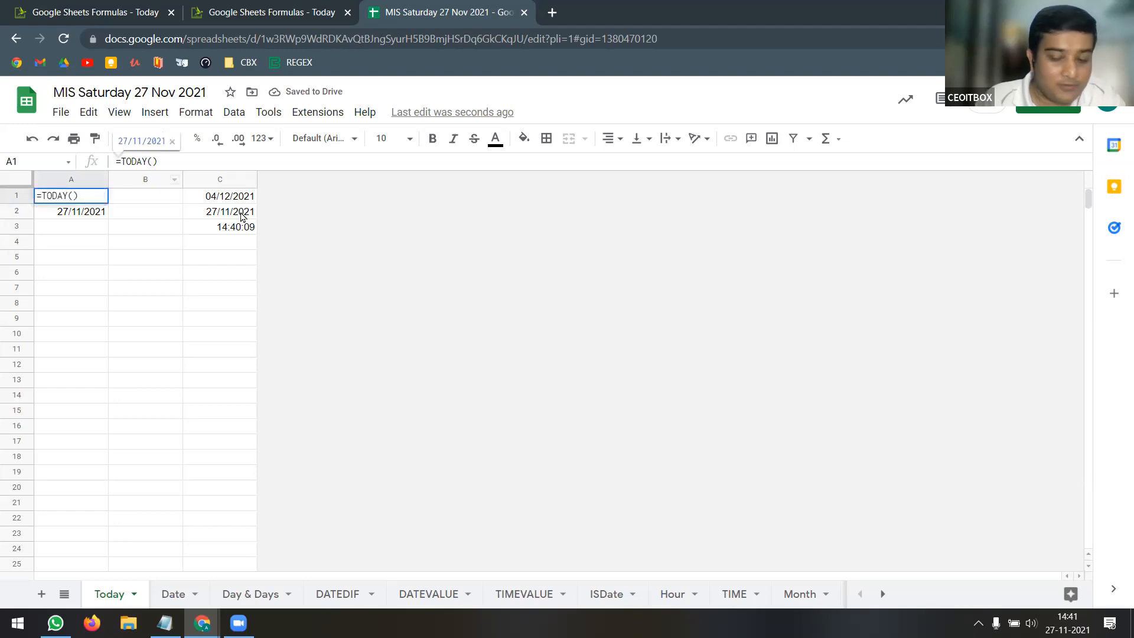
{"action": "type", "text": "'"}
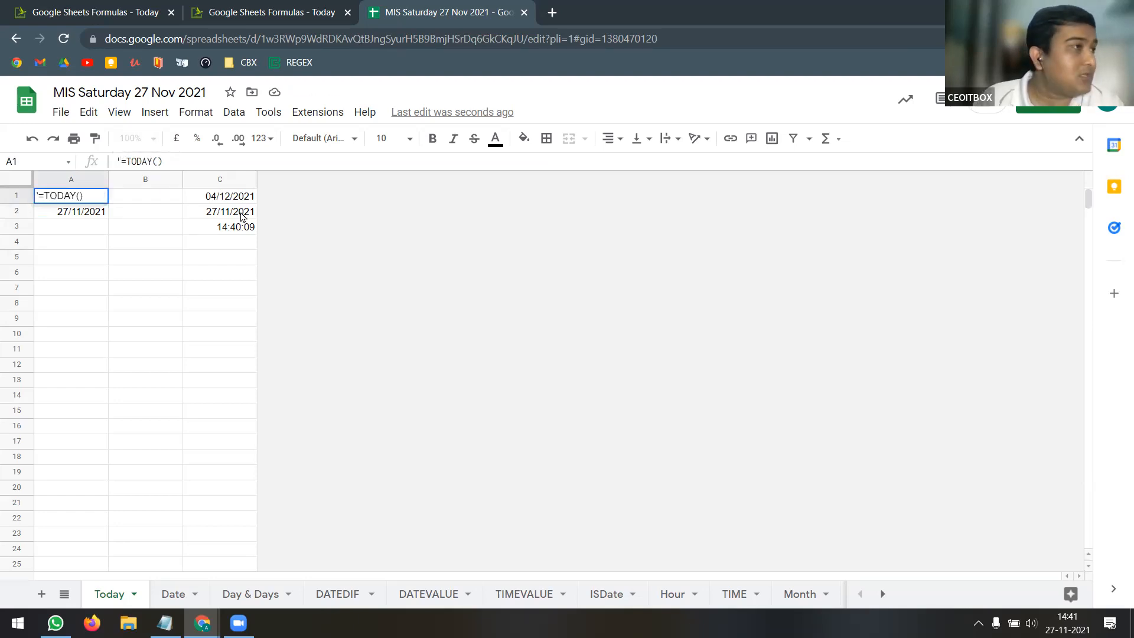
{"action": "key", "text": "Return"}
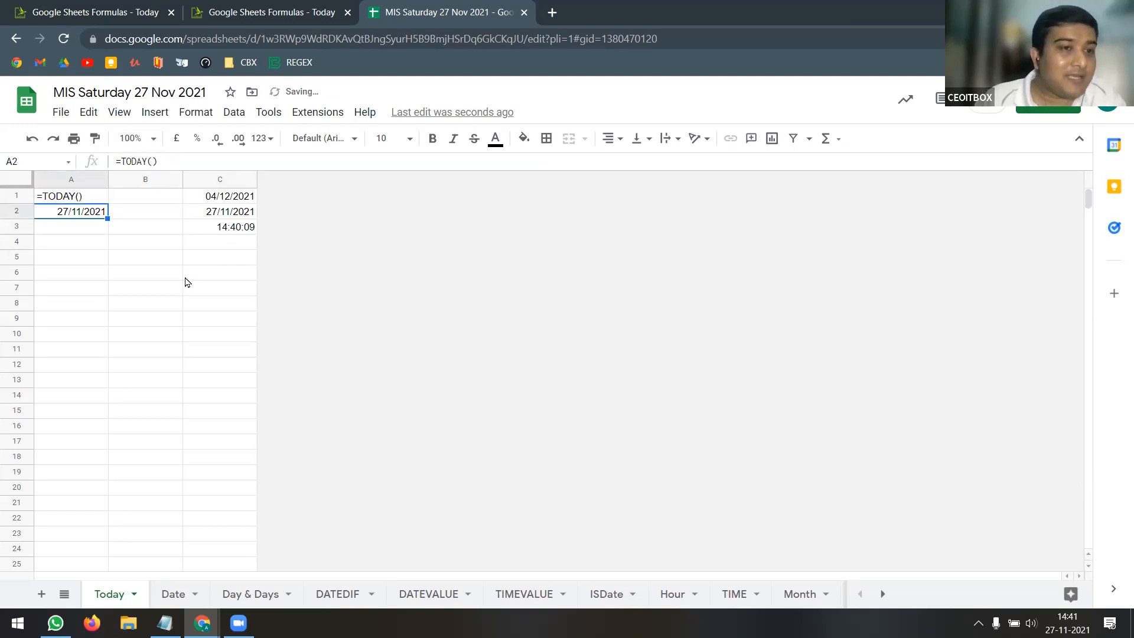
{"action": "left_click", "coordinate": [88, 200]}
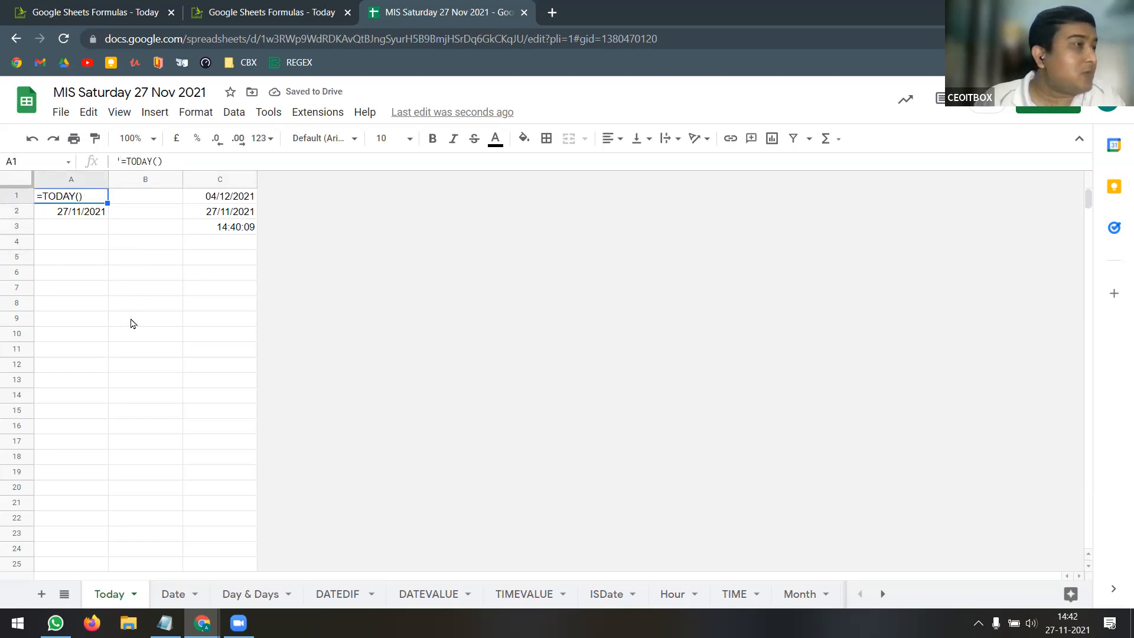
{"action": "key", "text": "ctrl+b"}
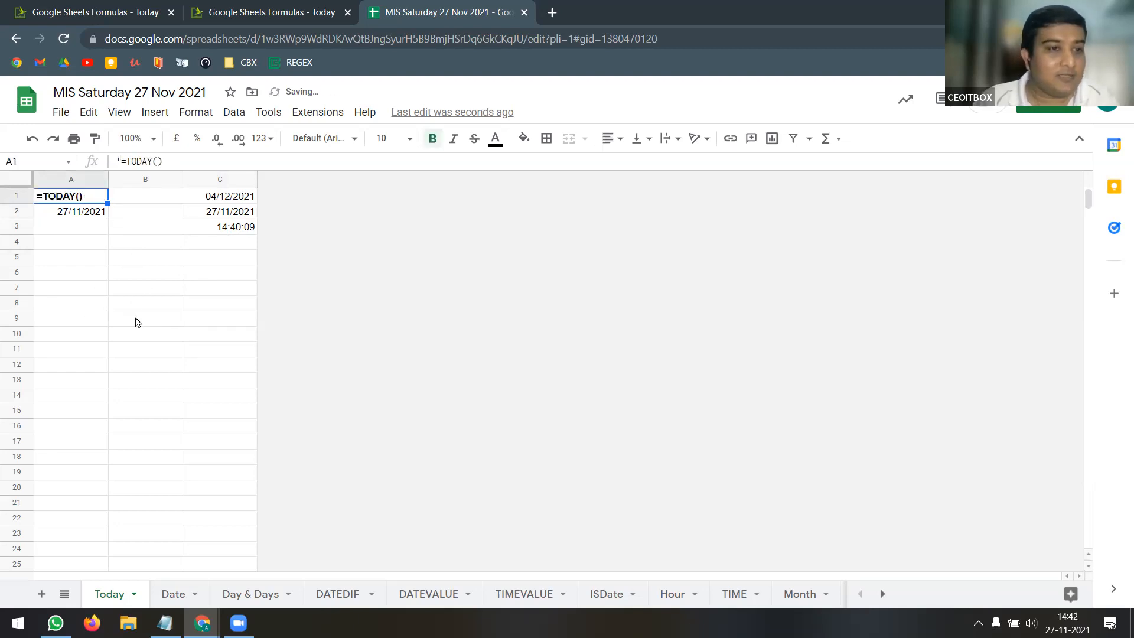
{"action": "left_click", "coordinate": [136, 322]}
{"action": "left_click", "coordinate": [83, 198]}
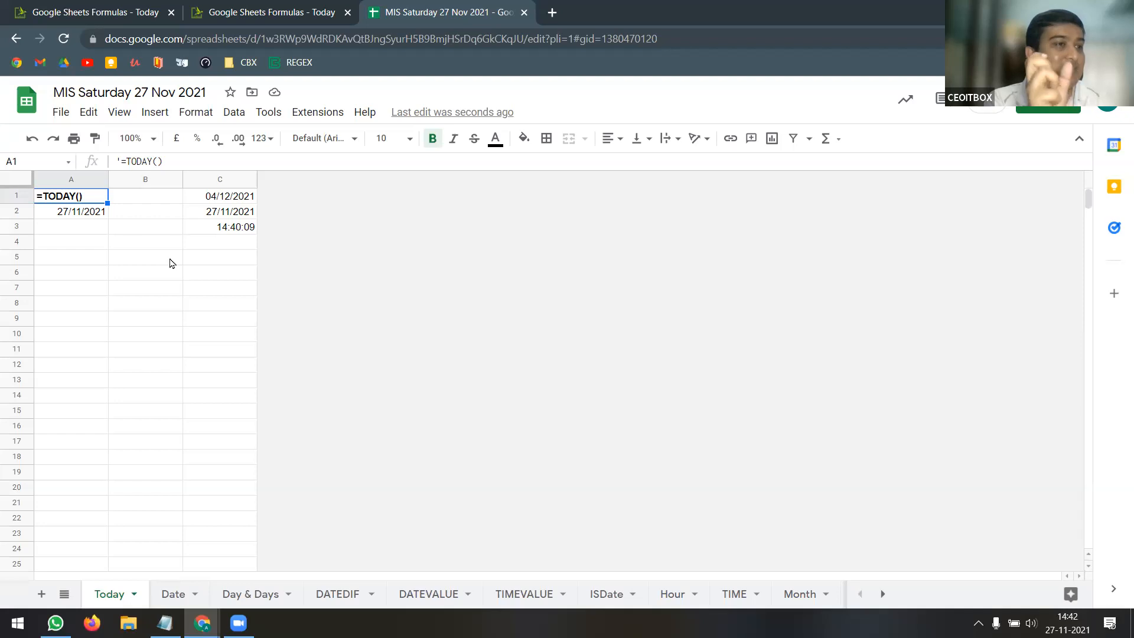
{"action": "left_click", "coordinate": [173, 289]}
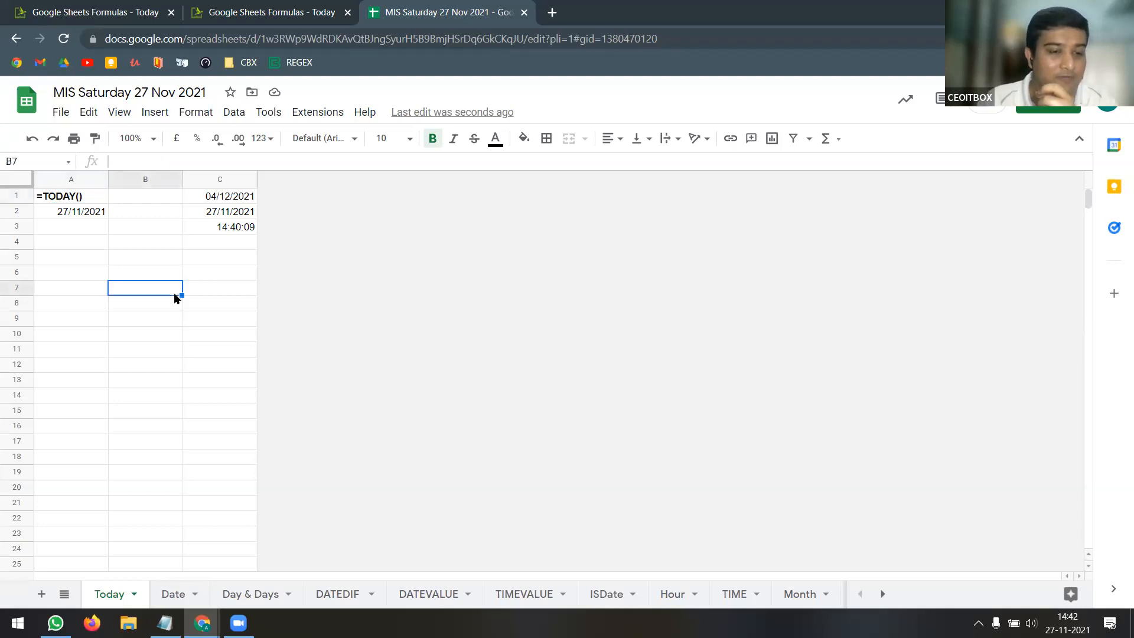
Open the Date sheet and bring up the Date function page on the Google Sheets Formulas site
{"action": "left_click", "coordinate": [175, 595]}
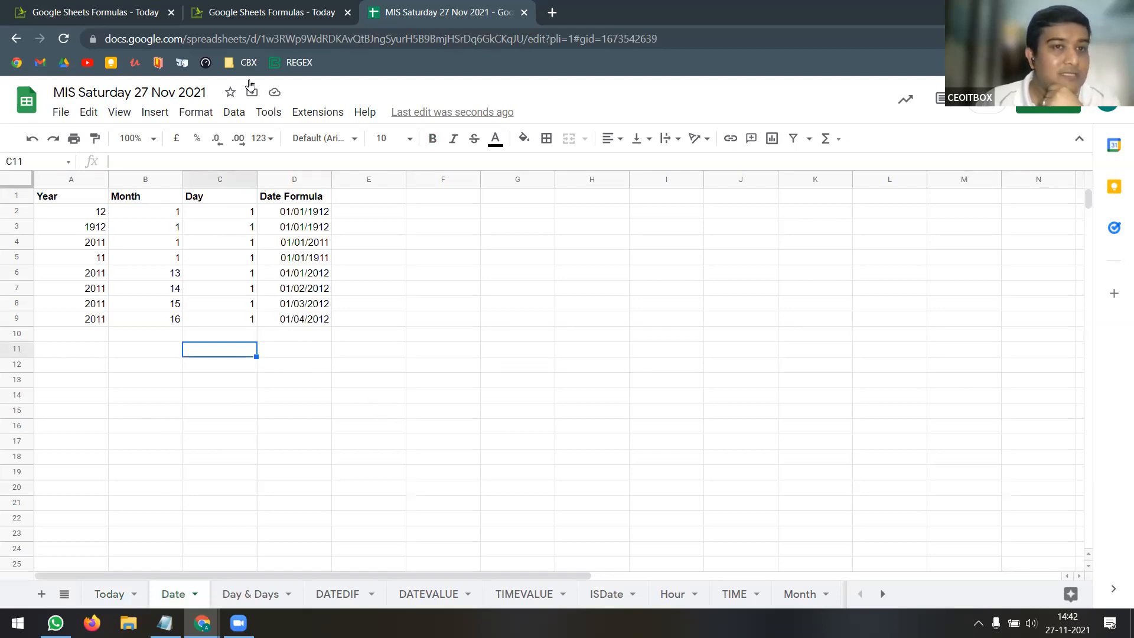
{"action": "left_click", "coordinate": [137, 17]}
{"action": "scroll", "coordinate": [74, 336], "scroll_direction": "down", "scroll_amount": 3}
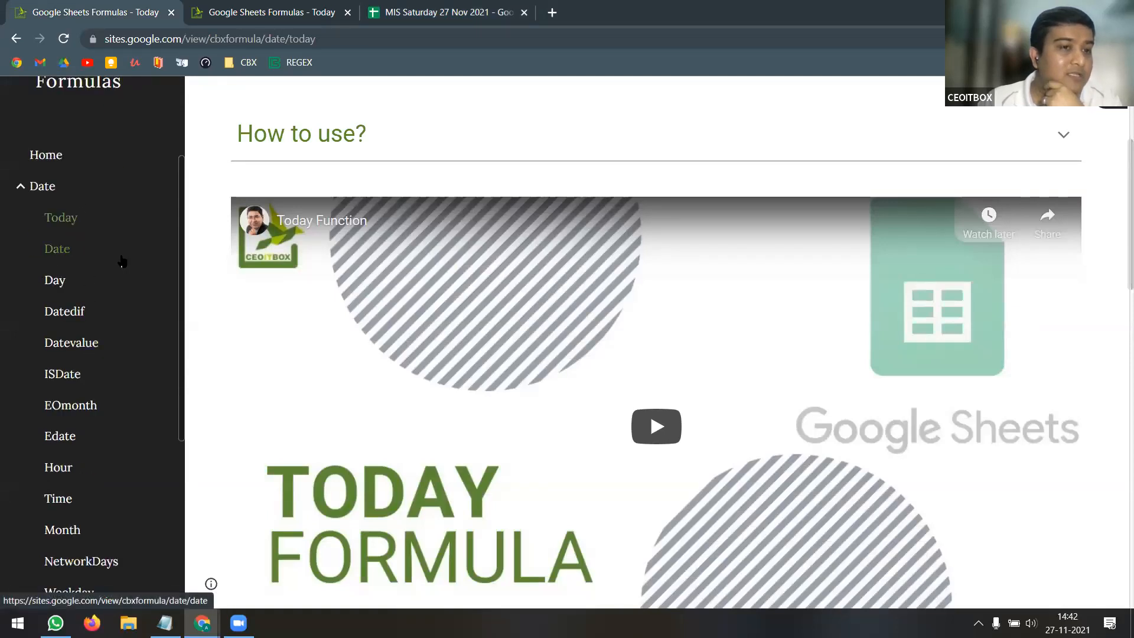
{"action": "left_click", "coordinate": [78, 258]}
{"action": "scroll", "coordinate": [435, 279], "scroll_direction": "down", "scroll_amount": 5}
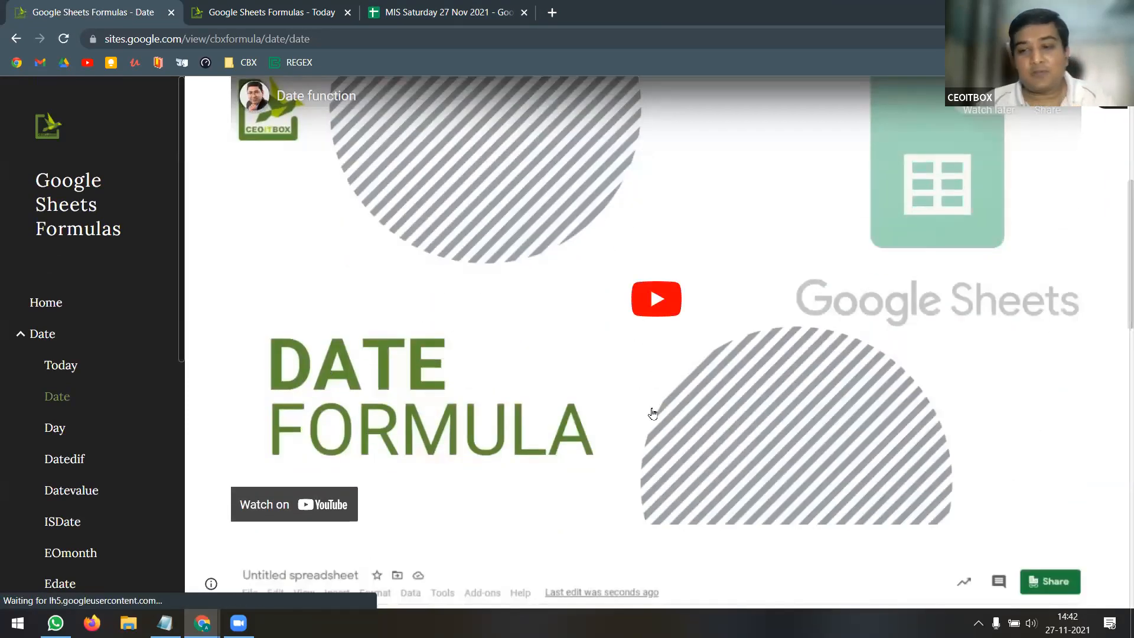
Watch the Date function video in full screen up to about 0:39, pause it and leave full screen
{"action": "left_click", "coordinate": [659, 311]}
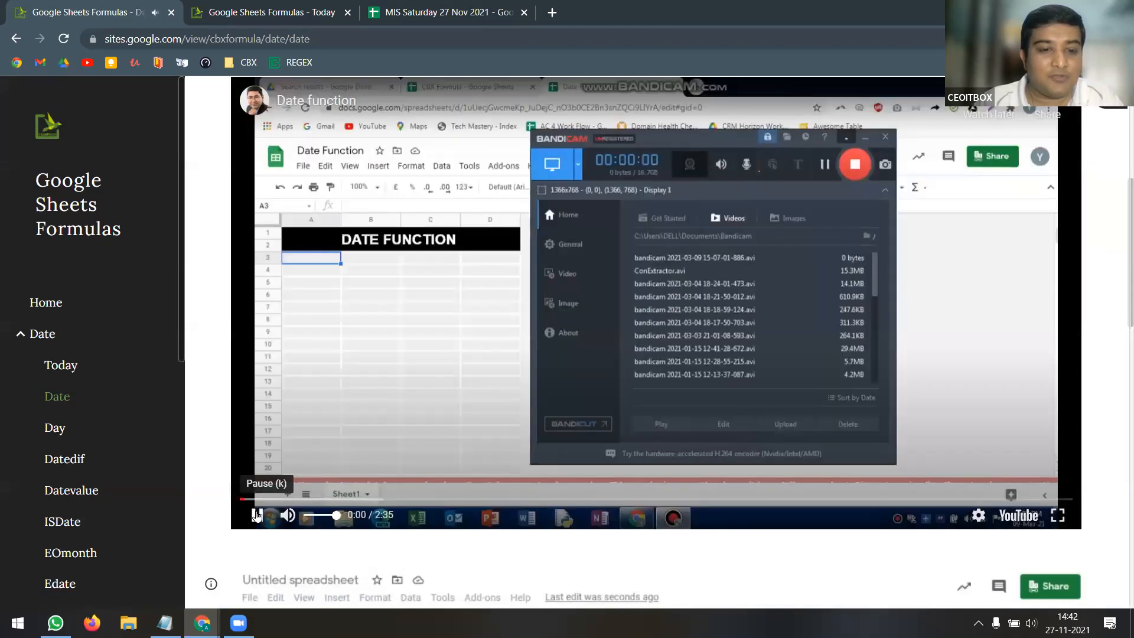
{"action": "left_click", "coordinate": [251, 514]}
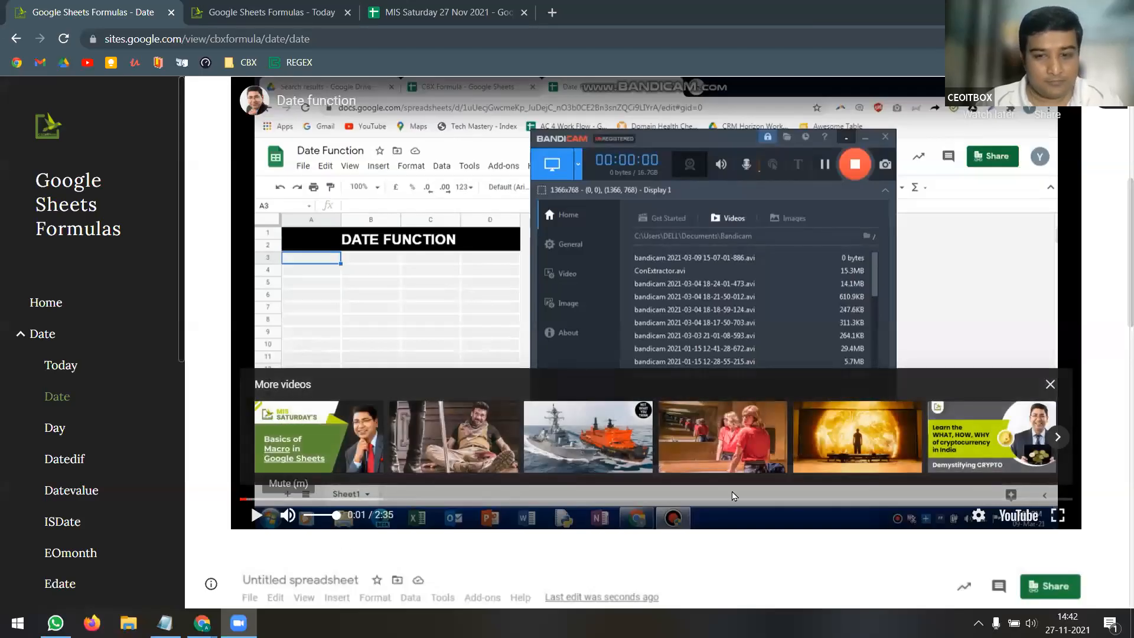
{"action": "left_click", "coordinate": [1058, 518]}
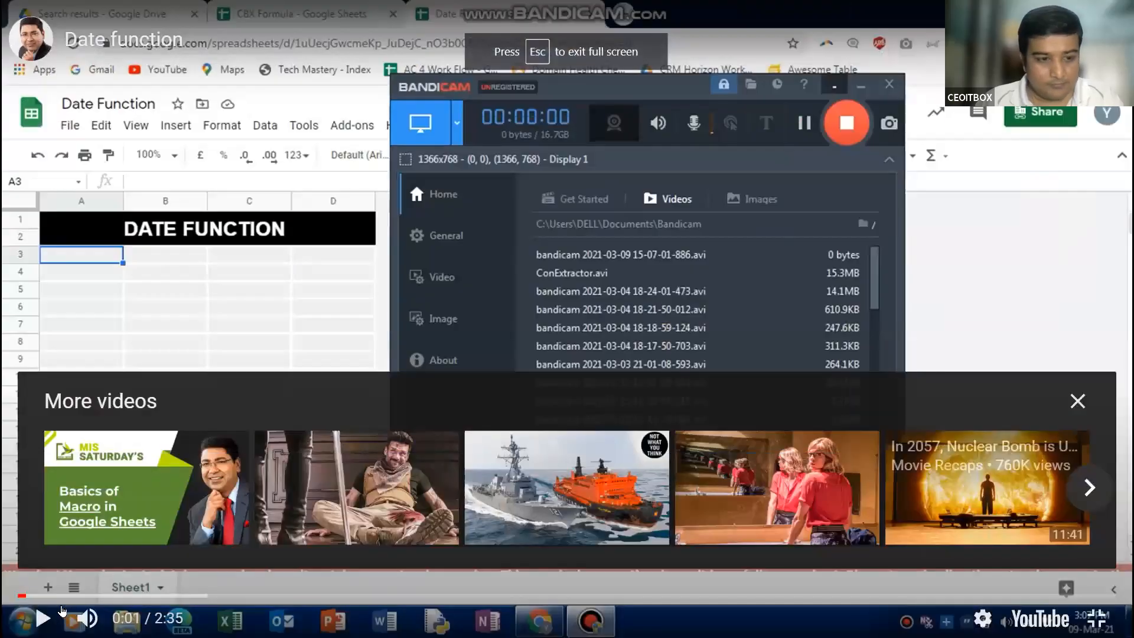
{"action": "left_click", "coordinate": [118, 597]}
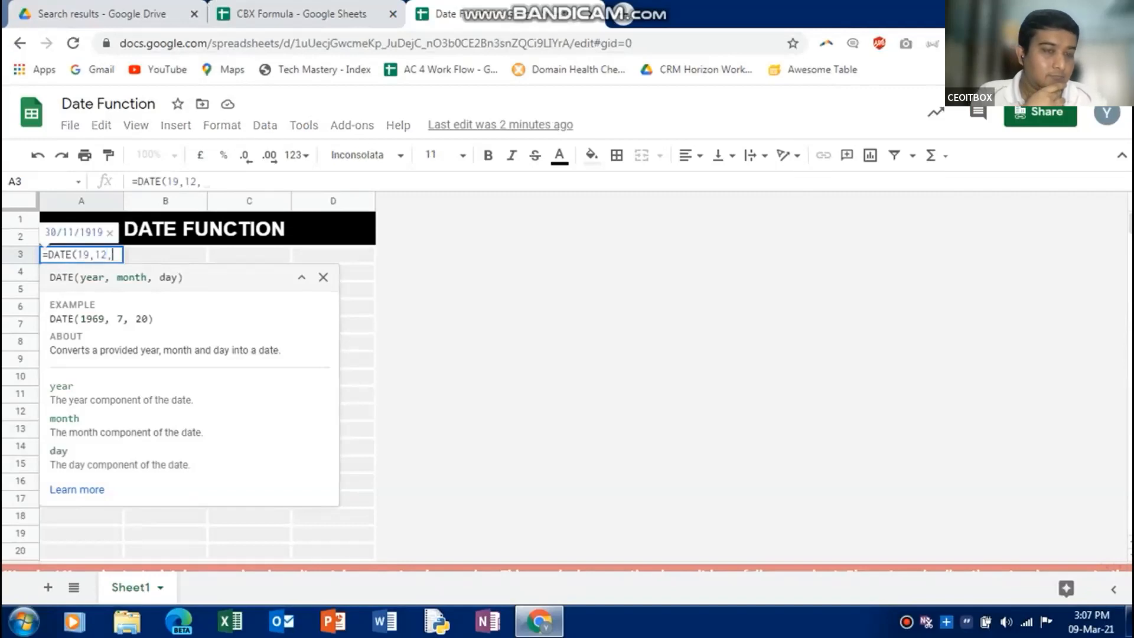
{"action": "type", "text": "10"}
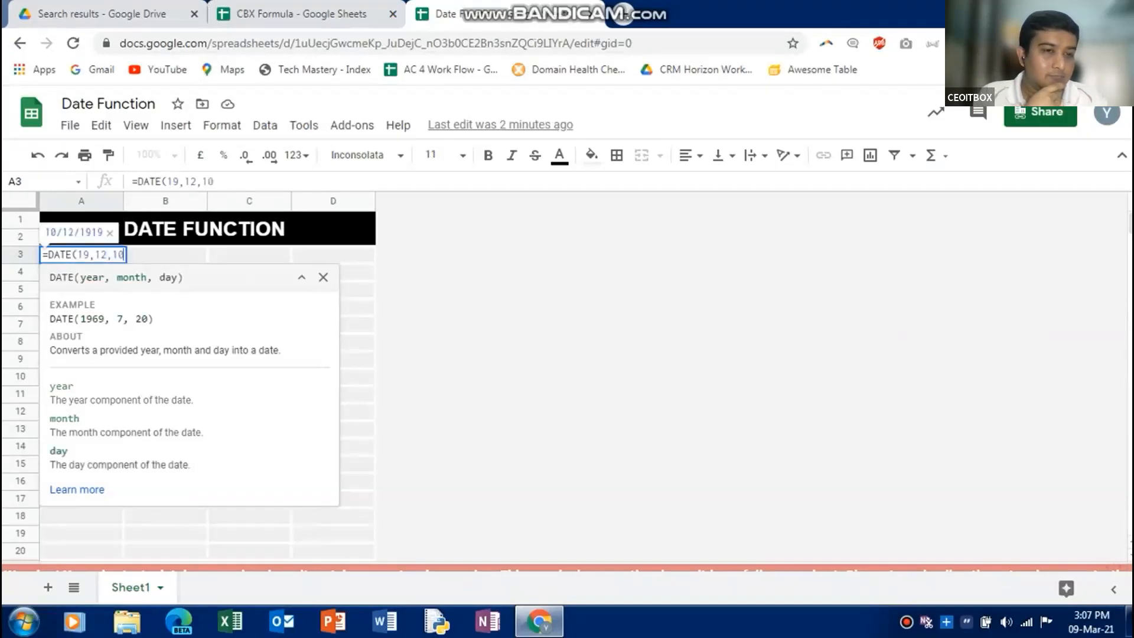
{"action": "type", "text": ")"}
{"action": "key", "text": "Return"}
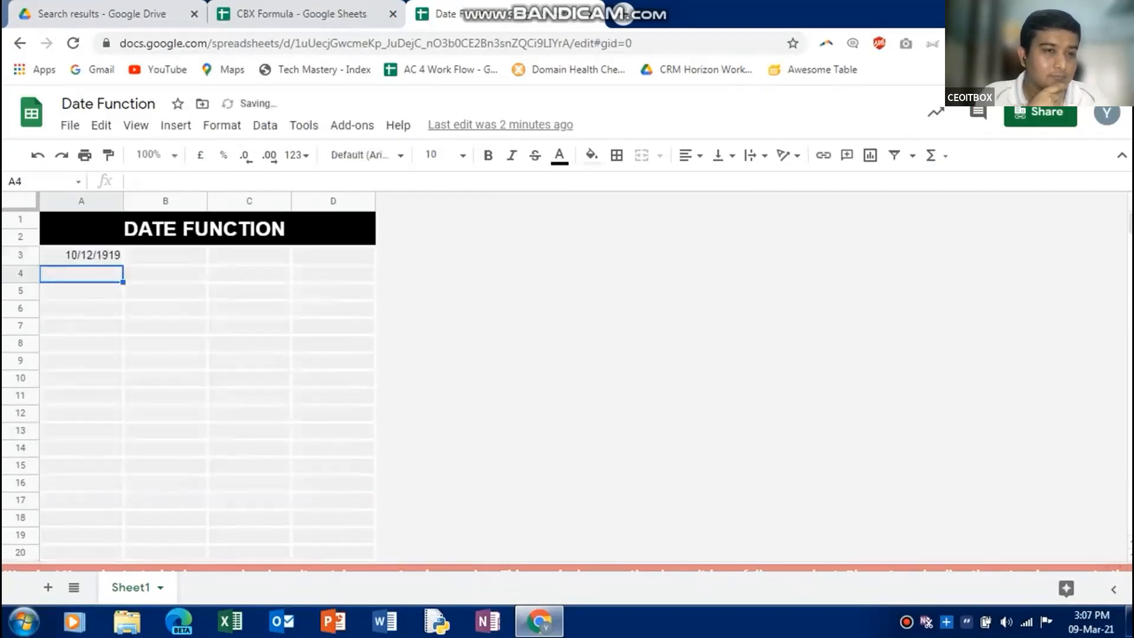
{"action": "key", "text": "Up"}
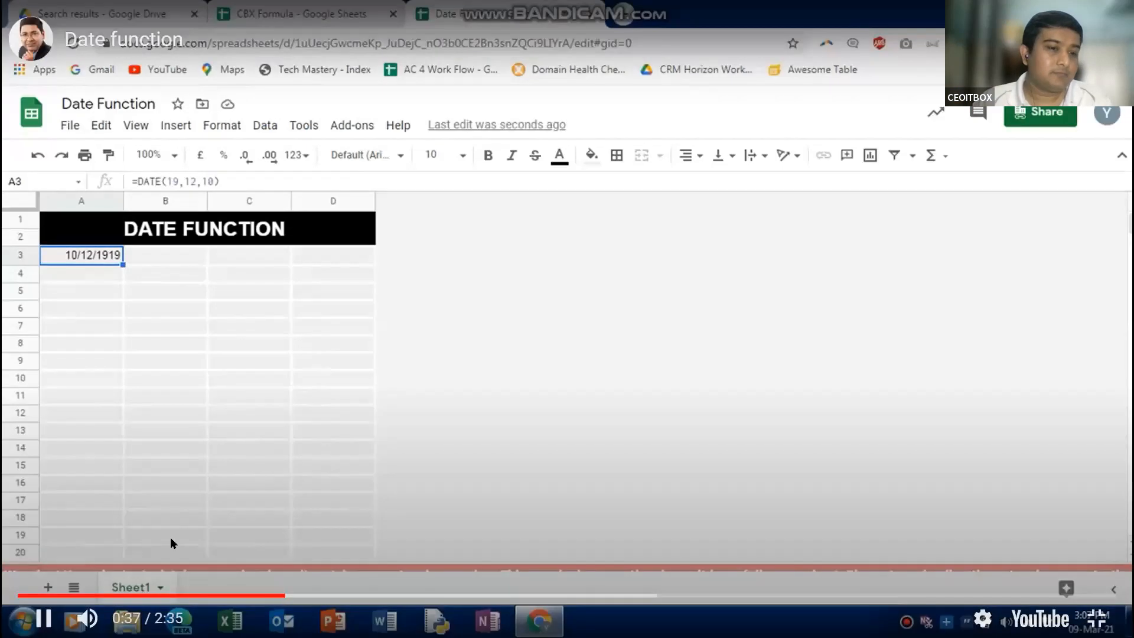
{"action": "left_click", "coordinate": [42, 618]}
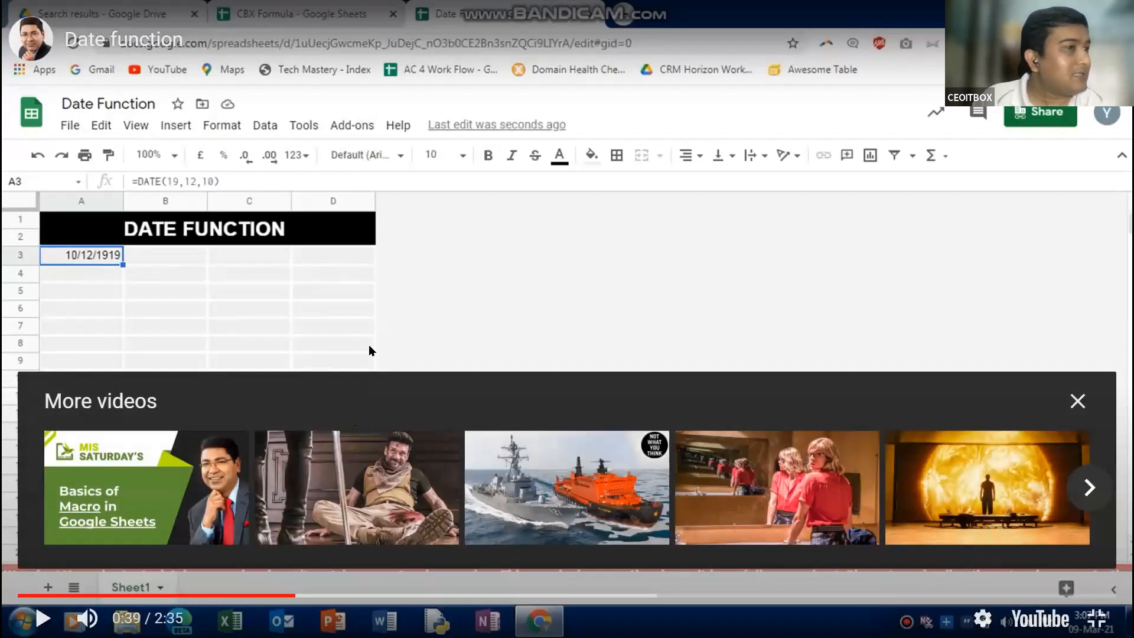
{"action": "key", "text": "Escape"}
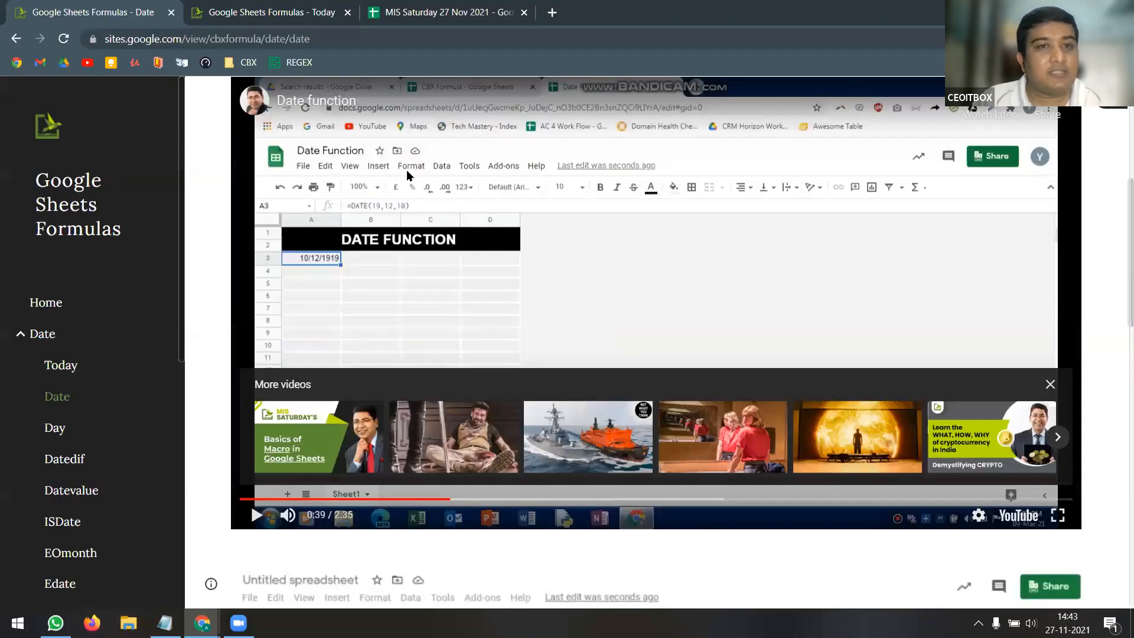
Return to the MIS Saturday spreadsheet and clear the Date Formula results in D2:D9 of the Date sheet
{"action": "left_click", "coordinate": [450, 13]}
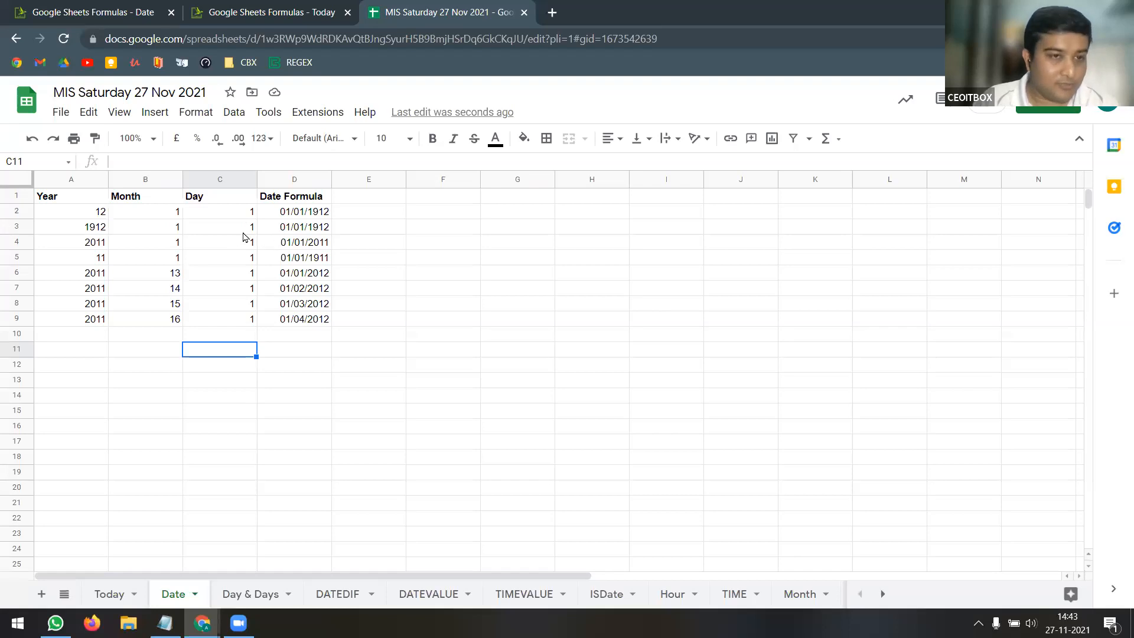
{"action": "left_click_drag", "start_coordinate": [310, 214], "coordinate": [317, 321]}
{"action": "key", "text": "Delete"}
Enter =DATE(A2,B2,C2) in D2 of the Date sheet and dismiss the suggested auto-fill for the rows below
{"action": "left_click", "coordinate": [306, 216]}
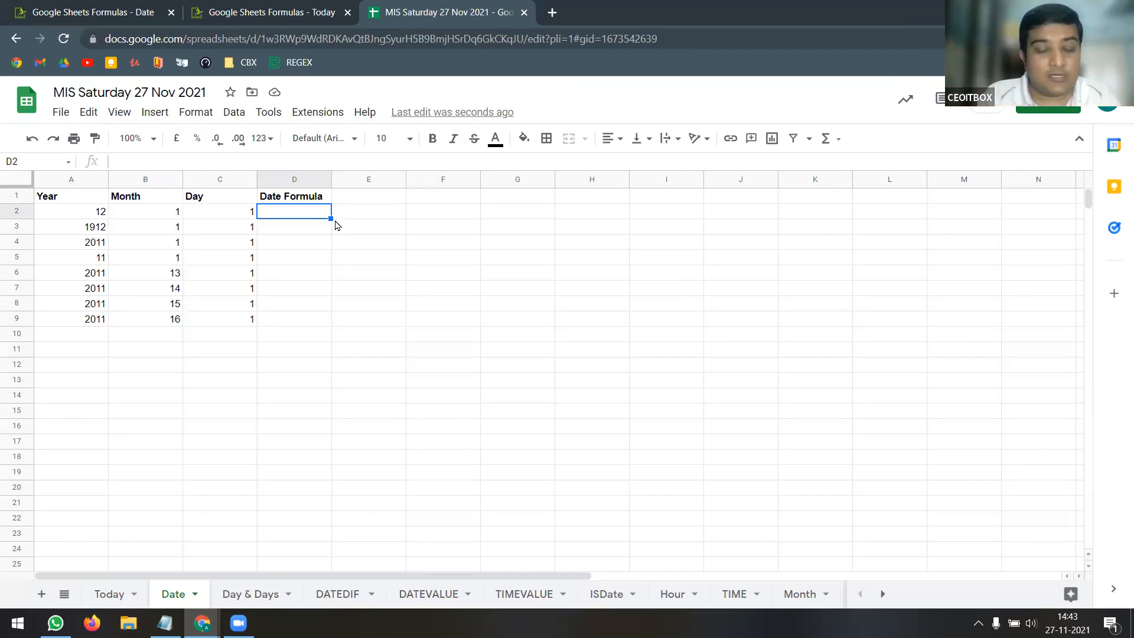
{"action": "type", "text": "=date"}
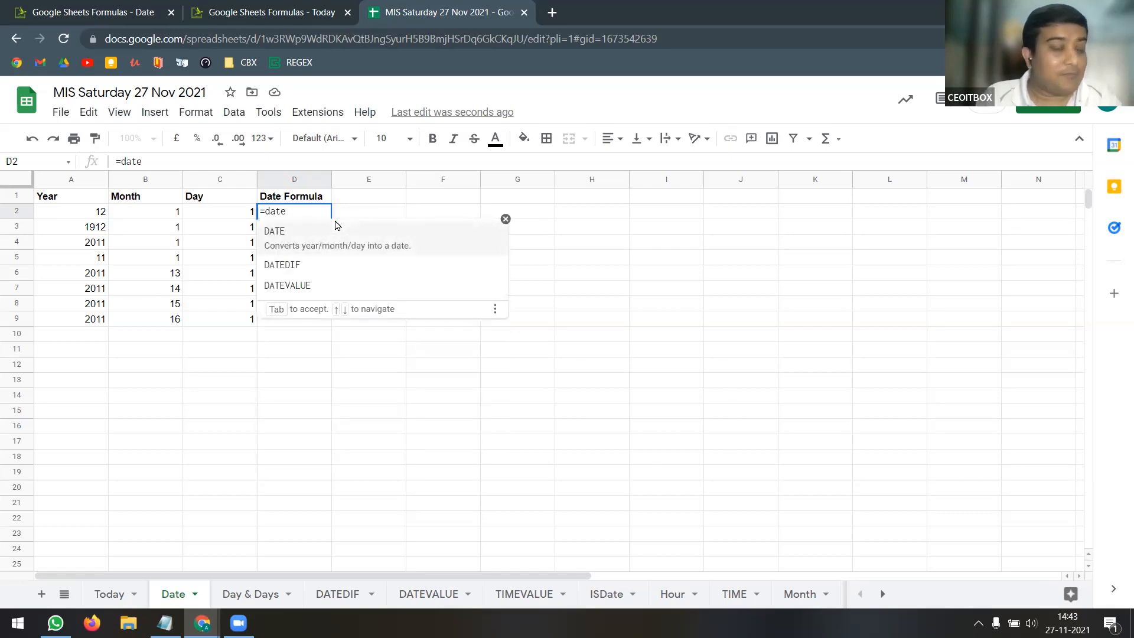
{"action": "key", "text": "Tab"}
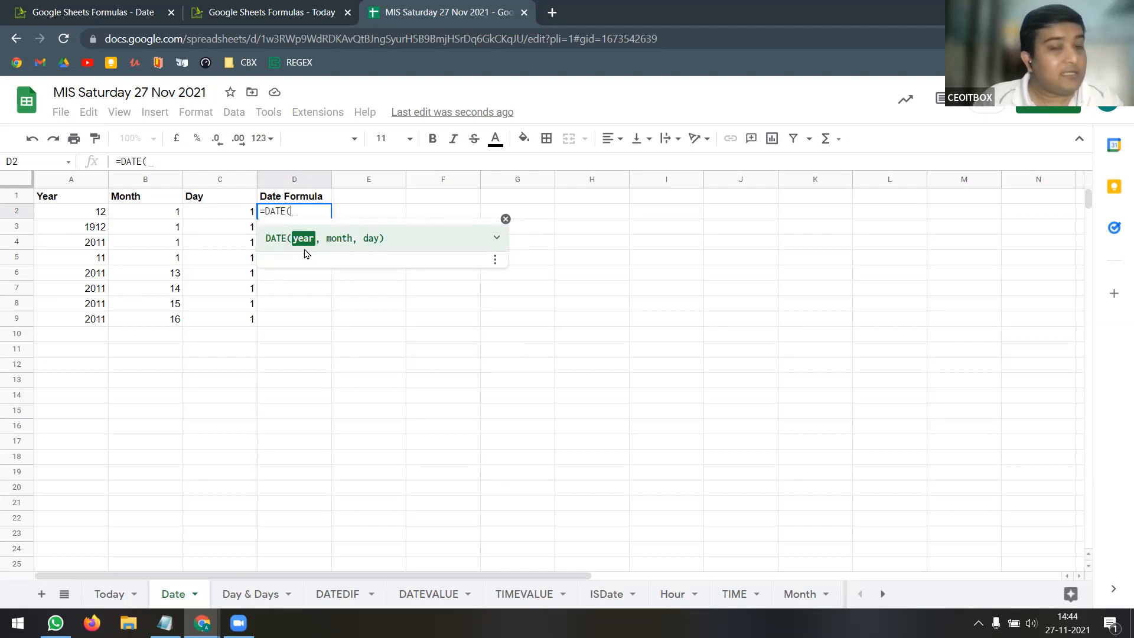
{"action": "left_click", "coordinate": [86, 213]}
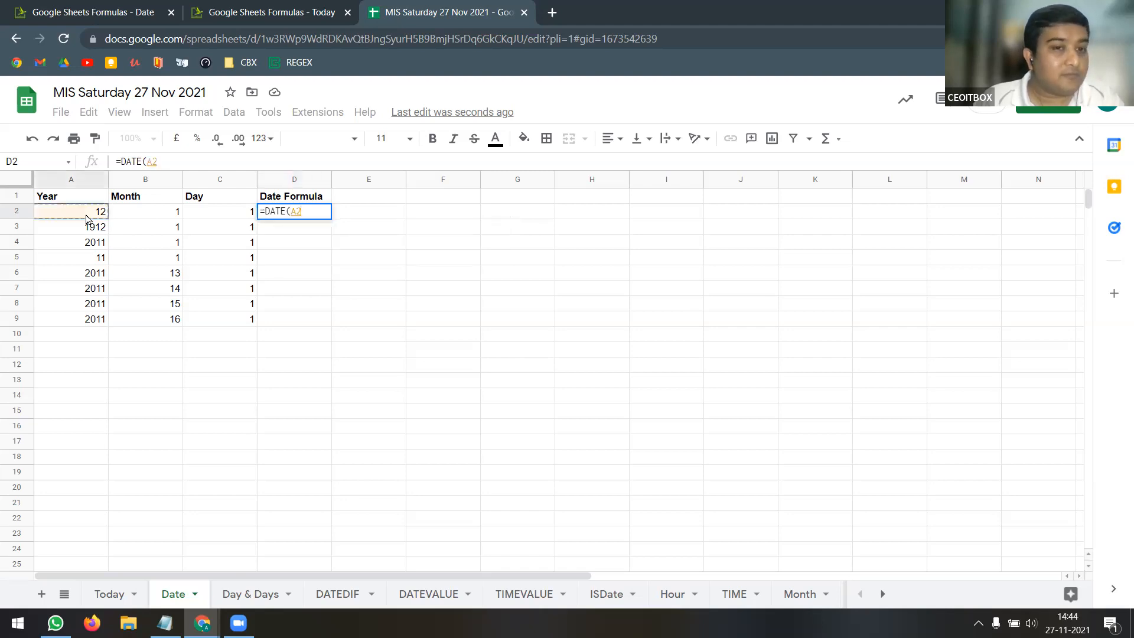
{"action": "type", "text": ","}
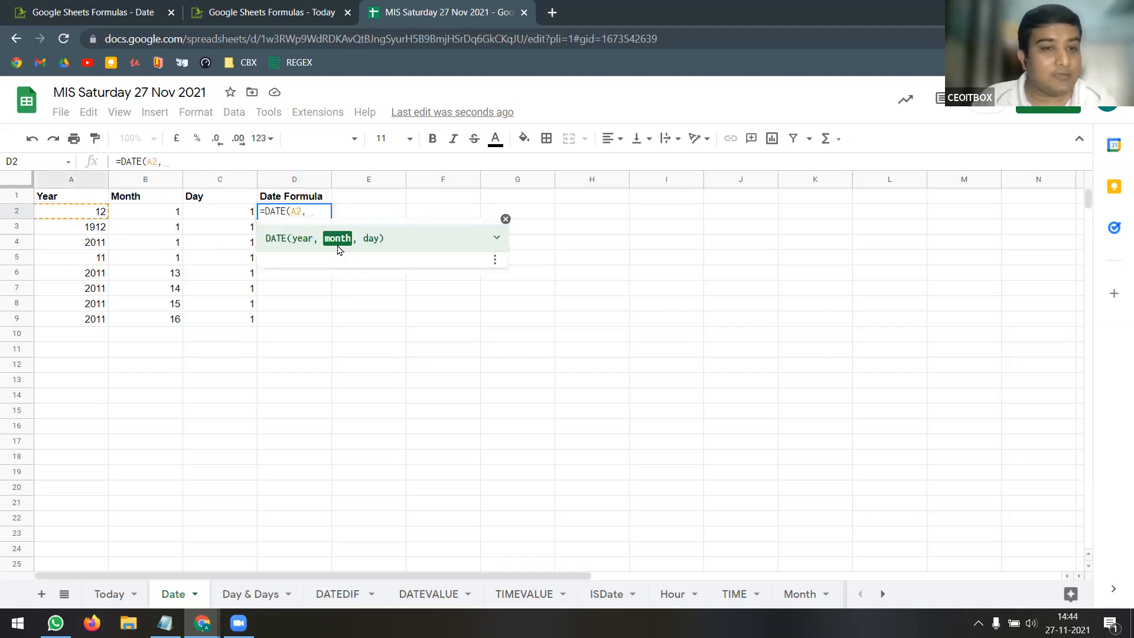
{"action": "left_click", "coordinate": [165, 221]}
{"action": "type", "text": ","}
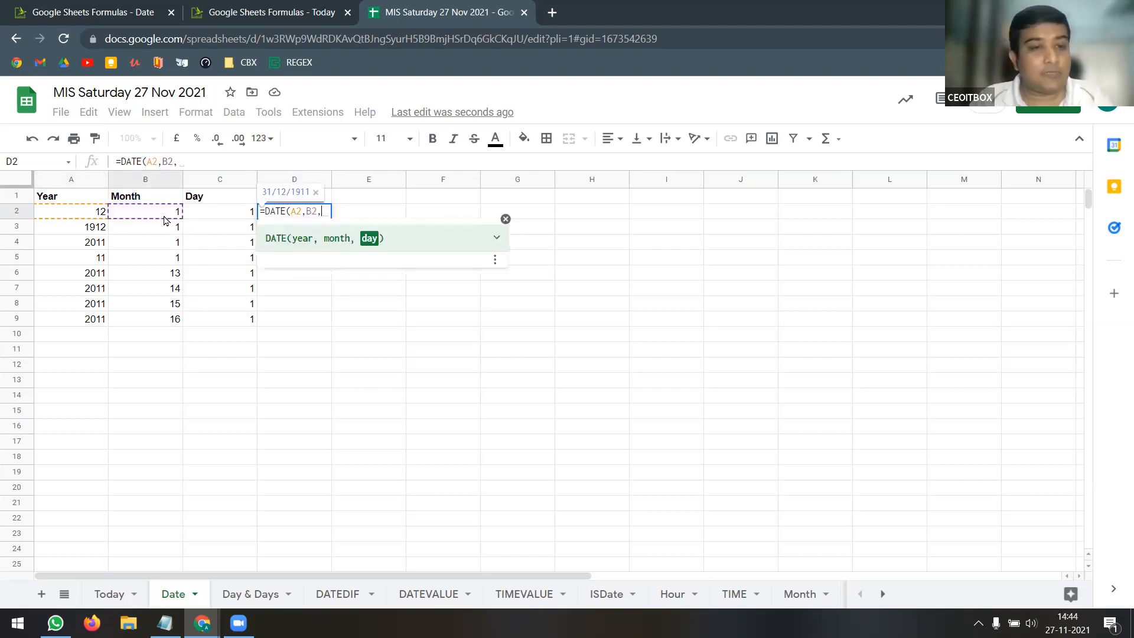
{"action": "left_click", "coordinate": [231, 219]}
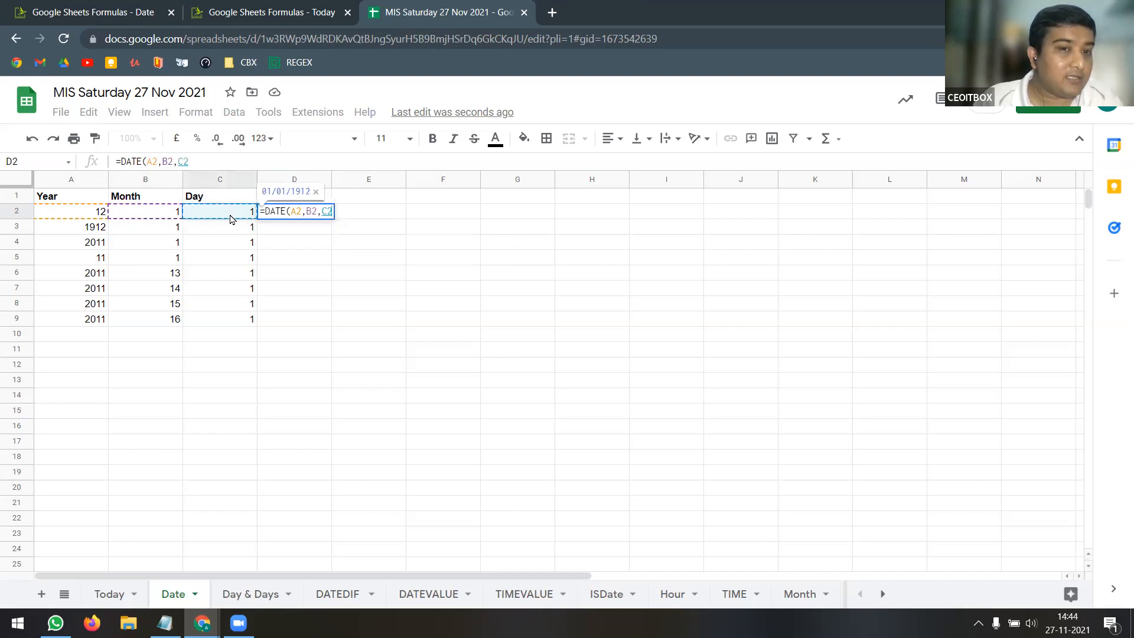
{"action": "key", "text": "Return"}
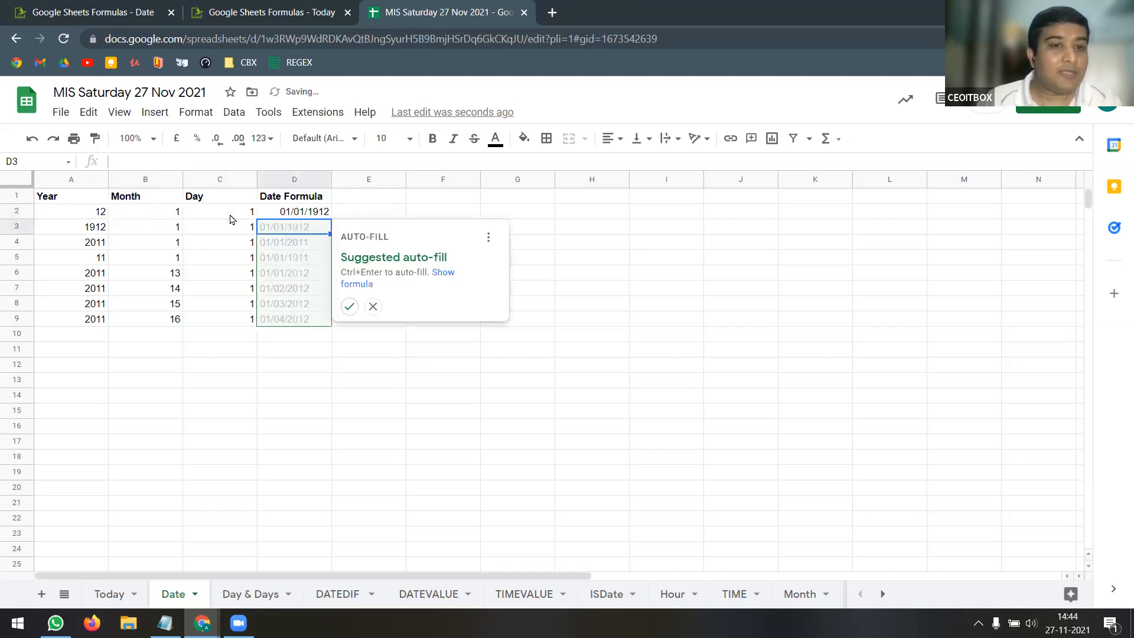
{"action": "key", "text": "Escape"}
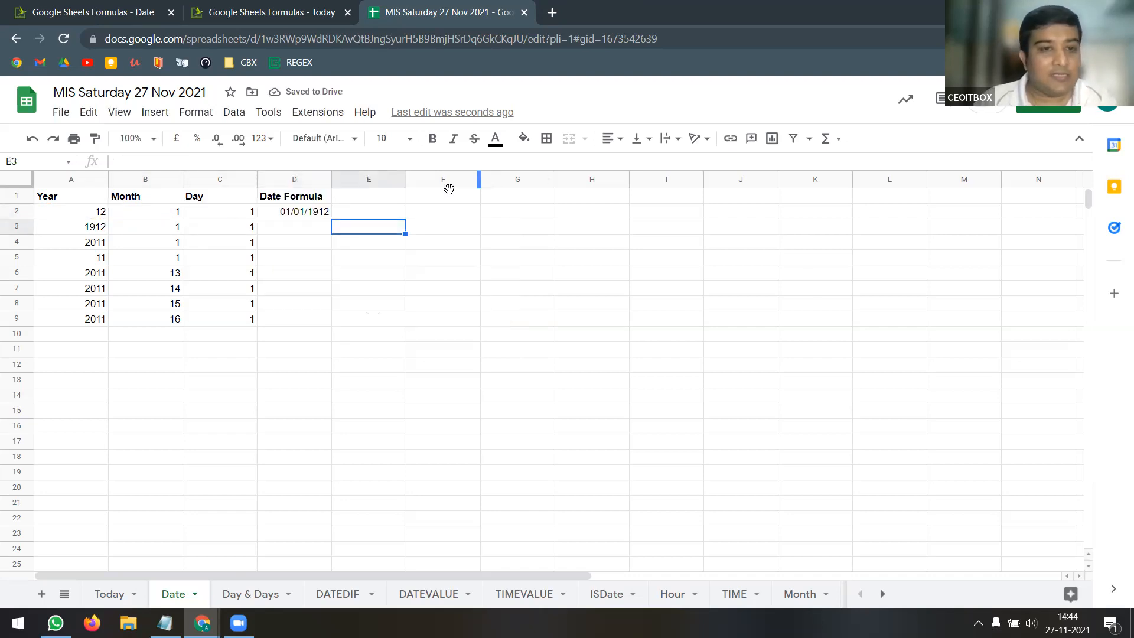
{"action": "left_click", "coordinate": [324, 213]}
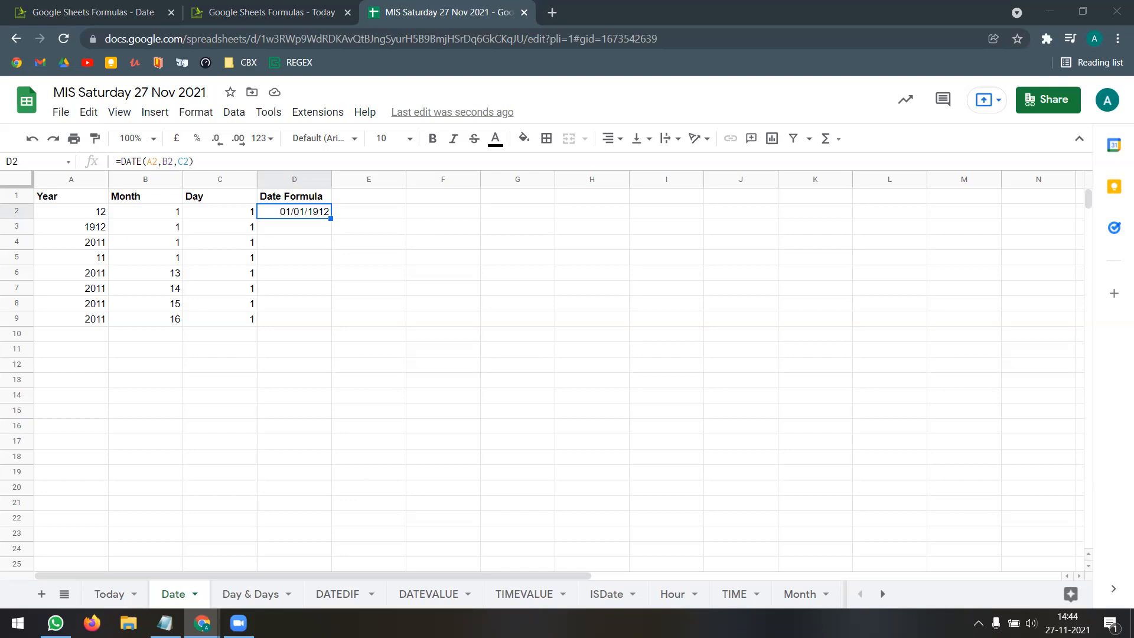
{"action": "left_click", "coordinate": [94, 216]}
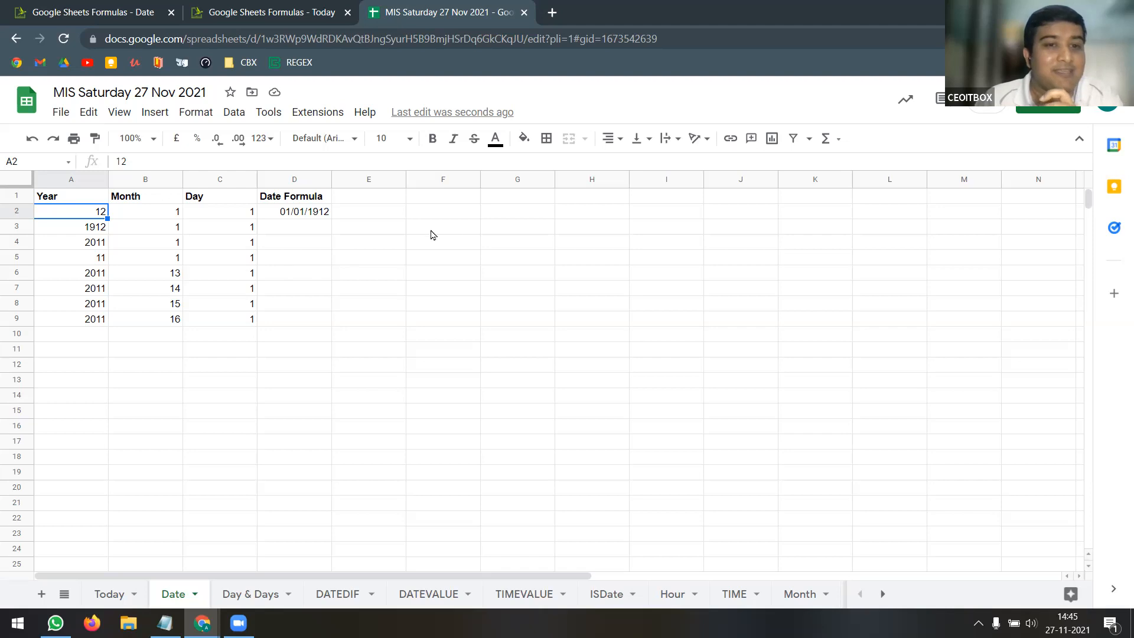
Try the date 01/01/0012 in F2, select the cell to check the result, and clear it
{"action": "left_click", "coordinate": [450, 211]}
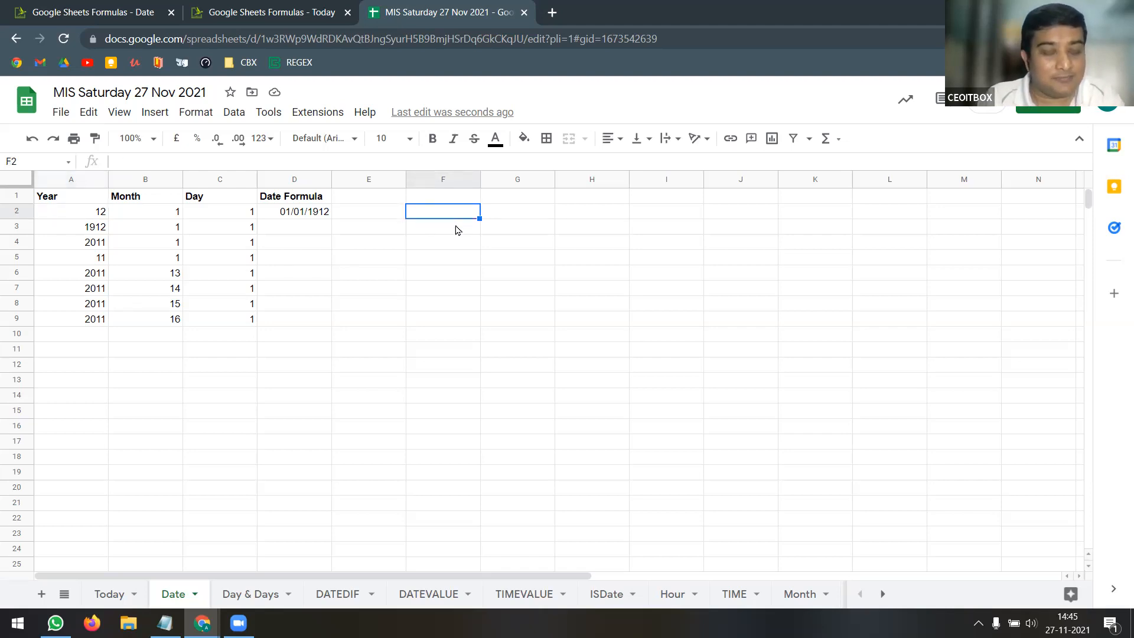
{"action": "type", "text": "01/01/0012"}
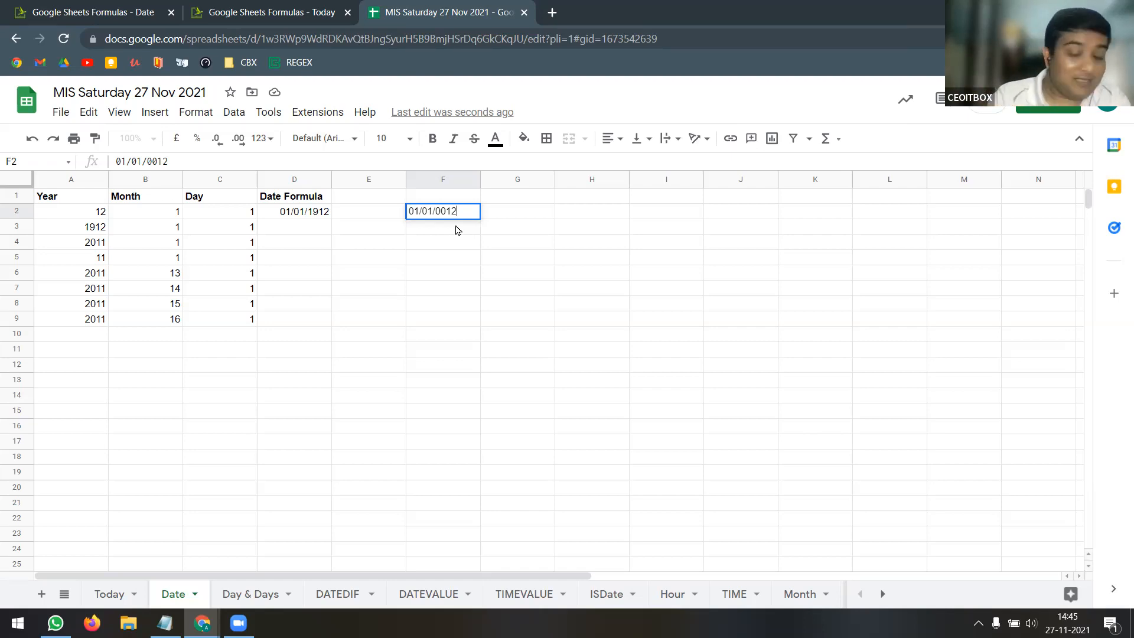
{"action": "key", "text": "Return"}
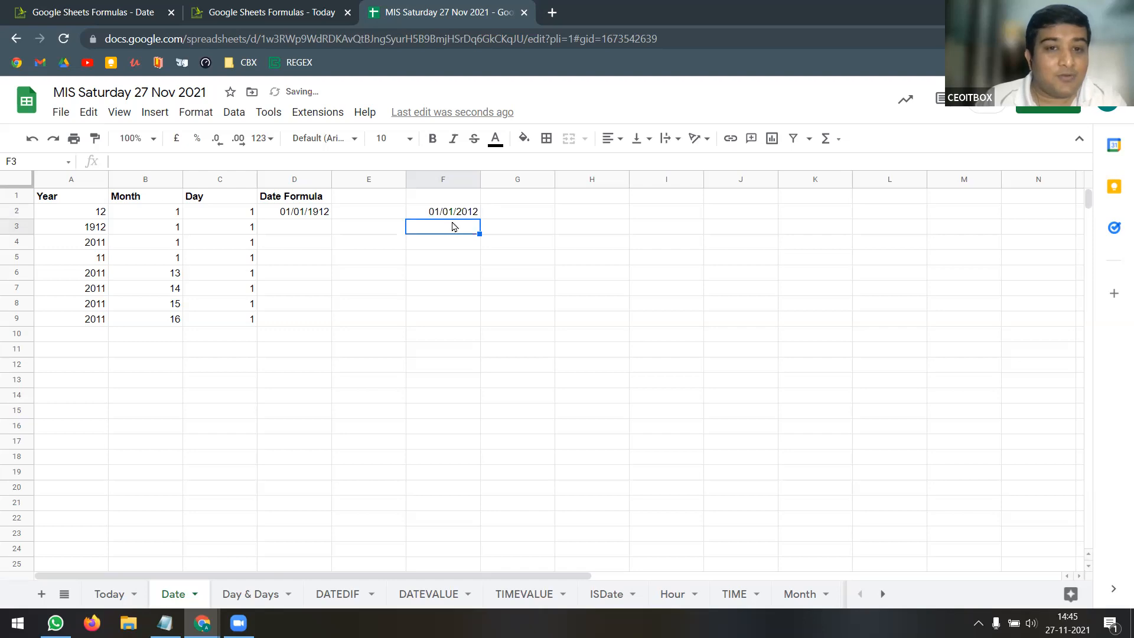
{"action": "left_click", "coordinate": [462, 215]}
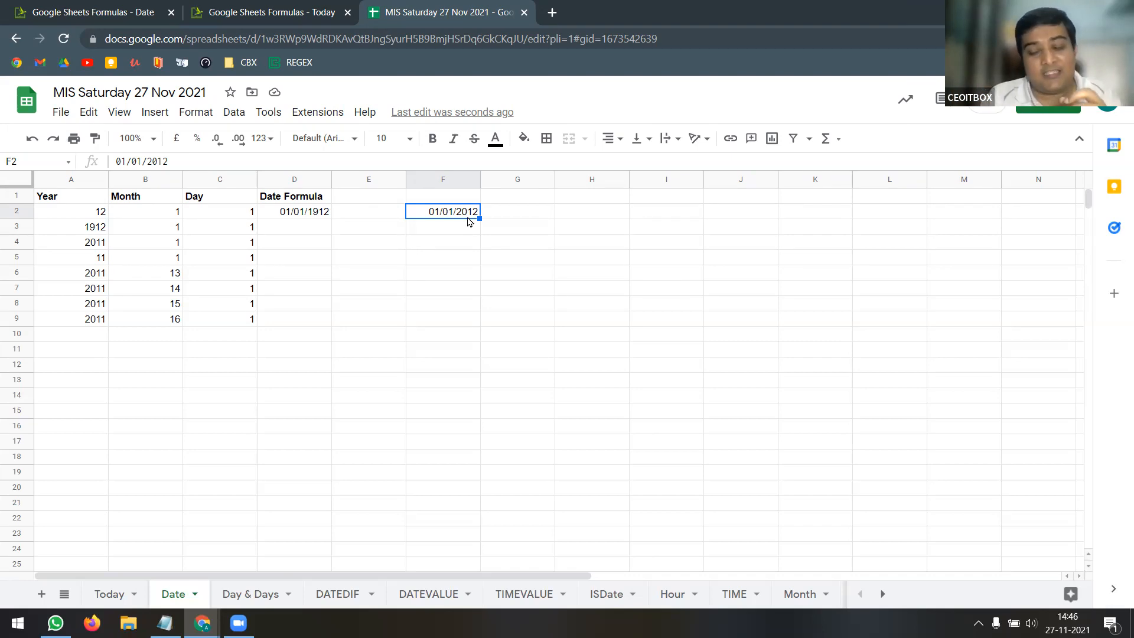
{"action": "key", "text": "Delete"}
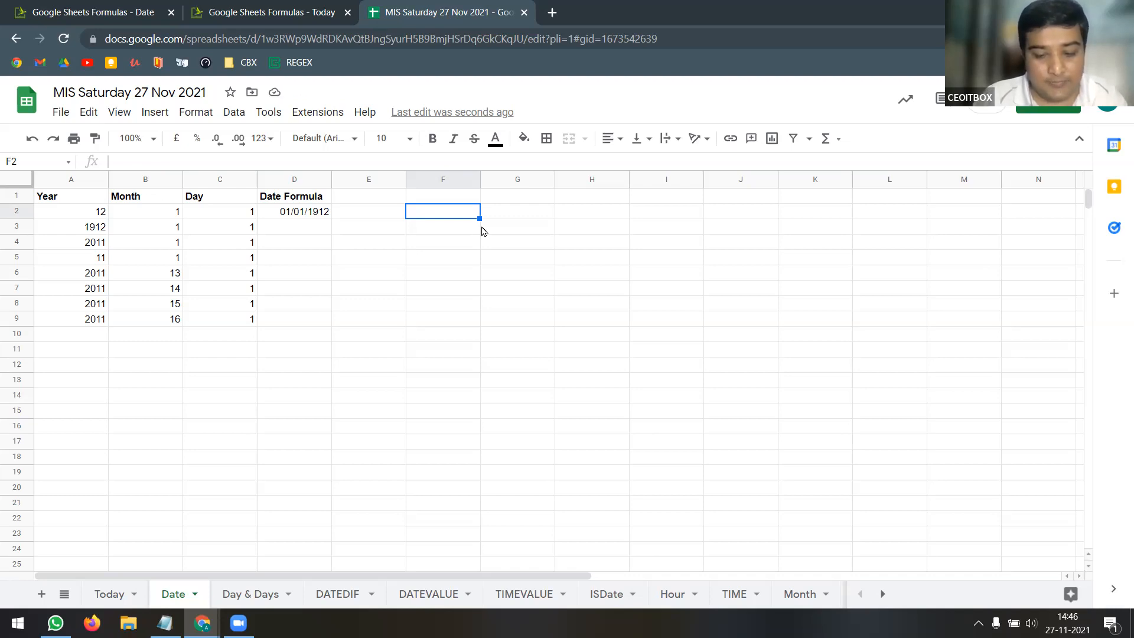
Enter the date 1/01/1900 in F2
{"action": "type", "text": "1/01"}
{"action": "type", "text": "/190"}
{"action": "type", "text": "0"}
{"action": "key", "text": "Return"}
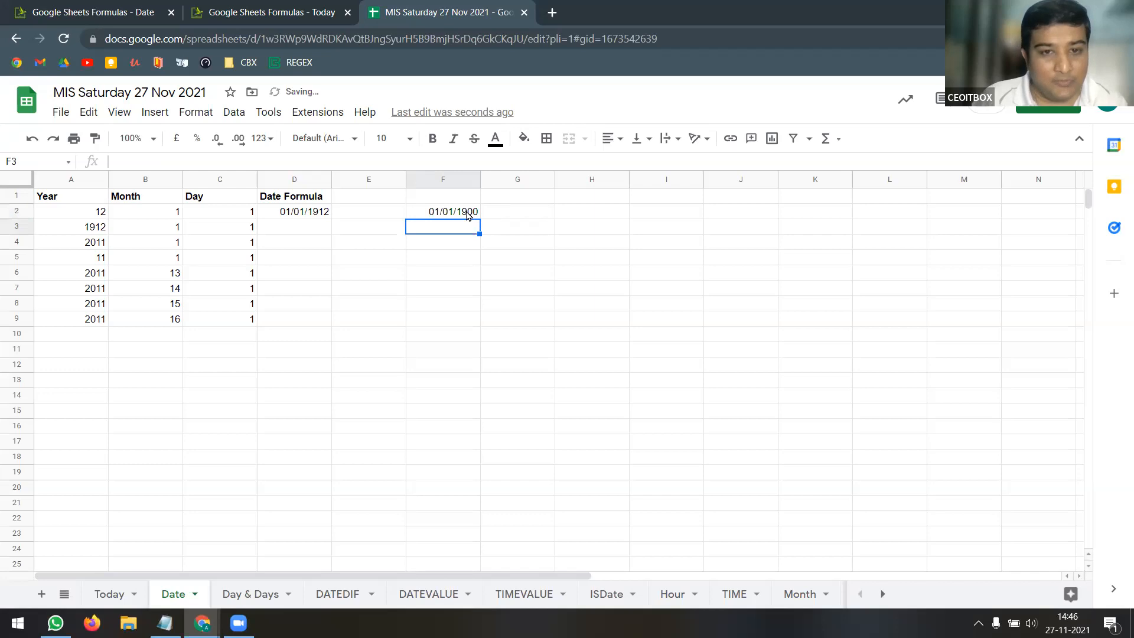
Change the date in F2 to 3 November 1899 using the cell's date picker
{"action": "left_click", "coordinate": [462, 210]}
{"action": "double_click", "coordinate": [461, 210]}
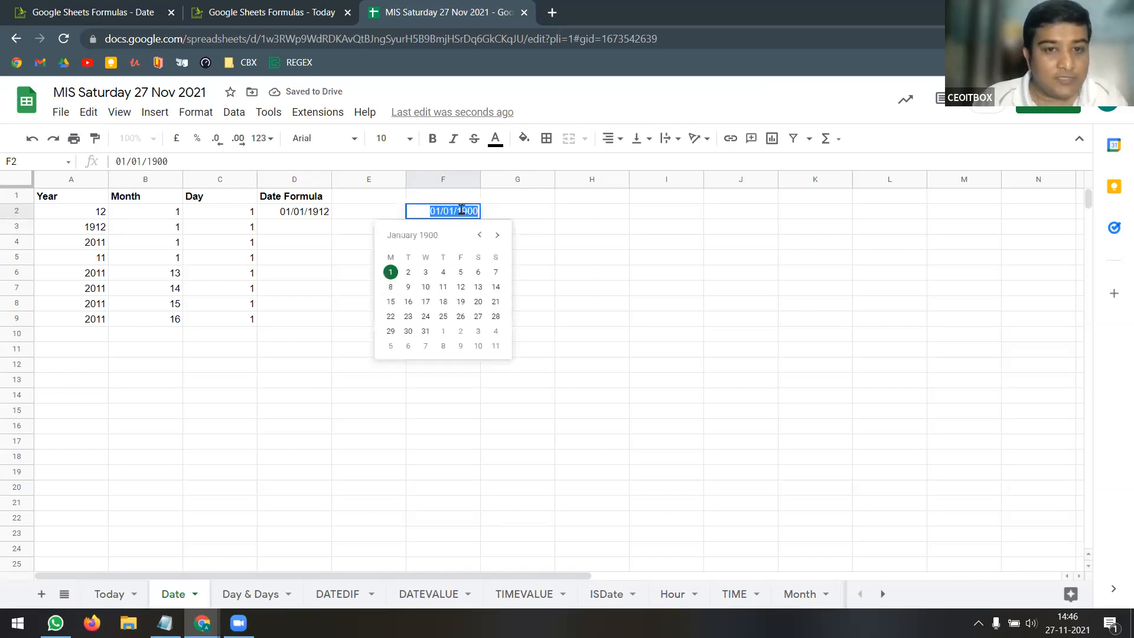
{"action": "left_click", "coordinate": [479, 236]}
{"action": "left_click", "coordinate": [480, 237]}
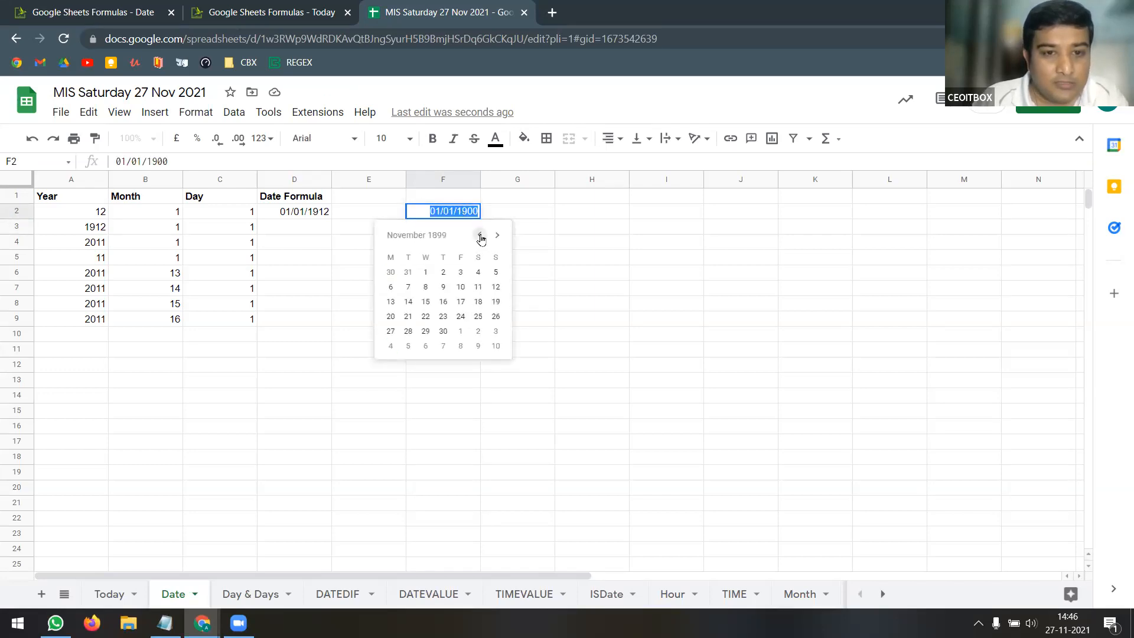
{"action": "left_click", "coordinate": [460, 273]}
Go further back in F2's date picker and choose 1 December 1897
{"action": "double_click", "coordinate": [458, 213]}
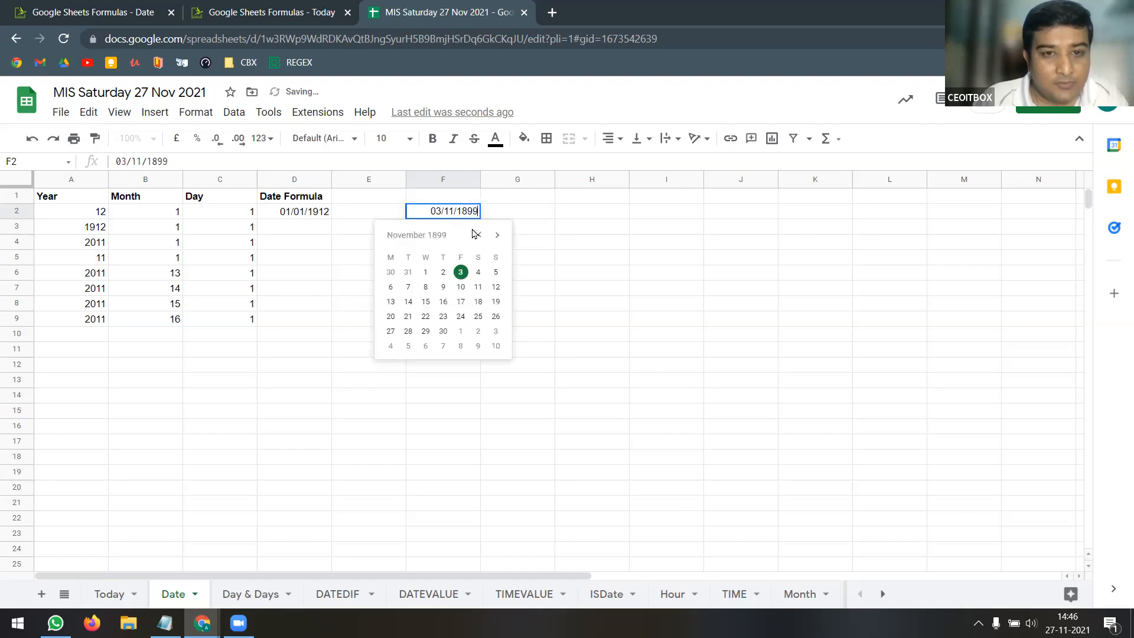
{"action": "left_click", "coordinate": [480, 237]}
{"action": "left_click", "coordinate": [479, 236]}
{"action": "left_click", "coordinate": [479, 237]}
{"action": "left_click", "coordinate": [479, 236]}
{"action": "left_click", "coordinate": [480, 236]}
{"action": "left_click", "coordinate": [480, 237]}
{"action": "left_click", "coordinate": [480, 237]}
{"action": "left_click", "coordinate": [480, 236]}
{"action": "left_click", "coordinate": [426, 273]}
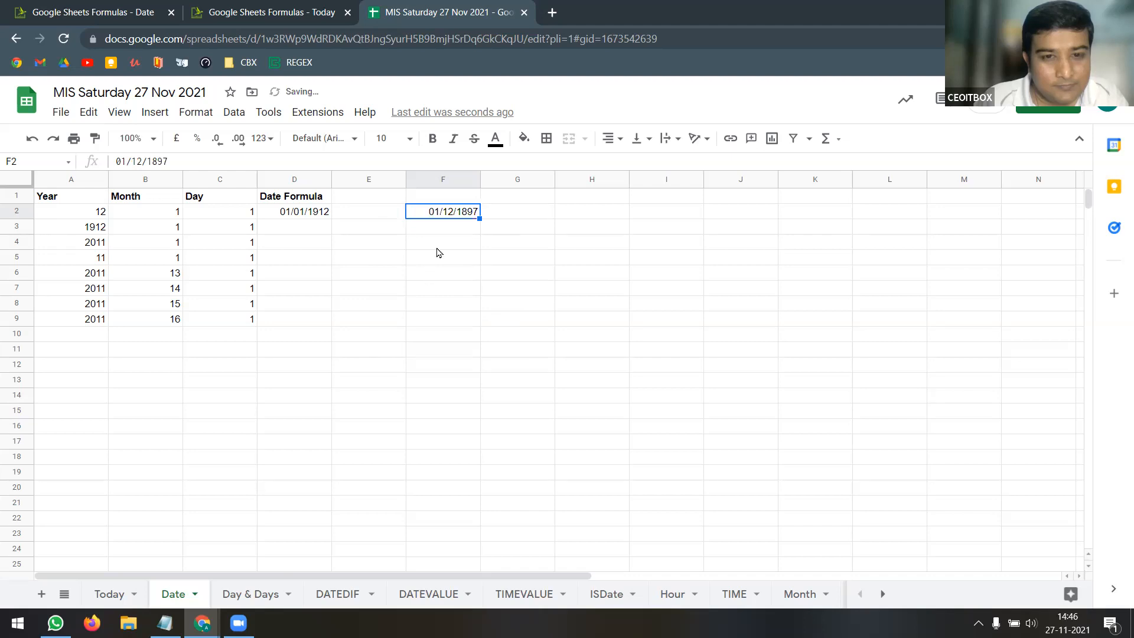
Browse F2's date picker back to January 1896 and forward to March 1897, and leave it without choosing a date
{"action": "double_click", "coordinate": [459, 216]}
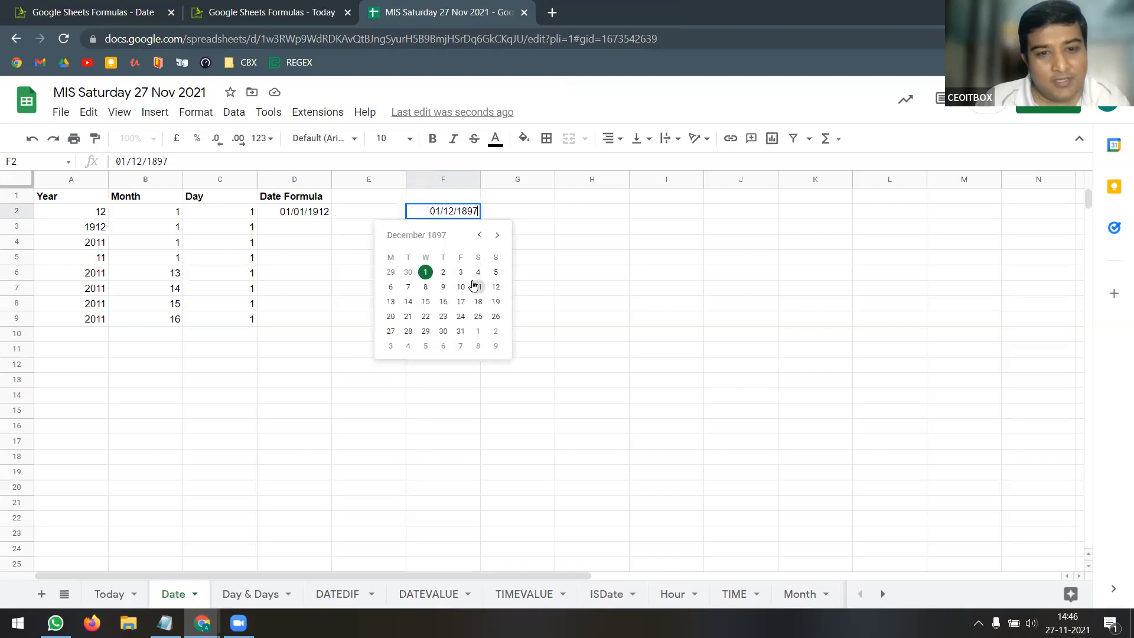
{"action": "left_click", "coordinate": [479, 235]}
{"action": "left_click", "coordinate": [480, 235]}
{"action": "triple_click", "coordinate": [479, 235]}
{"action": "triple_click", "coordinate": [479, 235]}
{"action": "triple_click", "coordinate": [479, 235]}
{"action": "triple_click", "coordinate": [479, 235]}
{"action": "triple_click", "coordinate": [480, 235]}
{"action": "triple_click", "coordinate": [479, 235]}
{"action": "double_click", "coordinate": [479, 235]}
{"action": "left_click", "coordinate": [480, 235]}
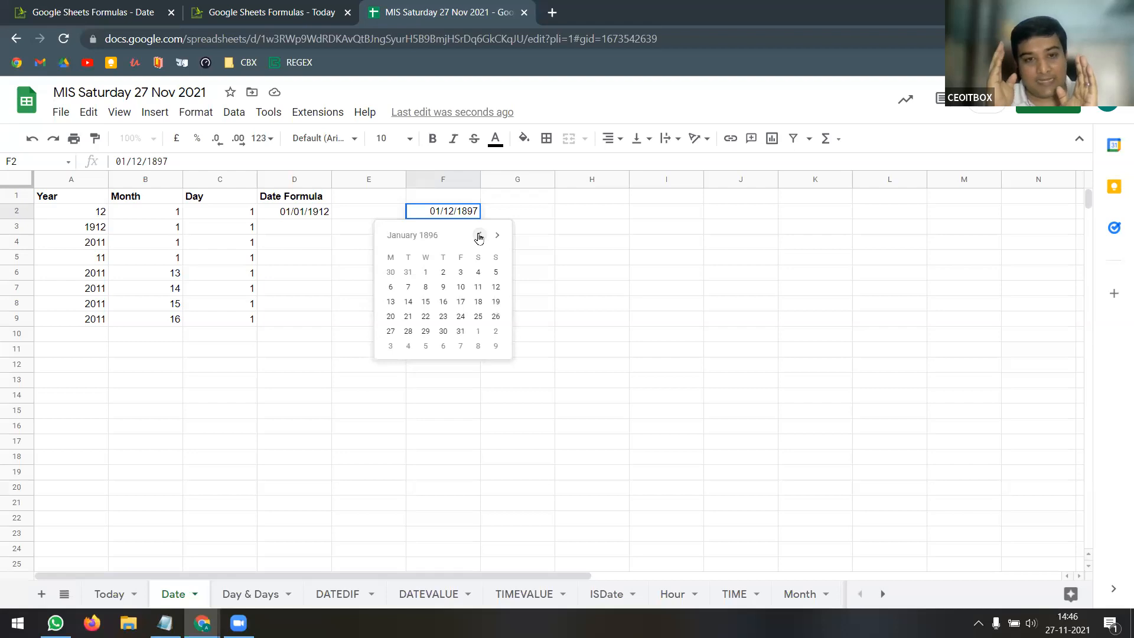
{"action": "left_click", "coordinate": [497, 236]}
{"action": "left_click", "coordinate": [497, 236]}
{"action": "left_click", "coordinate": [497, 235]}
{"action": "double_click", "coordinate": [497, 236]}
{"action": "left_click", "coordinate": [497, 236]}
{"action": "left_click", "coordinate": [497, 236]}
{"action": "double_click", "coordinate": [496, 235]}
{"action": "left_click", "coordinate": [497, 236]}
{"action": "double_click", "coordinate": [497, 236]}
{"action": "left_click", "coordinate": [496, 236]}
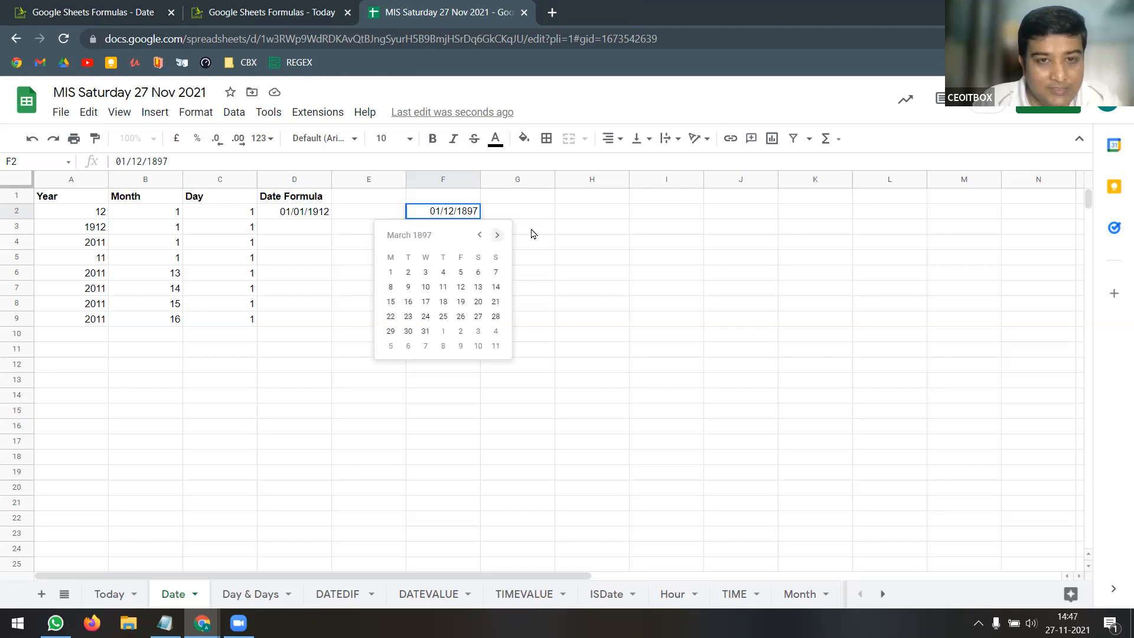
{"action": "left_click", "coordinate": [558, 200]}
Undo the last date change in F2, pick 1 December 1899, and finally set the cell to 1 January 1900
{"action": "key", "text": "ctrl+z"}
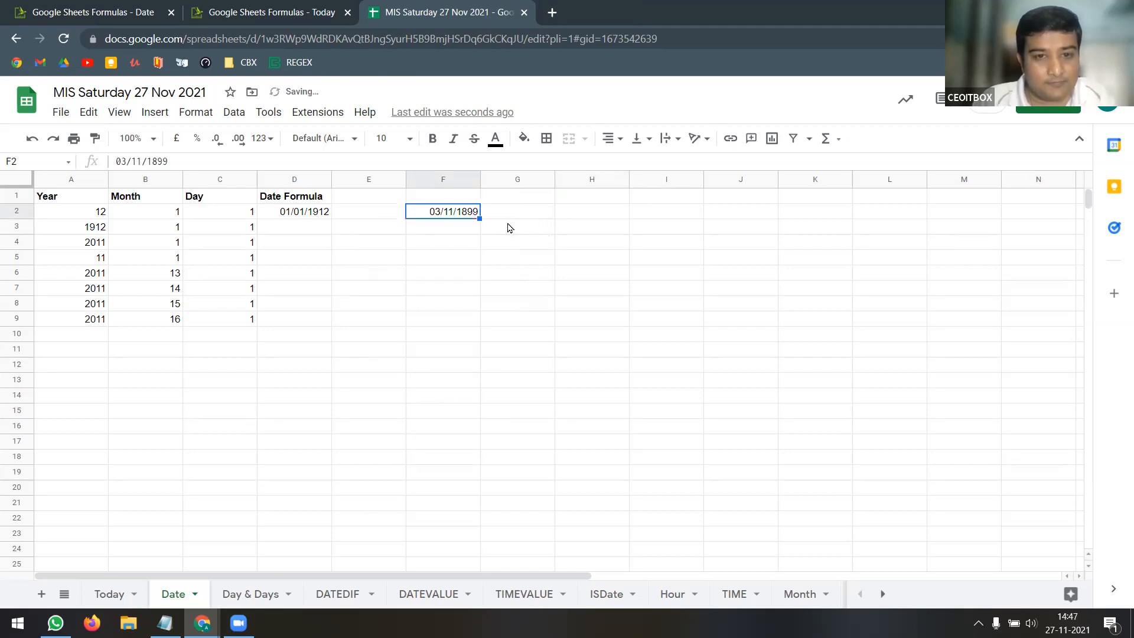
{"action": "double_click", "coordinate": [466, 217]}
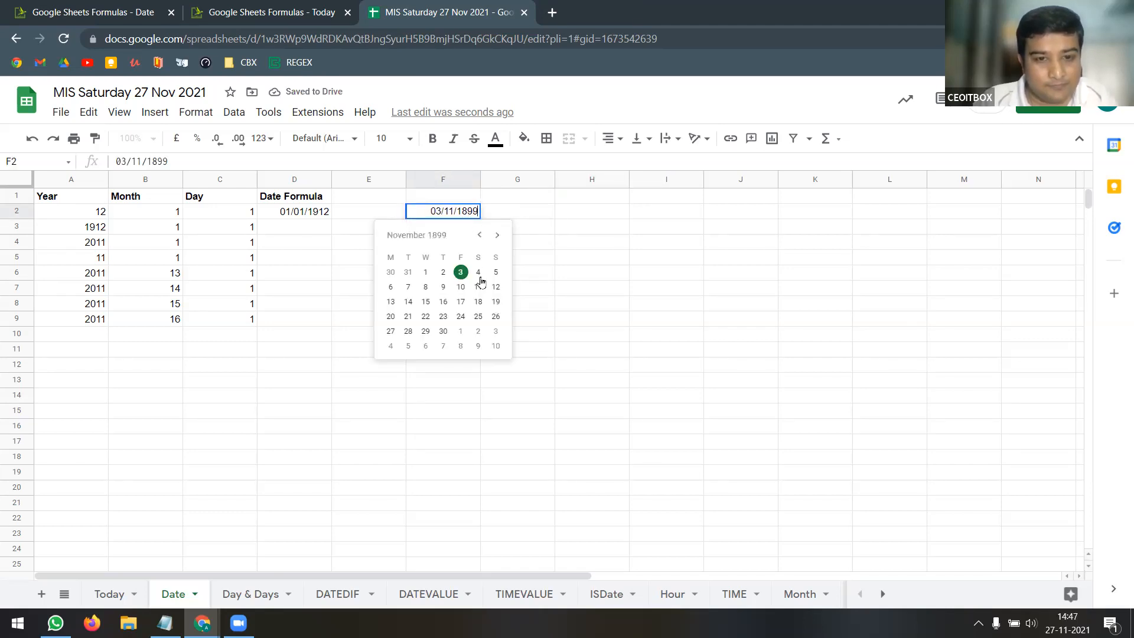
{"action": "left_click", "coordinate": [462, 334]}
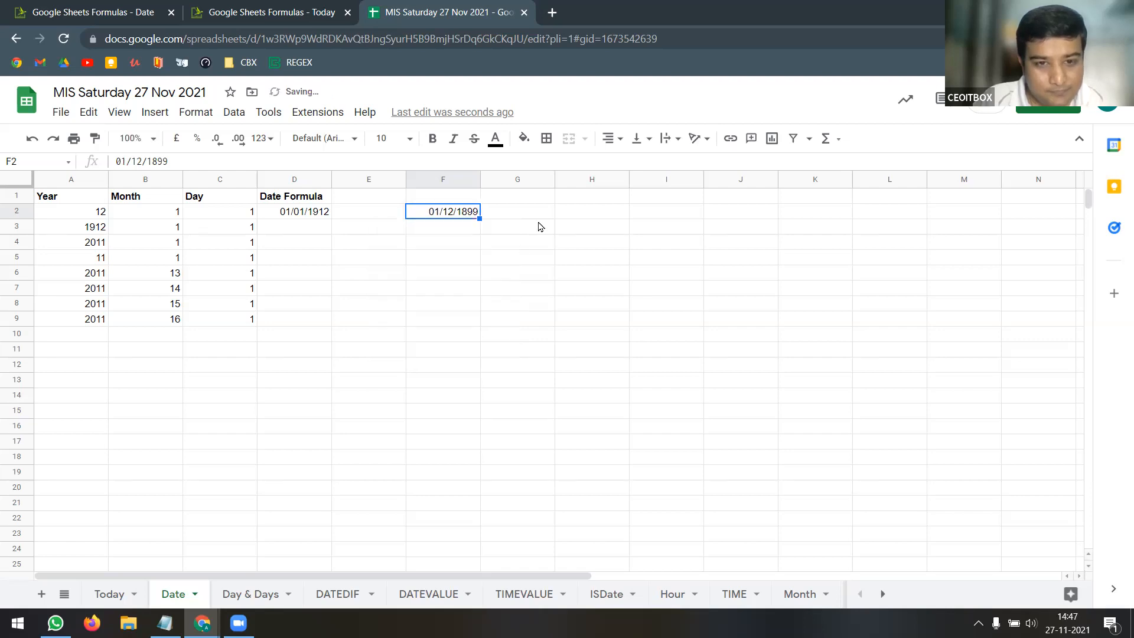
{"action": "double_click", "coordinate": [466, 213]}
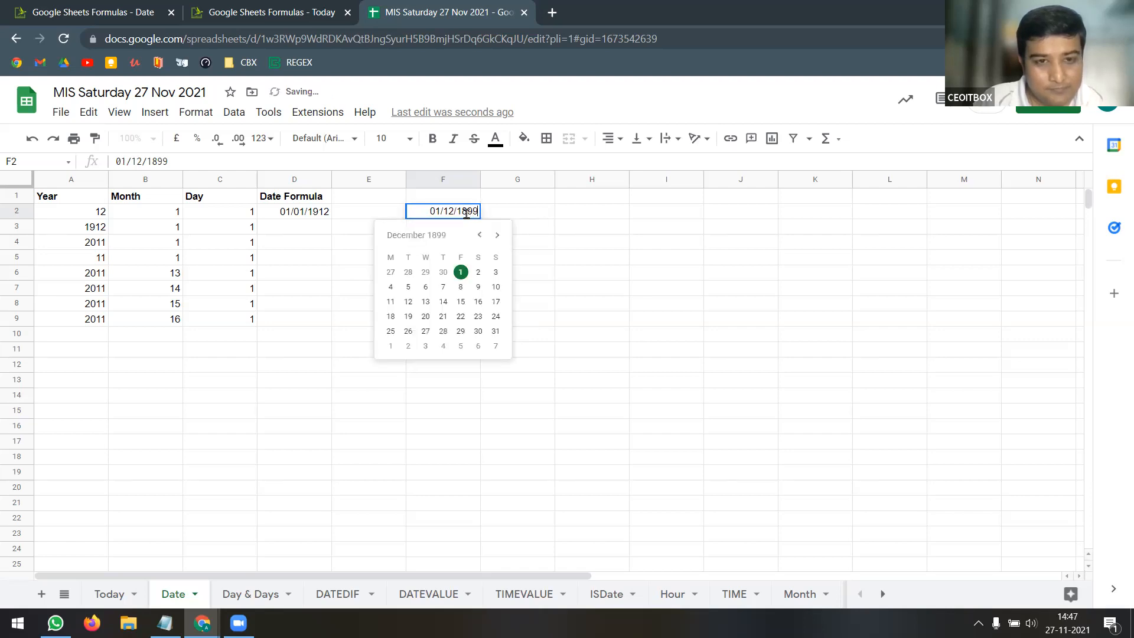
{"action": "left_click", "coordinate": [394, 347]}
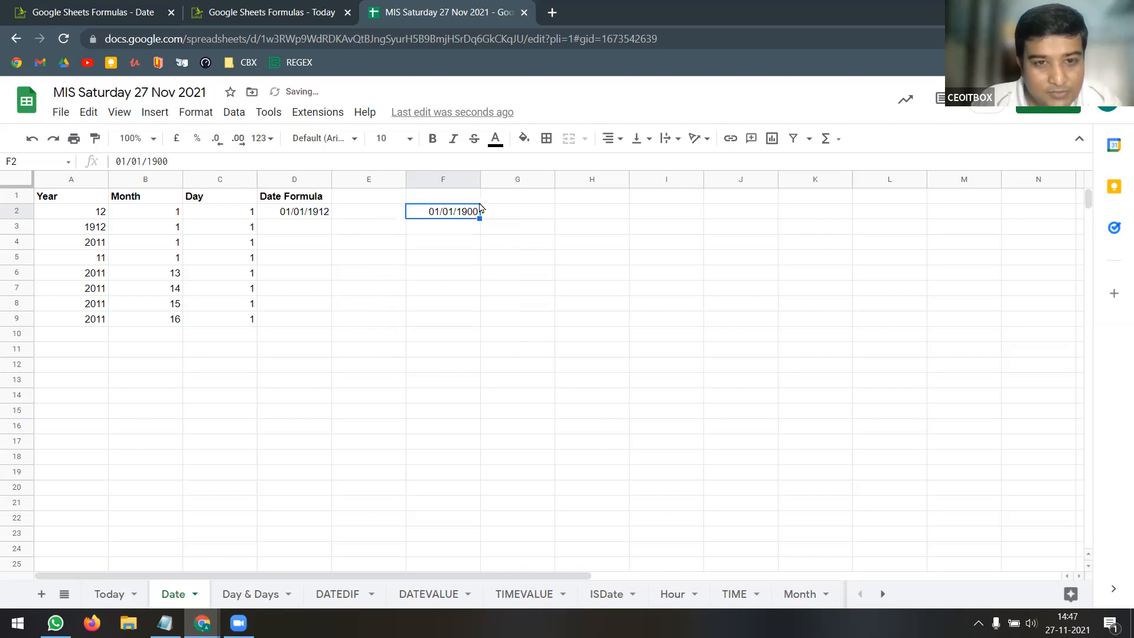
Enter =DATEVALUE(F2) in H2 to convert the date in F2 to its serial number, and select the result cell
{"action": "left_click", "coordinate": [587, 214]}
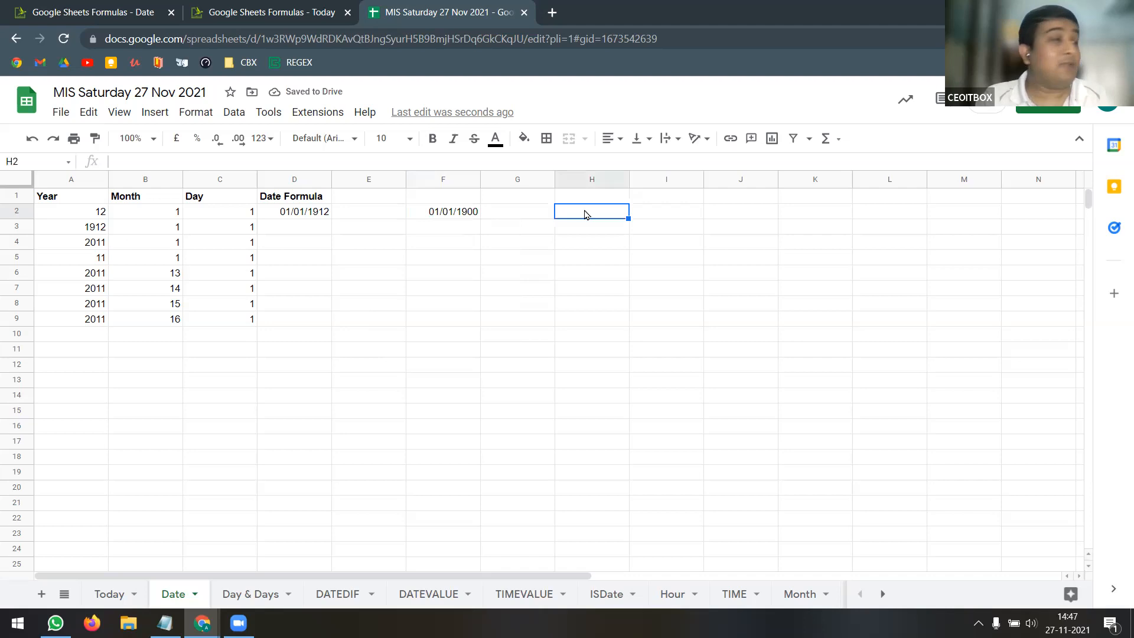
{"action": "type", "text": "=datev"}
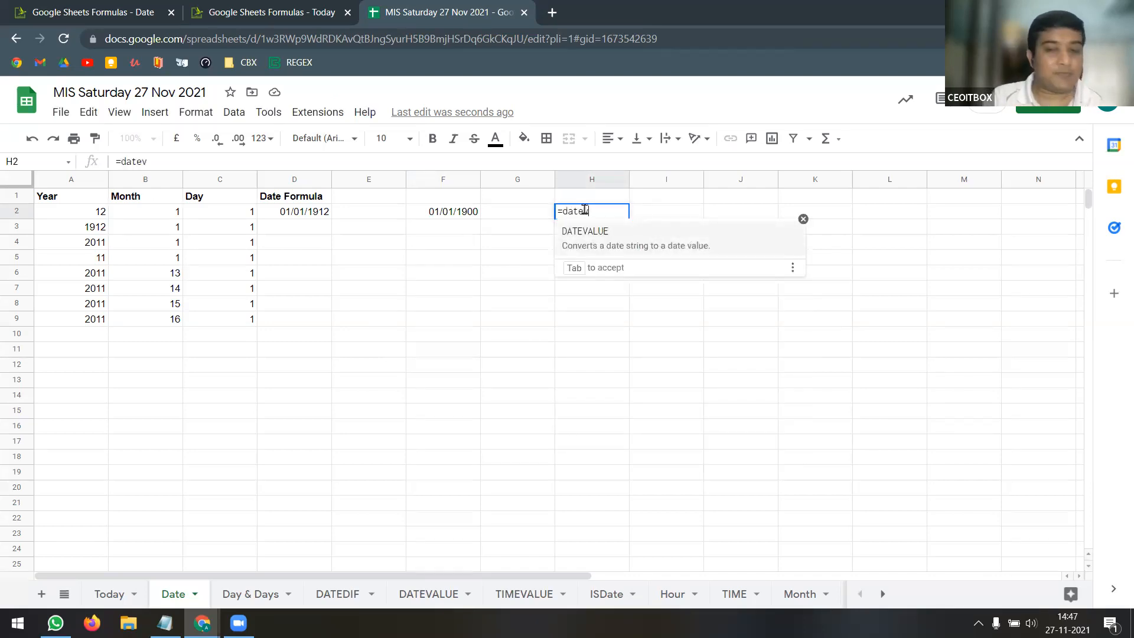
{"action": "key", "text": "Tab"}
{"action": "left_click", "coordinate": [462, 217]}
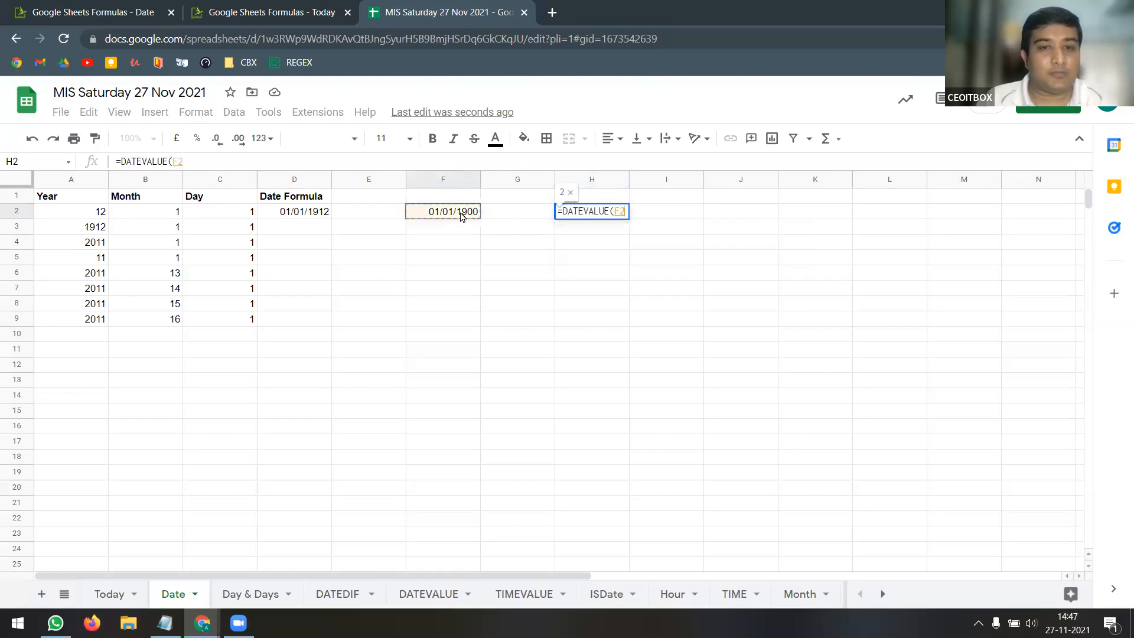
{"action": "key", "text": "Return"}
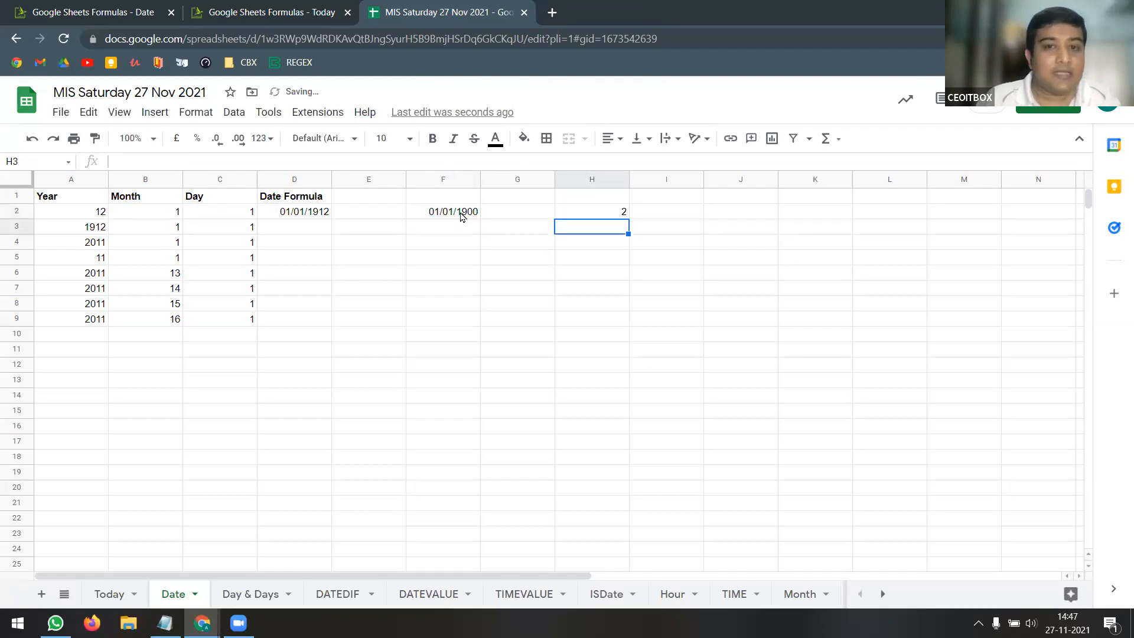
{"action": "left_click", "coordinate": [617, 215]}
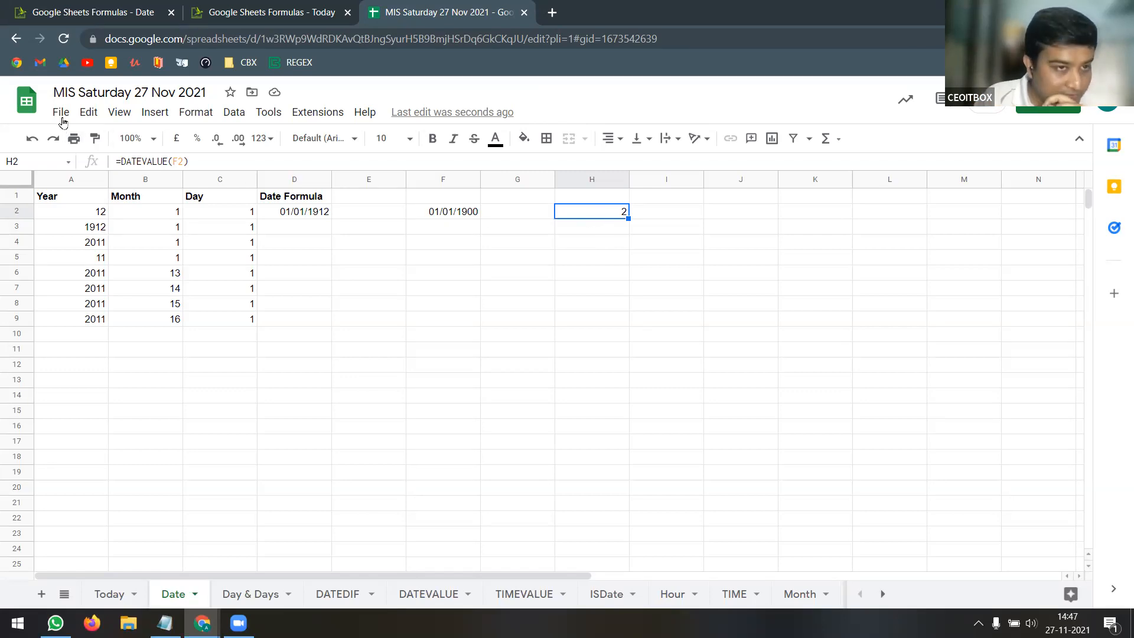
Download the spreadsheet as a Microsoft Excel (.xlsx) file and open the downloaded copy in Excel with editing enabled
{"action": "left_click", "coordinate": [61, 114]}
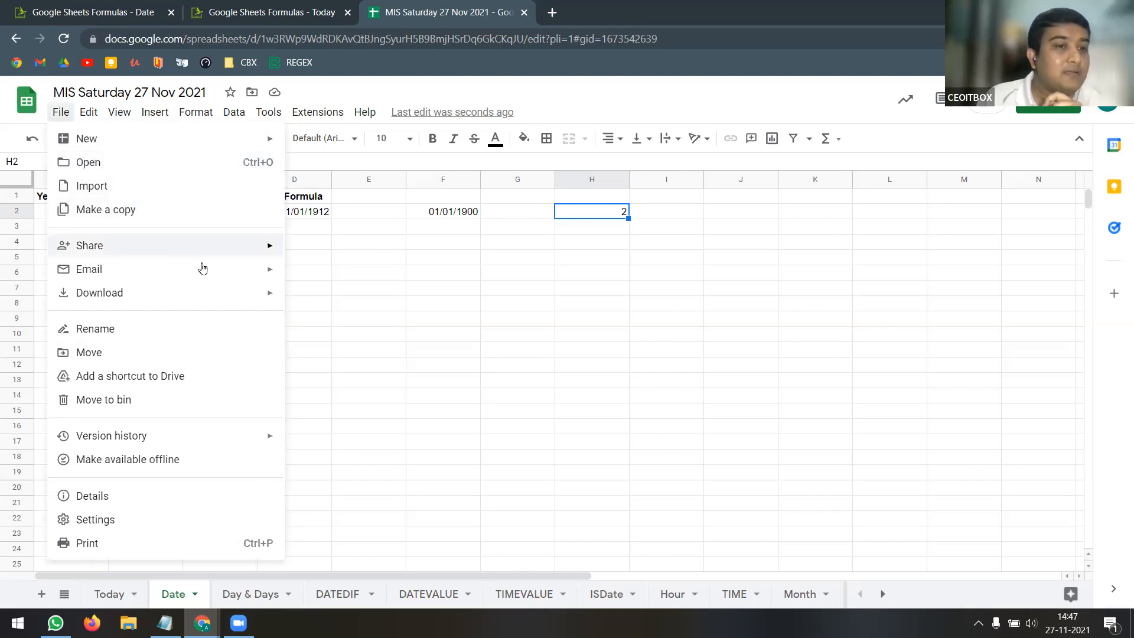
{"action": "mouse_move", "coordinate": [207, 291]}
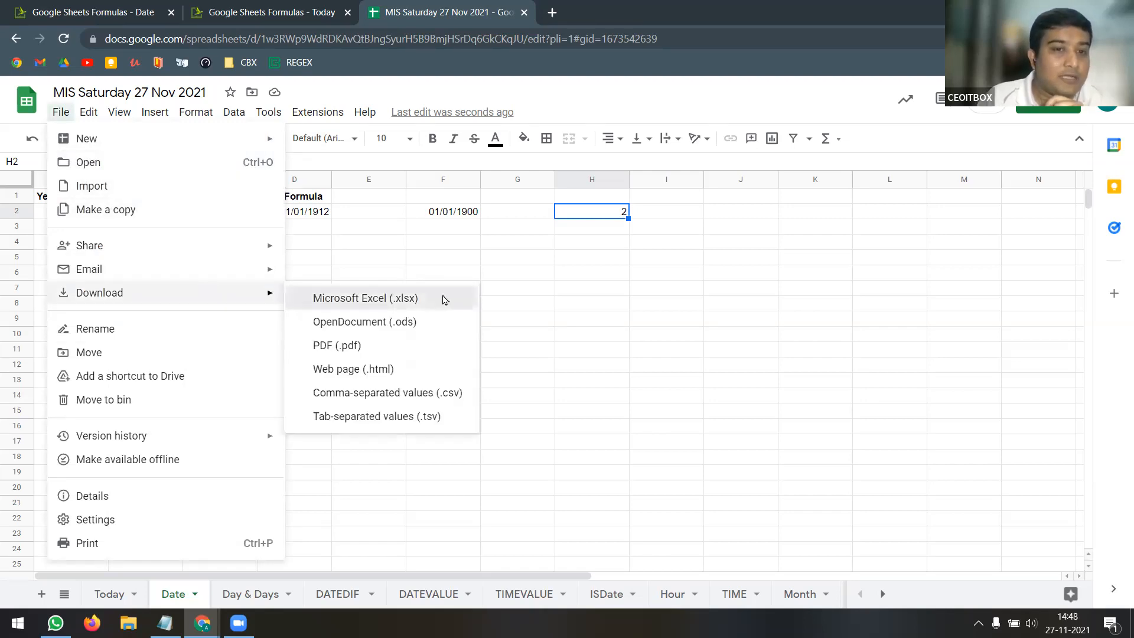
{"action": "left_click", "coordinate": [443, 297]}
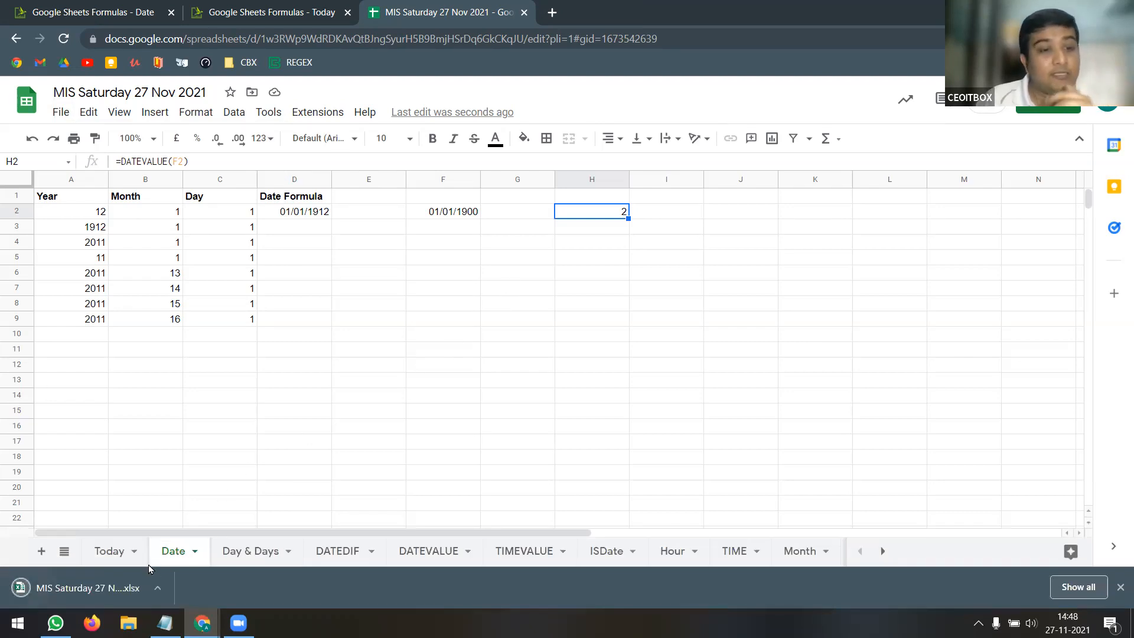
{"action": "left_click", "coordinate": [88, 588]}
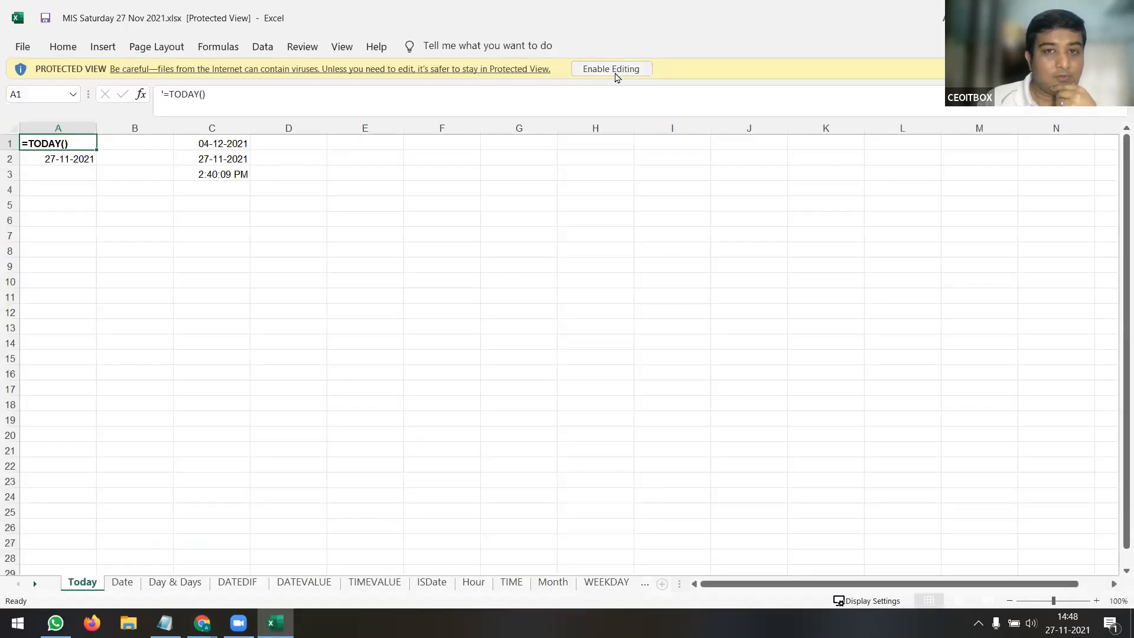
{"action": "left_click", "coordinate": [614, 69]}
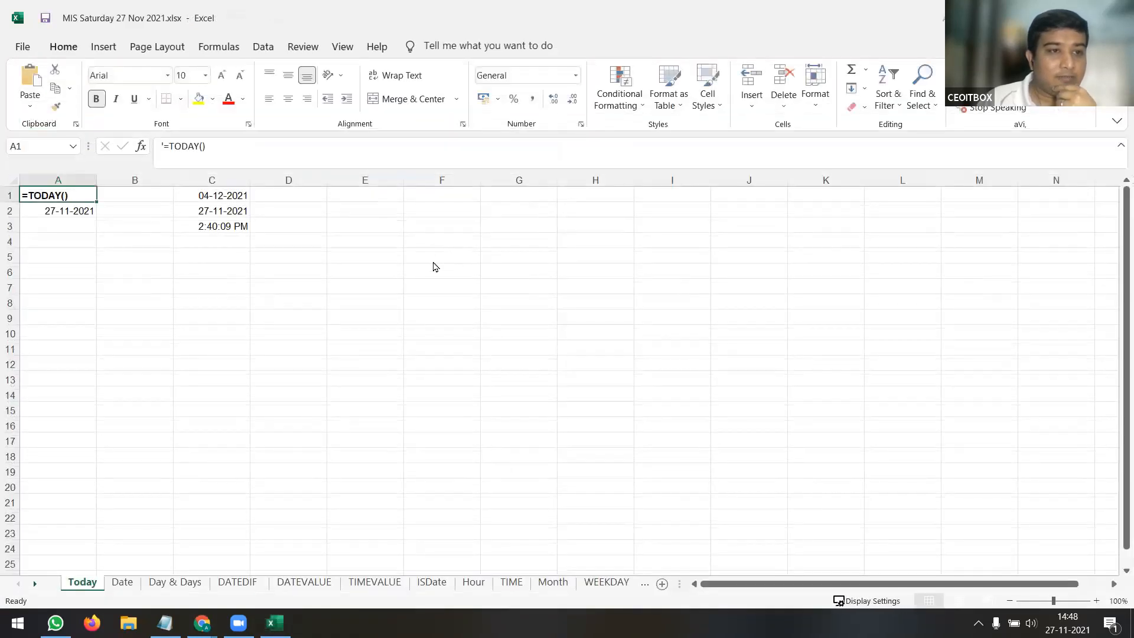
On the Date sheet, check the DATEVALUE formula in H2 and change the date in F2 to 01-01-1900
{"action": "left_click", "coordinate": [123, 584]}
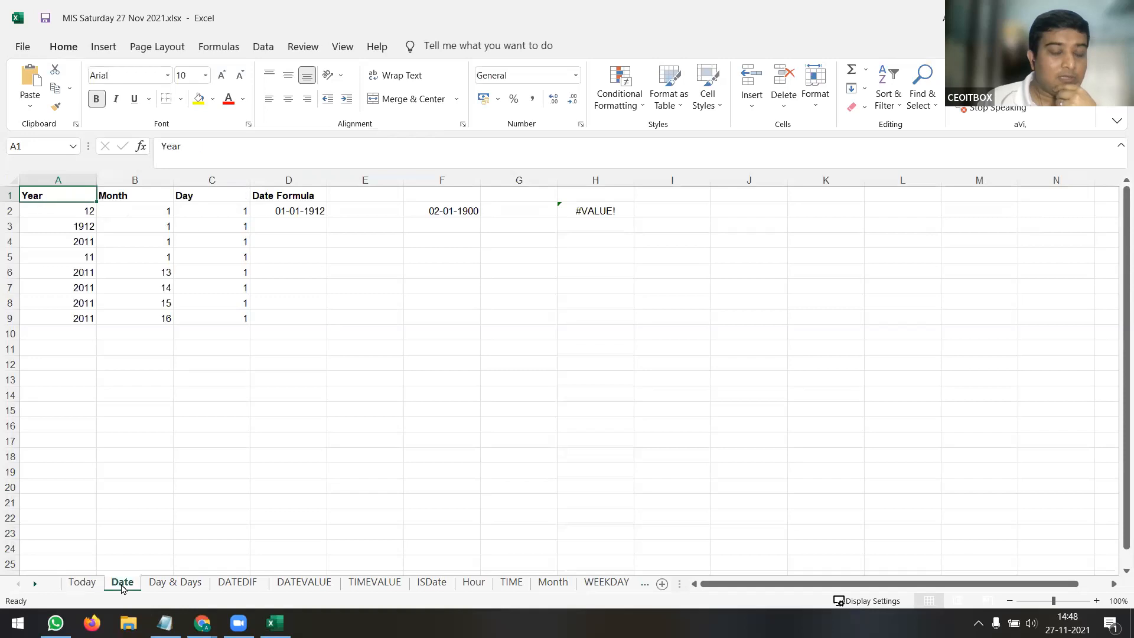
{"action": "left_click", "coordinate": [605, 212]}
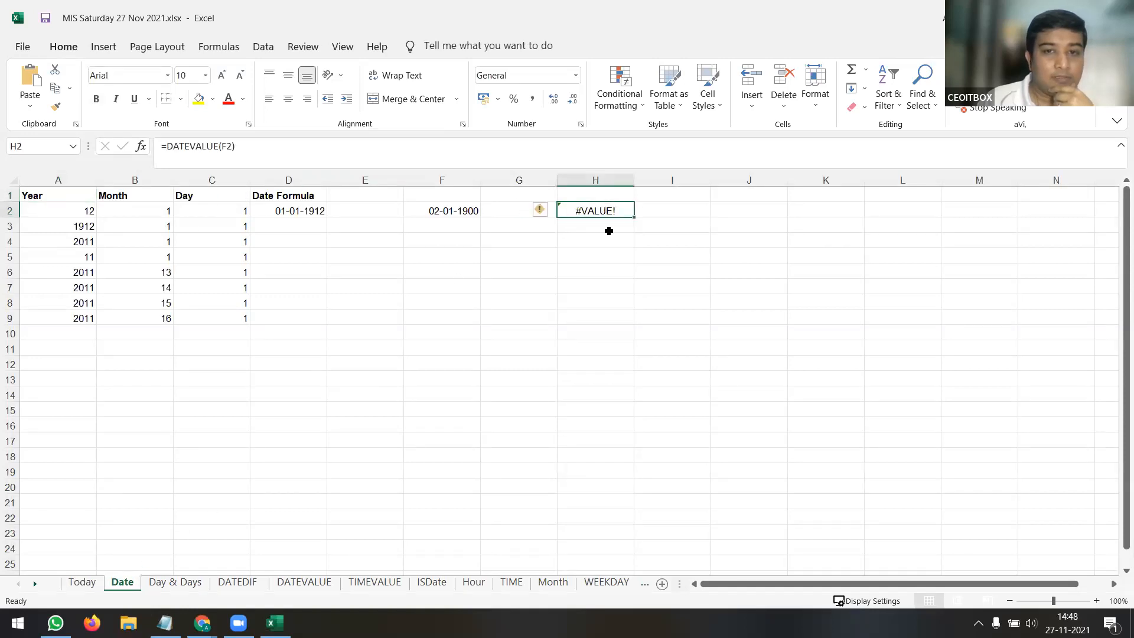
{"action": "left_click", "coordinate": [447, 218]}
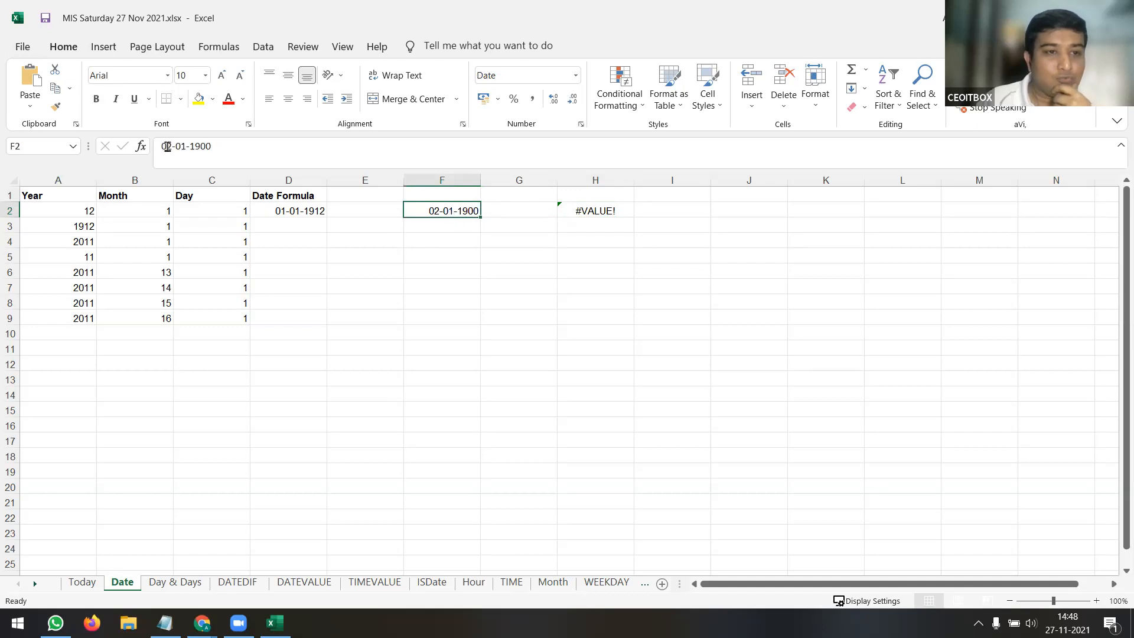
{"action": "left_click", "coordinate": [167, 147]}
{"action": "key", "text": "Delete"}
{"action": "type", "text": "1"}
{"action": "key", "text": "Return"}
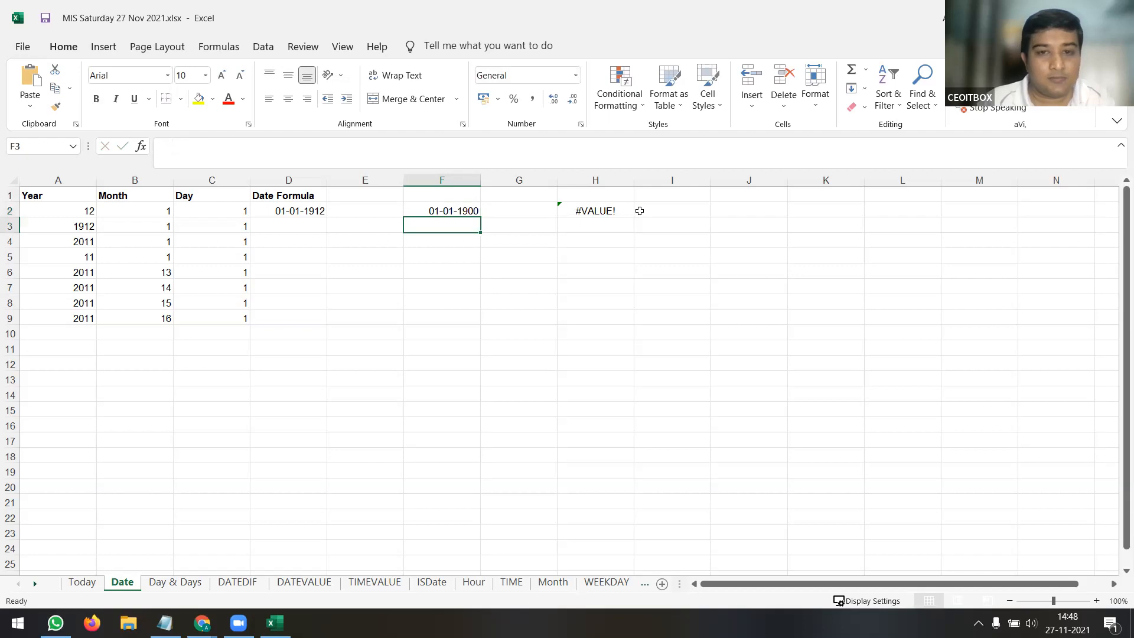
Re-enter the existing =DATEVALUE(F2) formula in H2 to recalculate it, and reselect the cell
{"action": "left_click", "coordinate": [608, 215]}
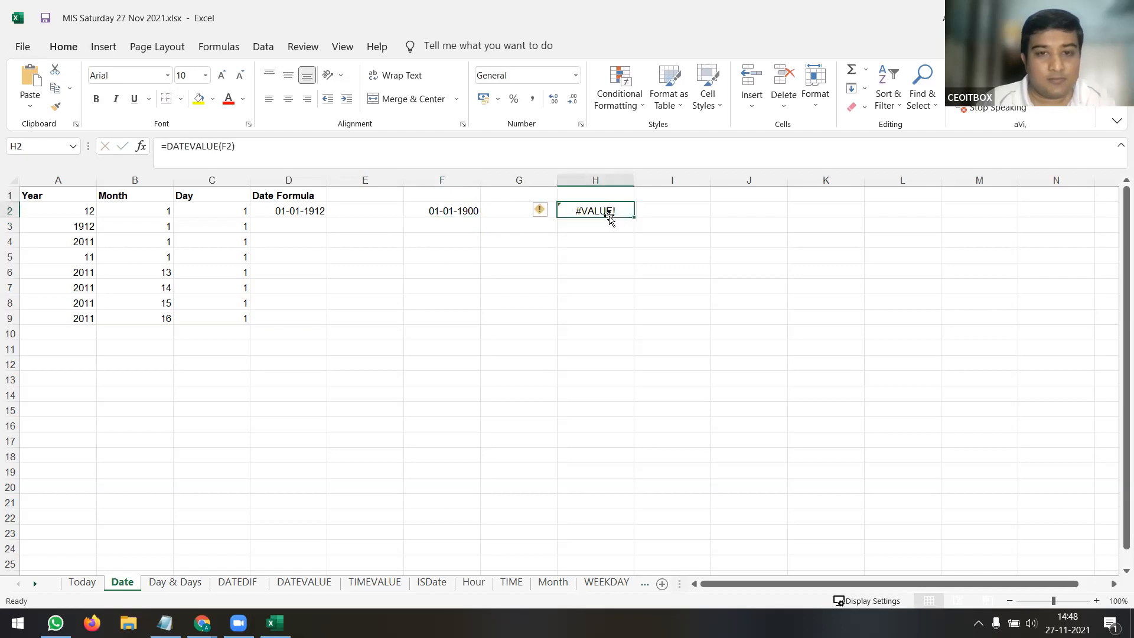
{"action": "left_click", "coordinate": [234, 146]}
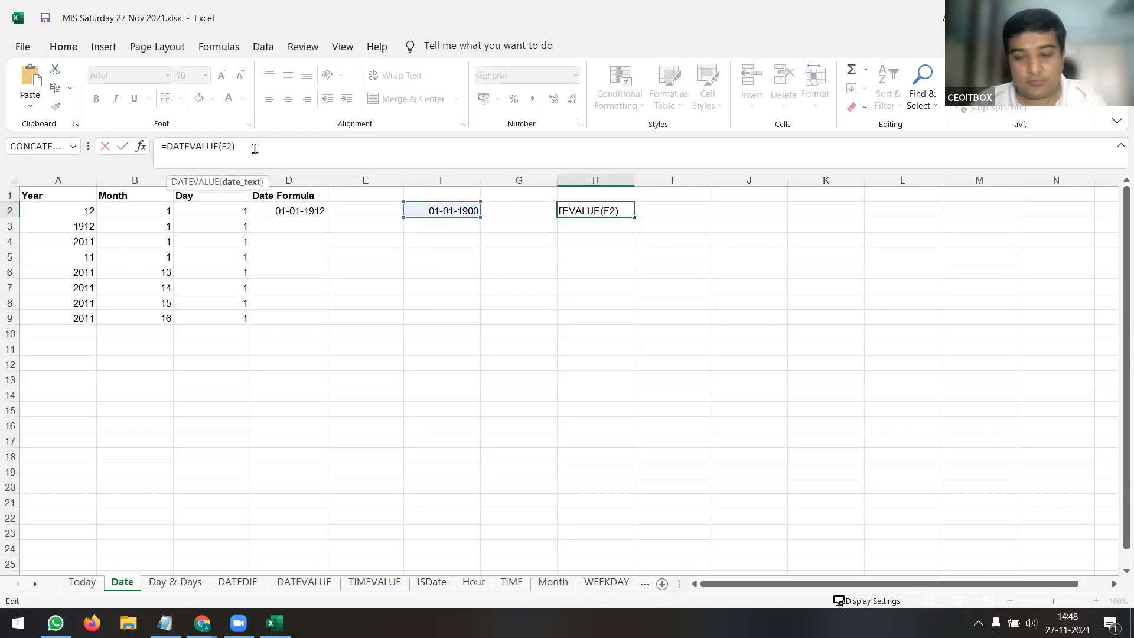
{"action": "key", "text": "Return"}
{"action": "left_click", "coordinate": [598, 210]}
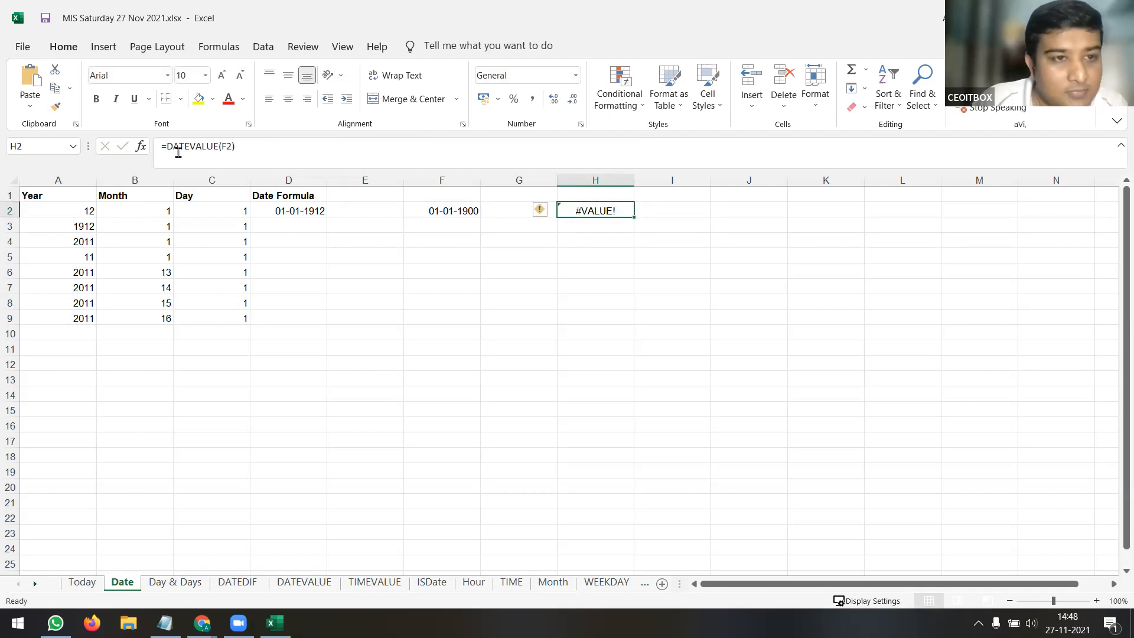
Enter =DATEVALUE(F2) in I2 and fill the formula down to I7
{"action": "left_click", "coordinate": [682, 211]}
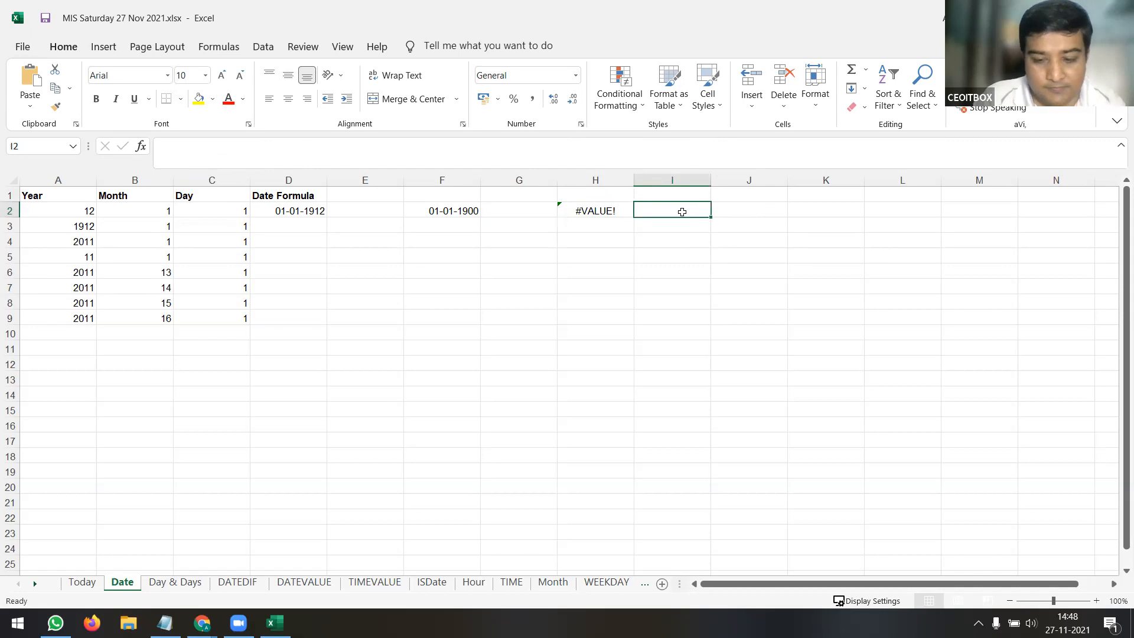
{"action": "type", "text": "=da"}
{"action": "key", "text": "Down"}
{"action": "key", "text": "Tab"}
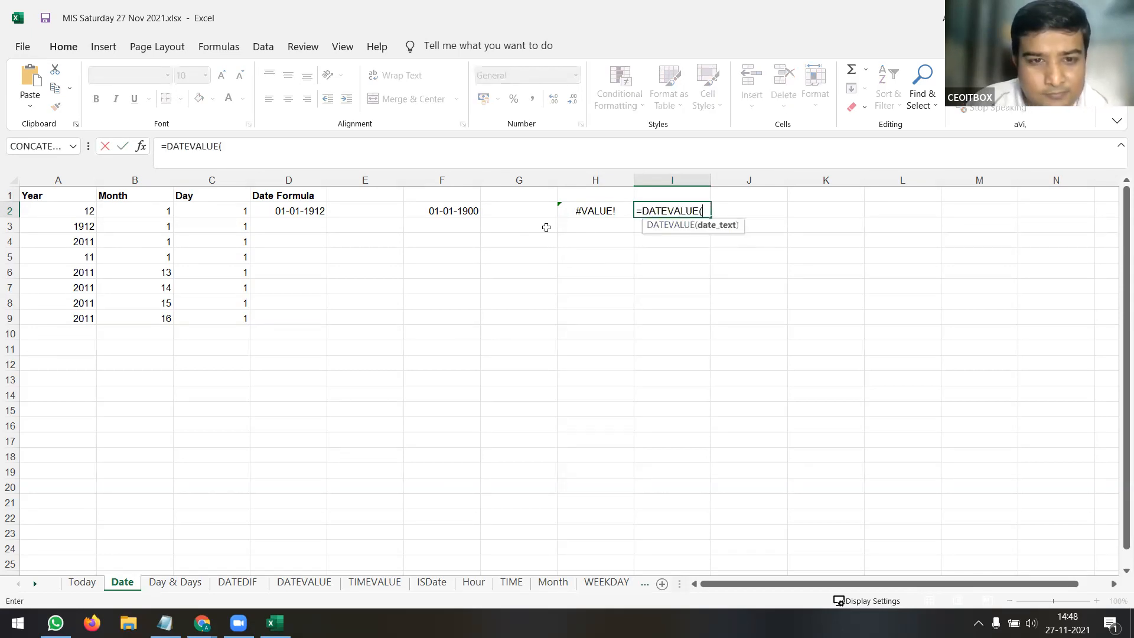
{"action": "left_click", "coordinate": [458, 212]}
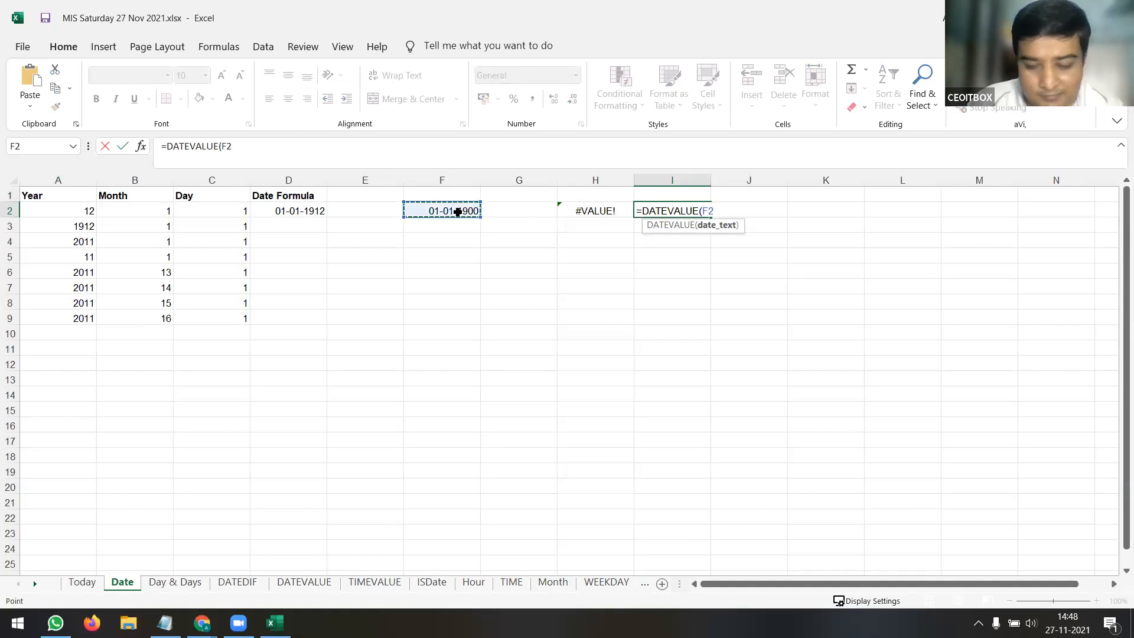
{"action": "key", "text": "Return"}
{"action": "left_click", "coordinate": [695, 212]}
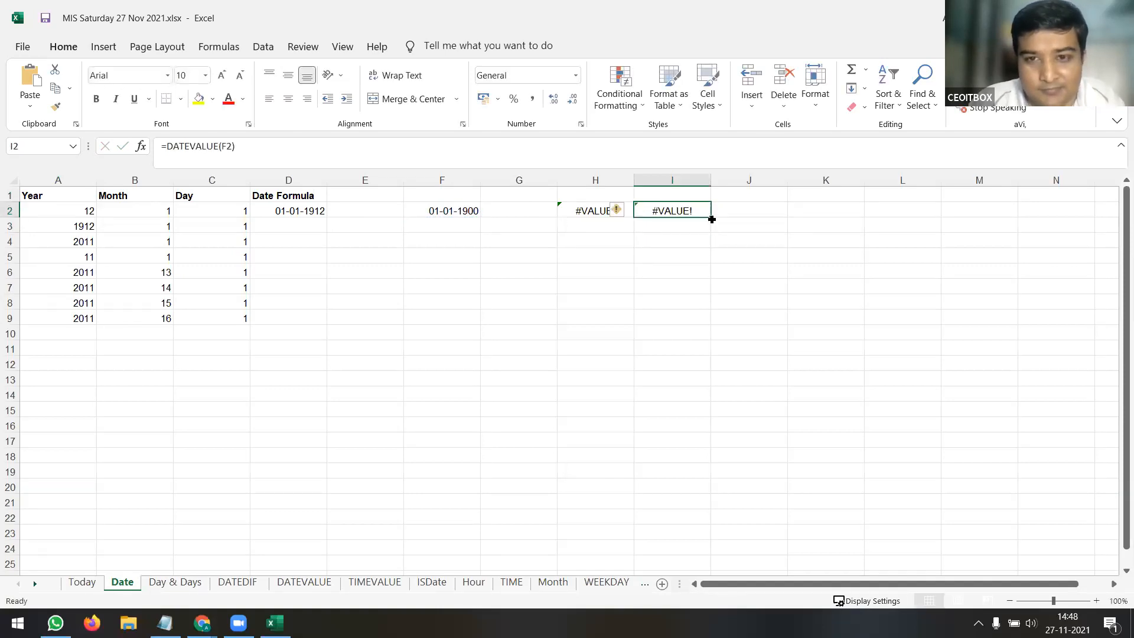
{"action": "left_click_drag", "start_coordinate": [712, 219], "coordinate": [706, 293]}
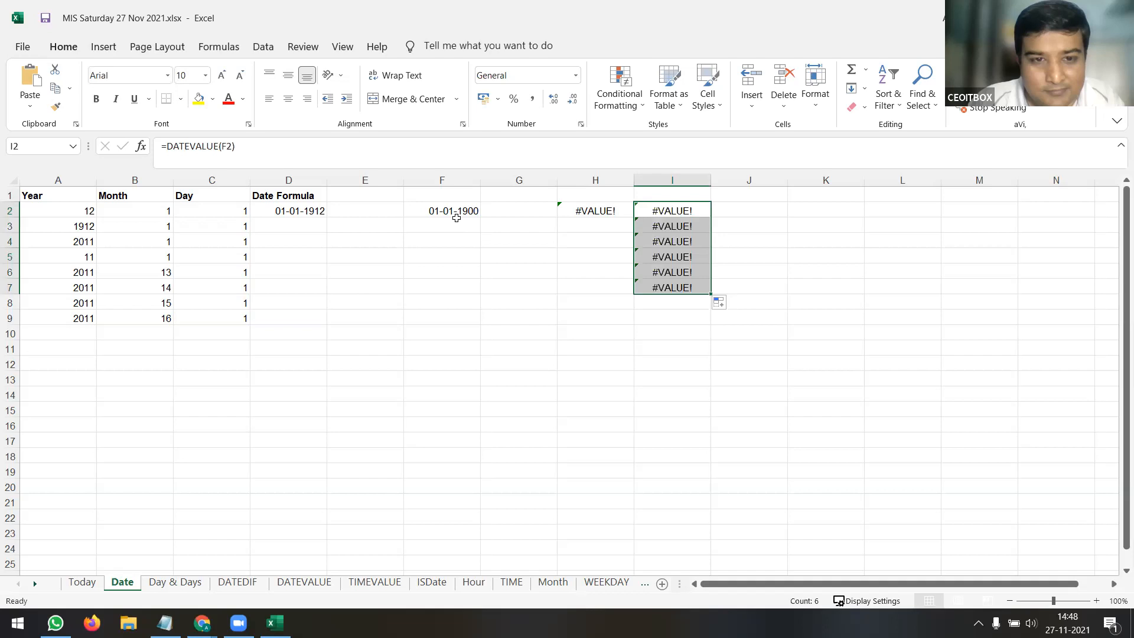
Enter =F2+1 in F3 and fill it down to F6 to build a run of consecutive dates
{"action": "left_click", "coordinate": [456, 224]}
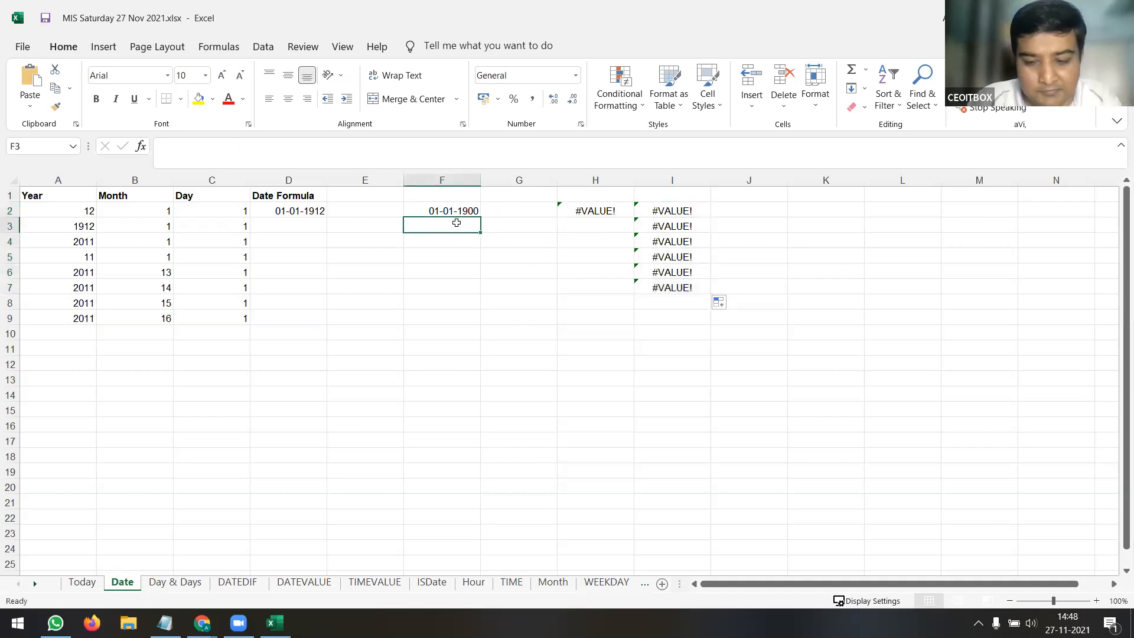
{"action": "type", "text": "="}
{"action": "left_click", "coordinate": [458, 211]}
{"action": "type", "text": "+1"}
{"action": "key", "text": "Return"}
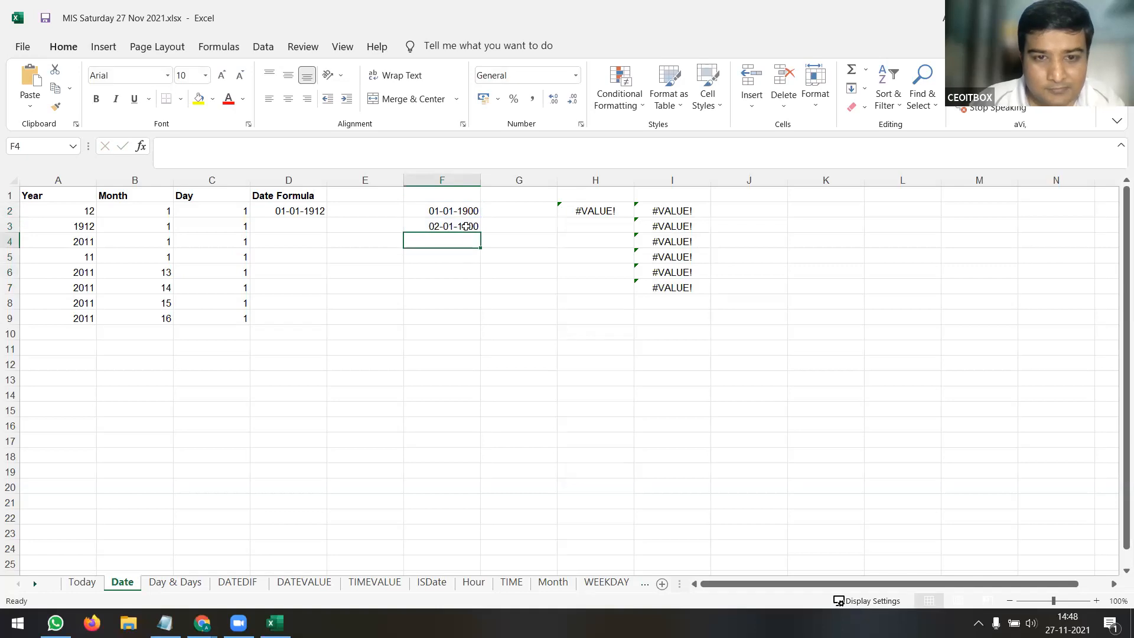
{"action": "left_click", "coordinate": [470, 226]}
{"action": "left_click_drag", "start_coordinate": [480, 233], "coordinate": [480, 276]}
{"action": "left_click", "coordinate": [456, 239]}
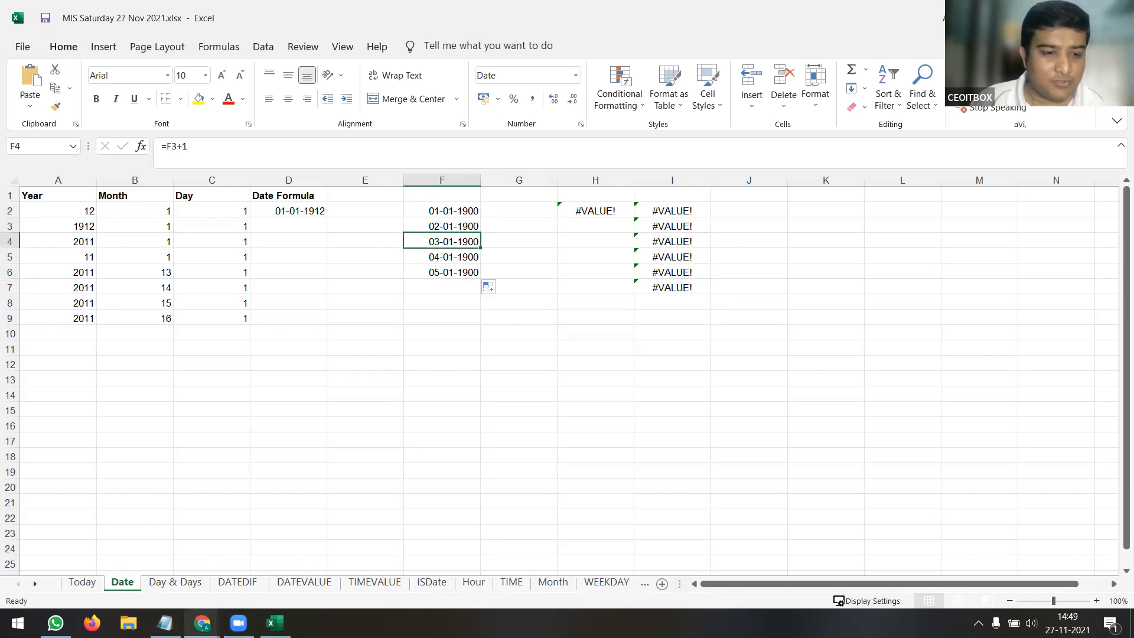
Switch back to the Google Sheets file, go to the DATEVALUE sheet, and examine Note 2 about Excel's date serial numbers
{"action": "mouse_move", "coordinate": [202, 623]}
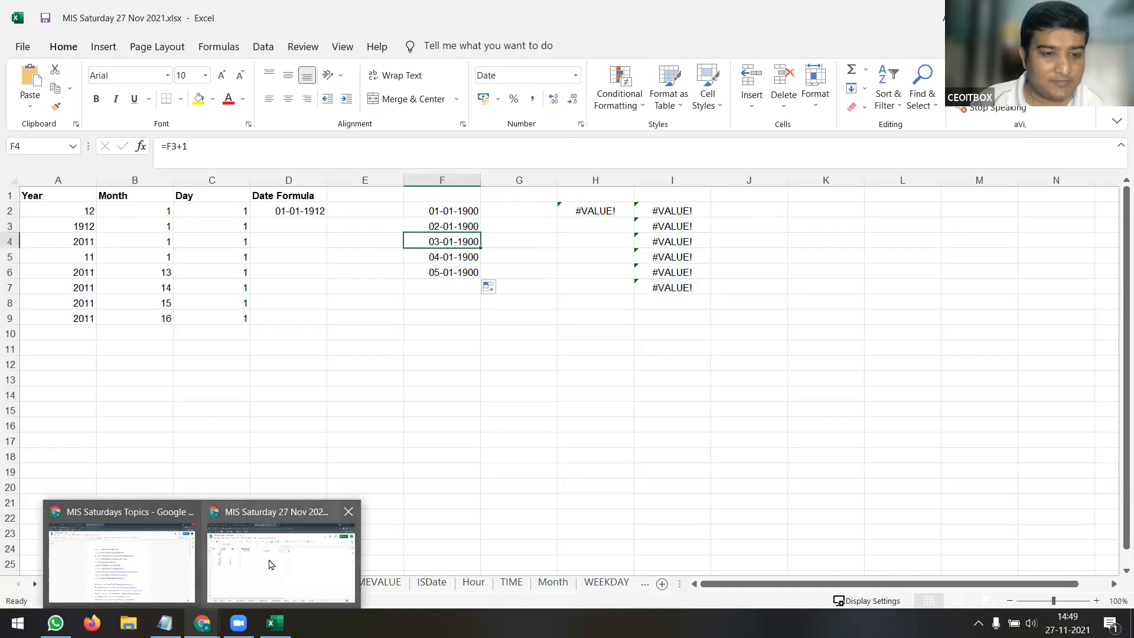
{"action": "left_click", "coordinate": [269, 565]}
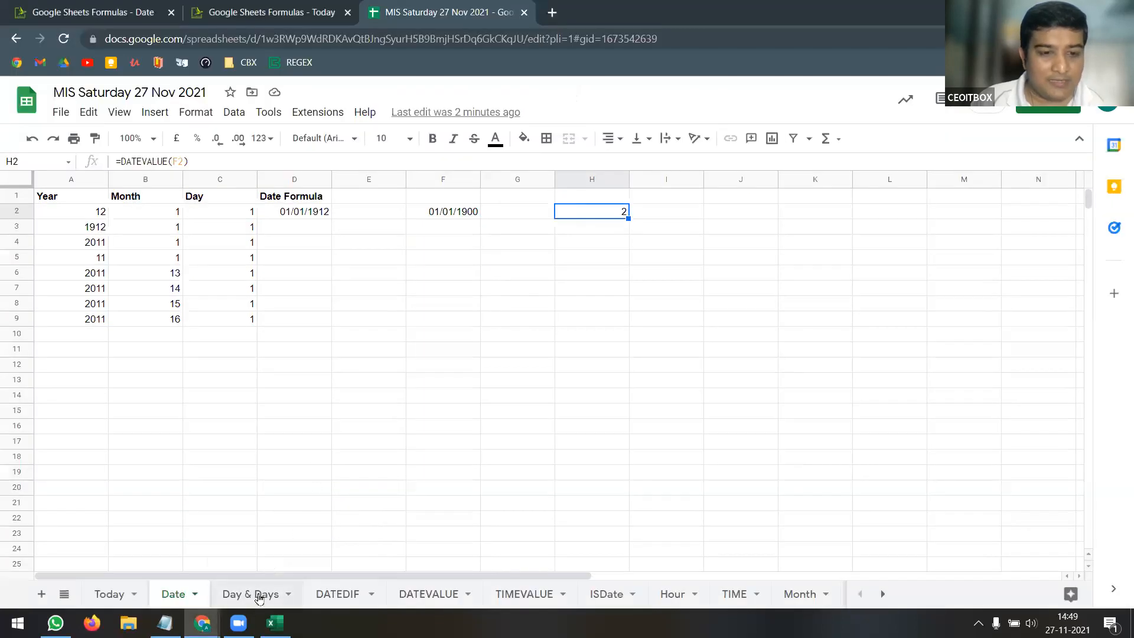
{"action": "left_click", "coordinate": [260, 594]}
{"action": "left_click", "coordinate": [335, 595]}
{"action": "left_click", "coordinate": [428, 595]}
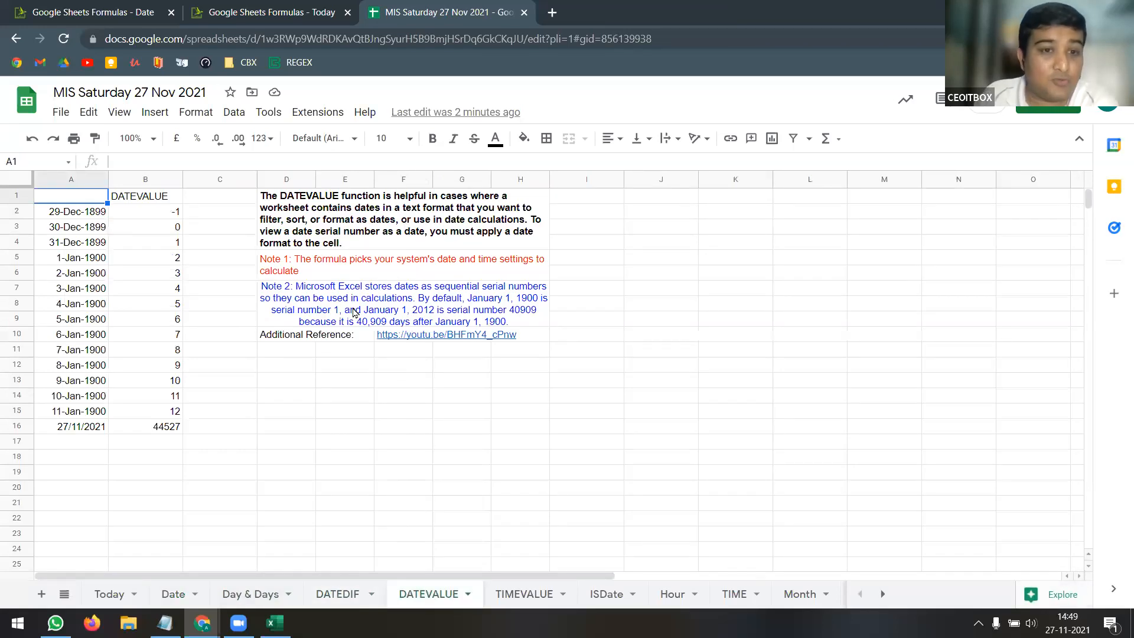
{"action": "left_click", "coordinate": [357, 308]}
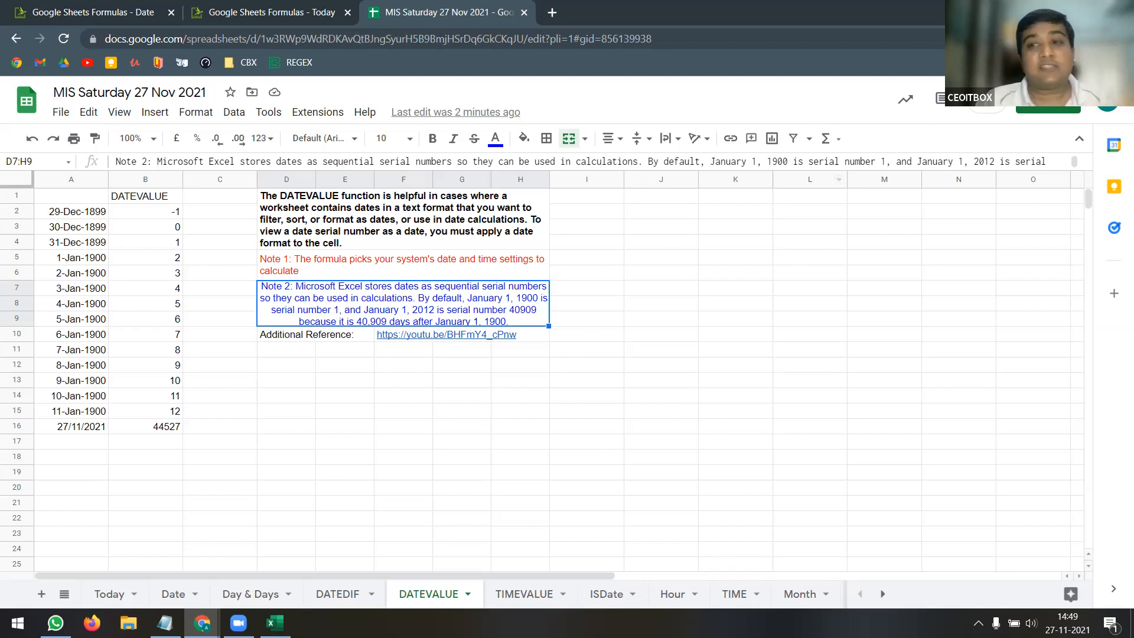
In the sharing settings, stop editors from changing permissions and sharing, and hide the download, print and copy option from viewers and commenters
{"action": "left_click", "coordinate": [1062, 112]}
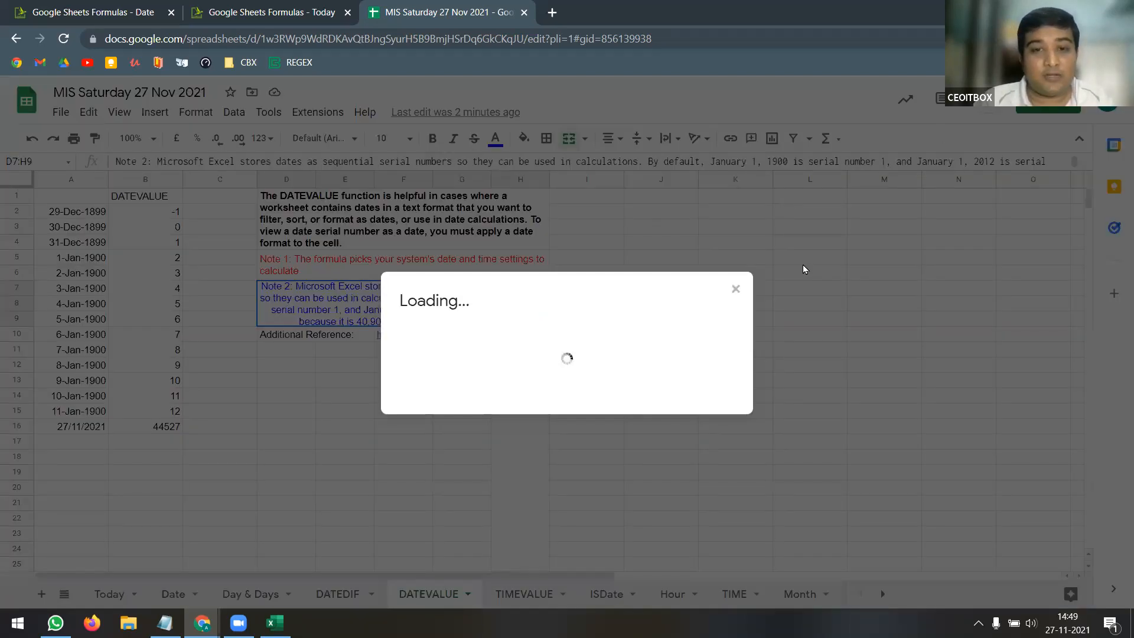
{"action": "left_click", "coordinate": [774, 234]}
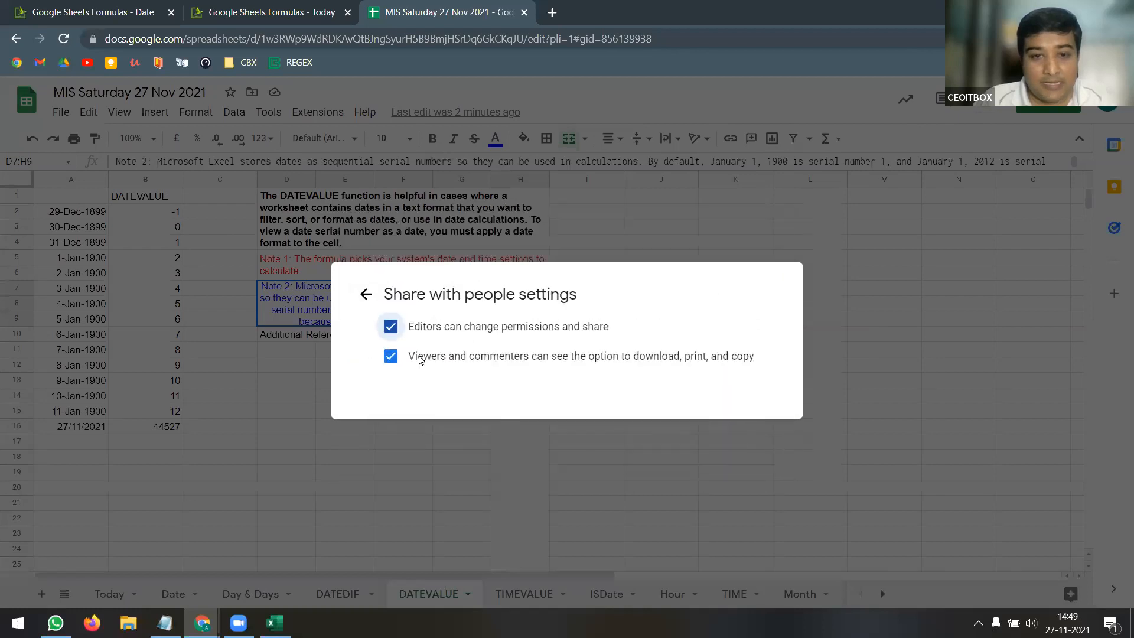
{"action": "left_click", "coordinate": [388, 357]}
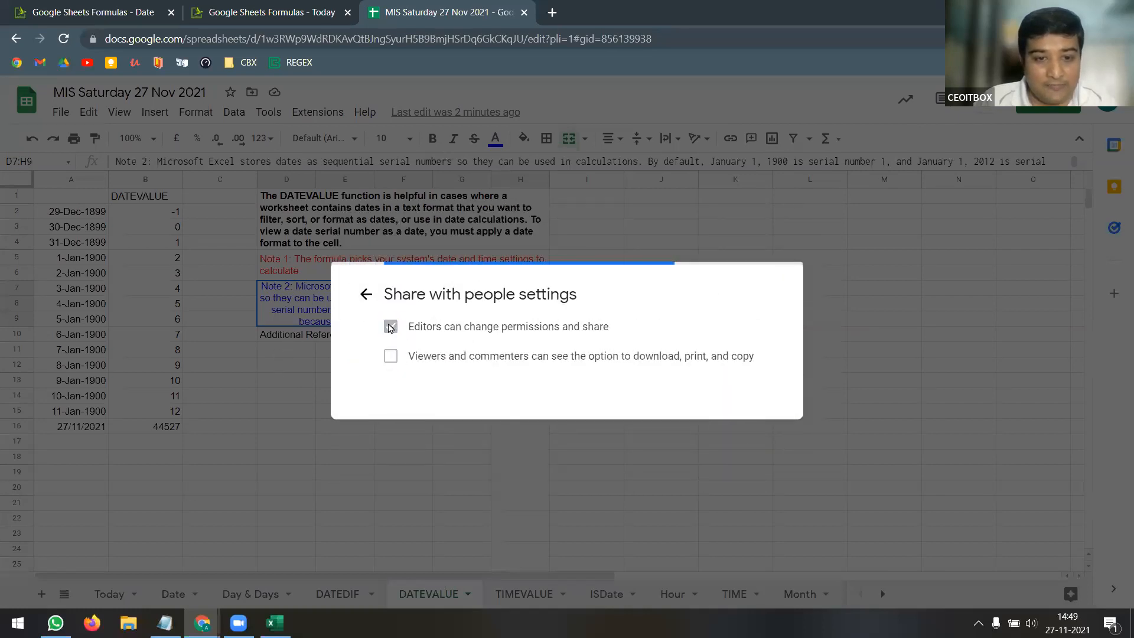
{"action": "left_click", "coordinate": [390, 327]}
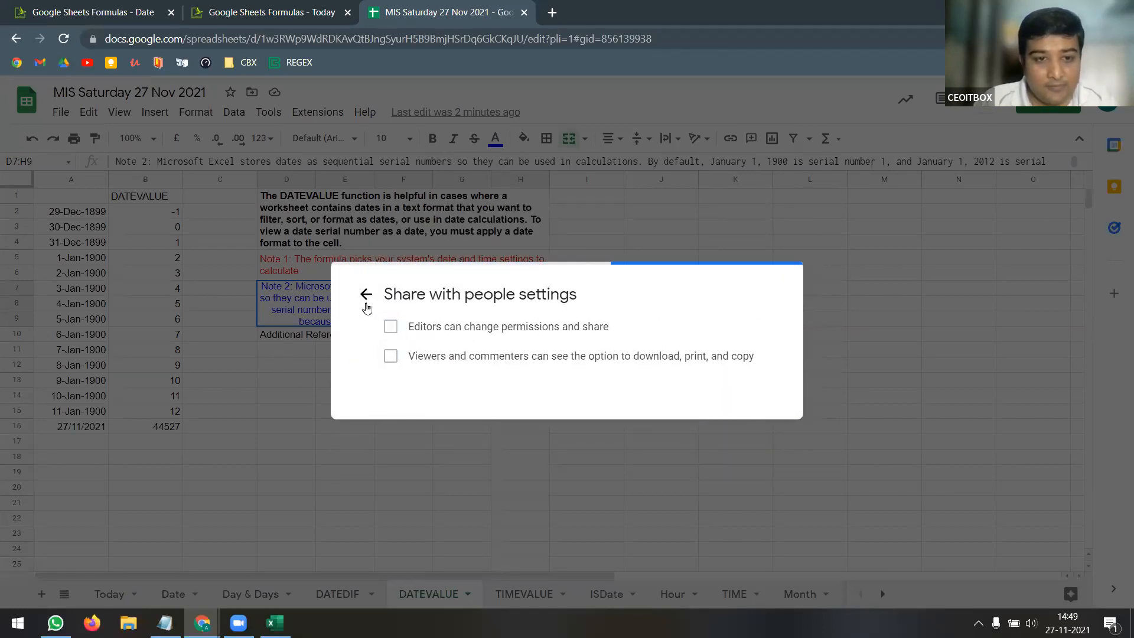
{"action": "left_click", "coordinate": [366, 294]}
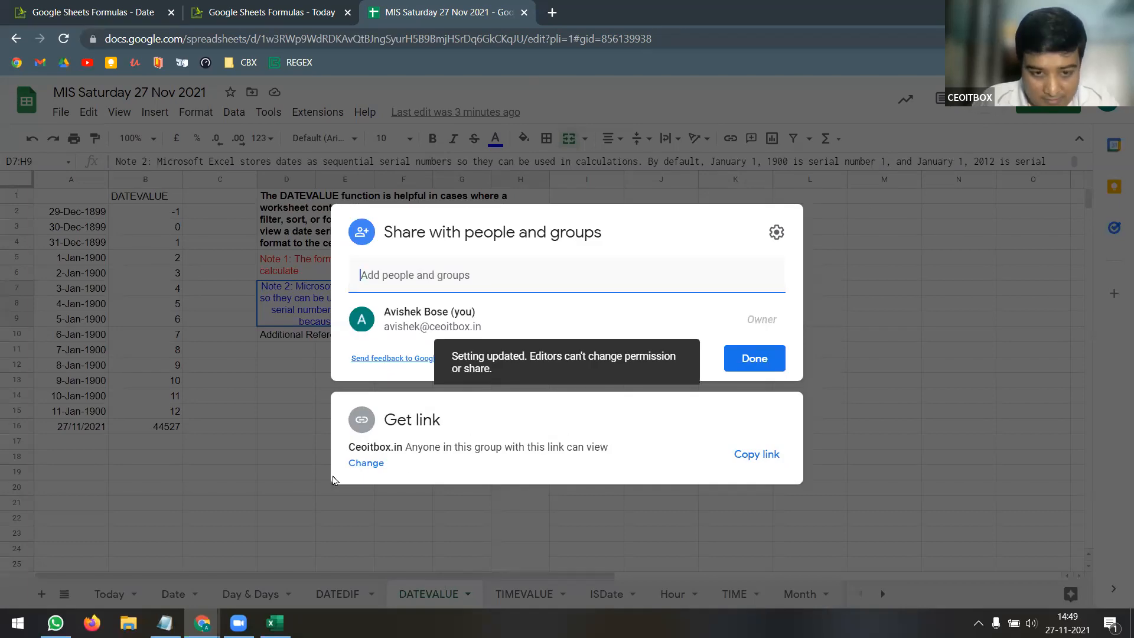
Set the link access to Anyone with the link as Viewer, copy the link, and close the sharing dialog
{"action": "left_click", "coordinate": [365, 464]}
{"action": "left_click", "coordinate": [456, 412]}
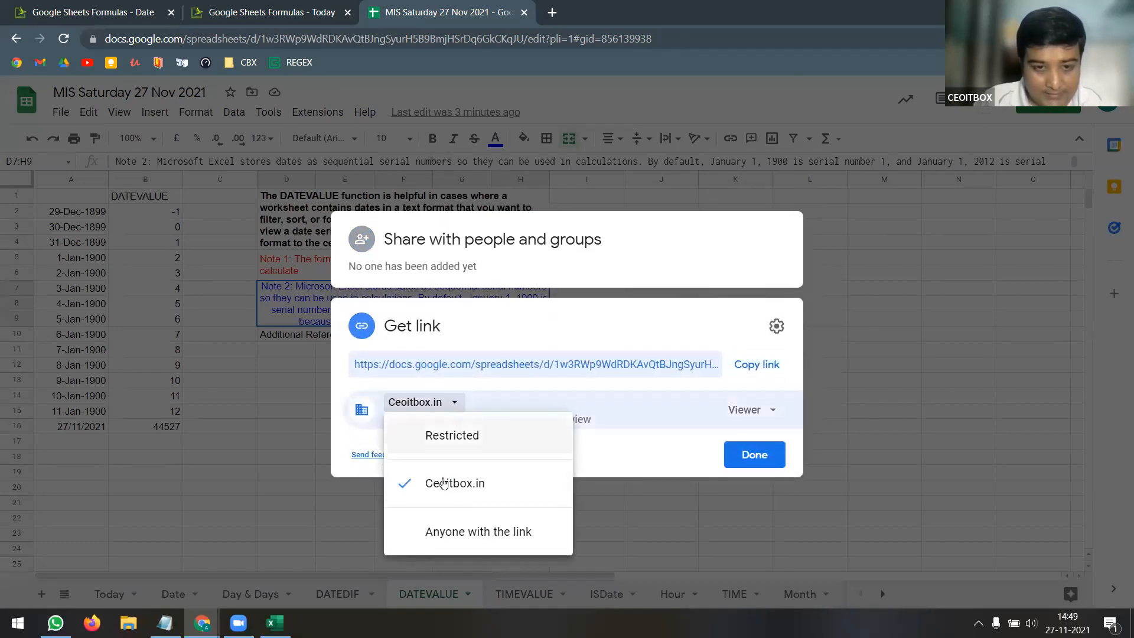
{"action": "left_click", "coordinate": [480, 526]}
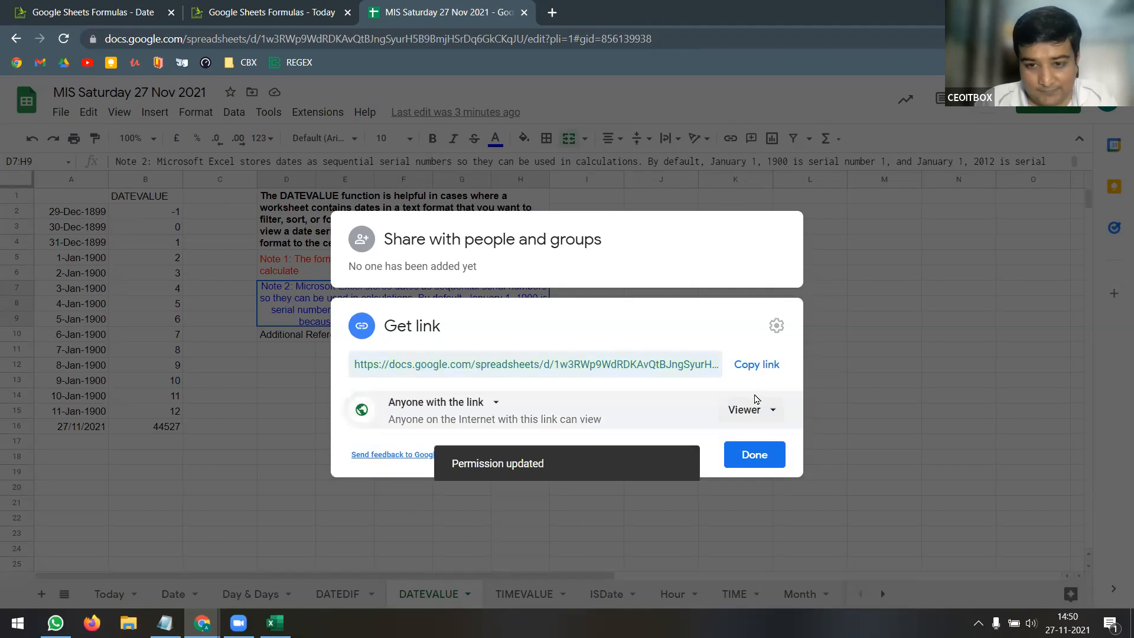
{"action": "left_click", "coordinate": [762, 365]}
{"action": "left_click", "coordinate": [753, 456]}
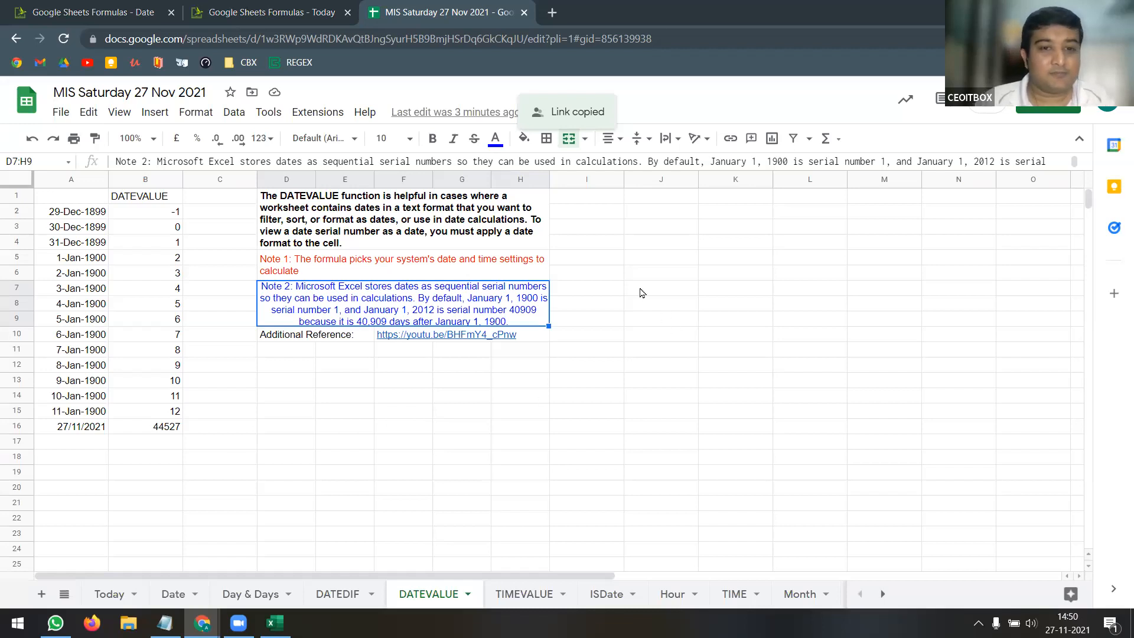
{"action": "left_click", "coordinate": [599, 293]}
{"action": "left_click", "coordinate": [586, 322]}
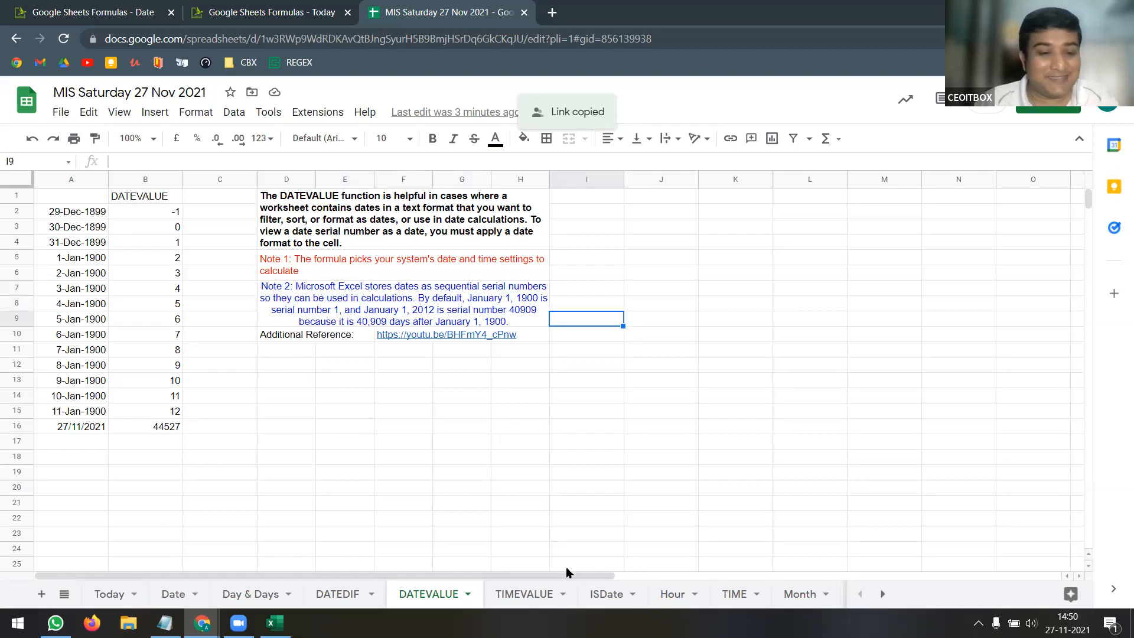
Close the browser page about the Date formula and return to the MIS Saturday 27 Nov 2021 spreadsheet
{"action": "left_click", "coordinate": [125, 12]}
{"action": "left_click", "coordinate": [171, 13]}
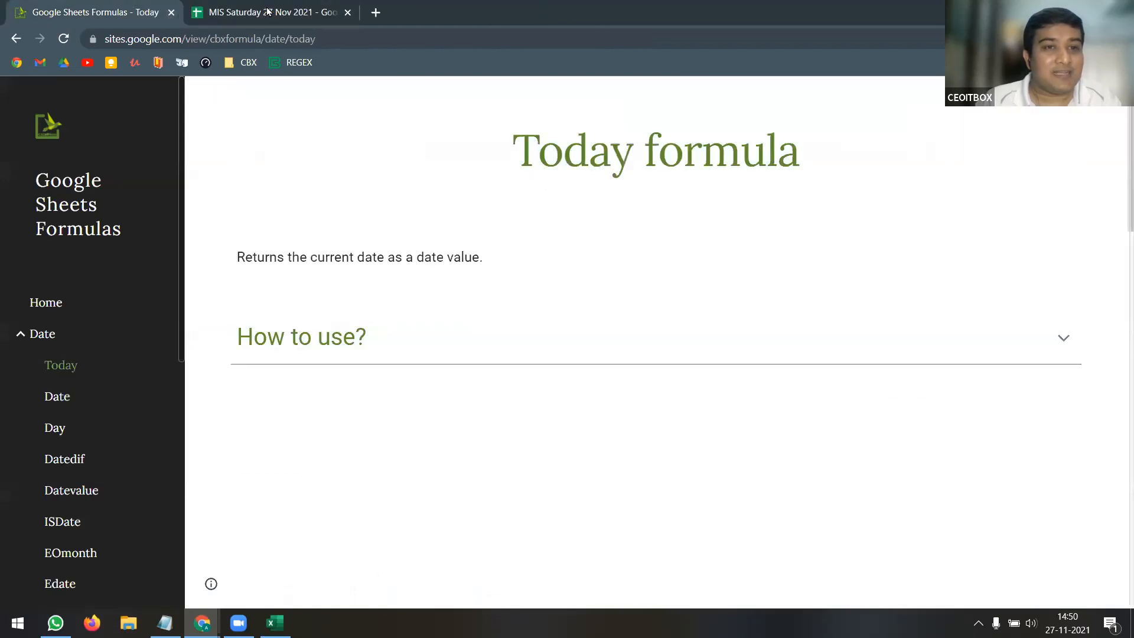
{"action": "left_click", "coordinate": [248, 12]}
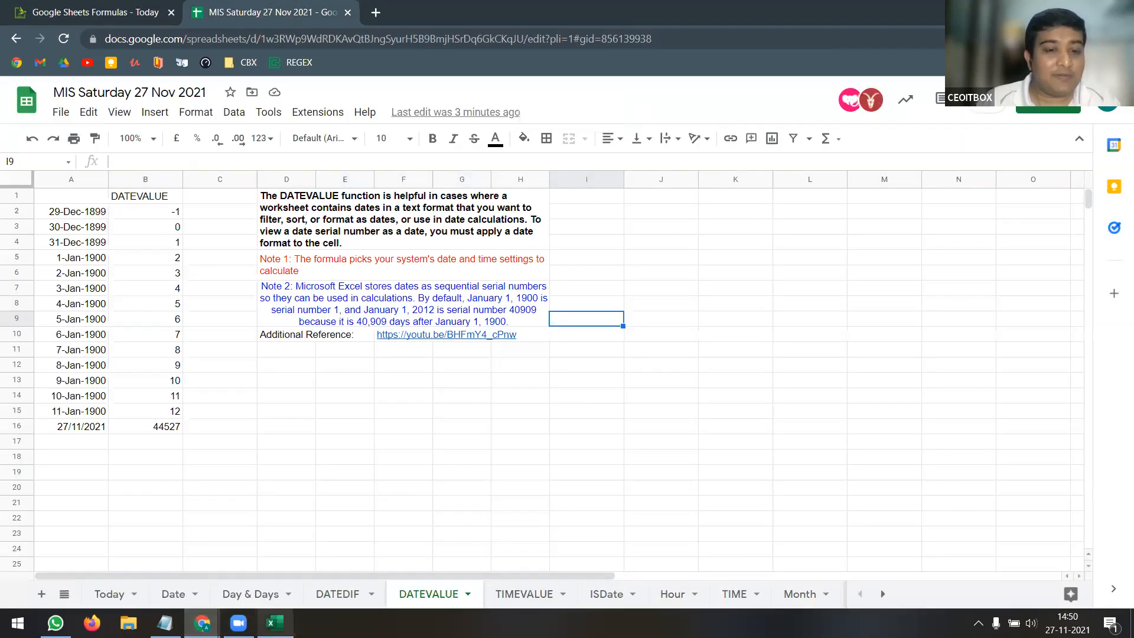
Switch to the Excel workbook and examine the dates in column F and the DATEVALUE formula in I2
{"action": "left_click", "coordinate": [274, 623]}
{"action": "left_click", "coordinate": [462, 275]}
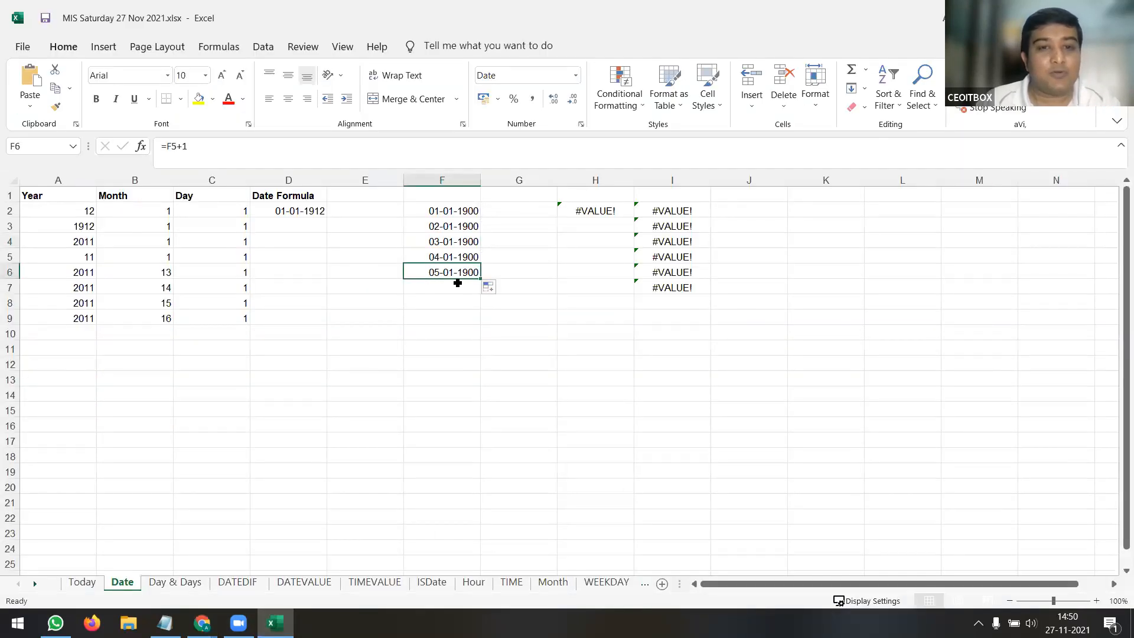
{"action": "left_click", "coordinate": [452, 299]}
{"action": "left_click", "coordinate": [669, 212]}
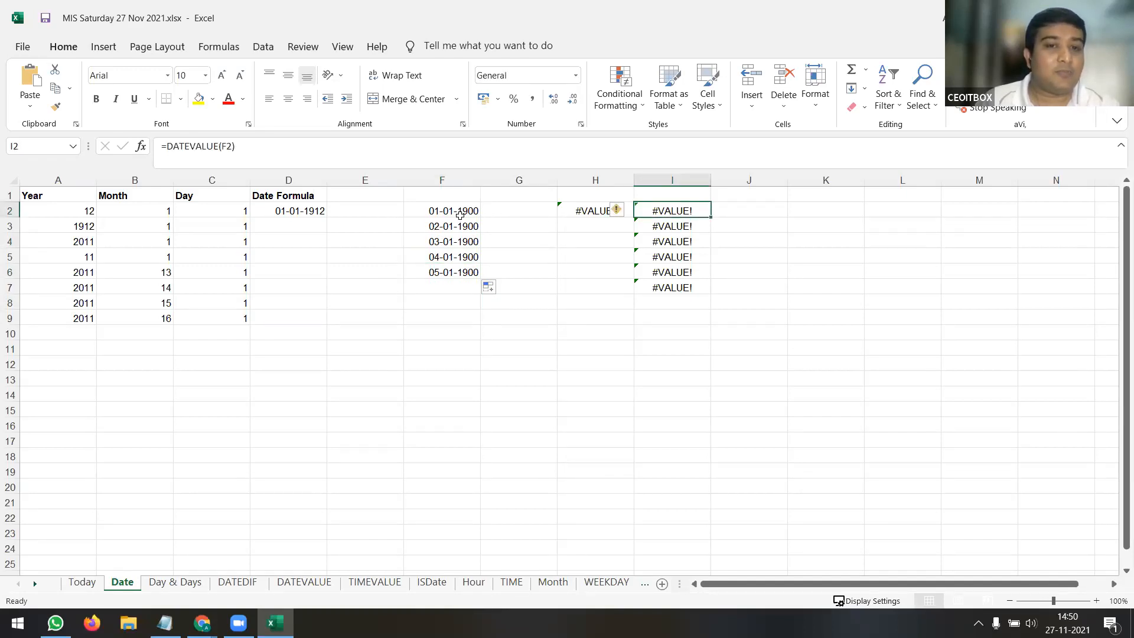
{"action": "left_click", "coordinate": [461, 217]}
{"action": "left_click", "coordinate": [449, 225]}
{"action": "double_click", "coordinate": [449, 225]}
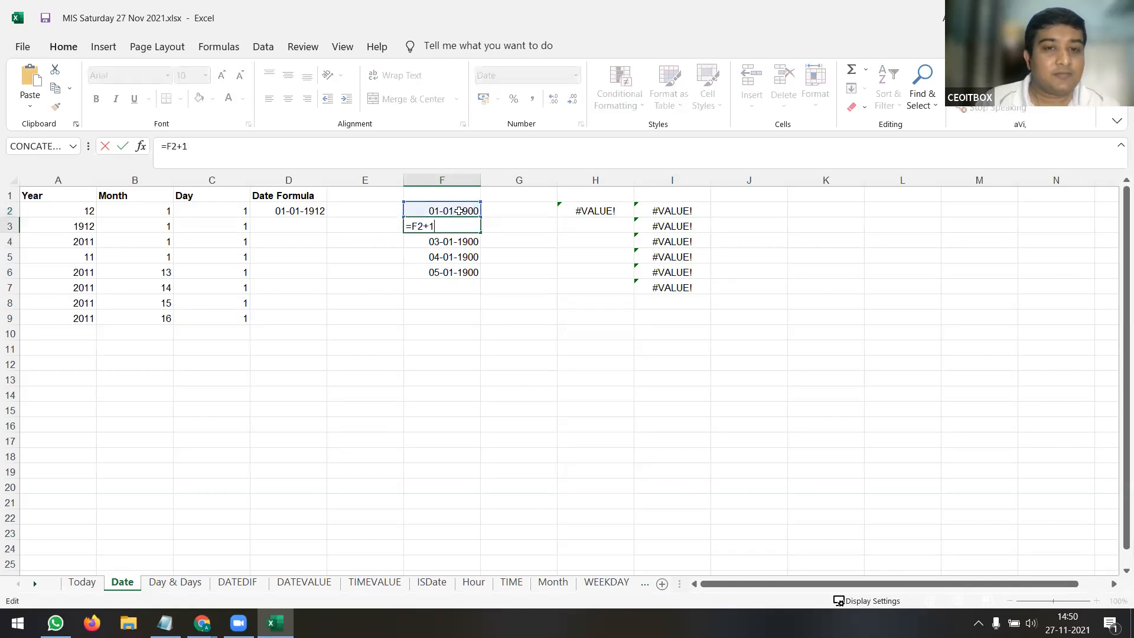
{"action": "left_click", "coordinate": [458, 212]}
Insert today's date, 27-11-2021, in K4 and enter =DATEVALUE(K4) in L4, and compare the two cells
{"action": "left_click", "coordinate": [833, 242]}
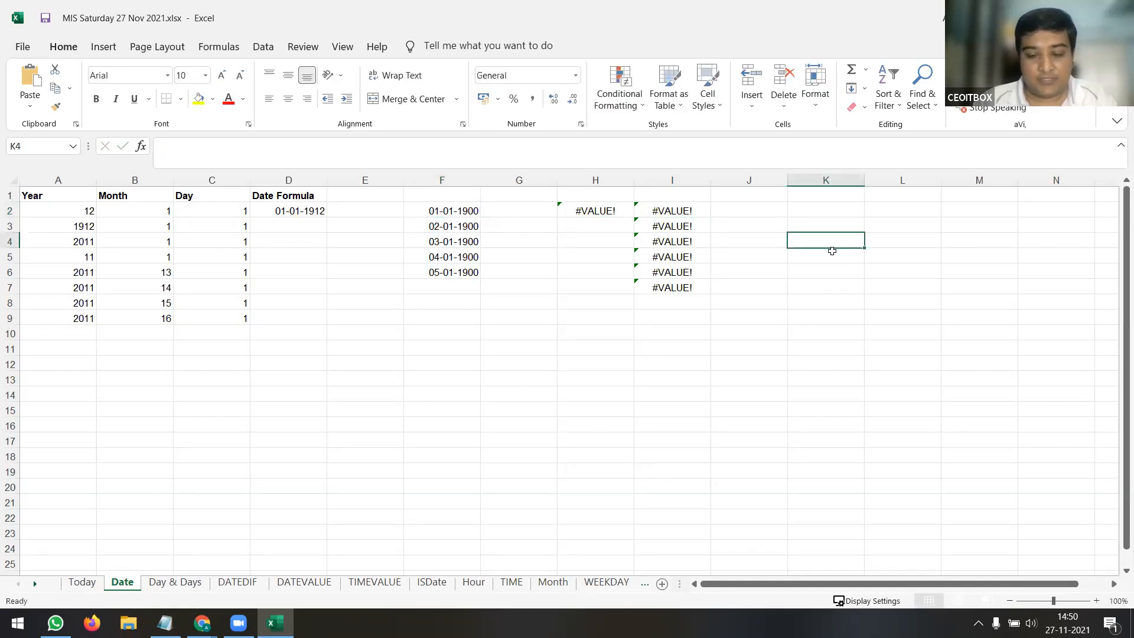
{"action": "key", "text": "ctrl+semicolon"}
{"action": "left_click", "coordinate": [903, 243]}
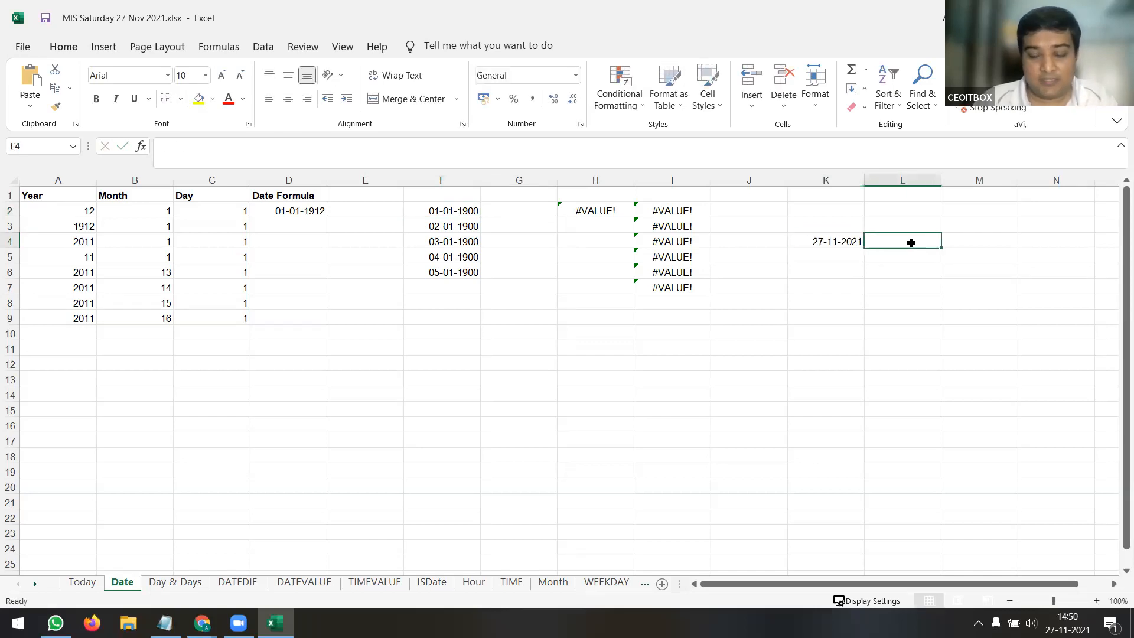
{"action": "type", "text": "=datev"}
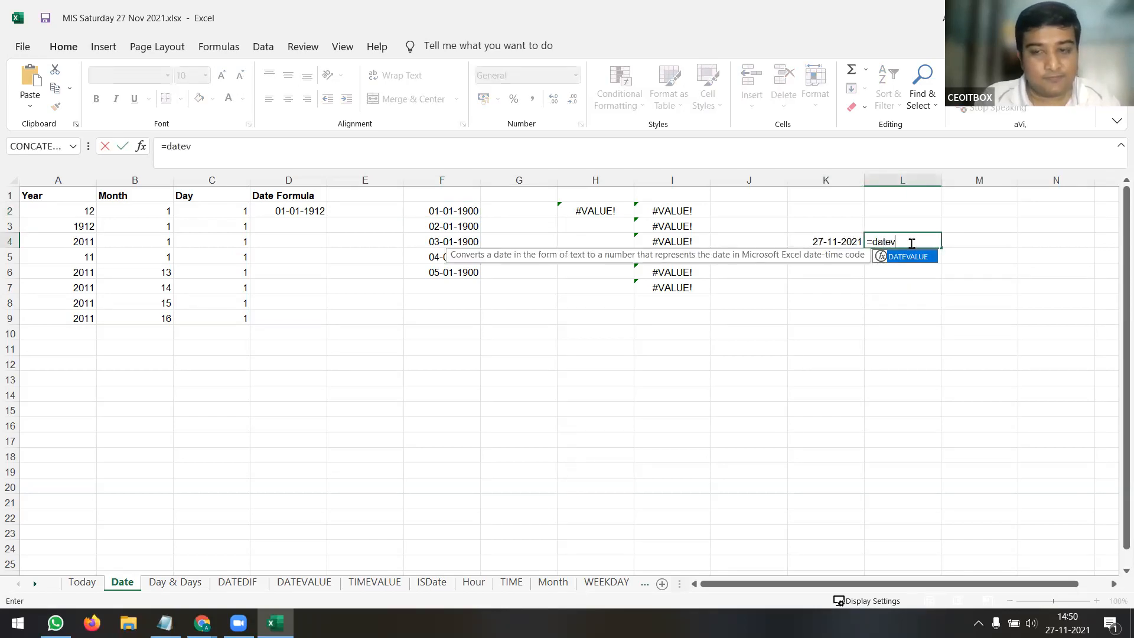
{"action": "key", "text": "Tab"}
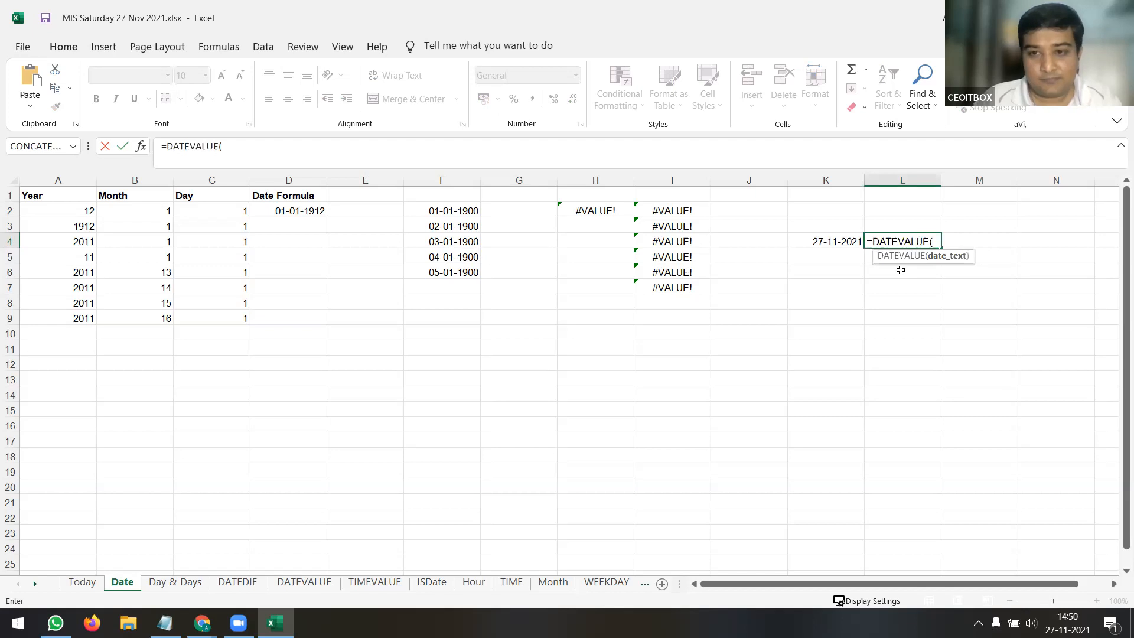
{"action": "left_click", "coordinate": [818, 243]}
{"action": "type", "text": ")"}
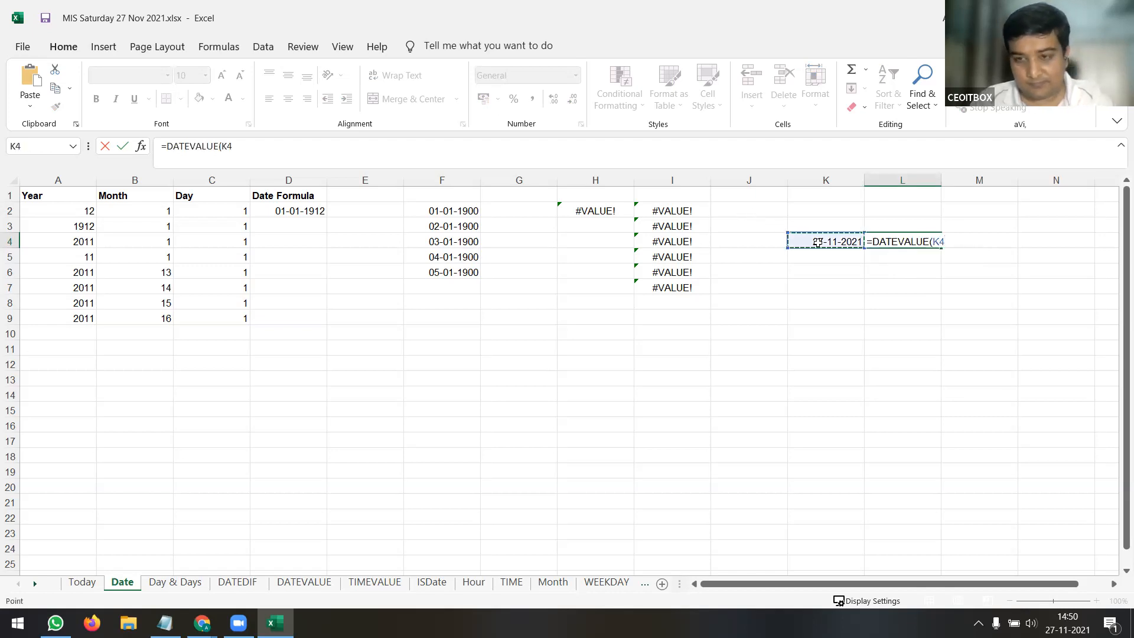
{"action": "key", "text": "Return"}
{"action": "left_click", "coordinate": [886, 242]}
{"action": "left_click", "coordinate": [819, 242]}
{"action": "left_click", "coordinate": [902, 242]}
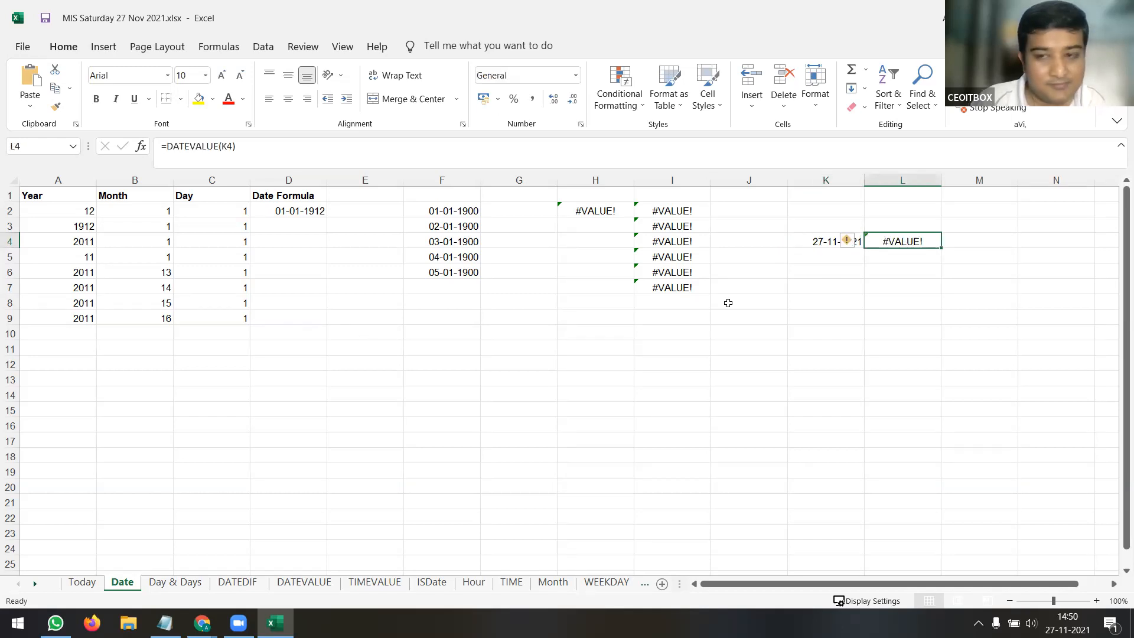
{"action": "left_click", "coordinate": [919, 257]}
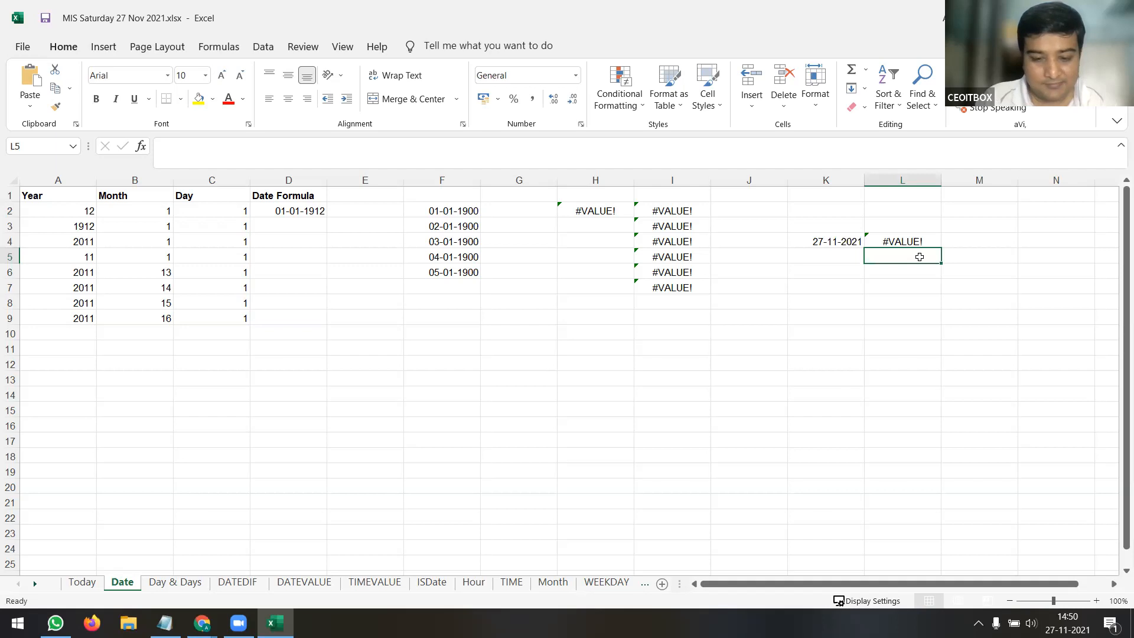
{"action": "type", "text": "=da"}
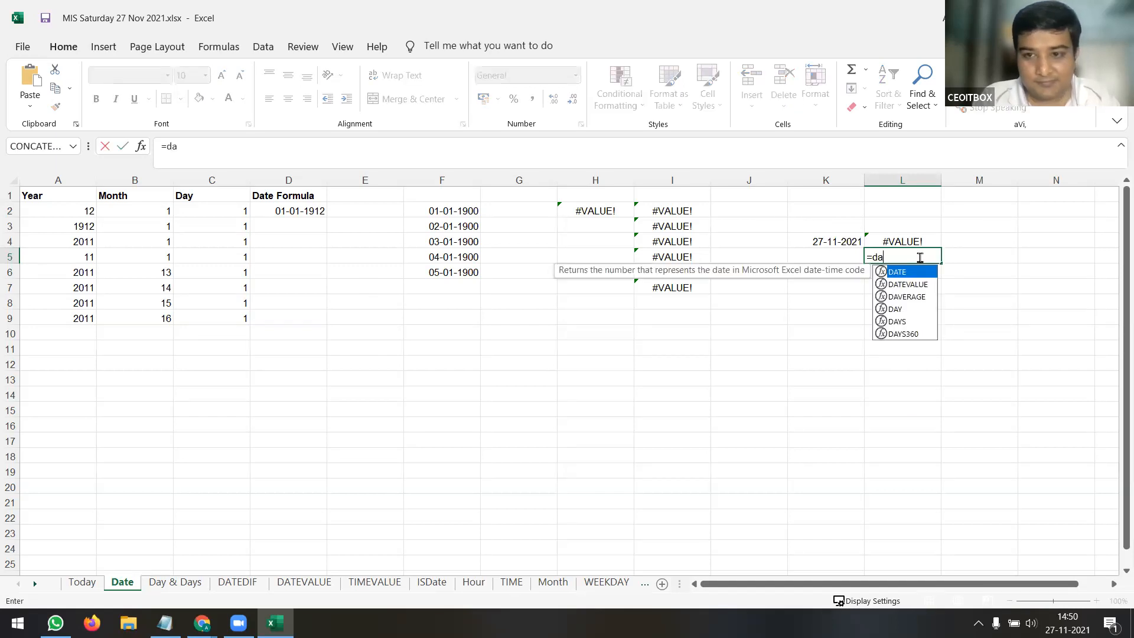
{"action": "key", "text": "Down"}
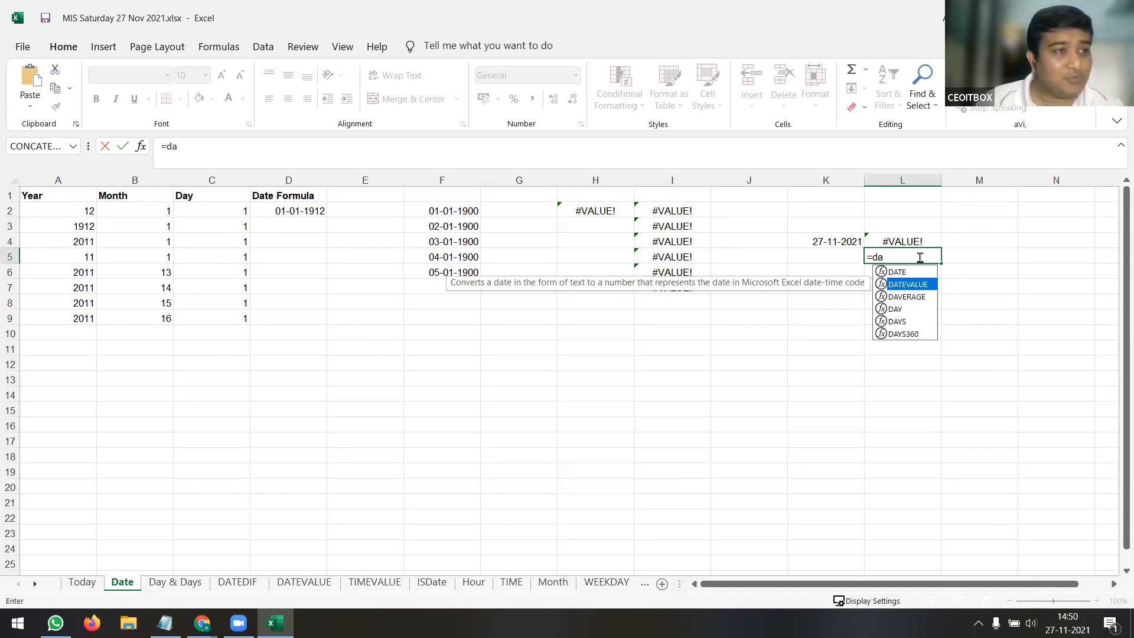
Wrap the L4 formula in TEXT so it reads =TEXT(DATEVALUE(K4),"DD/MM/YY")
{"action": "left_click", "coordinate": [895, 246]}
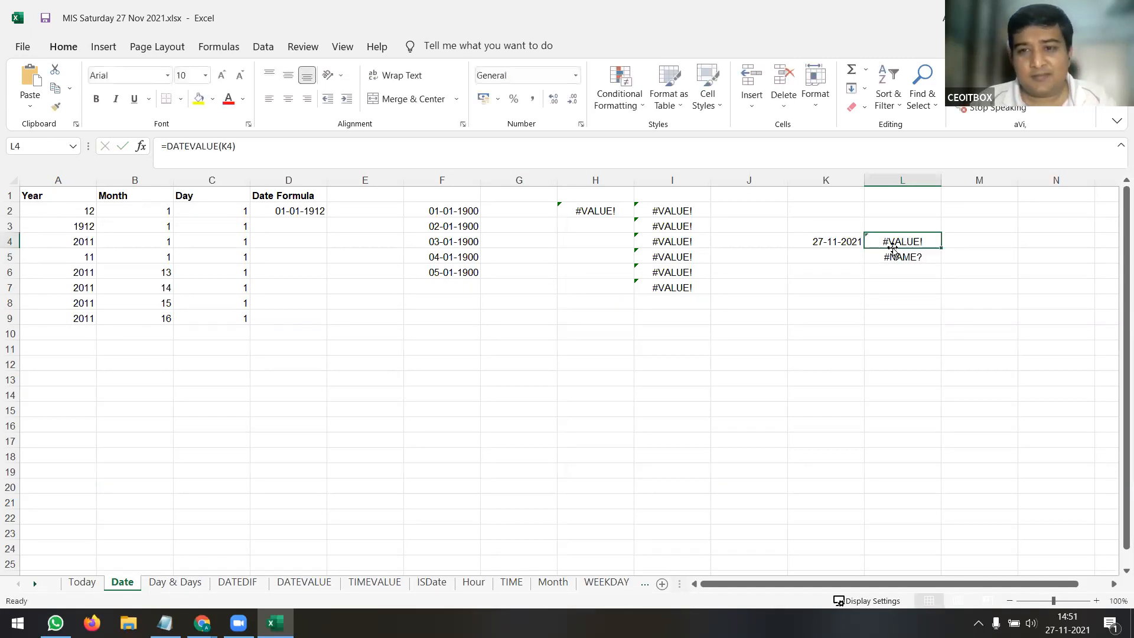
{"action": "left_click", "coordinate": [171, 148]}
{"action": "type", "text": "ext"}
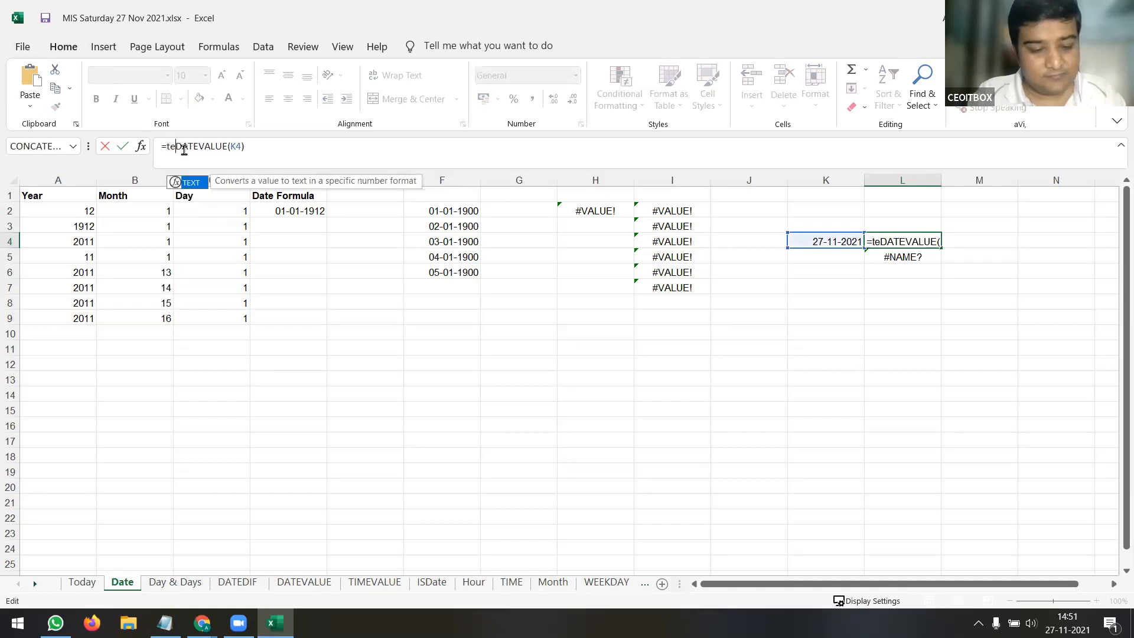
{"action": "type", "text": "("}
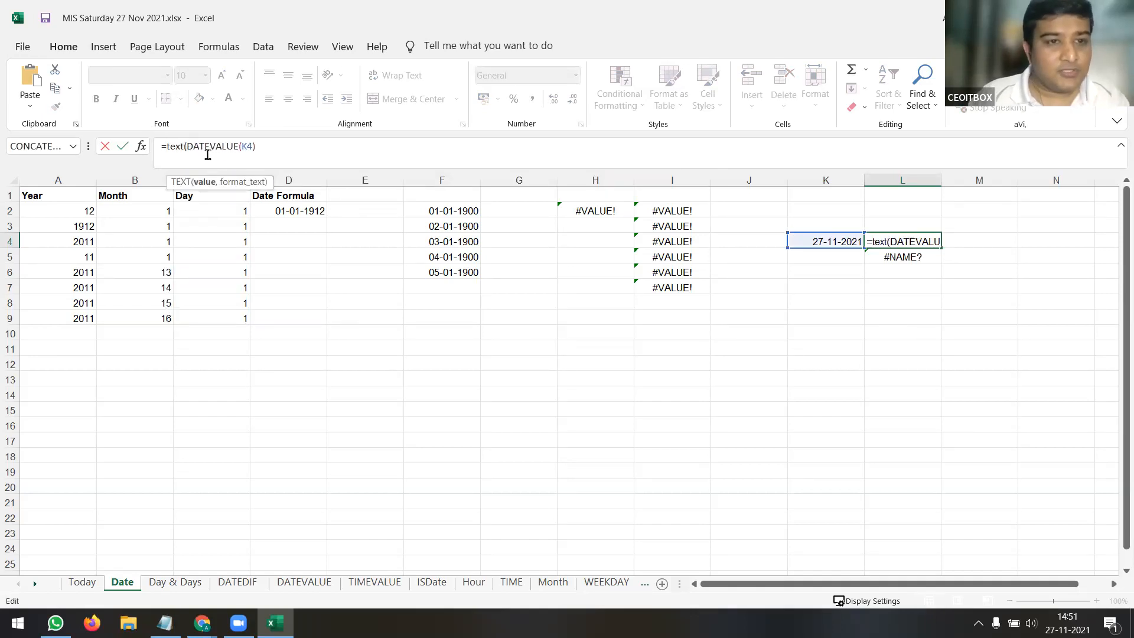
{"action": "left_click", "coordinate": [285, 143]}
{"action": "type", "text": ","}
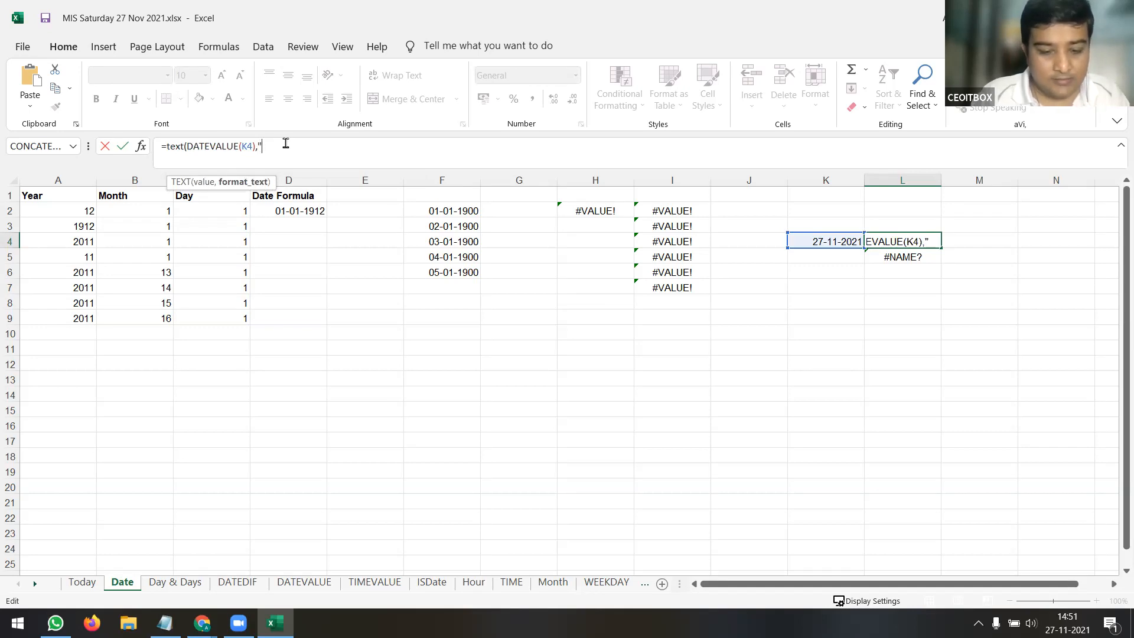
{"action": "type", "text": "\"DD/MM/YY"}
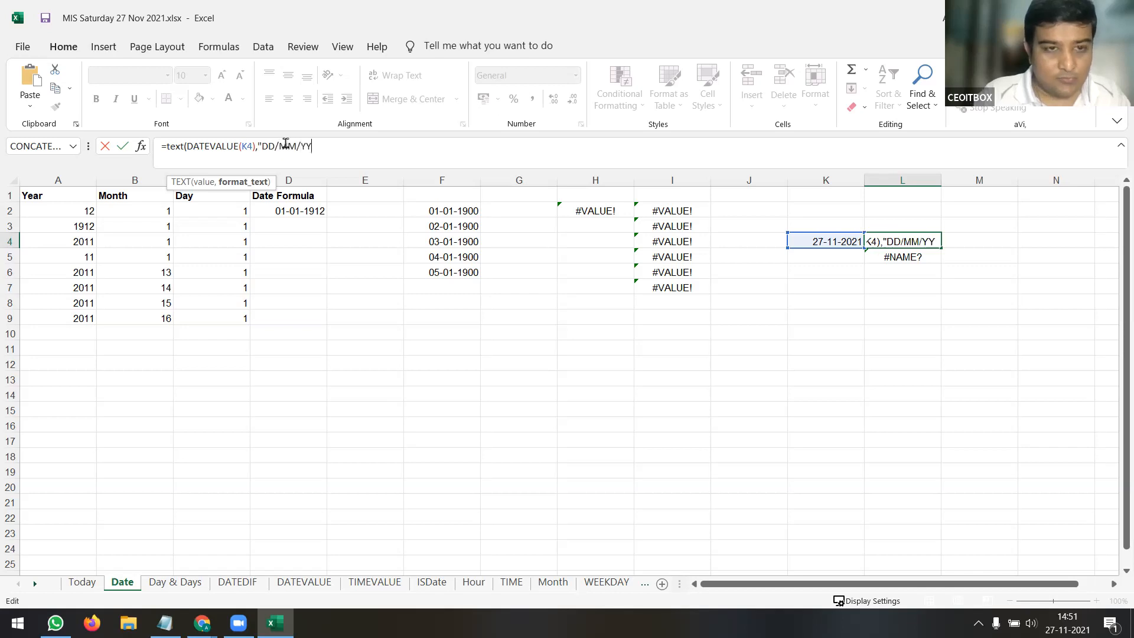
{"action": "type", "text": "\")"}
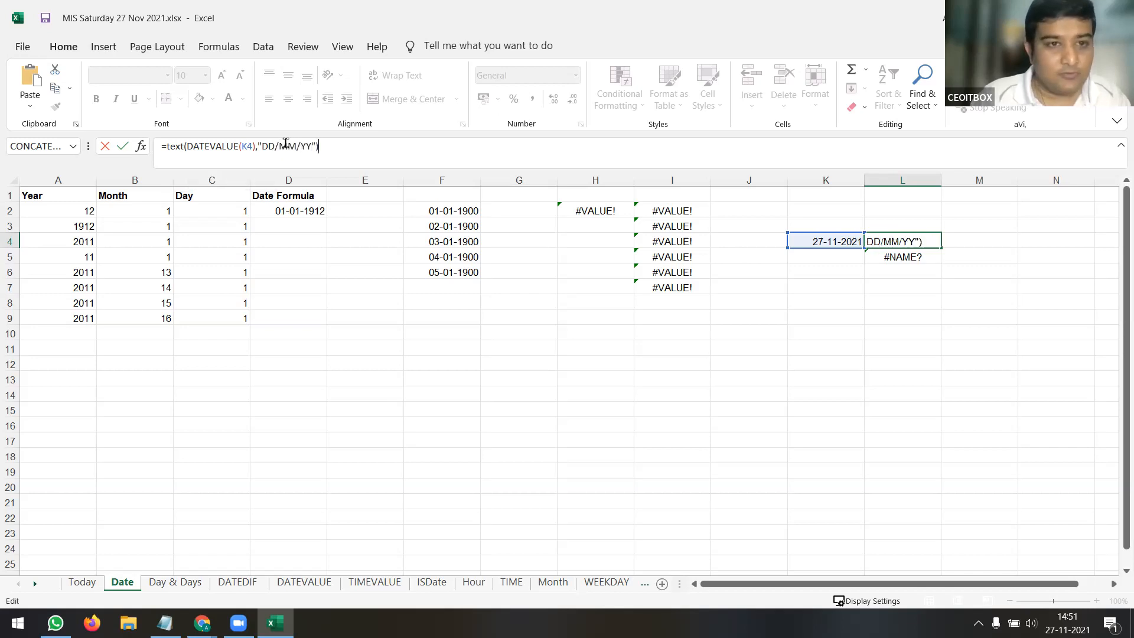
{"action": "key", "text": "Return"}
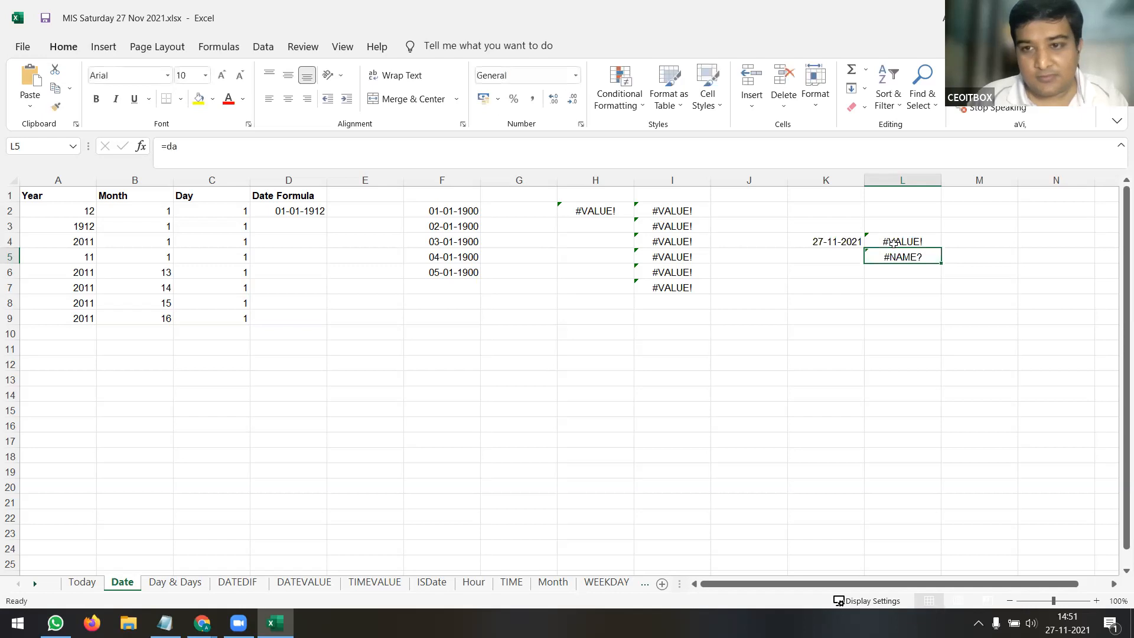
{"action": "left_click", "coordinate": [893, 243]}
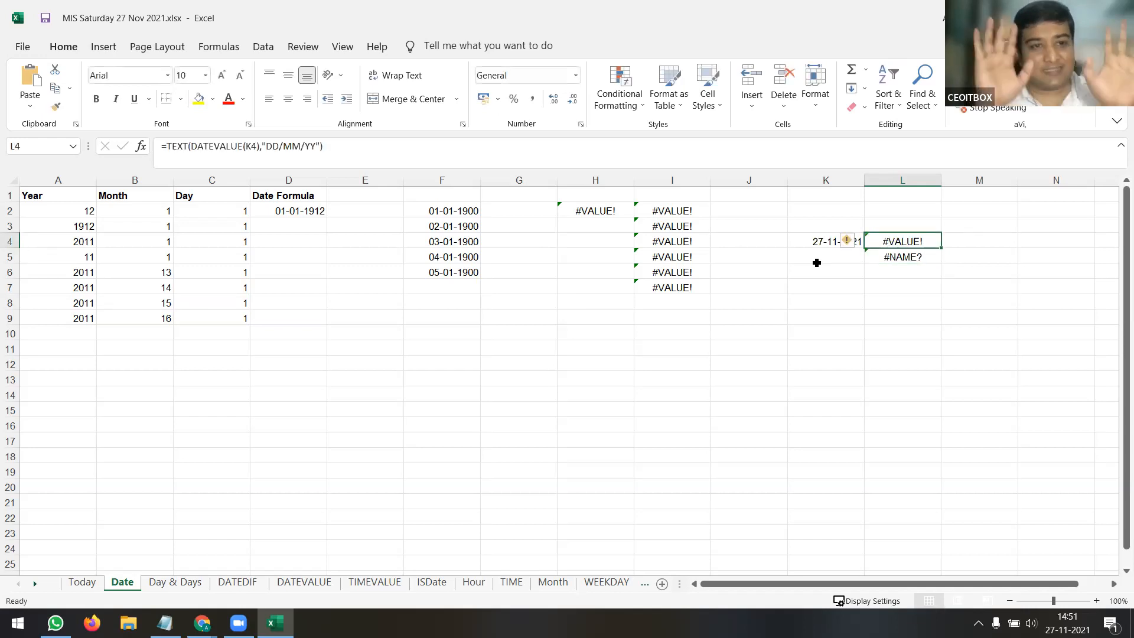
Clear the test entries in the range K3:L6
{"action": "left_click_drag", "start_coordinate": [827, 229], "coordinate": [913, 270]}
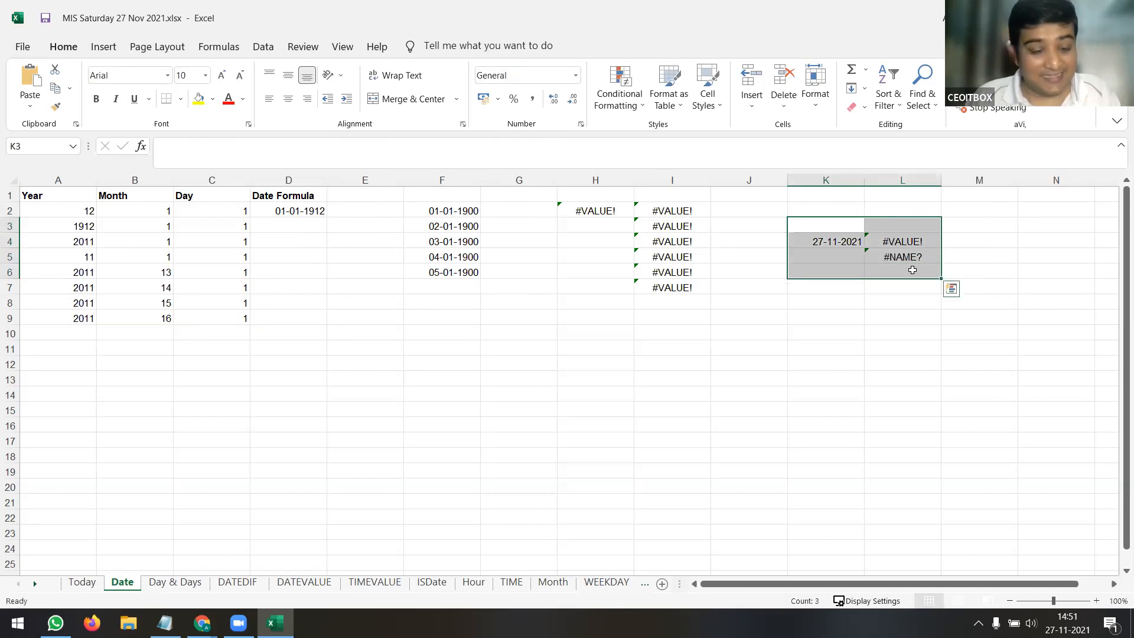
{"action": "key", "text": "Delete"}
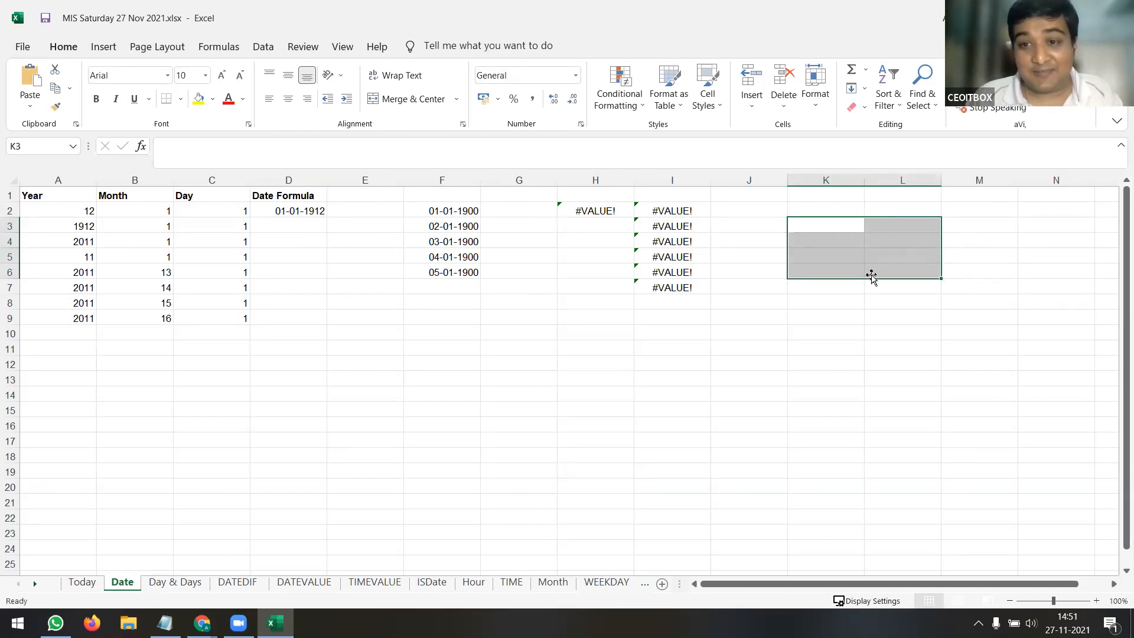
Close the Excel workbook without saving its changes and go to the Date sheet of the Google Sheets file
{"action": "left_click", "coordinate": [662, 222]}
{"action": "left_click", "coordinate": [678, 211]}
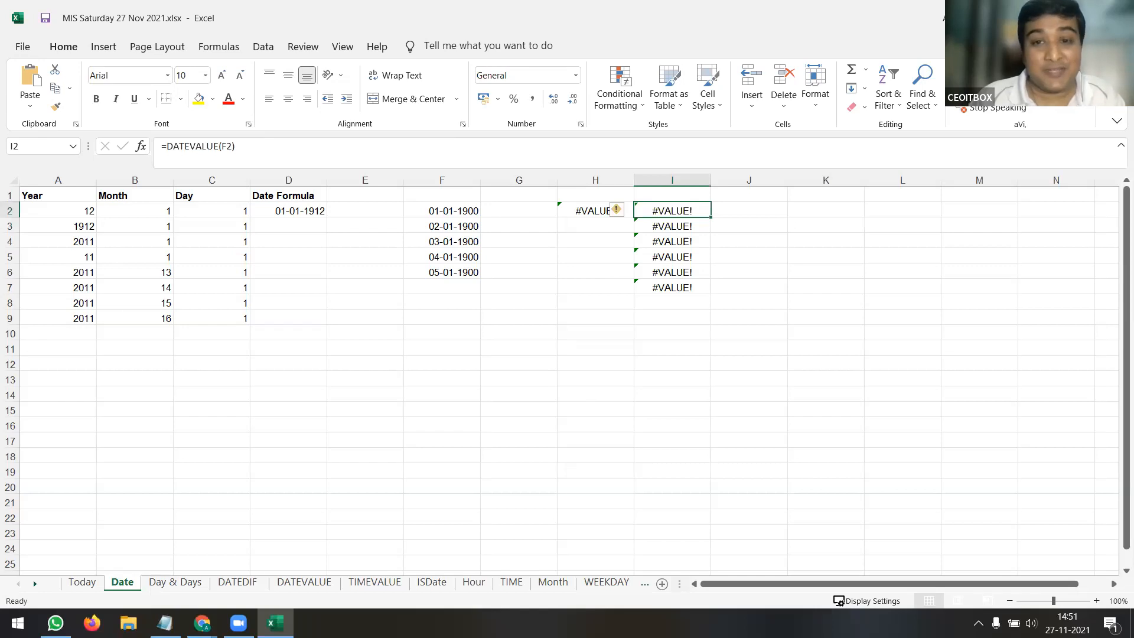
{"action": "key", "text": "alt+F4"}
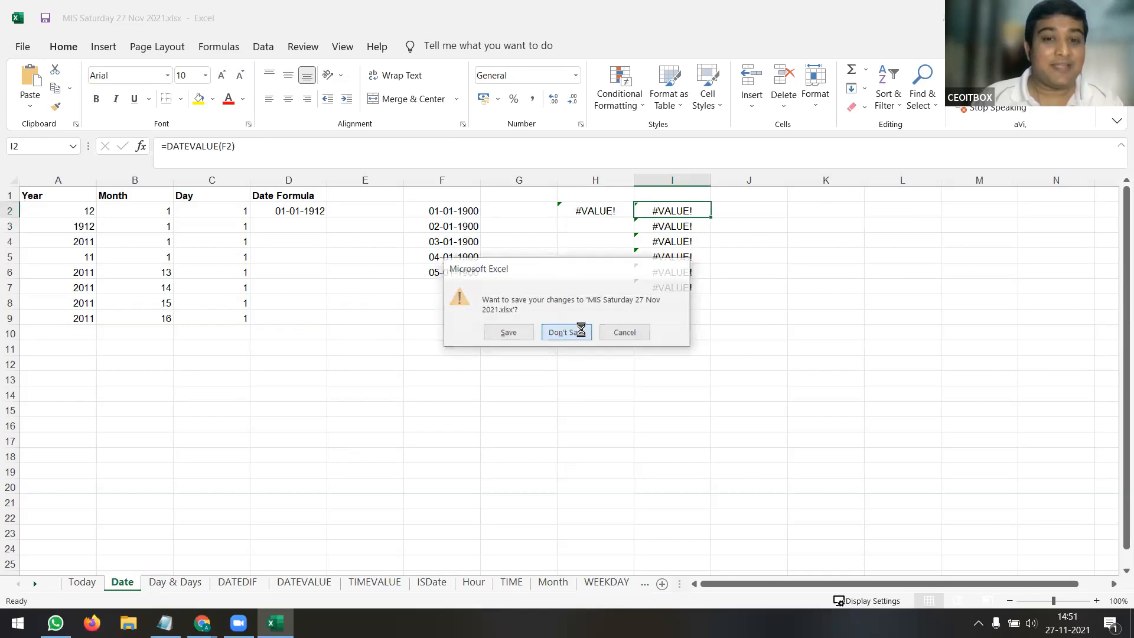
{"action": "left_click", "coordinate": [578, 329]}
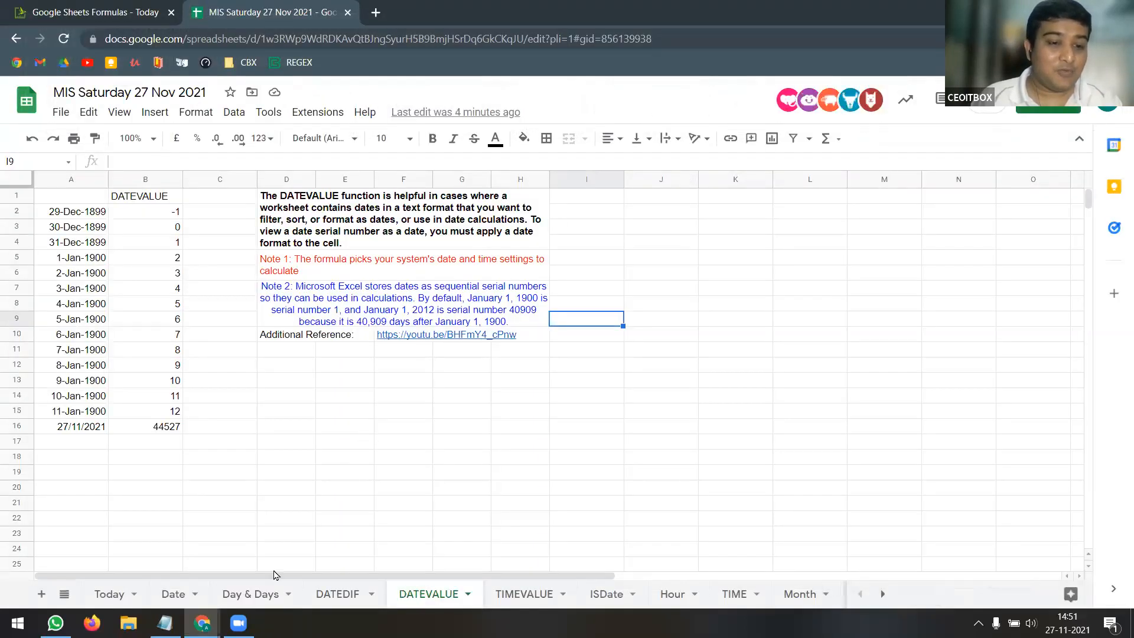
{"action": "left_click", "coordinate": [173, 594]}
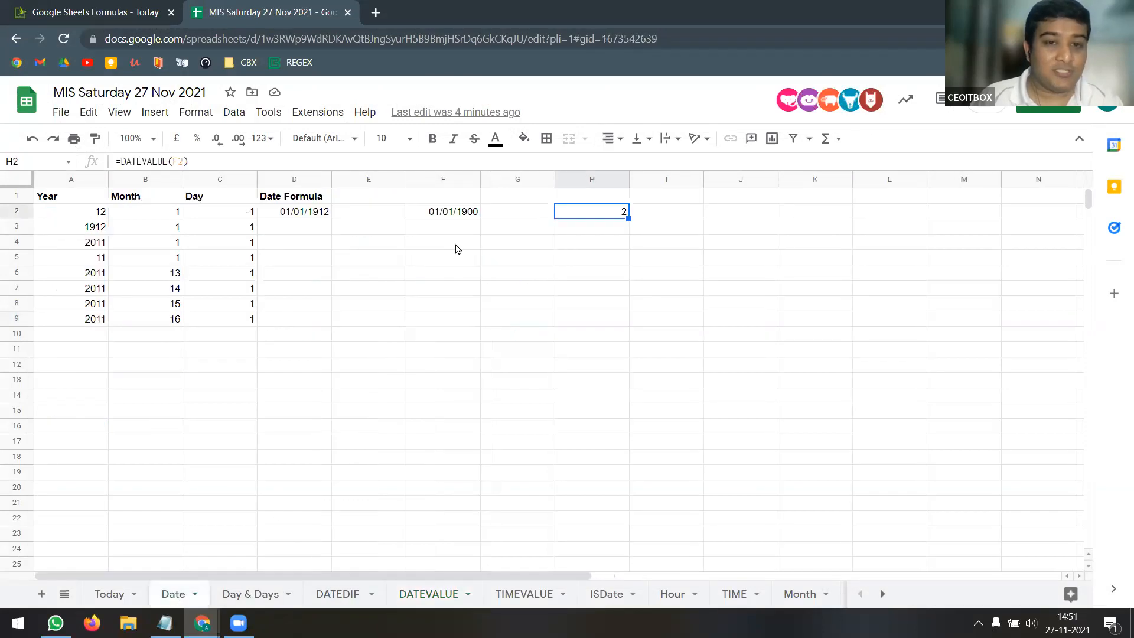
Insert today's date, 27/11/2021, in G9 and convert it to a serial number with =DATEVALUE(G9) in I9
{"action": "left_click", "coordinate": [658, 260]}
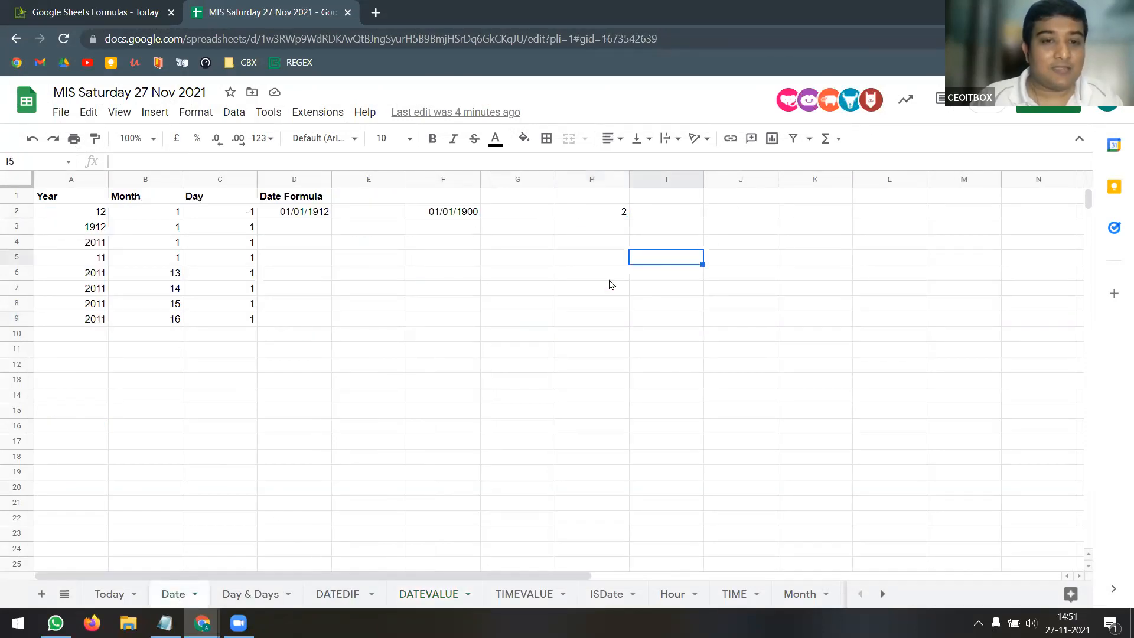
{"action": "left_click", "coordinate": [496, 319]}
{"action": "key", "text": "ctrl+;"}
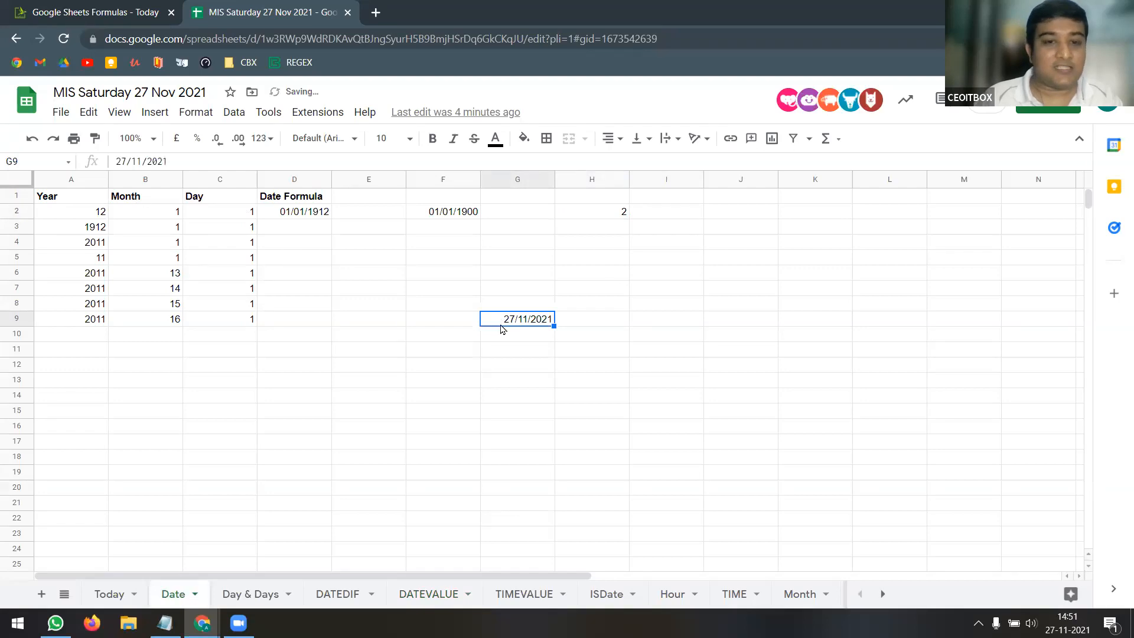
{"action": "left_click", "coordinate": [661, 321]}
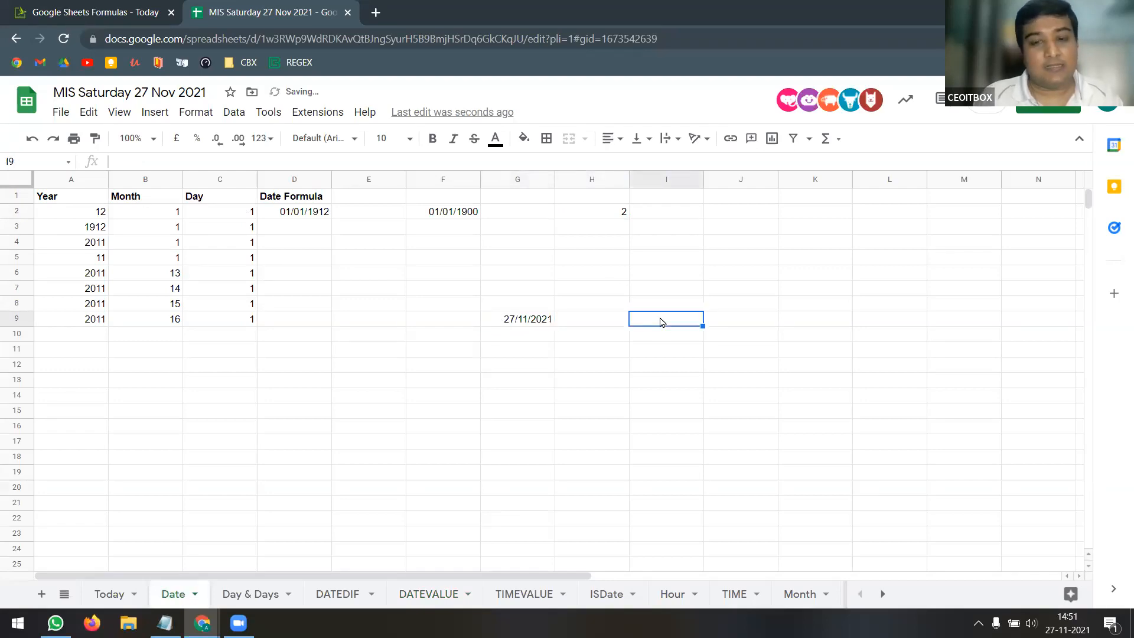
{"action": "type", "text": "=DATEVALUE("}
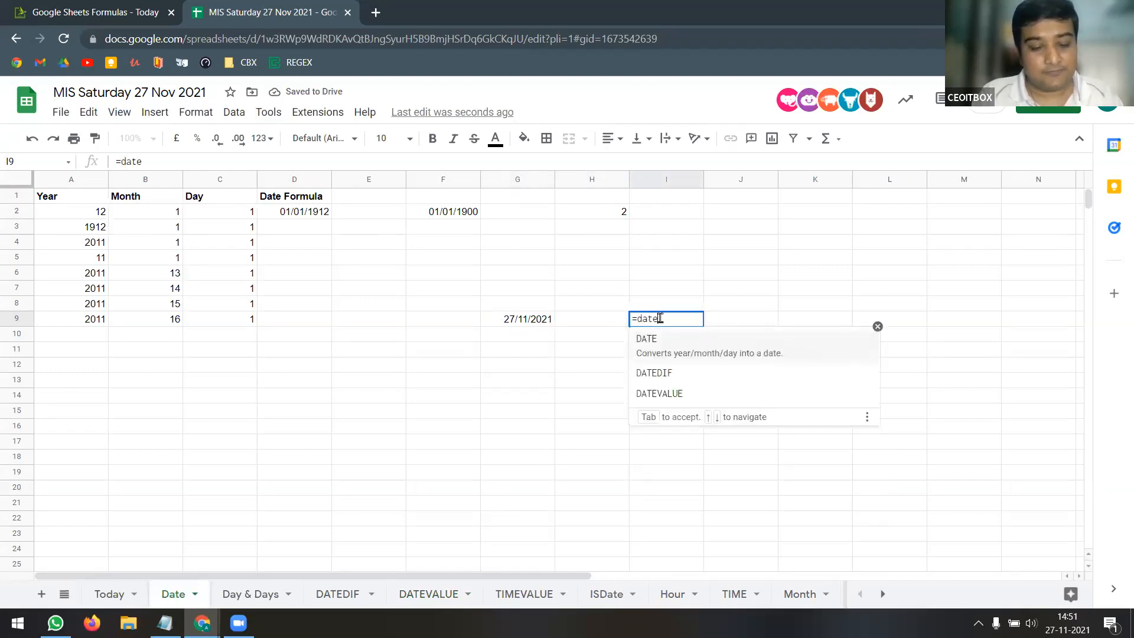
{"action": "left_click", "coordinate": [525, 319]}
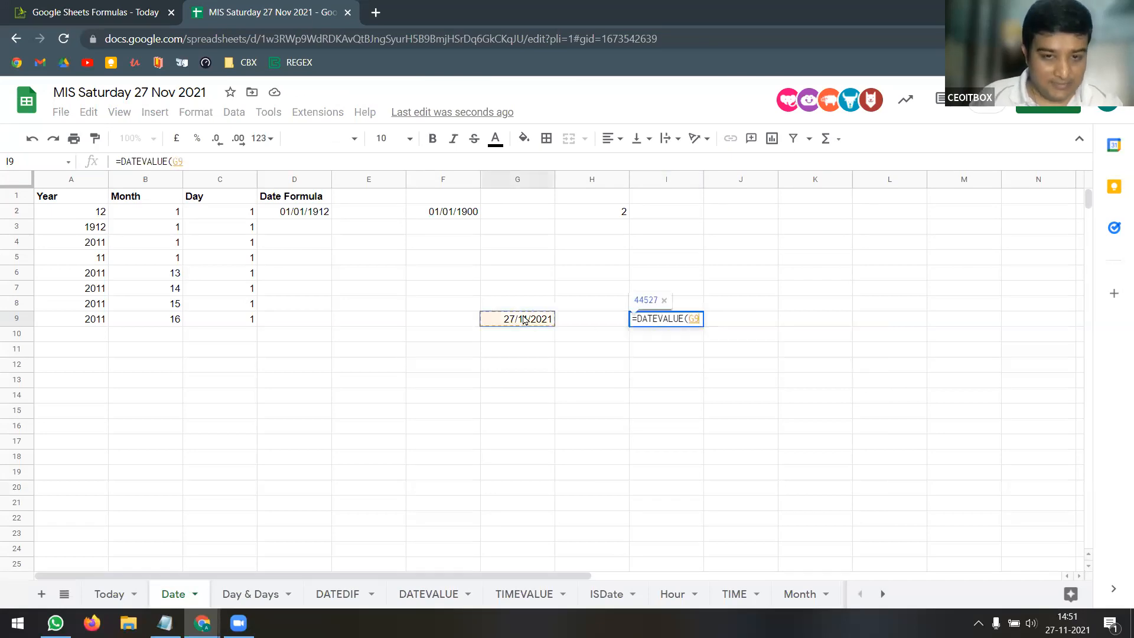
{"action": "key", "text": "Return"}
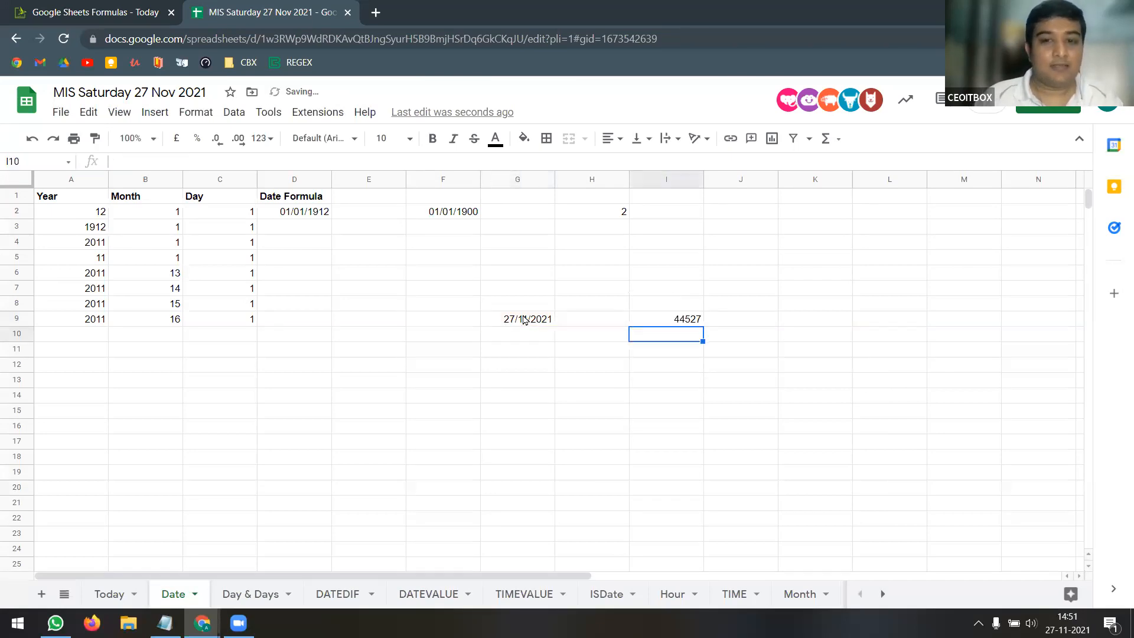
{"action": "left_click", "coordinate": [684, 322]}
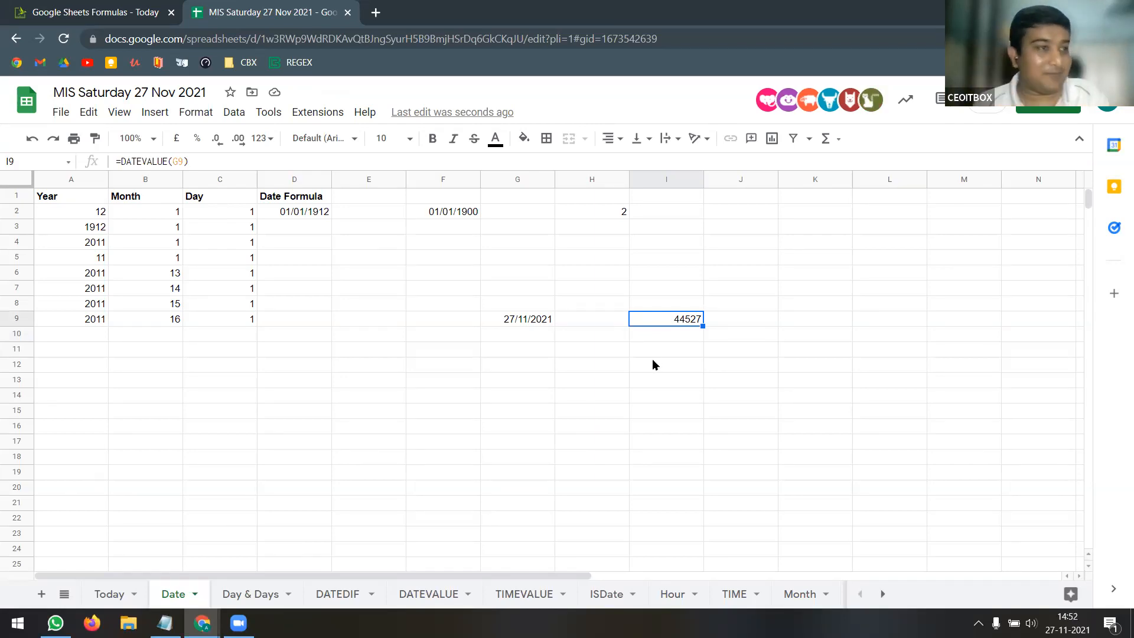
Clear the test entries in the range G6:I11 and select the DATE formula in D2
{"action": "left_click_drag", "start_coordinate": [490, 278], "coordinate": [675, 355]}
{"action": "key", "text": "Delete"}
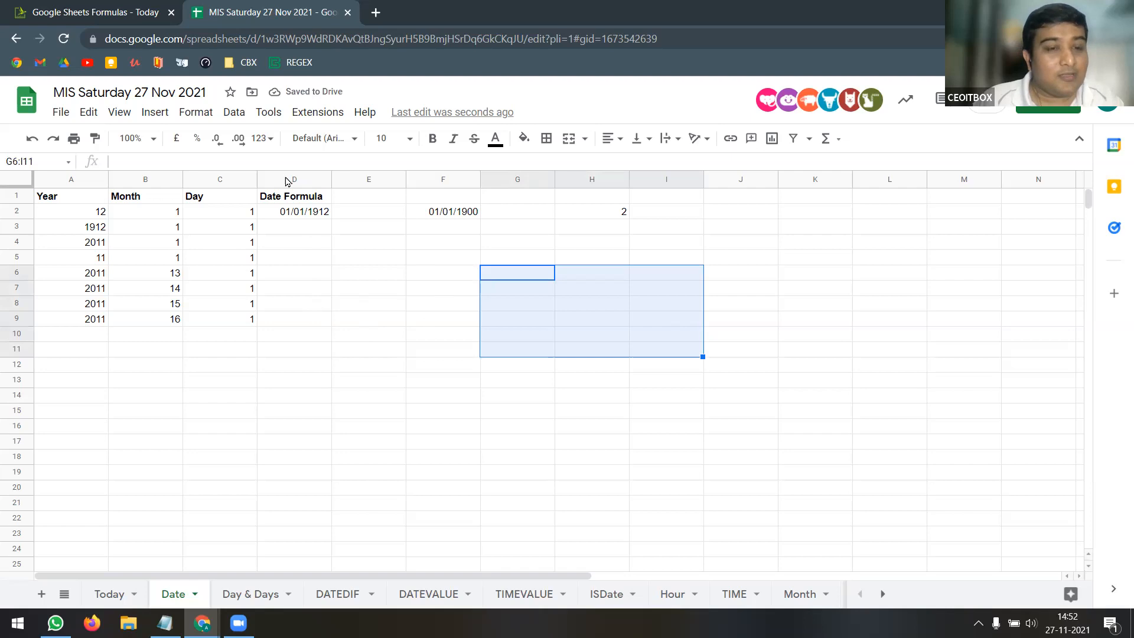
{"action": "left_click", "coordinate": [300, 211]}
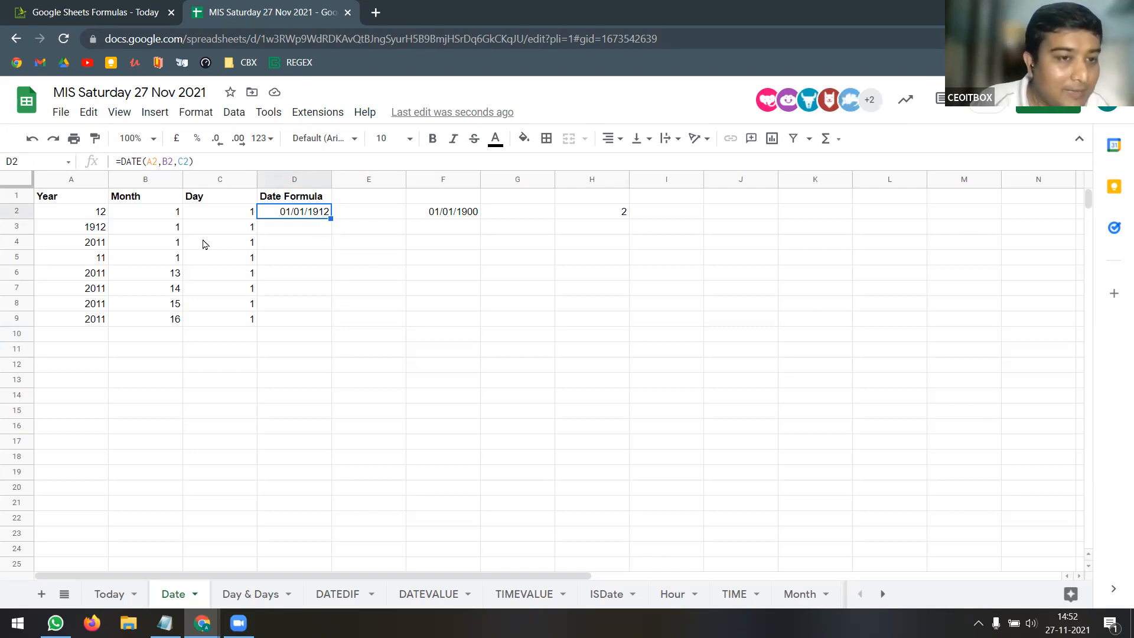
Fill the DATE formula from D2 down through D9 for all the year, month and day rows
{"action": "left_click_drag", "start_coordinate": [331, 219], "coordinate": [328, 294]}
{"action": "left_click_drag", "start_coordinate": [330, 295], "coordinate": [325, 323]}
{"action": "left_click", "coordinate": [306, 234]}
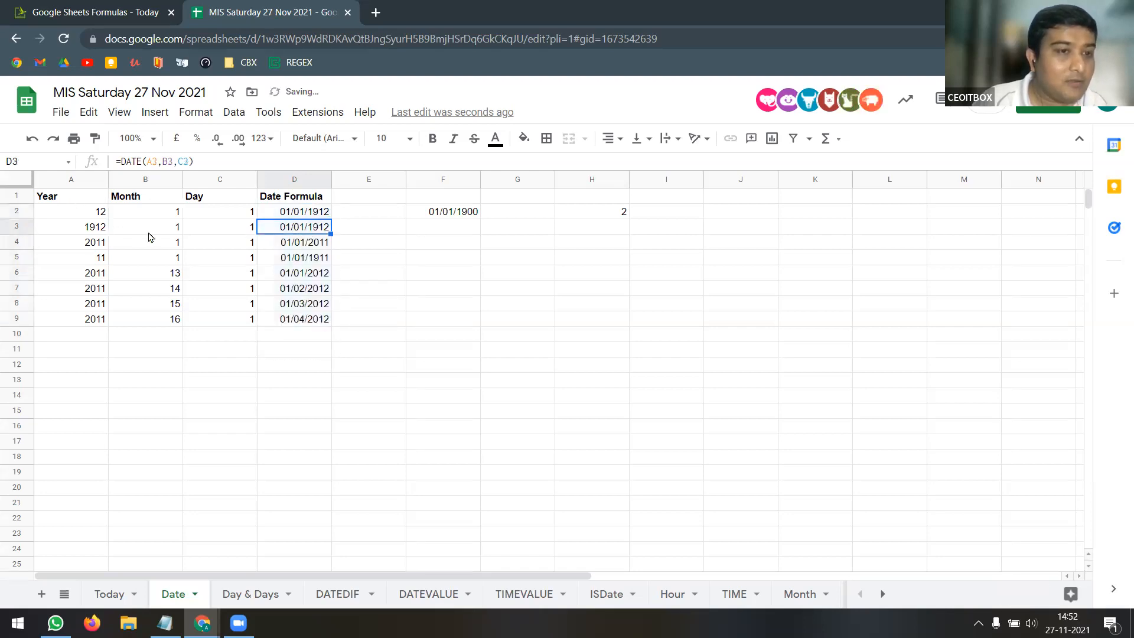
Compare the year entries in A3:A5 and the month entries in B5:B6 with the dates their DATE formulas return
{"action": "left_click", "coordinate": [91, 231]}
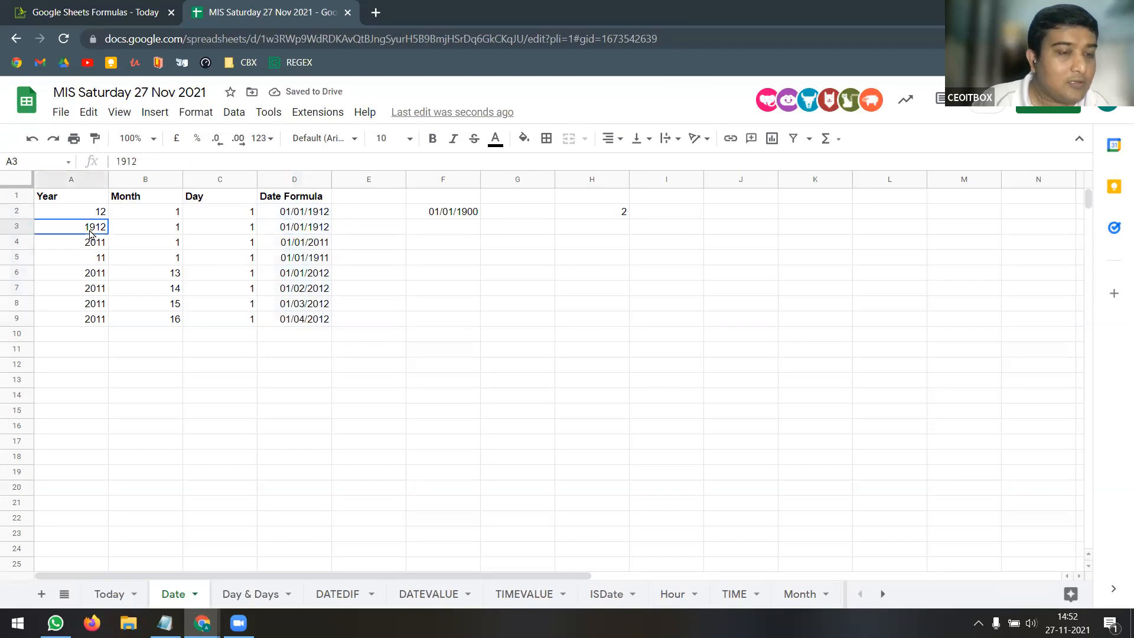
{"action": "left_click", "coordinate": [327, 230]}
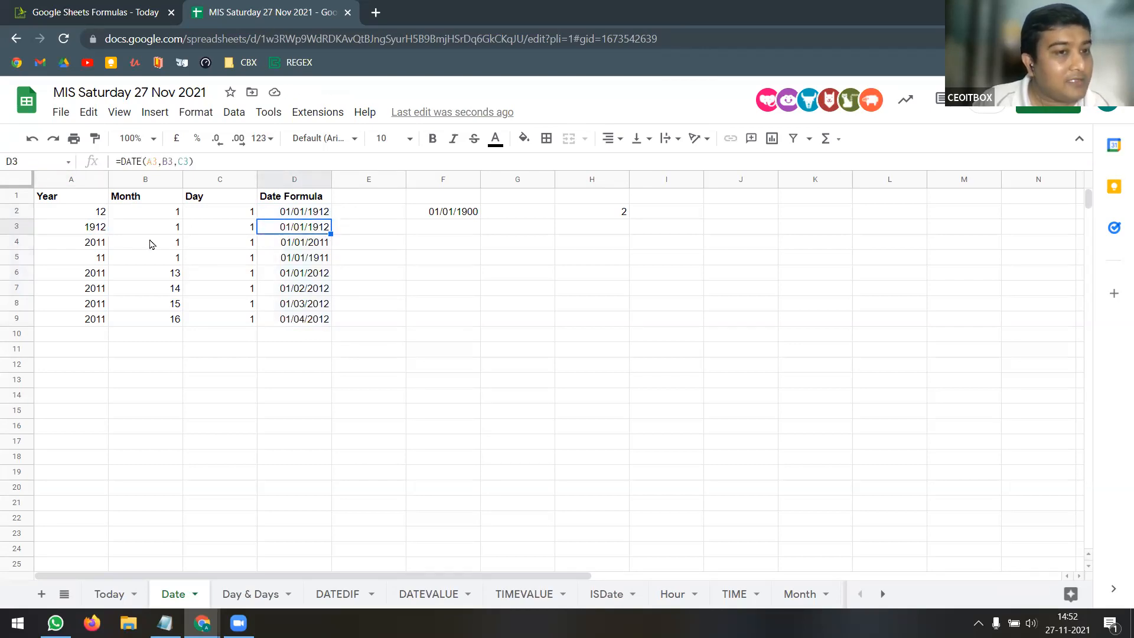
{"action": "left_click", "coordinate": [101, 249]}
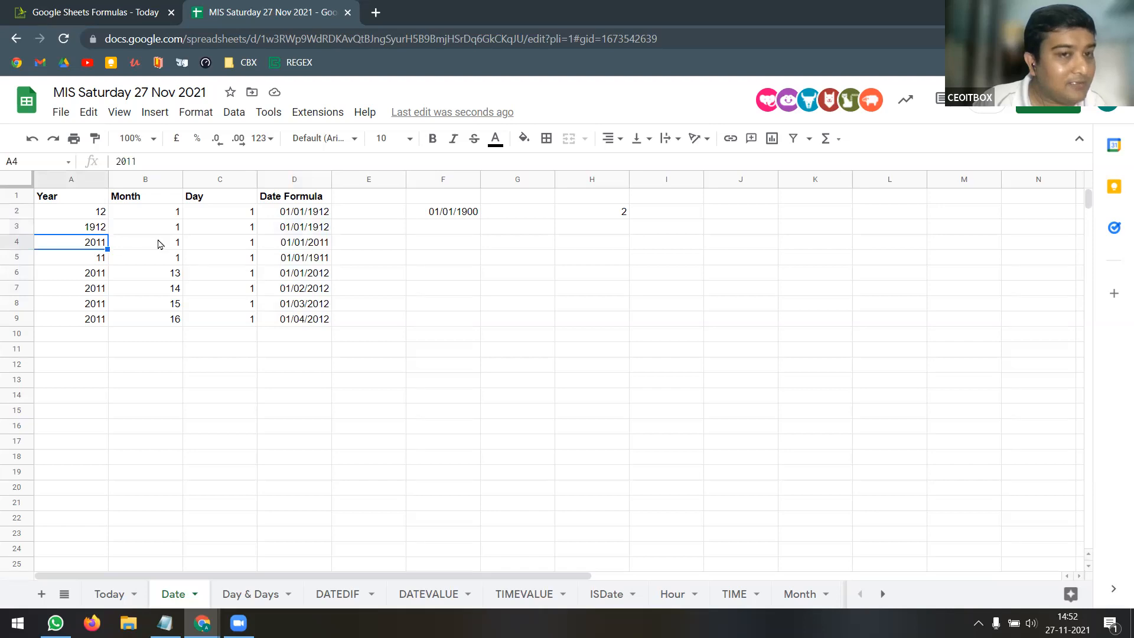
{"action": "left_click", "coordinate": [301, 247]}
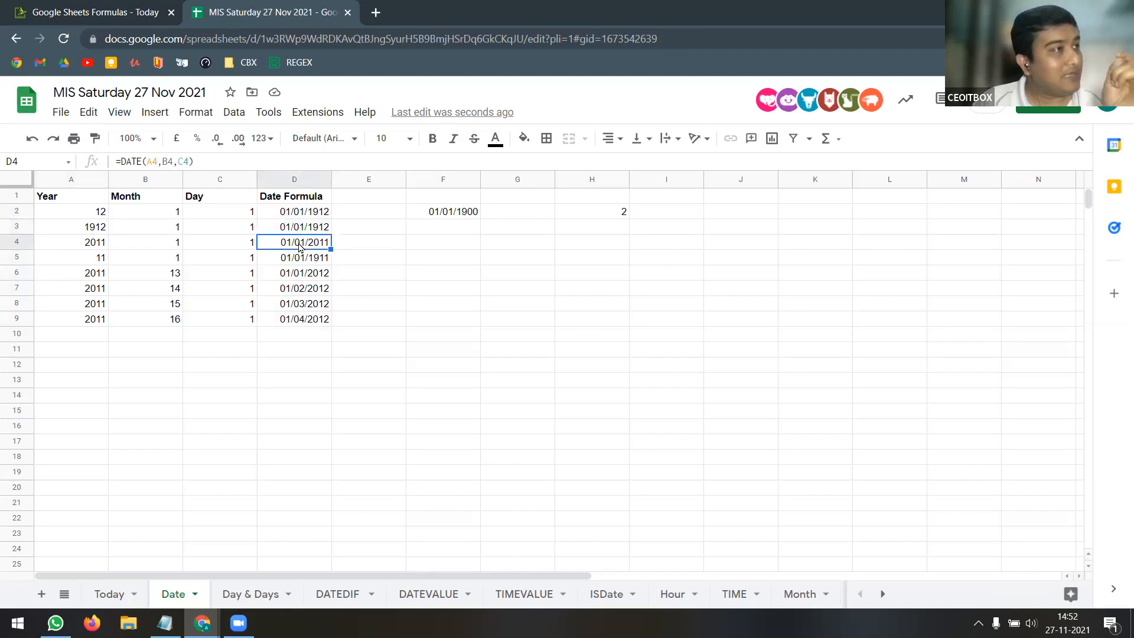
{"action": "left_click", "coordinate": [98, 249]}
{"action": "left_click", "coordinate": [97, 260]}
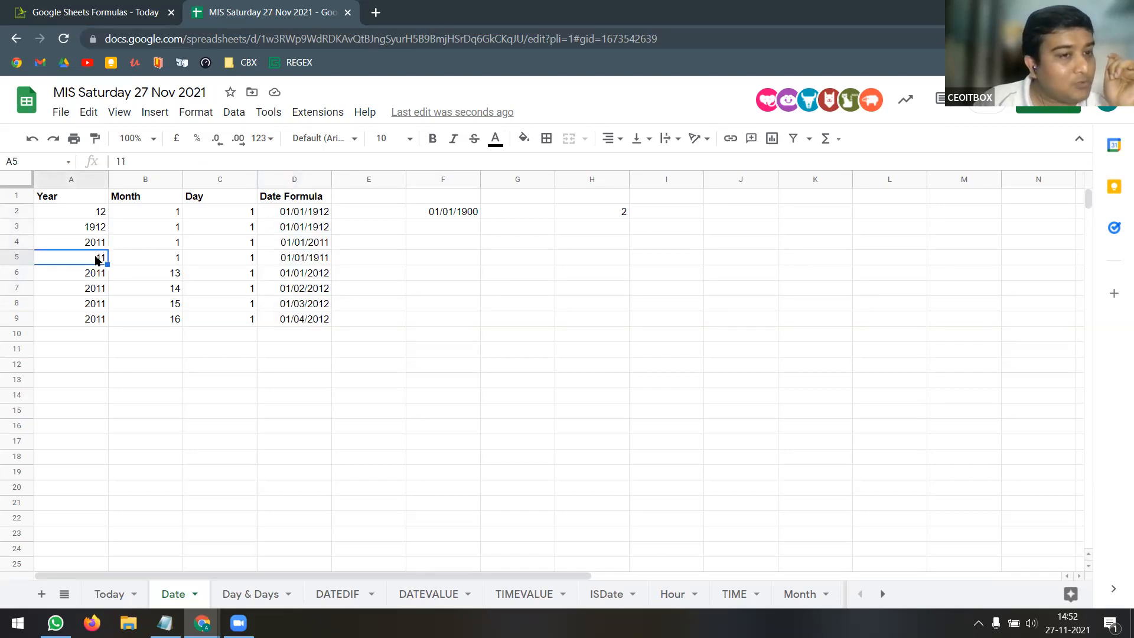
{"action": "left_click", "coordinate": [292, 263]}
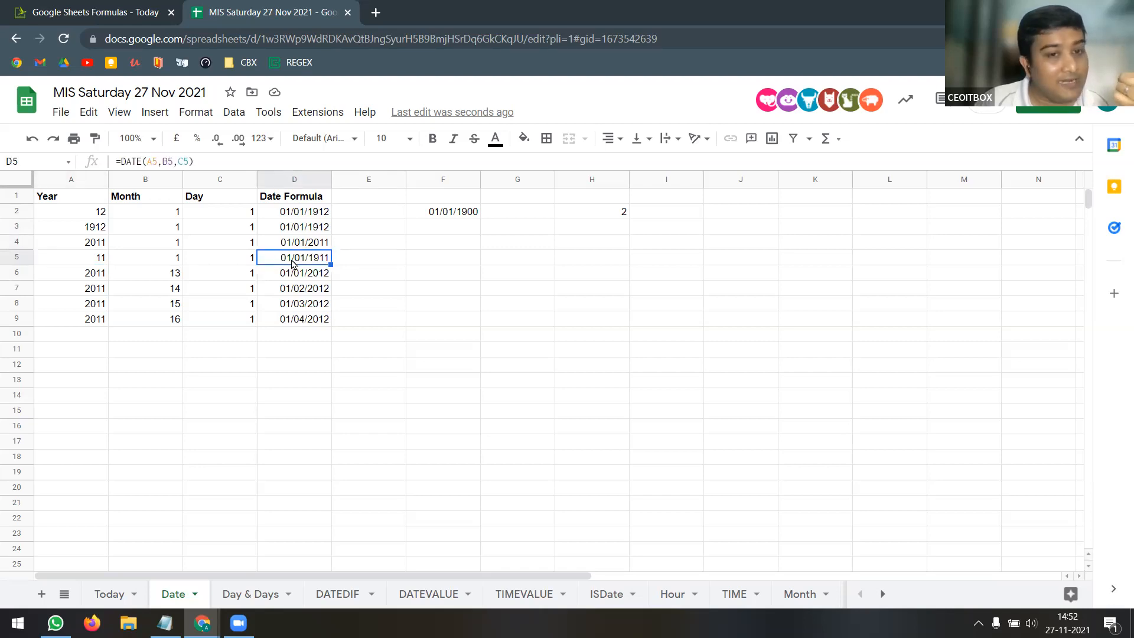
{"action": "left_click", "coordinate": [170, 277]}
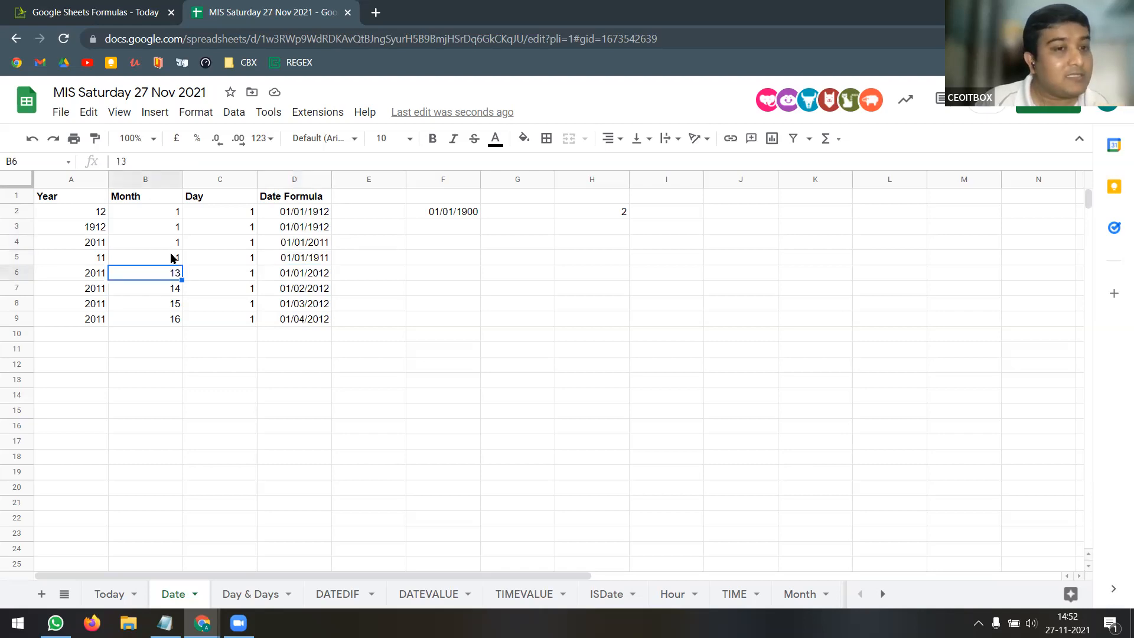
{"action": "left_click", "coordinate": [171, 260]}
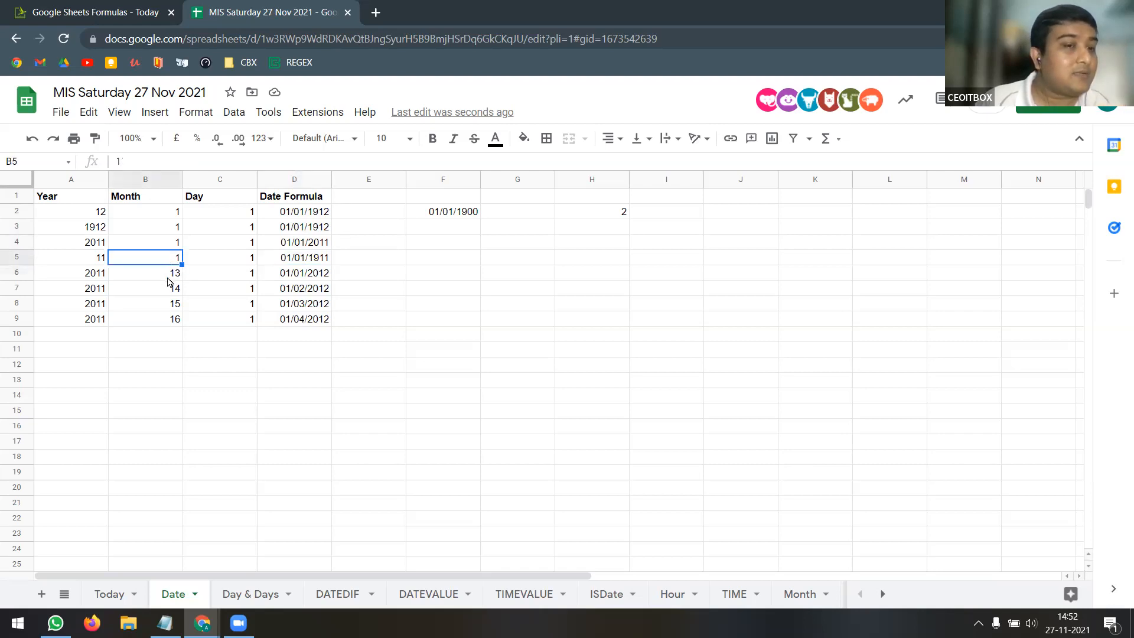
Set the month in B6 to 12 and check the resulting date in D6
{"action": "left_click", "coordinate": [169, 278]}
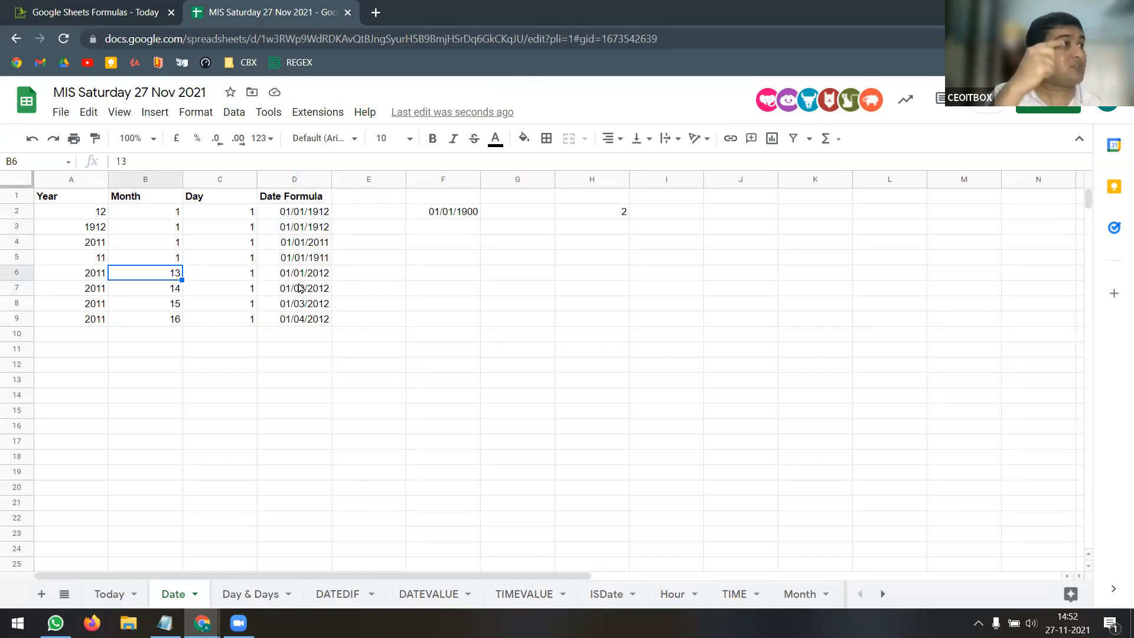
{"action": "type", "text": "12"}
{"action": "key", "text": "Return"}
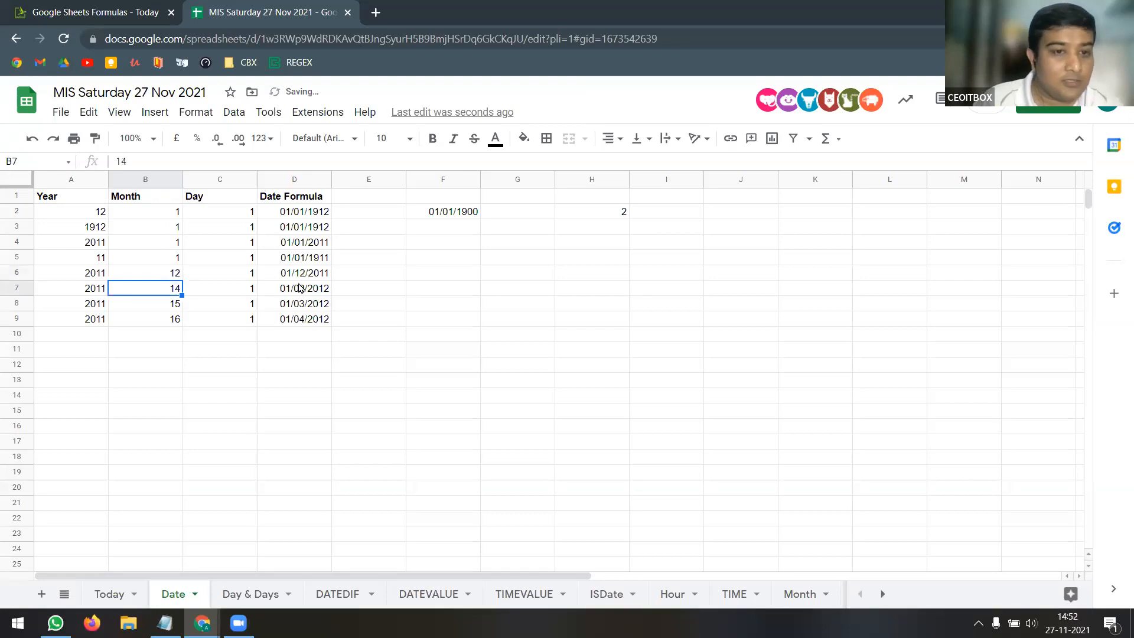
{"action": "left_click", "coordinate": [296, 276]}
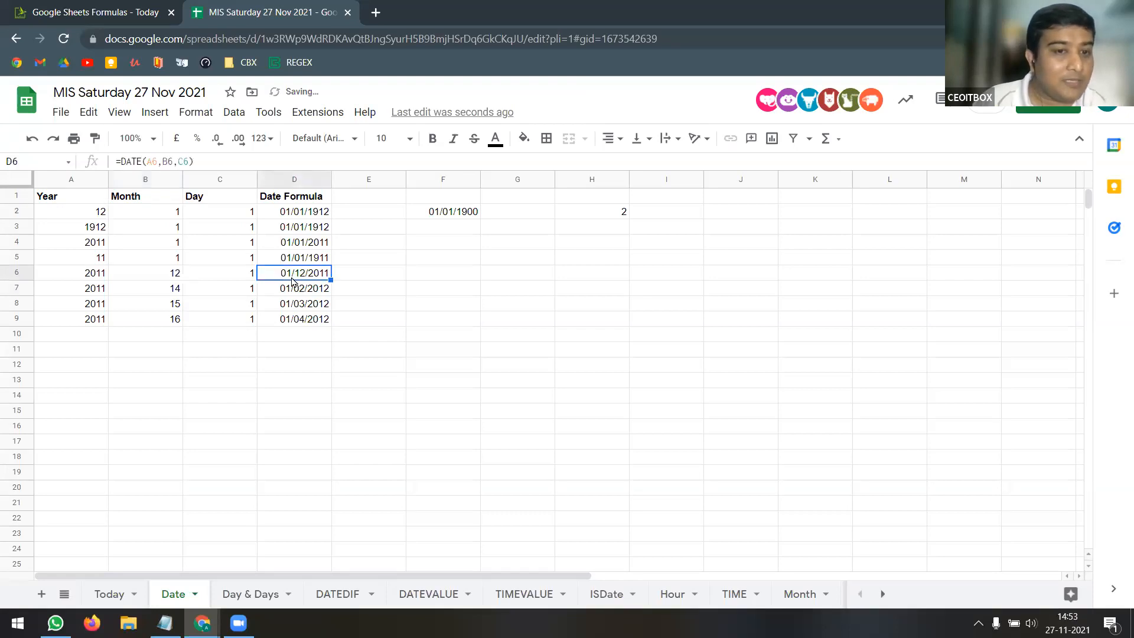
Format the Date Formula column in the 26-Sep-2008 date style and check the month entries and dates in rows 6 and 7
{"action": "left_click", "coordinate": [299, 181]}
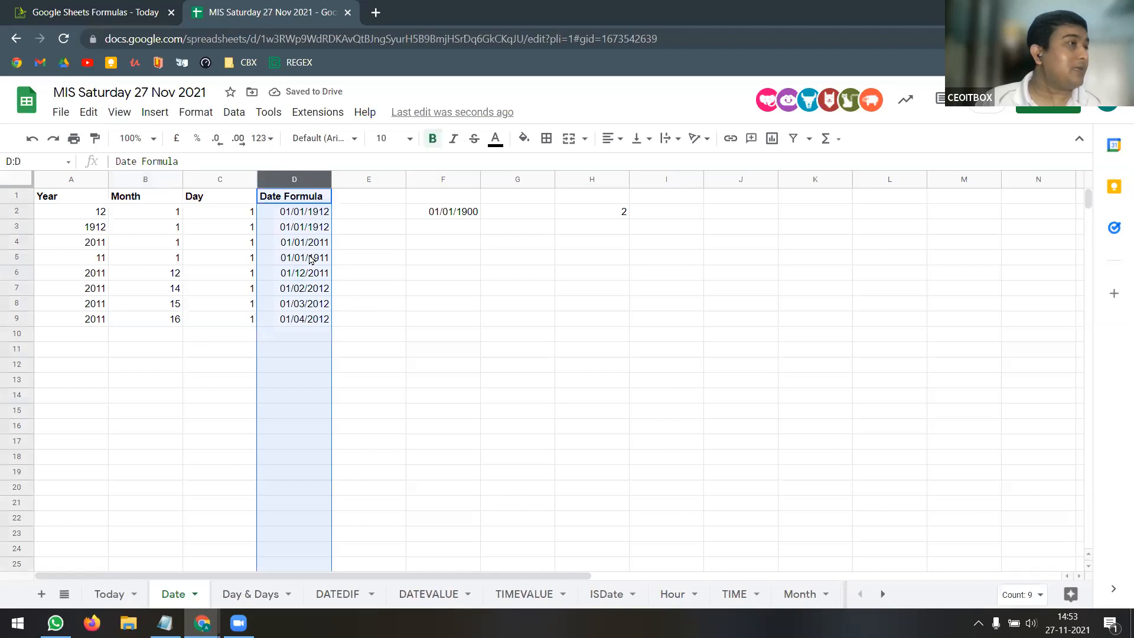
{"action": "left_click", "coordinate": [270, 141]}
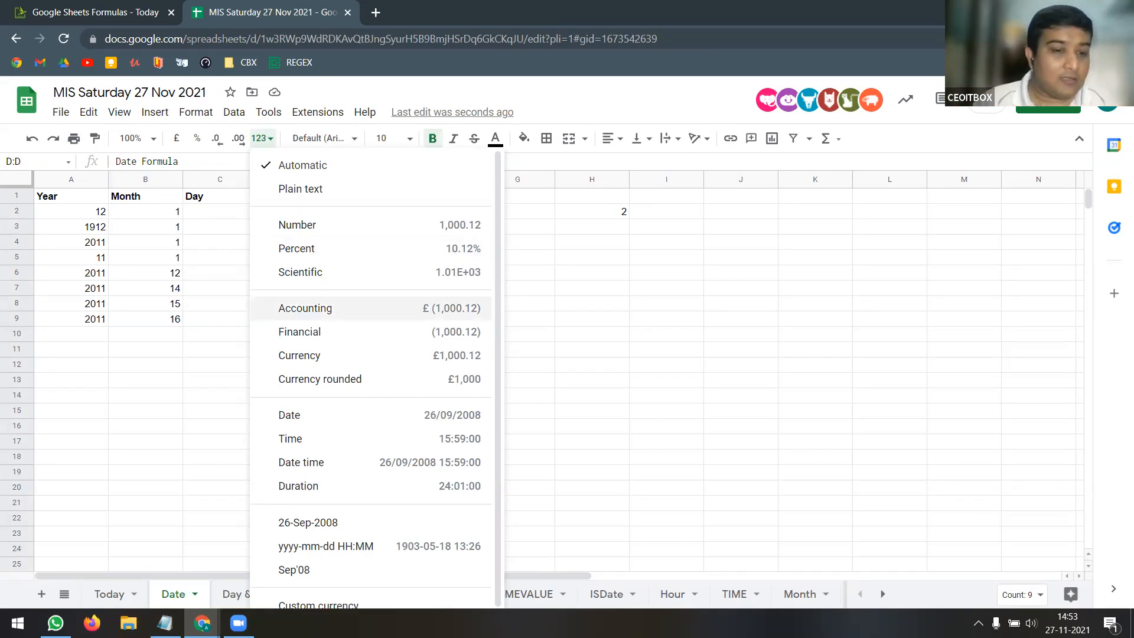
{"action": "left_click", "coordinate": [323, 523]}
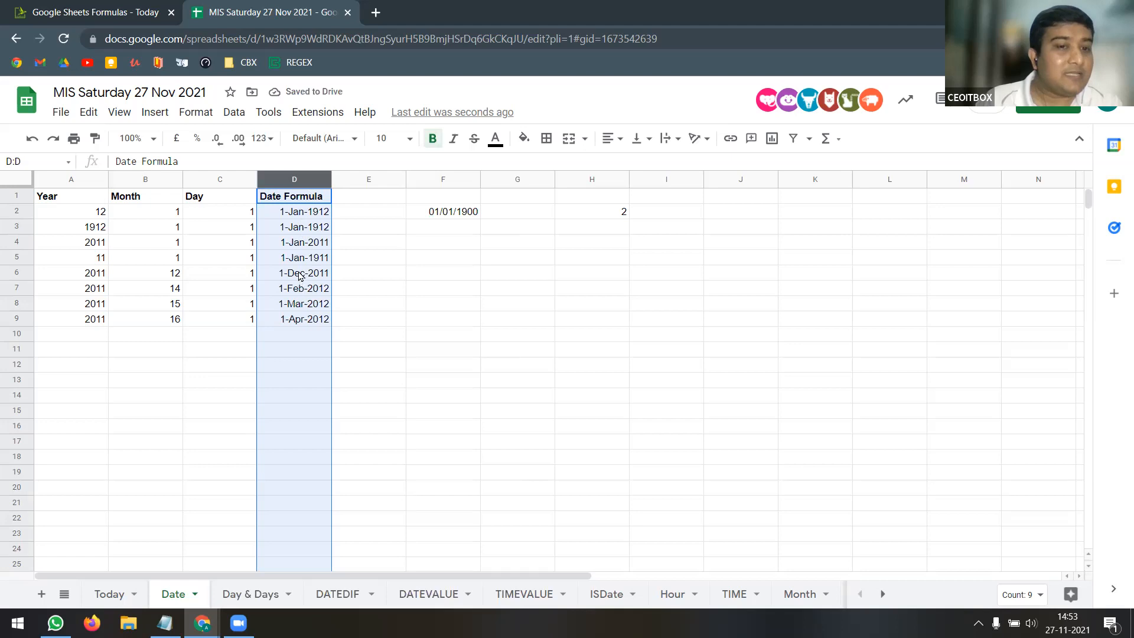
{"action": "left_click", "coordinate": [302, 274]}
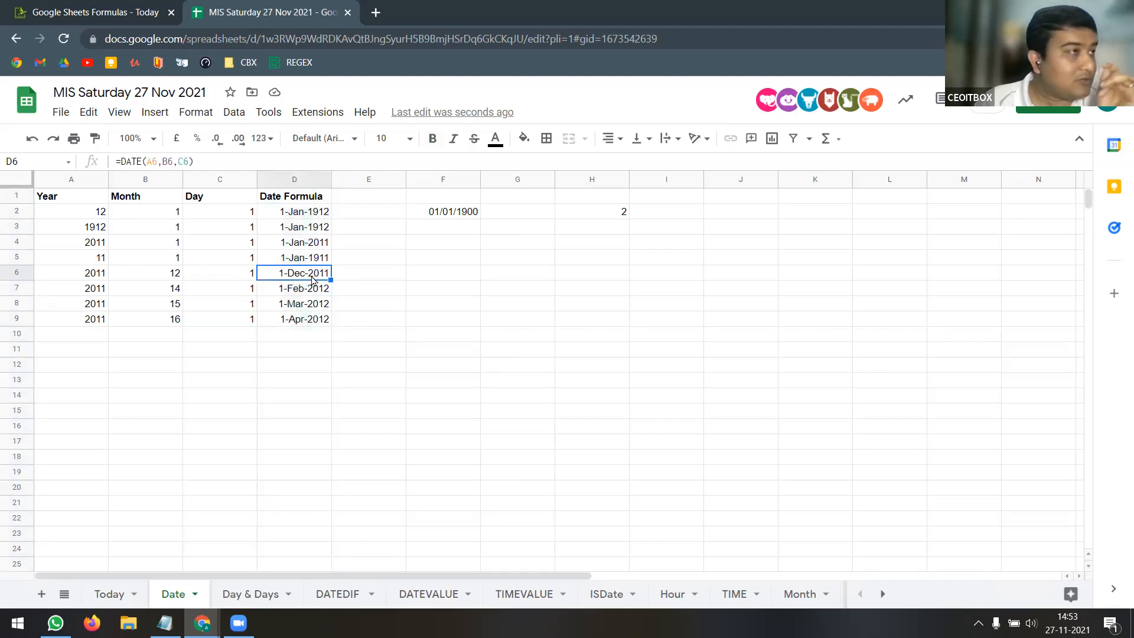
{"action": "left_click", "coordinate": [171, 293]}
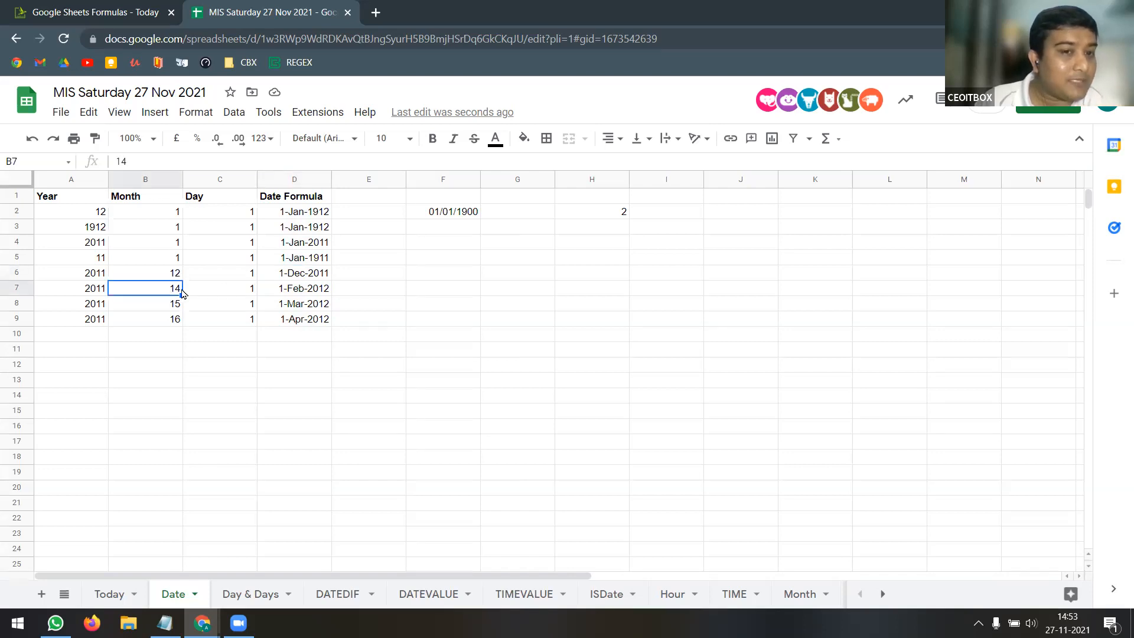
{"action": "left_click", "coordinate": [307, 293]}
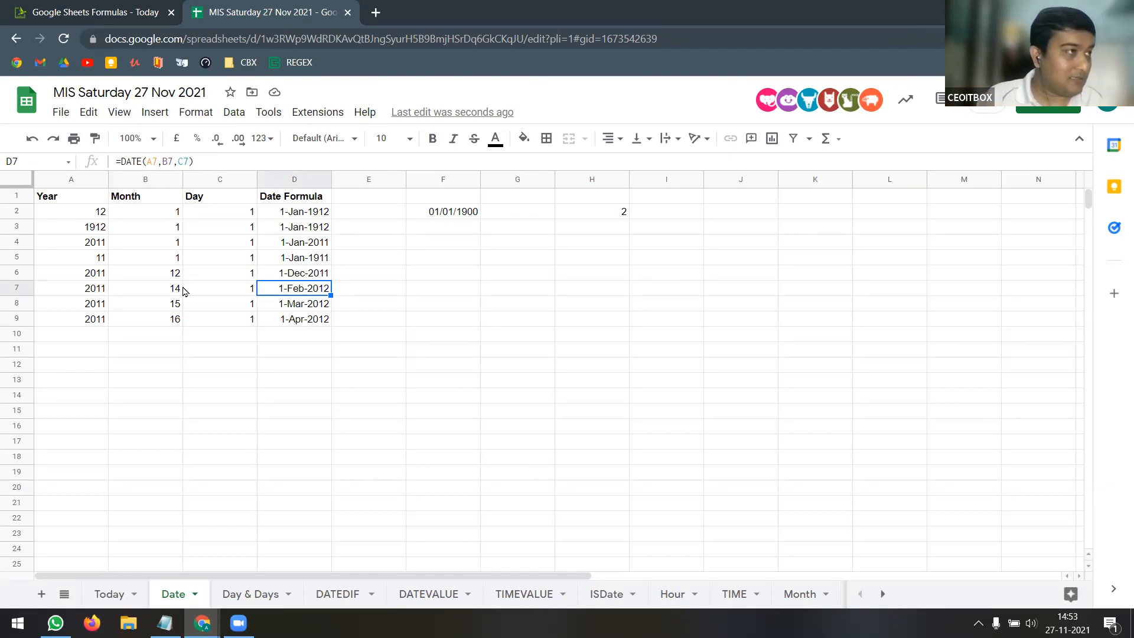
{"action": "left_click", "coordinate": [172, 272]}
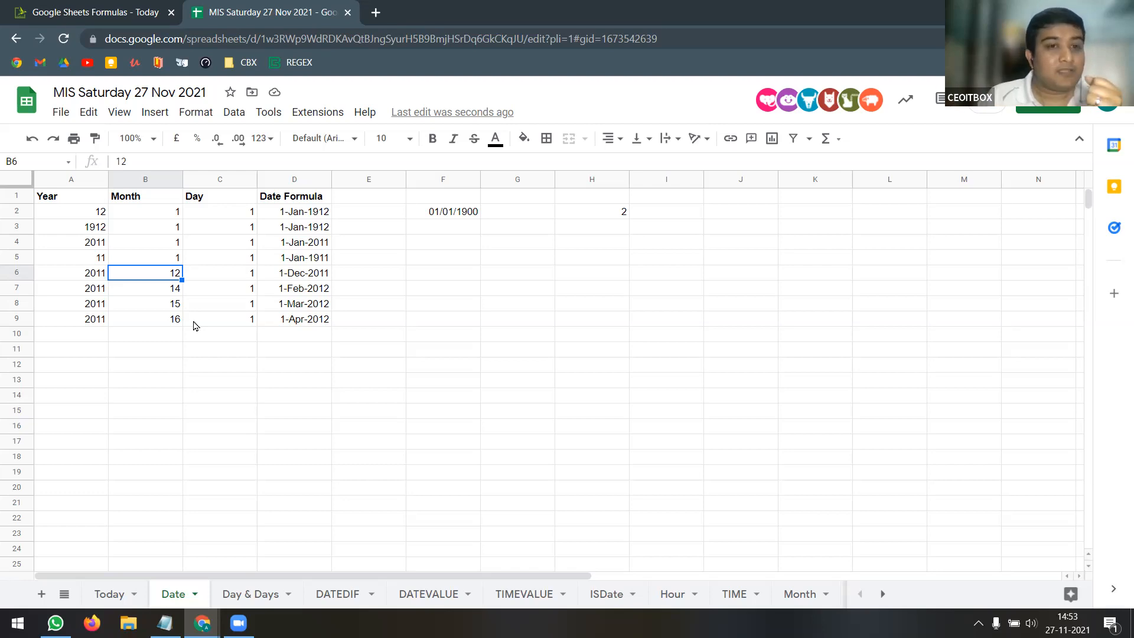
Copy the DATE formula from D2 into E1 and convert it to text with a leading apostrophe
{"action": "left_click", "coordinate": [295, 221]}
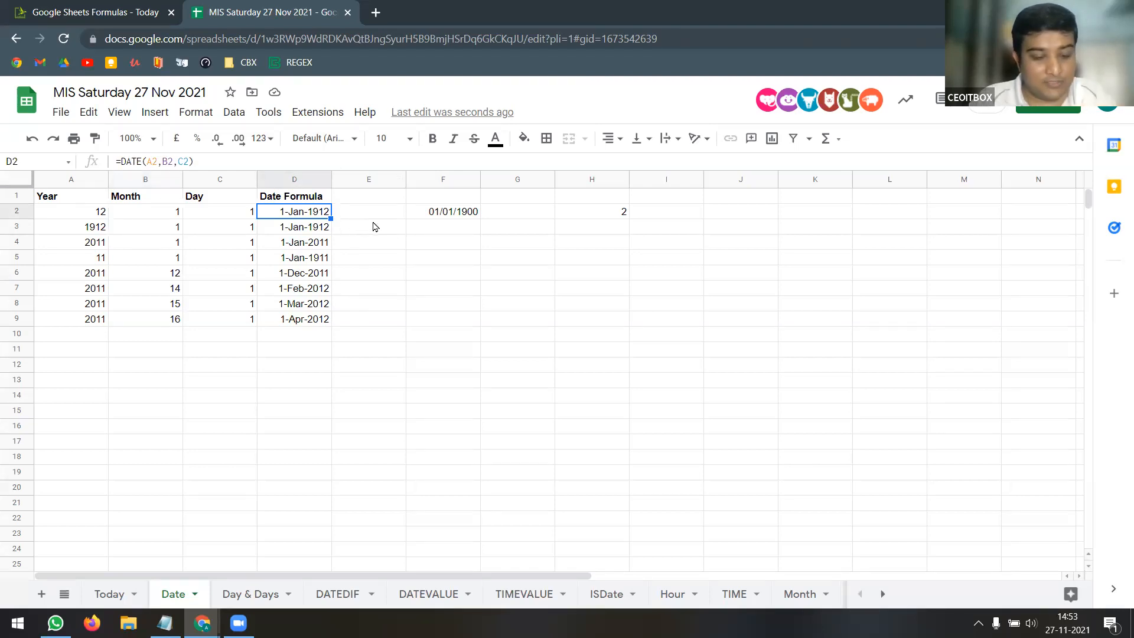
{"action": "key", "text": "ctrl+c"}
{"action": "left_click", "coordinate": [376, 197]}
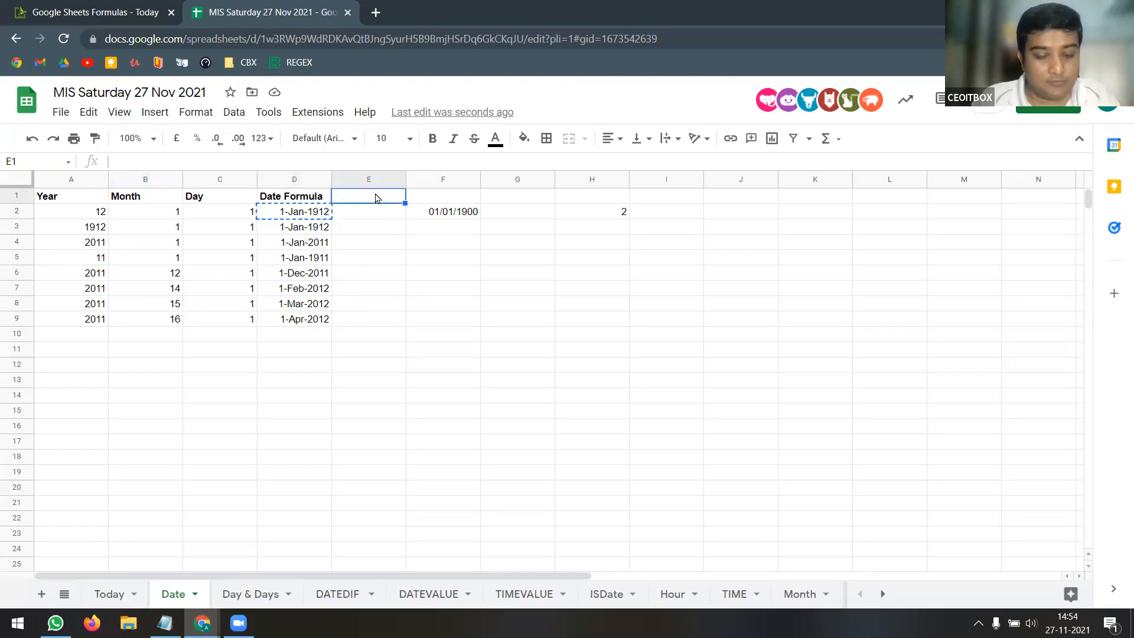
{"action": "key", "text": "ctrl+v"}
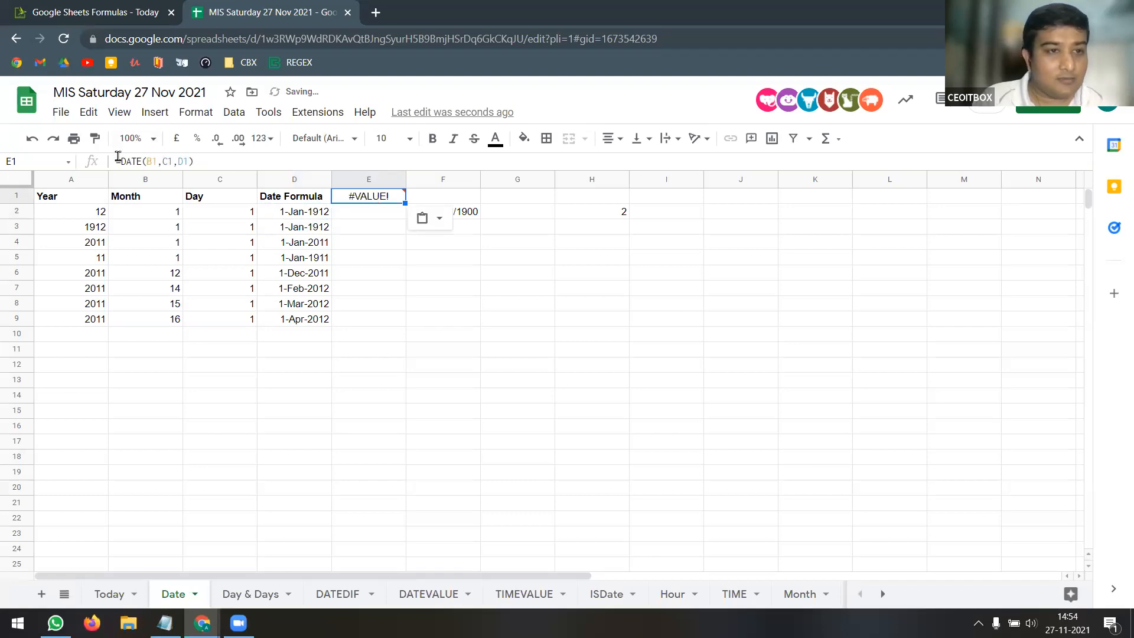
{"action": "left_click", "coordinate": [119, 160]}
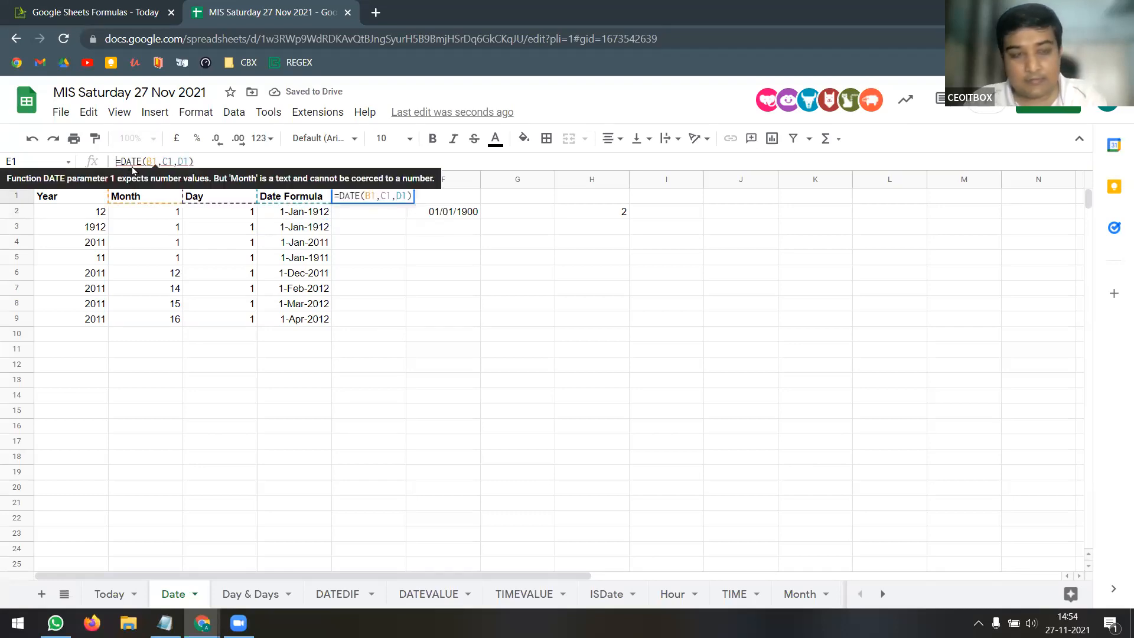
{"action": "type", "text": "'"}
{"action": "key", "text": "Return"}
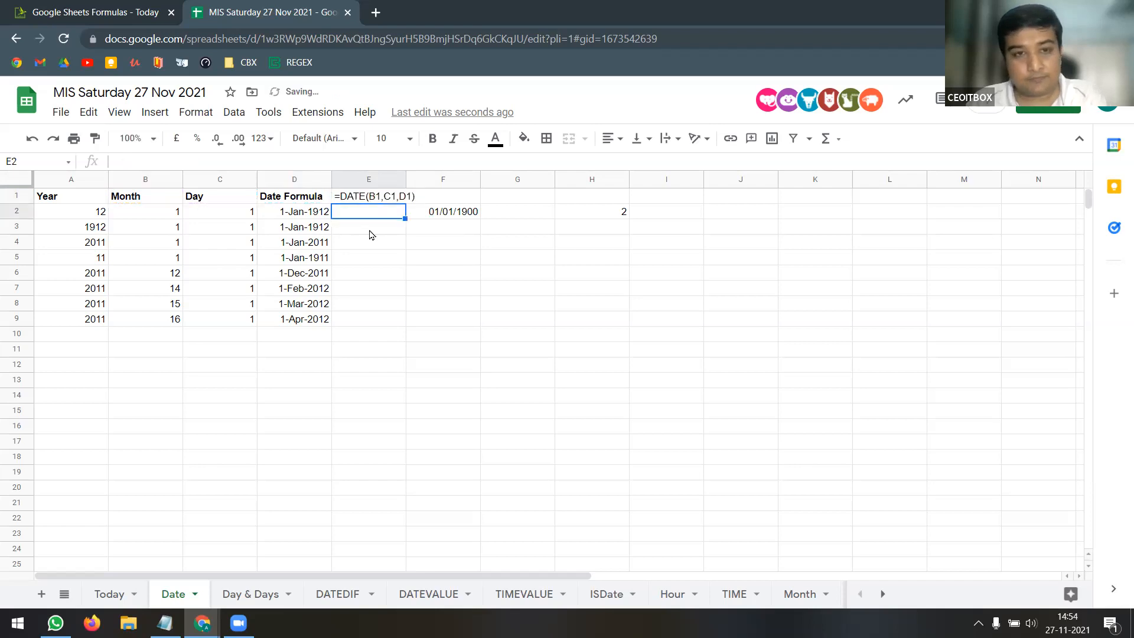
Widen column E and move the formula text from E1 to F1
{"action": "left_click_drag", "start_coordinate": [406, 177], "coordinate": [470, 198]}
{"action": "left_click", "coordinate": [400, 201]}
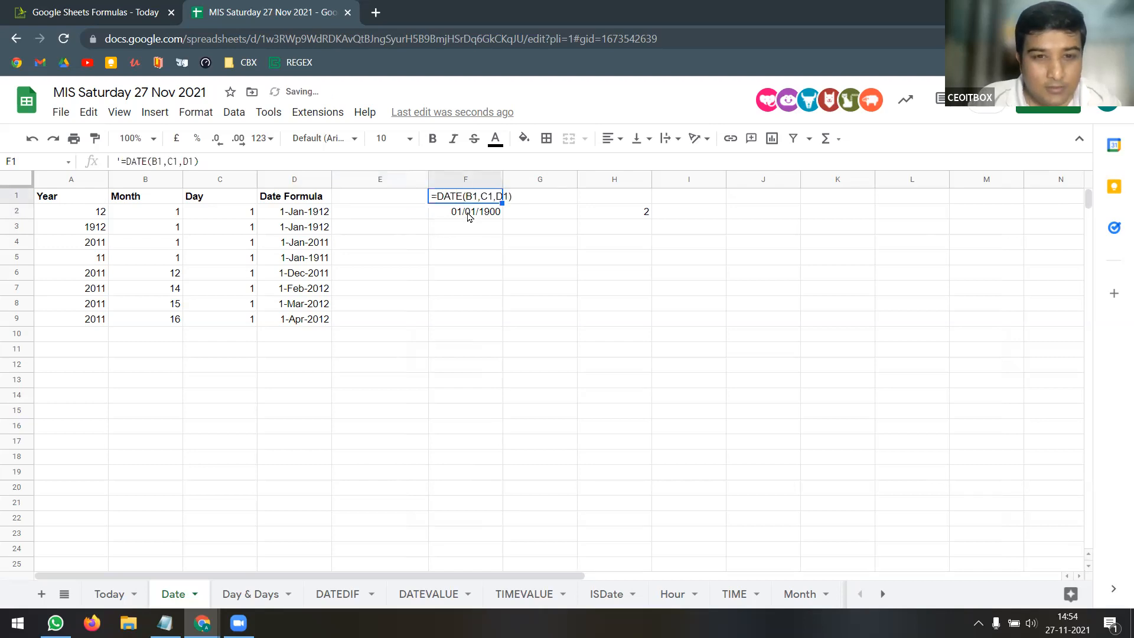
{"action": "left_click", "coordinate": [468, 217]}
{"action": "left_click", "coordinate": [464, 199]}
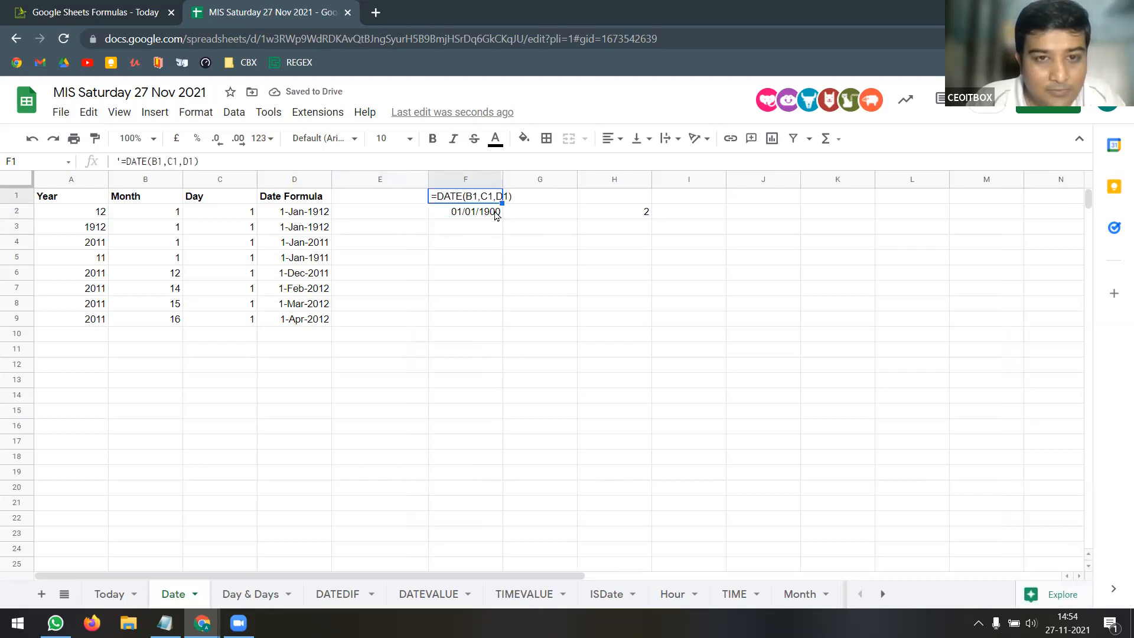
Fill the formula text from F1 into F2 and remove its leading apostrophe to make it a live formula
{"action": "left_click_drag", "start_coordinate": [501, 204], "coordinate": [491, 216]}
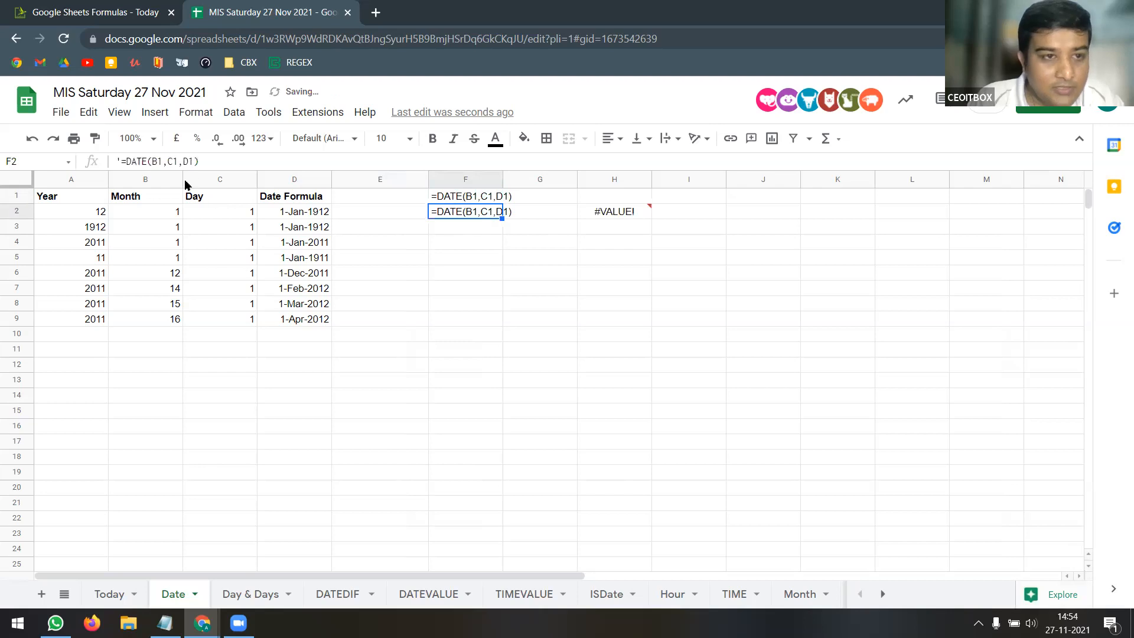
{"action": "left_click", "coordinate": [121, 163]}
{"action": "key", "text": "BackSpace"}
{"action": "key", "text": "Return"}
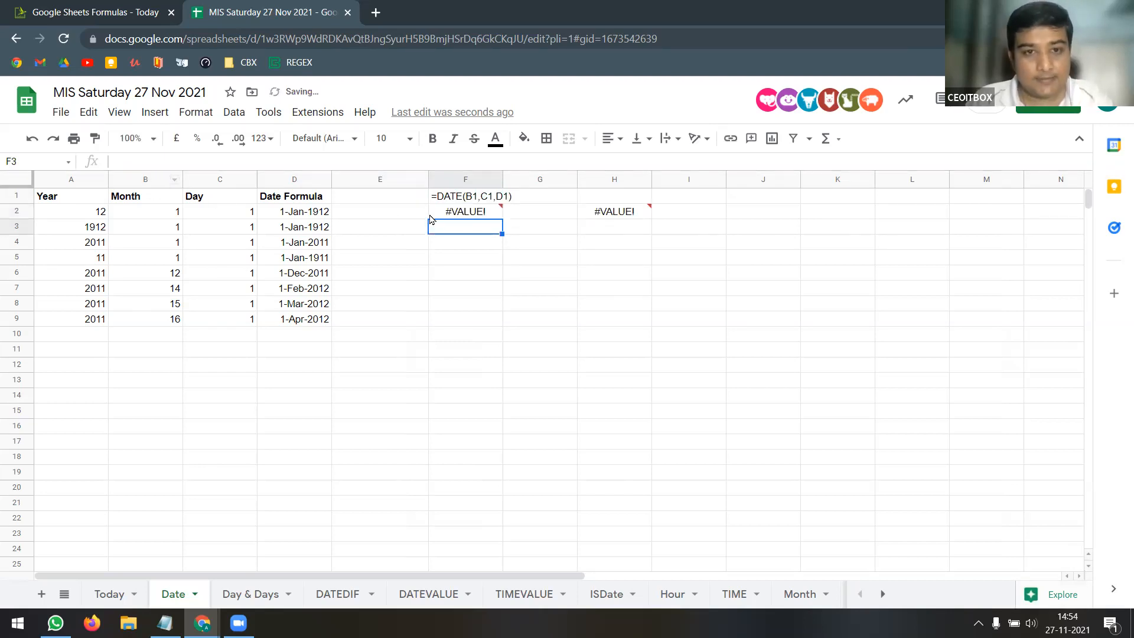
Edit the DATE formula in F2 so its year, month and day arguments refer to the row 2 cells B2, C2 and D2
{"action": "left_click", "coordinate": [449, 215]}
{"action": "left_click", "coordinate": [215, 160]}
{"action": "left_click", "coordinate": [156, 161]}
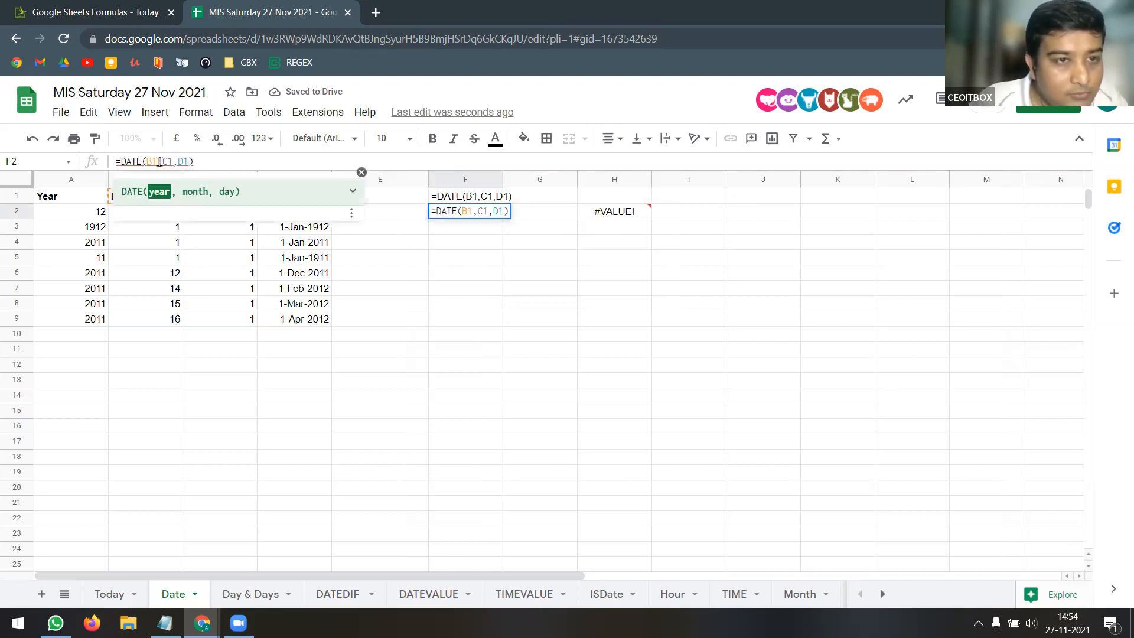
{"action": "key", "text": "BackSpace"}
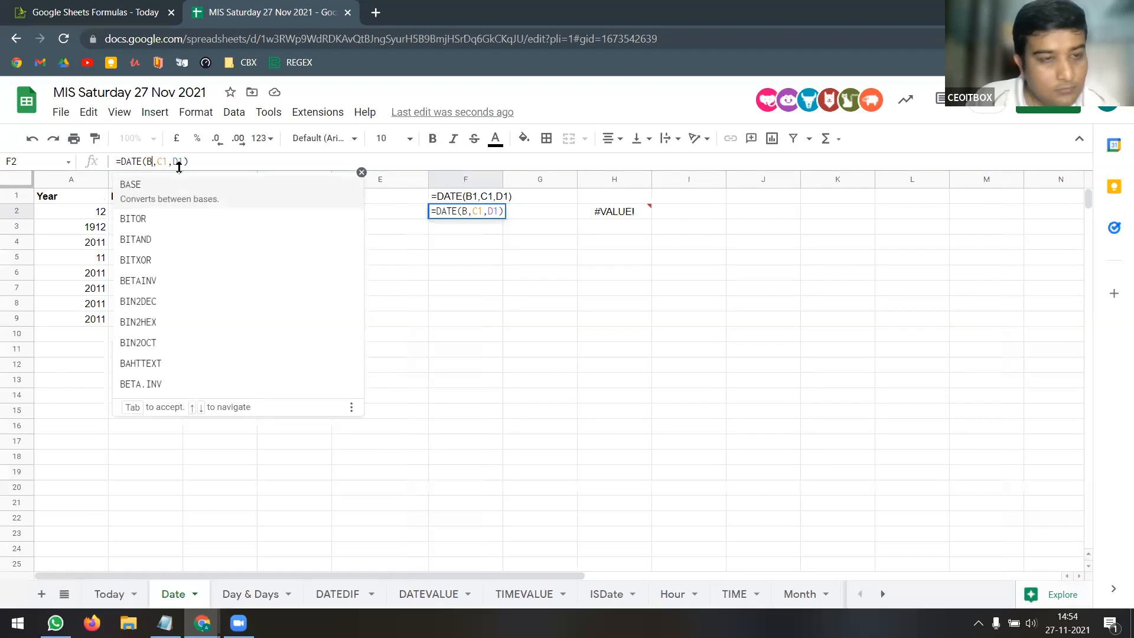
{"action": "type", "text": "2"}
{"action": "key", "text": "BackSpace"}
{"action": "type", "text": "2"}
{"action": "key", "text": "Right"}
{"action": "key", "text": "Right"}
{"action": "key", "text": "Right"}
{"action": "key", "text": "BackSpace"}
{"action": "type", "text": "2"}
{"action": "key", "text": "Return"}
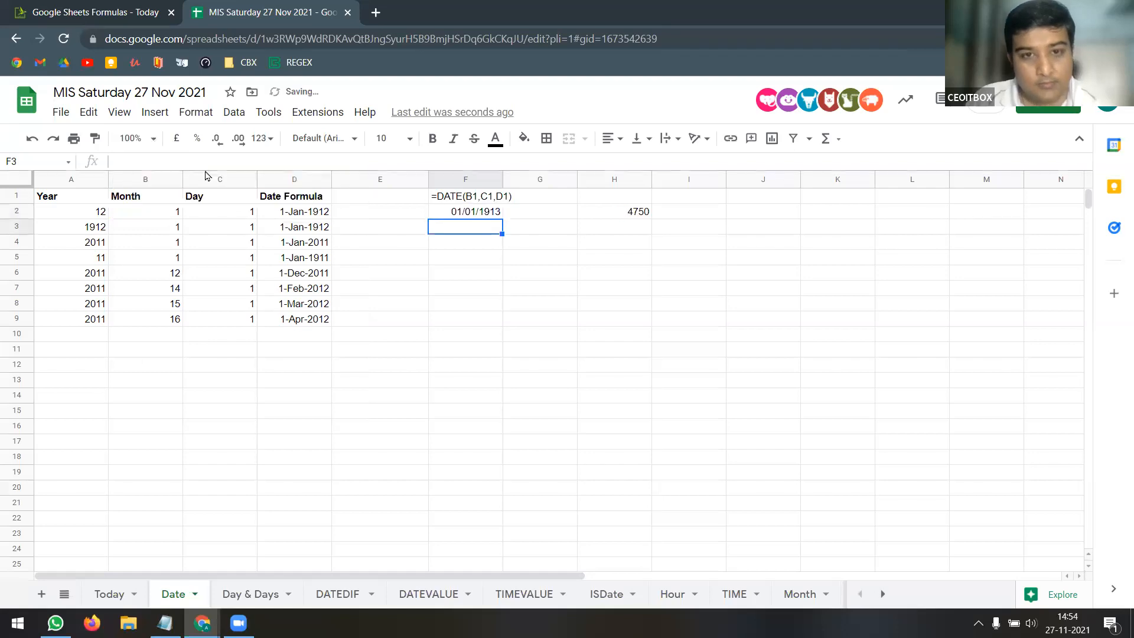
Widen column F to fit the formula text and make F1 bold
{"action": "left_click", "coordinate": [481, 216]}
{"action": "left_click_drag", "start_coordinate": [503, 179], "coordinate": [533, 179]}
{"action": "left_click", "coordinate": [512, 196]}
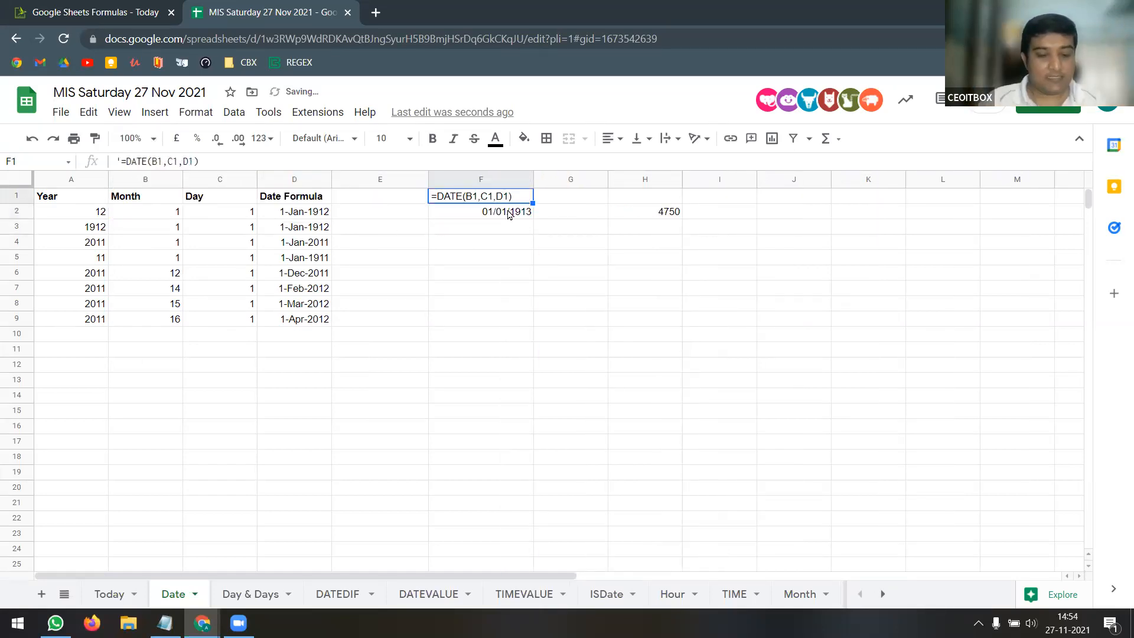
{"action": "key", "text": "ctrl+b"}
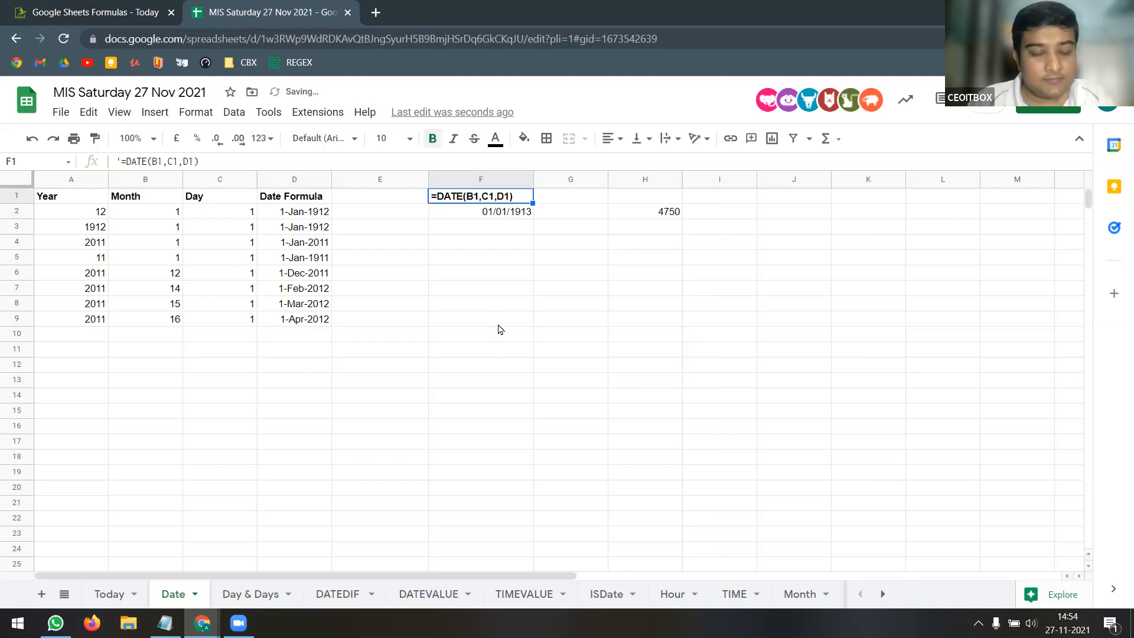
Go to the Day & Days sheet and select cell B1
{"action": "left_click", "coordinate": [254, 594]}
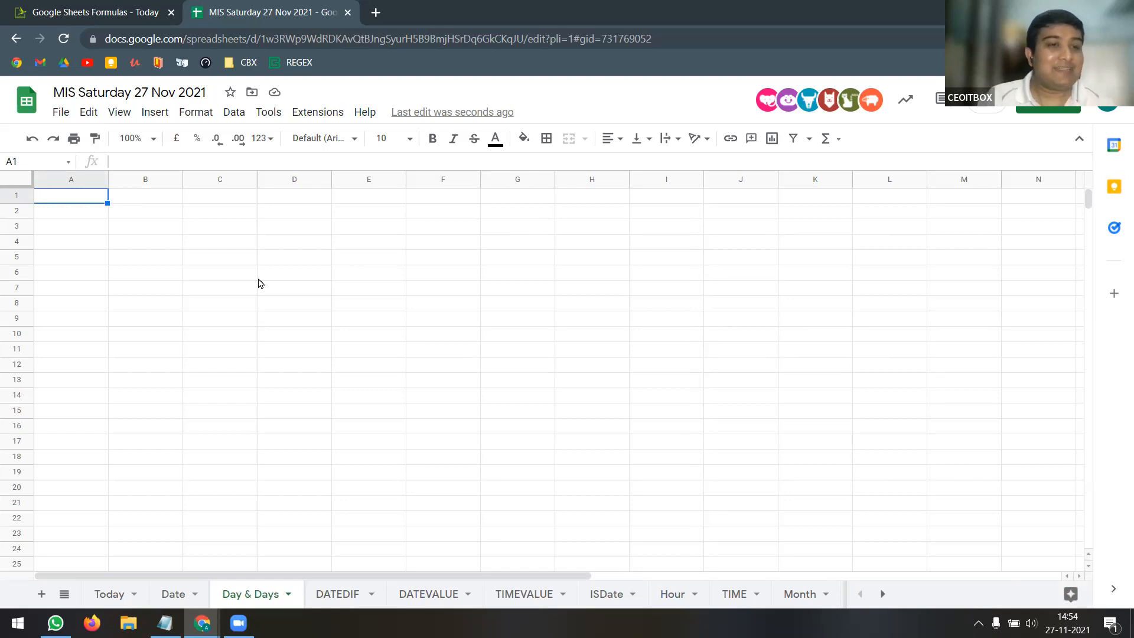
{"action": "left_click", "coordinate": [113, 202]}
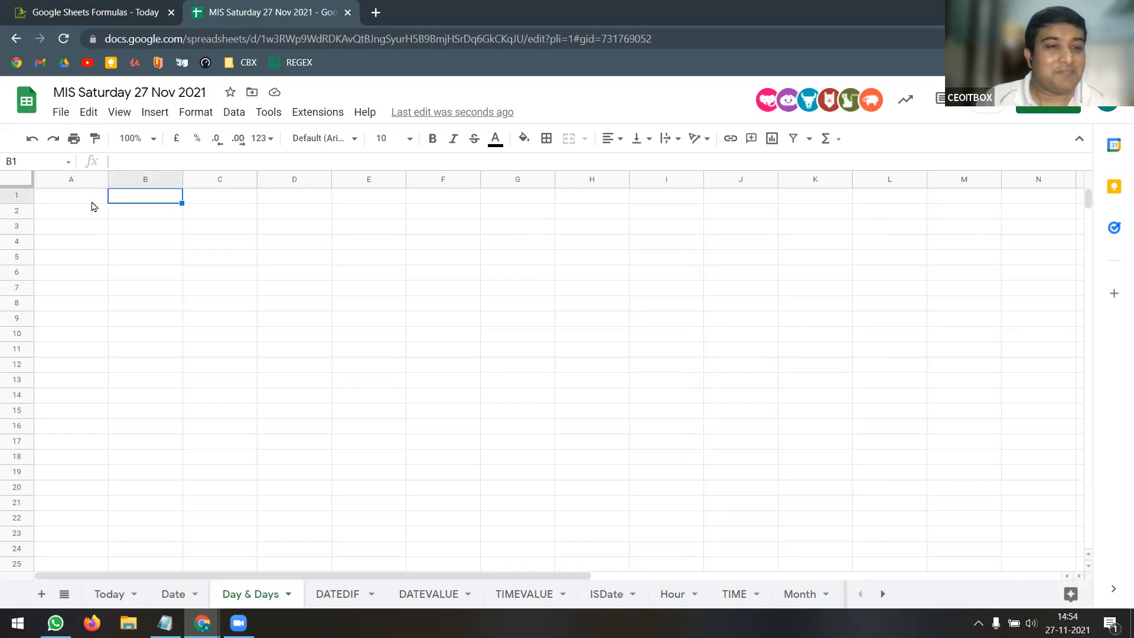
Enter today's date, 27/11/2021, in A1 and extract its day of the month in C1 with =day(A1)
{"action": "left_click", "coordinate": [92, 202]}
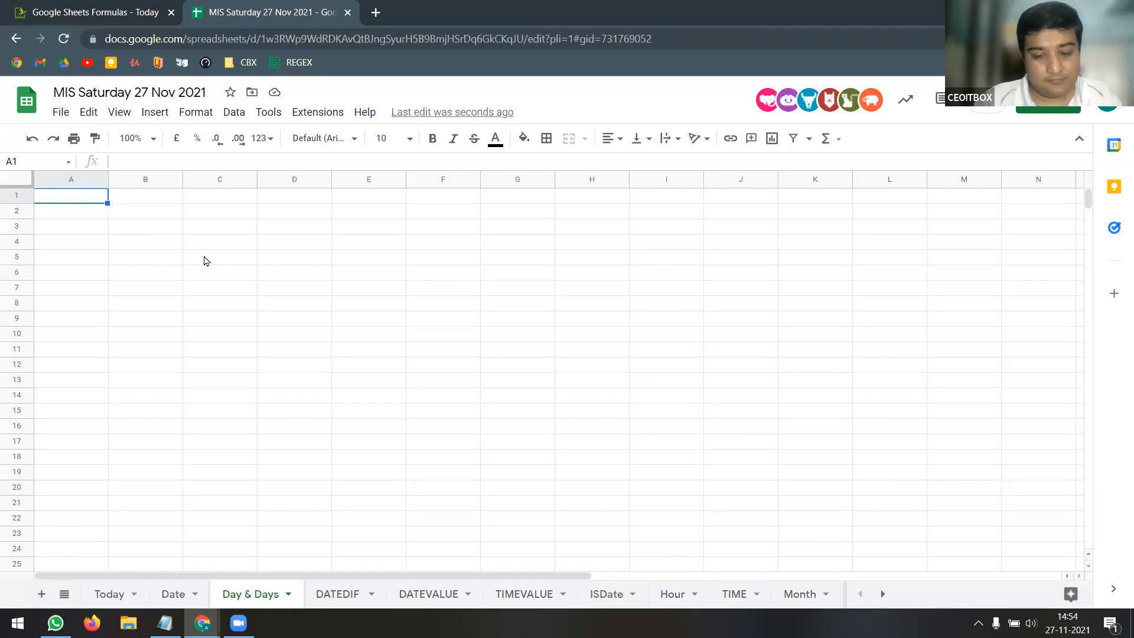
{"action": "key", "text": "ctrl+semicolon"}
{"action": "left_click", "coordinate": [220, 199]}
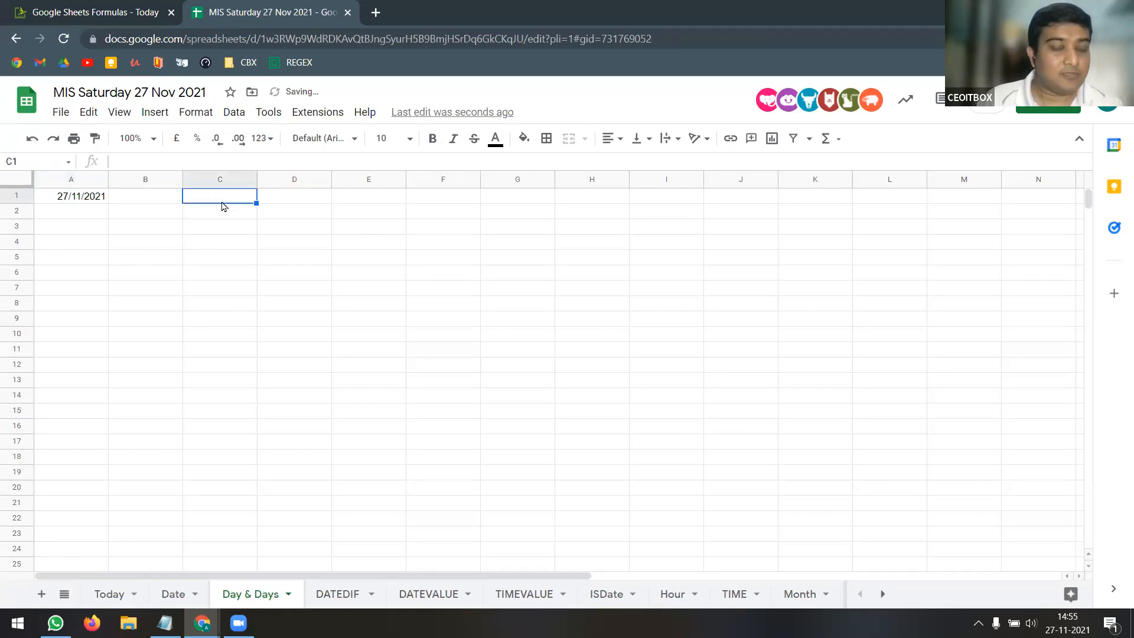
{"action": "type", "text": "="}
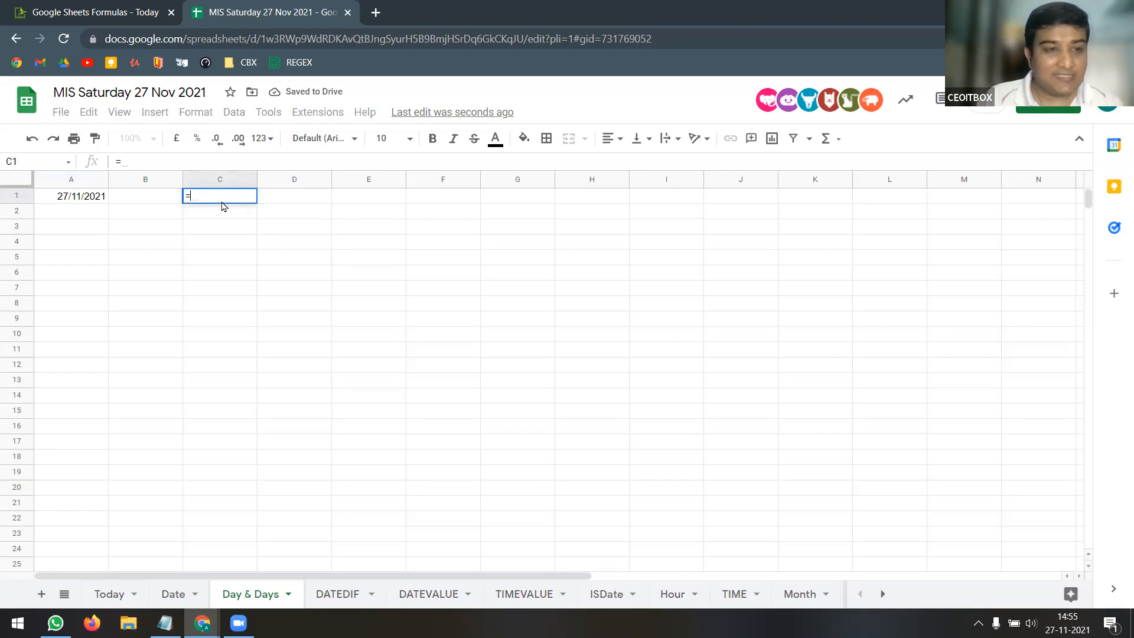
{"action": "type", "text": "day("}
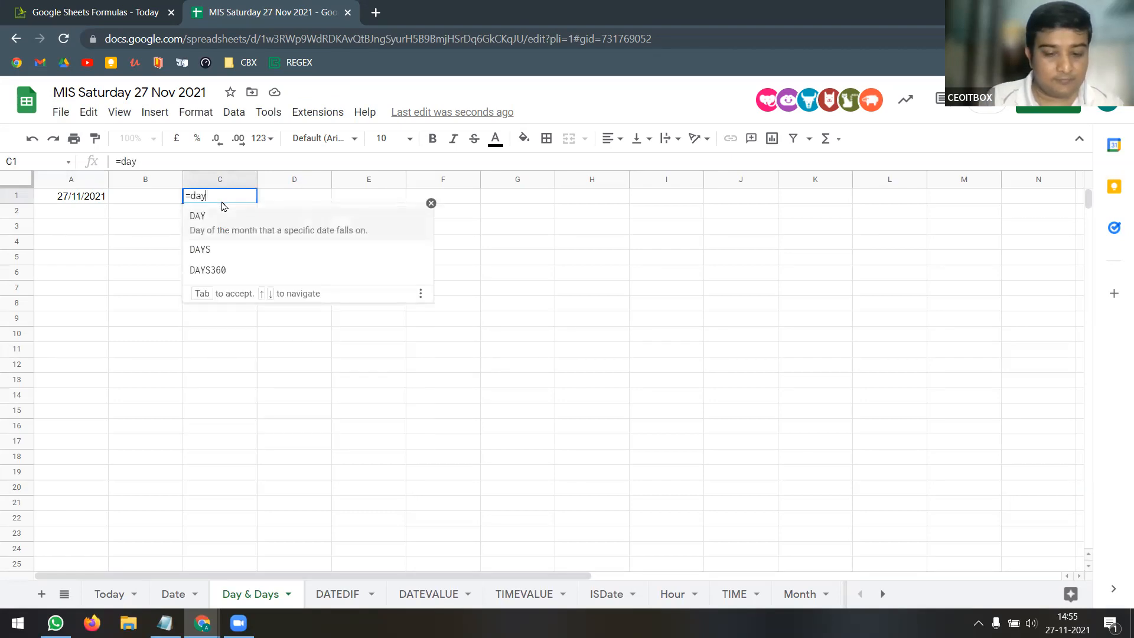
{"action": "left_click", "coordinate": [85, 200]}
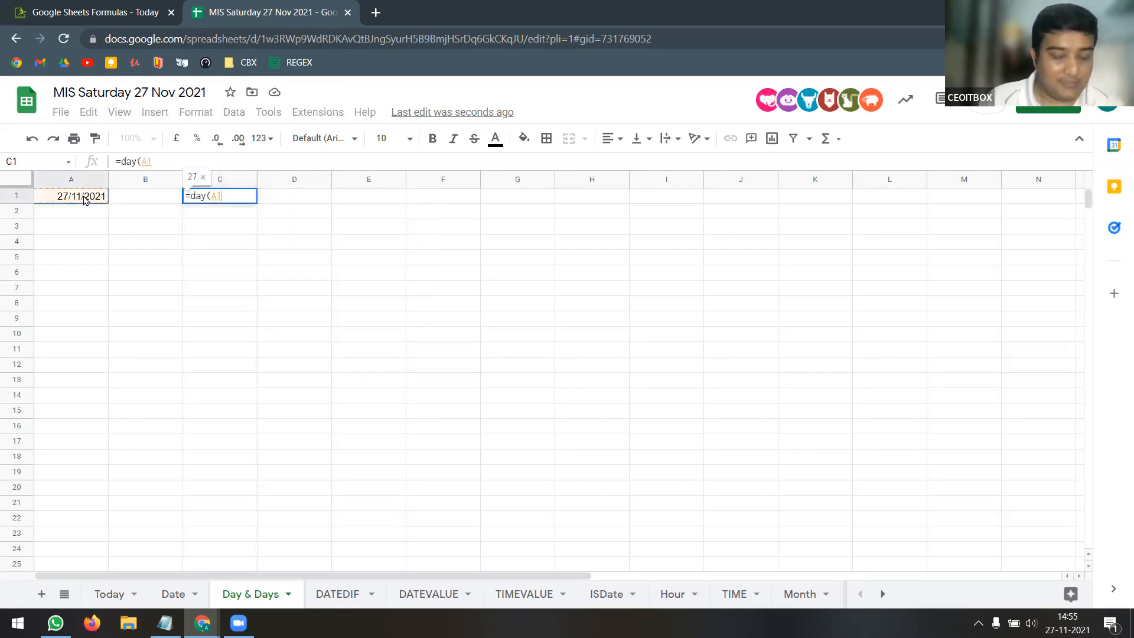
{"action": "key", "text": "Return"}
{"action": "left_click", "coordinate": [248, 201]}
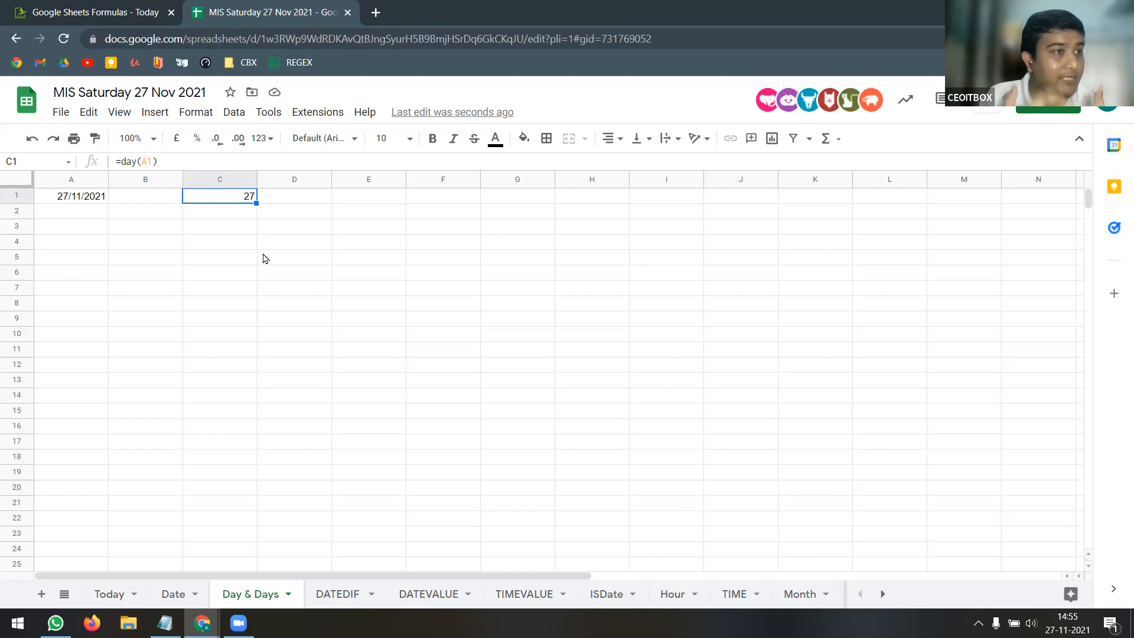
Extend the dates in column A and the DAY formula in column C down to row 13, and compare dates with their day numbers
{"action": "left_click", "coordinate": [84, 203]}
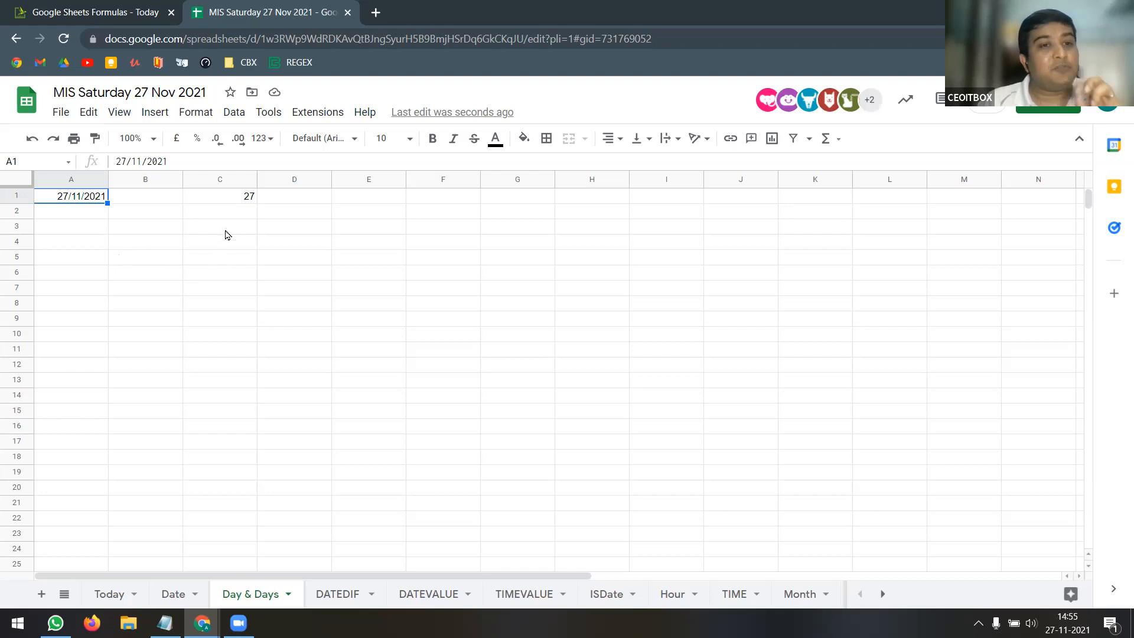
{"action": "left_click", "coordinate": [233, 203]}
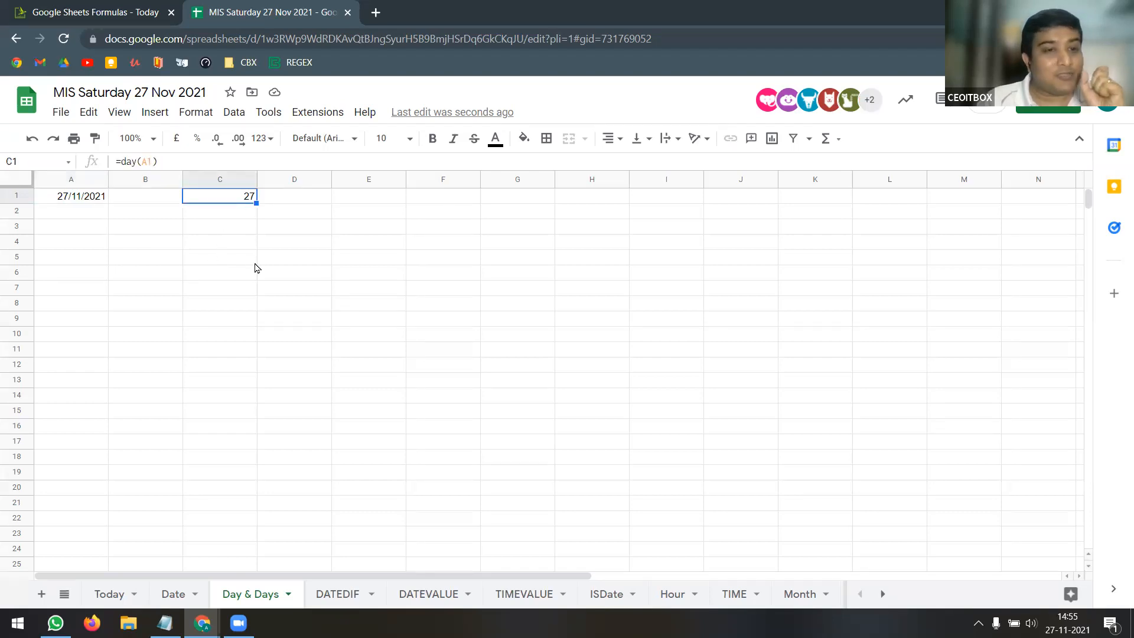
{"action": "left_click_drag", "start_coordinate": [76, 202], "coordinate": [256, 381]}
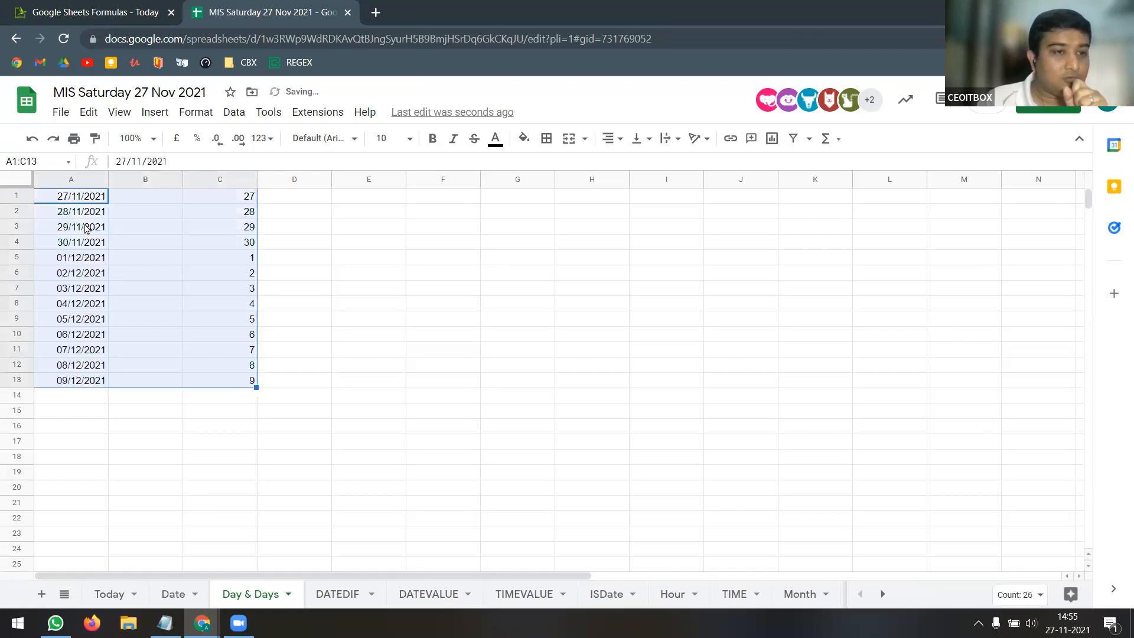
{"action": "left_click", "coordinate": [248, 233]}
{"action": "left_click", "coordinate": [250, 243]}
{"action": "left_click", "coordinate": [84, 266]}
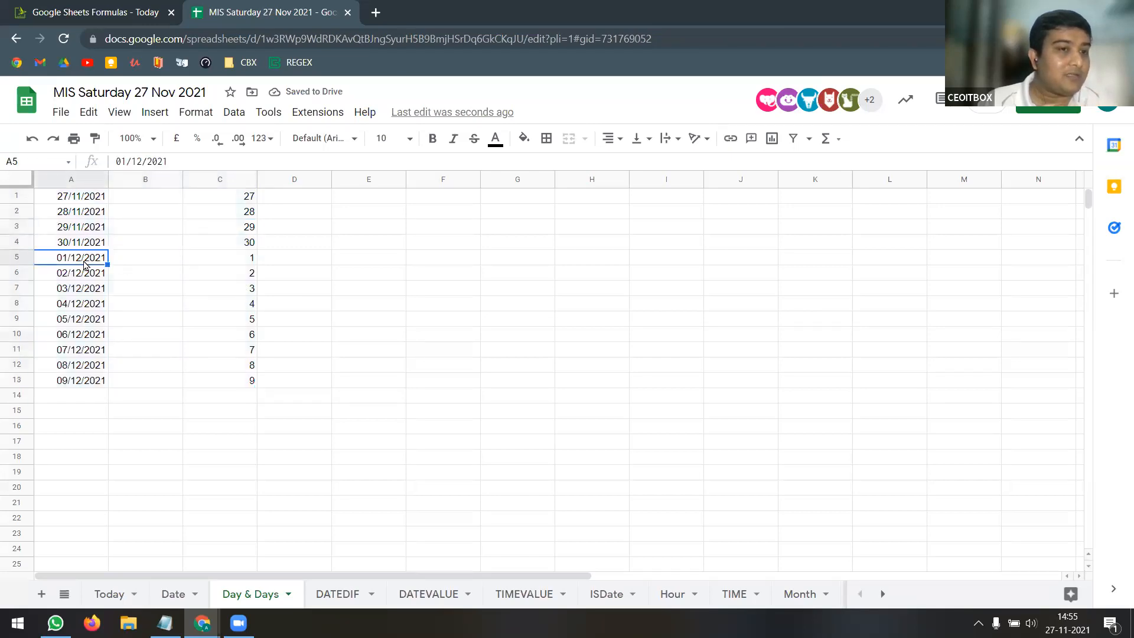
{"action": "left_click", "coordinate": [239, 261]}
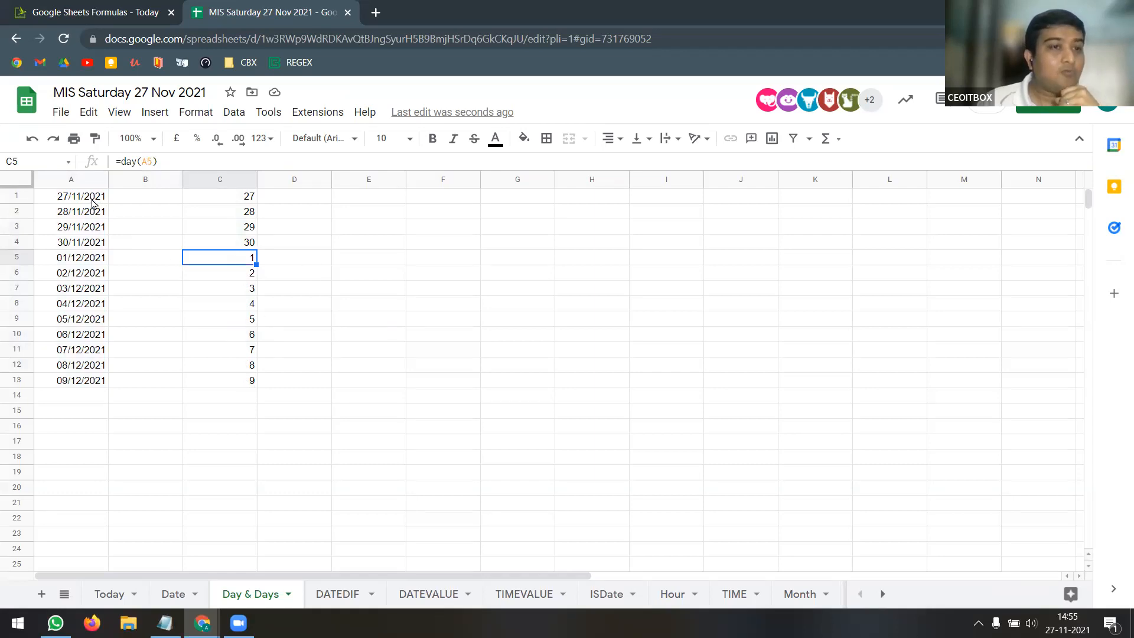
Copy the date 02/12/2021 from A6 into B1 and fill consecutive dates down to B13
{"action": "left_click", "coordinate": [87, 272]}
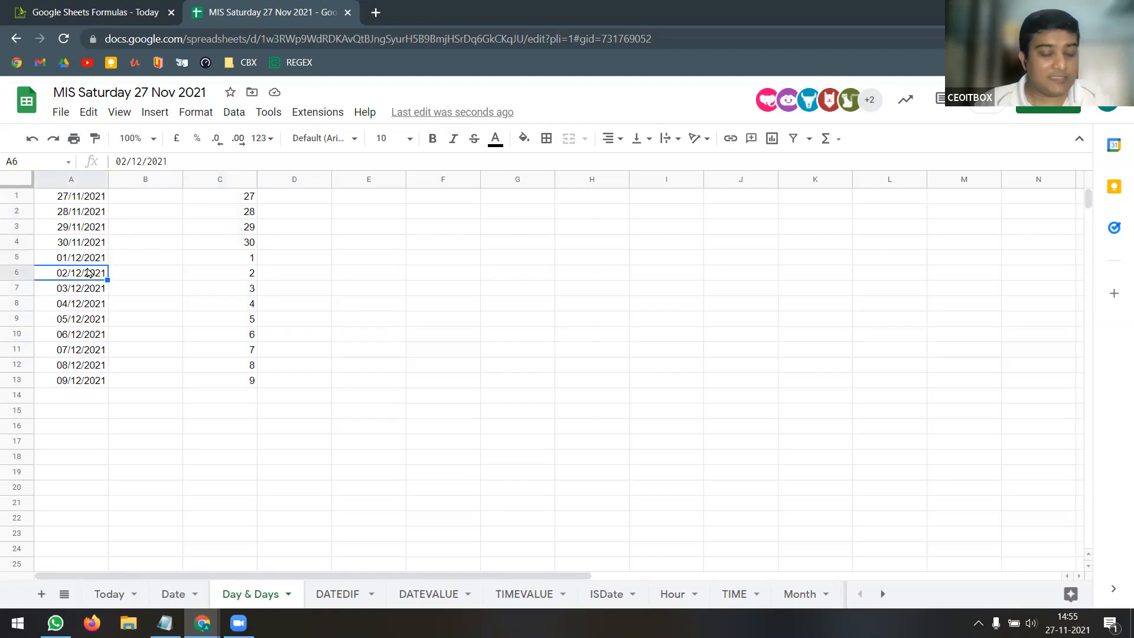
{"action": "key", "text": "ctrl+c"}
{"action": "left_click", "coordinate": [126, 200]}
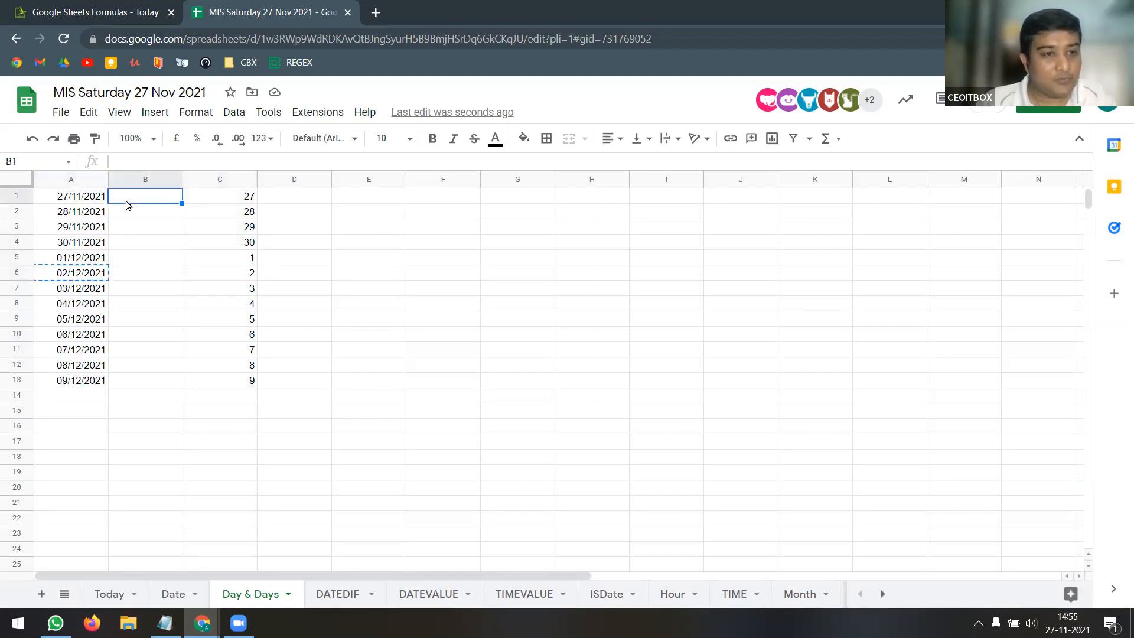
{"action": "key", "text": "ctrl+v"}
{"action": "left_click_drag", "start_coordinate": [182, 204], "coordinate": [179, 388]}
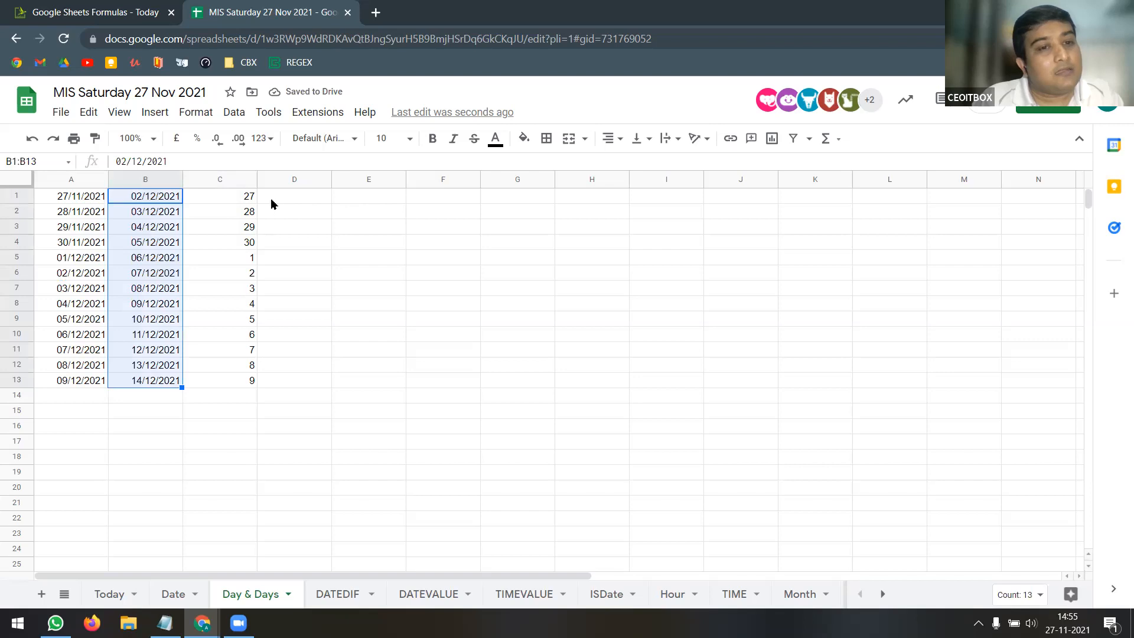
Insert a blank row above row 1 and add the headings DAY in C1 and DAYS in D1
{"action": "left_click", "coordinate": [16, 195]}
{"action": "right_click", "coordinate": [16, 195]}
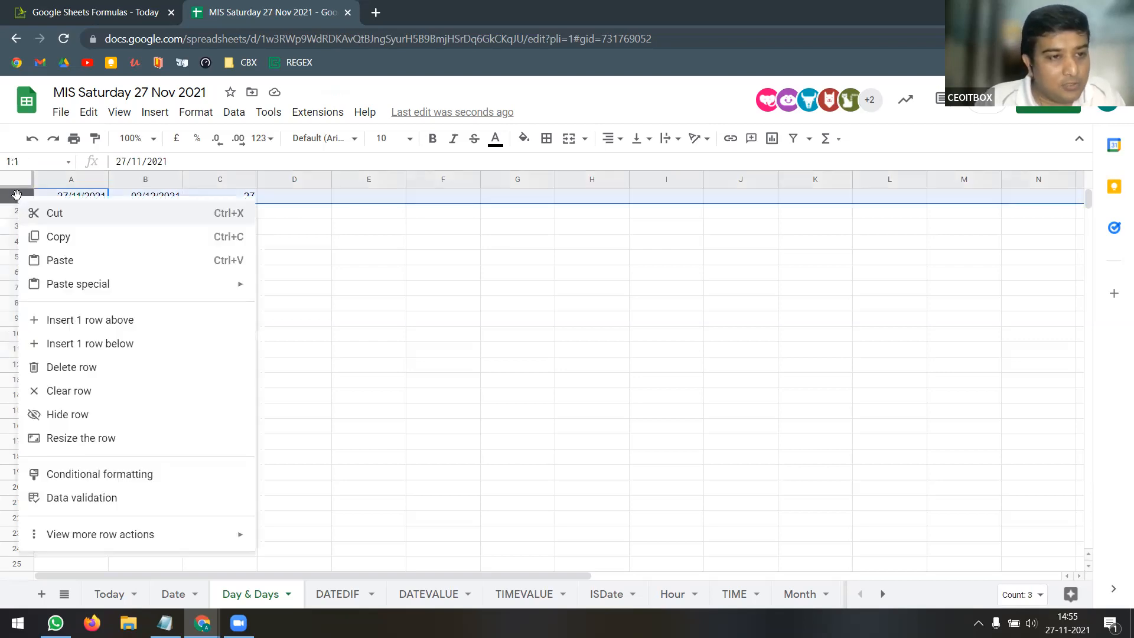
{"action": "left_click", "coordinate": [85, 322]}
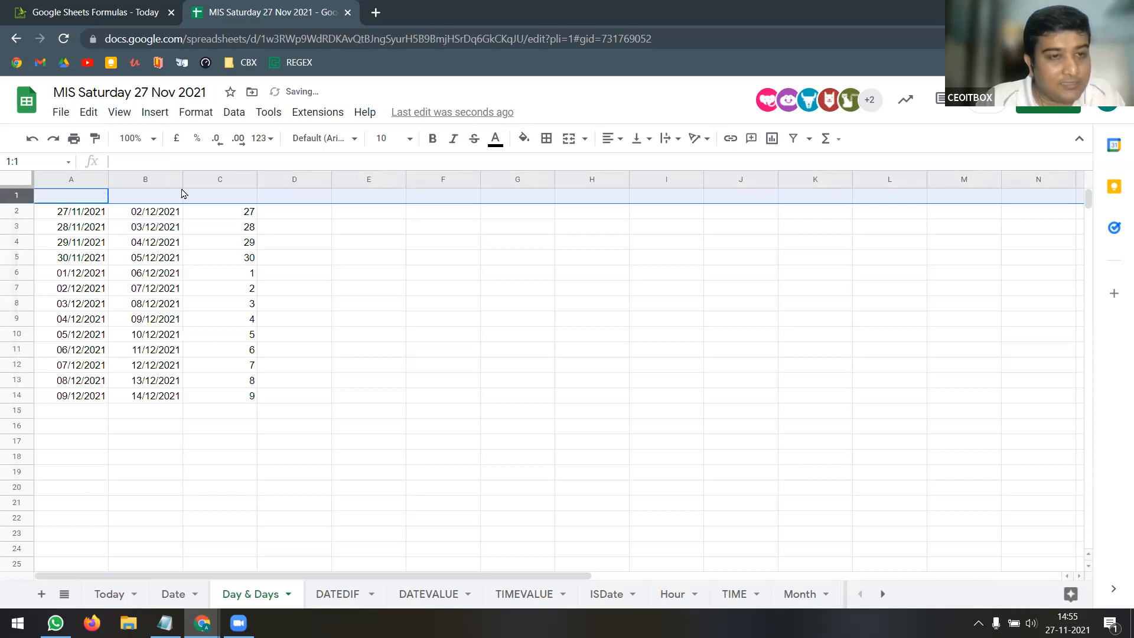
{"action": "left_click", "coordinate": [225, 199]}
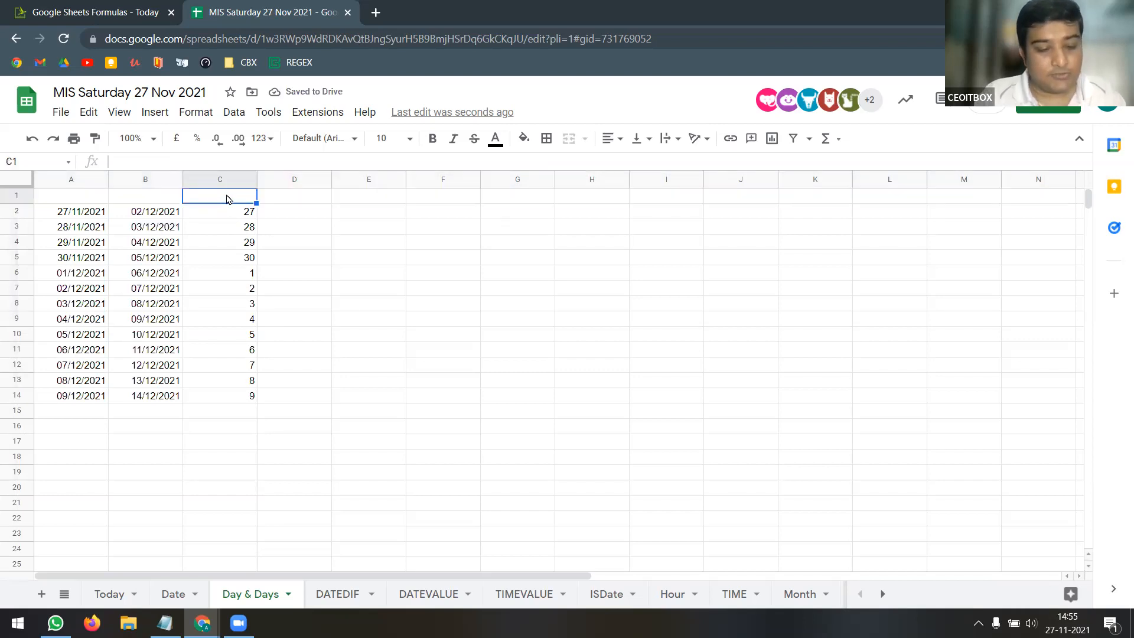
{"action": "type", "text": "DAY"}
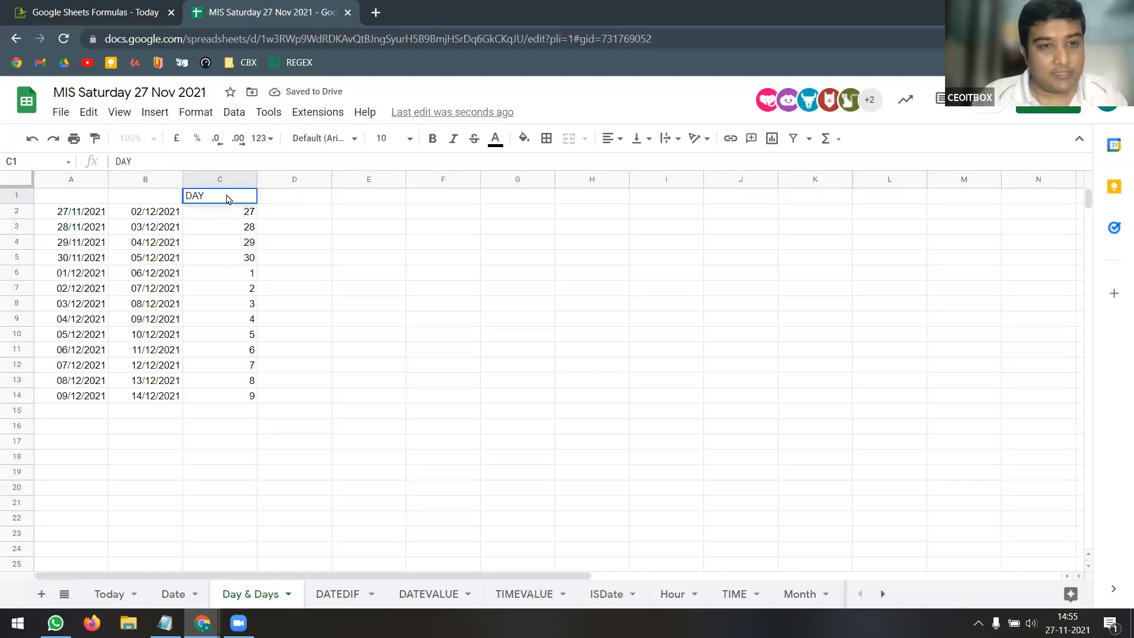
{"action": "key", "text": "Tab"}
{"action": "type", "text": "DAYS"}
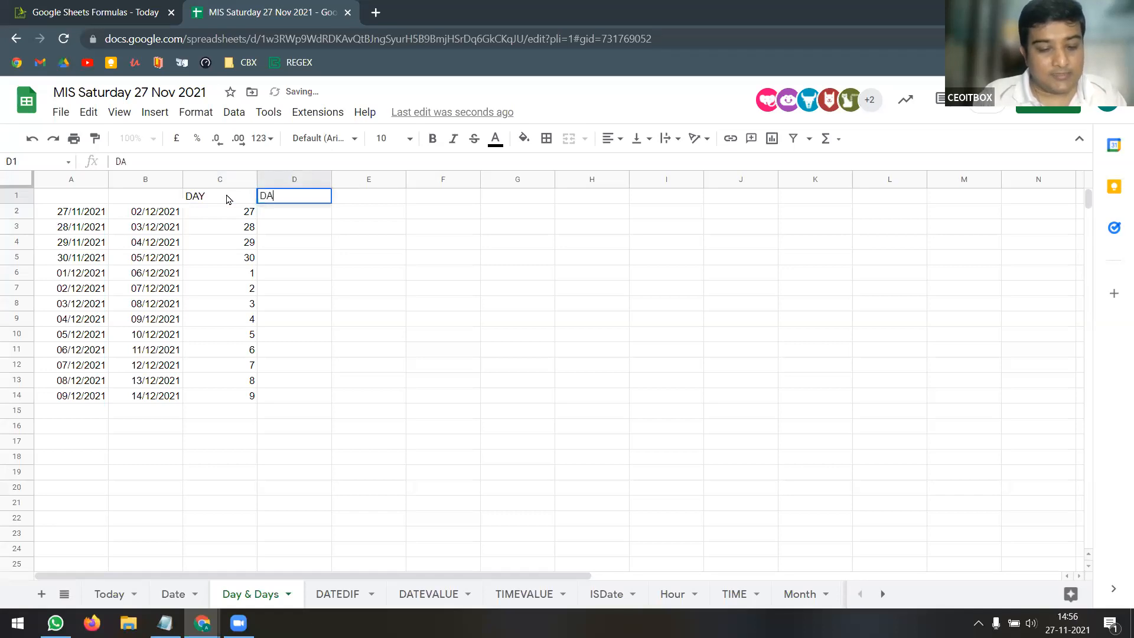
{"action": "key", "text": "Return"}
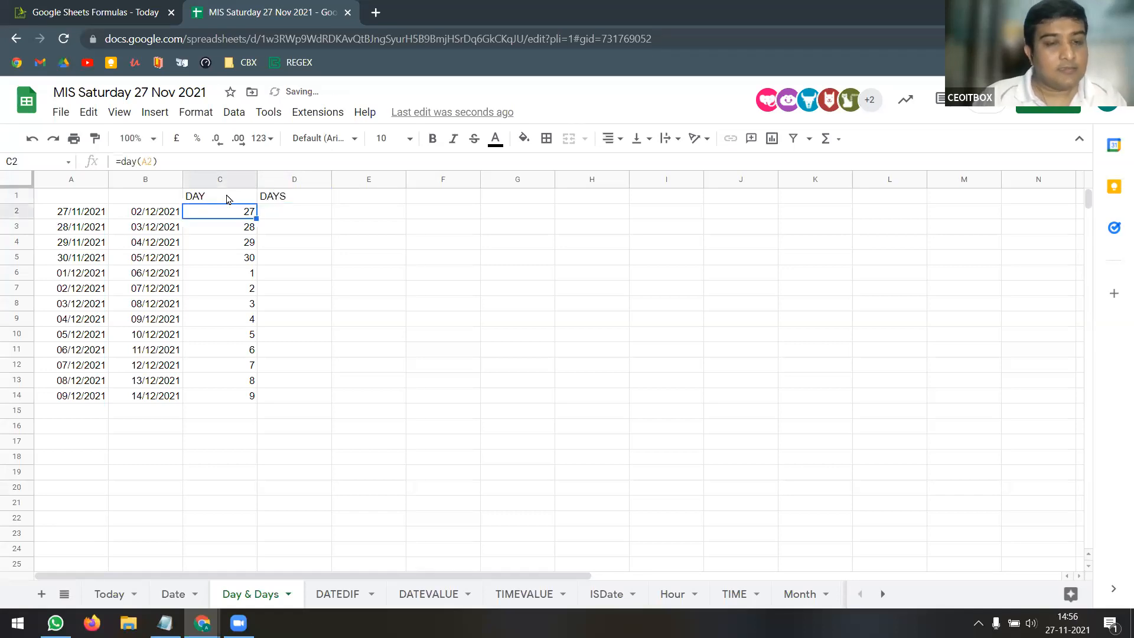
Calculate the difference between the two row 2 dates in D2 by plain subtraction with =B2-A2
{"action": "left_click", "coordinate": [312, 211]}
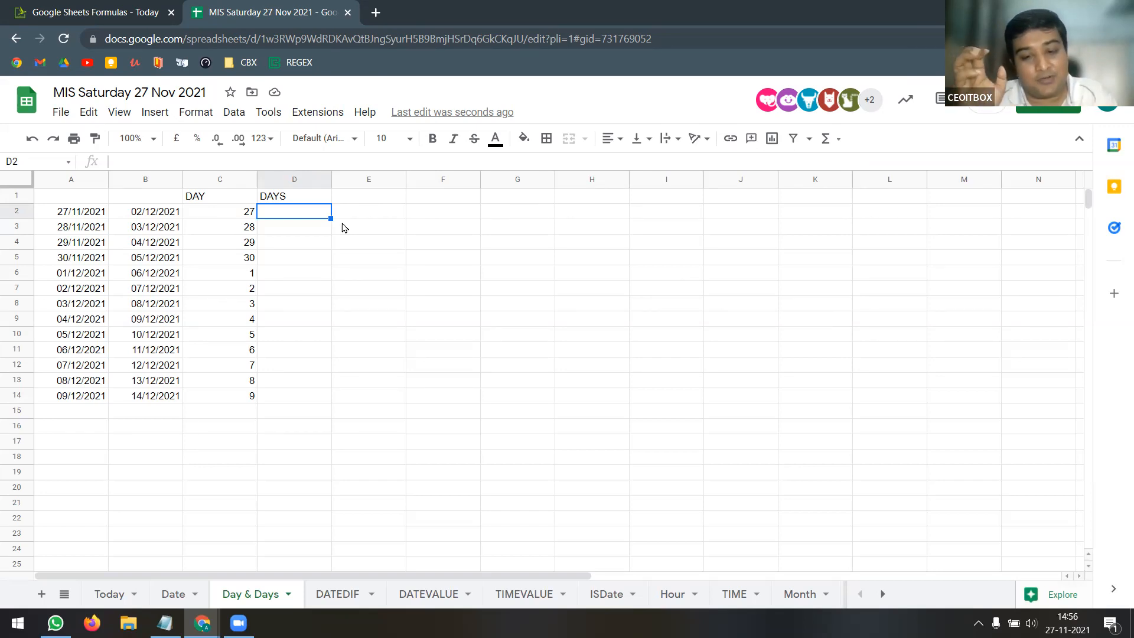
{"action": "left_click", "coordinate": [343, 593]}
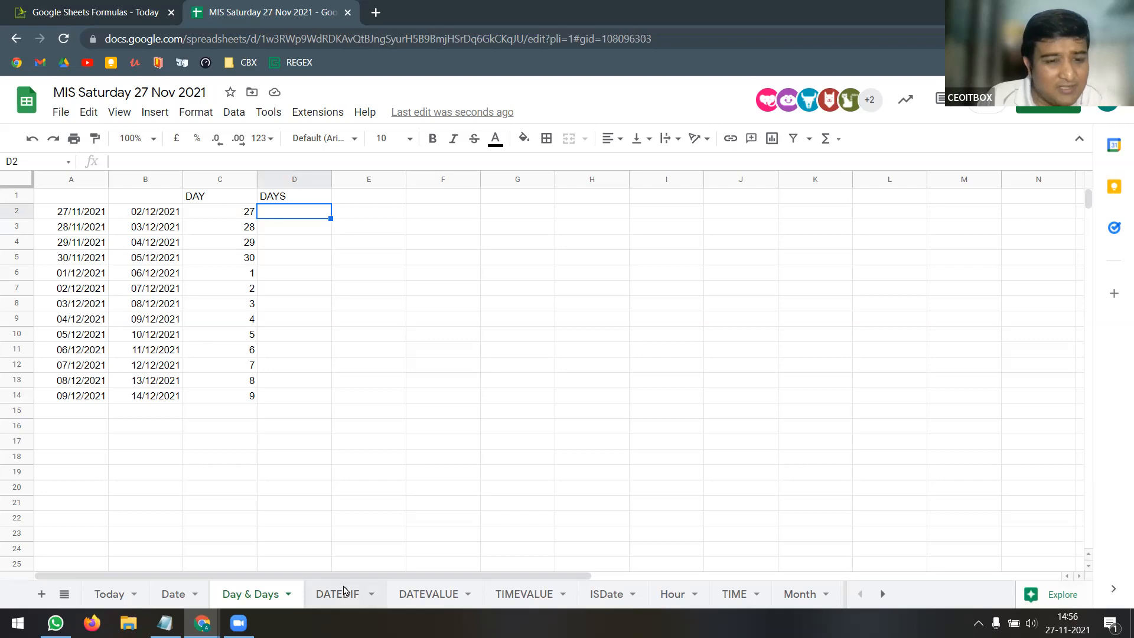
{"action": "left_click", "coordinate": [219, 315]}
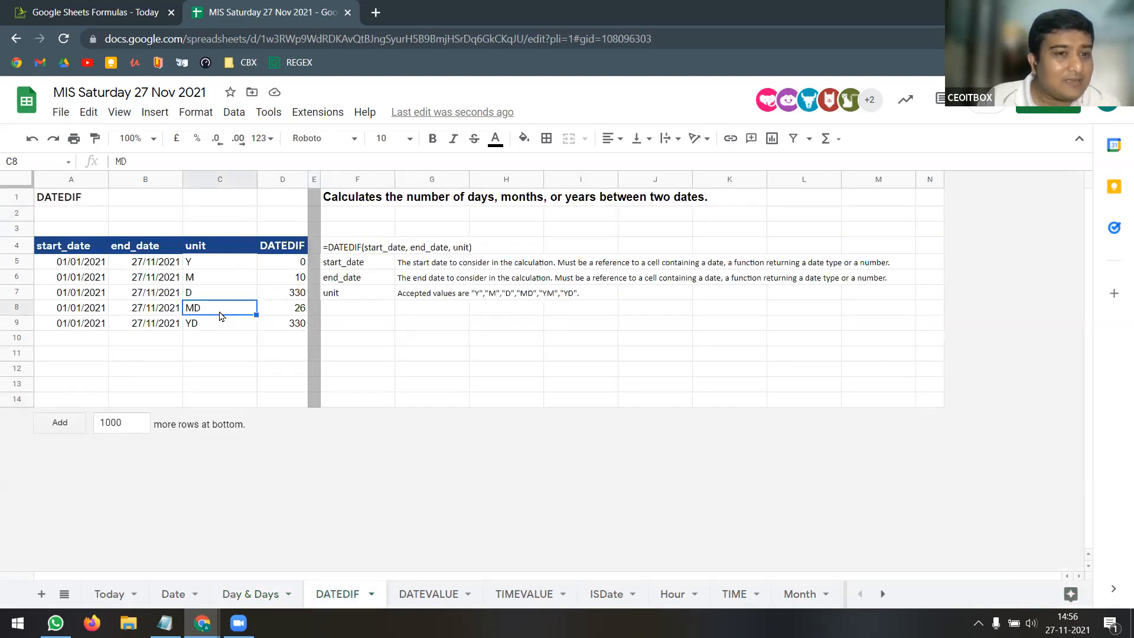
{"action": "left_click", "coordinate": [267, 589]}
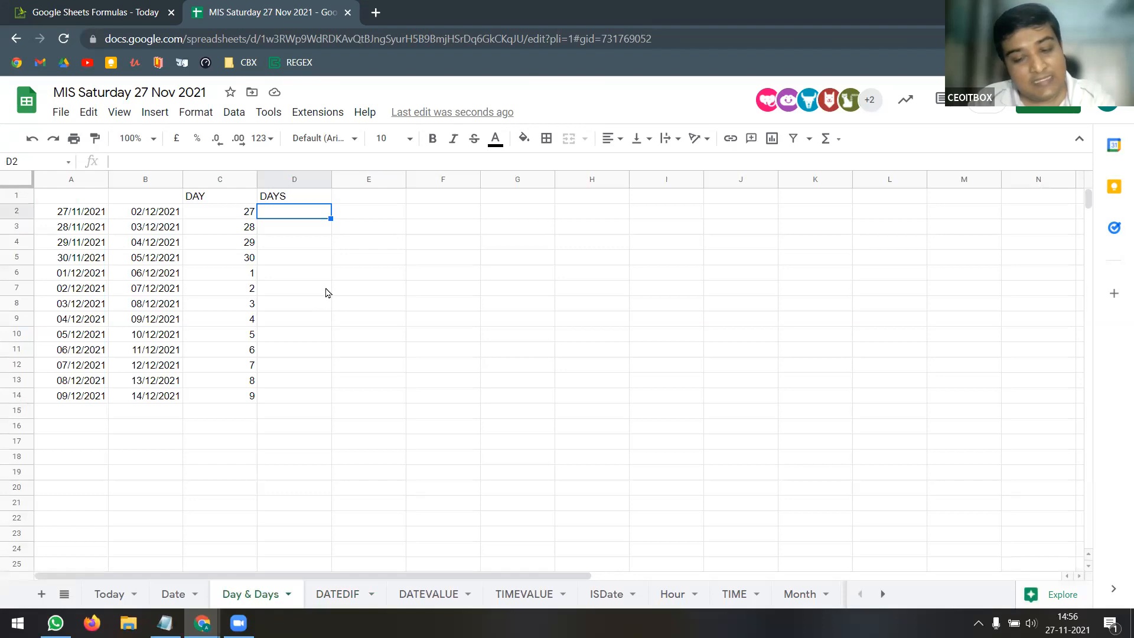
{"action": "type", "text": "="}
{"action": "left_click", "coordinate": [172, 217]}
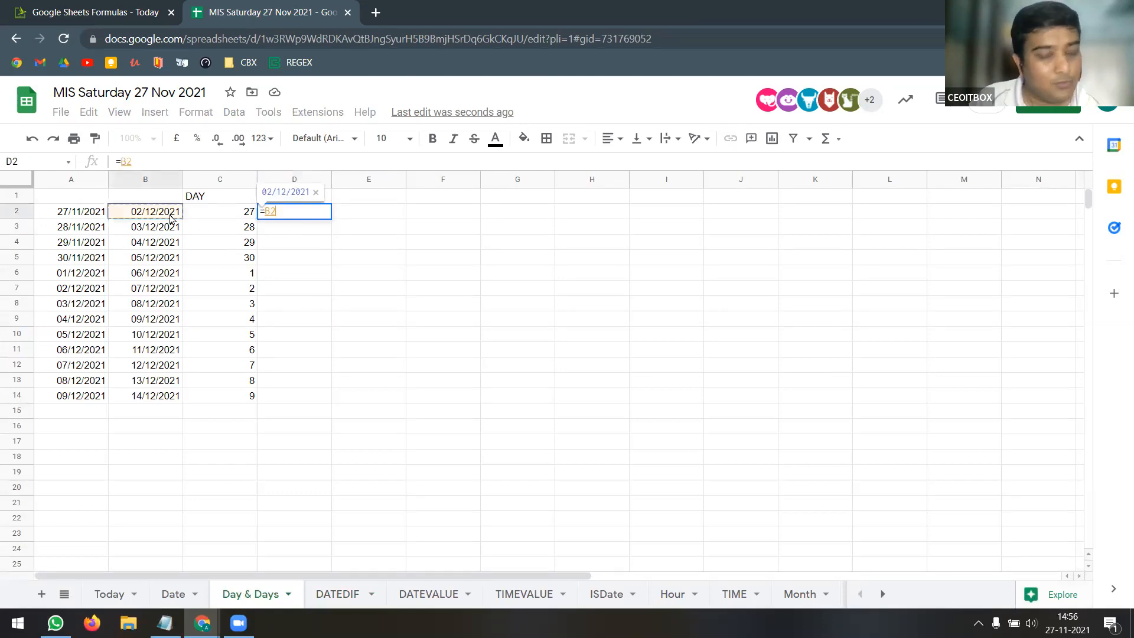
{"action": "type", "text": "-"}
{"action": "left_click", "coordinate": [86, 217]}
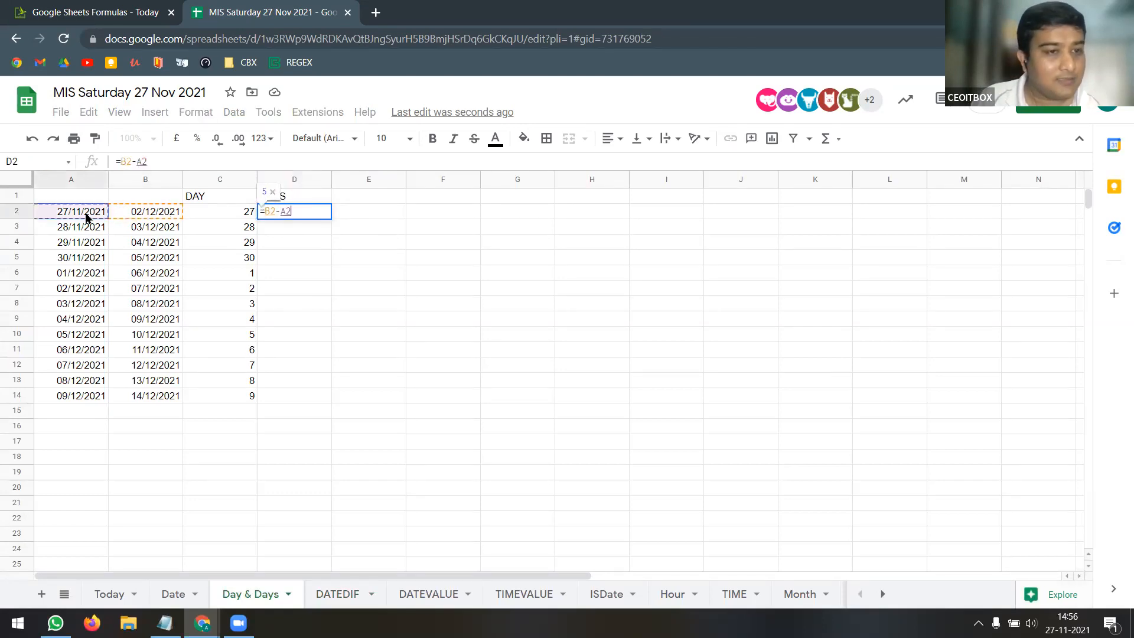
{"action": "key", "text": "Return"}
Replace the subtraction in D2 with =days(B2,A2) and fill the formula down to D14
{"action": "left_click", "coordinate": [308, 216]}
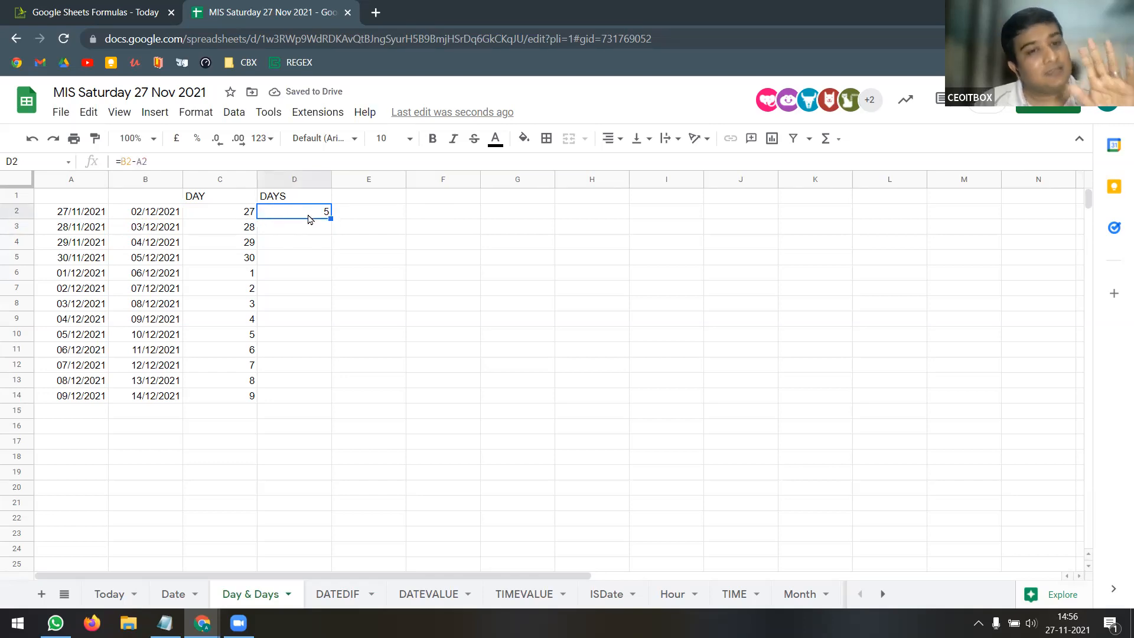
{"action": "type", "text": "="}
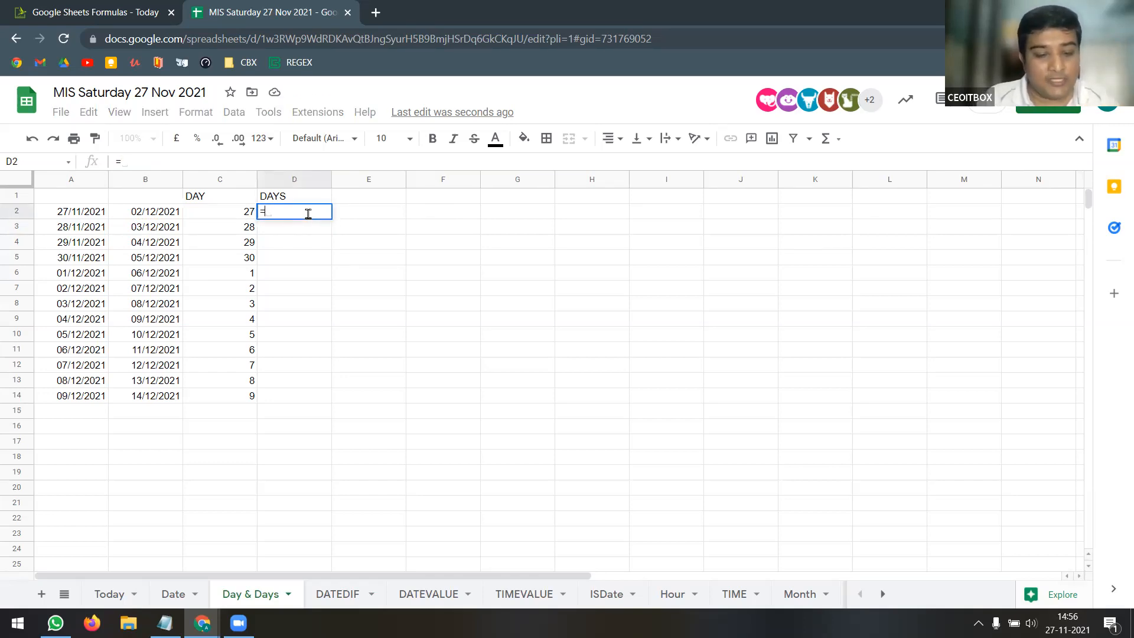
{"action": "type", "text": "days("}
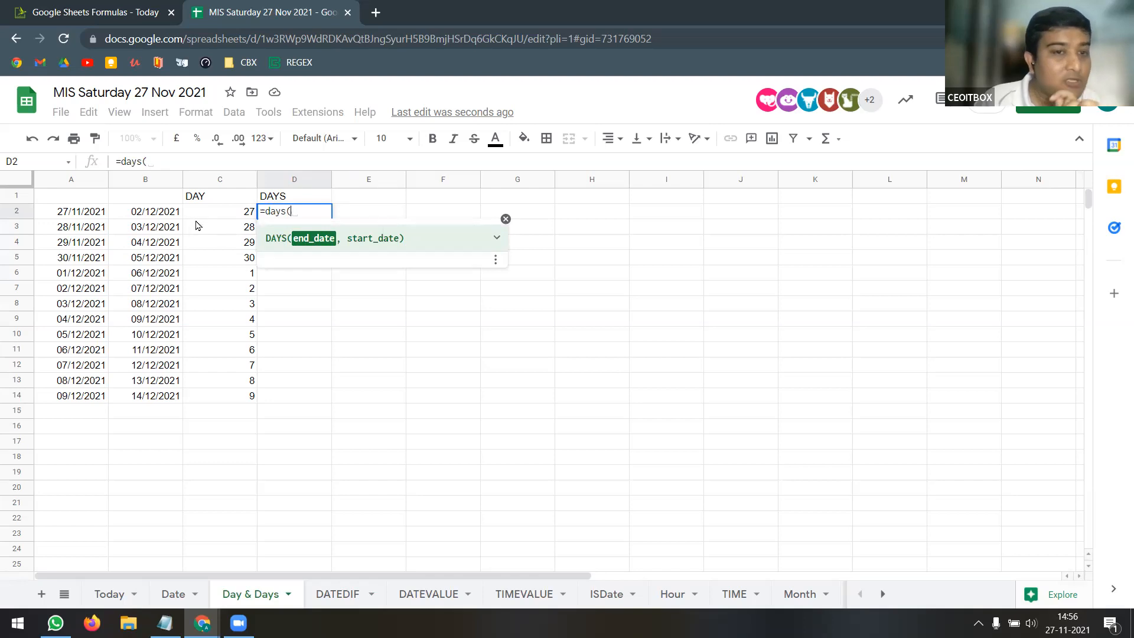
{"action": "left_click", "coordinate": [165, 218]}
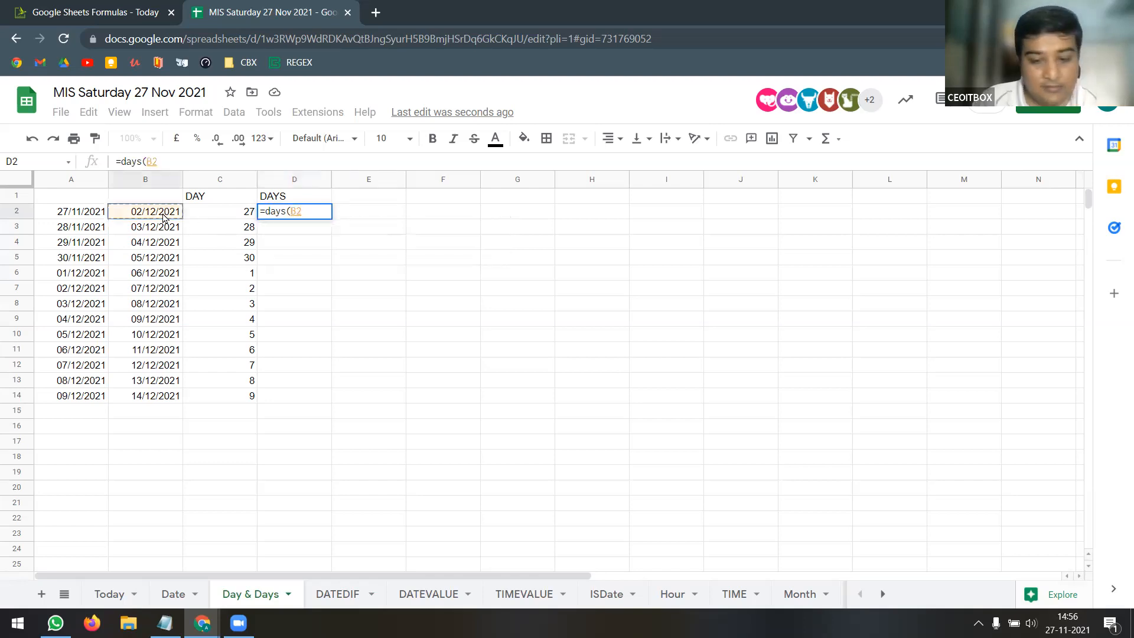
{"action": "type", "text": ","}
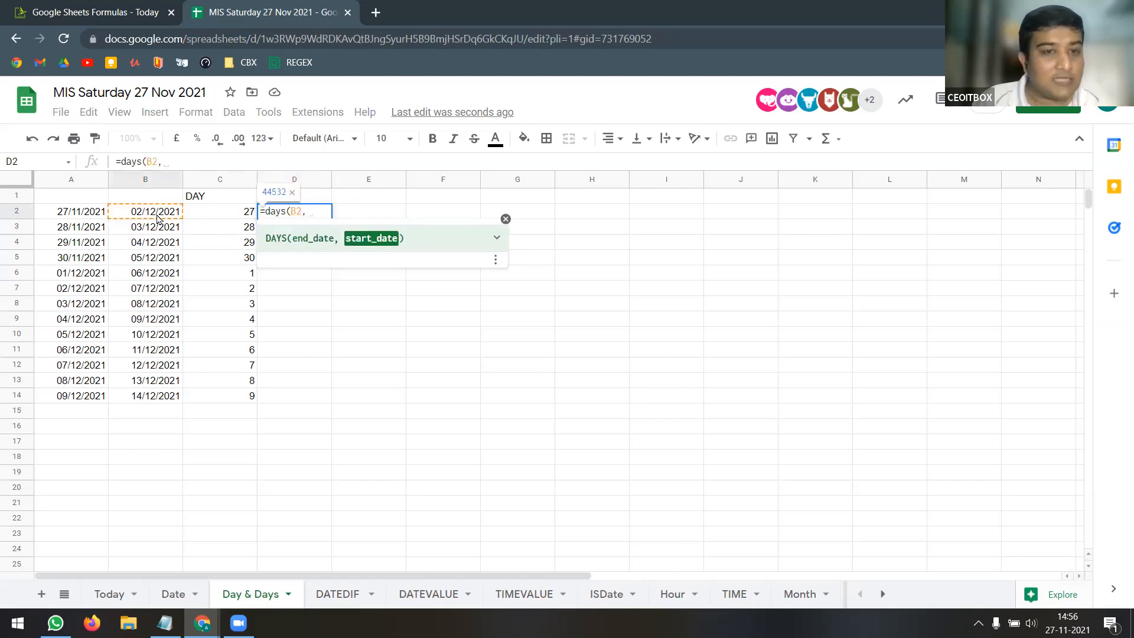
{"action": "left_click", "coordinate": [78, 216]}
{"action": "key", "text": "Return"}
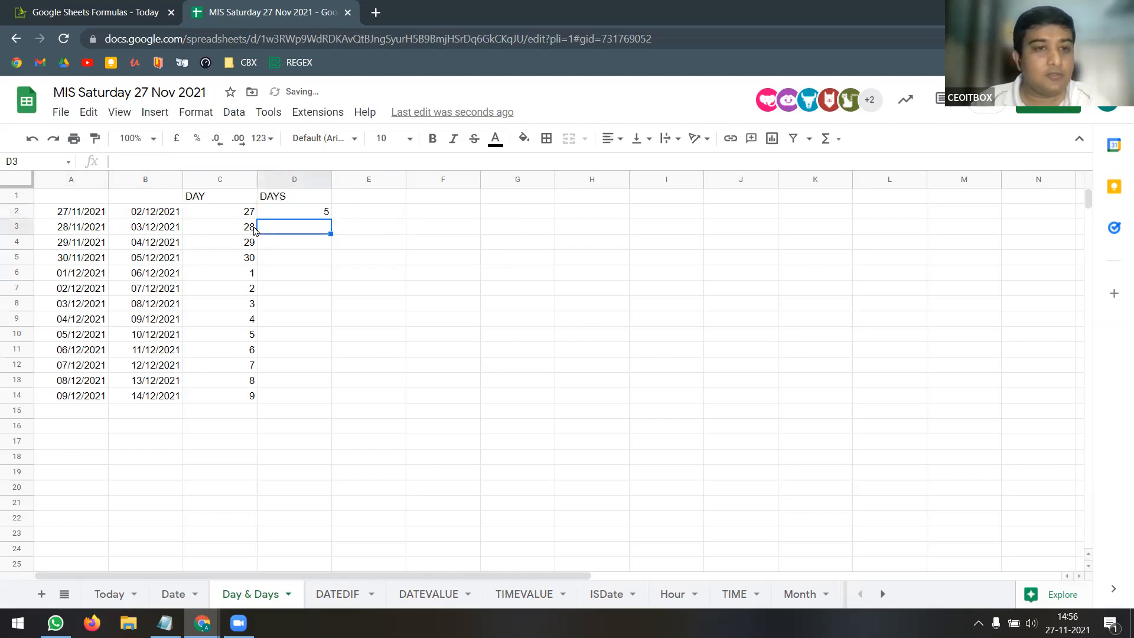
{"action": "left_click", "coordinate": [317, 213]}
{"action": "left_click_drag", "start_coordinate": [331, 218], "coordinate": [334, 398]}
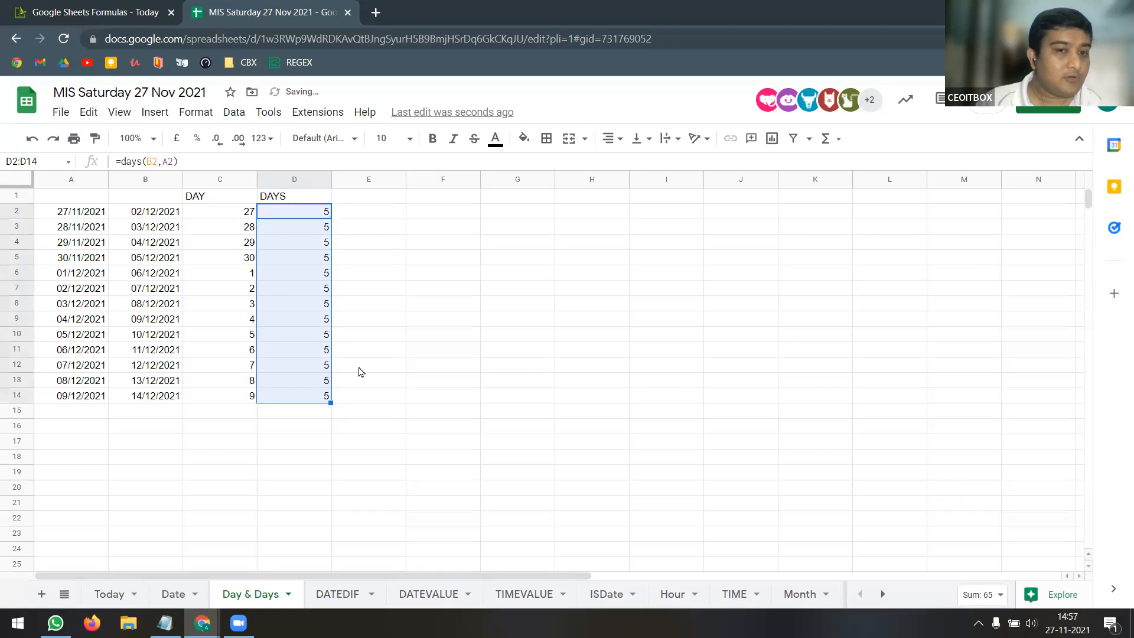
Change the end date in B7 to 17/12/2021 using the date picker
{"action": "double_click", "coordinate": [164, 294]}
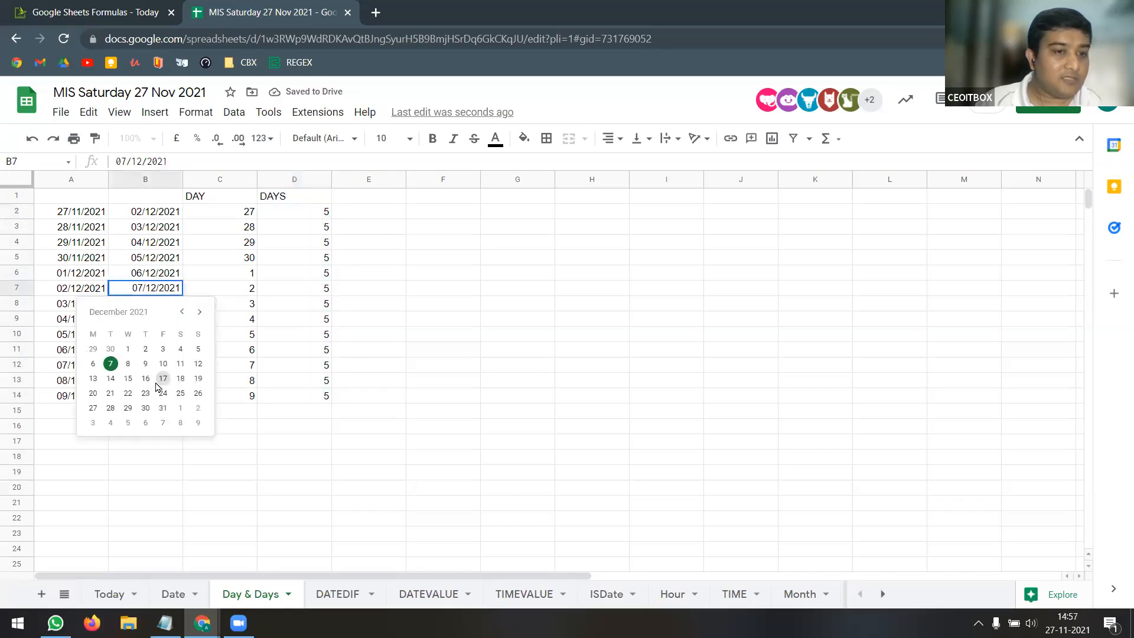
{"action": "left_click", "coordinate": [158, 381]}
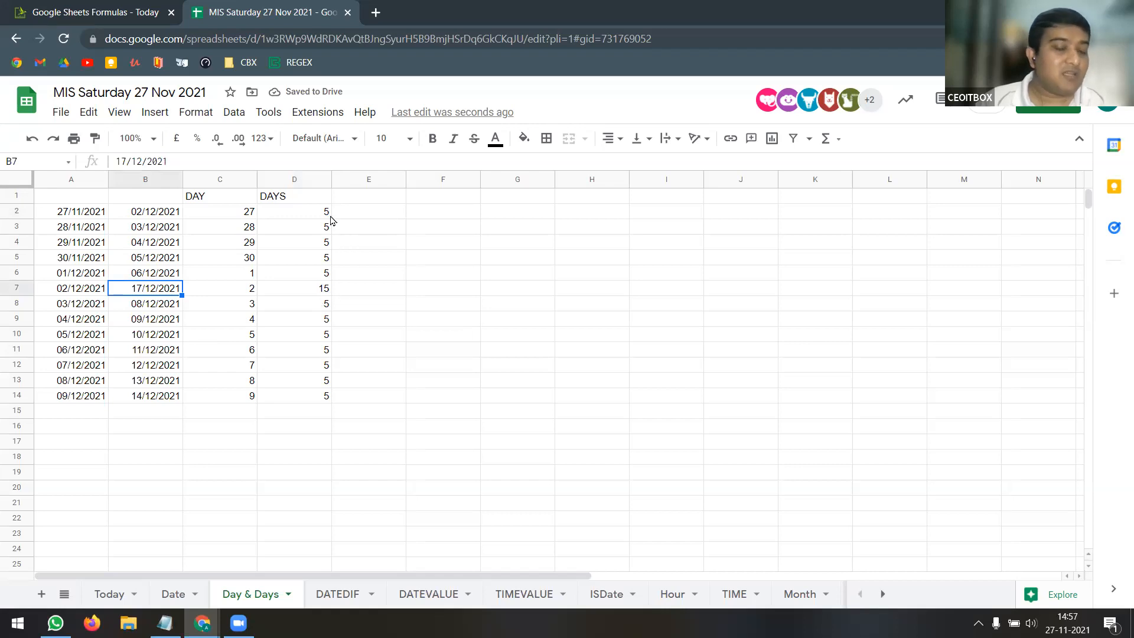
Calculate the row 2 date difference in E2 with =B2-A2 and accept the suggested autofill down to E14
{"action": "left_click", "coordinate": [384, 215]}
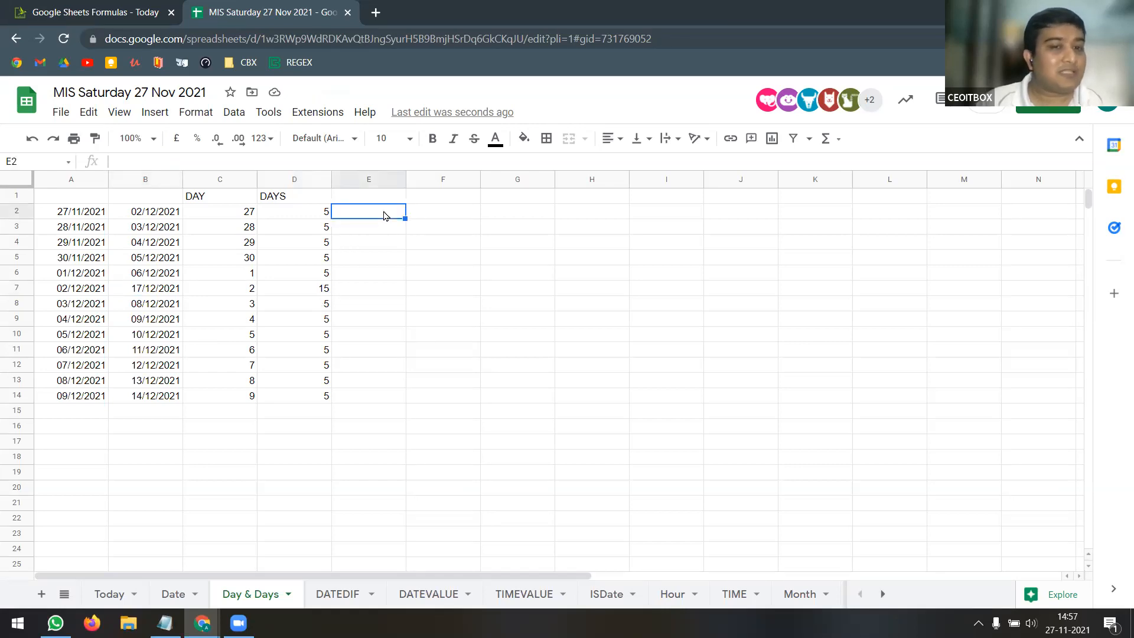
{"action": "type", "text": "="}
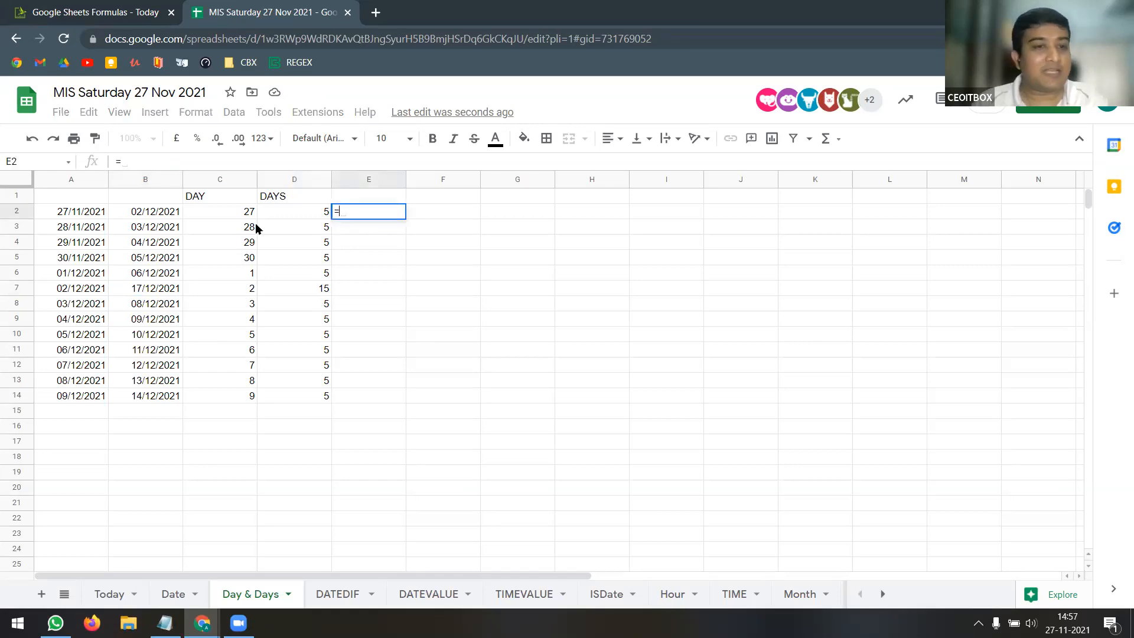
{"action": "left_click", "coordinate": [158, 217]}
{"action": "type", "text": "-"}
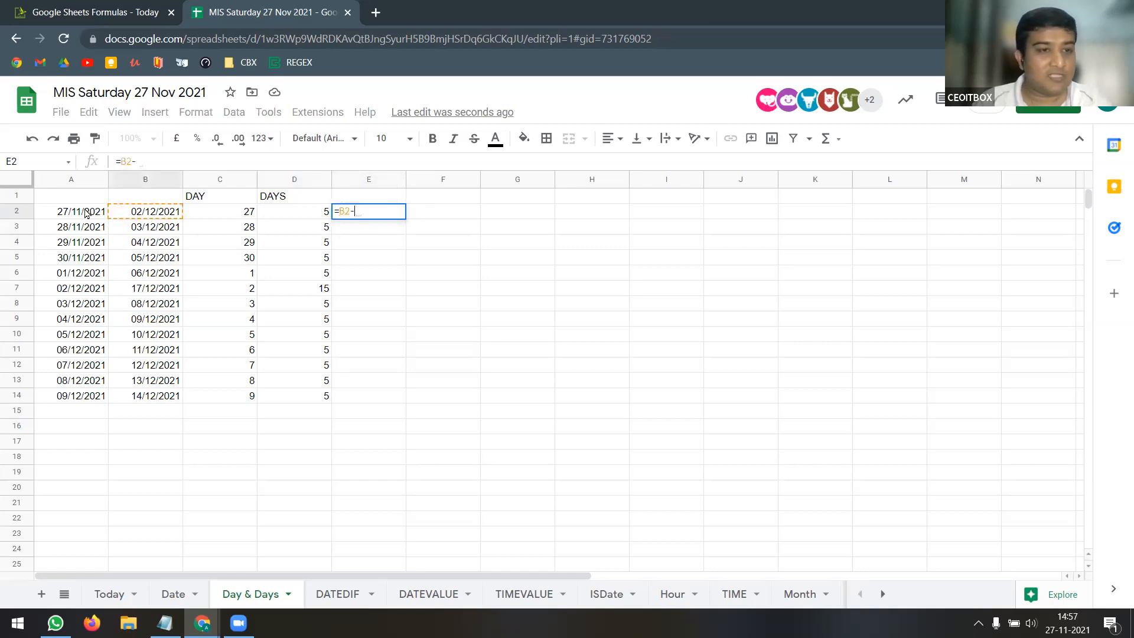
{"action": "left_click", "coordinate": [89, 216]}
{"action": "key", "text": "Return"}
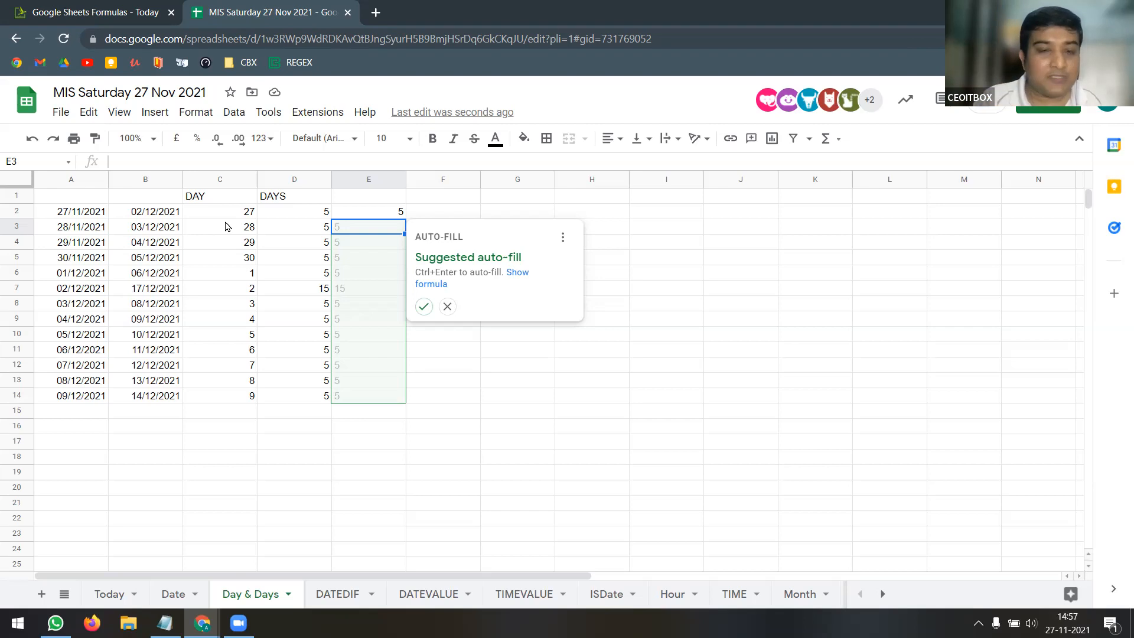
{"action": "key", "text": "ctrl+Return"}
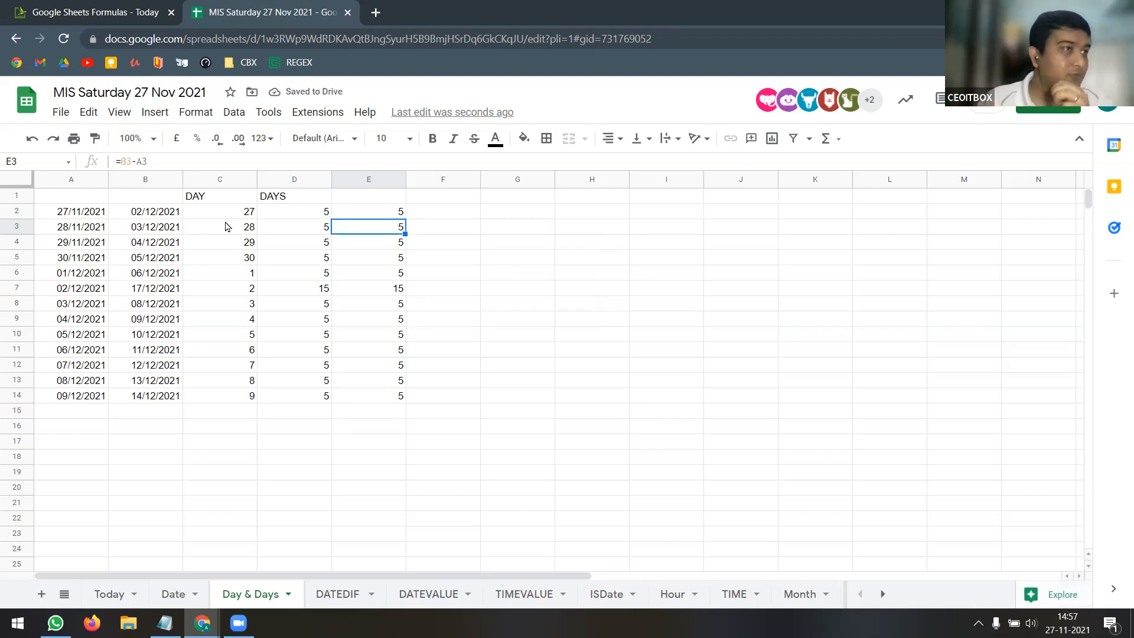
Go to the DATEDIF sheet and examine the formula in D5 and the unit codes in C5:C9
{"action": "left_click", "coordinate": [359, 594]}
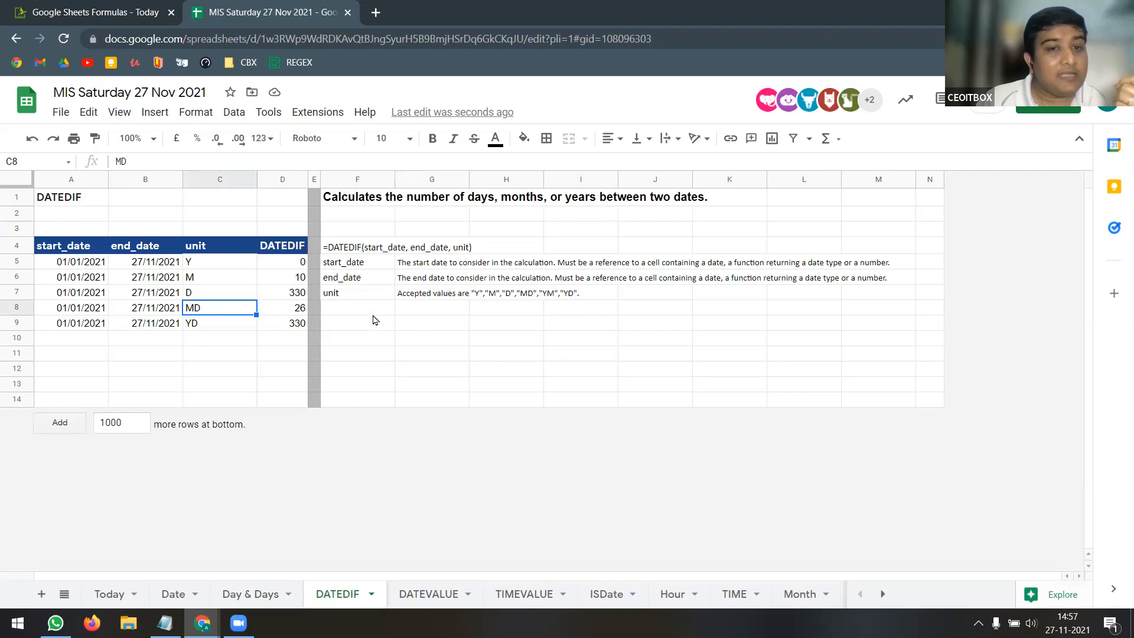
{"action": "left_click", "coordinate": [282, 269]}
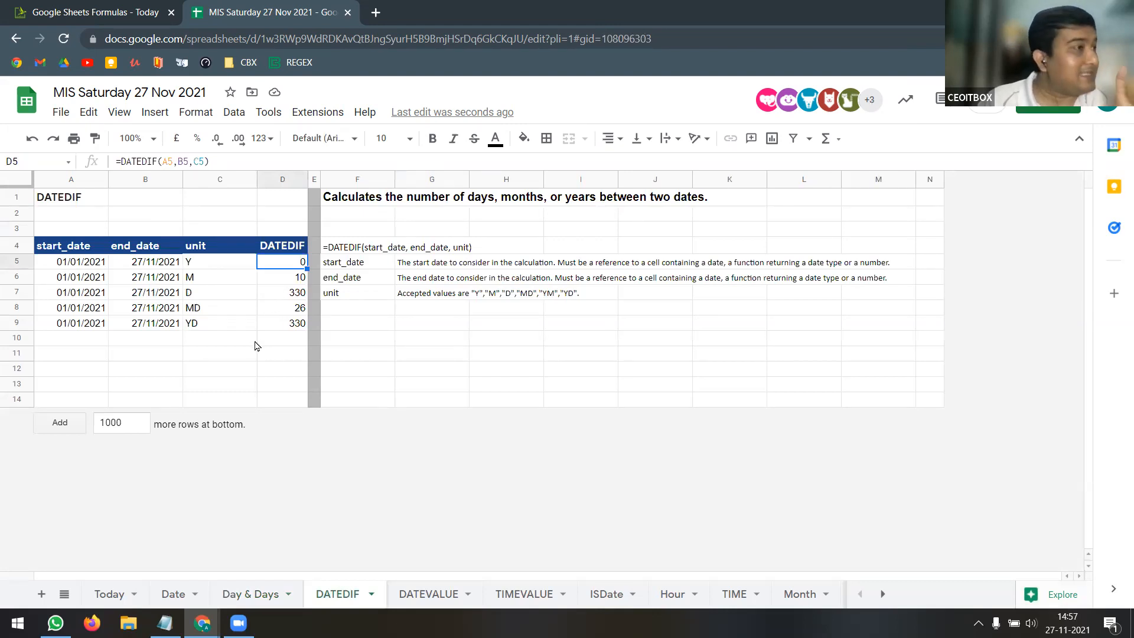
{"action": "left_click", "coordinate": [210, 265]}
{"action": "left_click", "coordinate": [208, 281]}
{"action": "left_click", "coordinate": [210, 295]}
{"action": "left_click", "coordinate": [212, 311]}
{"action": "left_click", "coordinate": [213, 325]}
{"action": "left_click", "coordinate": [289, 263]}
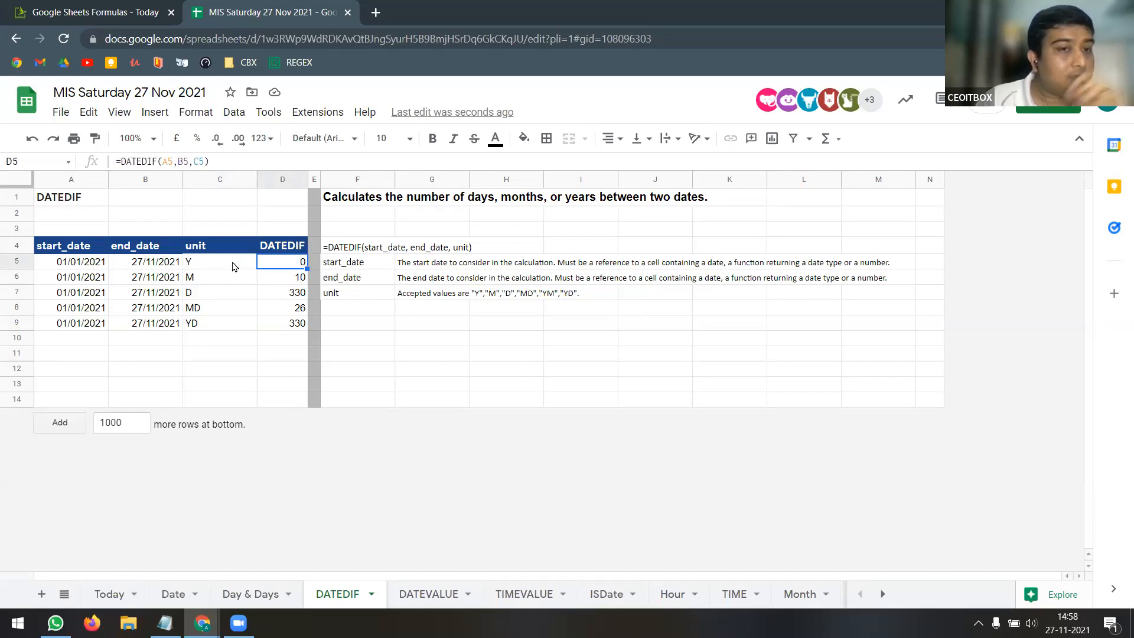
{"action": "left_click_drag", "start_coordinate": [234, 266], "coordinate": [230, 324]}
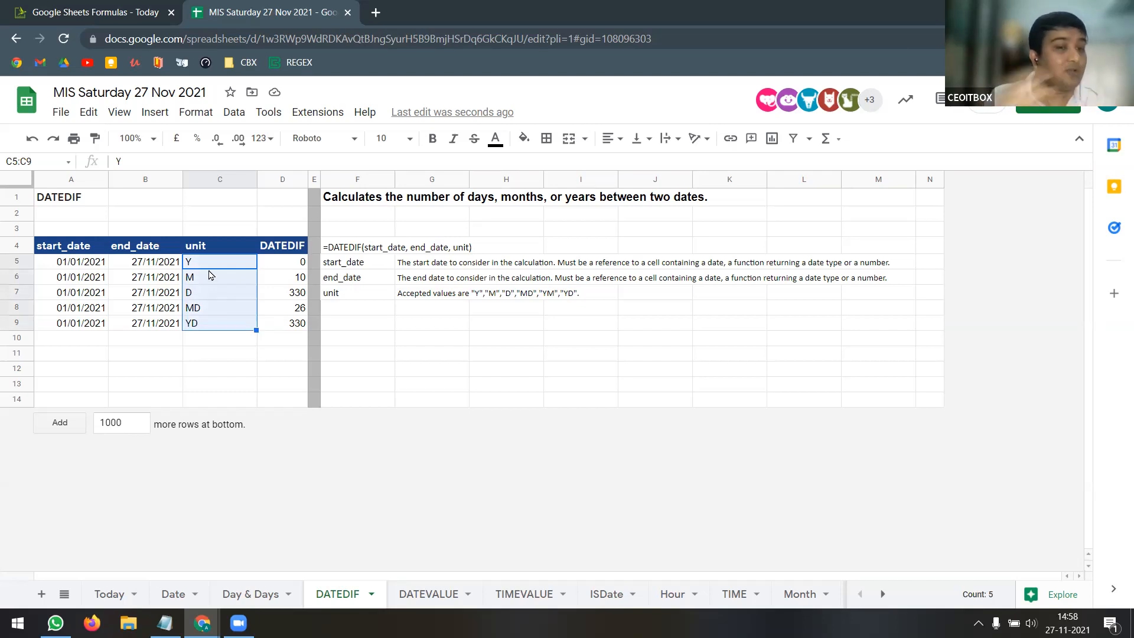
{"action": "left_click", "coordinate": [216, 312]}
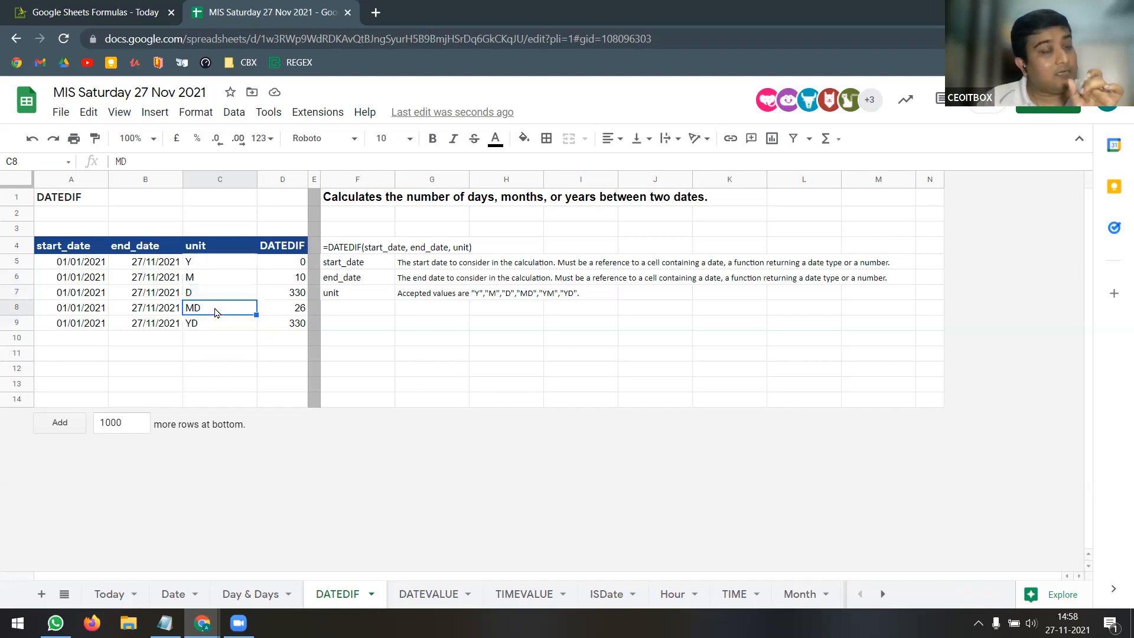
{"action": "left_click", "coordinate": [207, 326]}
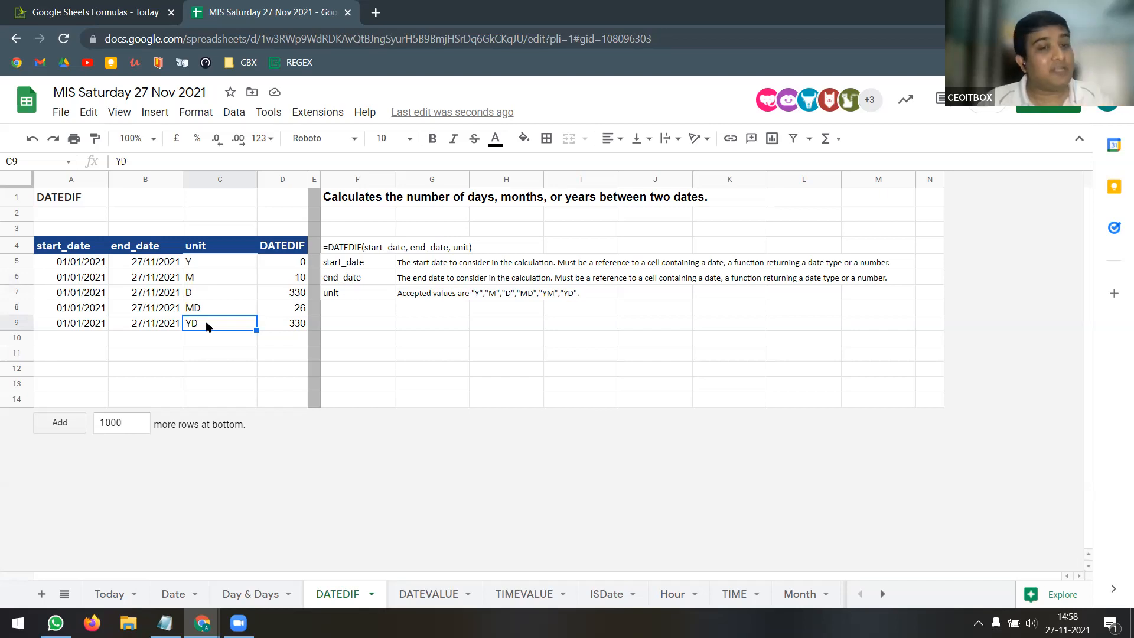
Examine the row 5 start and end dates and compare the DATEDIF results for units Y, M, D and MD
{"action": "left_click", "coordinate": [90, 266]}
{"action": "left_click", "coordinate": [156, 266]}
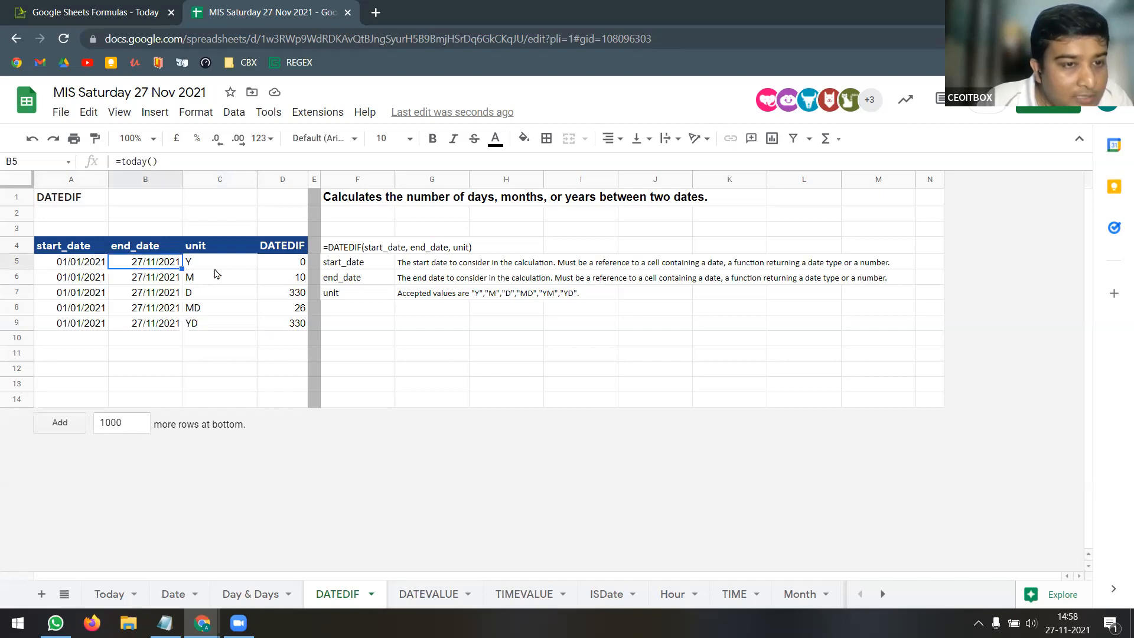
{"action": "left_click", "coordinate": [277, 267]}
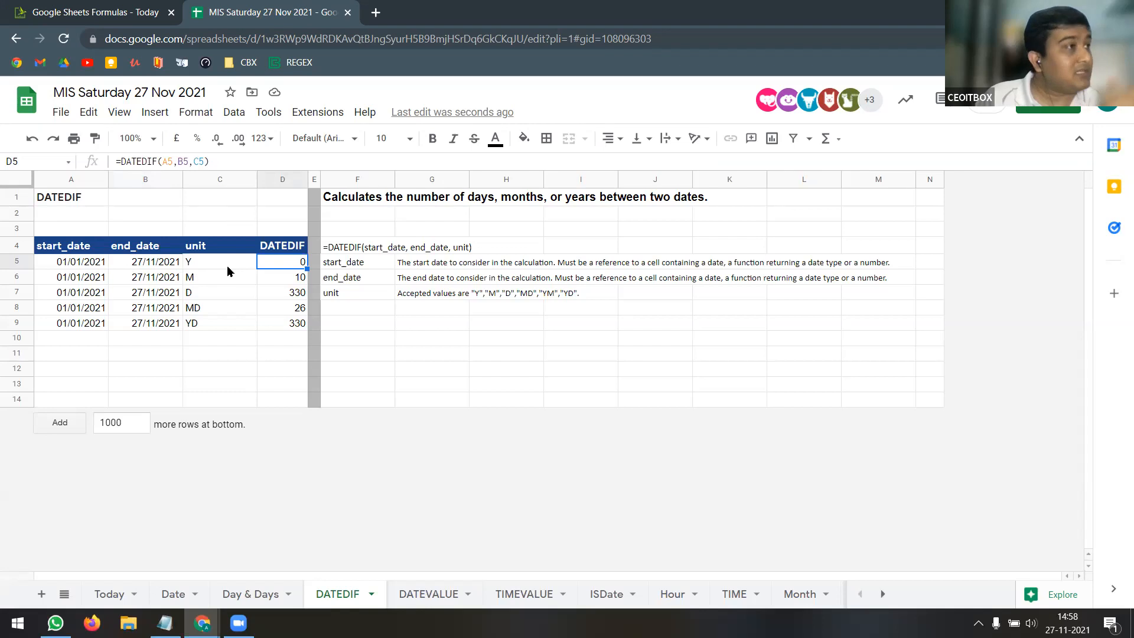
{"action": "left_click", "coordinate": [86, 267]}
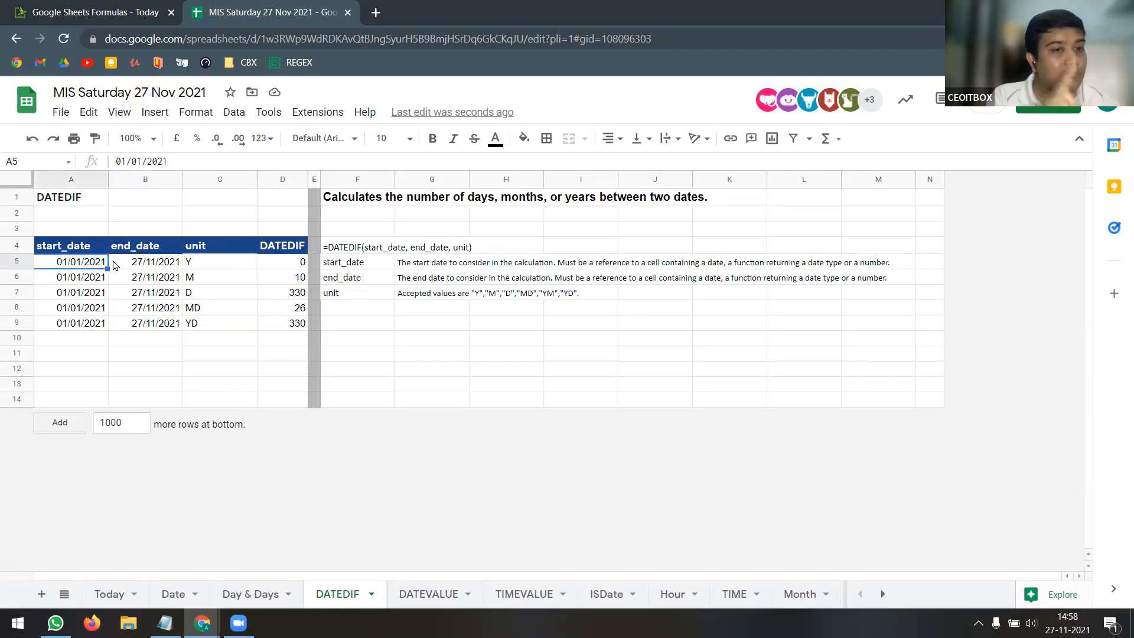
{"action": "left_click", "coordinate": [145, 270]}
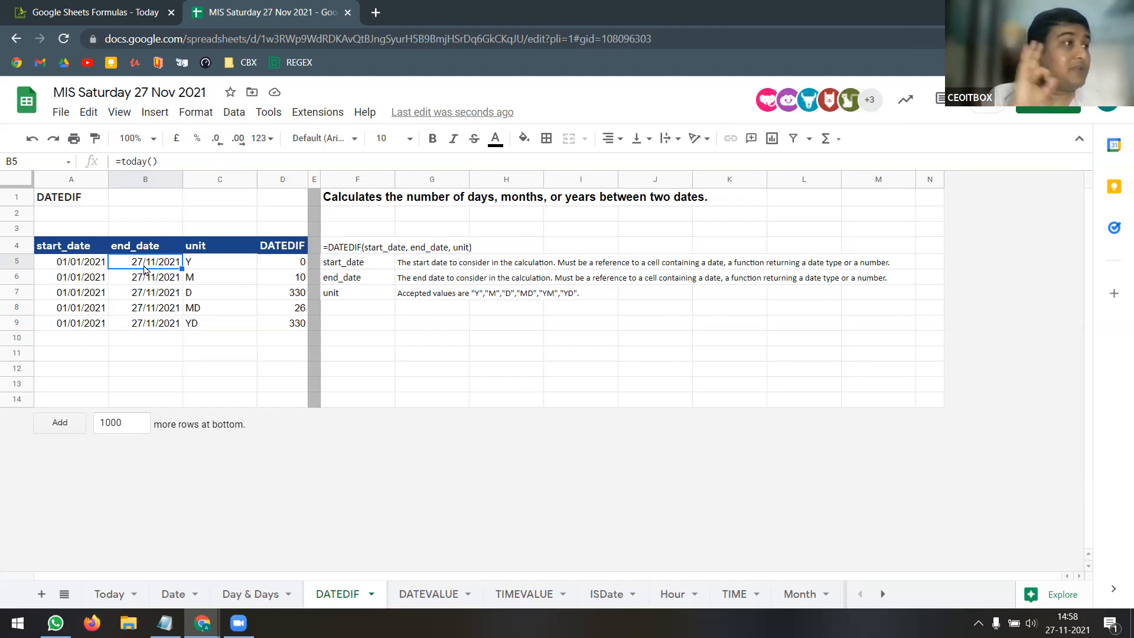
{"action": "left_click", "coordinate": [272, 266]}
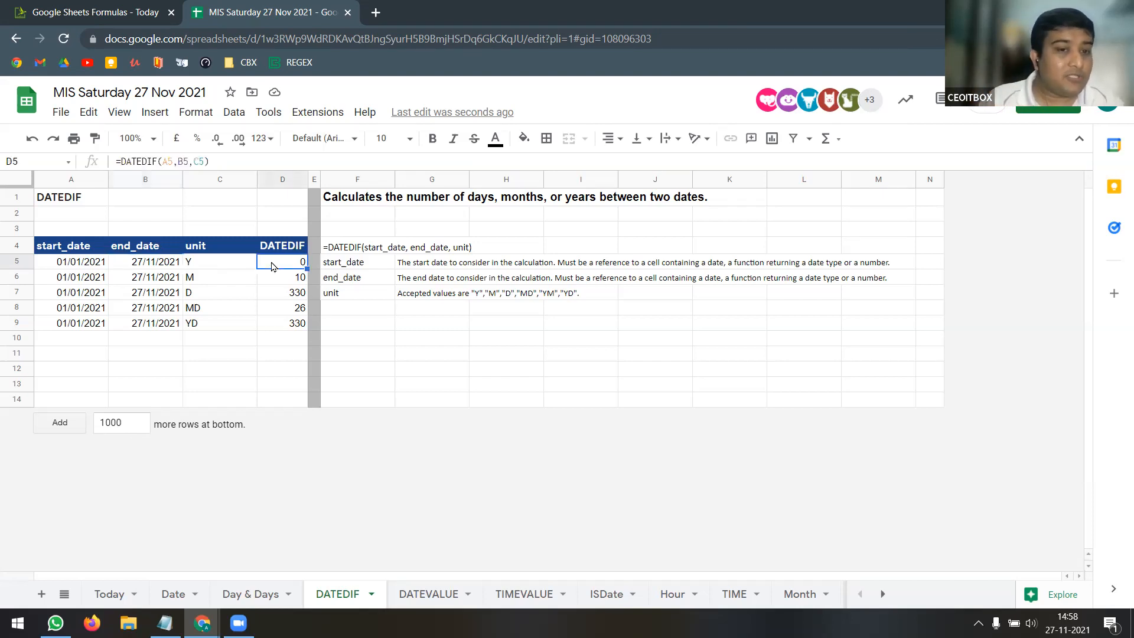
{"action": "left_click", "coordinate": [278, 284]}
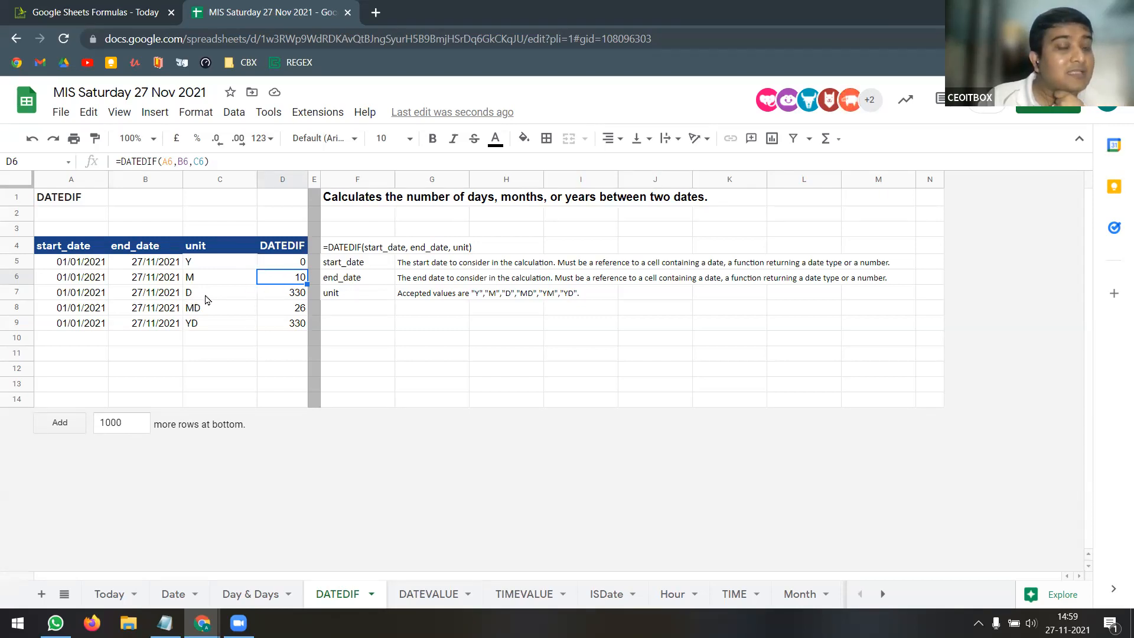
{"action": "left_click", "coordinate": [290, 298]}
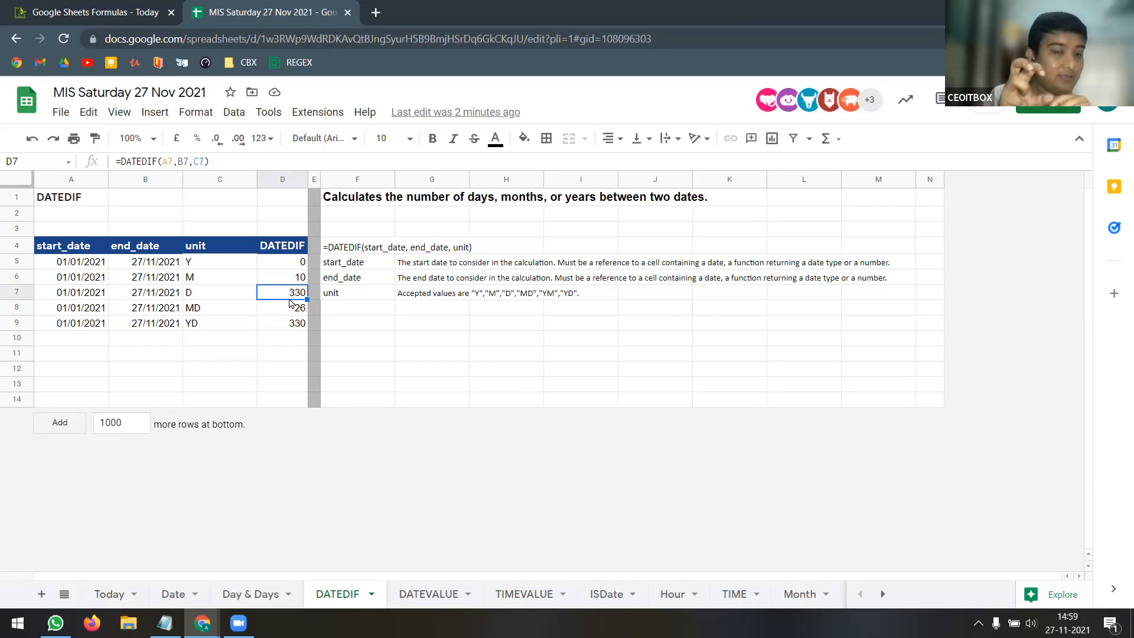
{"action": "left_click", "coordinate": [223, 310]}
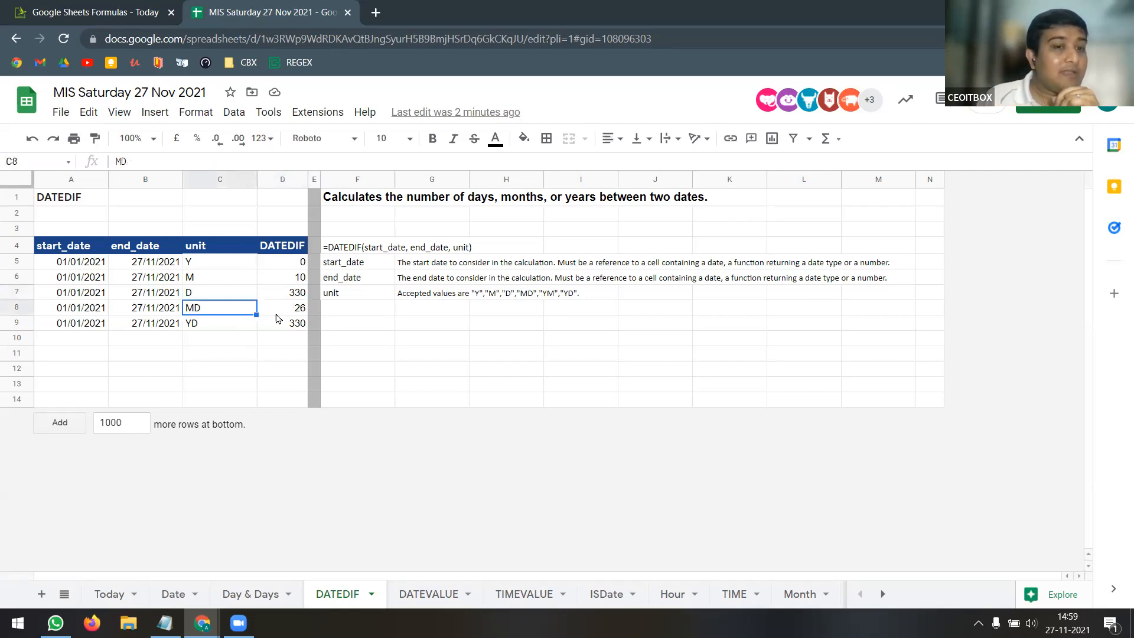
{"action": "left_click", "coordinate": [293, 314]}
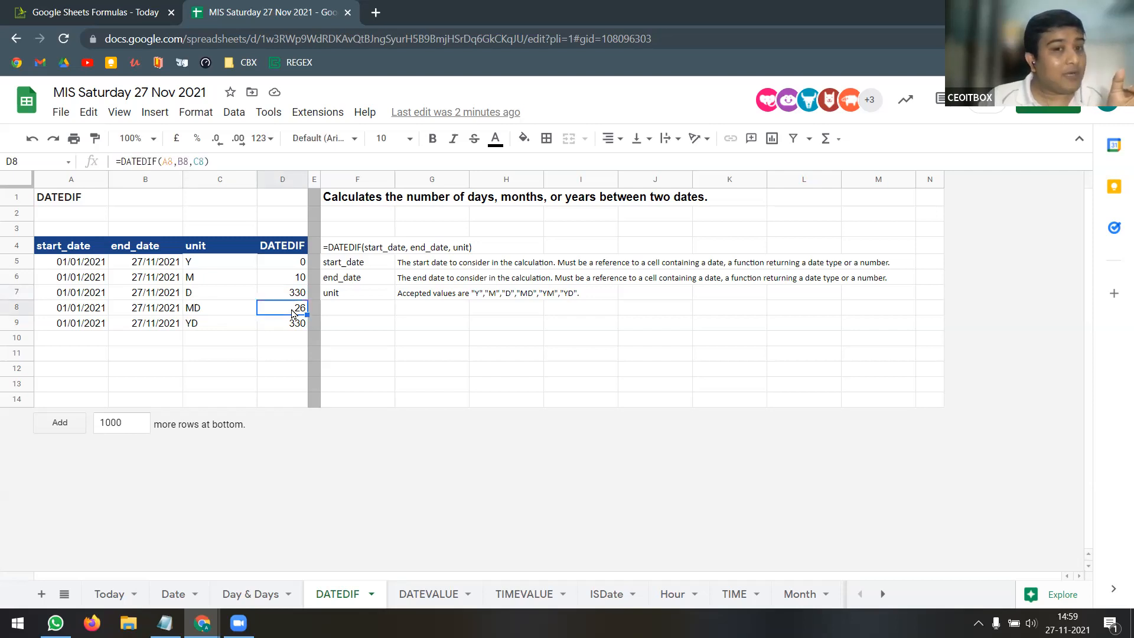
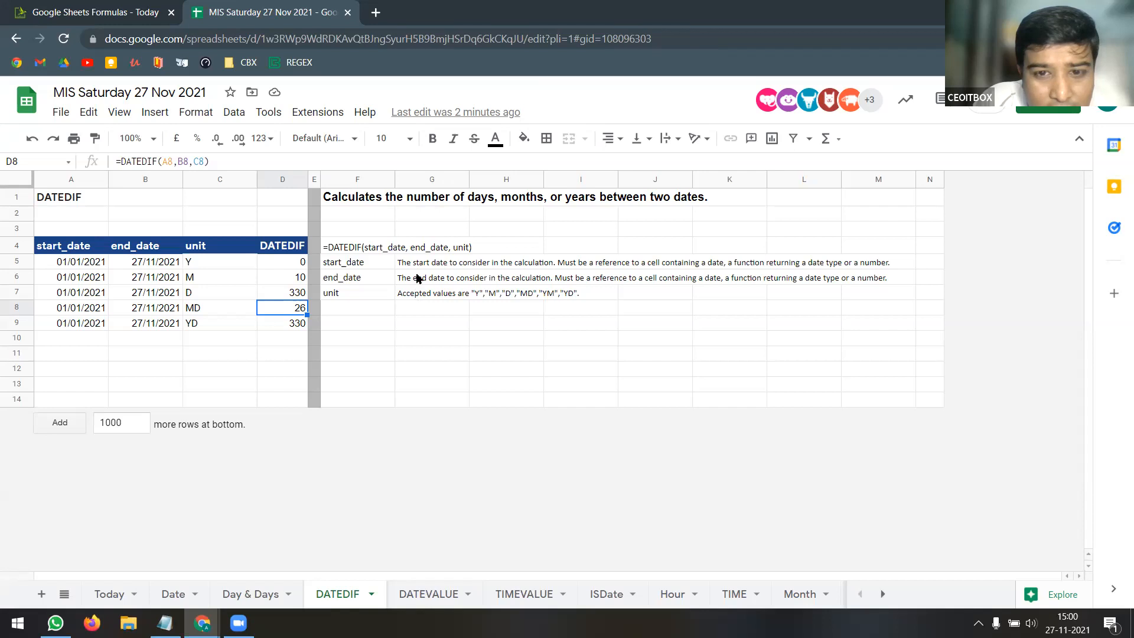
Read the DATEDIF argument notes and the function's expanded help from a draft formula in F8, then discard the draft
{"action": "left_click", "coordinate": [419, 261]}
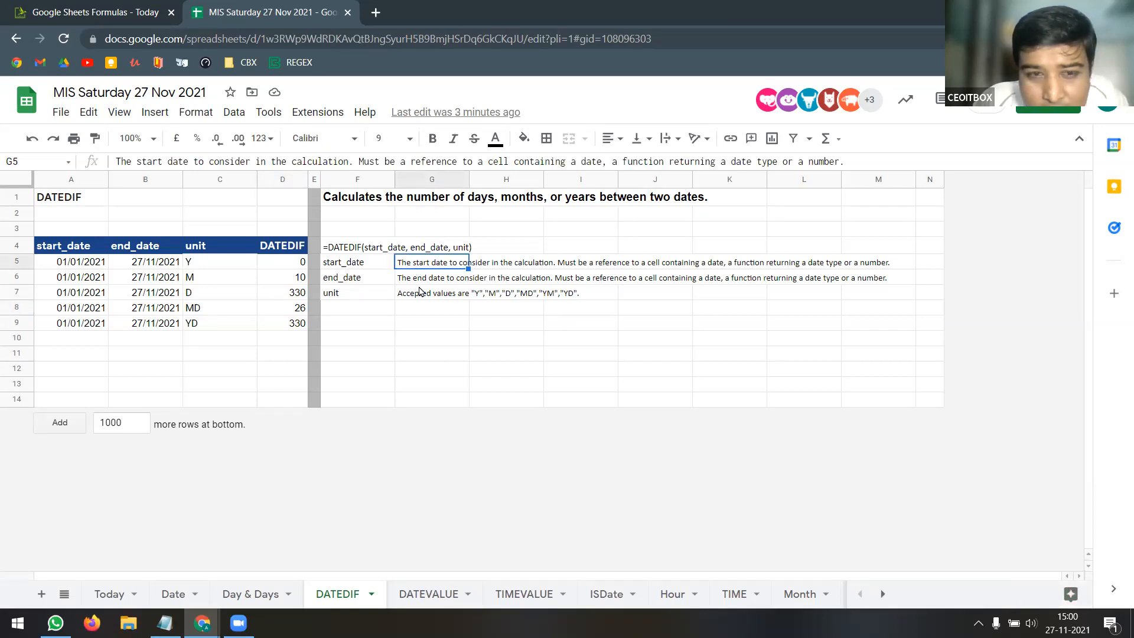
{"action": "left_click", "coordinate": [288, 312]}
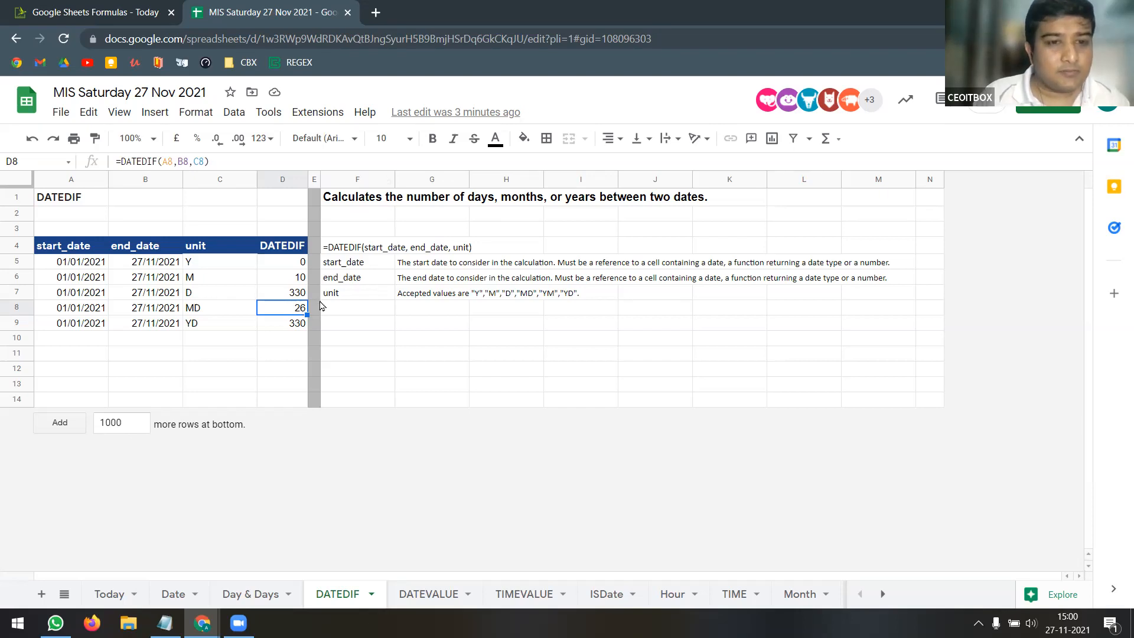
{"action": "left_click", "coordinate": [345, 311]}
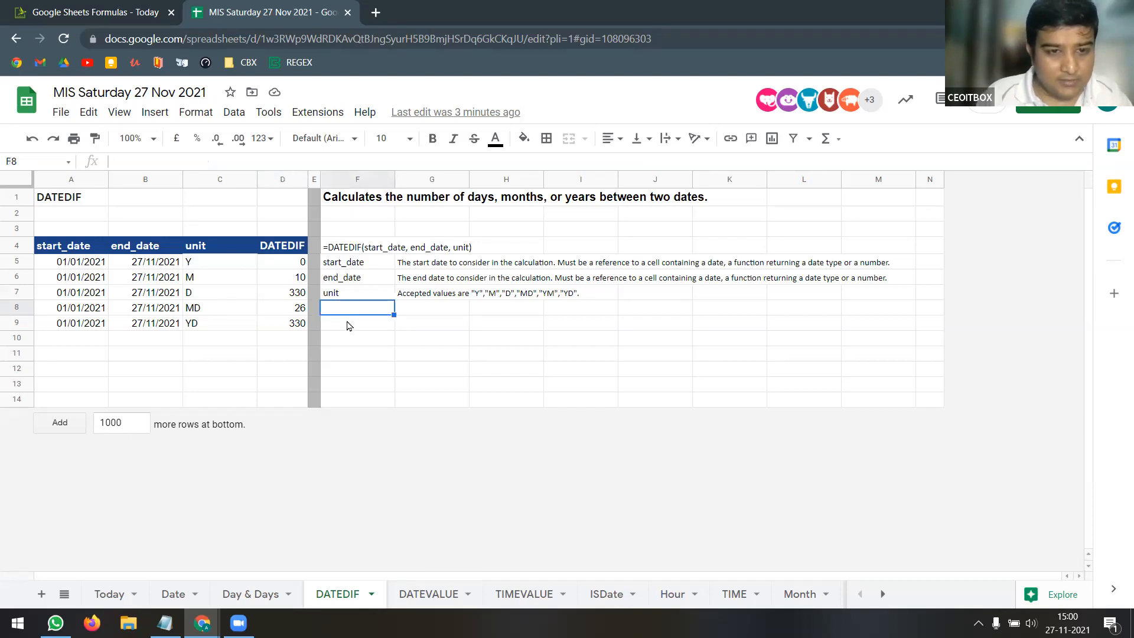
{"action": "type", "text": "="}
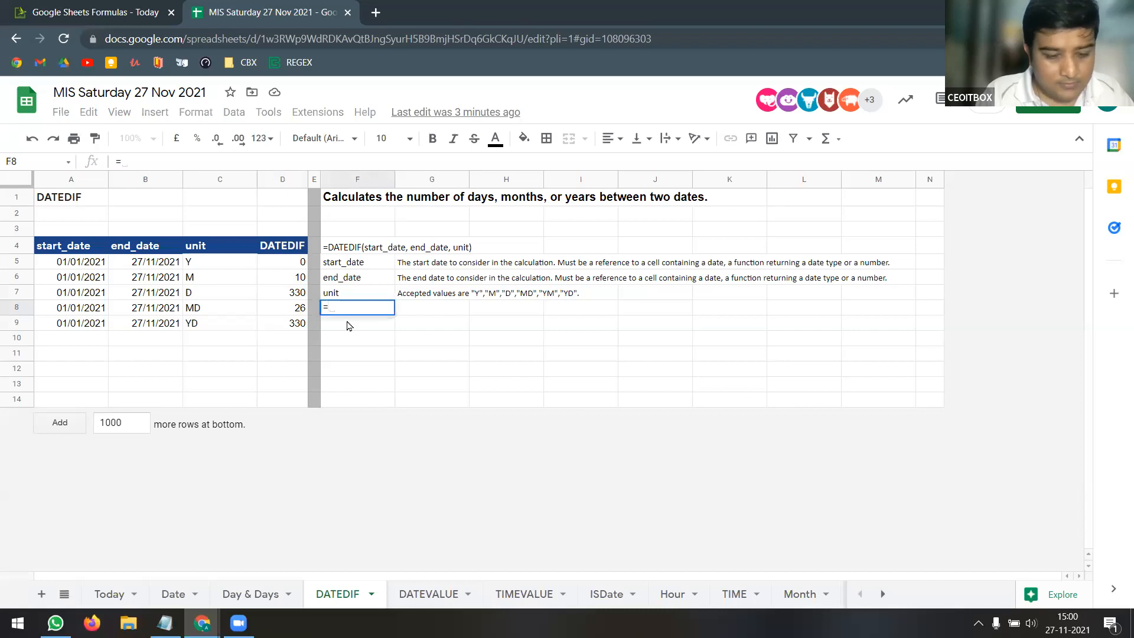
{"action": "type", "text": "dated"}
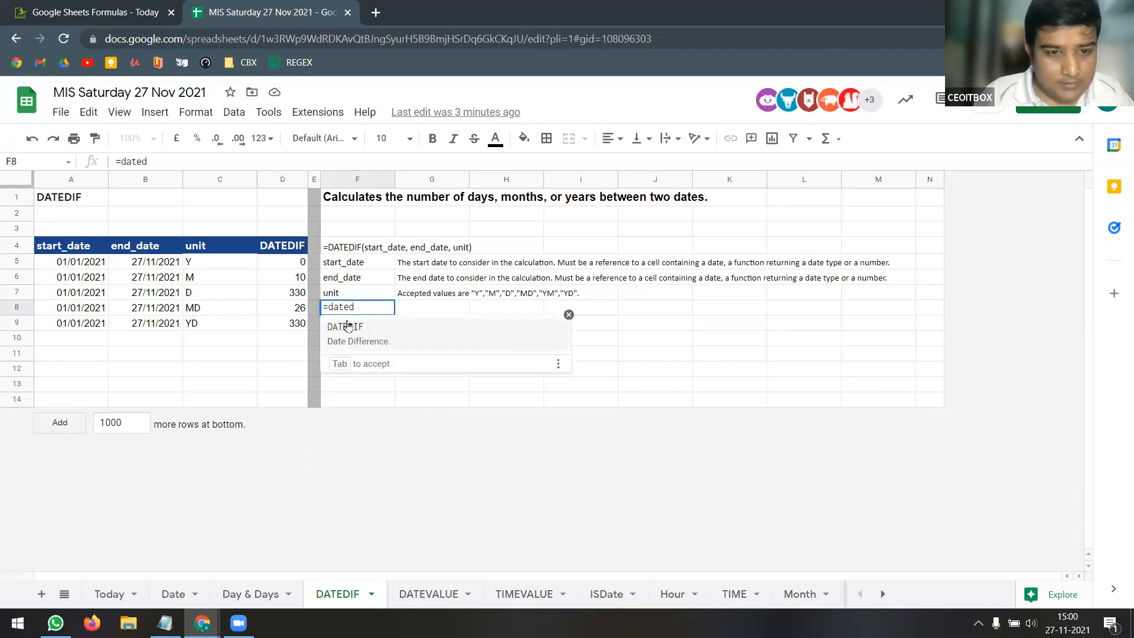
{"action": "key", "text": "Tab"}
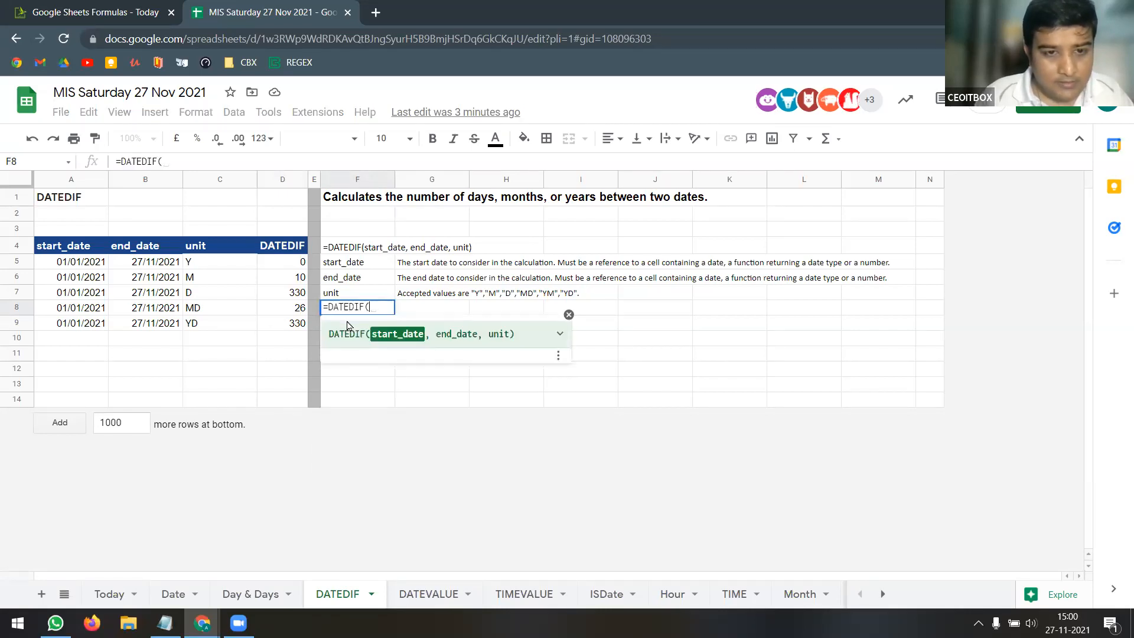
{"action": "left_click", "coordinate": [559, 335]}
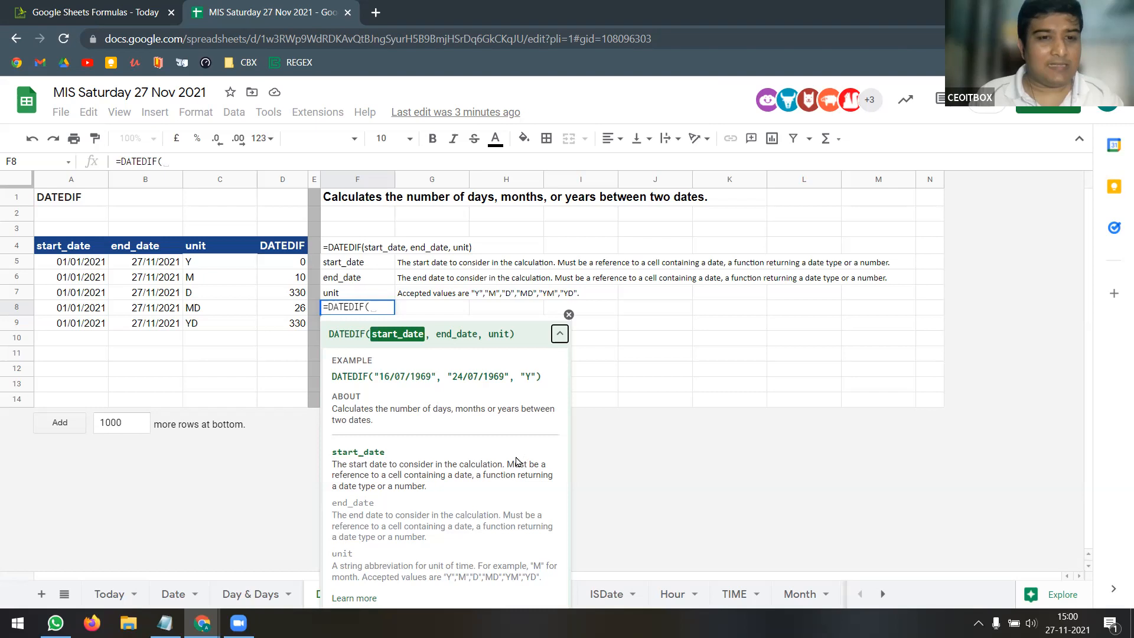
{"action": "key", "text": "Escape"}
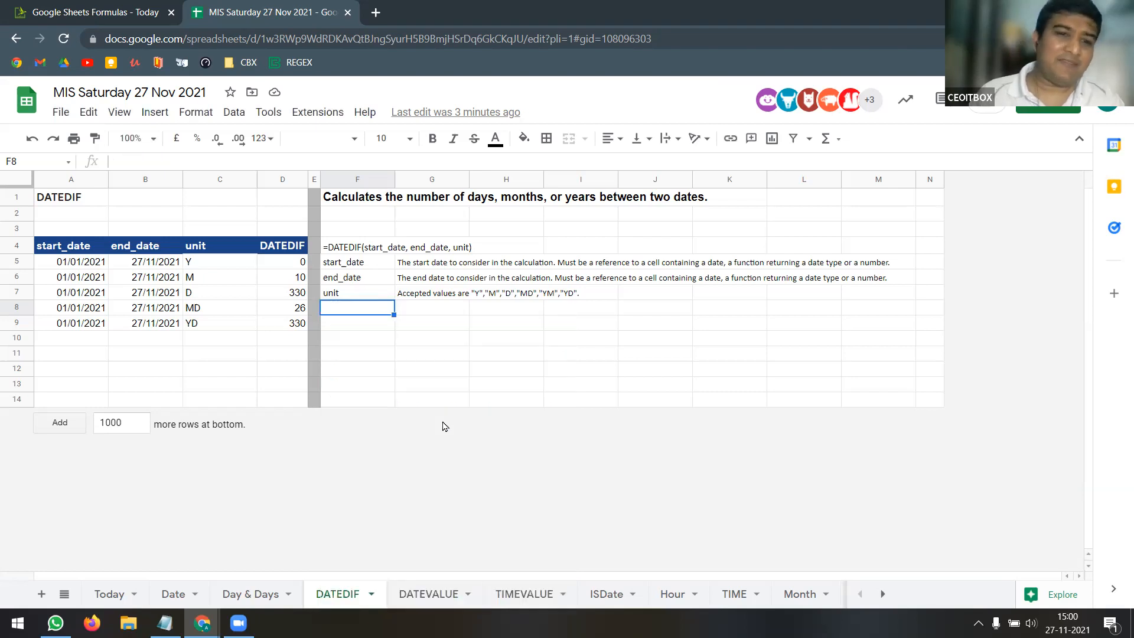
Set the start date in A8 to 01/11/2021 with the date picker and check the MD result in D8
{"action": "left_click", "coordinate": [291, 312]}
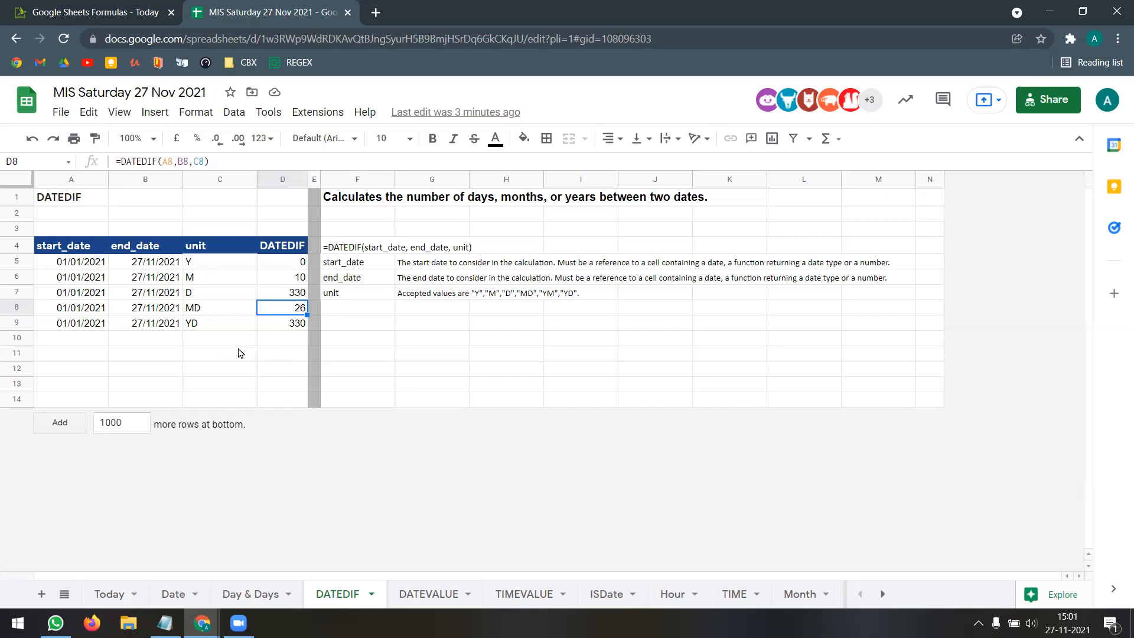
{"action": "left_click", "coordinate": [85, 310]}
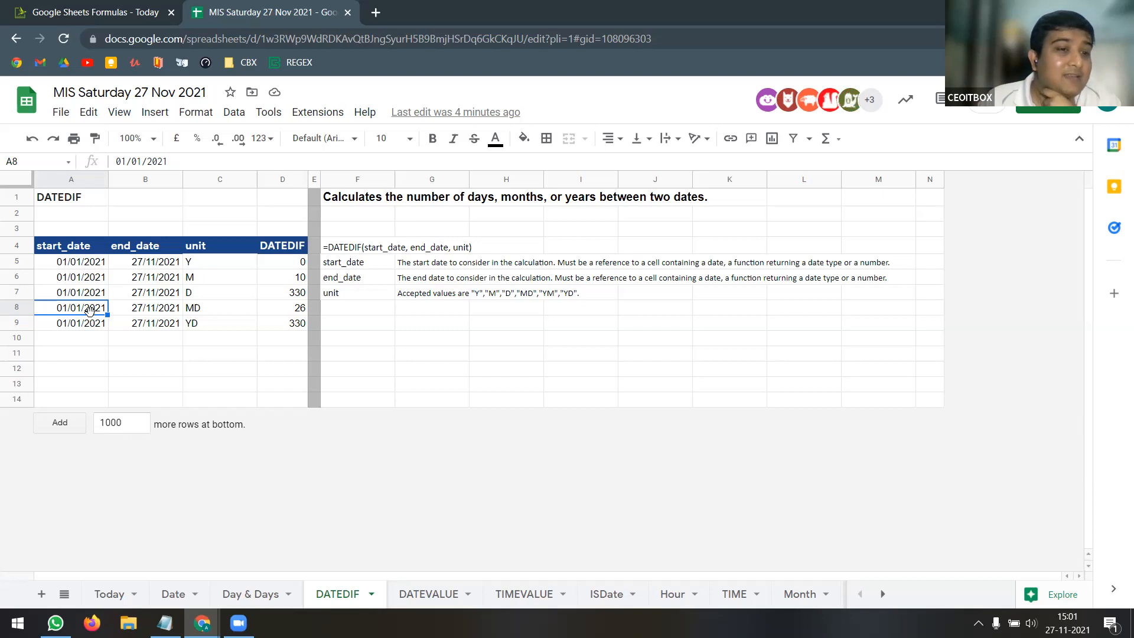
{"action": "double_click", "coordinate": [89, 316]}
{"action": "left_click", "coordinate": [125, 332]}
{"action": "left_click", "coordinate": [126, 331]}
{"action": "left_click", "coordinate": [126, 332]}
{"action": "left_click", "coordinate": [125, 332]}
{"action": "left_click", "coordinate": [125, 332]}
{"action": "left_click", "coordinate": [125, 332]}
{"action": "left_click", "coordinate": [126, 332]}
{"action": "left_click", "coordinate": [125, 332]}
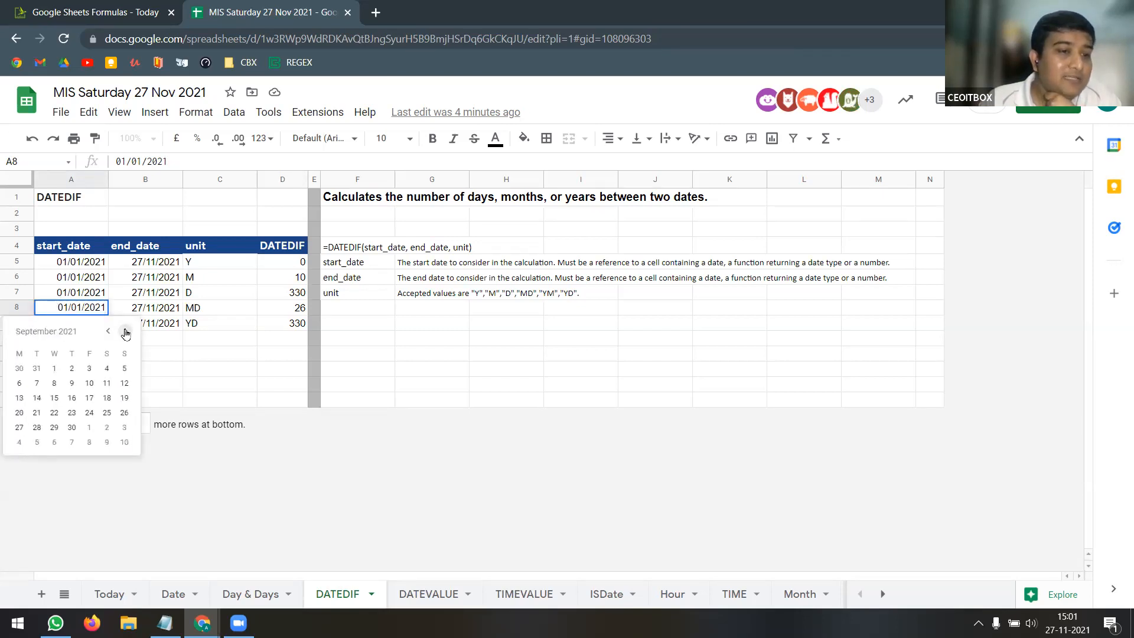
{"action": "left_click", "coordinate": [125, 332]}
{"action": "left_click", "coordinate": [125, 332]}
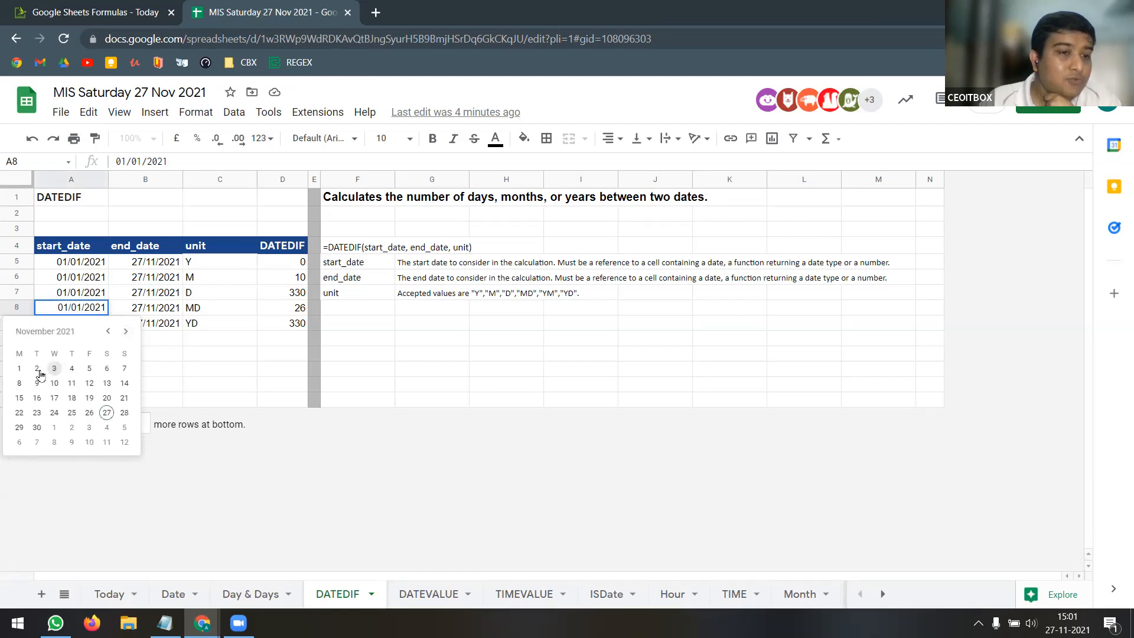
{"action": "left_click", "coordinate": [20, 370]}
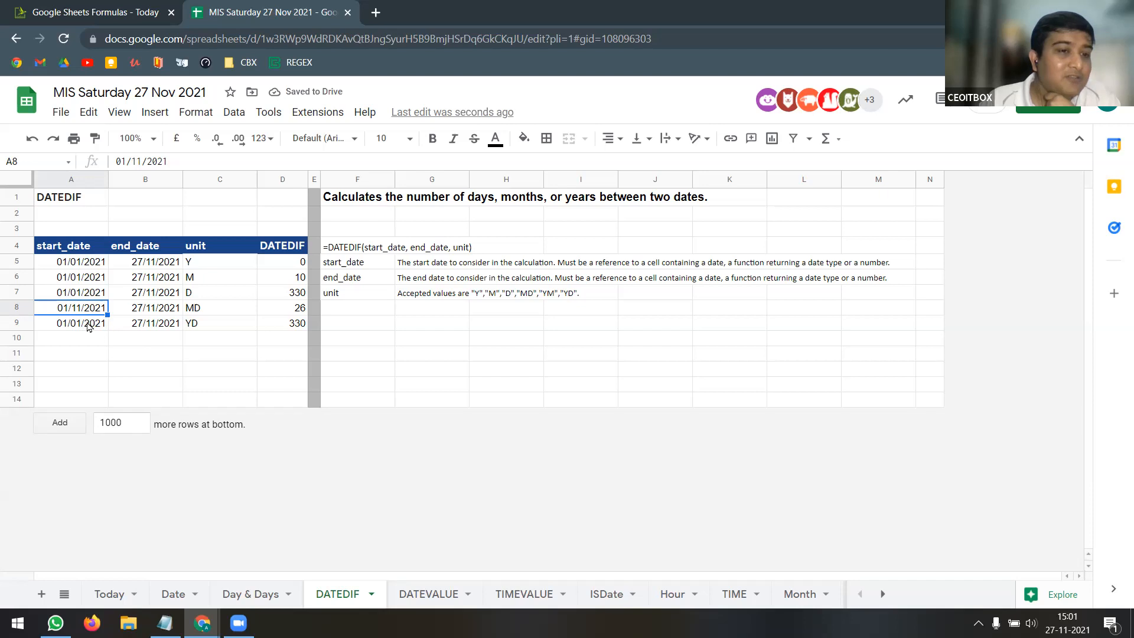
{"action": "left_click", "coordinate": [168, 311]}
{"action": "left_click", "coordinate": [290, 311]}
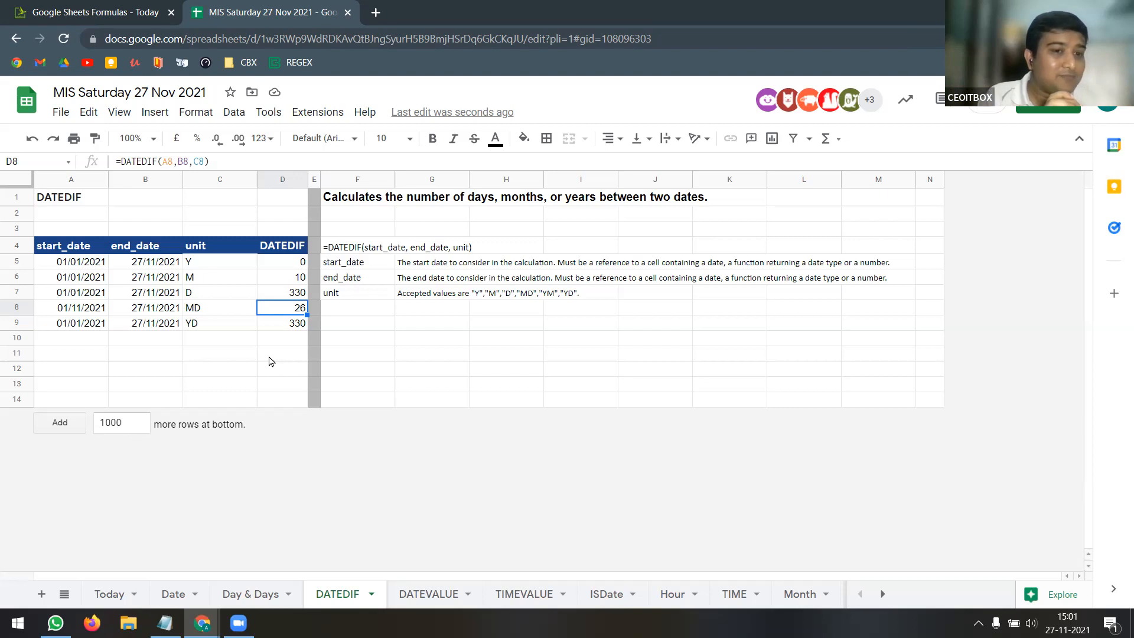
Fill the start date 01/01/2021 from A7 down into A8 and check the DATEDIF results in D8 and D9
{"action": "left_click_drag", "start_coordinate": [94, 300], "coordinate": [94, 309]}
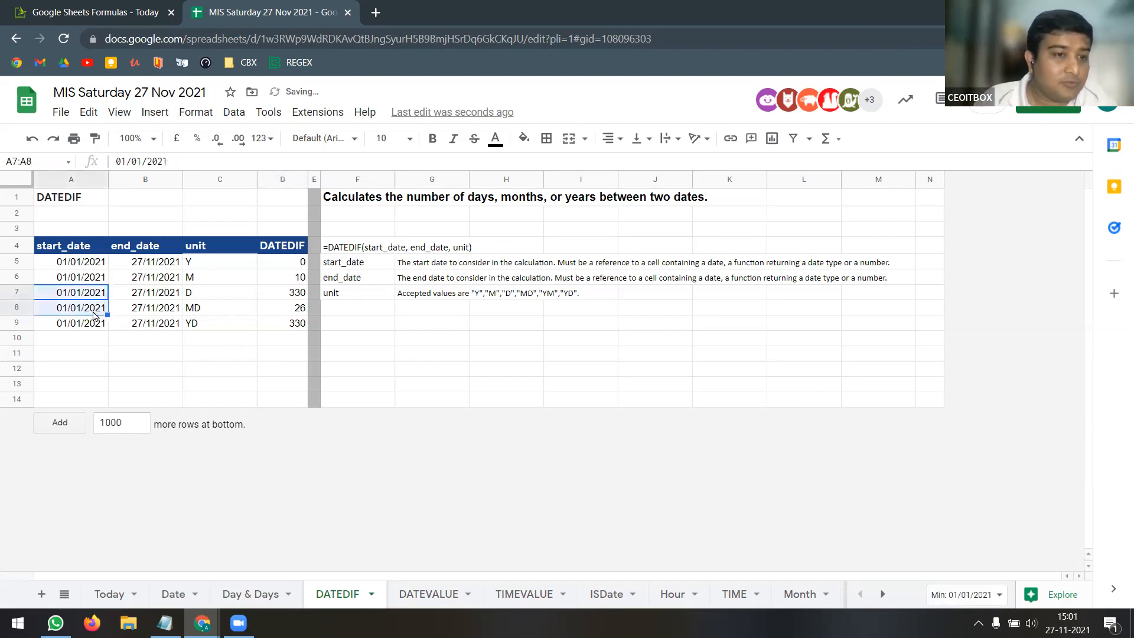
{"action": "left_click", "coordinate": [281, 311]}
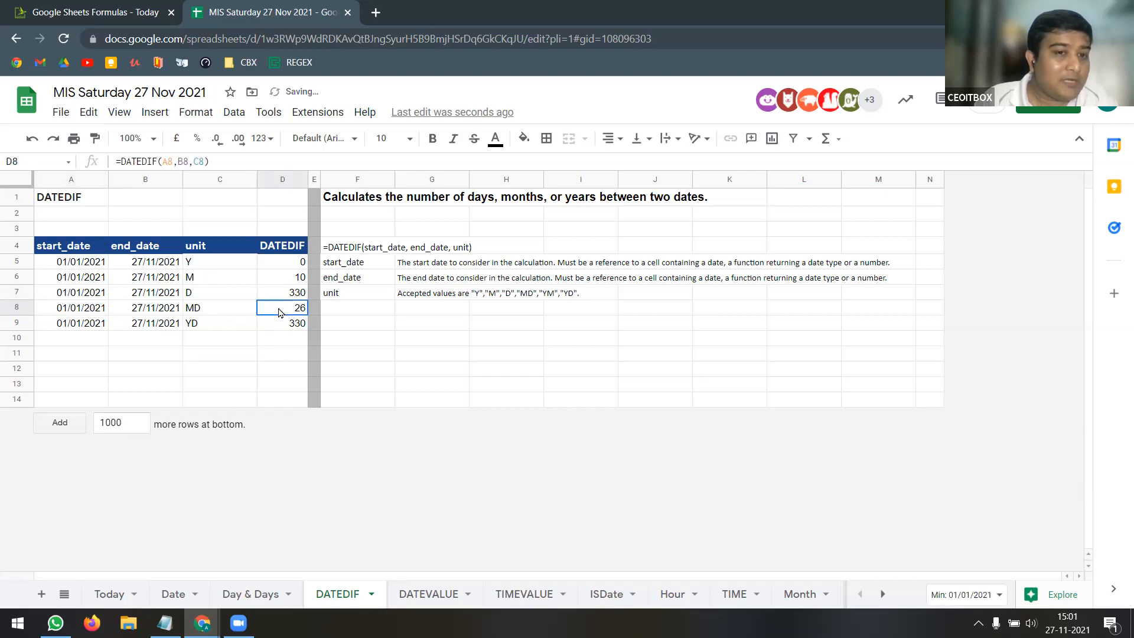
{"action": "left_click", "coordinate": [89, 312]}
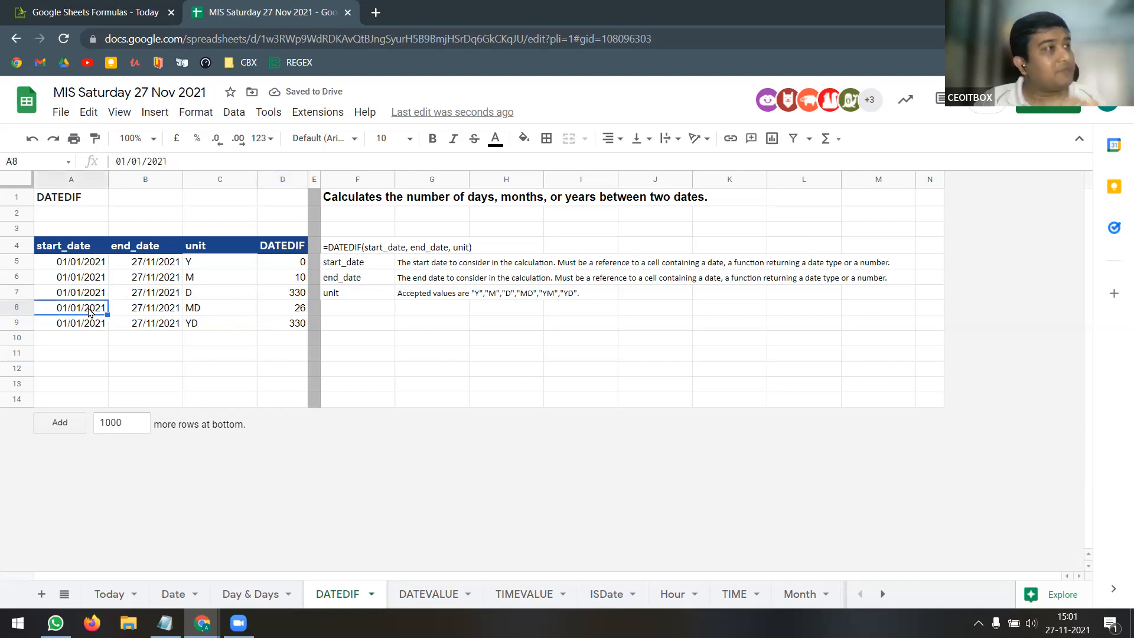
{"action": "left_click", "coordinate": [282, 311]}
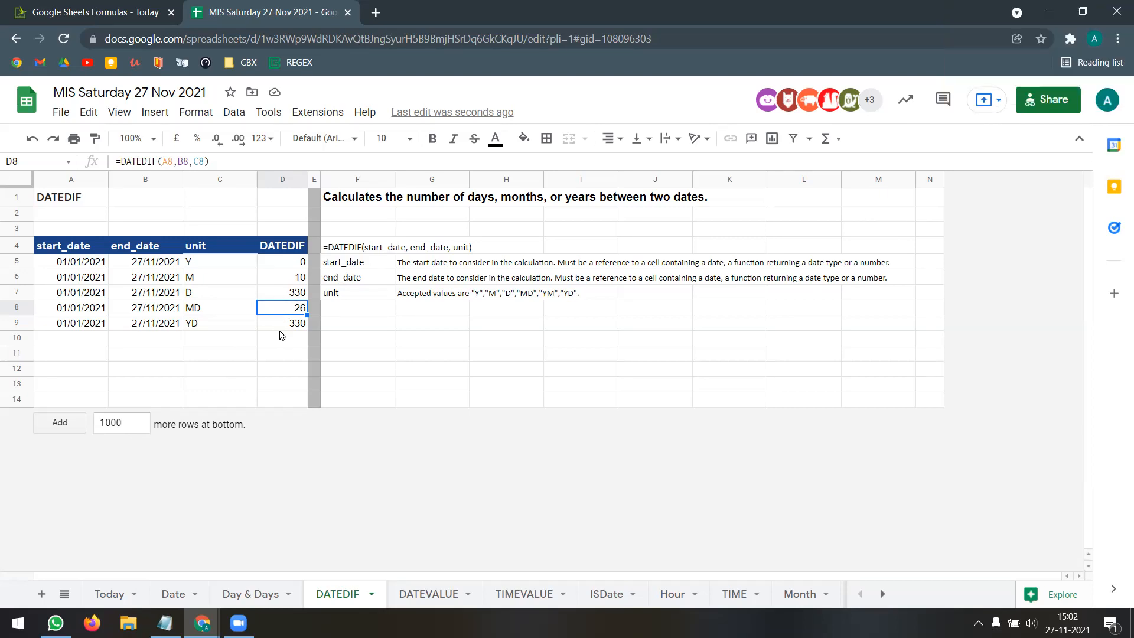
{"action": "left_click", "coordinate": [282, 327]}
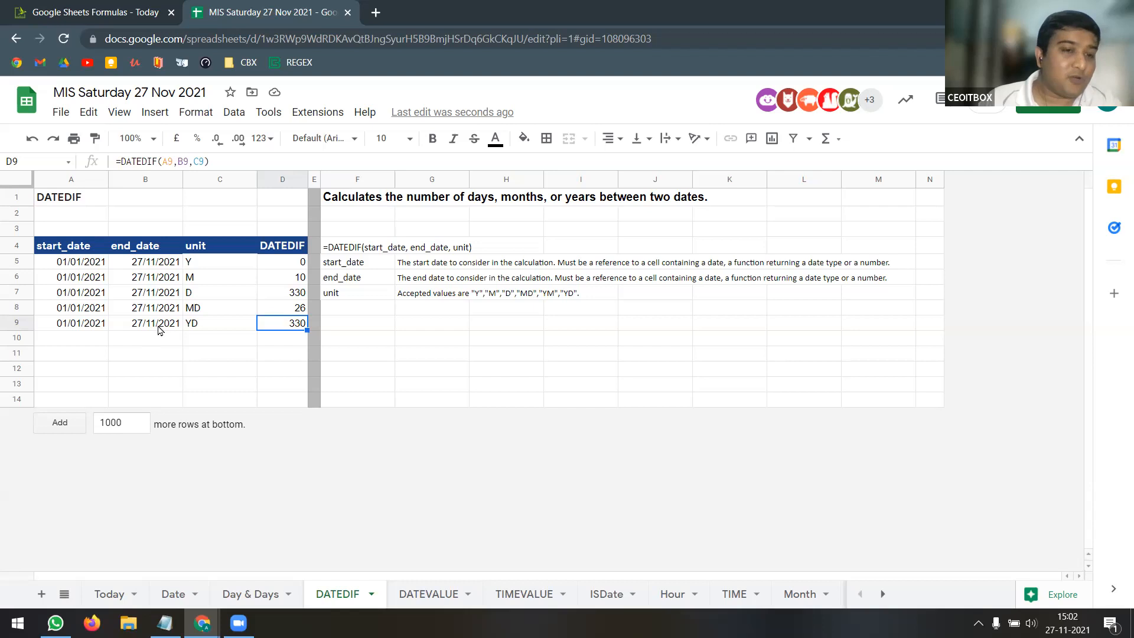
Try 10/12/2020 and 01/12/2020 as the start date in A8 using the date picker
{"action": "double_click", "coordinate": [87, 308]}
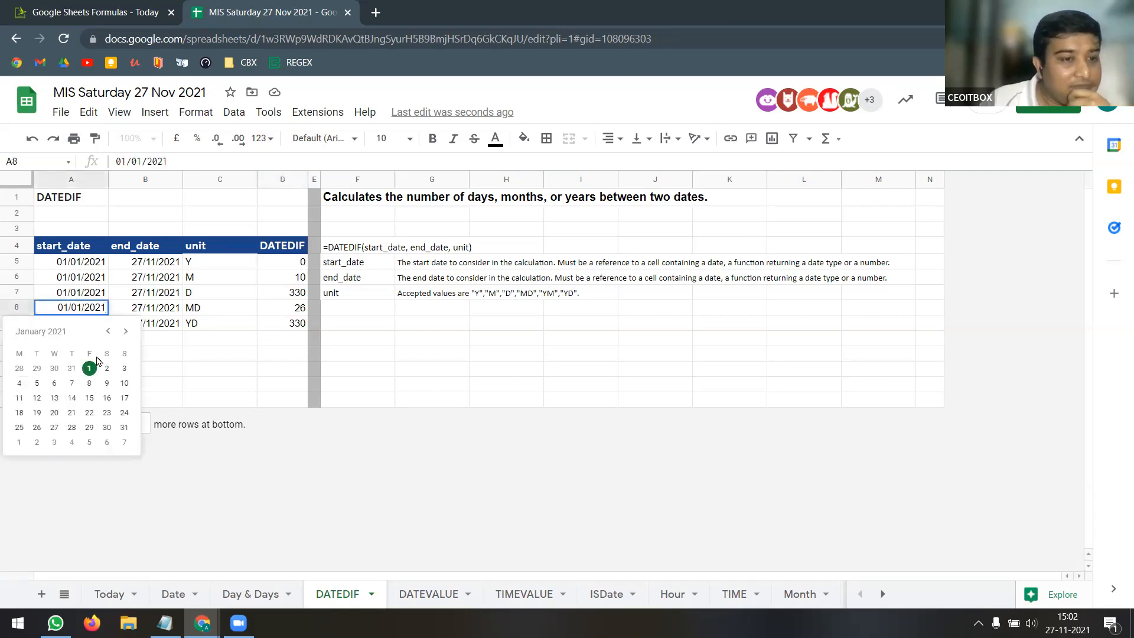
{"action": "left_click", "coordinate": [108, 330]}
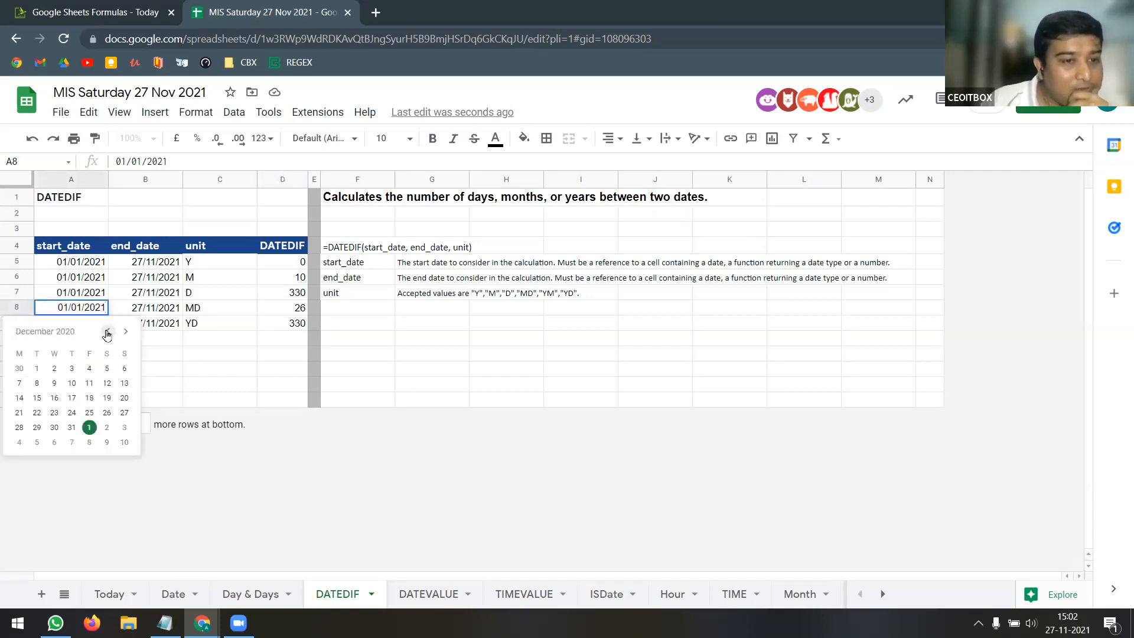
{"action": "left_click", "coordinate": [71, 384]}
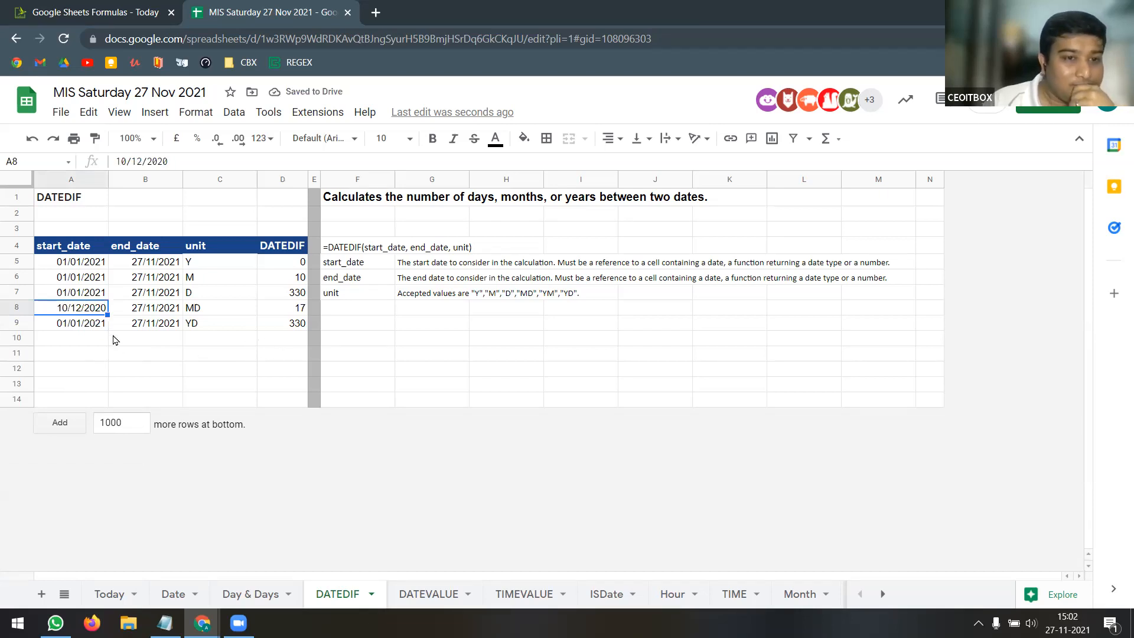
{"action": "double_click", "coordinate": [91, 308]}
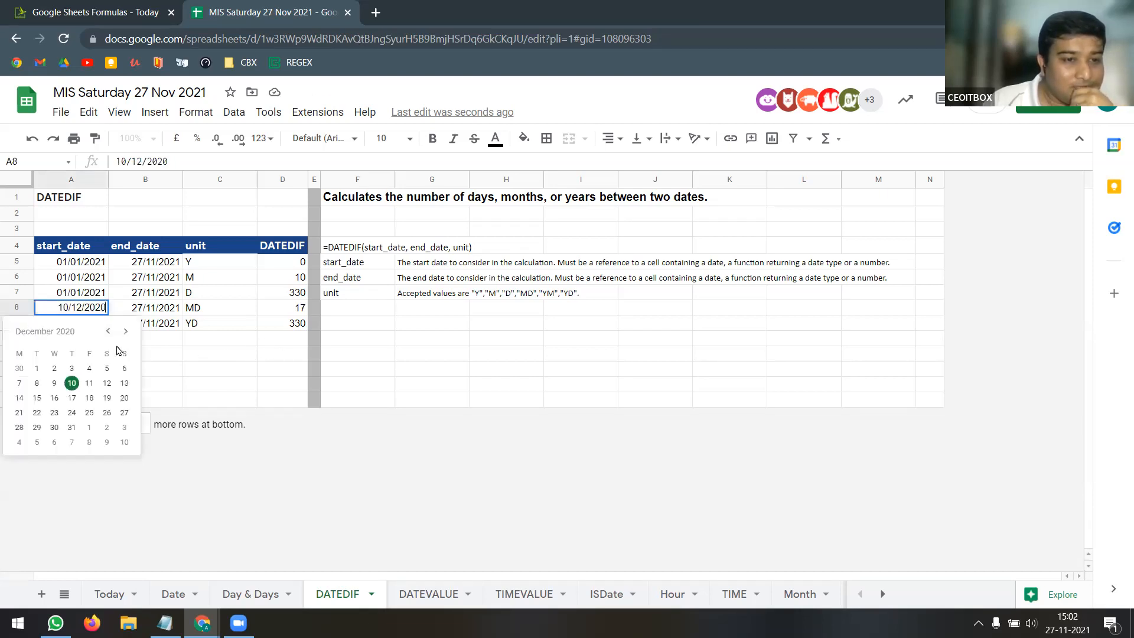
{"action": "left_click", "coordinate": [38, 368]}
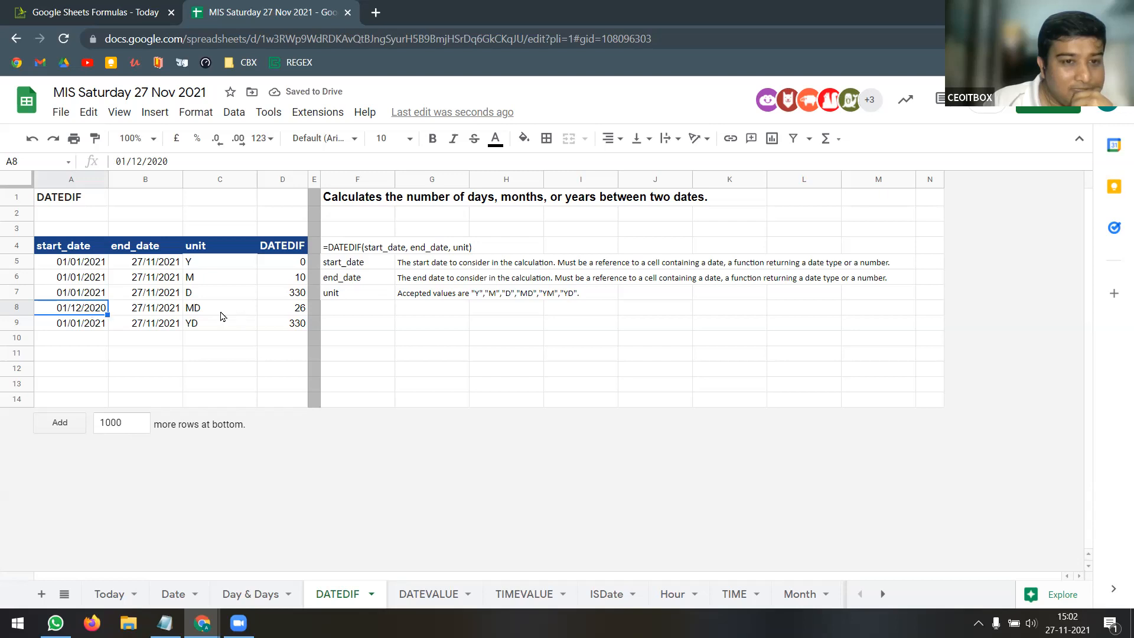
{"action": "left_click", "coordinate": [147, 314]}
Set the start date in A8 to 19/02/2021 with the date picker and check the row's unit in C8
{"action": "double_click", "coordinate": [98, 310]}
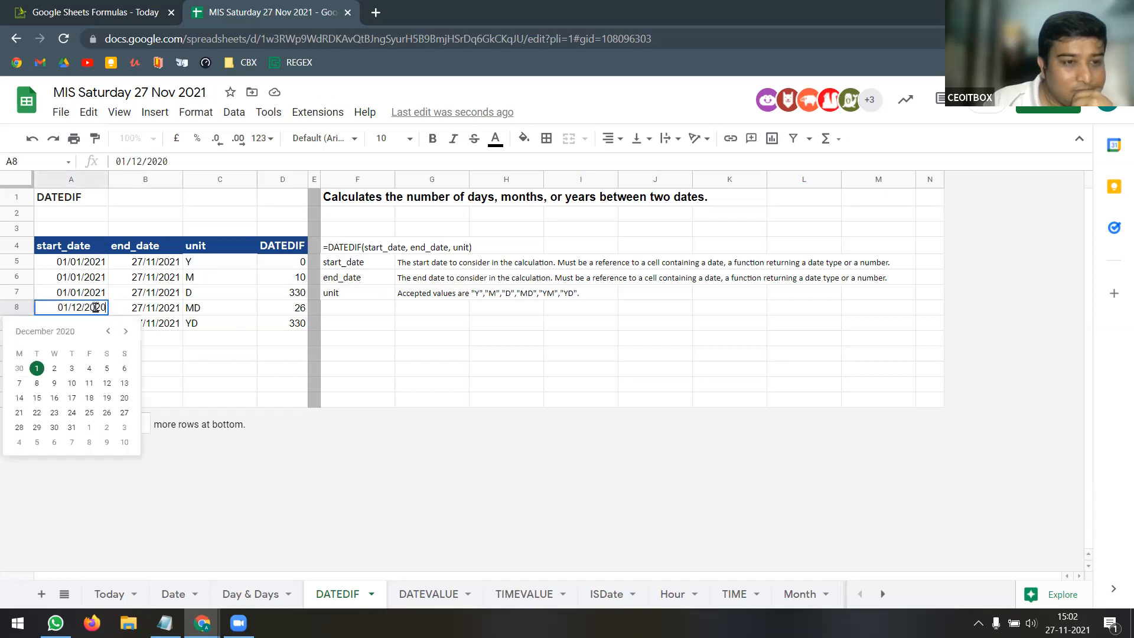
{"action": "left_click", "coordinate": [125, 333]}
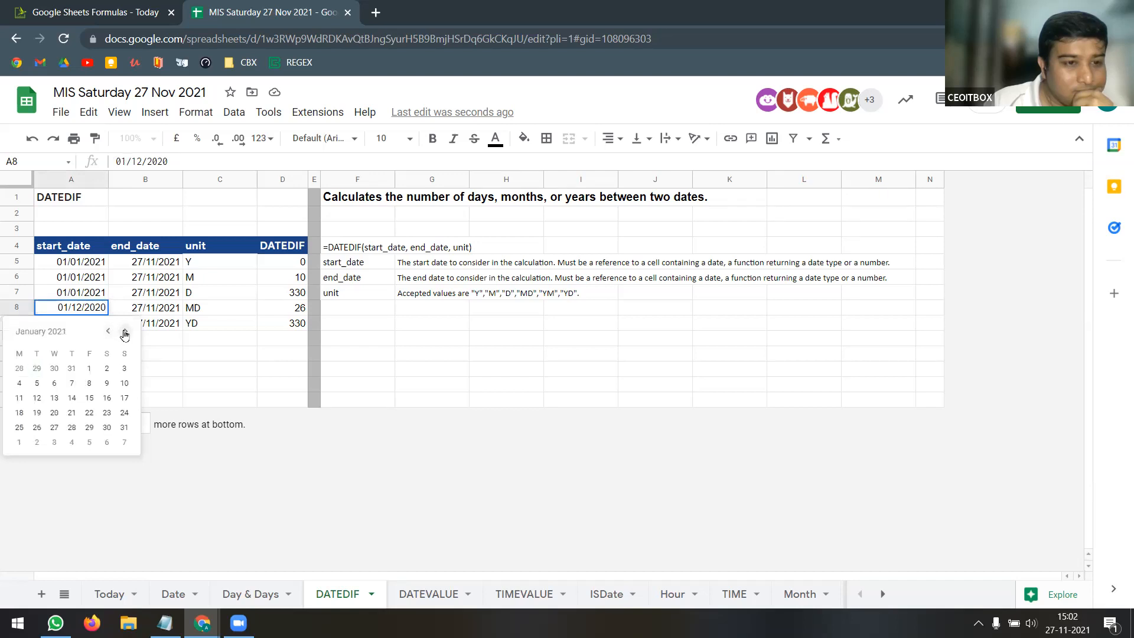
{"action": "left_click", "coordinate": [124, 333]}
{"action": "left_click", "coordinate": [90, 398]}
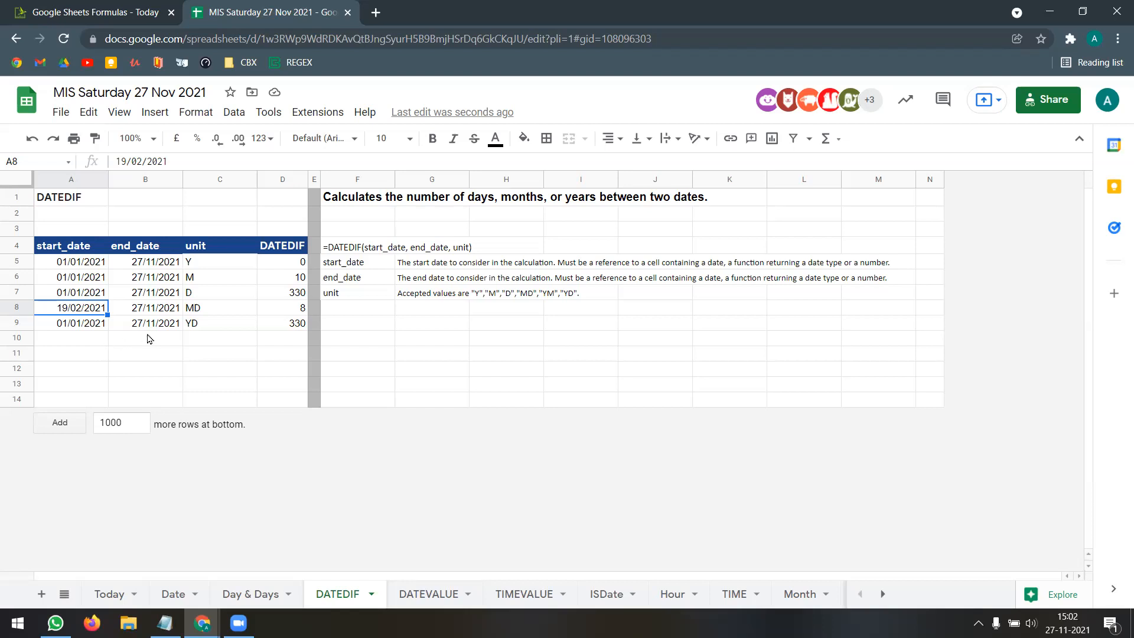
{"action": "left_click", "coordinate": [219, 313]}
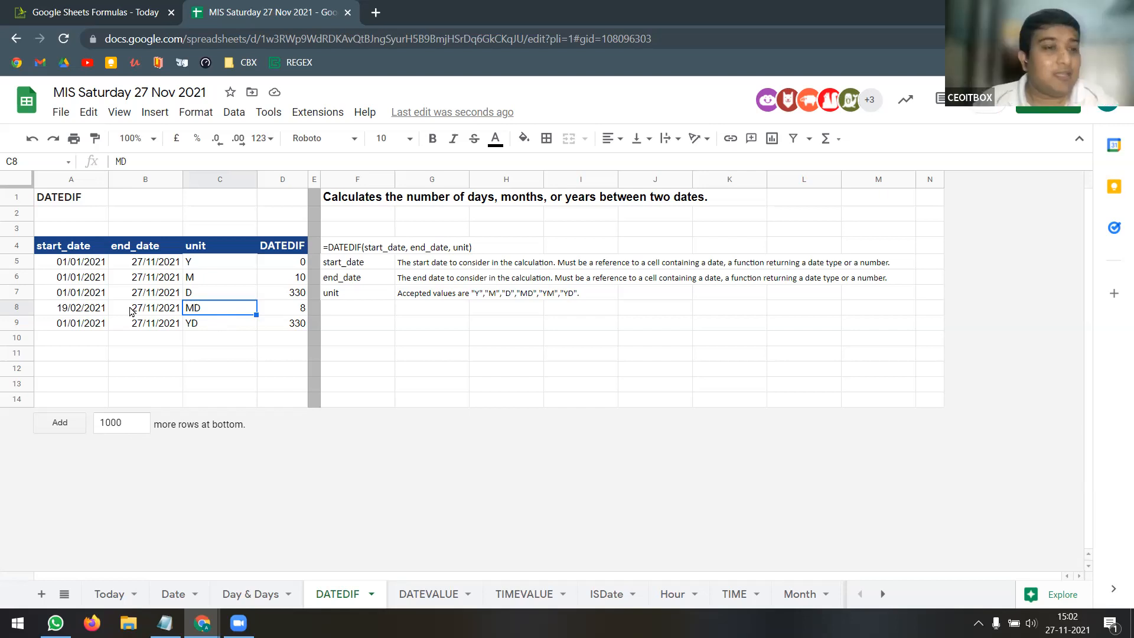
Copy the start date from A8 into A7 and compare the D and MD calculations in rows 7 and 8
{"action": "left_click", "coordinate": [93, 311]}
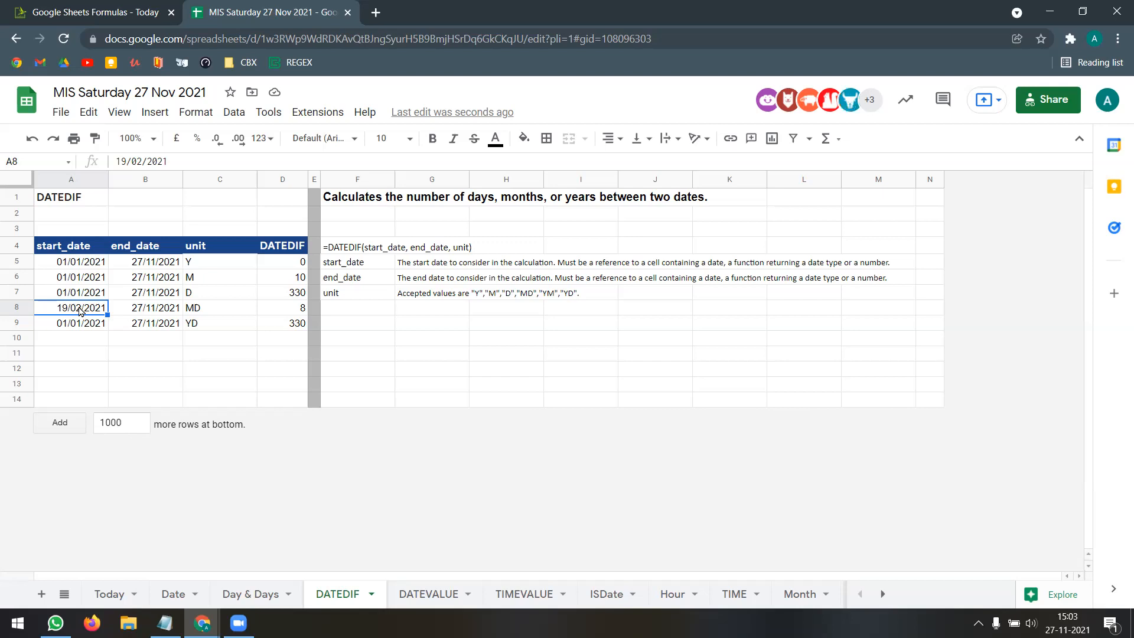
{"action": "left_click", "coordinate": [220, 297]}
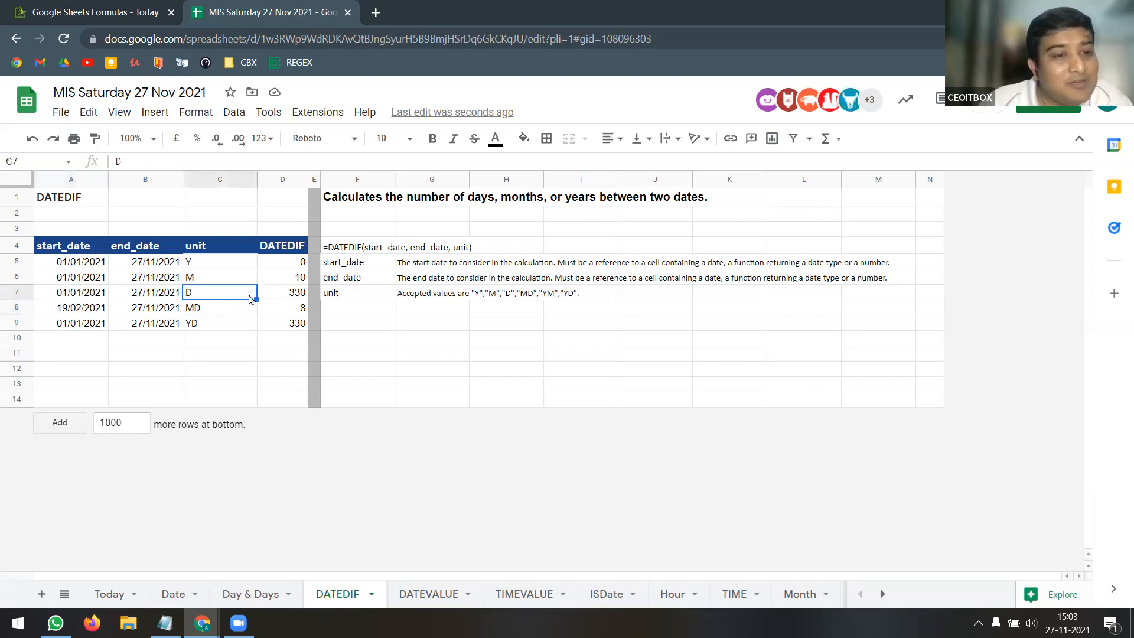
{"action": "left_click", "coordinate": [101, 312]}
{"action": "key", "text": "ctrl+c"}
{"action": "left_click", "coordinate": [96, 298]}
{"action": "key", "text": "ctrl+v"}
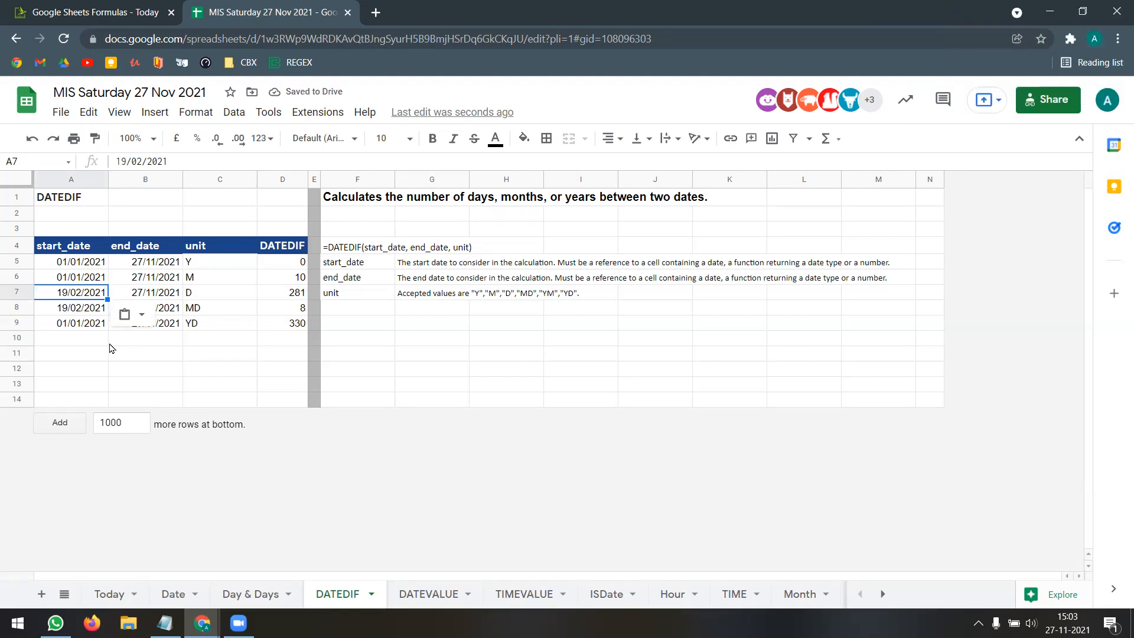
{"action": "left_click", "coordinate": [291, 309]}
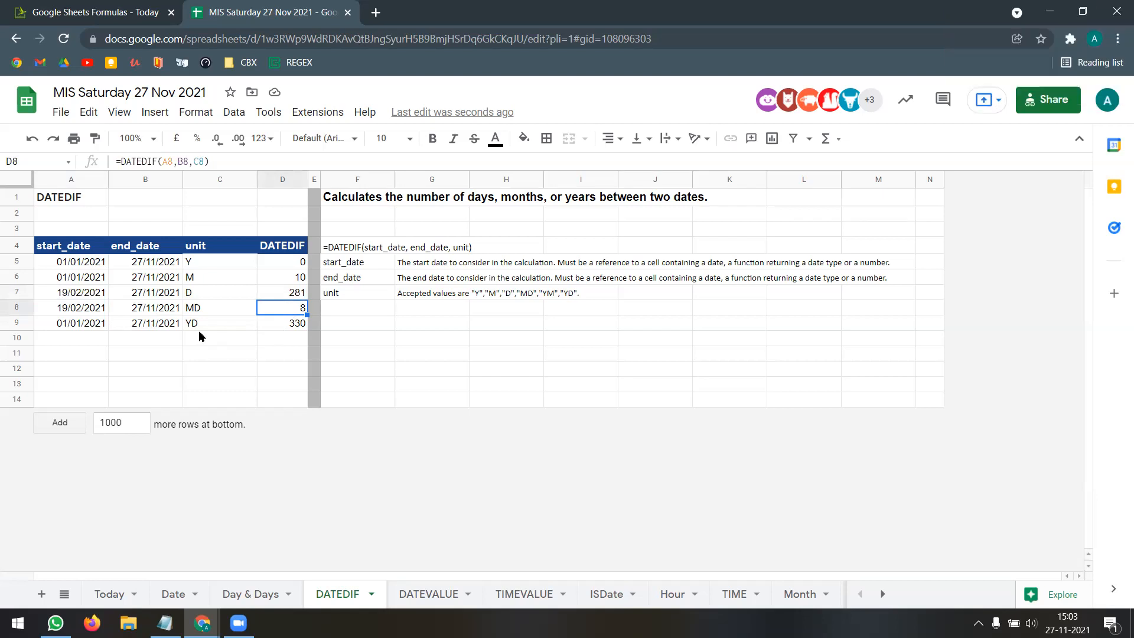
{"action": "left_click", "coordinate": [81, 311]}
{"action": "left_click", "coordinate": [139, 316]}
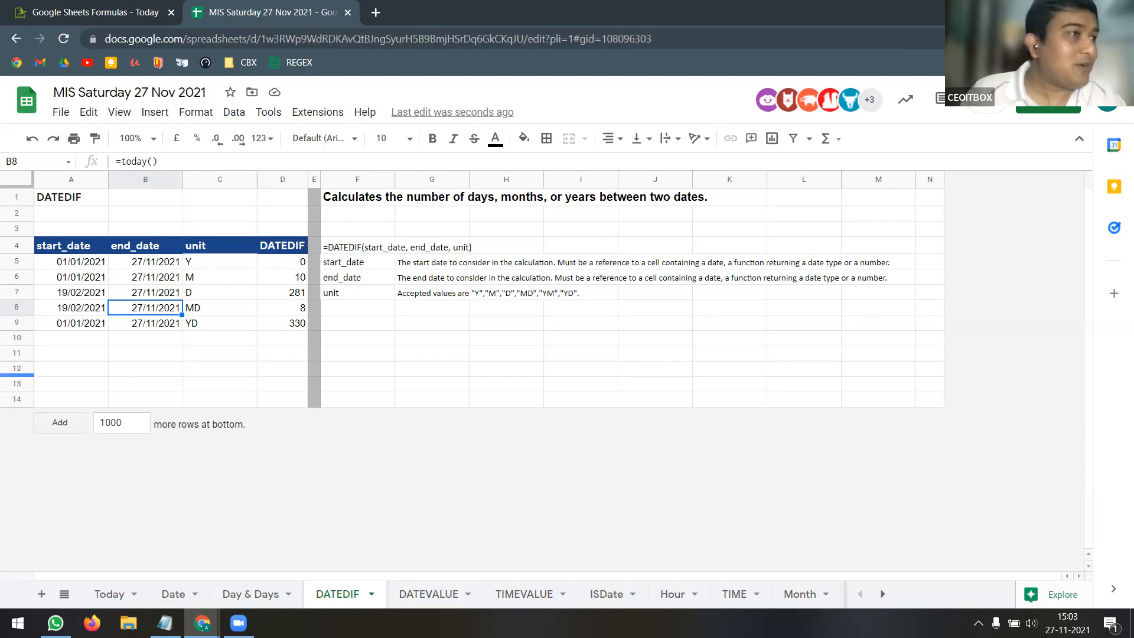
Go to the DATEVALUE sheet and examine the serial numbers for the dates around 1-Jan-1900 and for 27/11/2021
{"action": "left_click", "coordinate": [426, 597]}
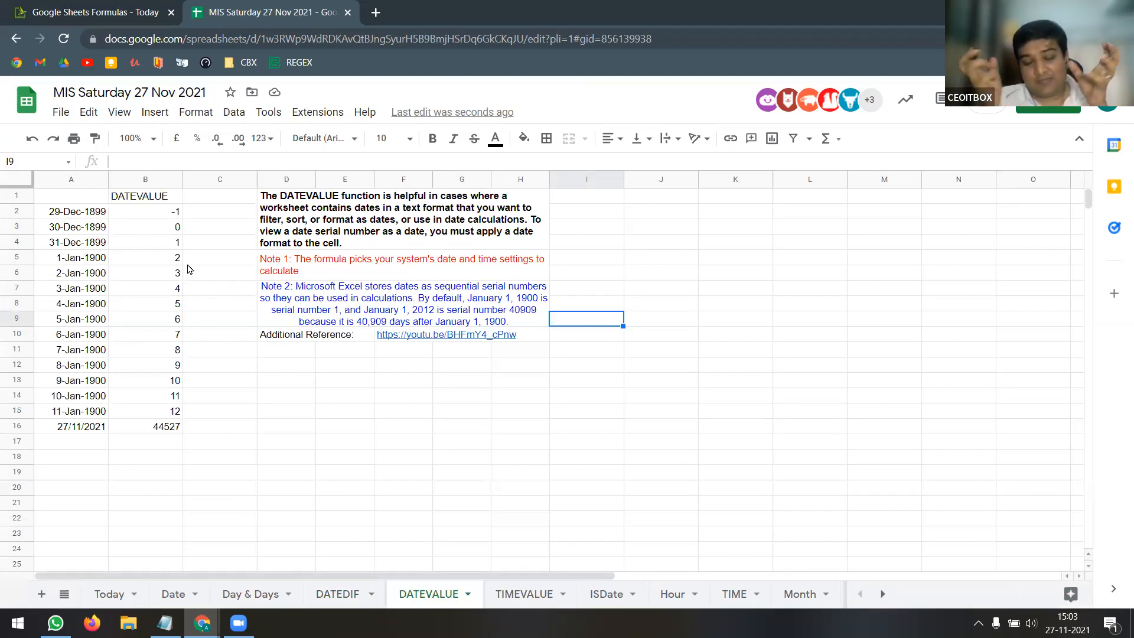
{"action": "left_click", "coordinate": [173, 594]}
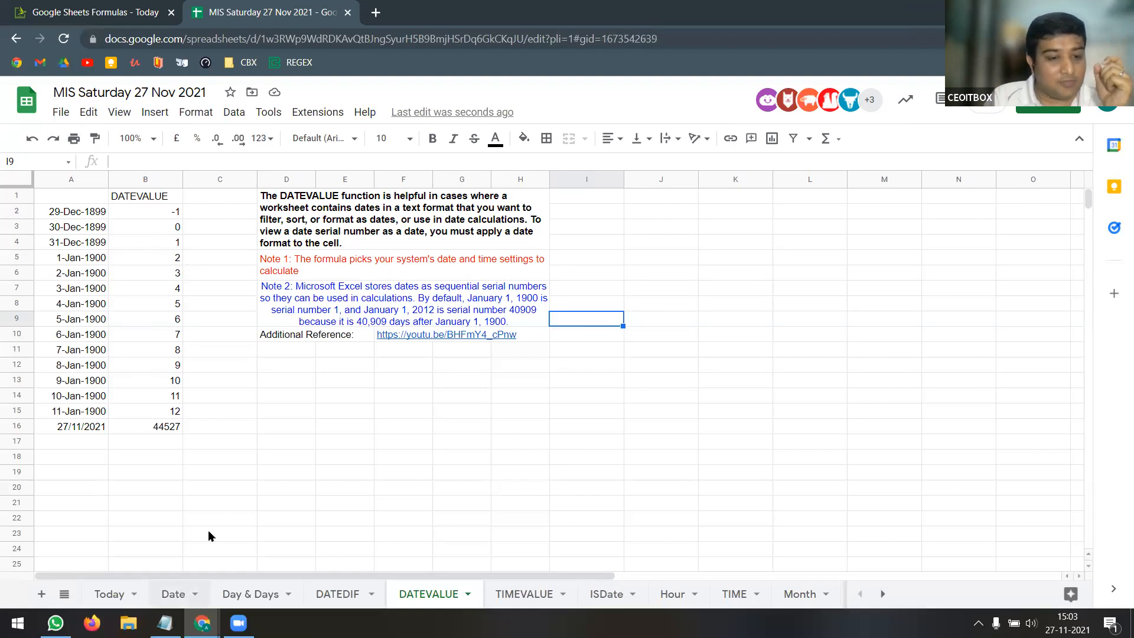
{"action": "left_click", "coordinate": [413, 595]}
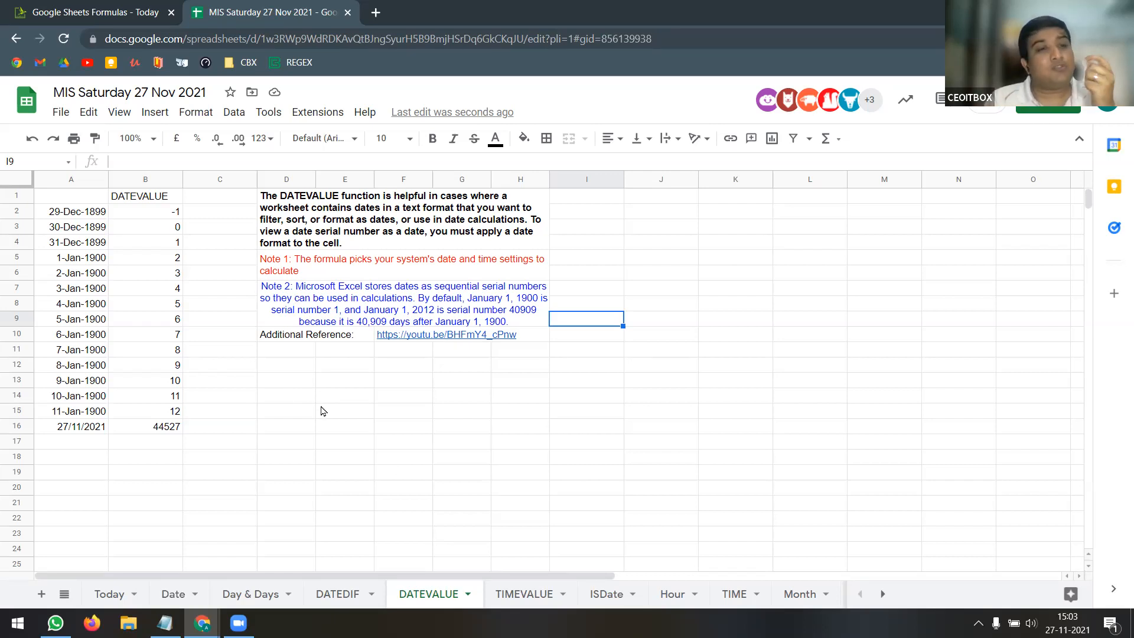
{"action": "left_click", "coordinate": [97, 230]}
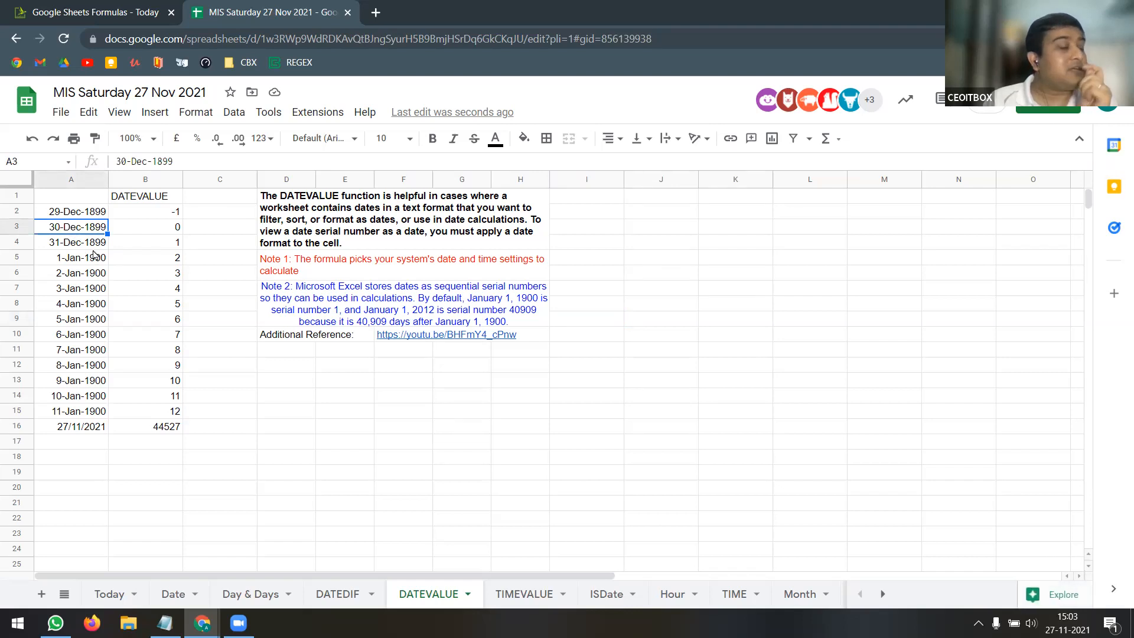
{"action": "left_click", "coordinate": [171, 231]}
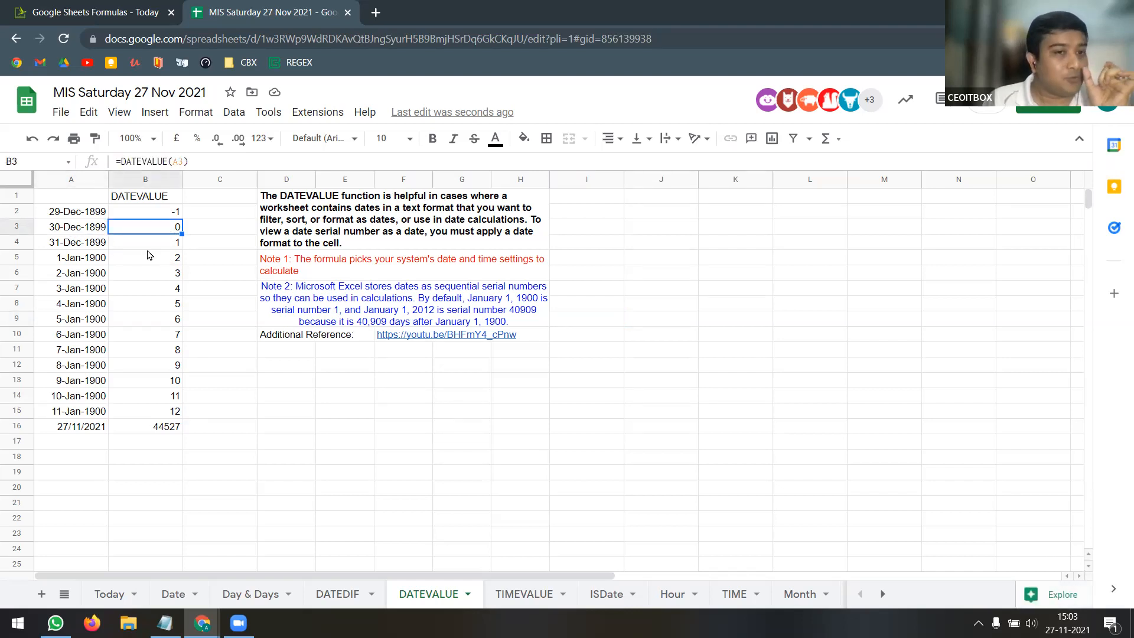
{"action": "left_click", "coordinate": [84, 246]}
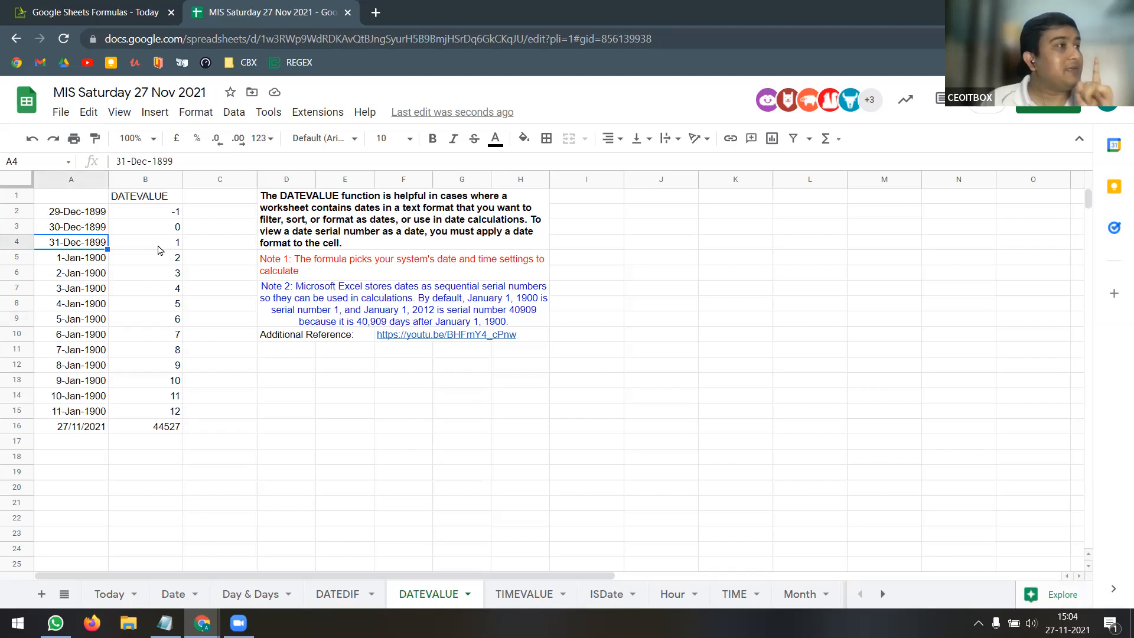
{"action": "left_click", "coordinate": [89, 263]}
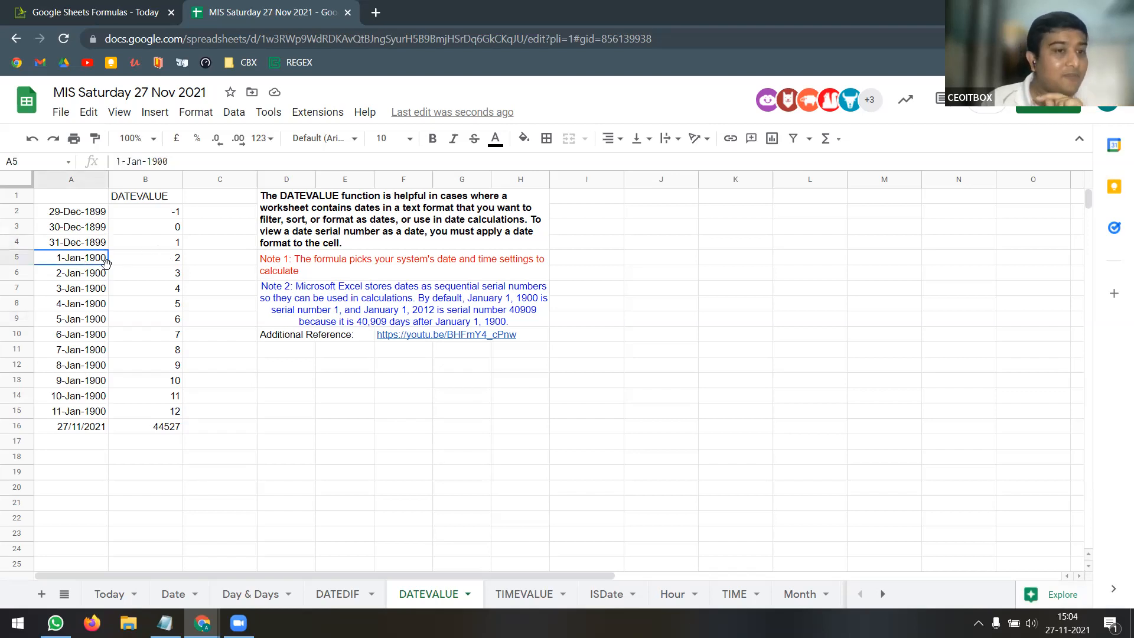
{"action": "left_click", "coordinate": [158, 266]}
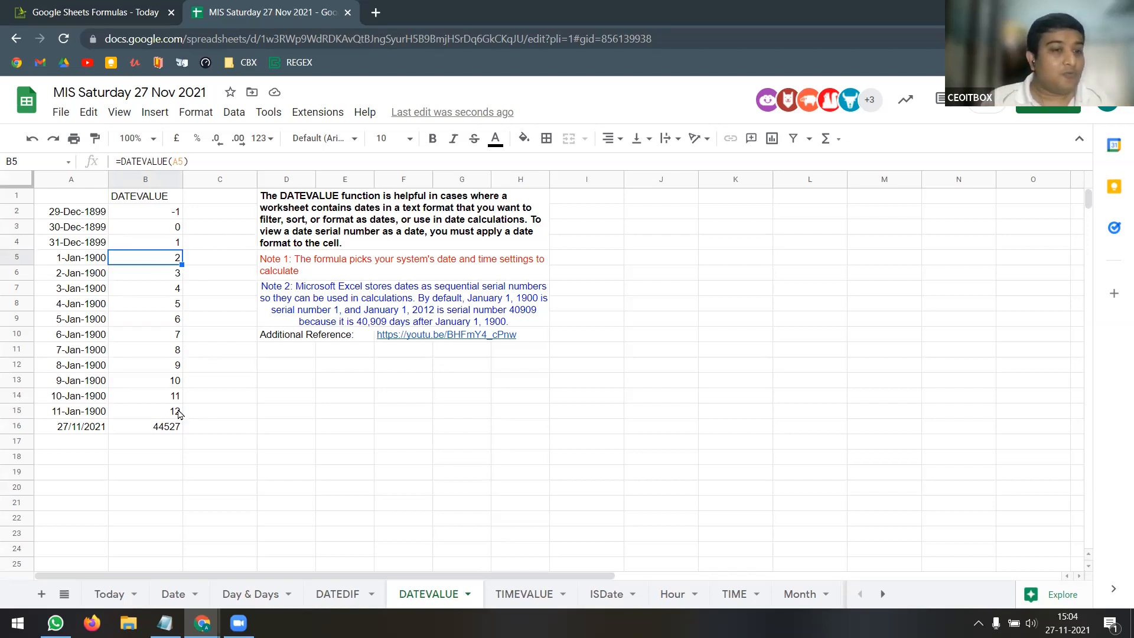
{"action": "left_click", "coordinate": [174, 431]}
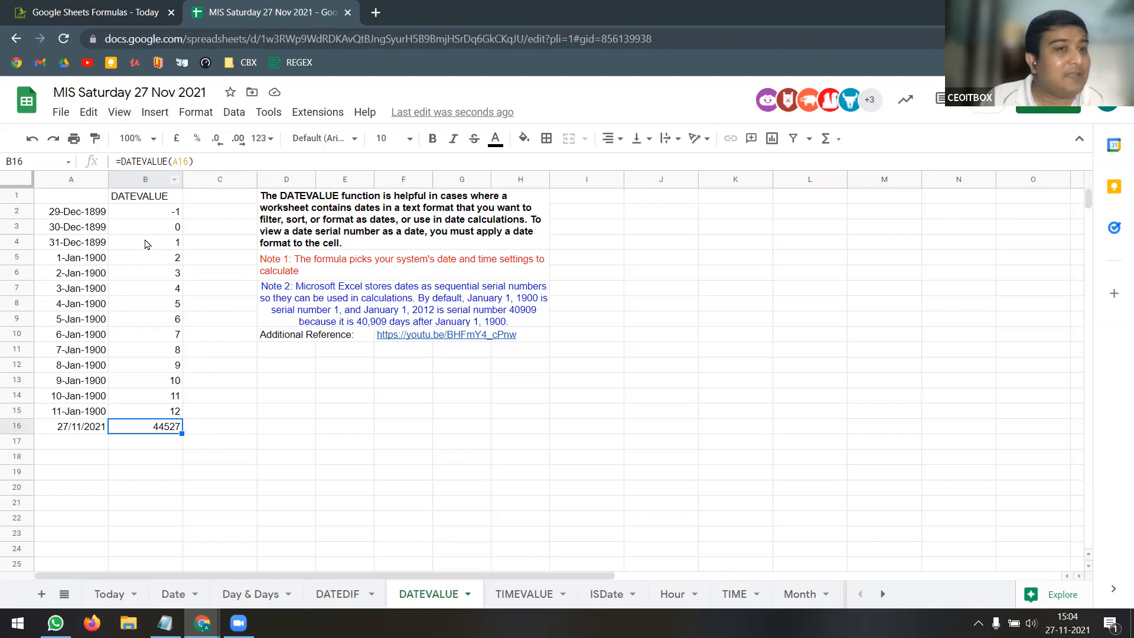
{"action": "left_click", "coordinate": [154, 218]}
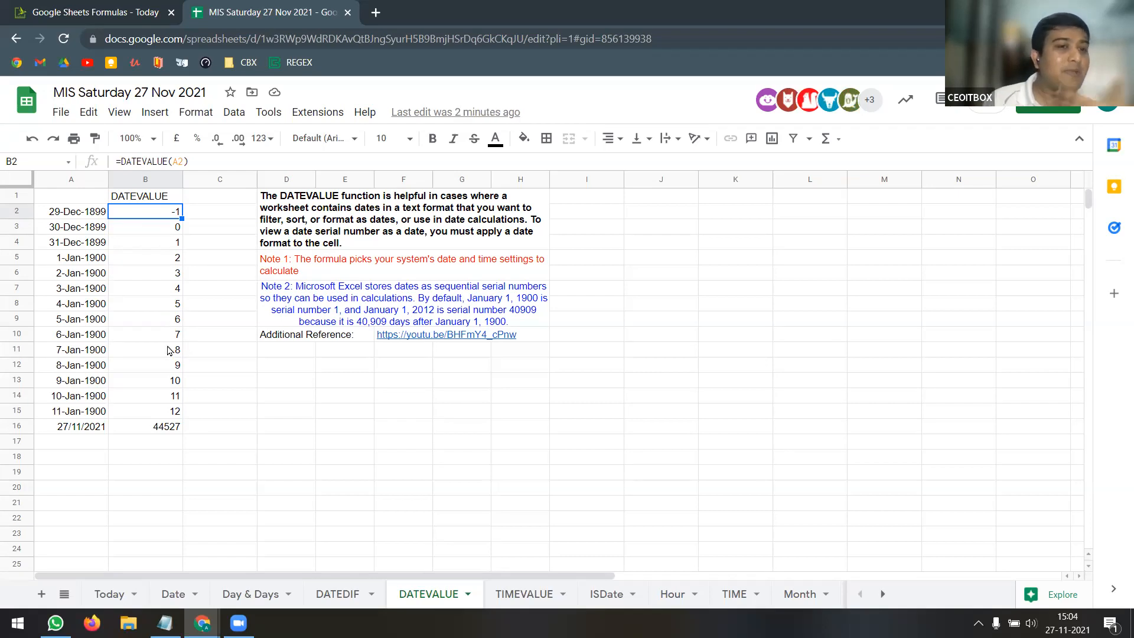
{"action": "left_click", "coordinate": [171, 388]}
Try adding 1 to the DATEVALUE formula in B16, making it =DATEVALUE(A16)+1, and undo the change
{"action": "left_click", "coordinate": [166, 429]}
{"action": "left_click", "coordinate": [210, 162]}
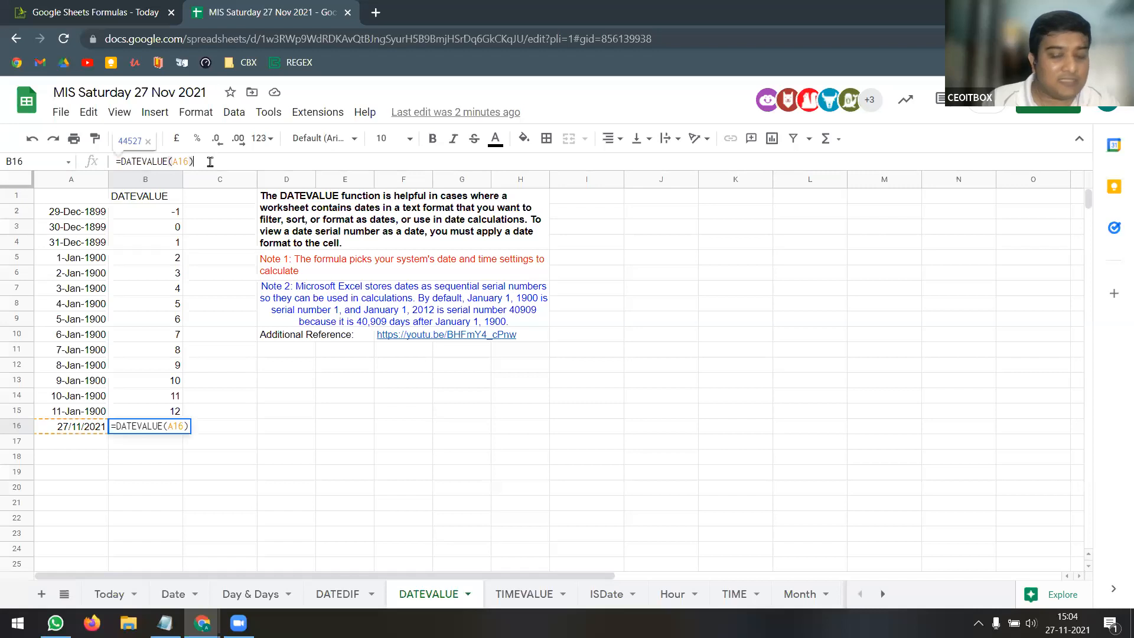
{"action": "type", "text": "+1"}
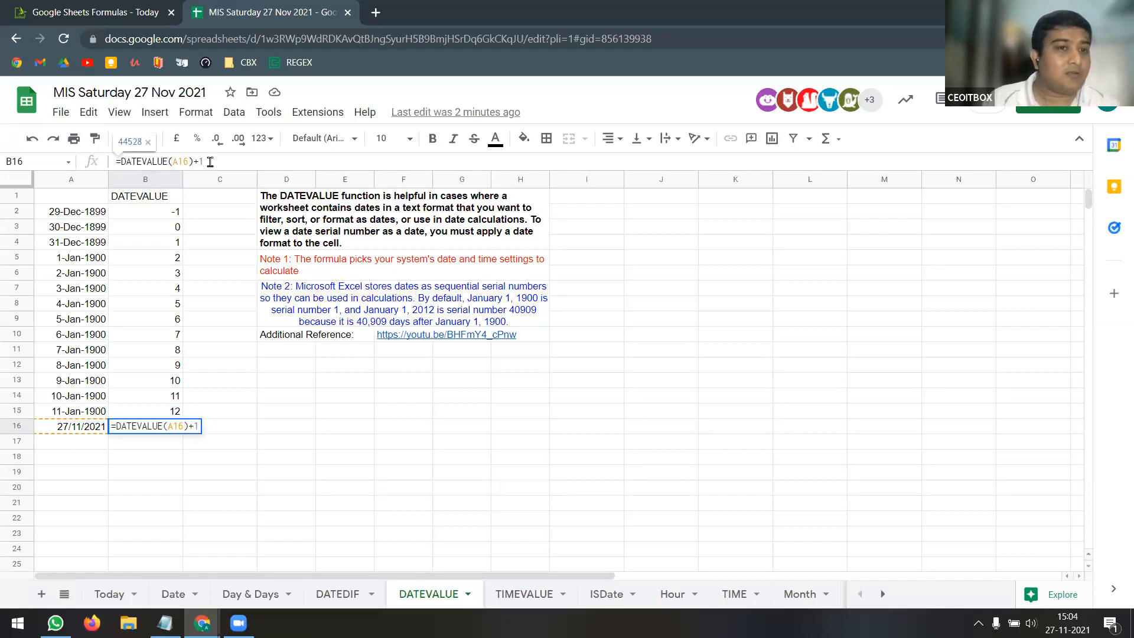
{"action": "key", "text": "Return"}
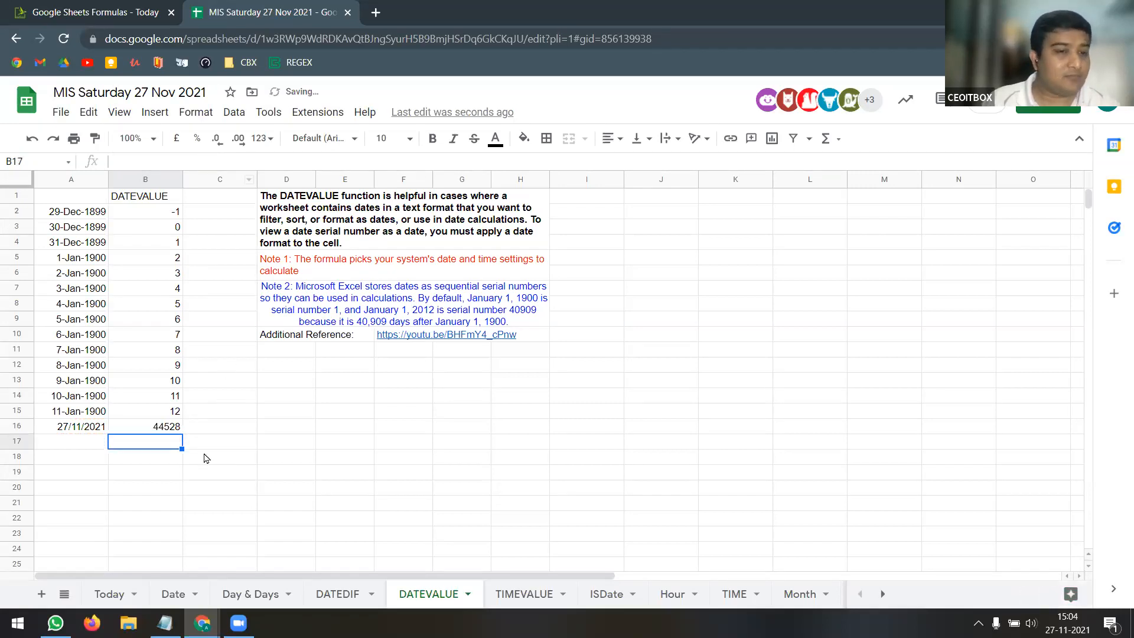
{"action": "key", "text": "Up"}
{"action": "key", "text": "ctrl+z"}
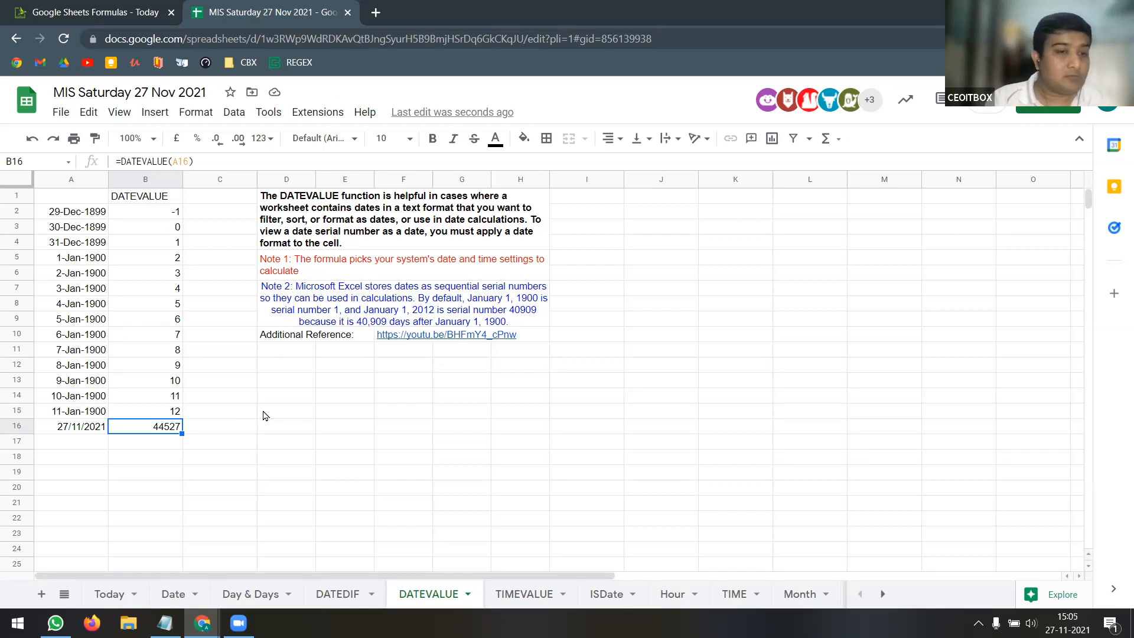
Check the formula behind the date in A16 and go to the TIMEVALUE sheet, selecting the empty cell G2
{"action": "left_click", "coordinate": [89, 430]}
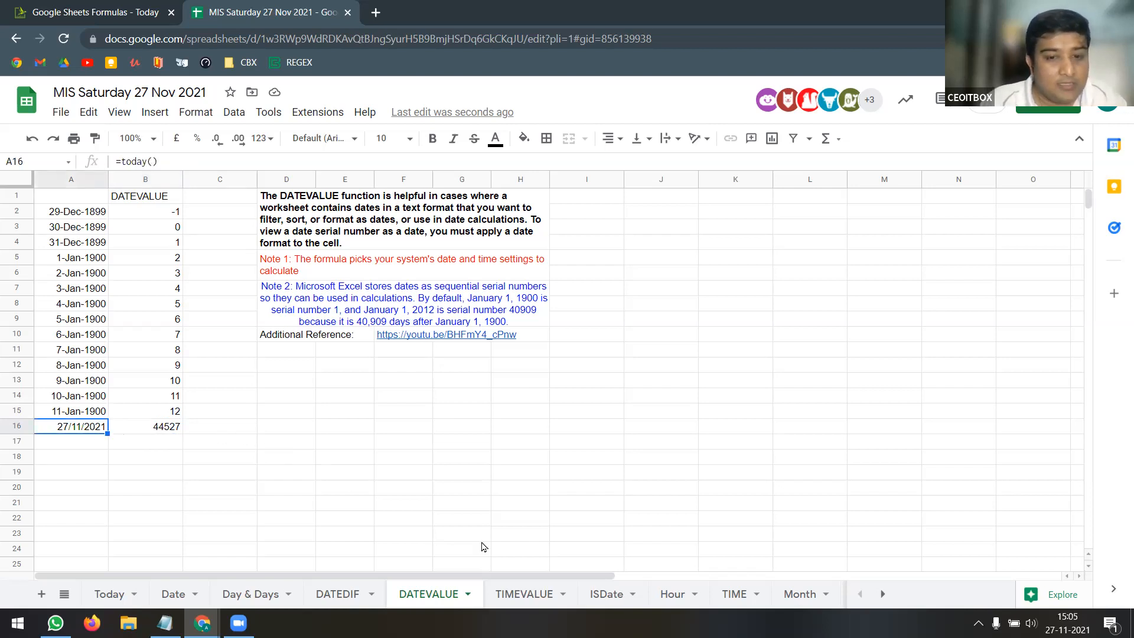
{"action": "left_click", "coordinate": [519, 592]}
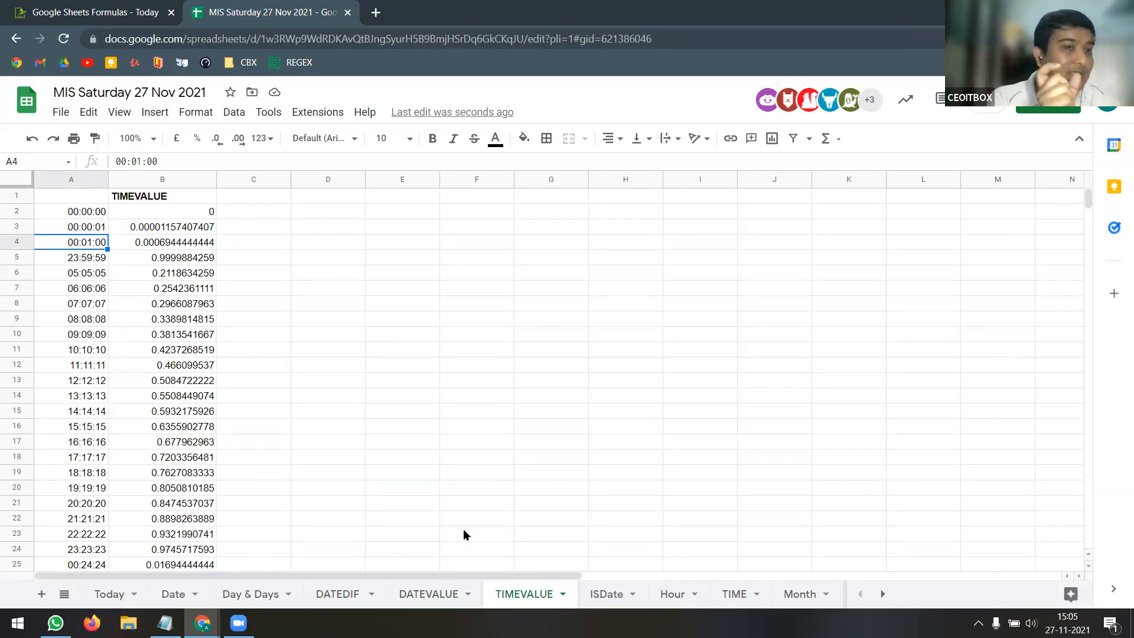
{"action": "left_click", "coordinate": [547, 214]}
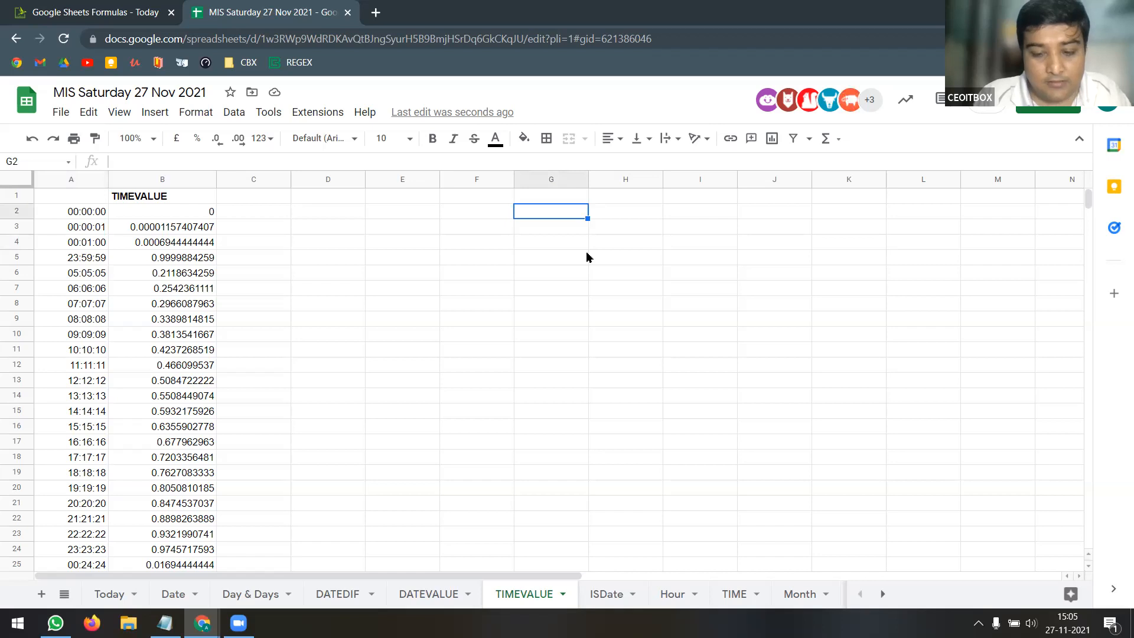
Enter =now() in cell G2 and widen column G to fit the full date and time
{"action": "type", "text": "=no"}
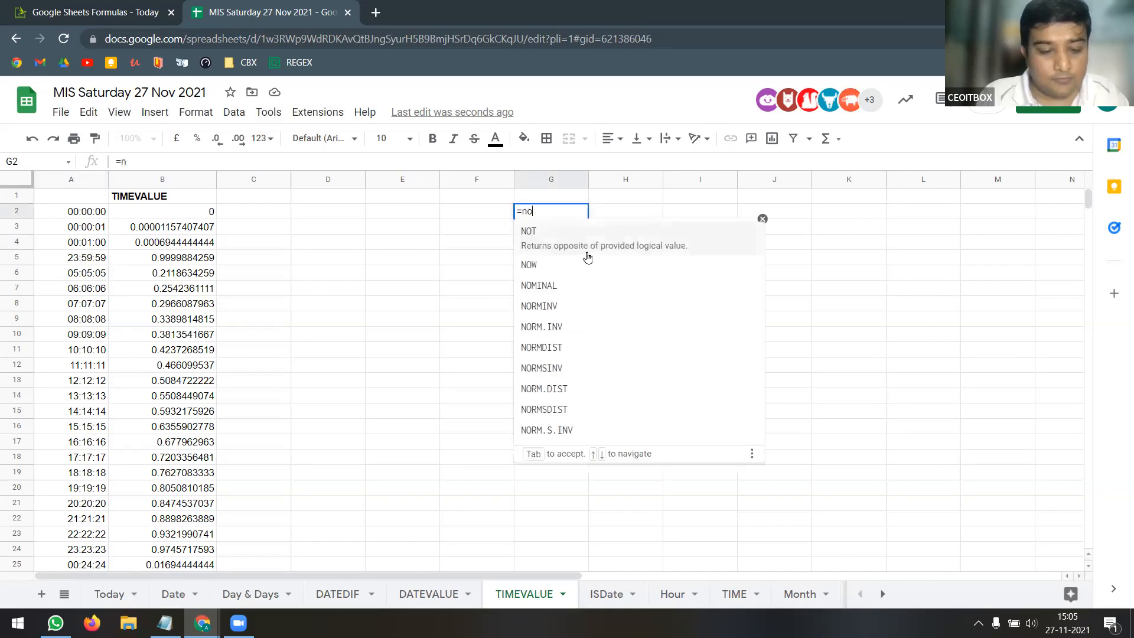
{"action": "type", "text": "w()"}
{"action": "key", "text": "Return"}
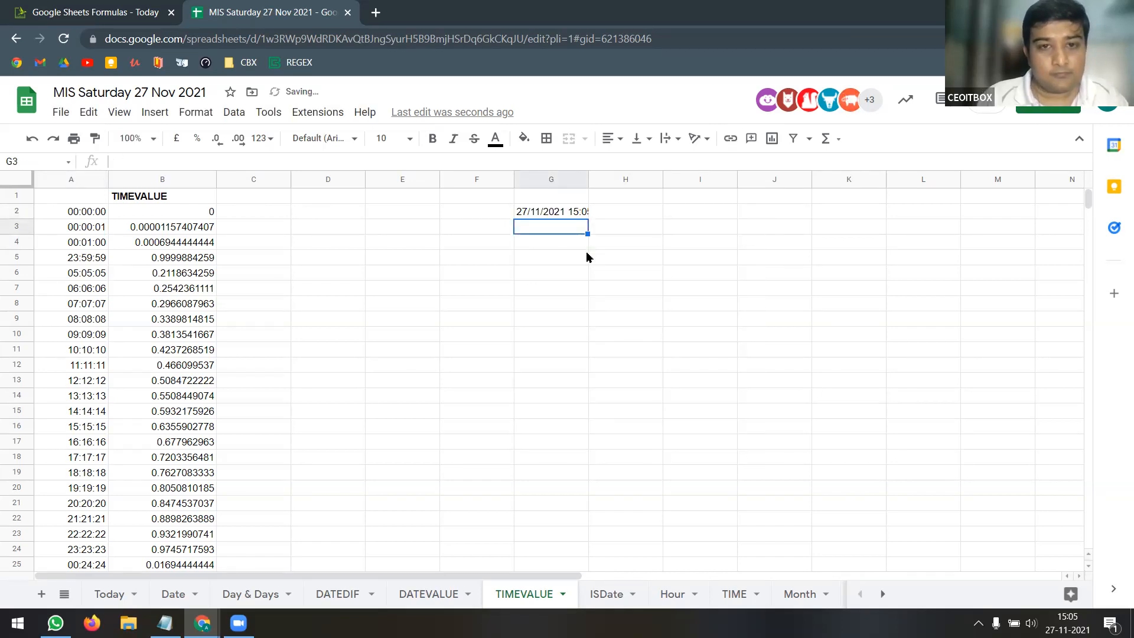
{"action": "left_click", "coordinate": [564, 212]}
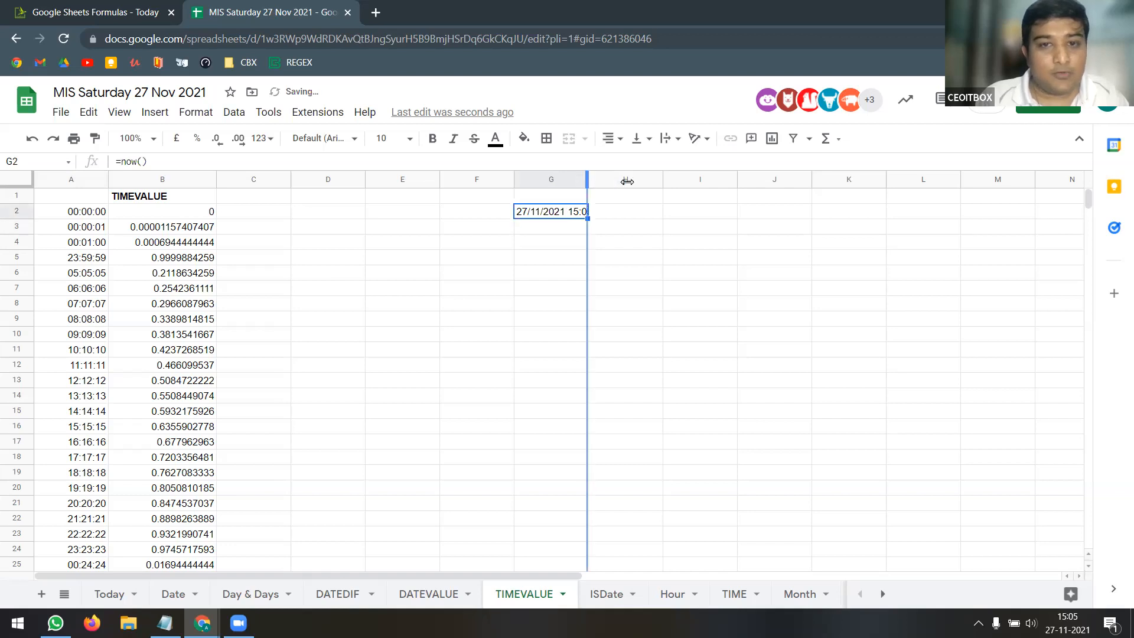
{"action": "double_click", "coordinate": [588, 179]}
Apply the Number format to the date-time value in cell G2
{"action": "left_click", "coordinate": [269, 138]}
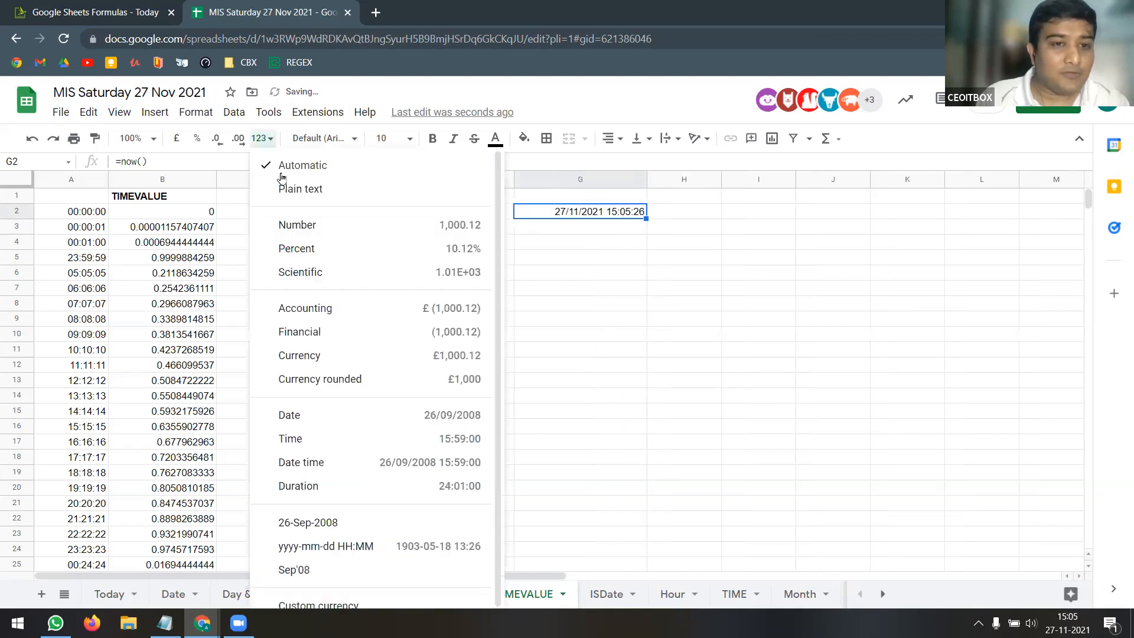
{"action": "left_click", "coordinate": [317, 229]}
{"action": "left_click", "coordinate": [590, 230]}
{"action": "left_click", "coordinate": [625, 216]}
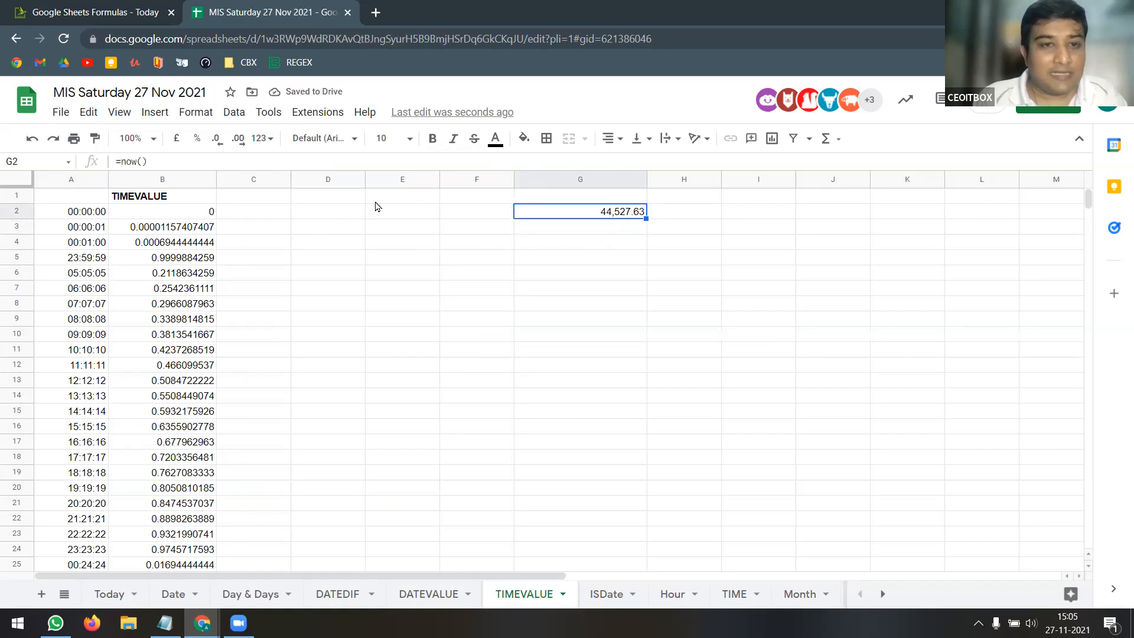
Increase the number of decimal places shown in cell G2 to eleven
{"action": "left_click", "coordinate": [238, 140]}
{"action": "left_click", "coordinate": [238, 140]}
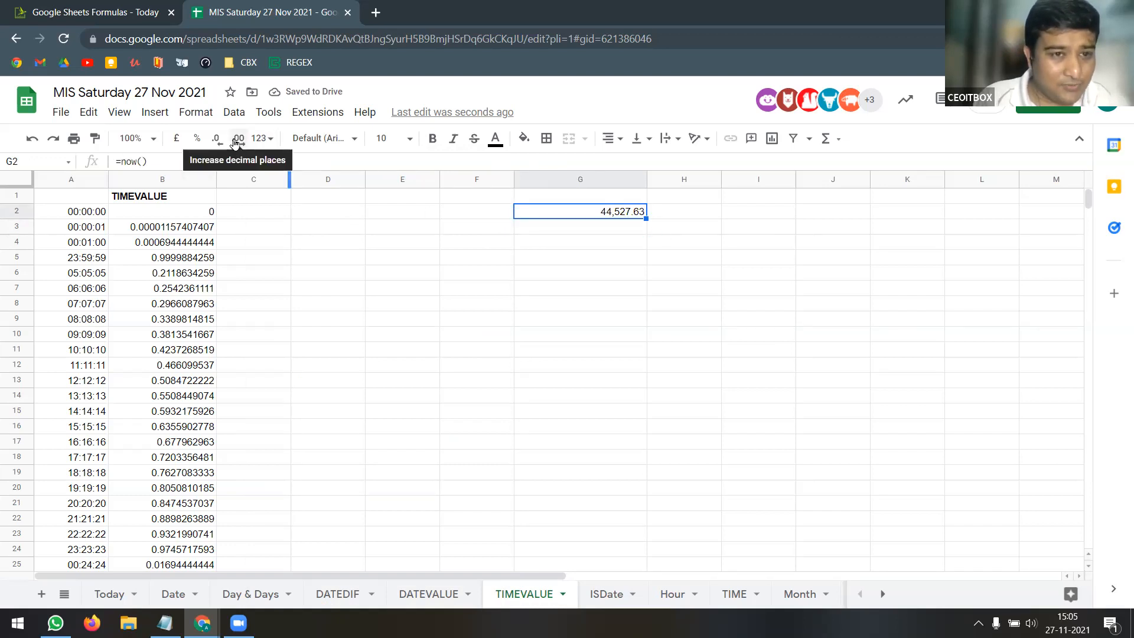
{"action": "left_click", "coordinate": [238, 140]}
{"action": "left_click", "coordinate": [238, 139]}
{"action": "left_click", "coordinate": [238, 140]}
{"action": "left_click", "coordinate": [239, 140]}
{"action": "left_click", "coordinate": [238, 140]}
{"action": "left_click", "coordinate": [238, 139]}
{"action": "left_click", "coordinate": [238, 140]}
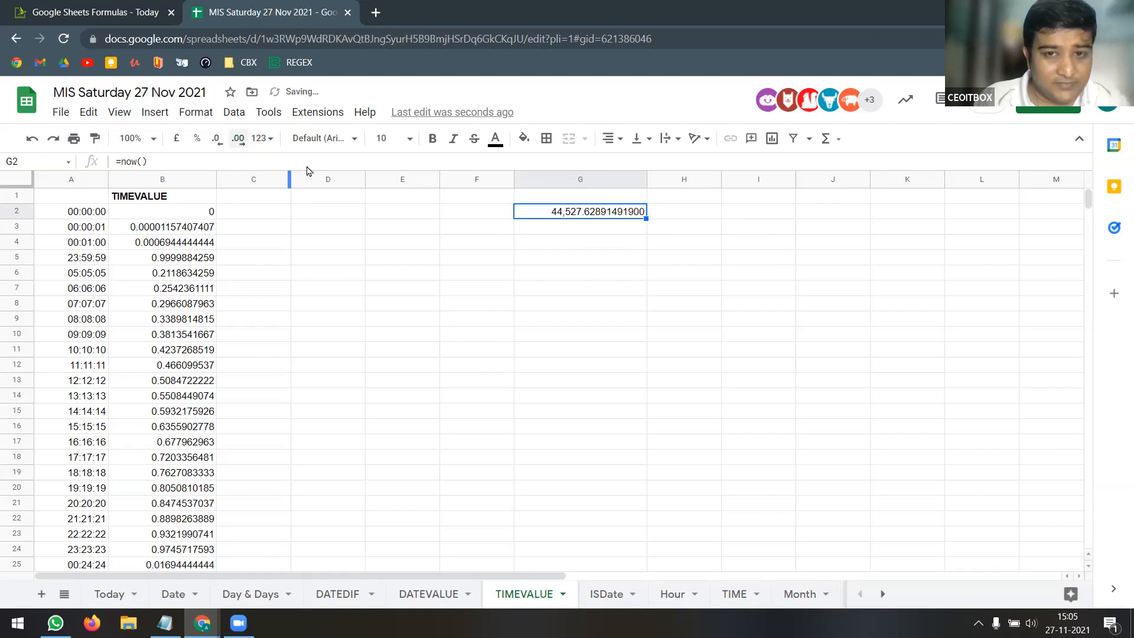
{"action": "left_click", "coordinate": [618, 231]}
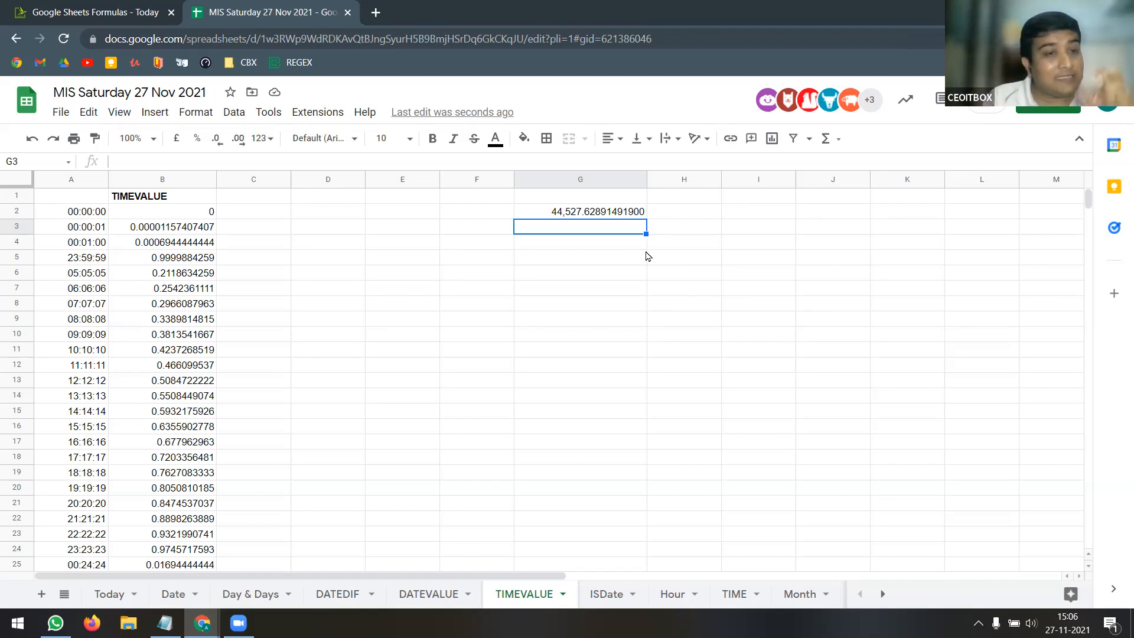
Examine the times 00:00:00, 00:00:01 and 23:59:59 in column A alongside their TIMEVALUE formulas in column B
{"action": "left_click", "coordinate": [90, 214]}
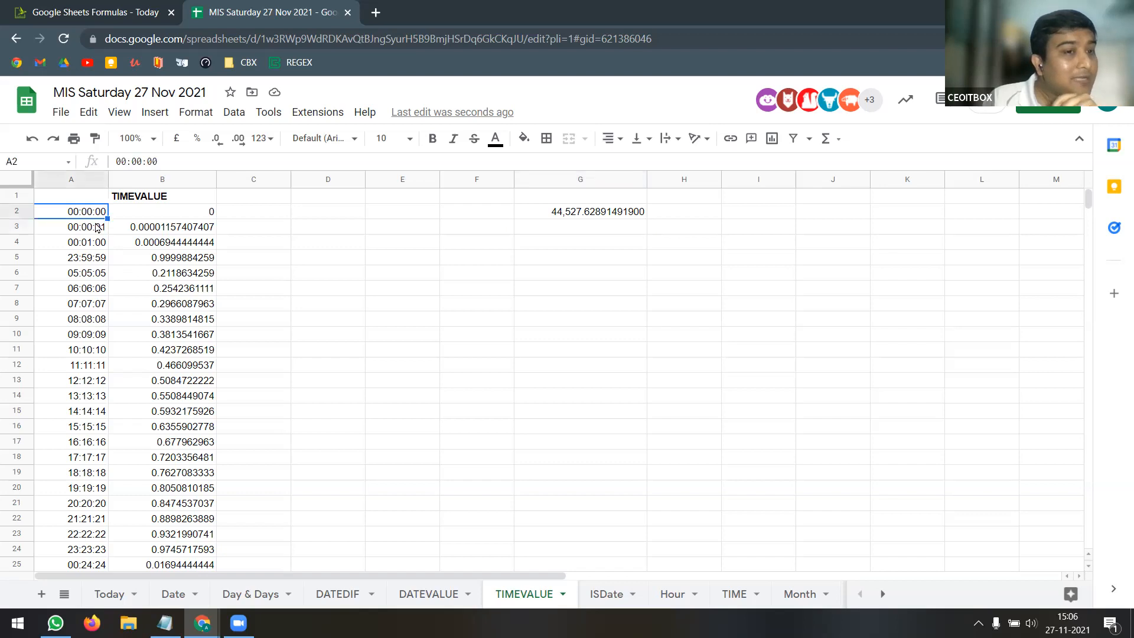
{"action": "left_click", "coordinate": [204, 217]}
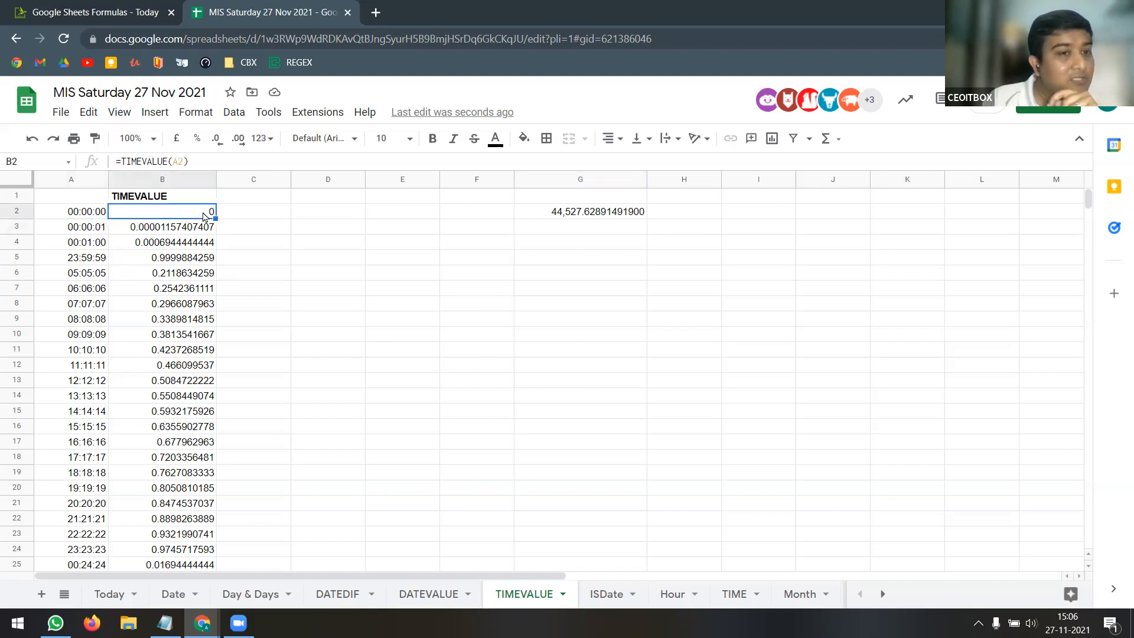
{"action": "left_click", "coordinate": [96, 232]}
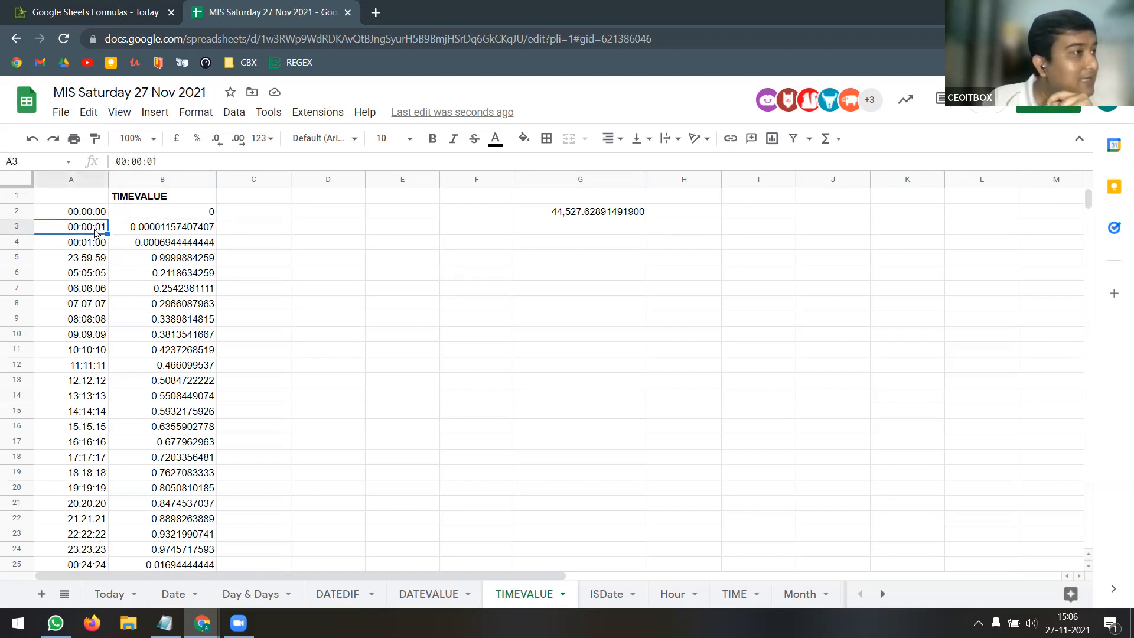
{"action": "left_click", "coordinate": [155, 232]}
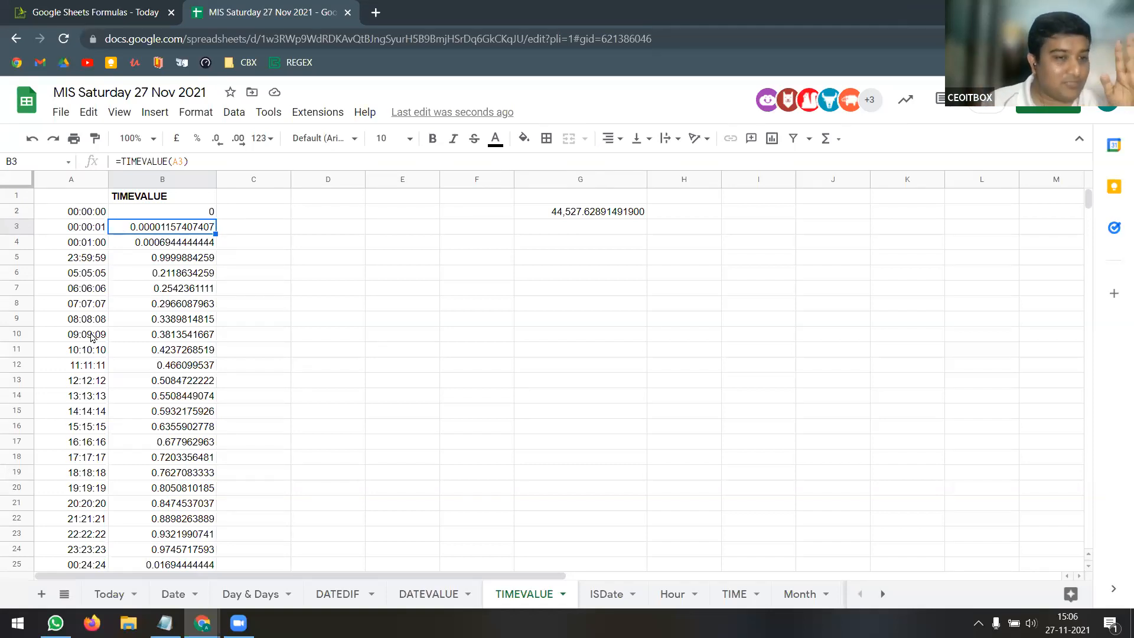
{"action": "scroll", "coordinate": [95, 341], "scroll_direction": "down", "scroll_amount": 4}
{"action": "scroll", "coordinate": [96, 342], "scroll_direction": "up", "scroll_amount": 4}
{"action": "scroll", "coordinate": [96, 343], "scroll_direction": "down", "scroll_amount": 1}
{"action": "scroll", "coordinate": [96, 343], "scroll_direction": "up", "scroll_amount": 2}
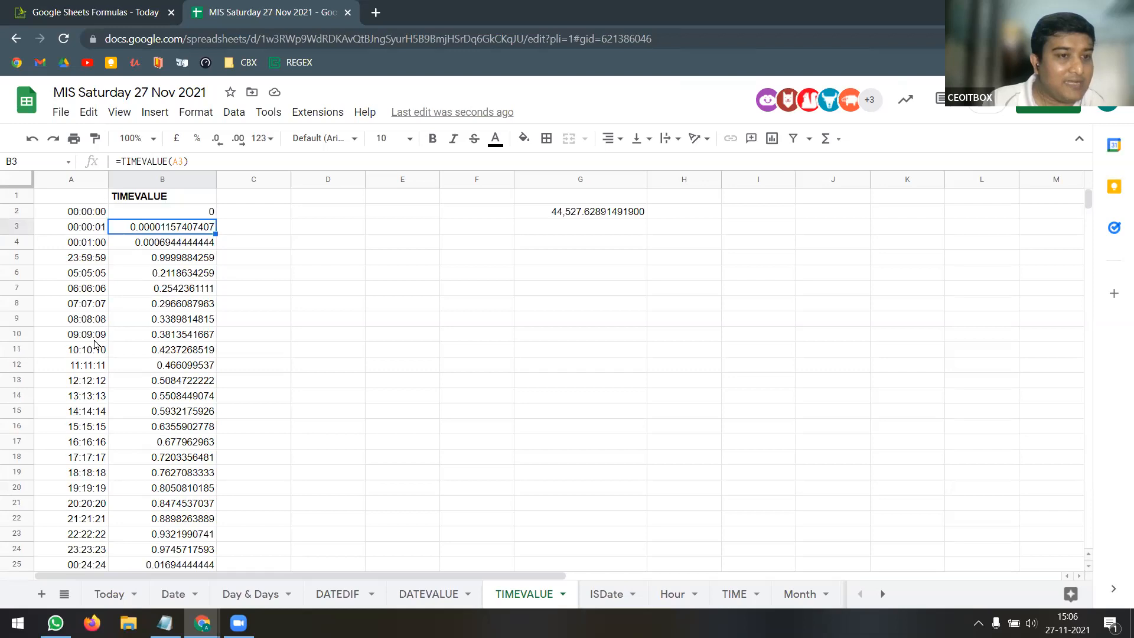
{"action": "left_click", "coordinate": [94, 261]}
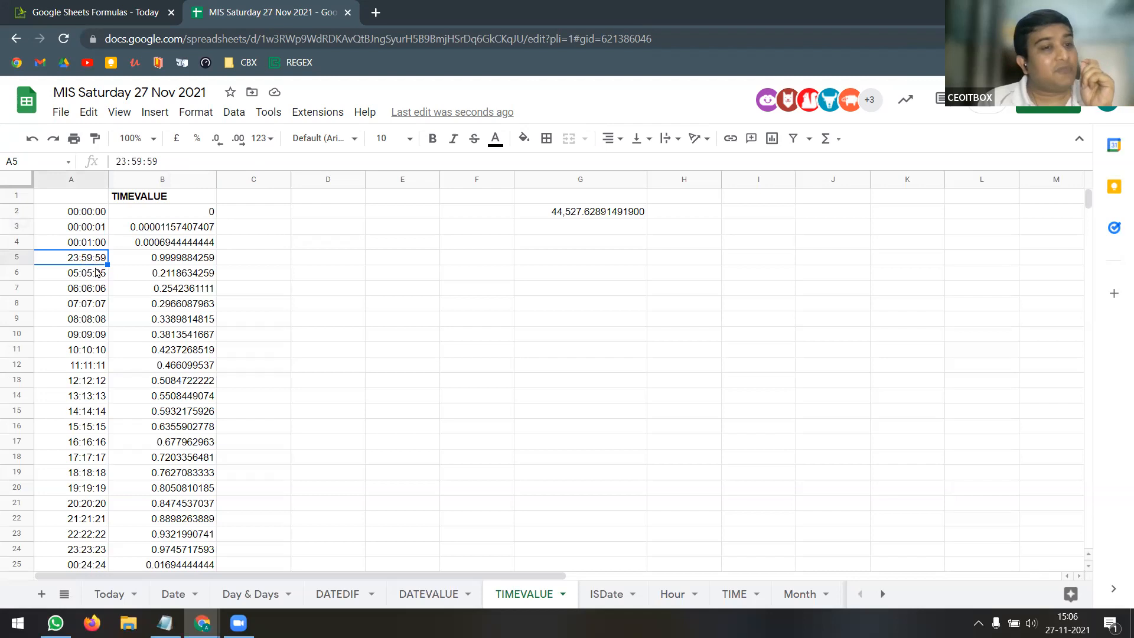
{"action": "left_click", "coordinate": [177, 260]}
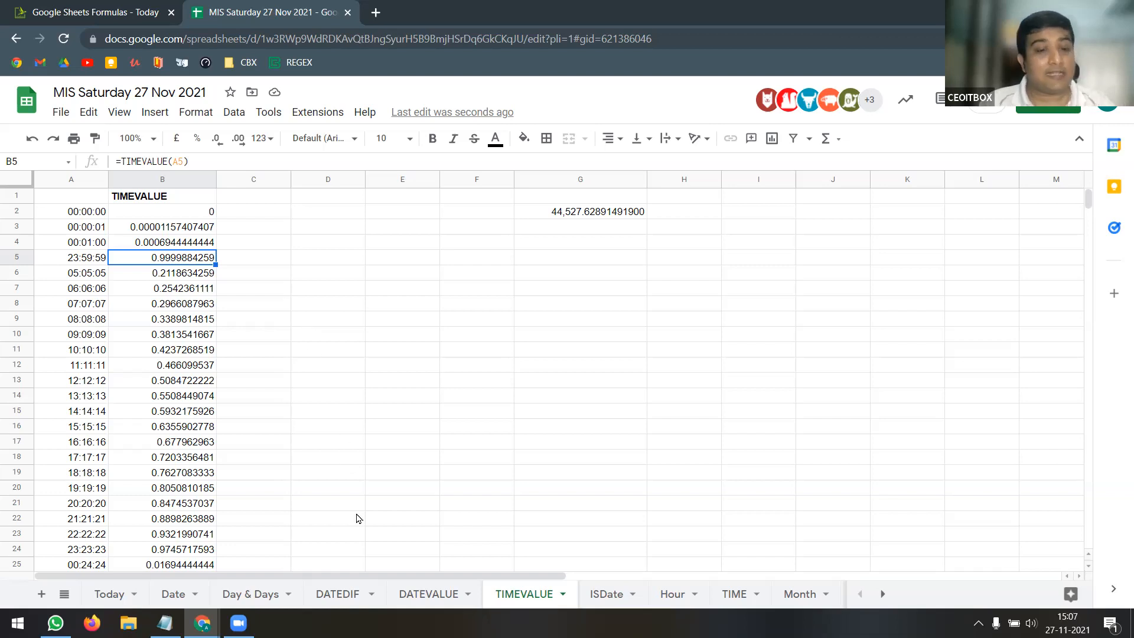
Open the DATEVALUE sheet and compare the dates from 30-Dec-1899 to 1-Jan-1900 with their serial numbers
{"action": "left_click", "coordinate": [420, 597]}
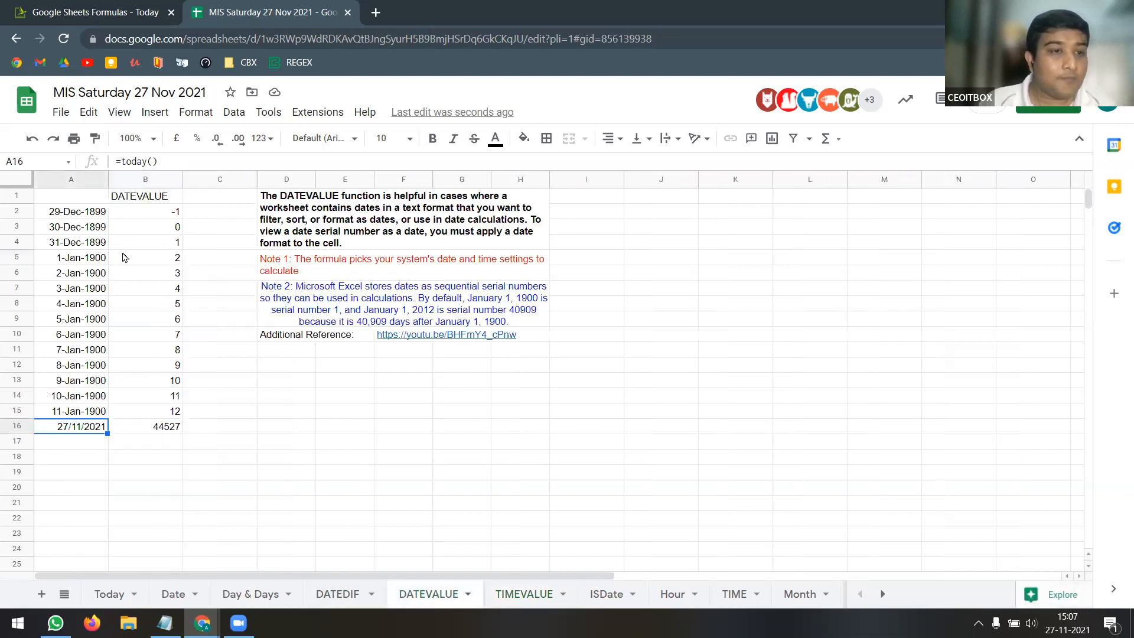
{"action": "left_click", "coordinate": [100, 229]}
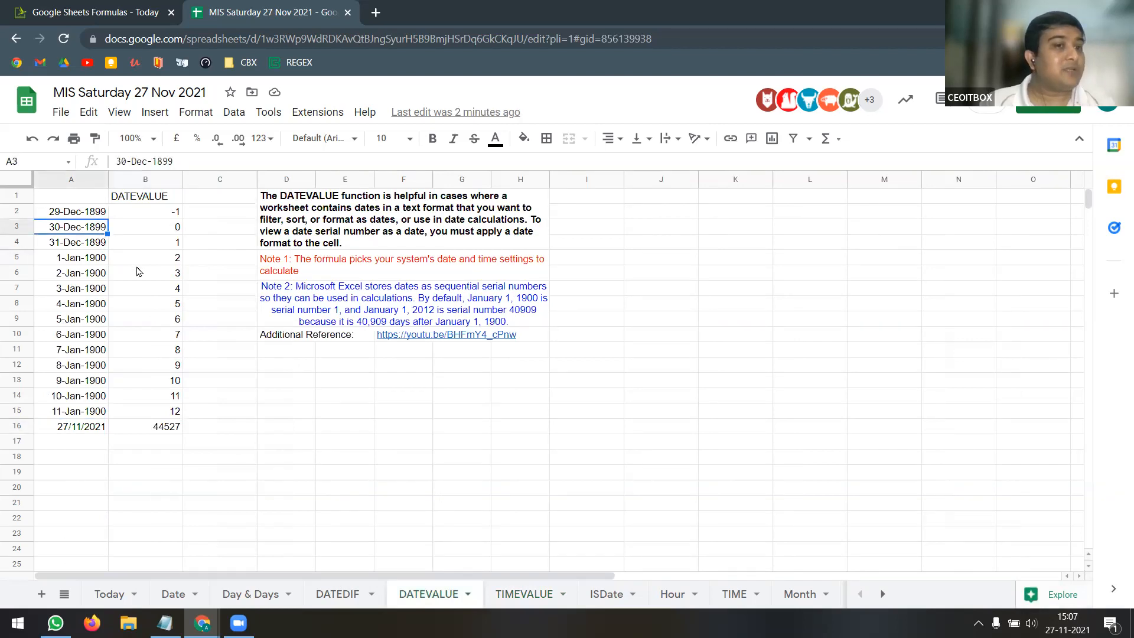
{"action": "left_click", "coordinate": [87, 247]}
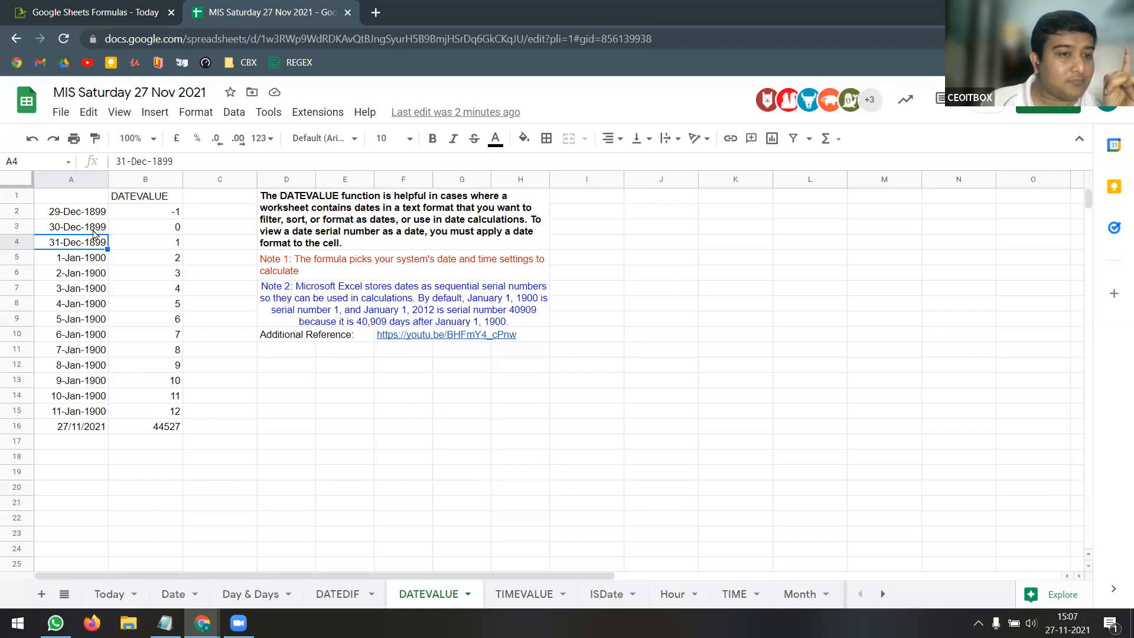
{"action": "key", "text": "Up"}
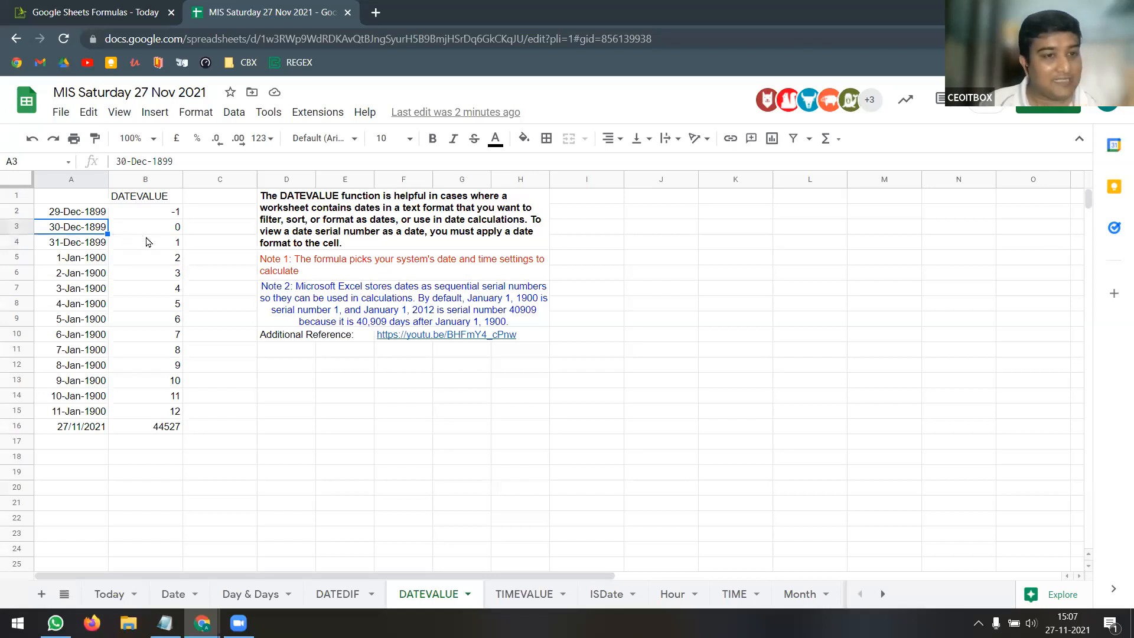
{"action": "left_click", "coordinate": [89, 246]}
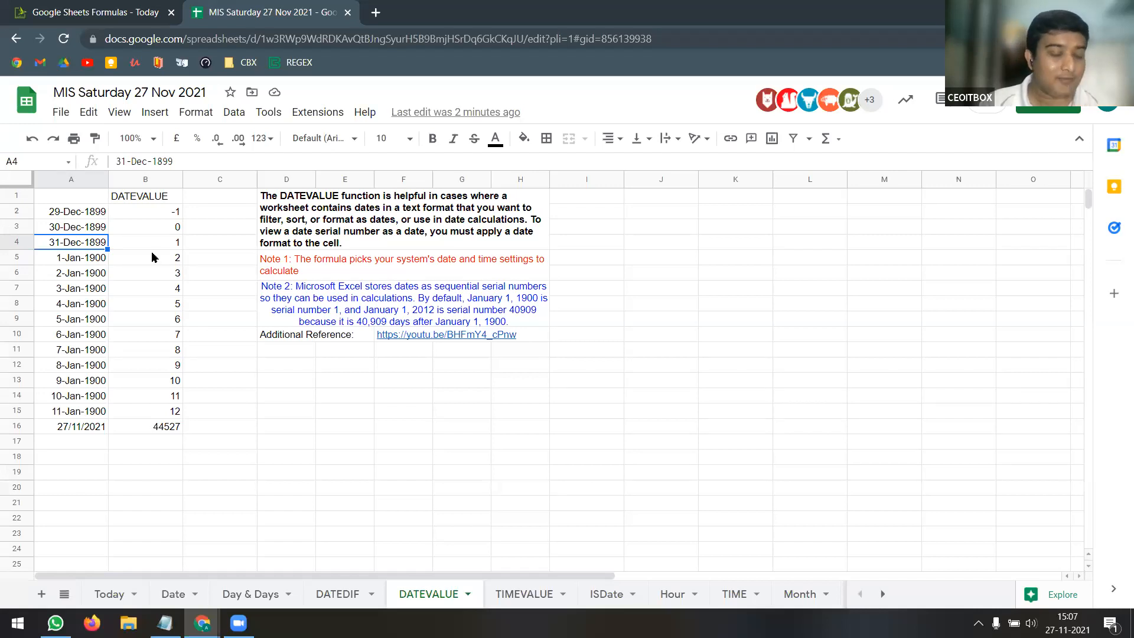
{"action": "left_click", "coordinate": [88, 262]}
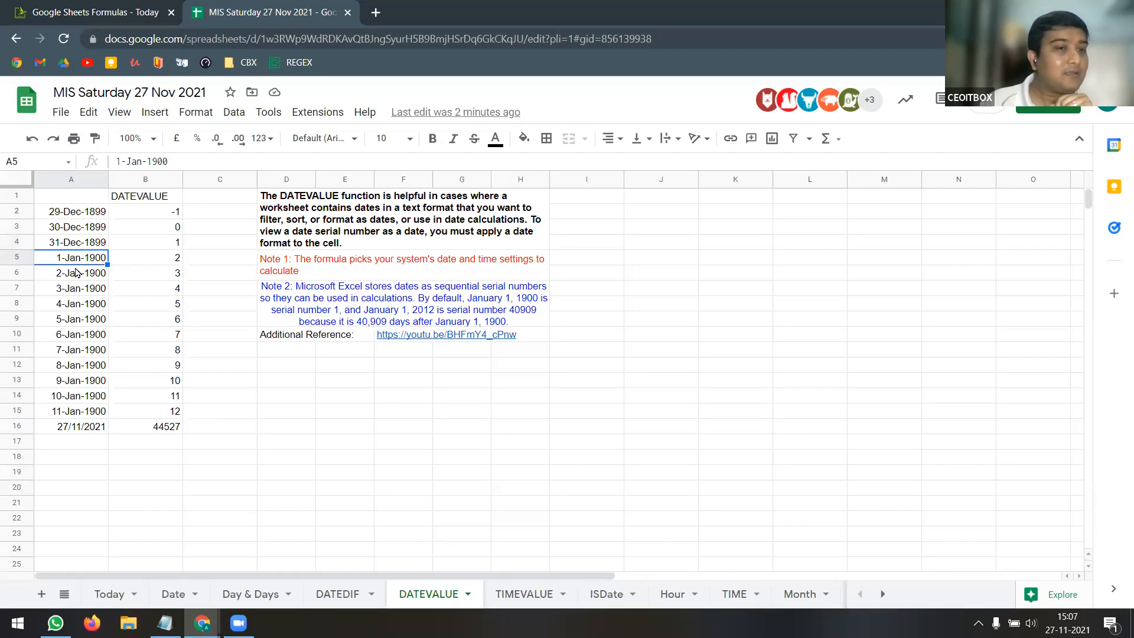
{"action": "left_click", "coordinate": [163, 261]}
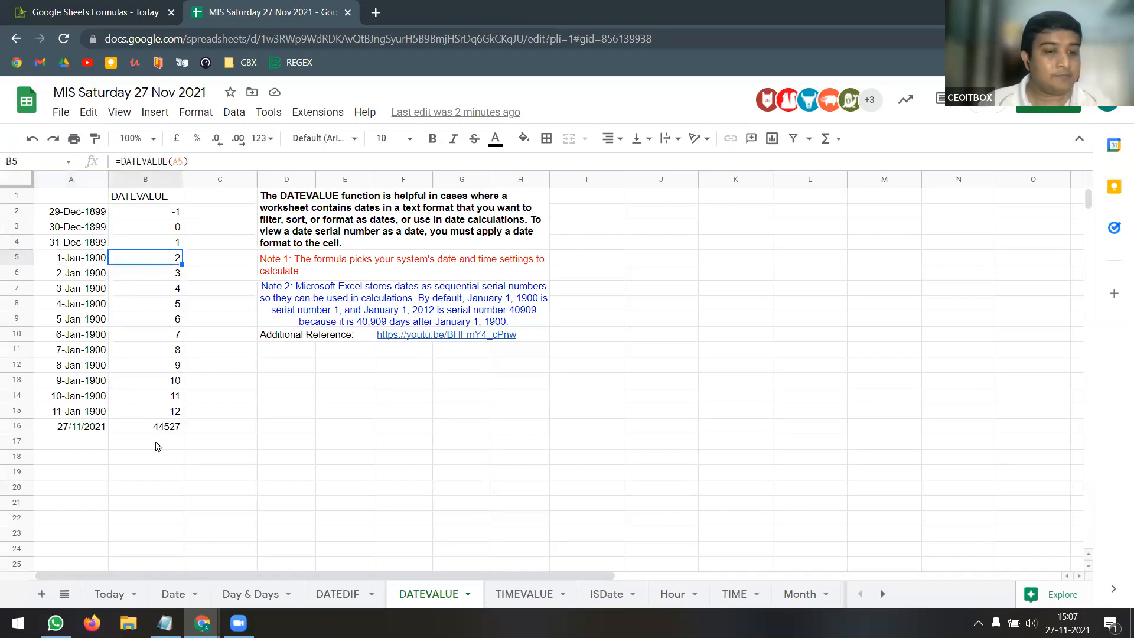
On the ISDate sheet, enter =ISDATE(A2) in cell B2 to test whether the first listed value is a date
{"action": "left_click", "coordinate": [595, 601]}
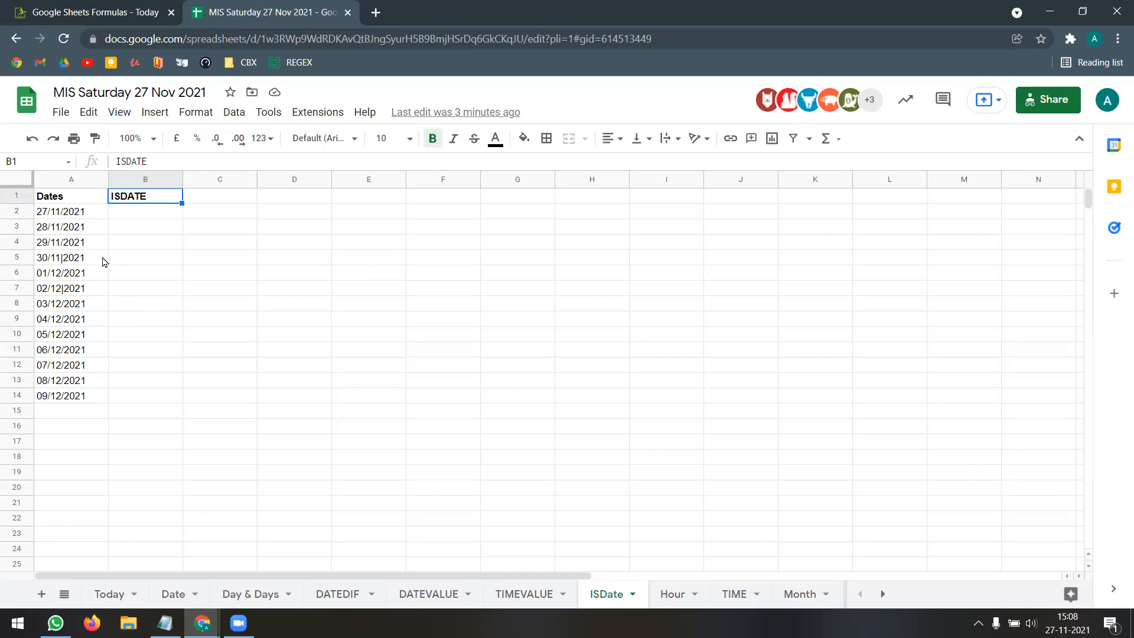
{"action": "left_click", "coordinate": [85, 260]}
{"action": "left_click", "coordinate": [85, 271]}
{"action": "left_click", "coordinate": [86, 288]}
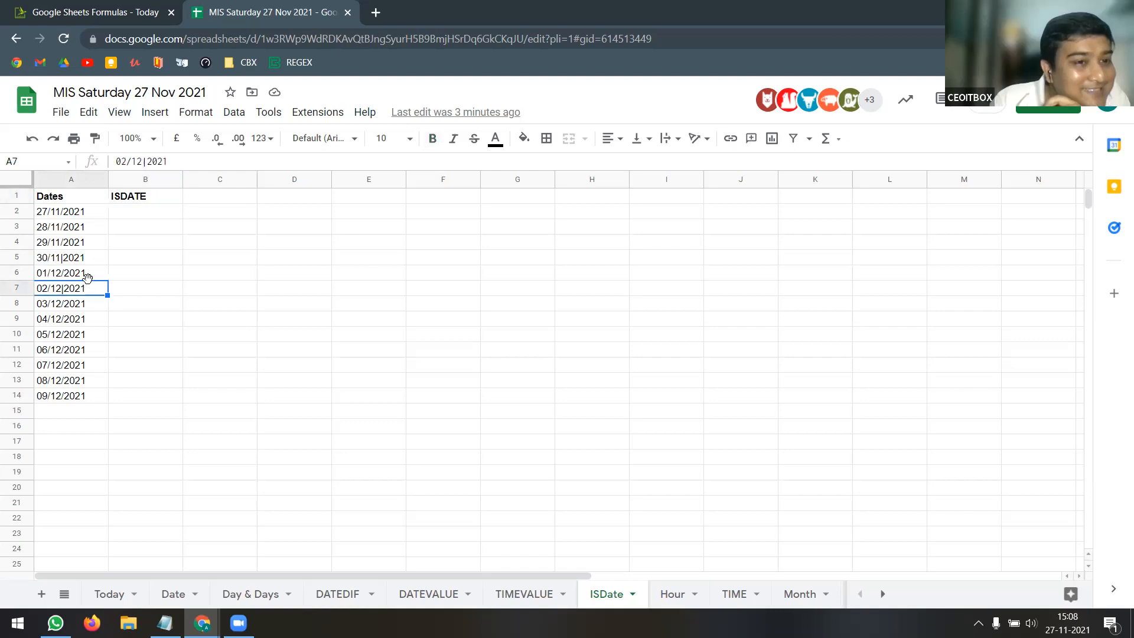
{"action": "left_click", "coordinate": [150, 217]}
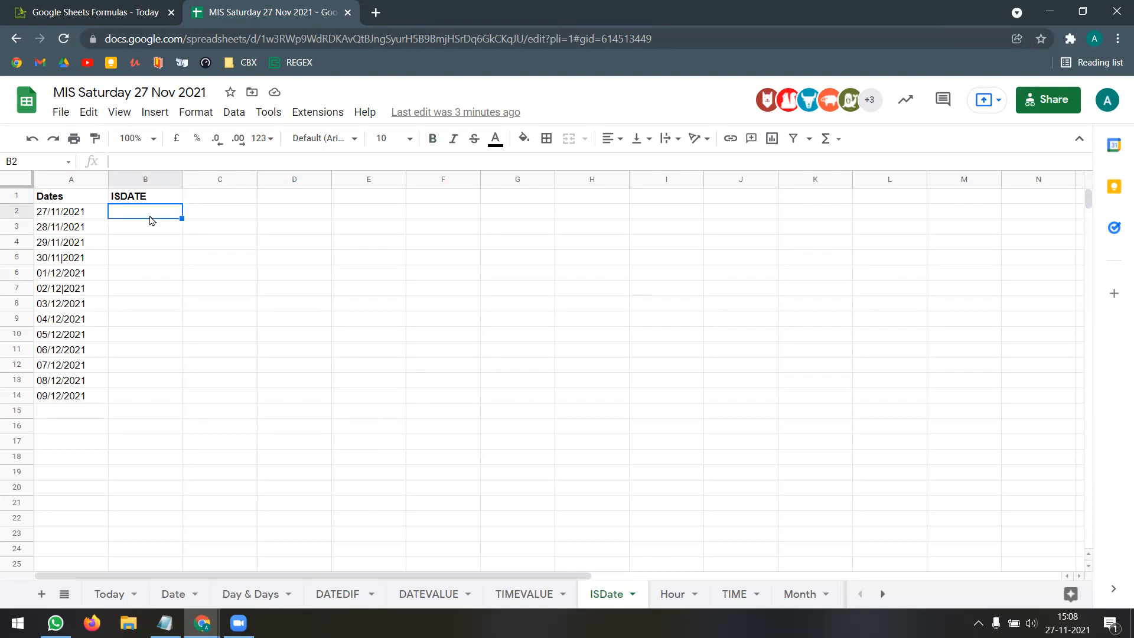
{"action": "type", "text": "="}
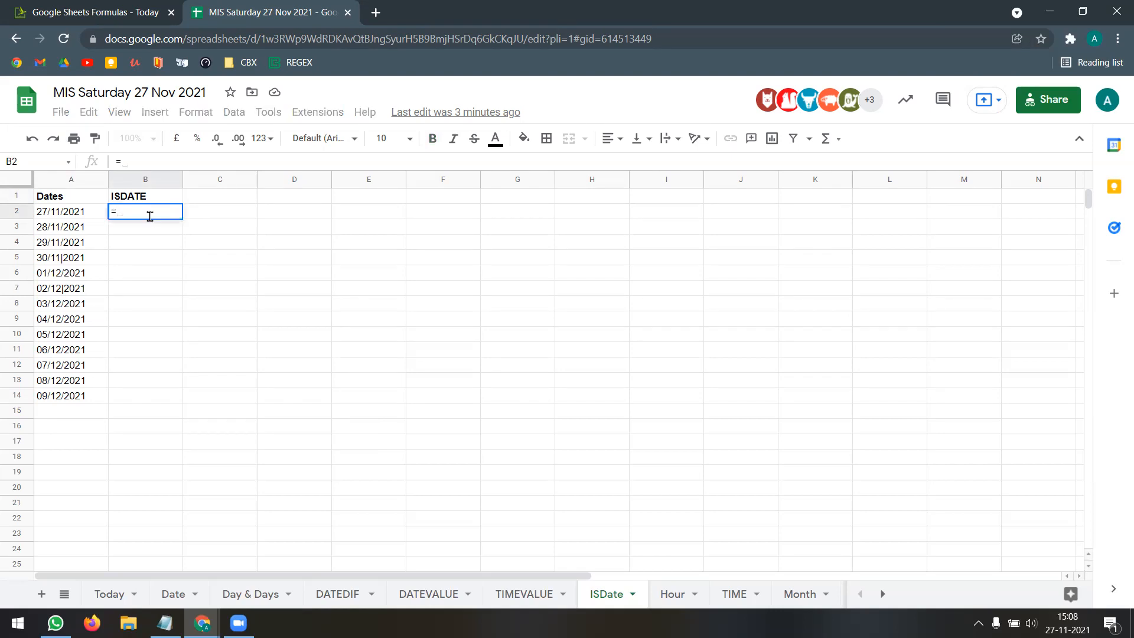
{"action": "type", "text": "is"}
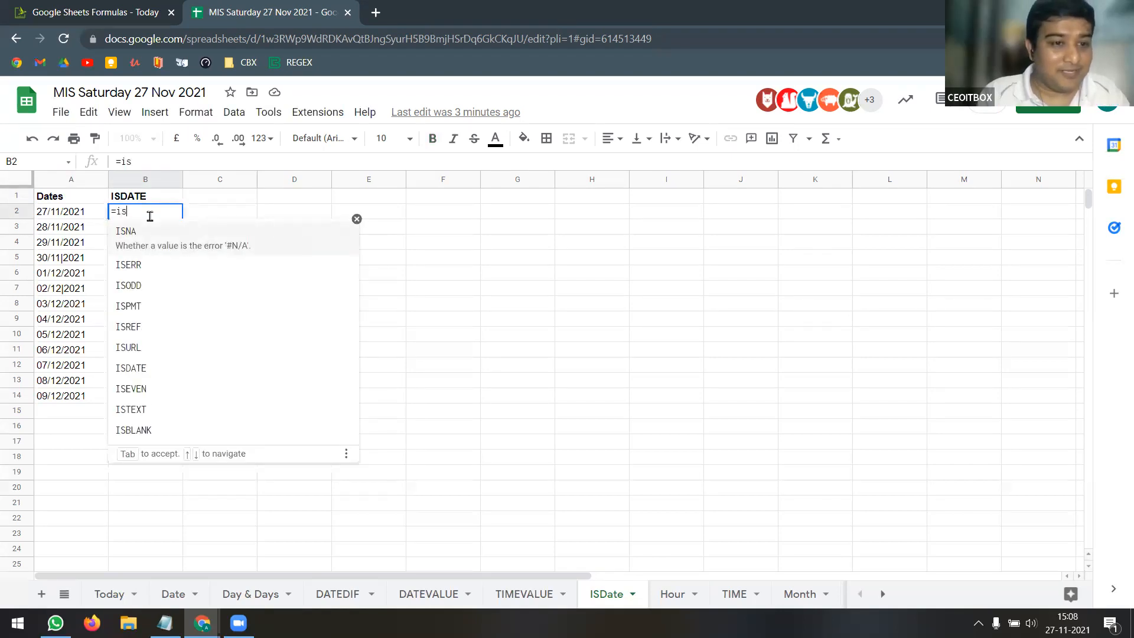
{"action": "type", "text": "da"}
{"action": "key", "text": "Tab"}
{"action": "type", "text": "A2"}
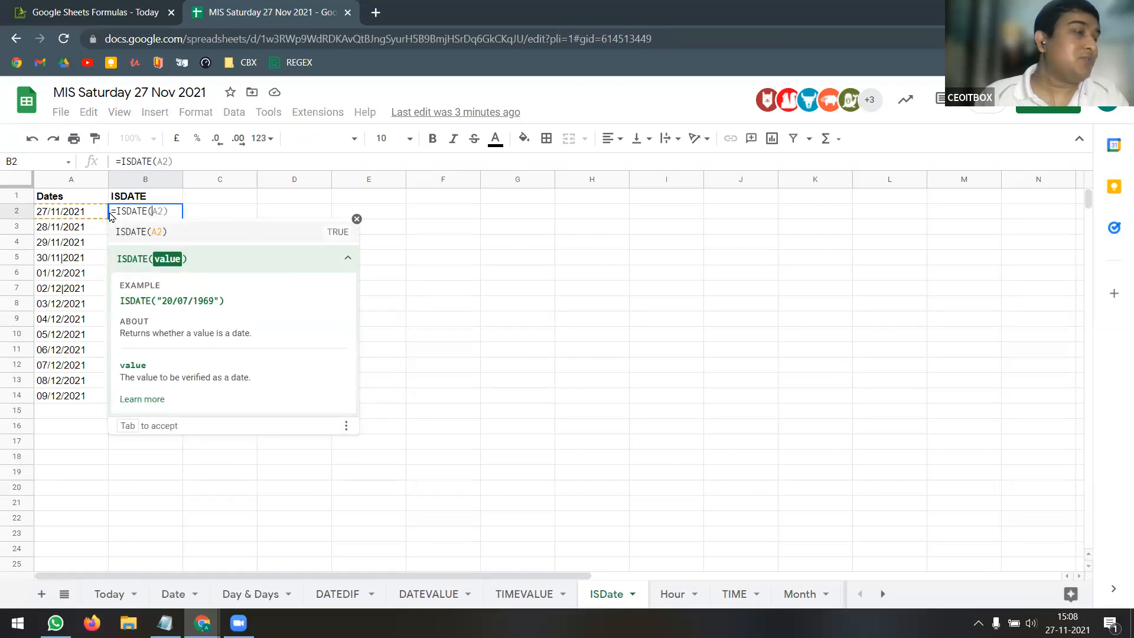
{"action": "key", "text": "ctrl+Return"}
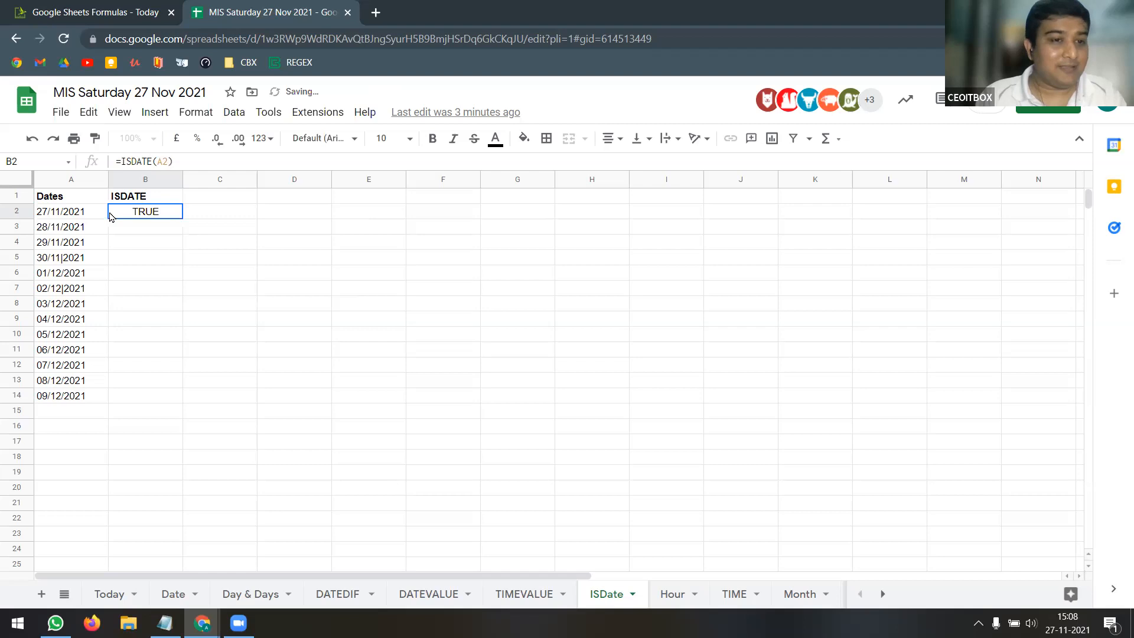
Fill the ISDATE formula down column B to row 14 and inspect the results in B5 and B7
{"action": "double_click", "coordinate": [183, 219]}
{"action": "left_click", "coordinate": [179, 264]}
{"action": "left_click", "coordinate": [178, 292]}
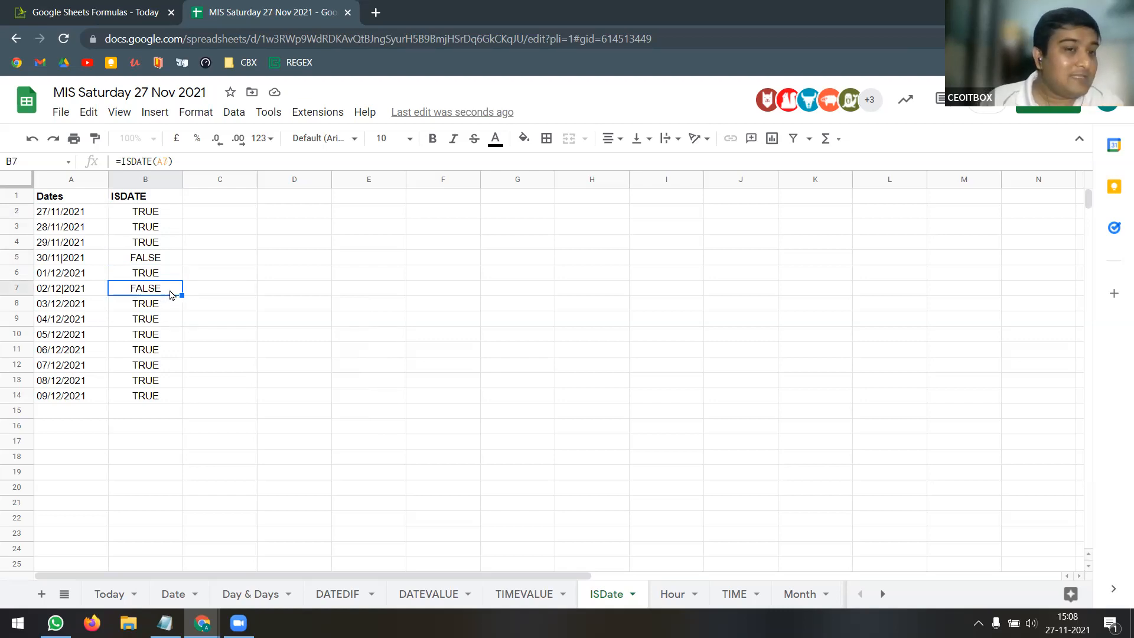
{"action": "left_click", "coordinate": [172, 262]}
{"action": "left_click", "coordinate": [171, 286]}
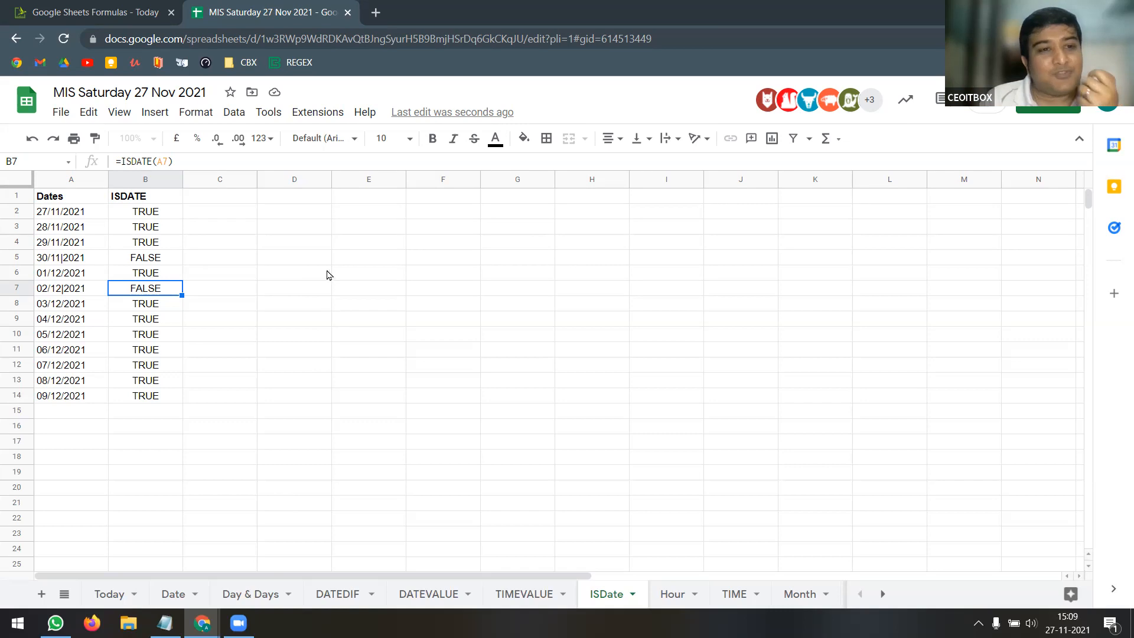
Enter =A2*1 in cell C2 and accept the suggested auto-fill of the formula down to C14
{"action": "left_click", "coordinate": [220, 215]}
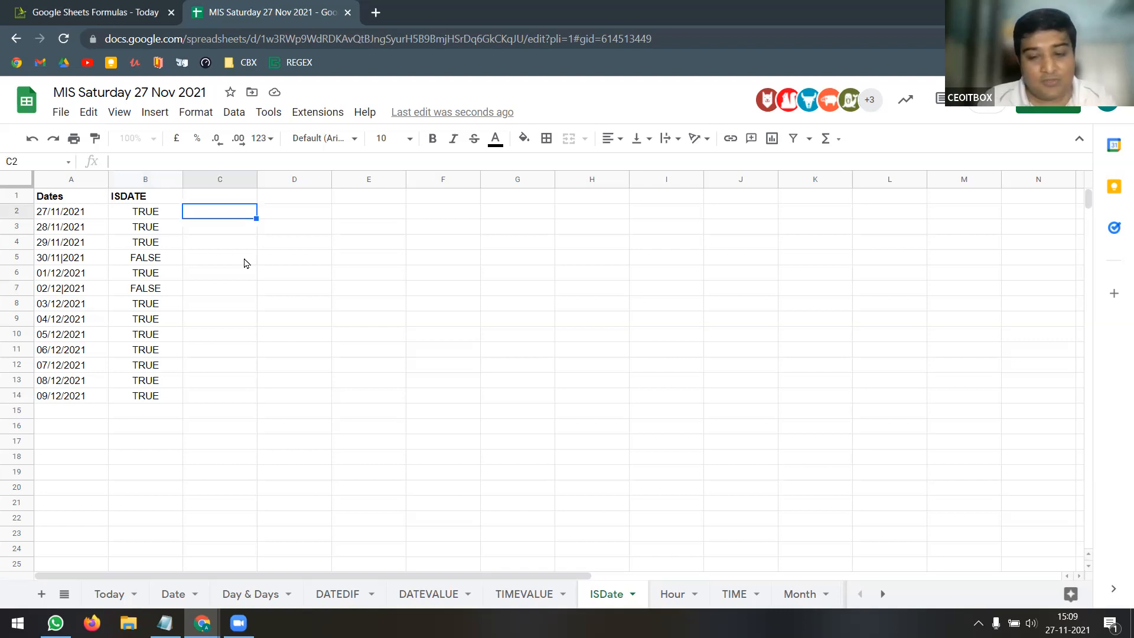
{"action": "type", "text": "="}
{"action": "left_click", "coordinate": [78, 214]}
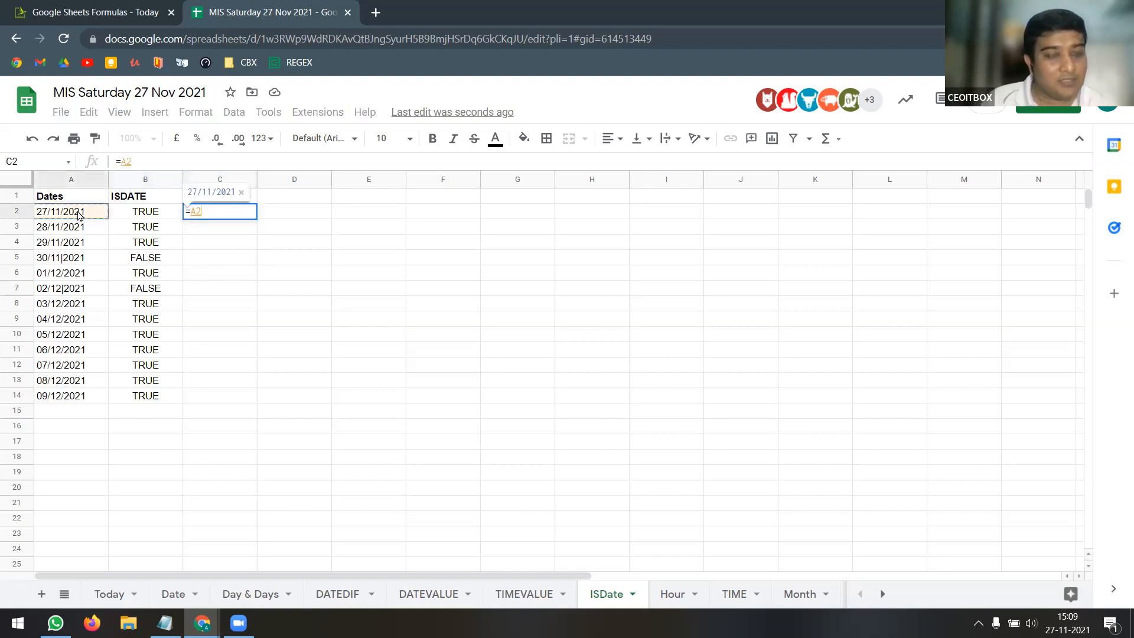
{"action": "key", "text": "Return"}
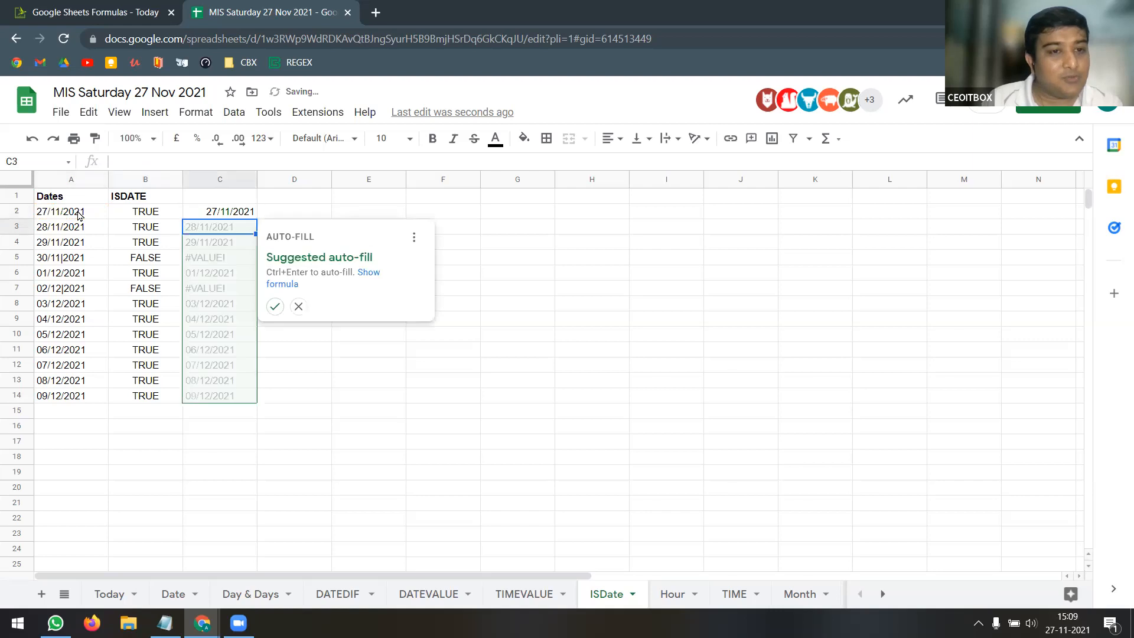
{"action": "key", "text": "ctrl+Return"}
{"action": "left_click", "coordinate": [238, 260]}
{"action": "left_click", "coordinate": [238, 351]}
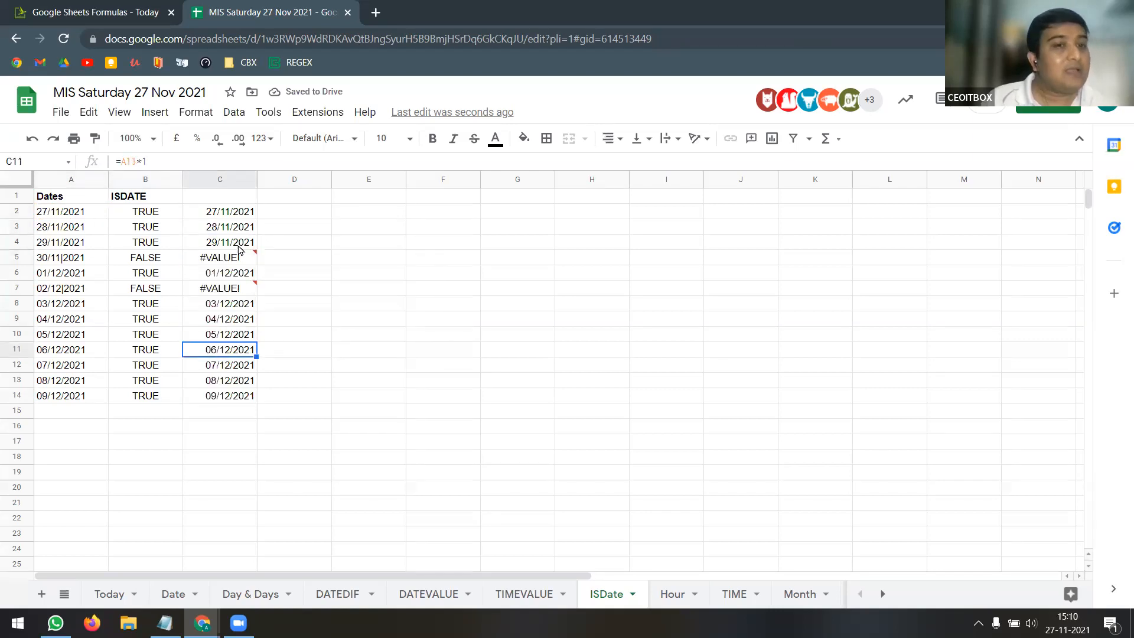
Check the date entry in A5 and, on the Hour sheet, enter =HOUR(A2) in cell B2
{"action": "left_click", "coordinate": [70, 260]}
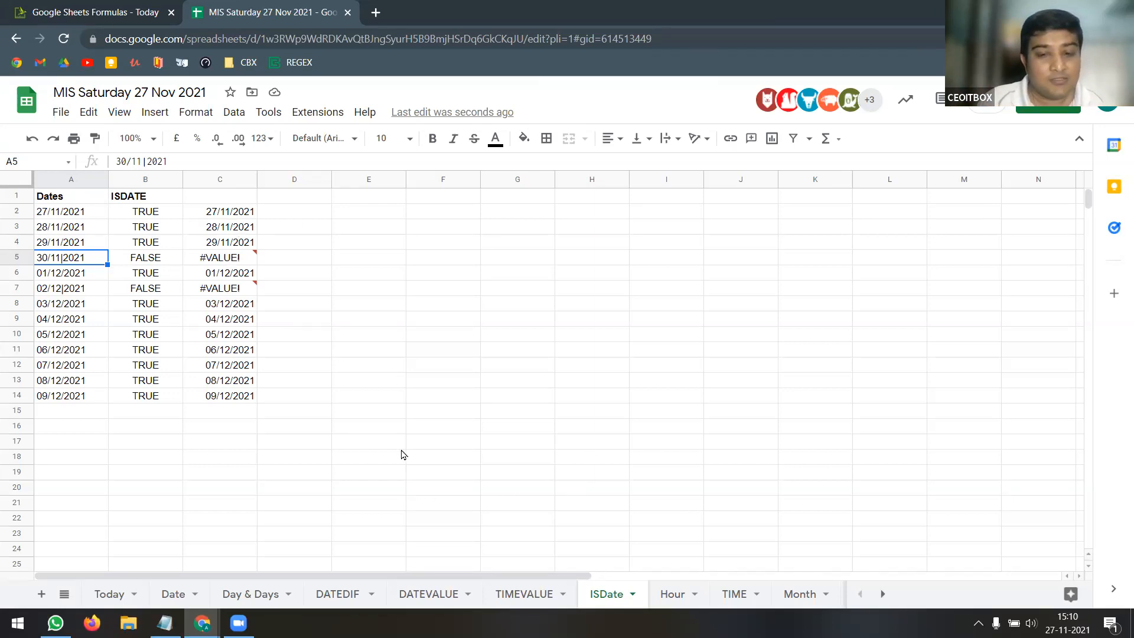
{"action": "left_click", "coordinate": [672, 594]}
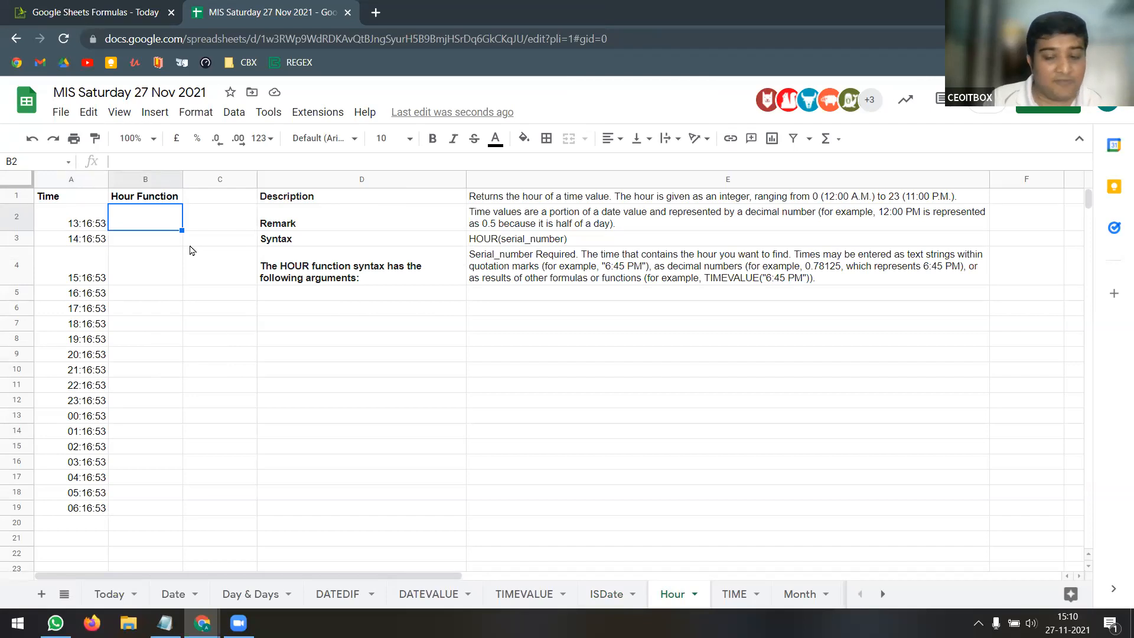
{"action": "type", "text": "=hour"}
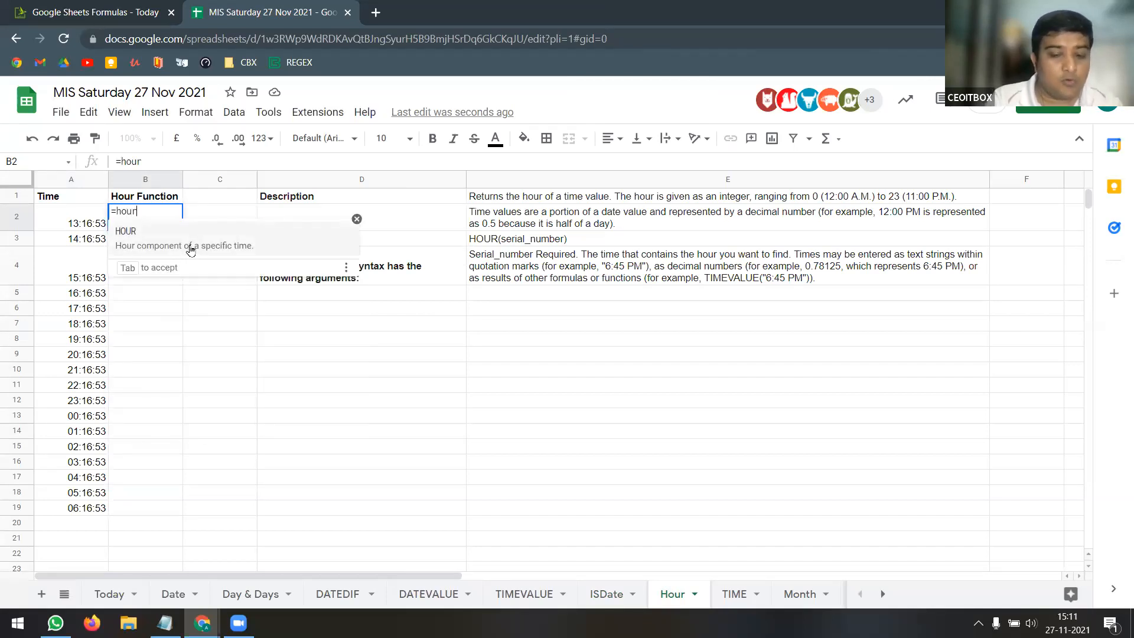
{"action": "type", "text": "("}
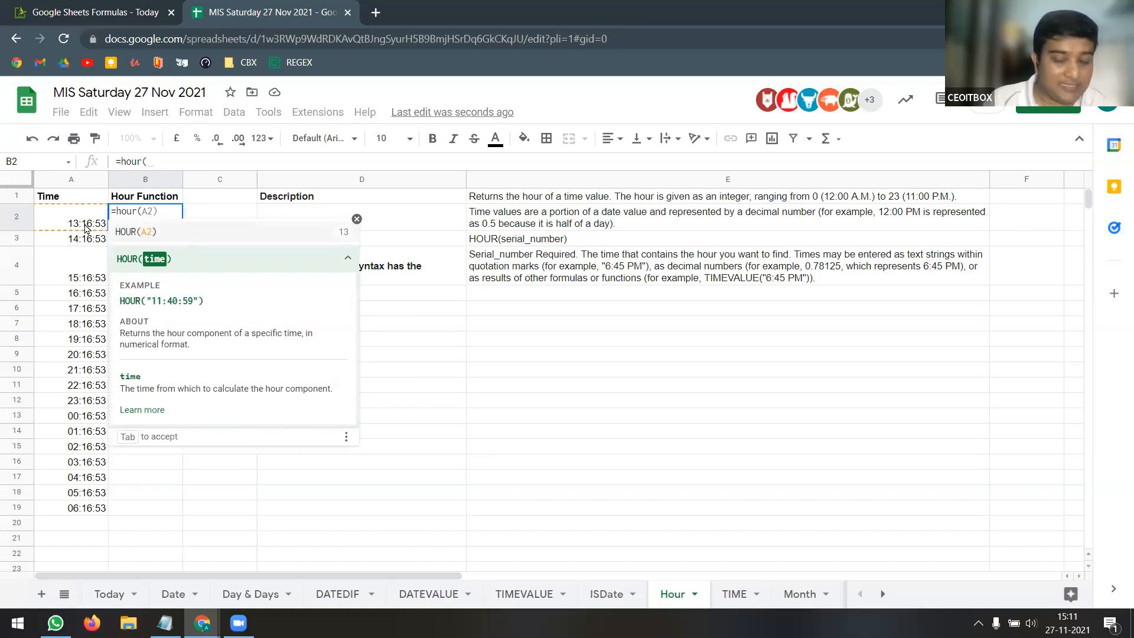
{"action": "key", "text": "Tab"}
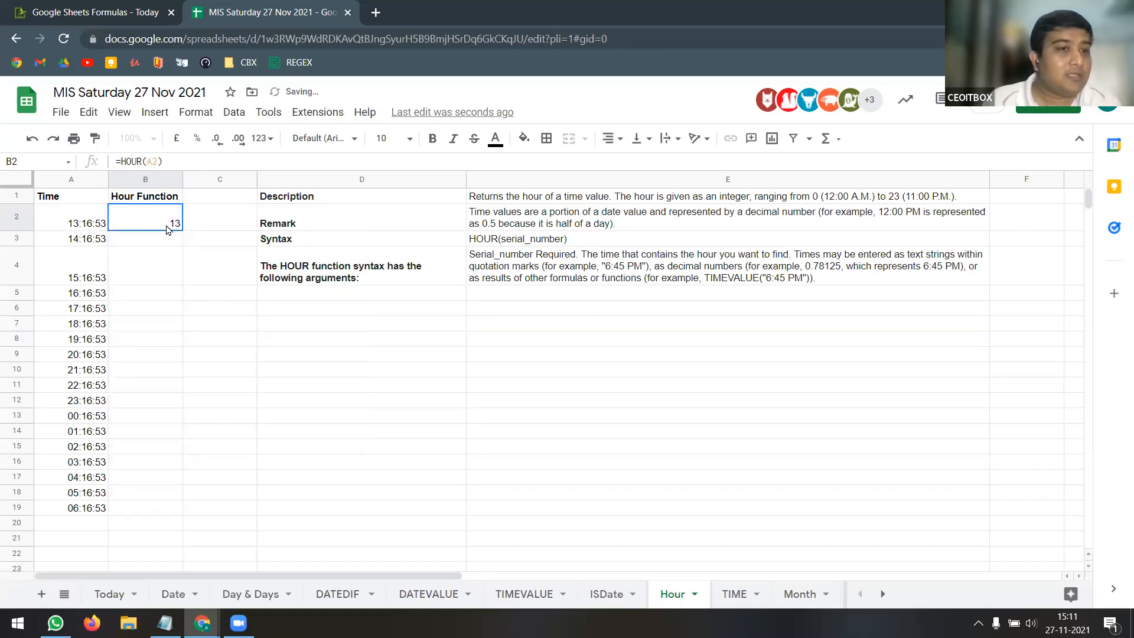
Fill the HOUR formula from B2 down column B to row 19
{"action": "left_click_drag", "start_coordinate": [182, 230], "coordinate": [179, 513]}
{"action": "scroll", "coordinate": [266, 355], "scroll_direction": "down", "scroll_amount": 2}
{"action": "scroll", "coordinate": [266, 354], "scroll_direction": "up", "scroll_amount": 2}
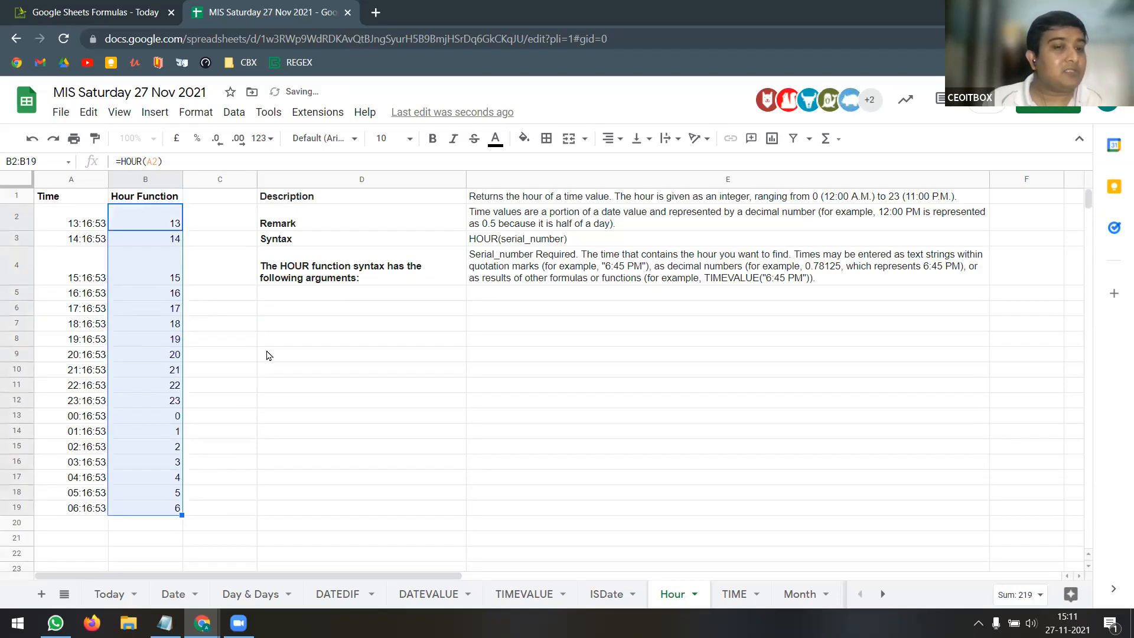
Enter 3:00 pm in cell A20 below the listed times and look through the number formats available for it
{"action": "left_click", "coordinate": [87, 529]}
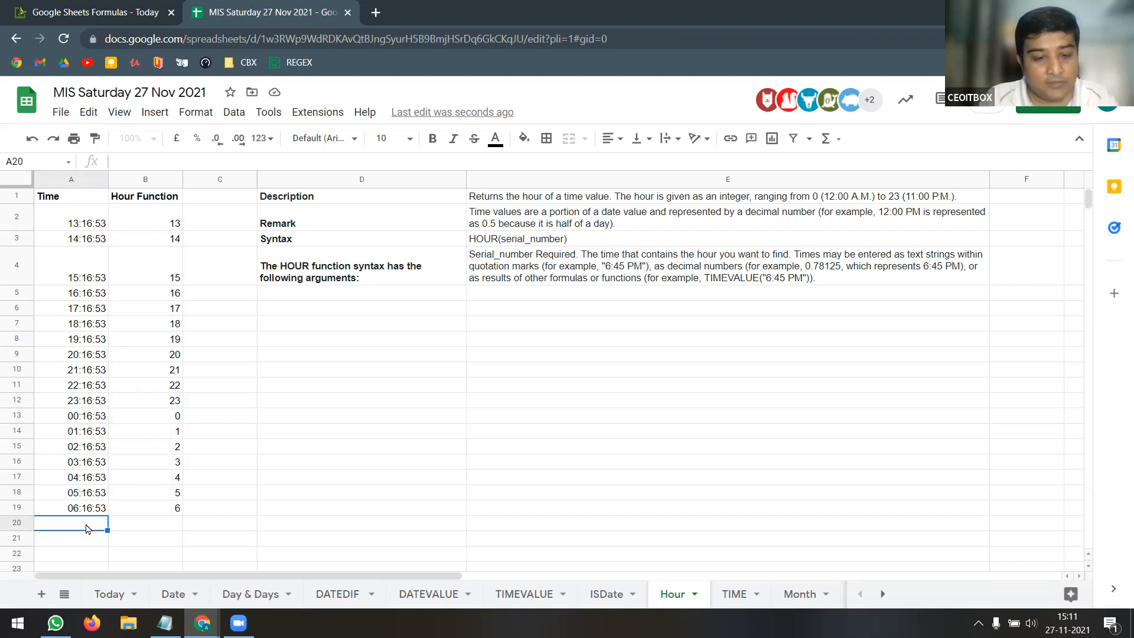
{"action": "type", "text": "3:00 pm"}
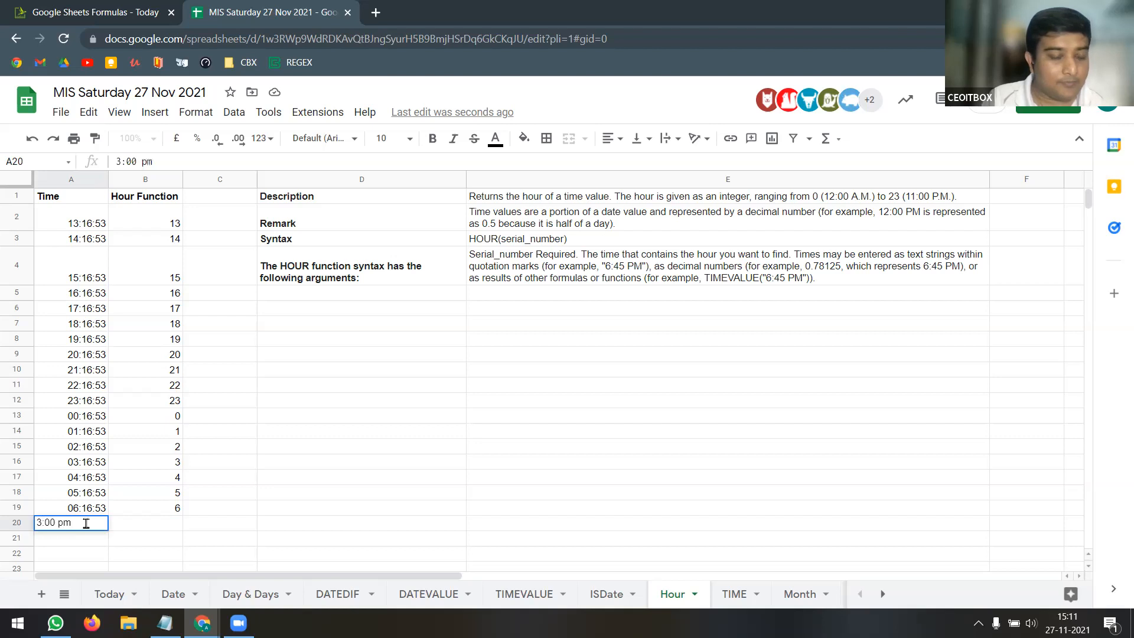
{"action": "key", "text": "Return"}
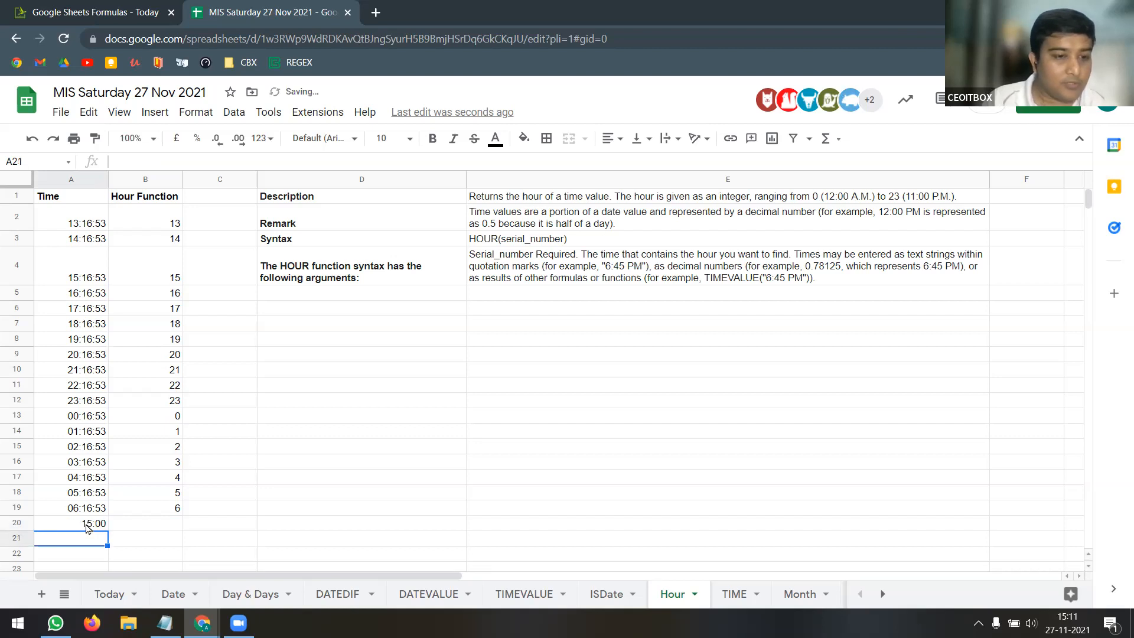
{"action": "left_click", "coordinate": [97, 525]}
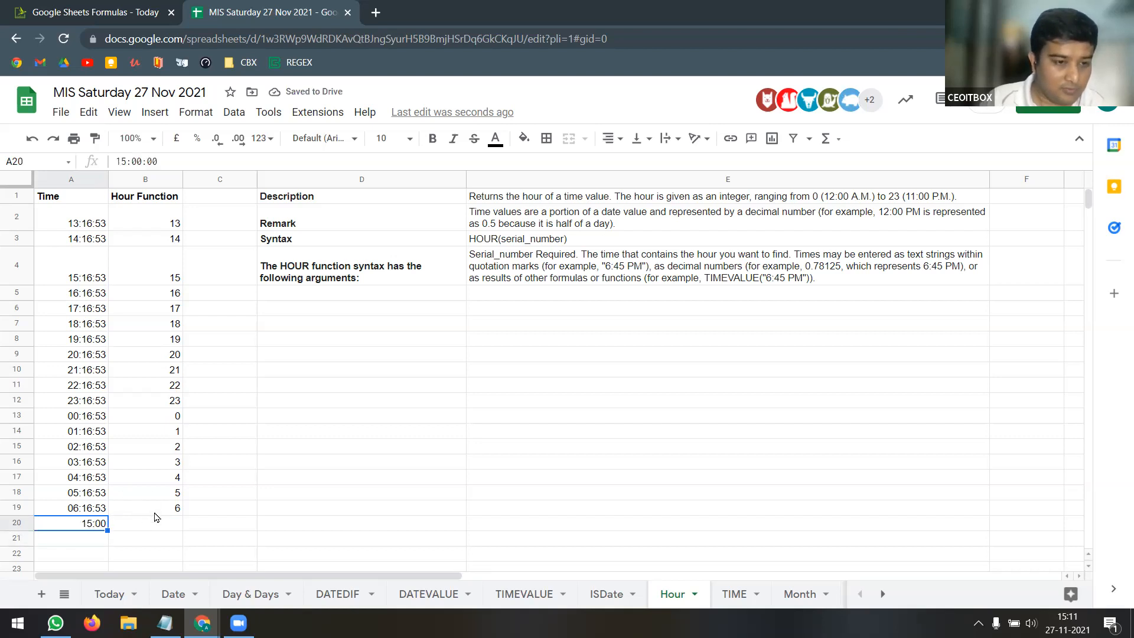
{"action": "left_click", "coordinate": [263, 139]}
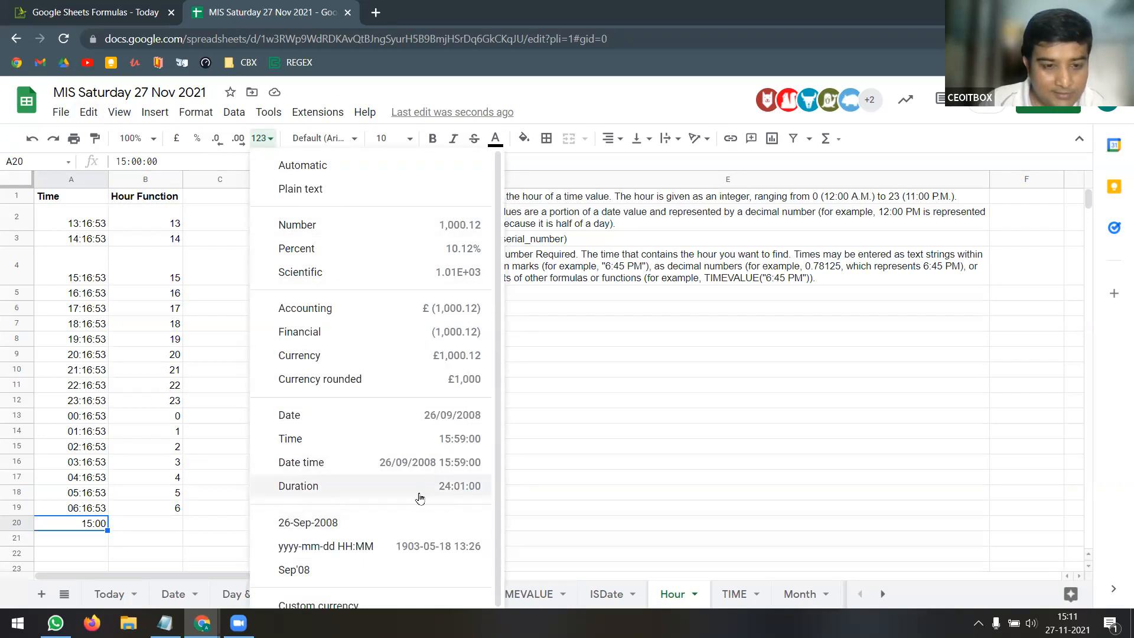
{"action": "left_click", "coordinate": [638, 425]}
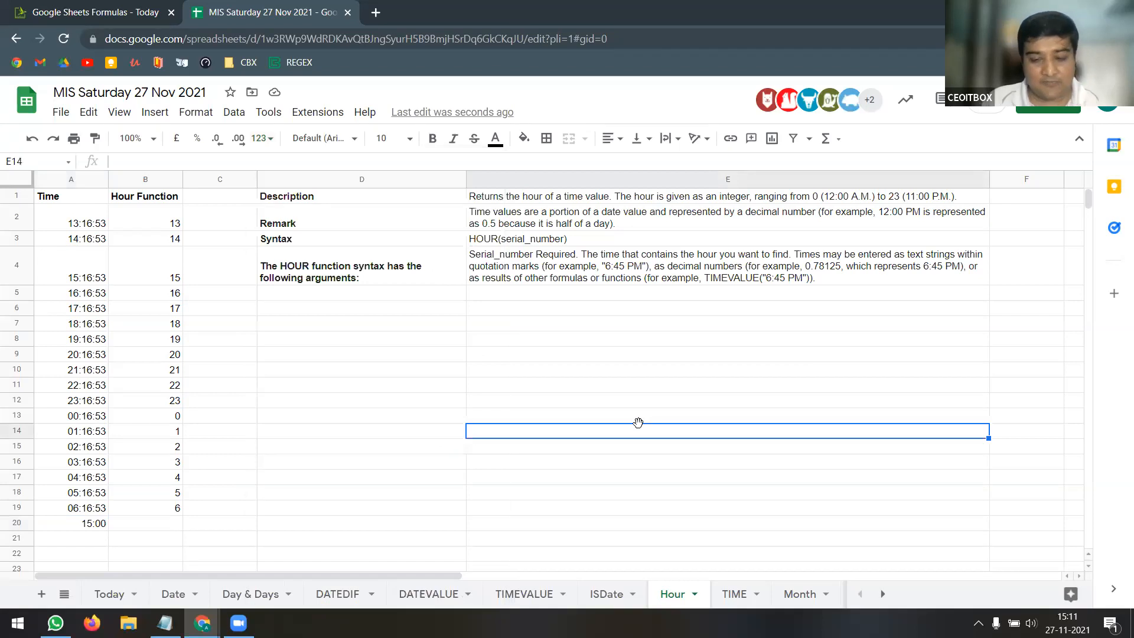
{"action": "type", "text": "=3:00 pm"}
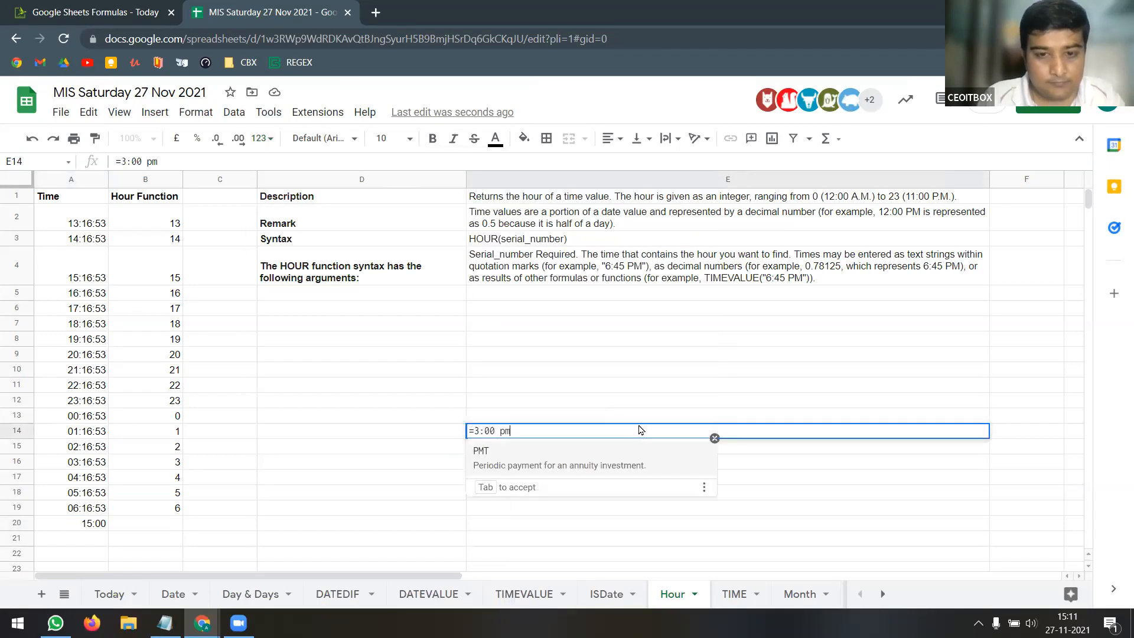
{"action": "key", "text": "Tab"}
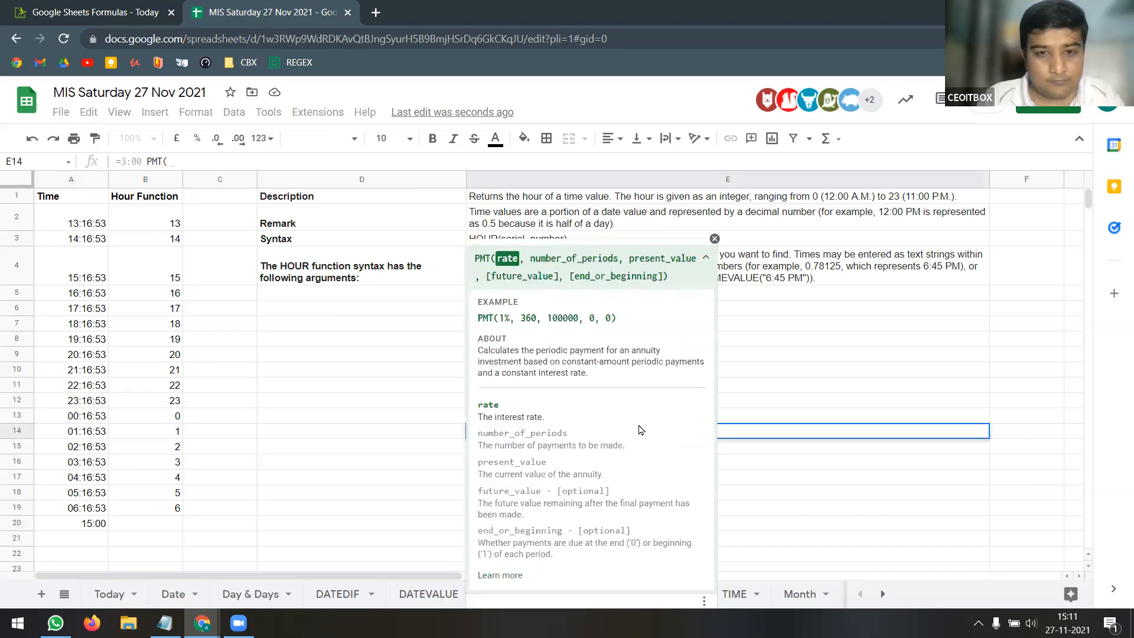
{"action": "key", "text": "Escape"}
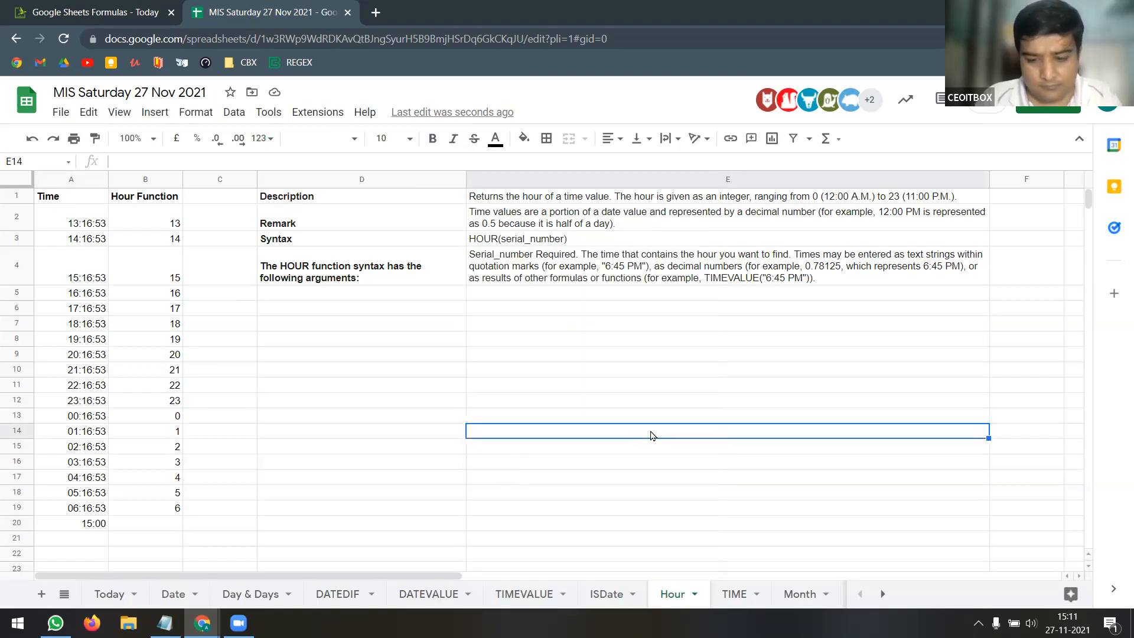
Enter 3:00 pm as a plain value in cell E14 and check how the cell stores it
{"action": "type", "text": "3:00 pm"}
{"action": "key", "text": "Return"}
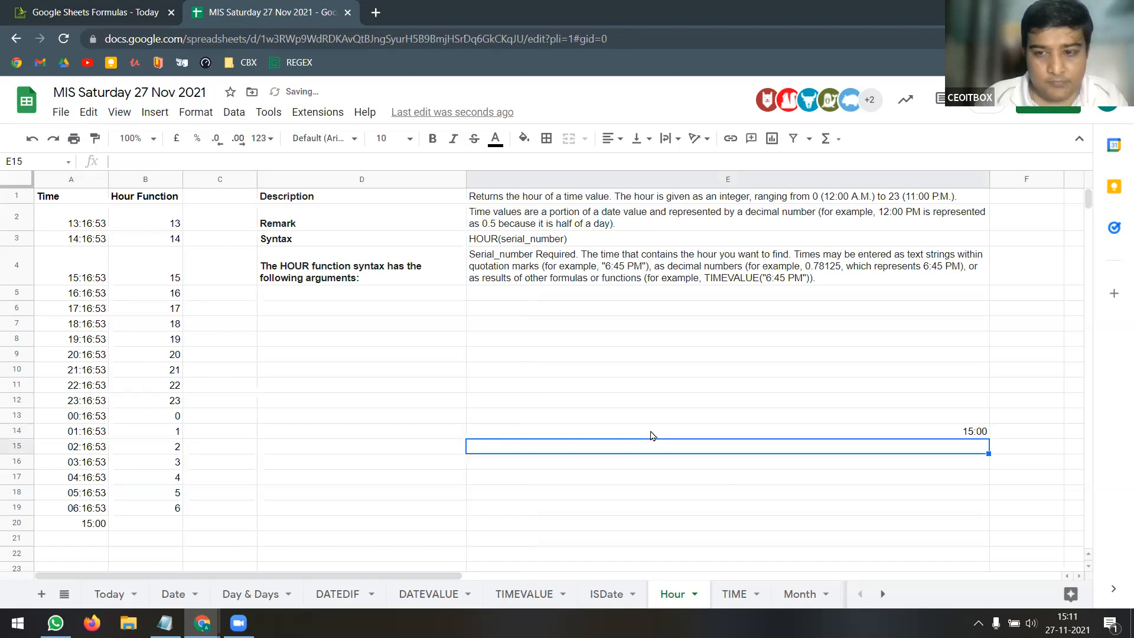
{"action": "left_click", "coordinate": [664, 420]}
{"action": "left_click", "coordinate": [686, 429]}
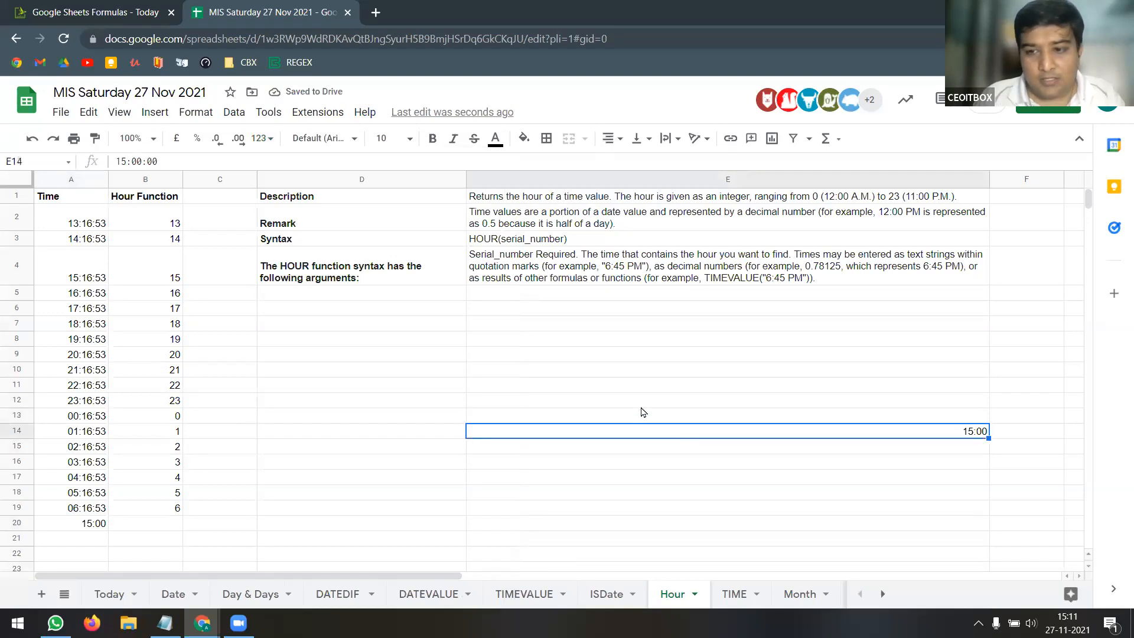
Try the Plain text and Automatic number formats on the time in cell E14
{"action": "left_click", "coordinate": [263, 139]}
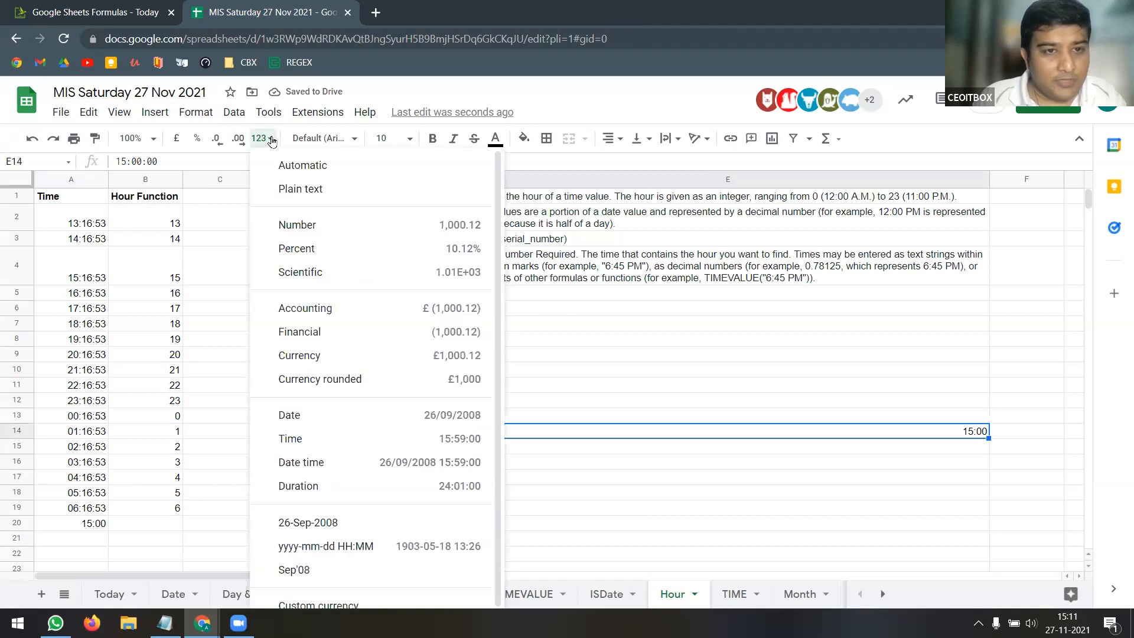
{"action": "left_click", "coordinate": [352, 192]}
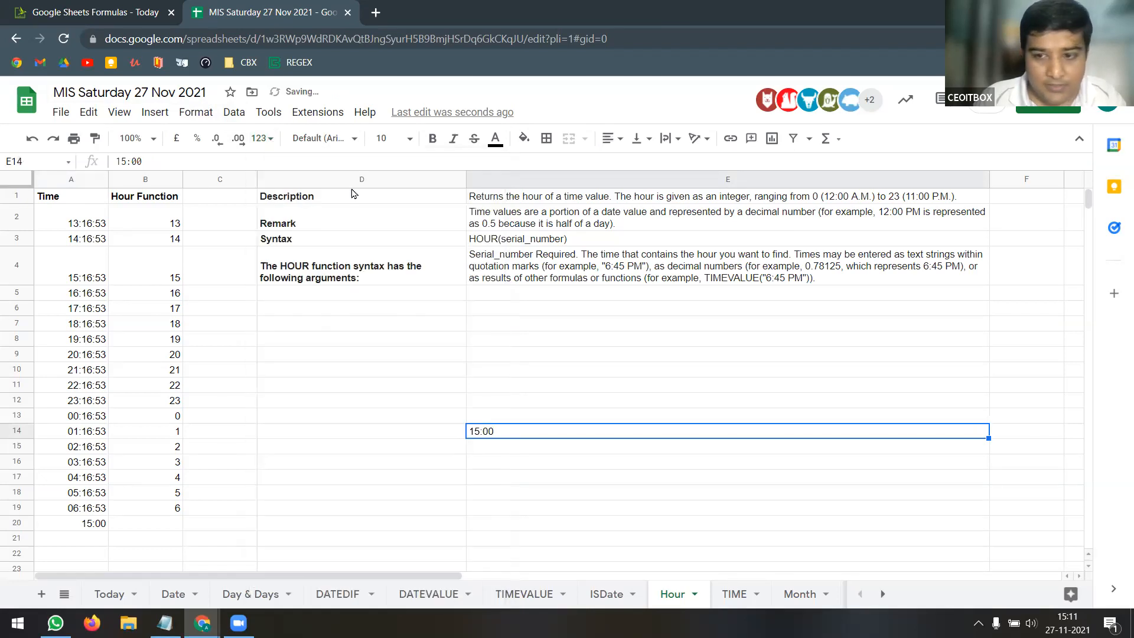
{"action": "left_click", "coordinate": [263, 138]}
{"action": "left_click", "coordinate": [302, 166]}
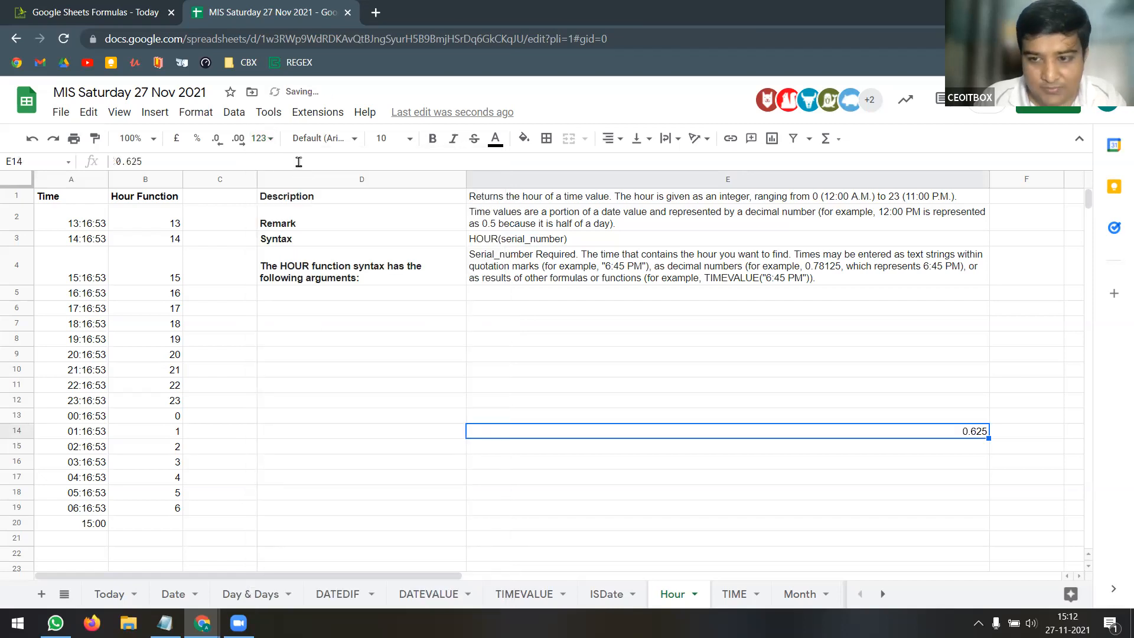
Apply the custom date and time format 1:30 pm (hour, minute, am/pm) to cell E14
{"action": "left_click", "coordinate": [263, 138]}
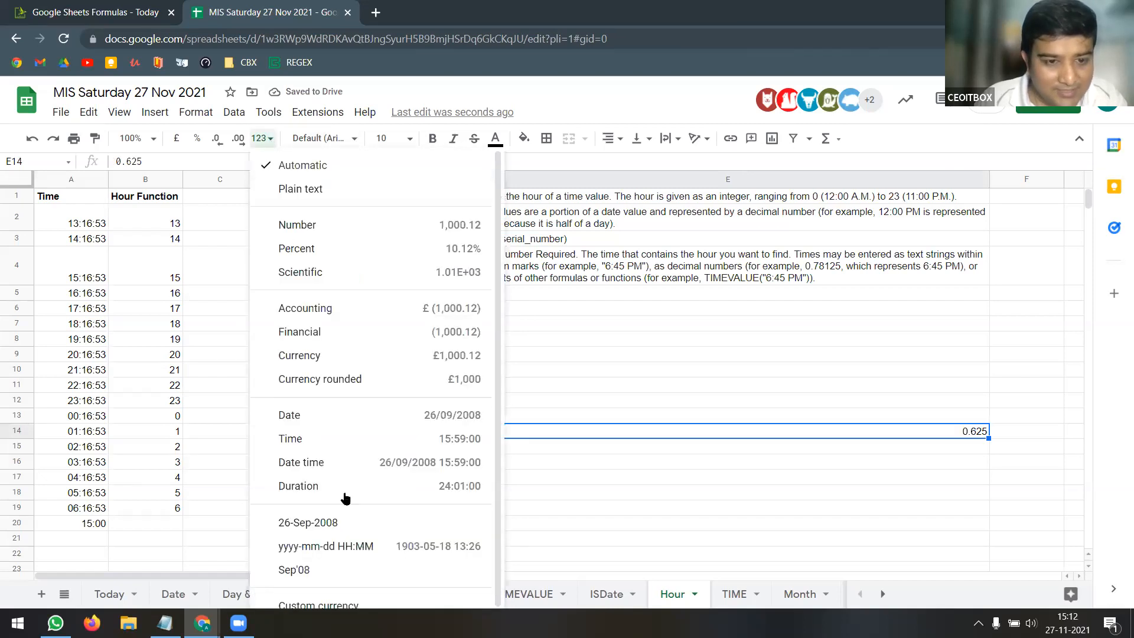
{"action": "scroll", "coordinate": [400, 585], "scroll_direction": "down", "scroll_amount": 1}
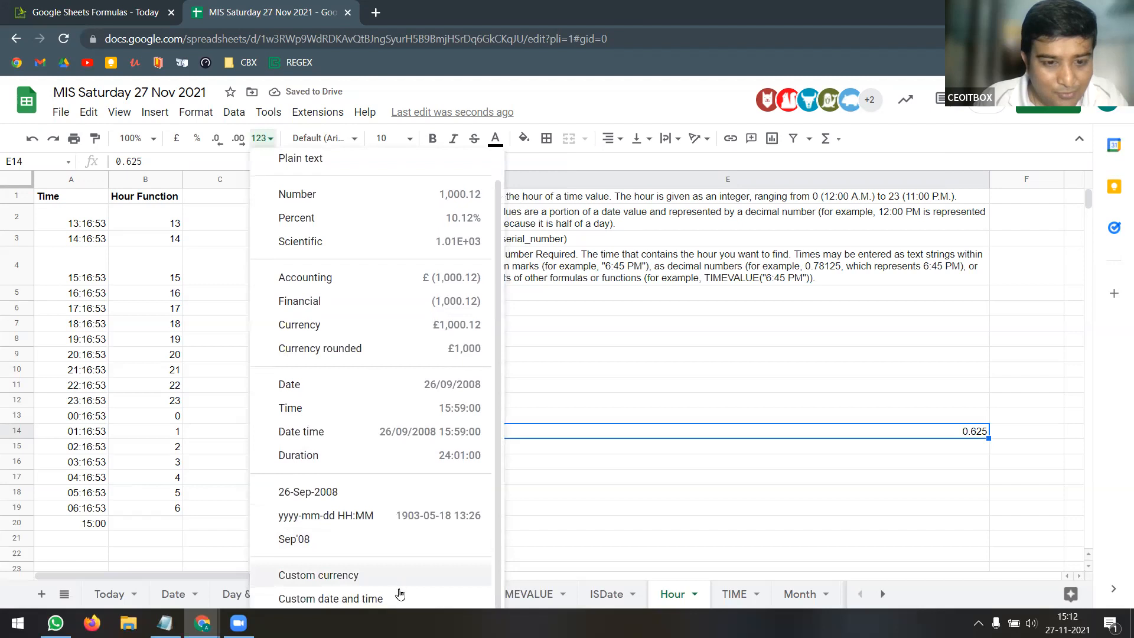
{"action": "left_click", "coordinate": [397, 597]}
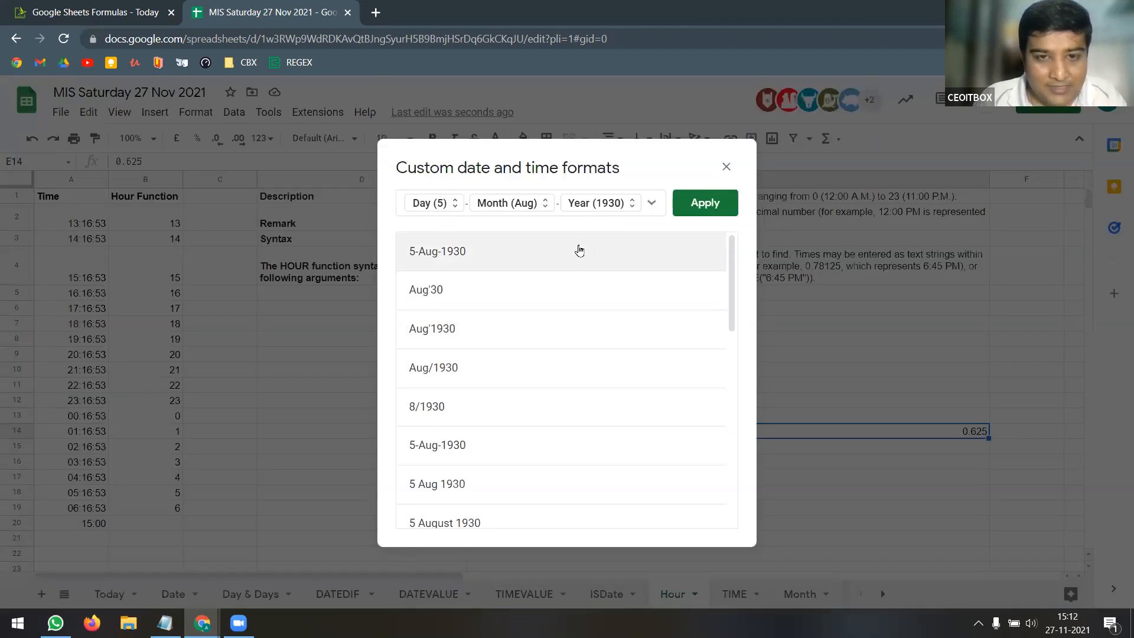
{"action": "scroll", "coordinate": [485, 302], "scroll_direction": "down", "scroll_amount": 10}
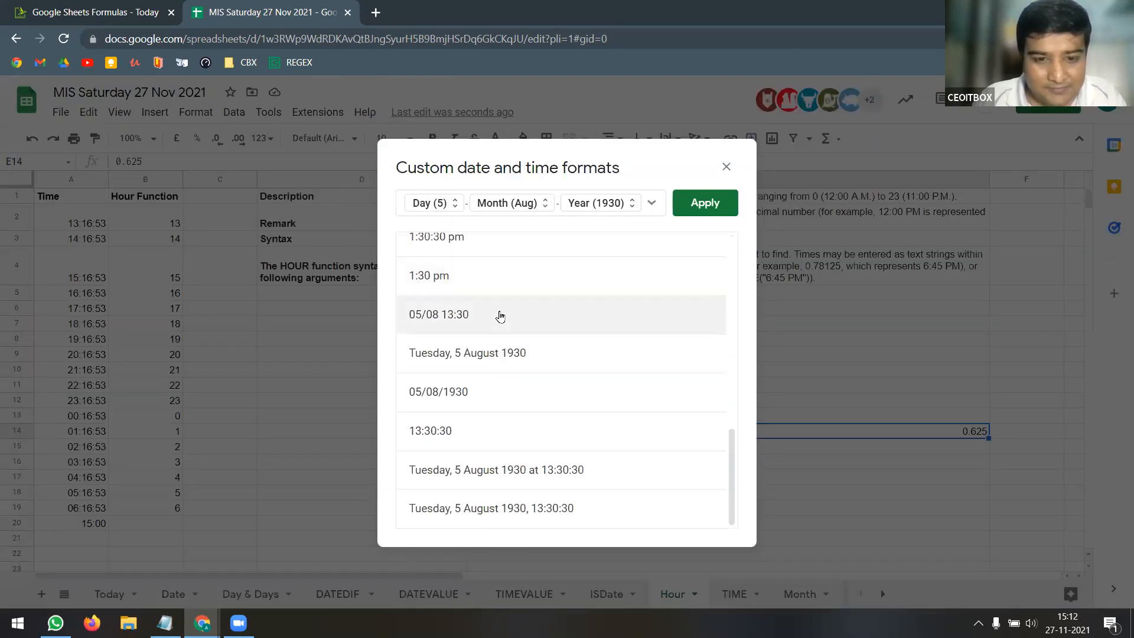
{"action": "left_click", "coordinate": [463, 280]}
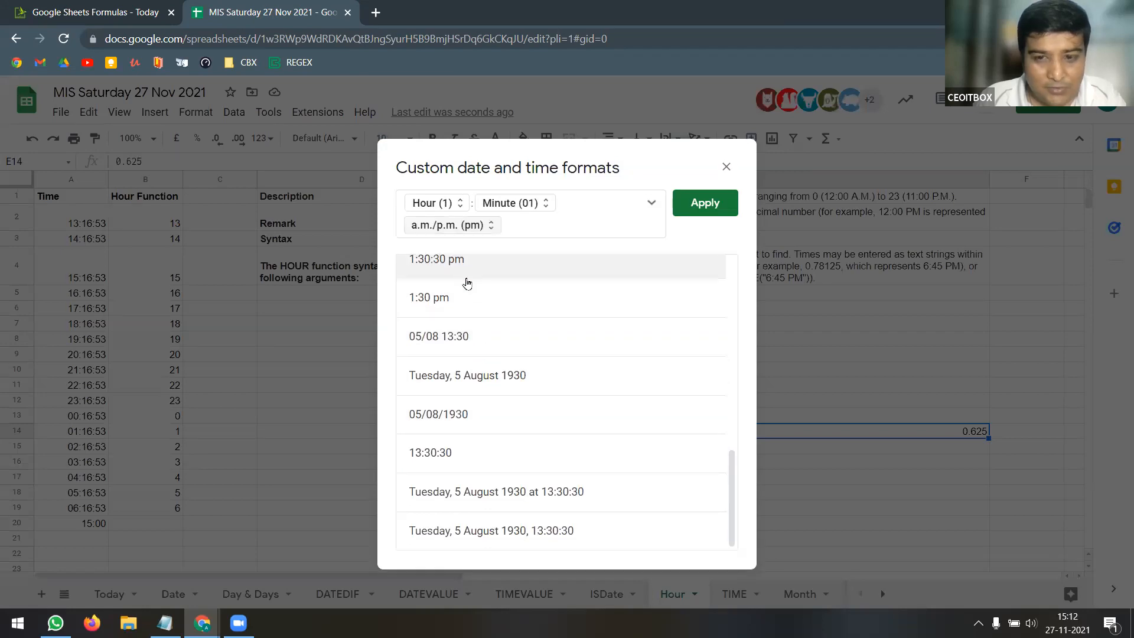
{"action": "left_click", "coordinate": [702, 205]}
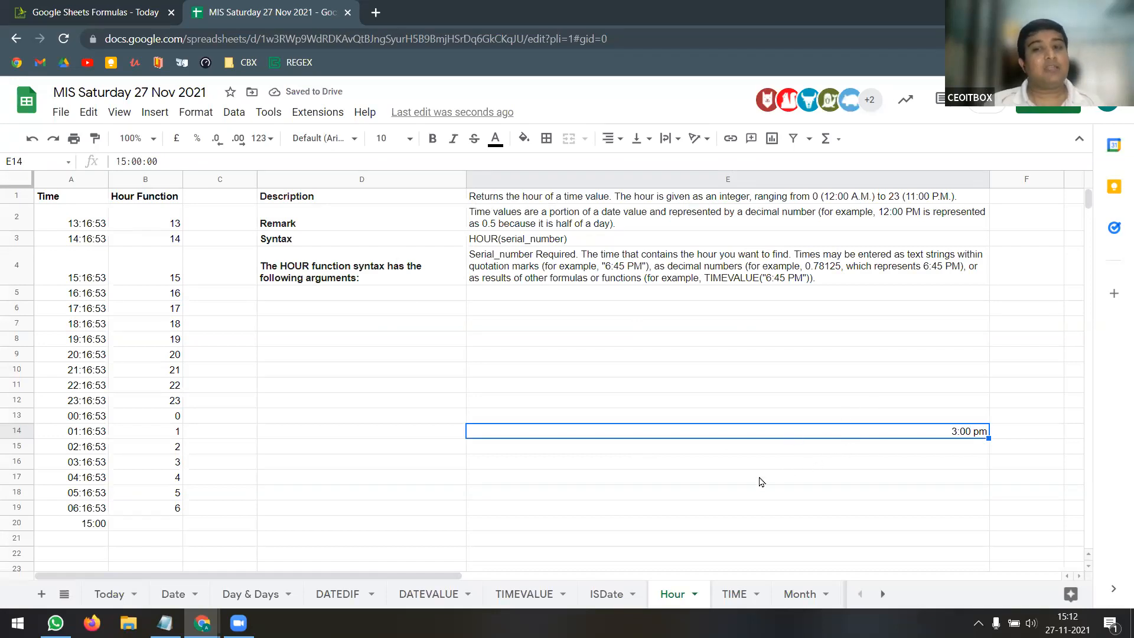
Enter =HOUR(E14) in cell D14 to extract the hour from the am/pm time, and inspect the formula
{"action": "left_click", "coordinate": [439, 438]}
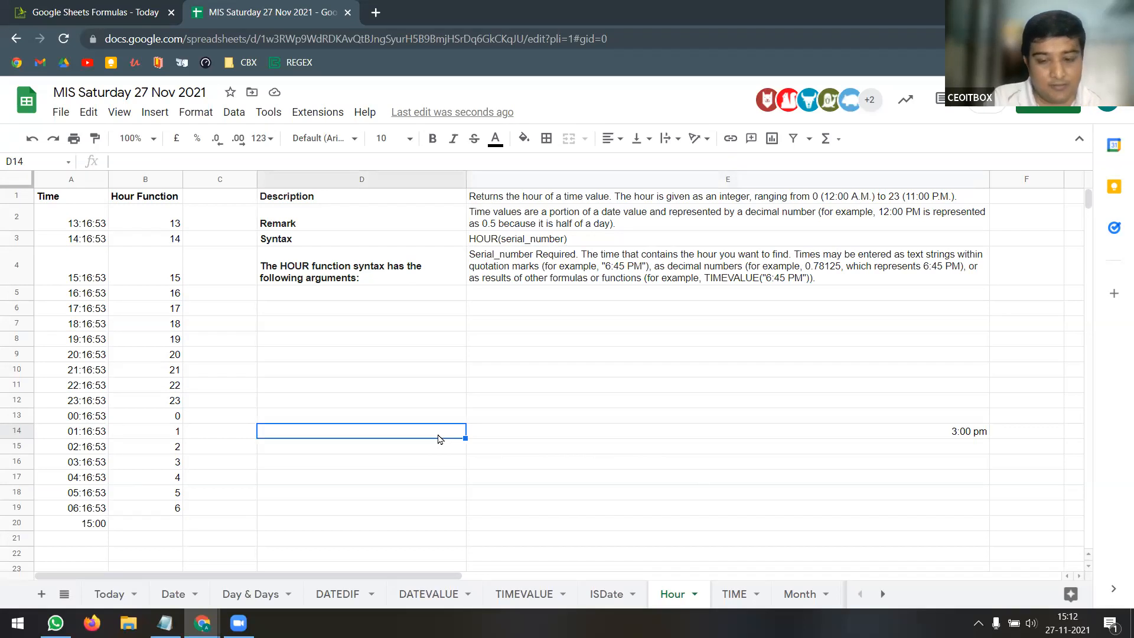
{"action": "type", "text": "=hou"}
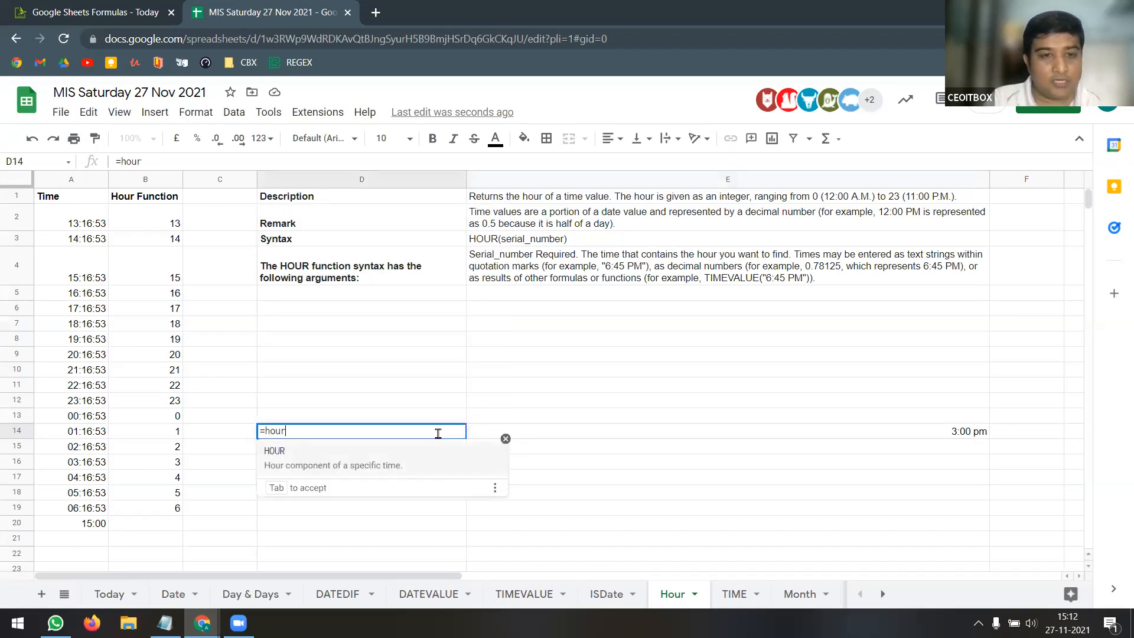
{"action": "type", "text": "r"}
{"action": "key", "text": "Tab"}
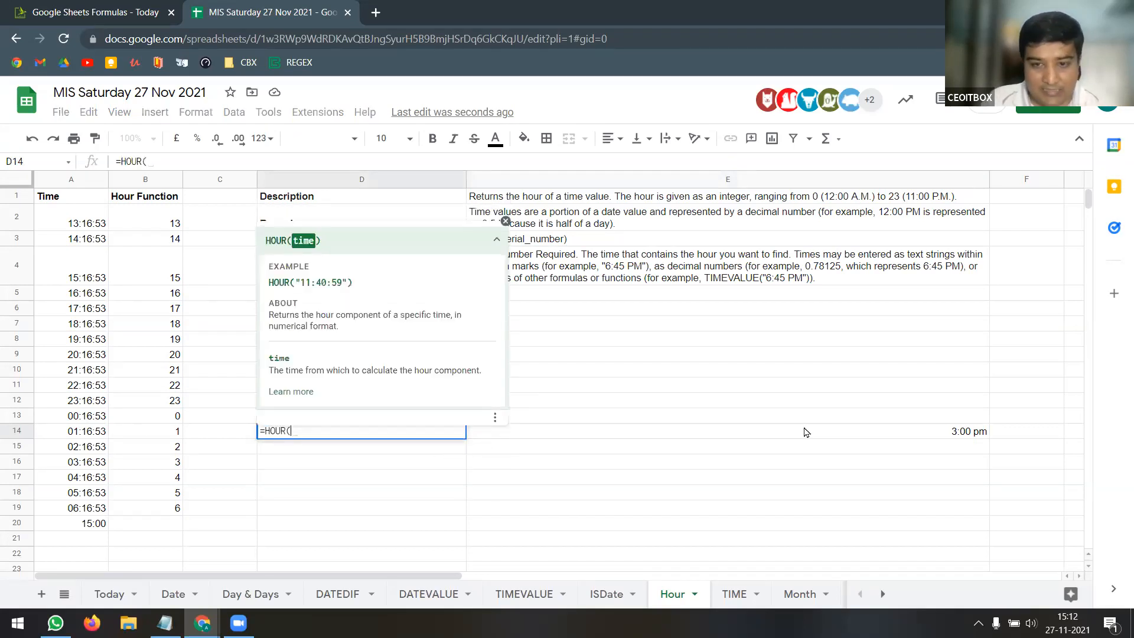
{"action": "left_click", "coordinate": [806, 432]}
{"action": "key", "text": "Return"}
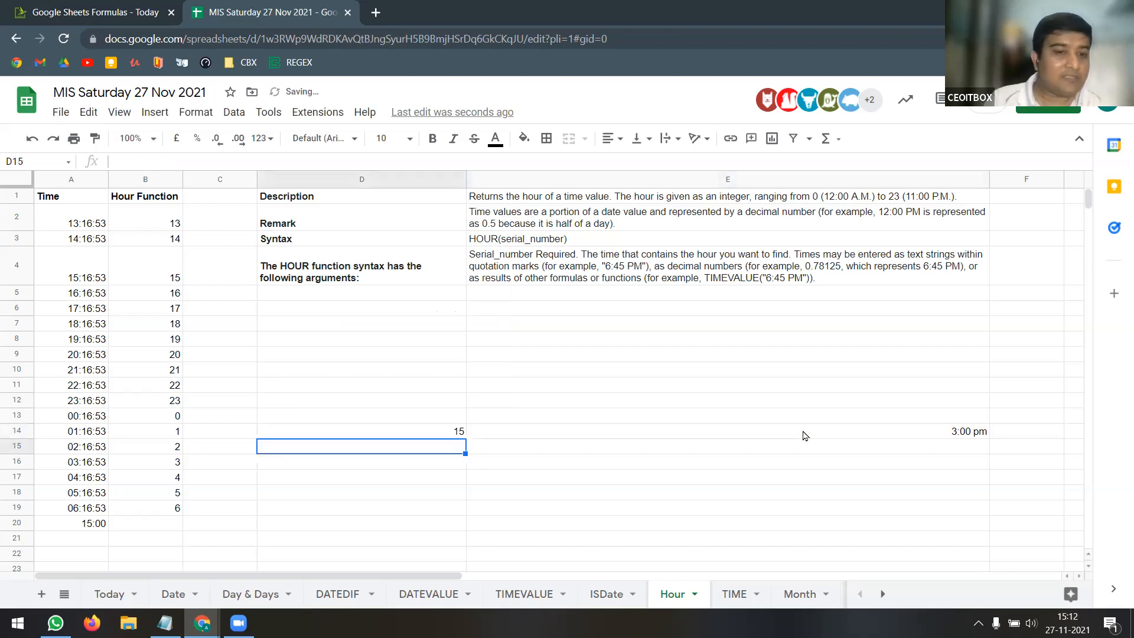
{"action": "left_click", "coordinate": [450, 435]}
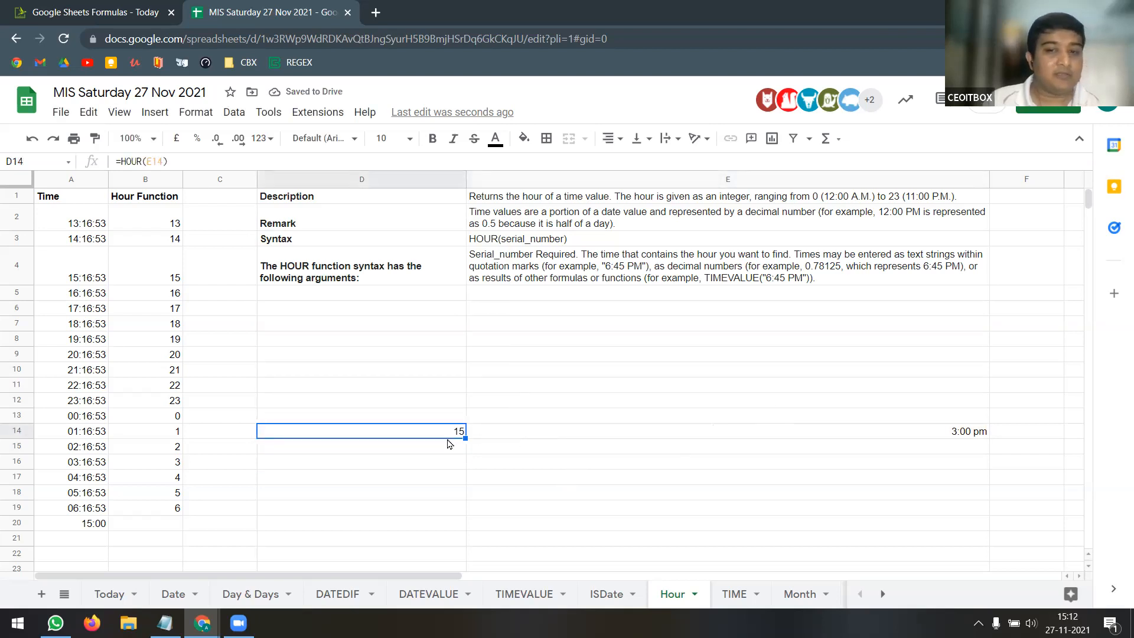
Review the HOUR formula in B2, look at the TIMEVALUE sheet for comparison, and return to the Hour sheet
{"action": "left_click", "coordinate": [166, 227]}
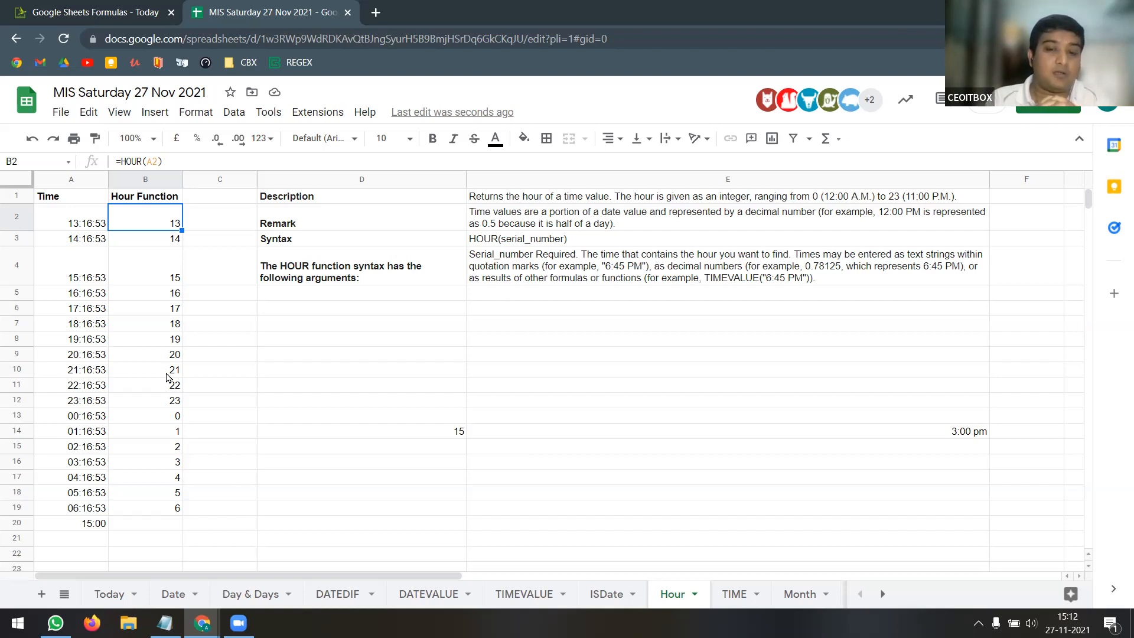
{"action": "left_click", "coordinate": [538, 594]}
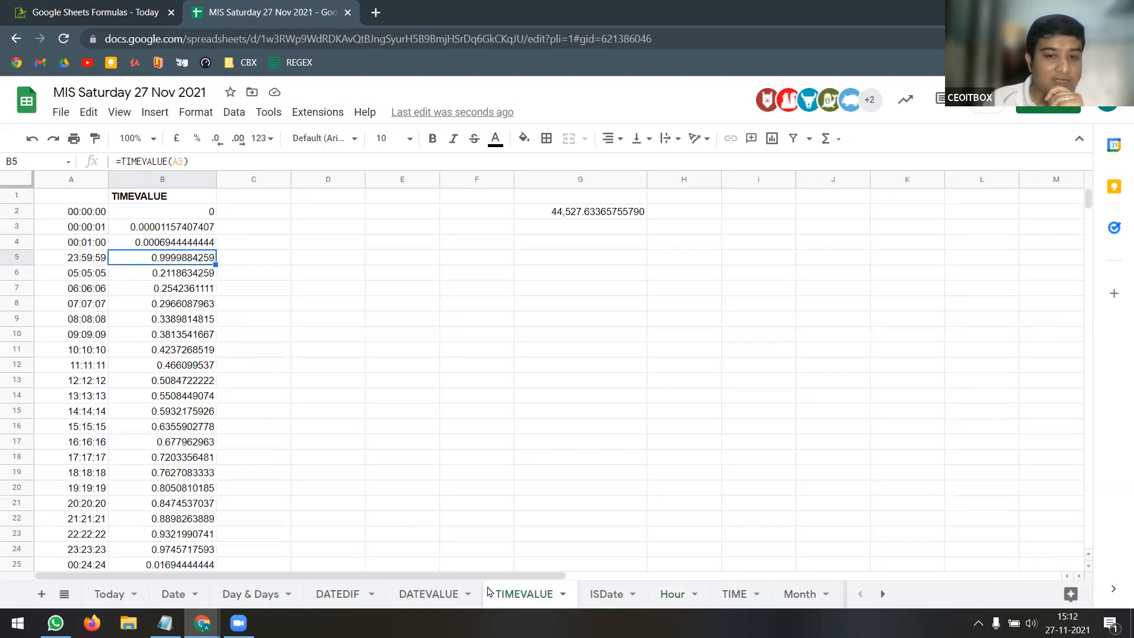
{"action": "left_click", "coordinate": [672, 594]}
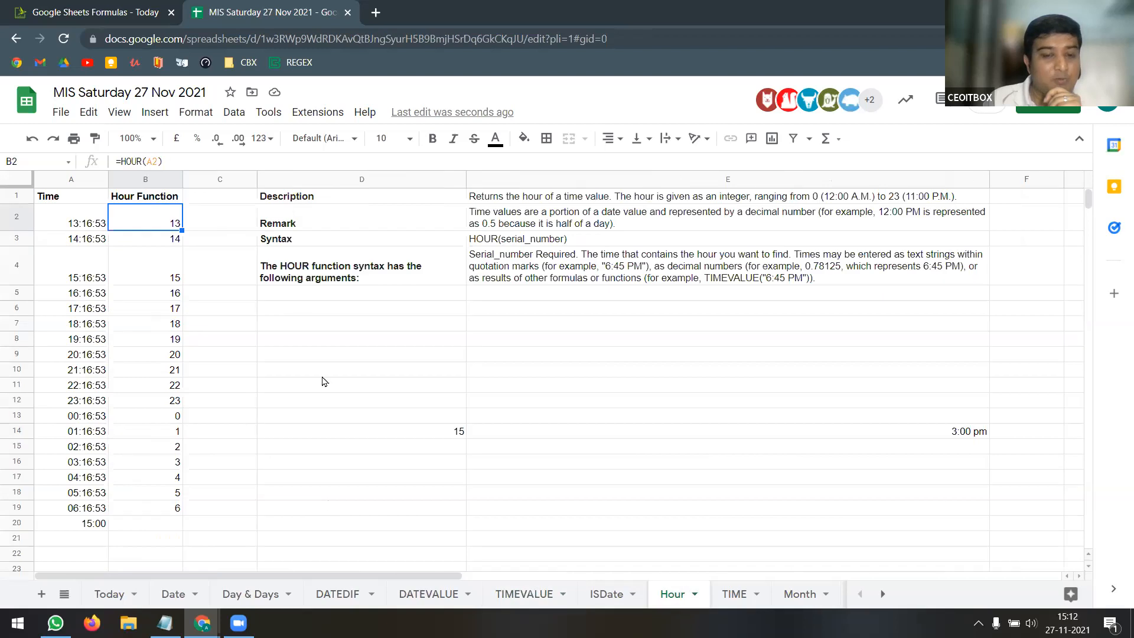
{"action": "left_click", "coordinate": [331, 357]}
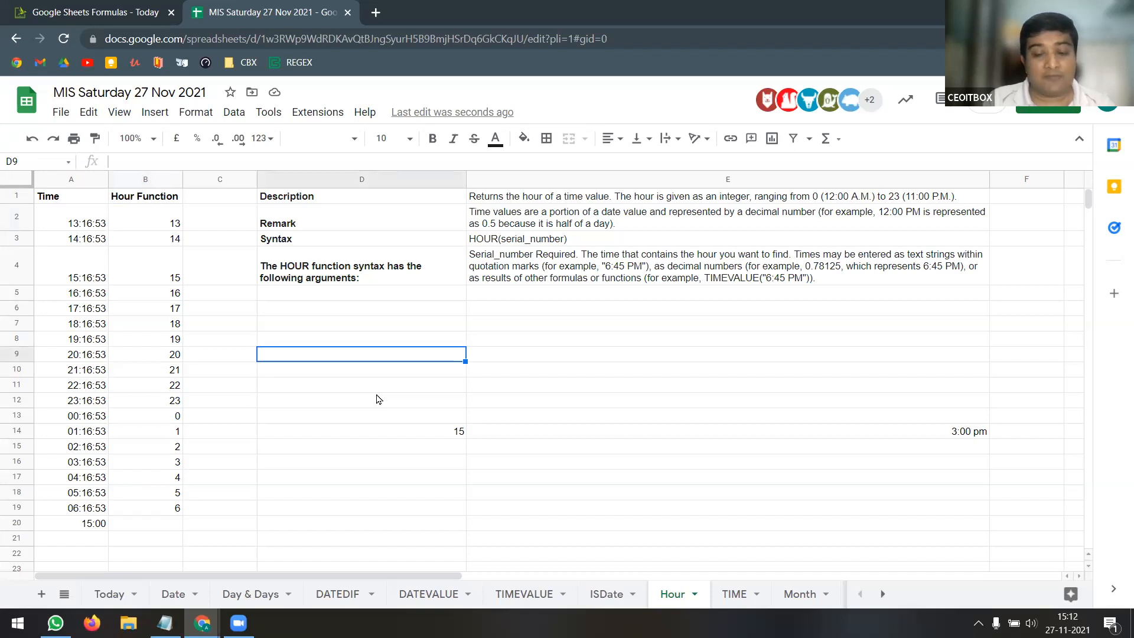
Enter =now() in cell D9 to get the current date and time
{"action": "type", "text": "="}
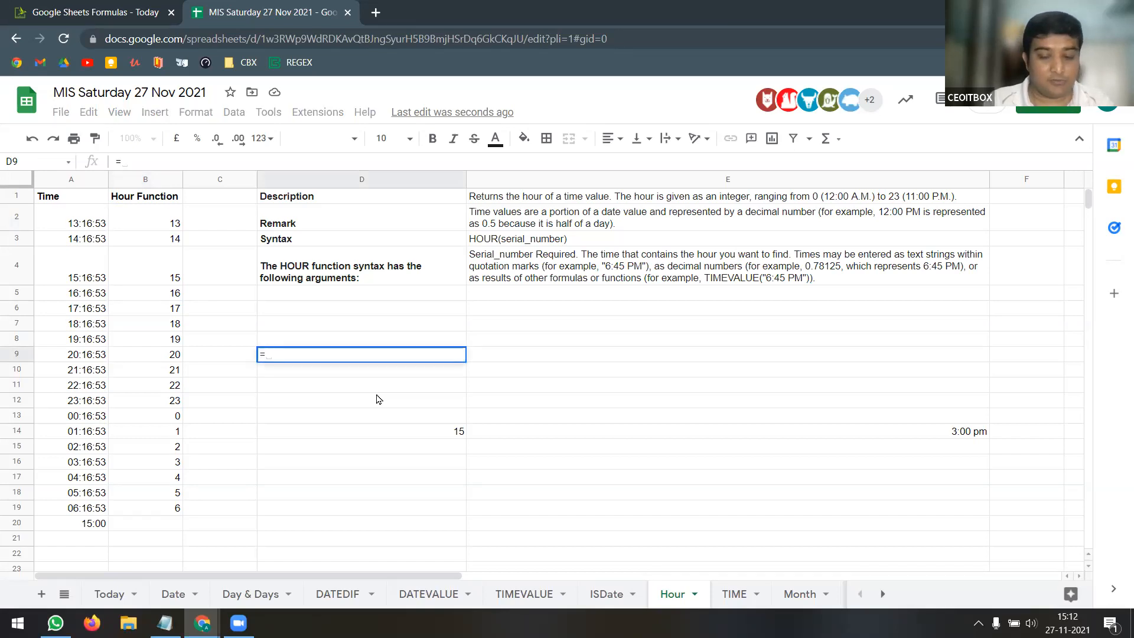
{"action": "type", "text": "now()"}
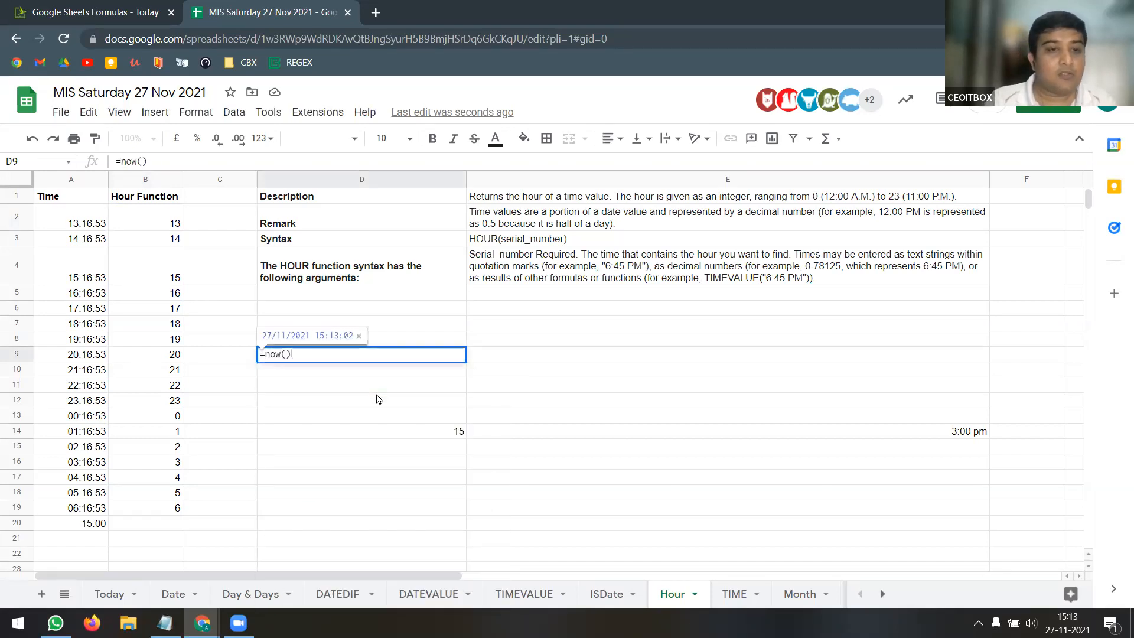
{"action": "key", "text": "Return"}
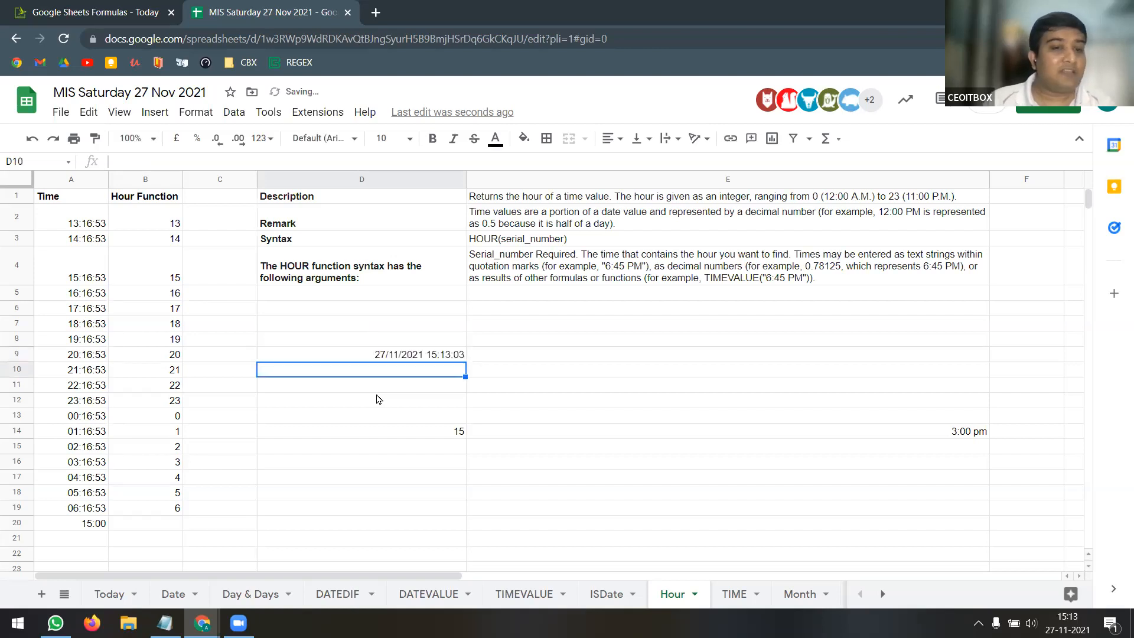
{"action": "left_click", "coordinate": [403, 356]}
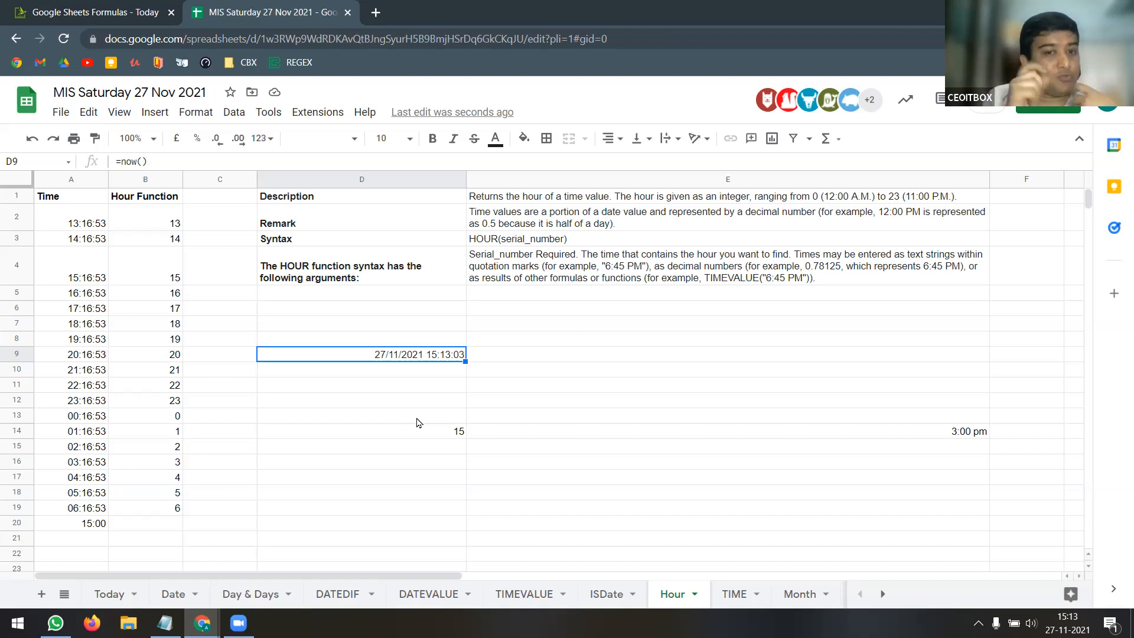
Enter =hour(D9) in cell D11 to extract the hour from the NOW value, and compare both cells
{"action": "left_click", "coordinate": [411, 385]}
{"action": "type", "text": "=hour"}
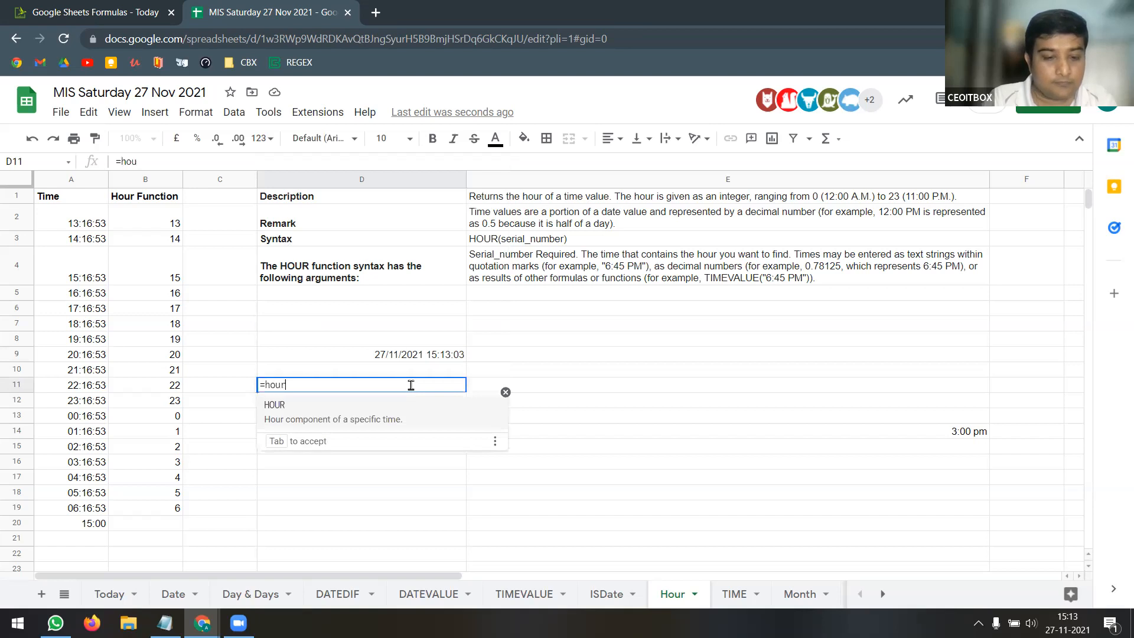
{"action": "type", "text": "("}
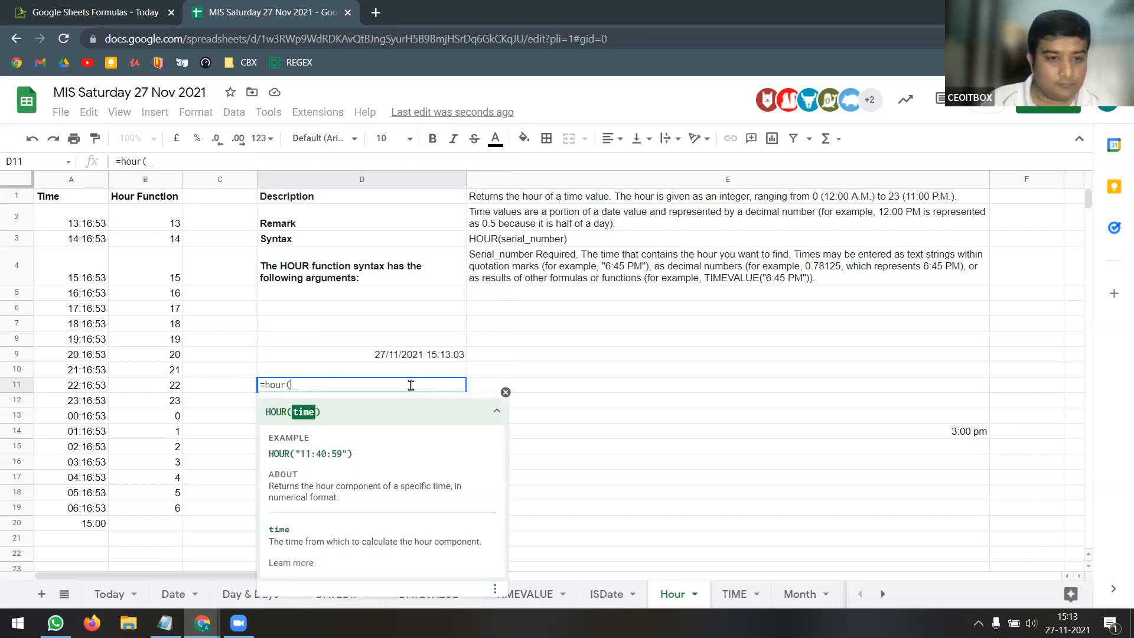
{"action": "key", "text": "Up"}
{"action": "key", "text": "Up"}
{"action": "key", "text": "Return"}
{"action": "left_click", "coordinate": [412, 388]}
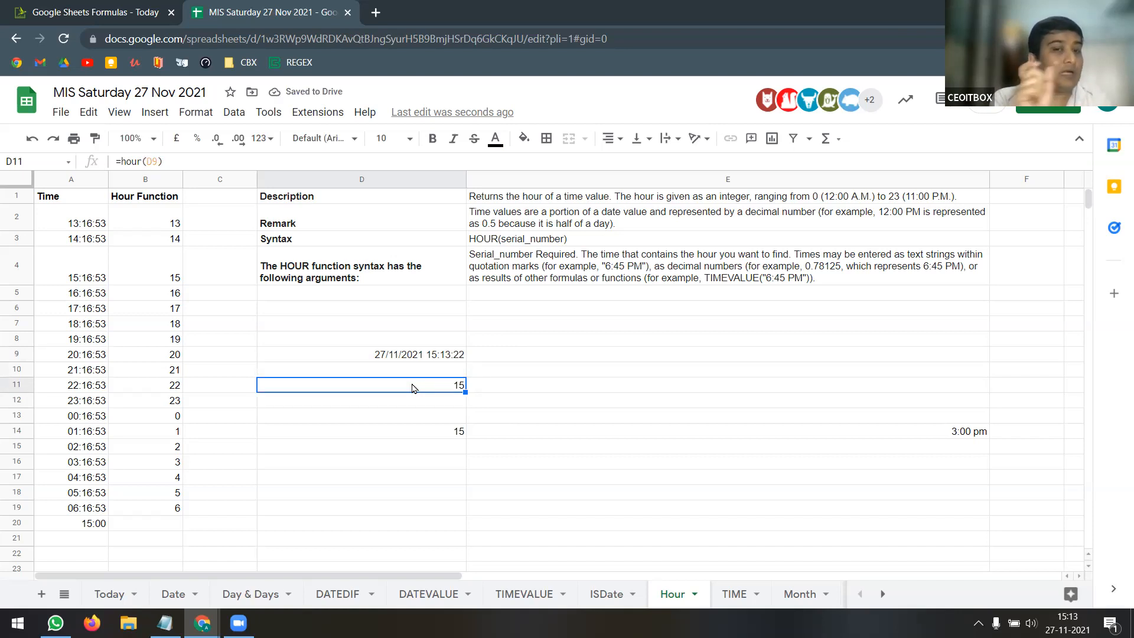
{"action": "left_click", "coordinate": [430, 354]}
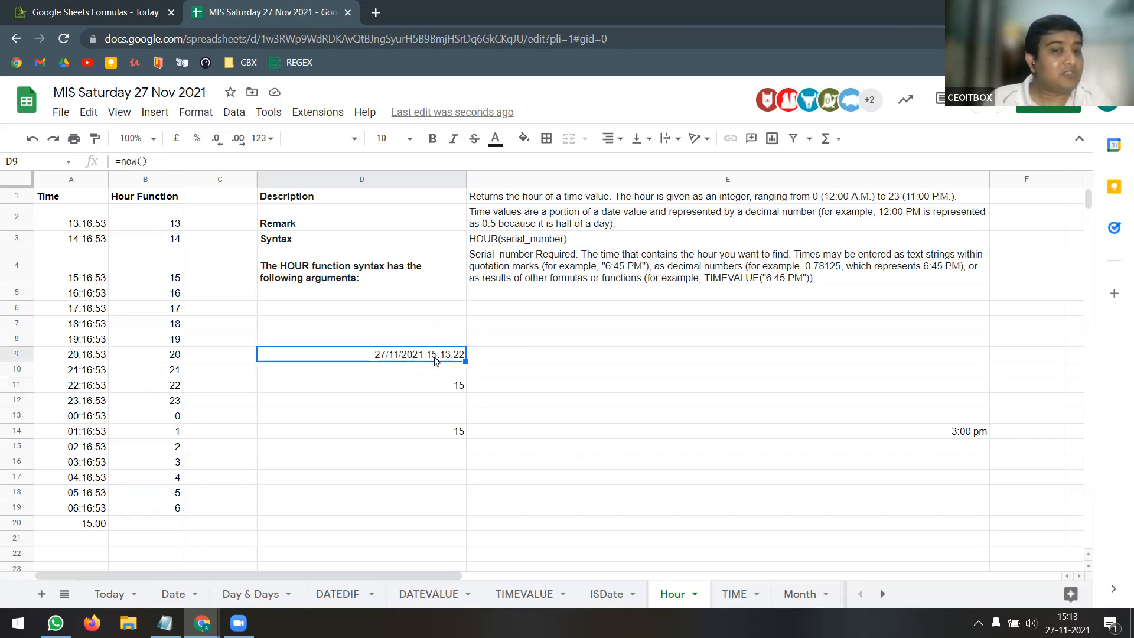
{"action": "left_click", "coordinate": [431, 389]}
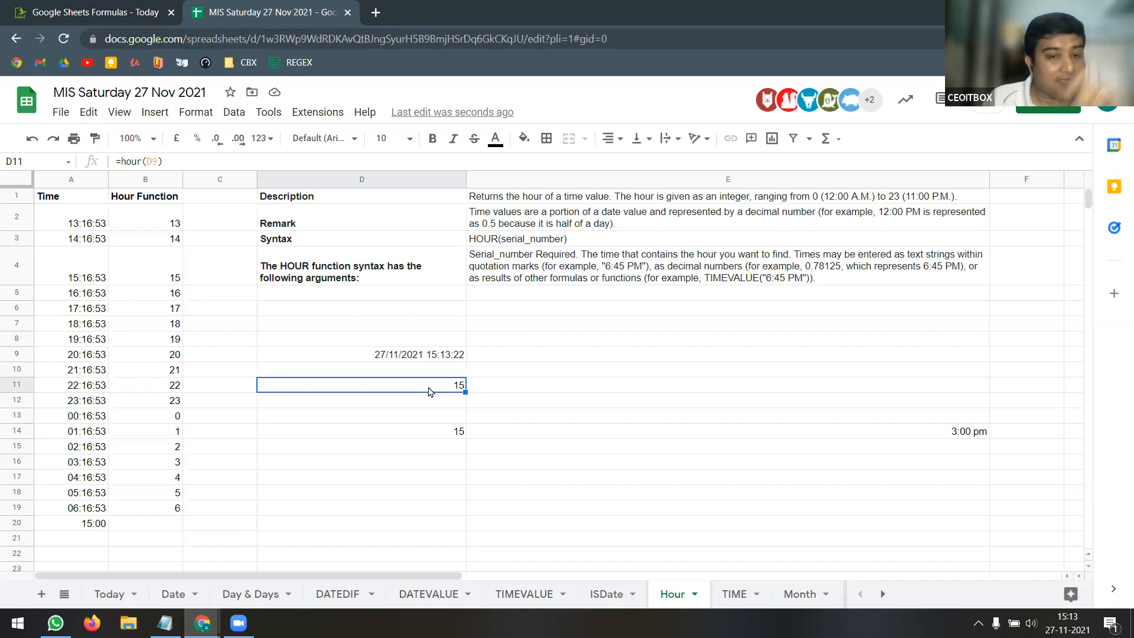
Look at the DATEVALUE and TIMEVALUE sheets, return to the Hour sheet, and review the formulas in D11 and D9
{"action": "left_click", "coordinate": [423, 406]}
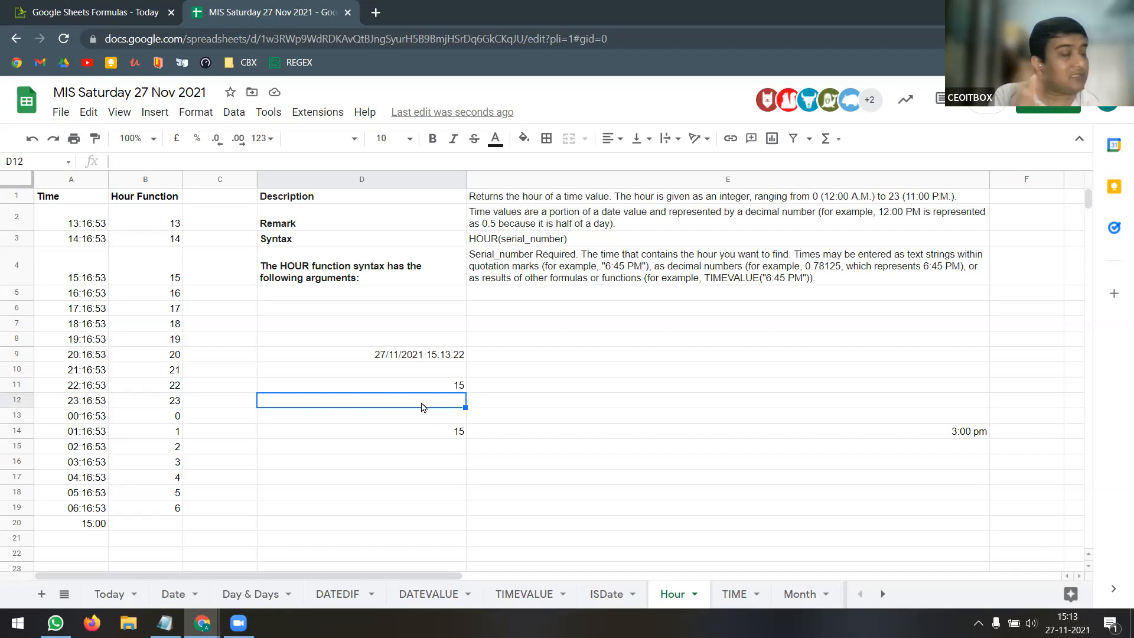
{"action": "left_click", "coordinate": [435, 599]}
{"action": "left_click", "coordinate": [527, 596]}
{"action": "left_click", "coordinate": [668, 598]}
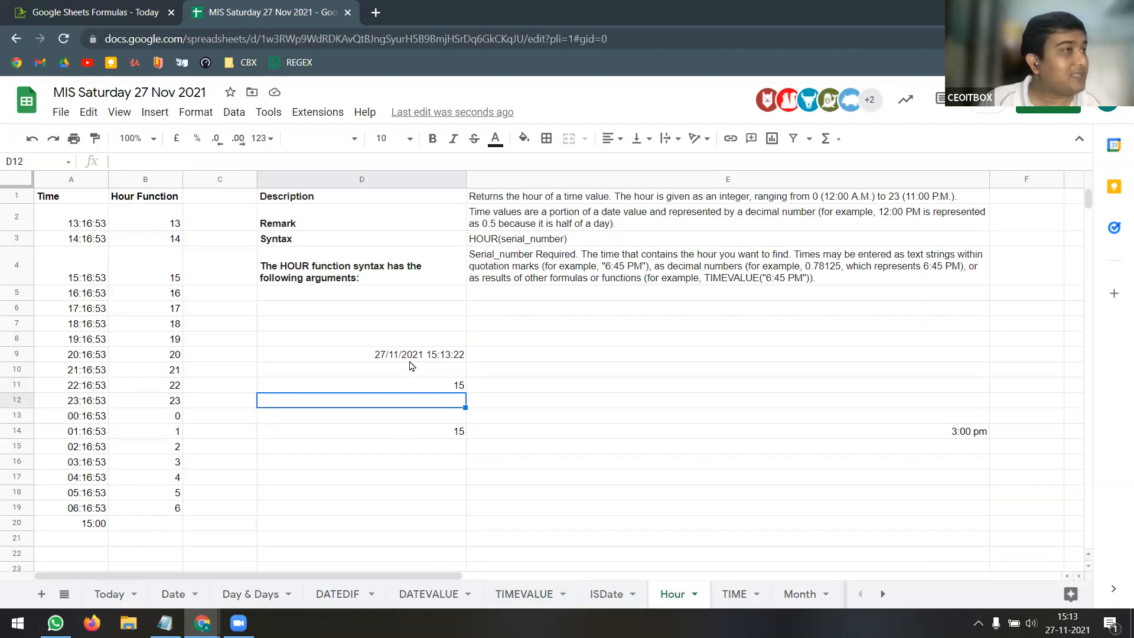
{"action": "left_click", "coordinate": [452, 384]}
{"action": "mouse_move", "coordinate": [443, 380]}
{"action": "left_mouse_down"}
{"action": "mouse_move", "coordinate": [632, 339]}
{"action": "mouse_move", "coordinate": [474, 392]}
{"action": "mouse_move", "coordinate": [459, 384]}
{"action": "left_mouse_up"}
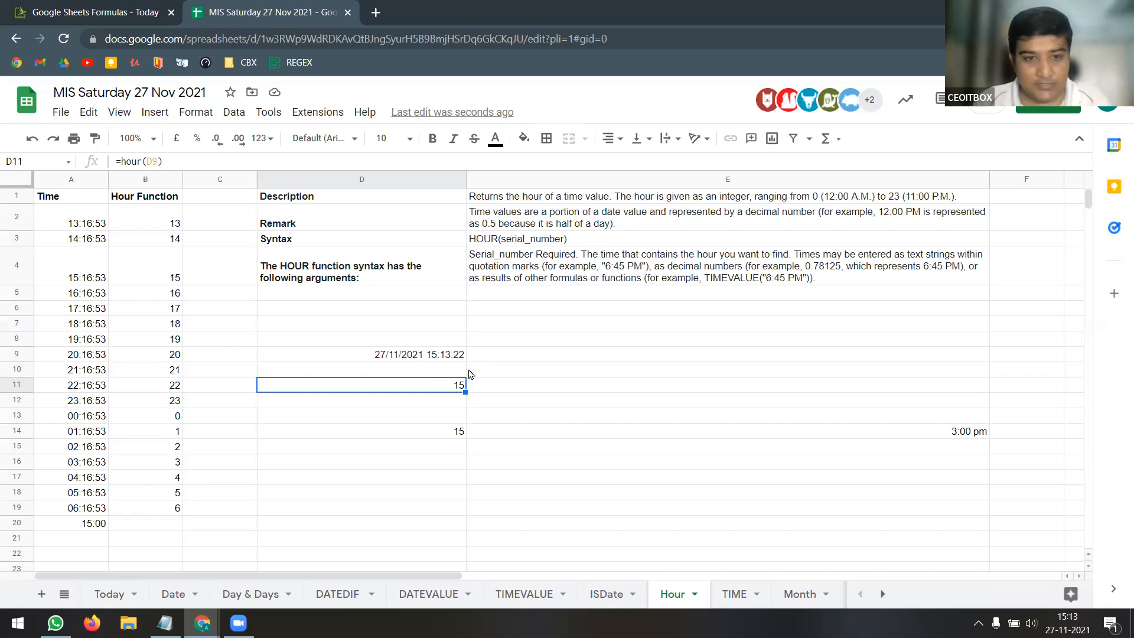
{"action": "left_click", "coordinate": [426, 355]}
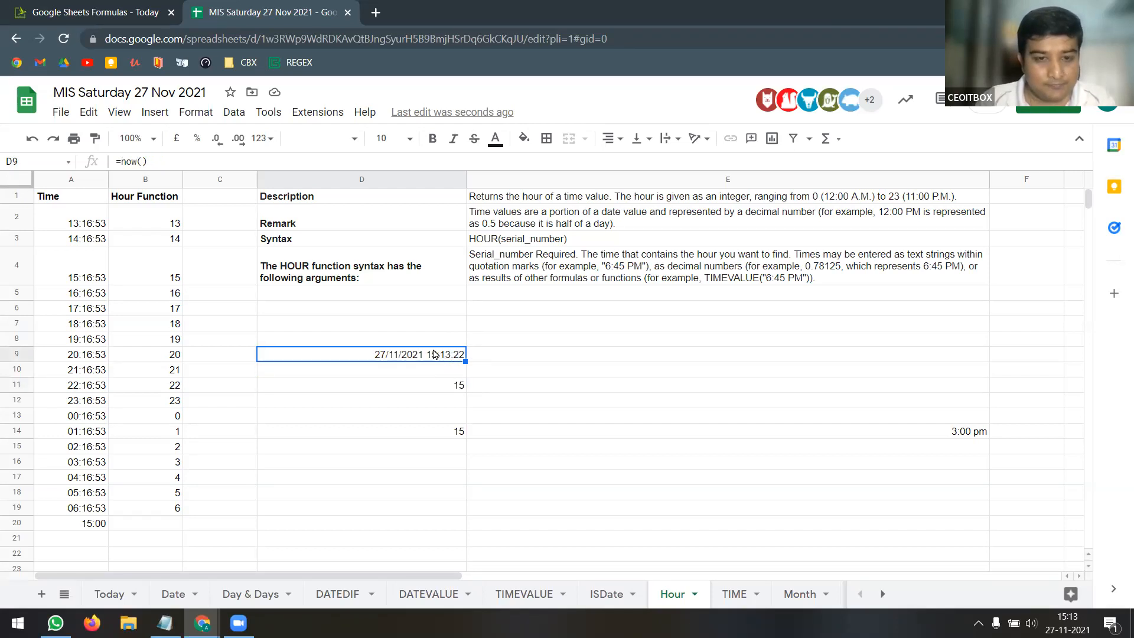
Move the NOW formula from D9 to G1, widening column G to fit, and the HOUR formula from D11 to H2
{"action": "left_click_drag", "start_coordinate": [462, 576], "coordinate": [638, 578]}
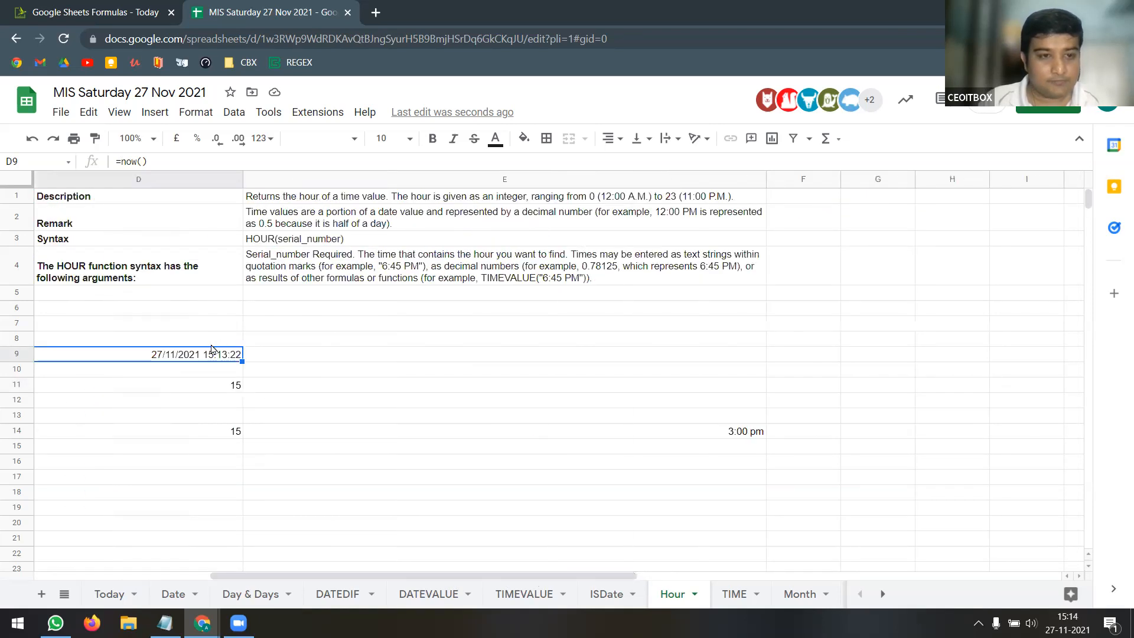
{"action": "left_click_drag", "start_coordinate": [212, 348], "coordinate": [948, 178]}
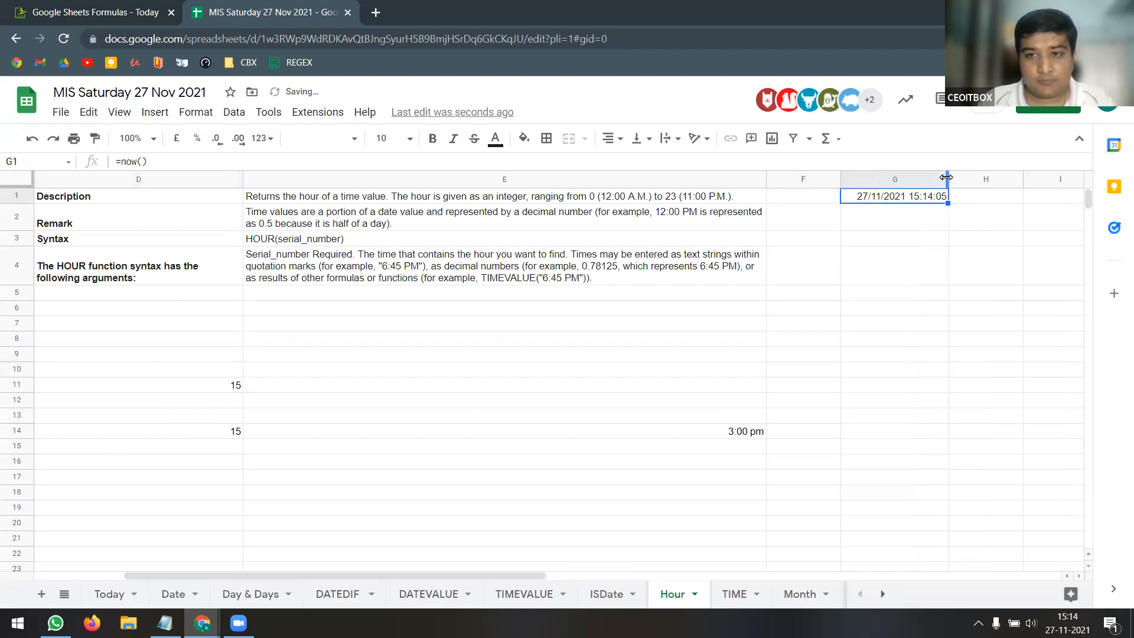
{"action": "left_click", "coordinate": [227, 383]}
{"action": "left_click_drag", "start_coordinate": [222, 378], "coordinate": [998, 236]}
Label cell G2 with the literal text =HOUR(), using a leading apostrophe so it stays text
{"action": "left_click", "coordinate": [926, 228]}
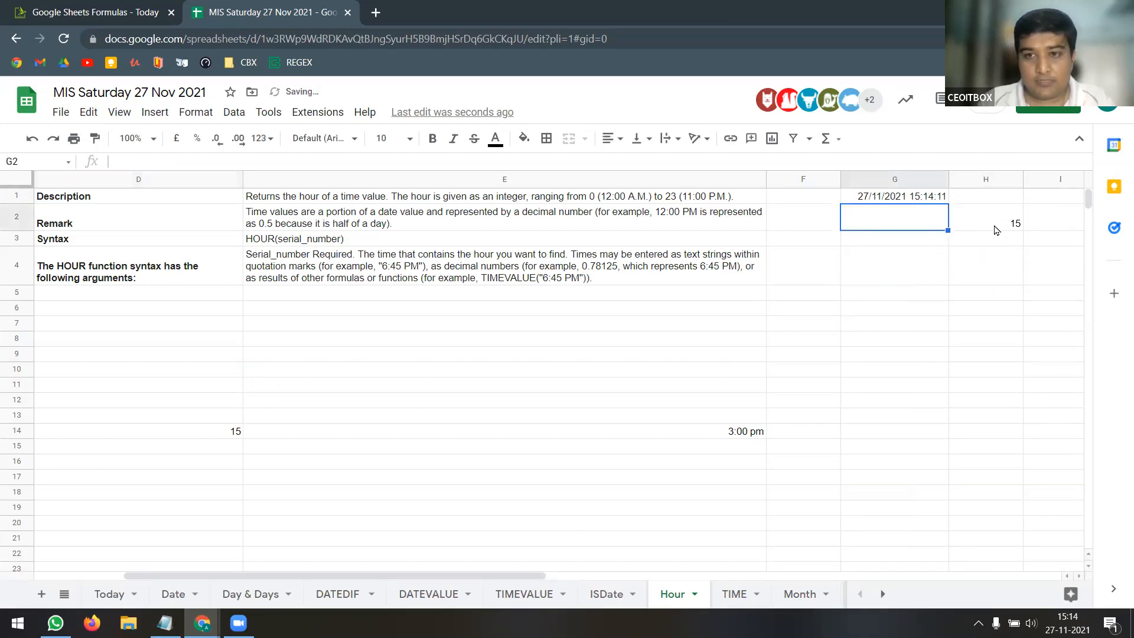
{"action": "type", "text": "'HO"}
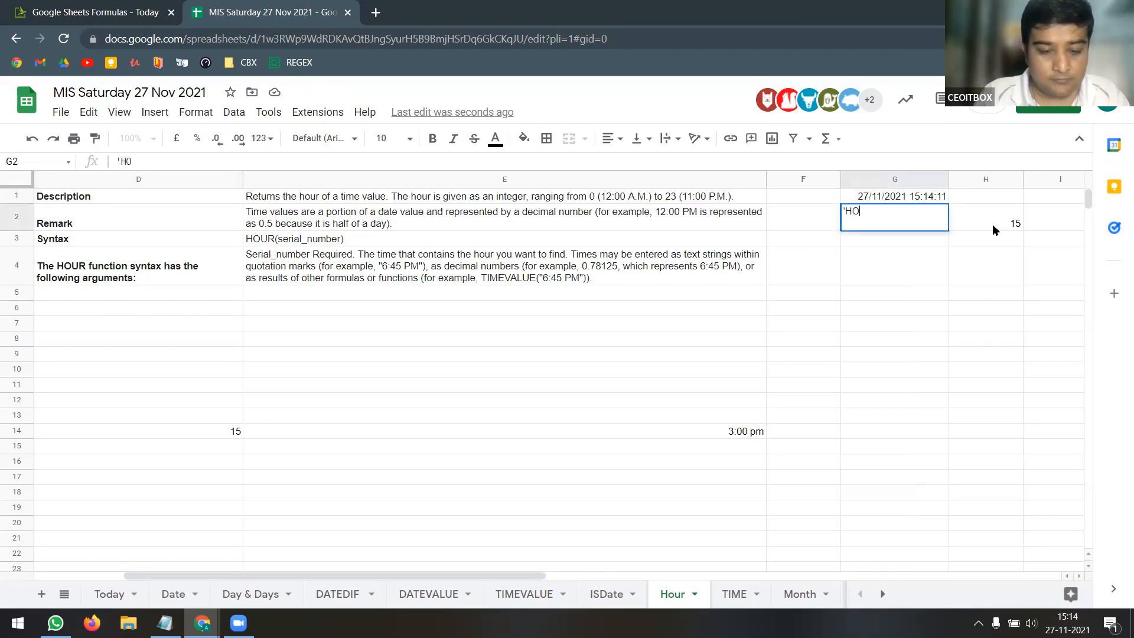
{"action": "type", "text": "UR()"}
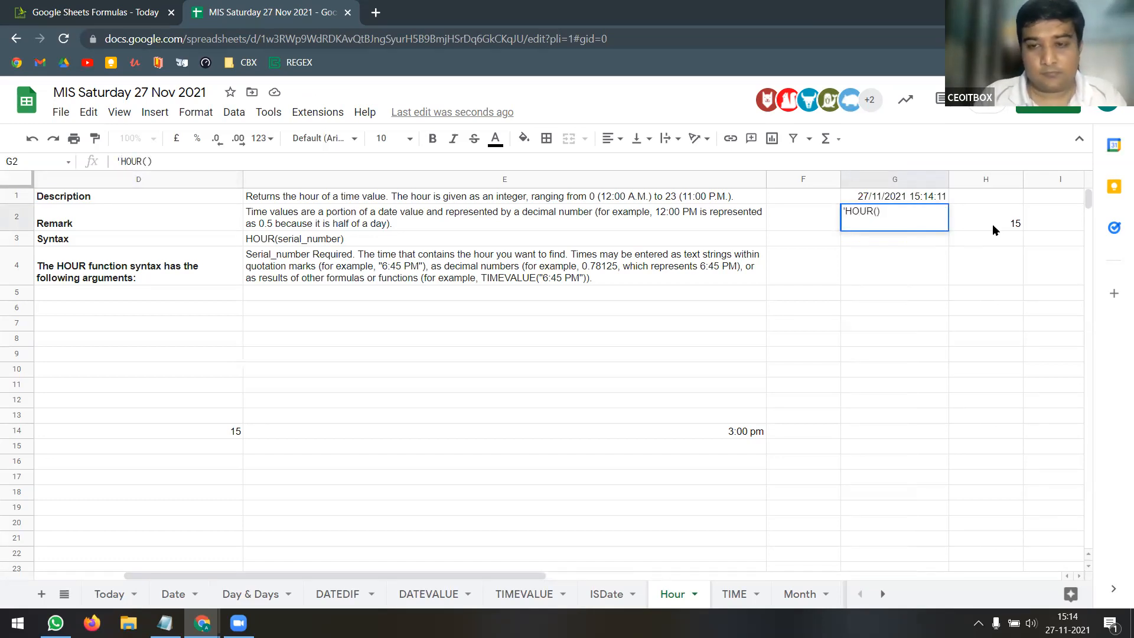
{"action": "key", "text": "Return"}
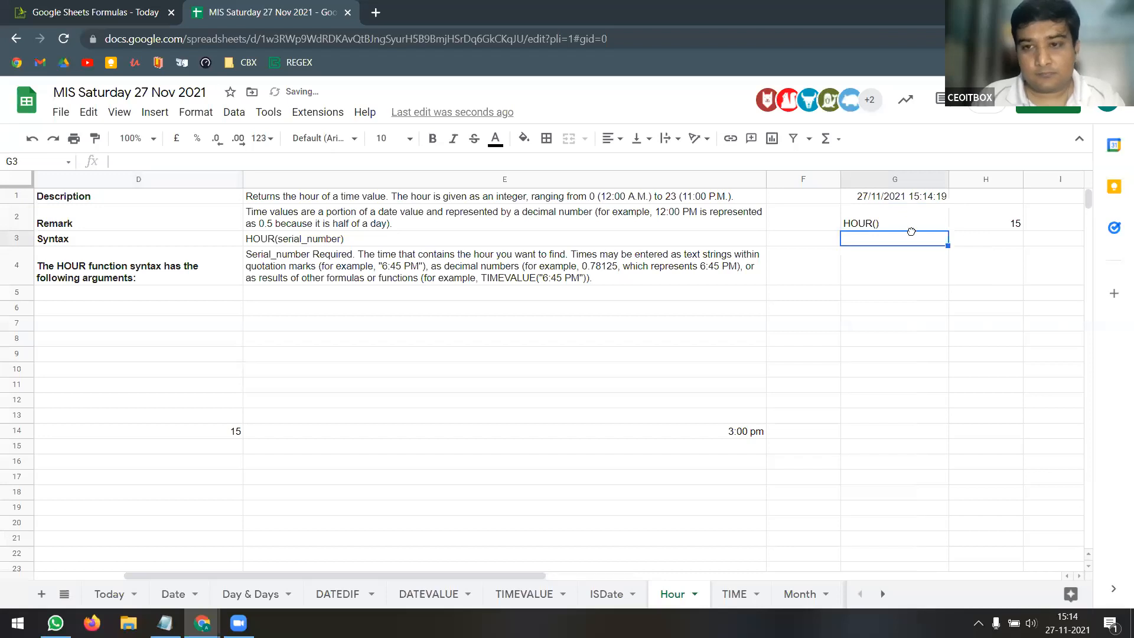
{"action": "double_click", "coordinate": [857, 221]}
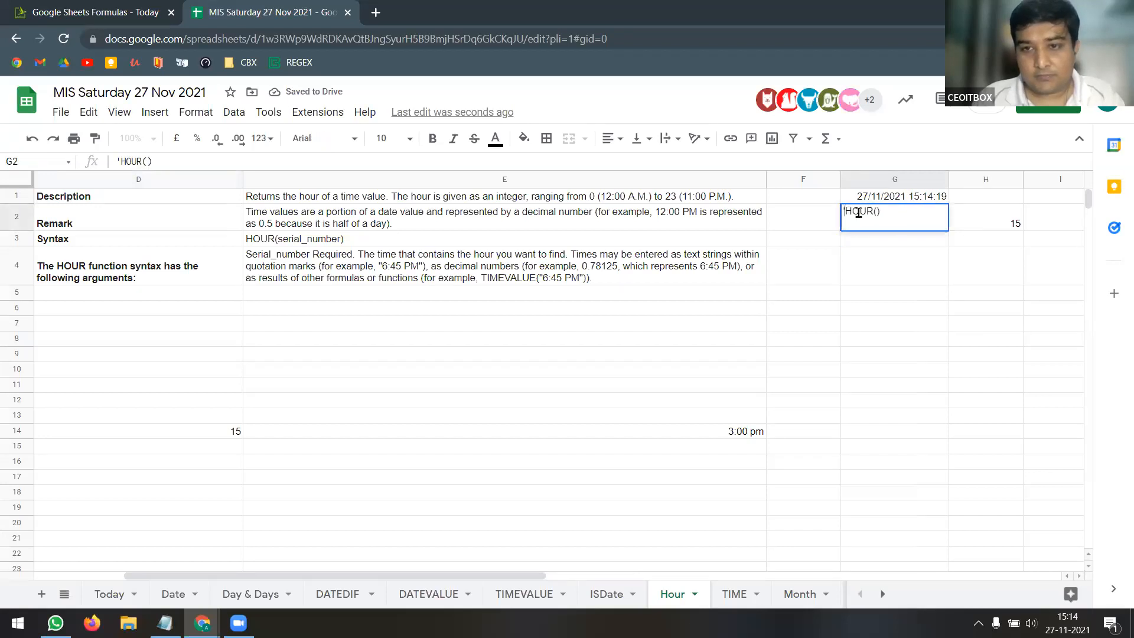
{"action": "type", "text": "="}
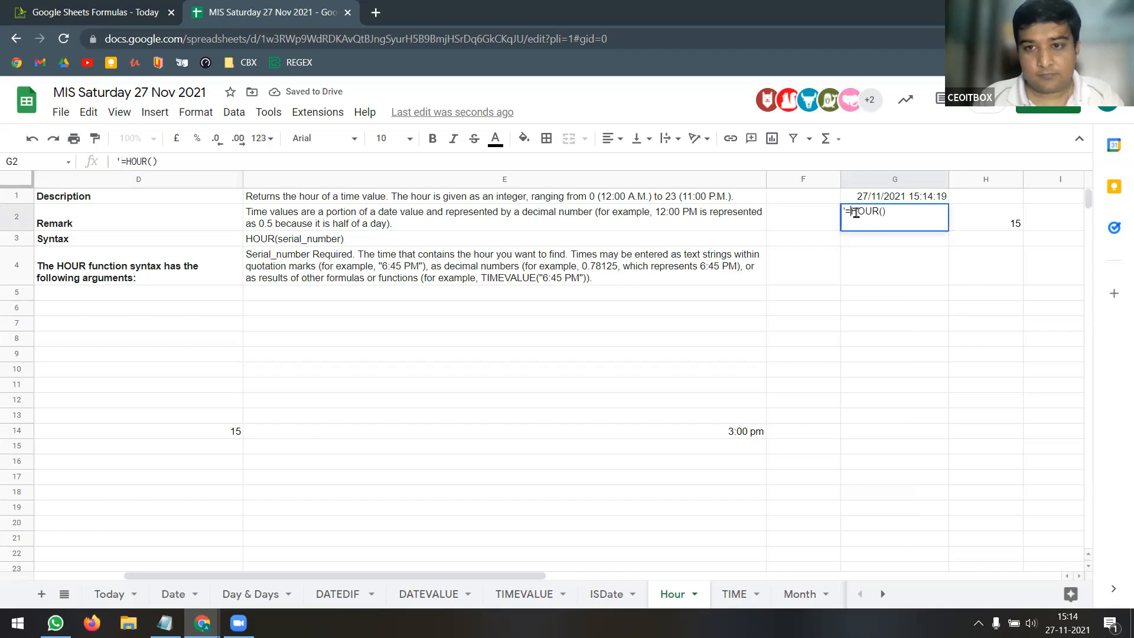
{"action": "key", "text": "Return"}
{"action": "left_click", "coordinate": [901, 228]}
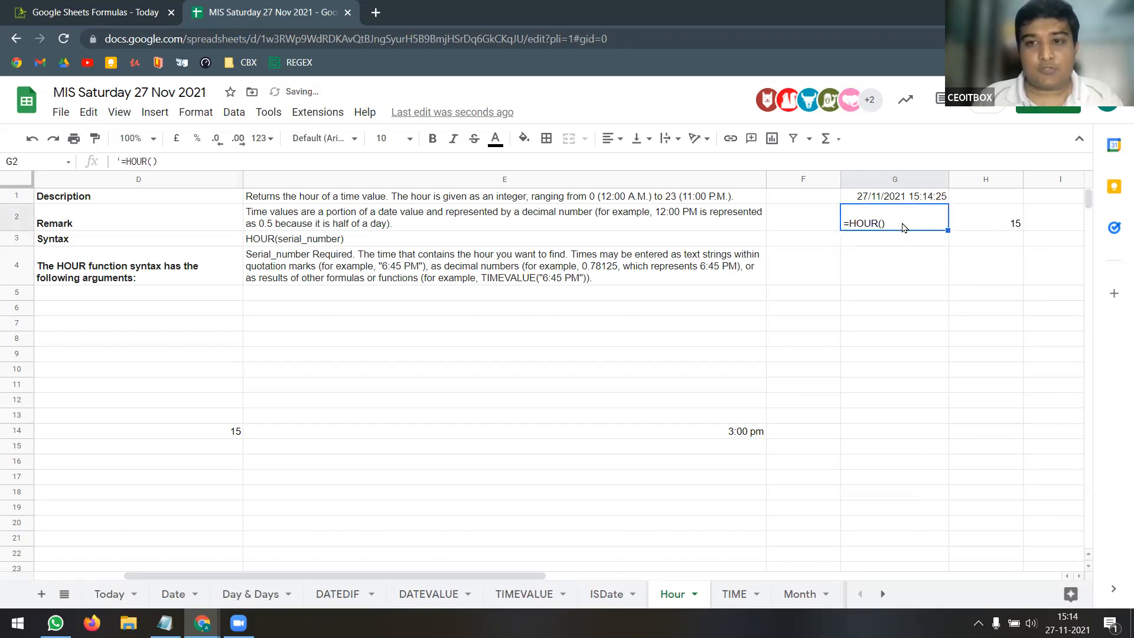
Move the NOW formula from G1 to H1 and fit column H to its contents
{"action": "left_click", "coordinate": [997, 229]}
{"action": "left_click", "coordinate": [905, 198]}
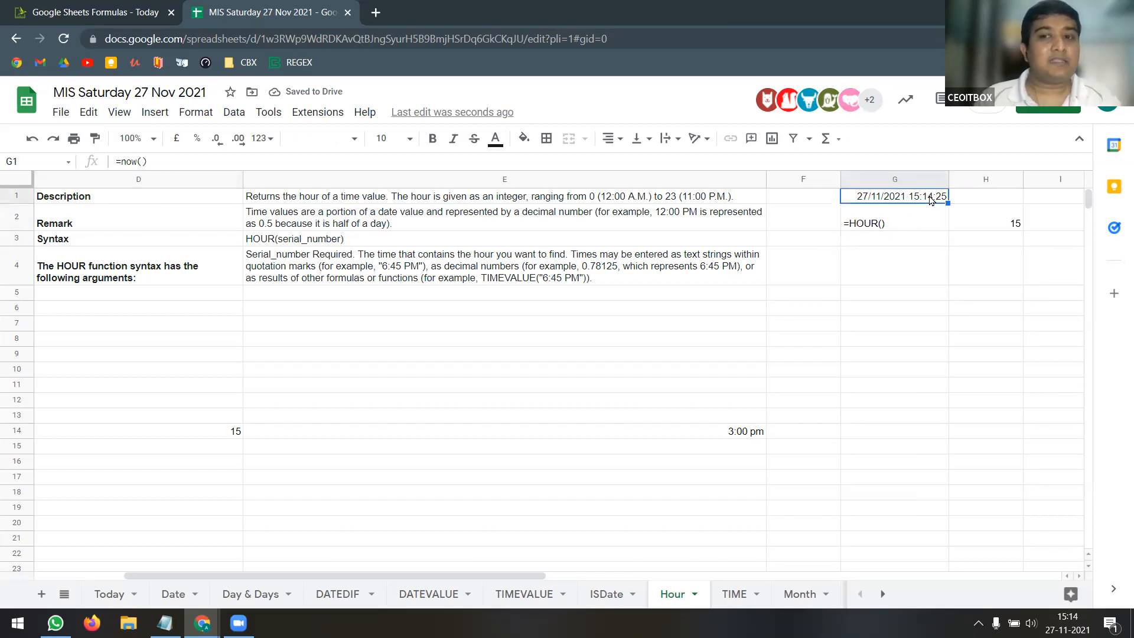
{"action": "left_click_drag", "start_coordinate": [925, 189], "coordinate": [977, 195]}
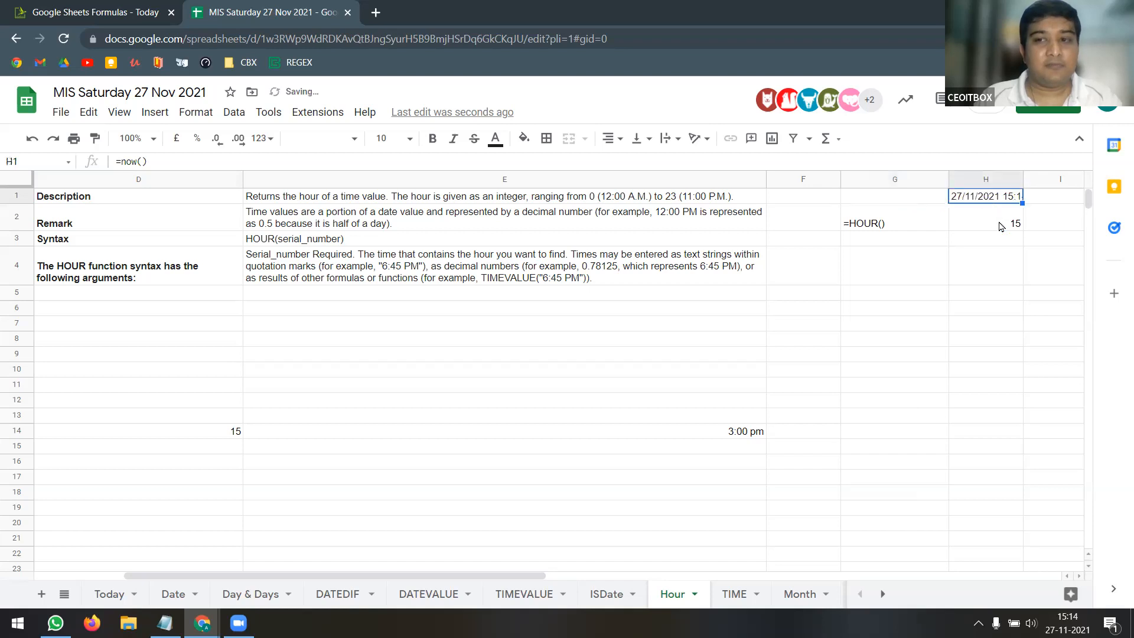
{"action": "left_click", "coordinate": [1002, 223]}
{"action": "double_click", "coordinate": [1021, 179]}
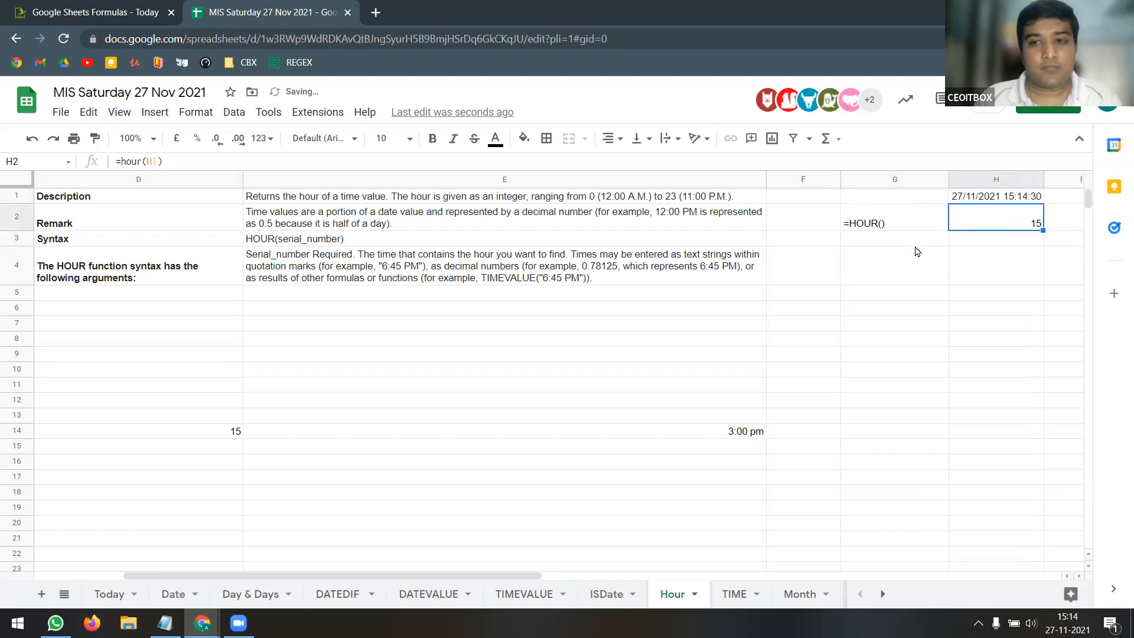
Enter =TIMEVALUE(H1) in cell H3 and inspect the formula
{"action": "left_click", "coordinate": [913, 245]}
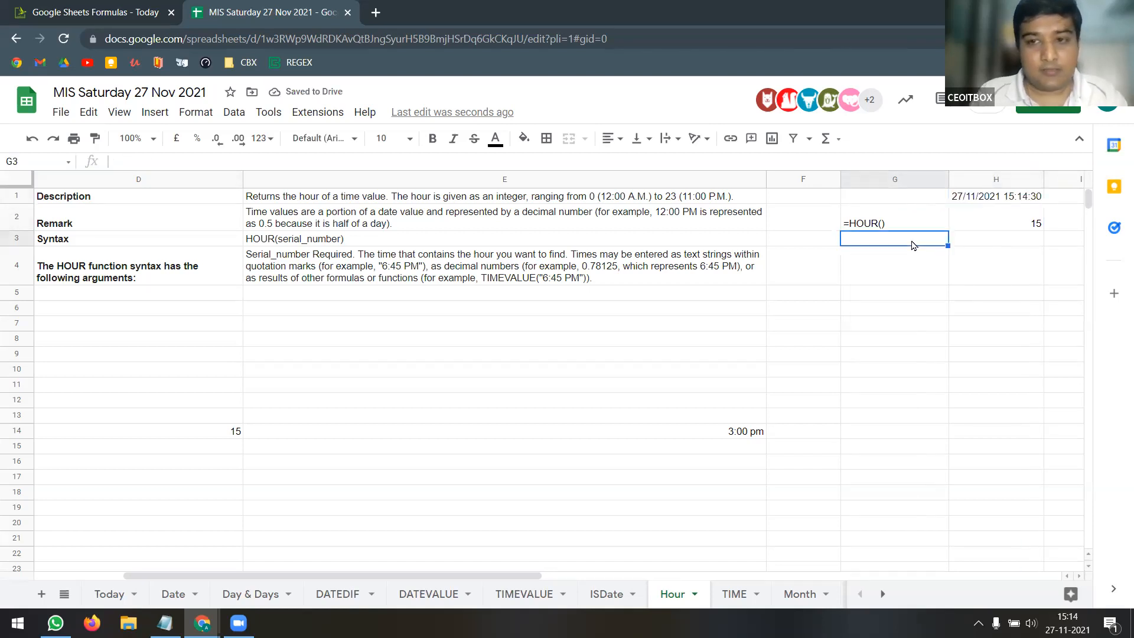
{"action": "key", "text": "Right"}
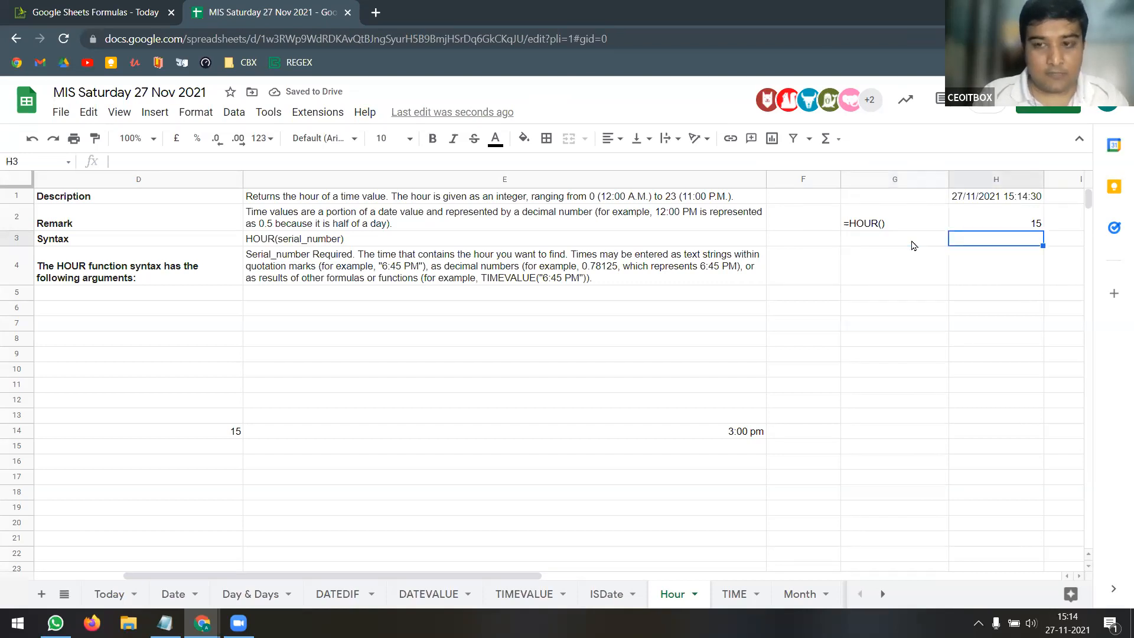
{"action": "type", "text": "="}
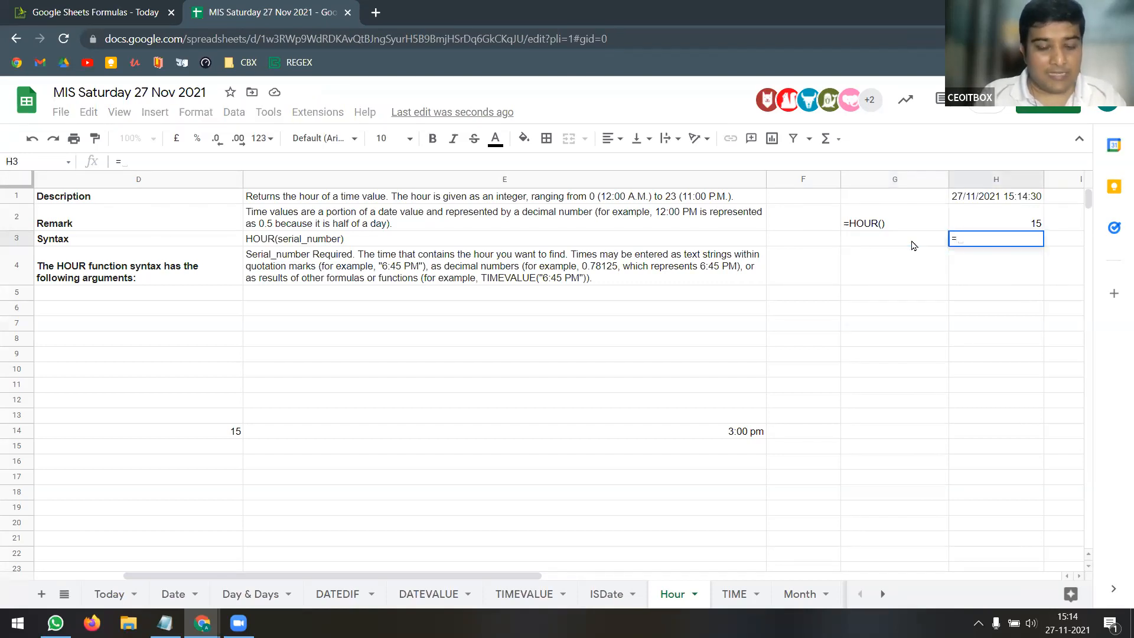
{"action": "type", "text": "TIMEVALUE("}
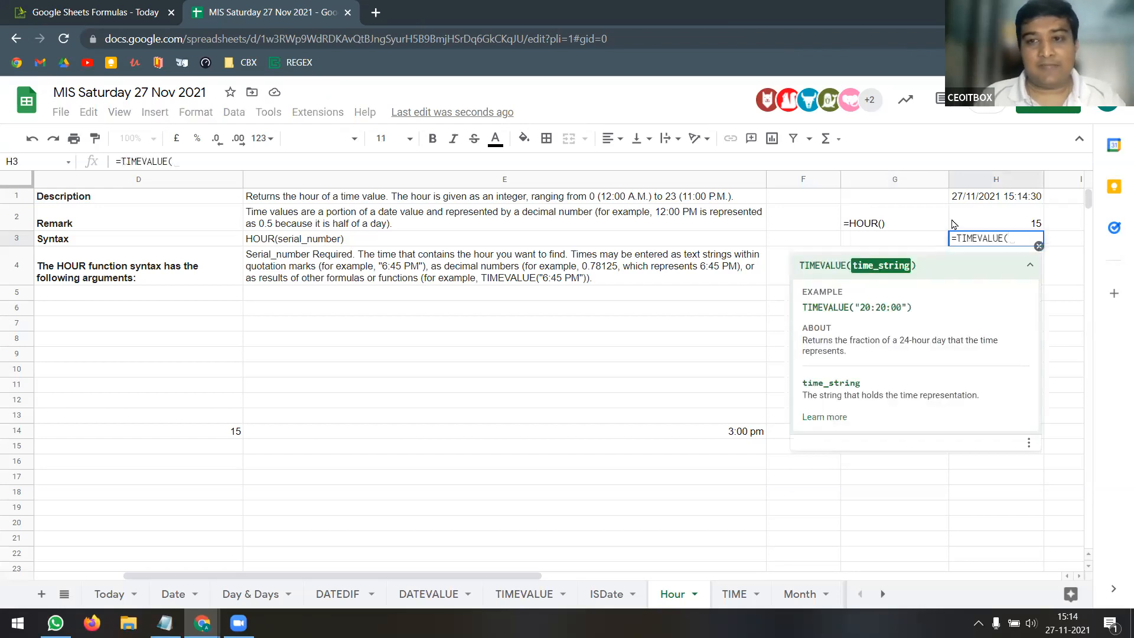
{"action": "left_click", "coordinate": [985, 199]}
{"action": "key", "text": "Return"}
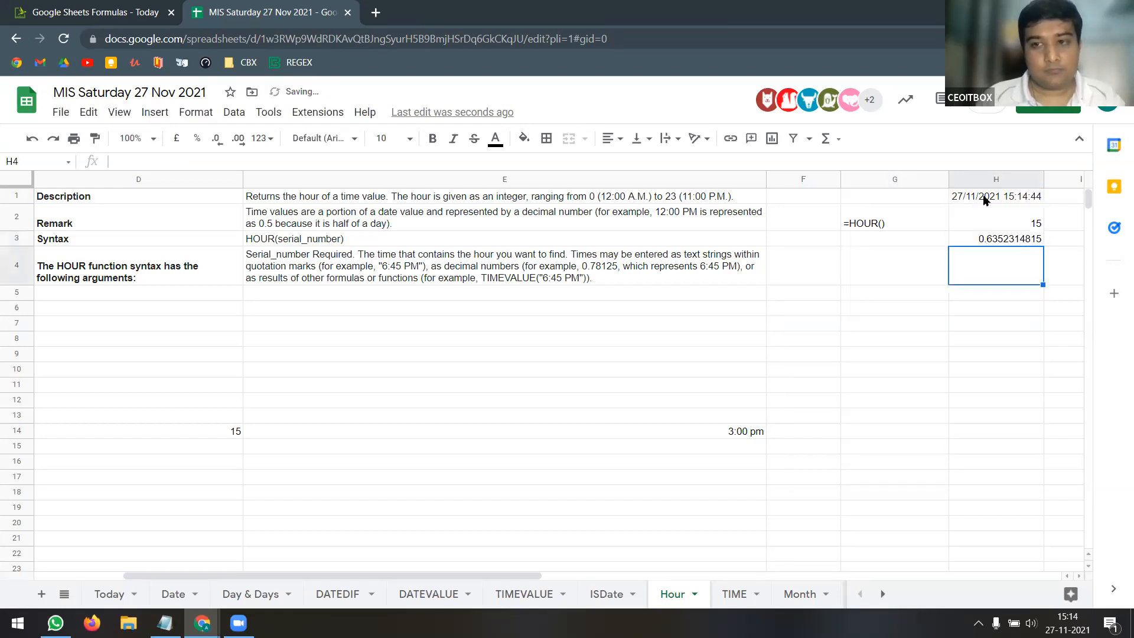
{"action": "left_click", "coordinate": [1000, 240]}
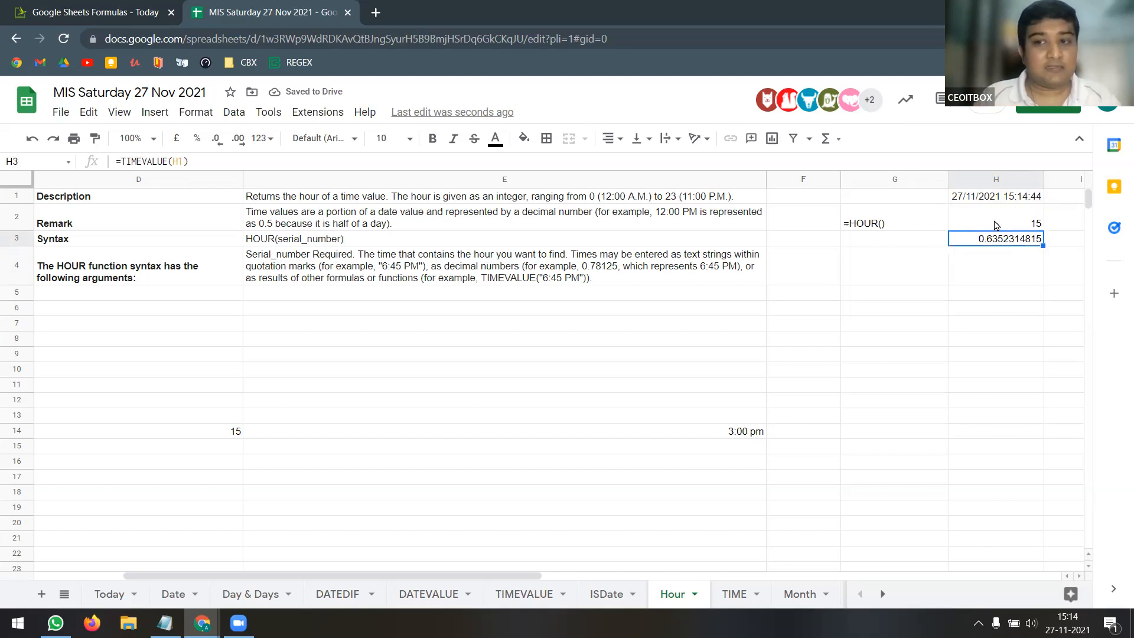
Label cell G3 with the literal text =TIMEVALUE(H1), copied from the formula in H3
{"action": "left_click", "coordinate": [930, 247]}
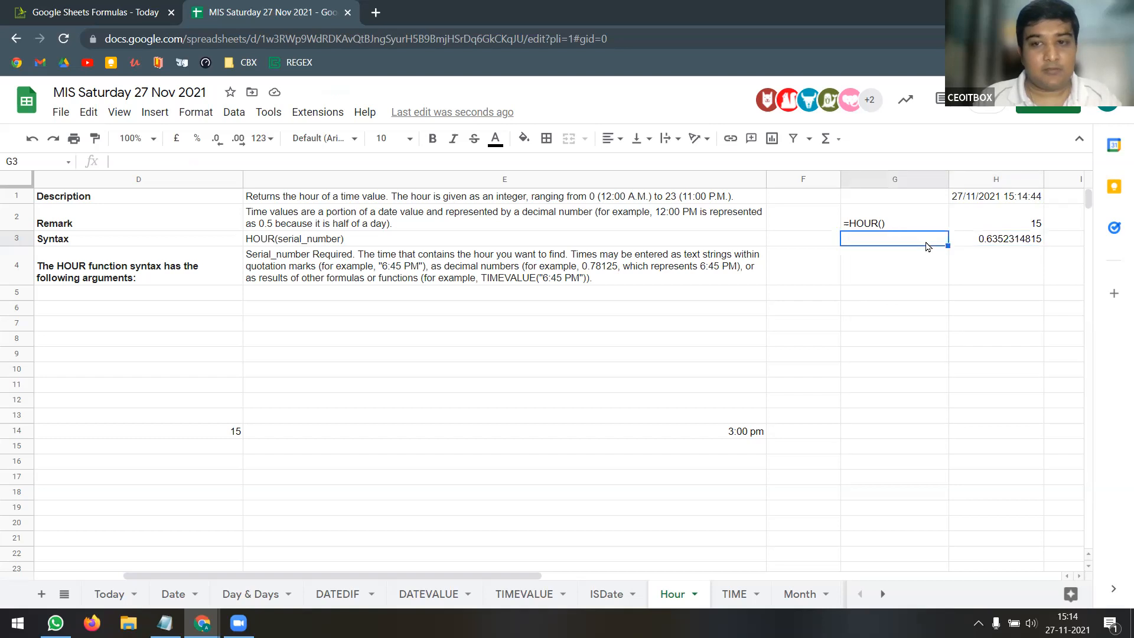
{"action": "left_click", "coordinate": [974, 241]}
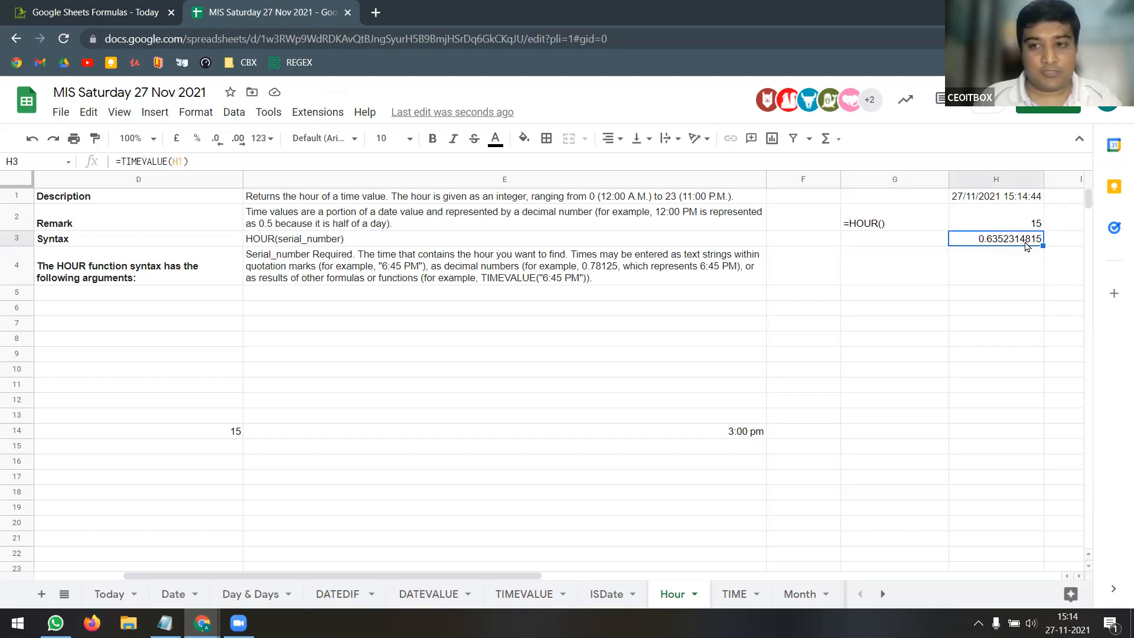
{"action": "triple_click", "coordinate": [173, 161]}
{"action": "key", "text": "ctrl+c"}
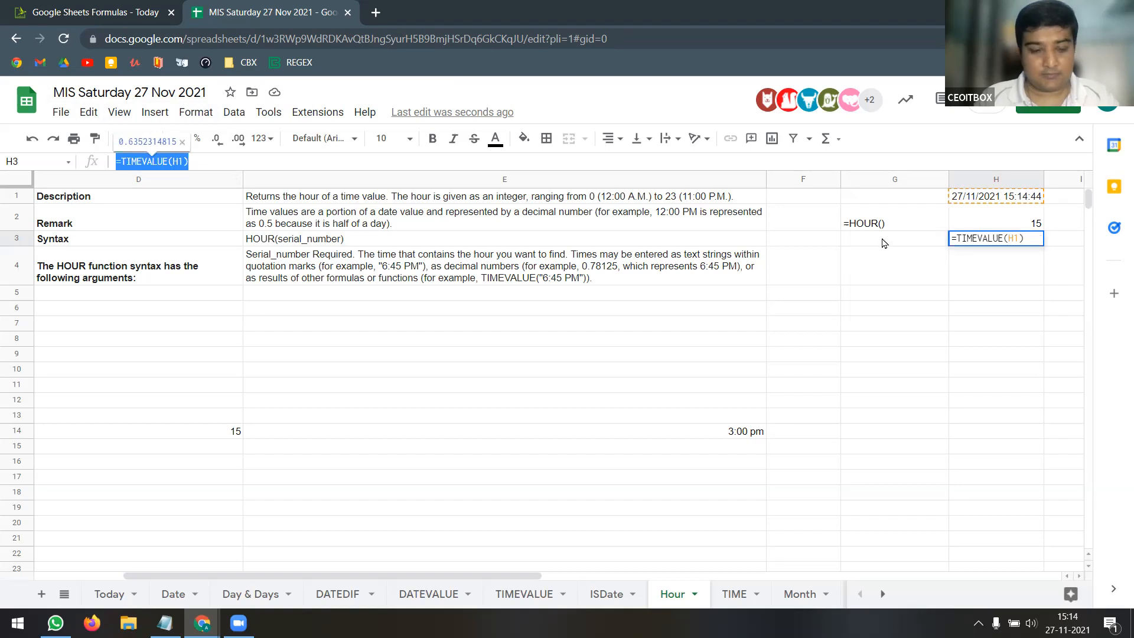
{"action": "key", "text": "Tab"}
{"action": "double_click", "coordinate": [715, 240]}
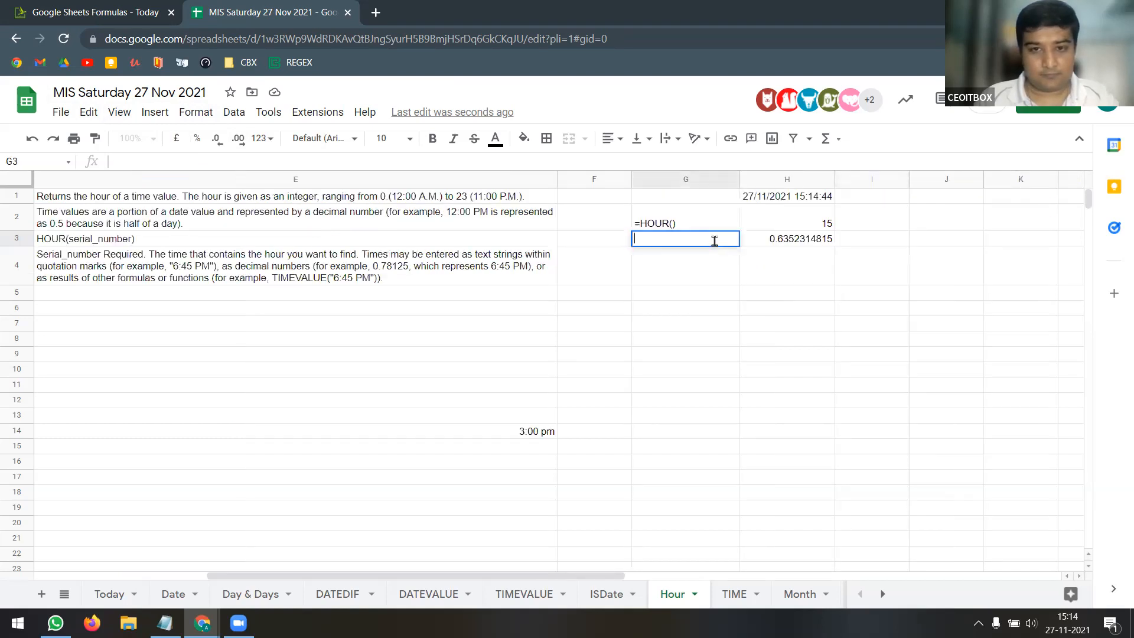
{"action": "key", "text": "ctrl+v"}
{"action": "key", "text": "Return"}
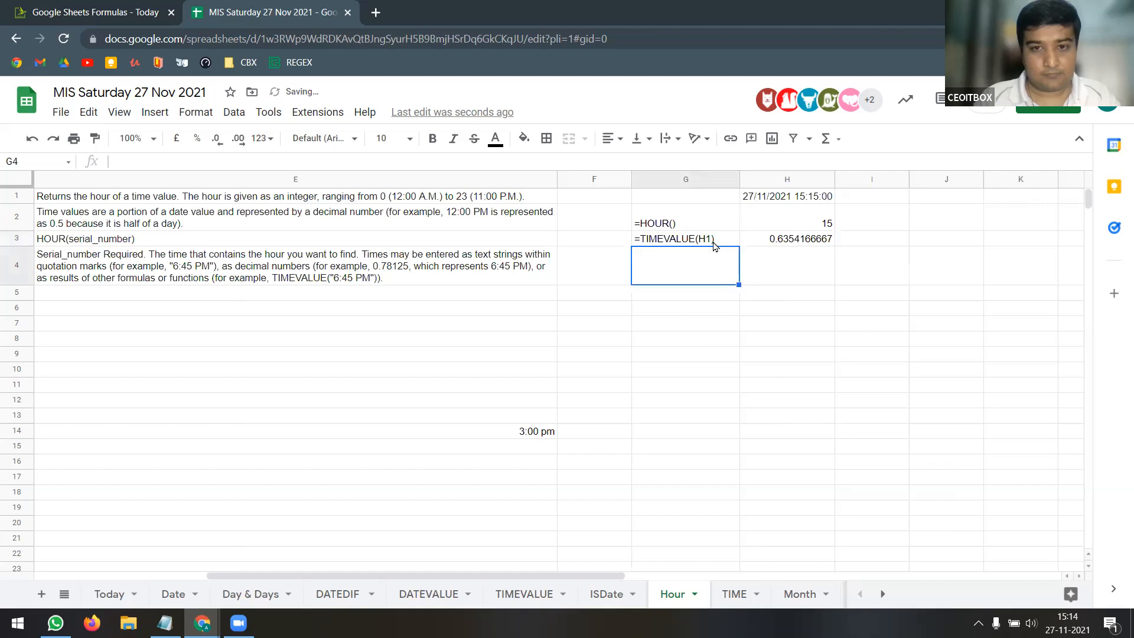
Enter =DATEVALUE(H1) in cell H4 to convert the current timestamp's date into a number
{"action": "left_click", "coordinate": [785, 263]}
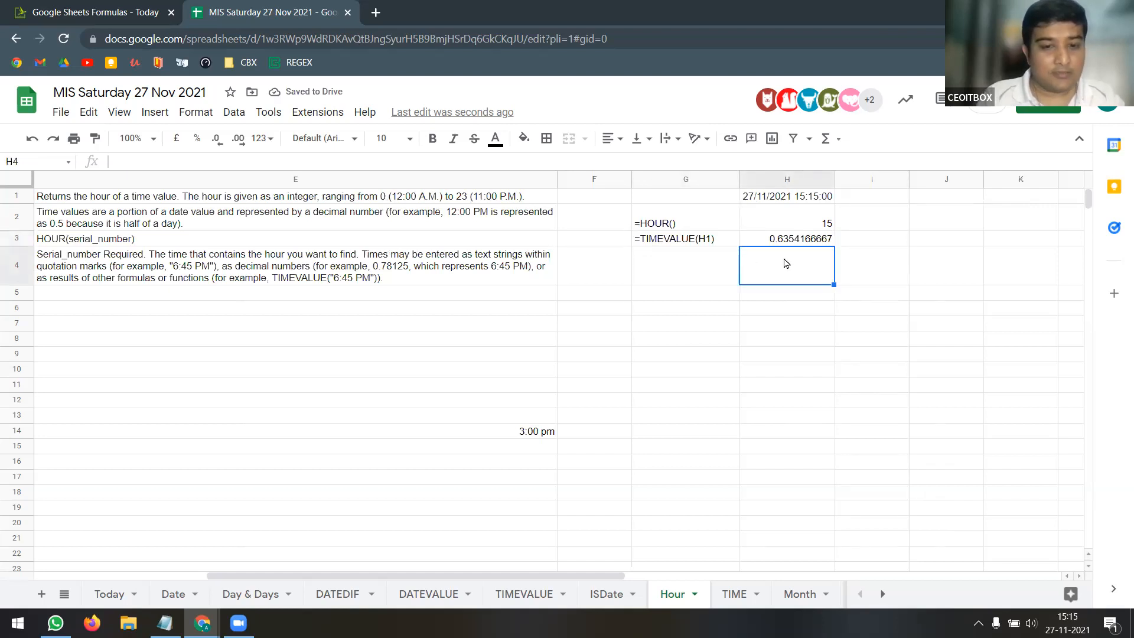
{"action": "type", "text": "="}
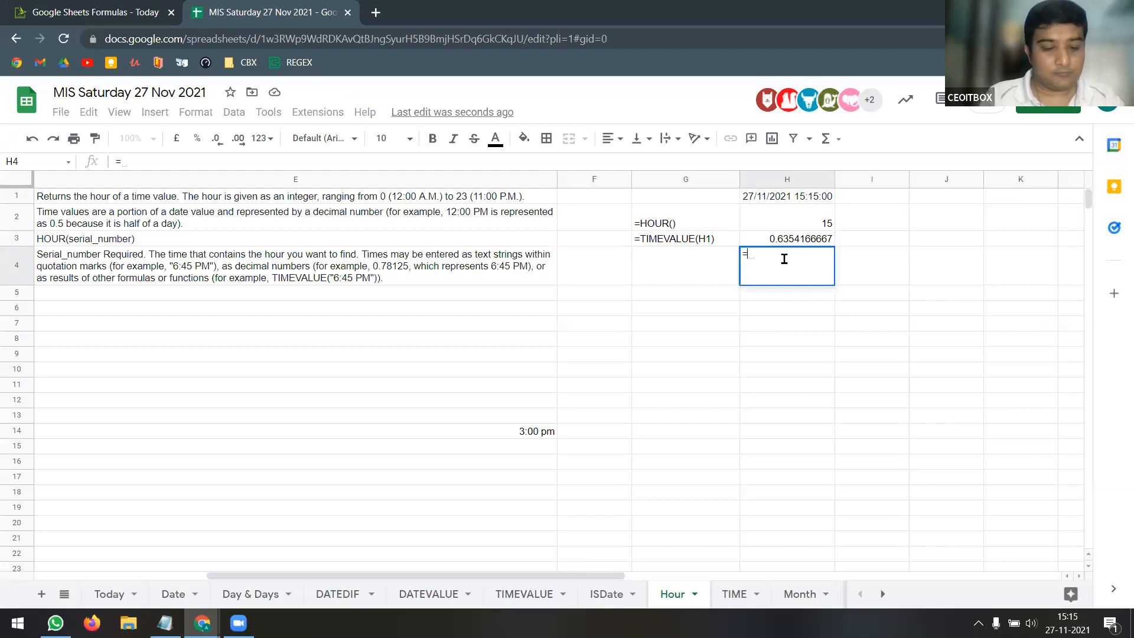
{"action": "type", "text": "date"}
{"action": "key", "text": "Down"}
{"action": "key", "text": "Down"}
{"action": "key", "text": "Tab"}
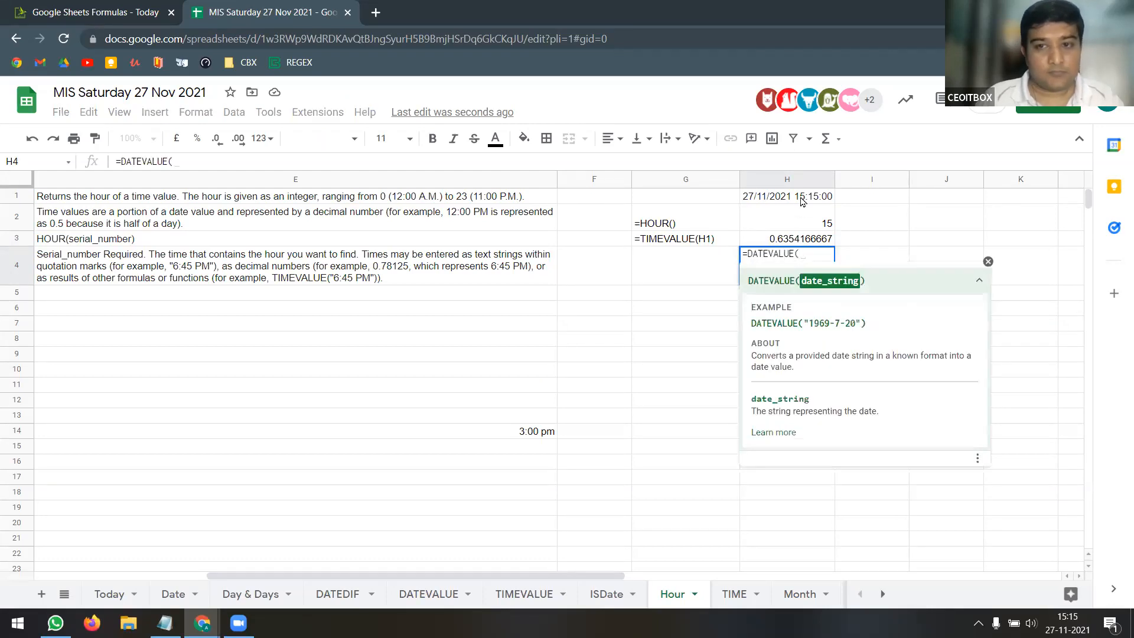
{"action": "left_click", "coordinate": [803, 202]}
{"action": "key", "text": "Return"}
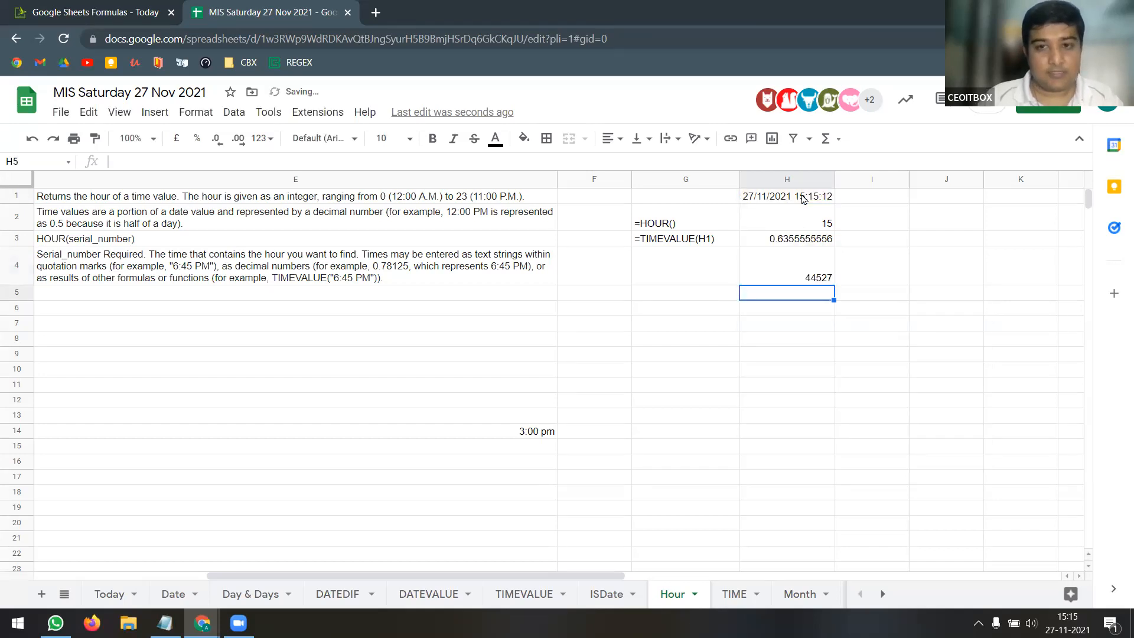
Label cell G4 with the literal text =DATEVALUE(H1), copied from H4 and preceded by an apostrophe
{"action": "left_click", "coordinate": [818, 265]}
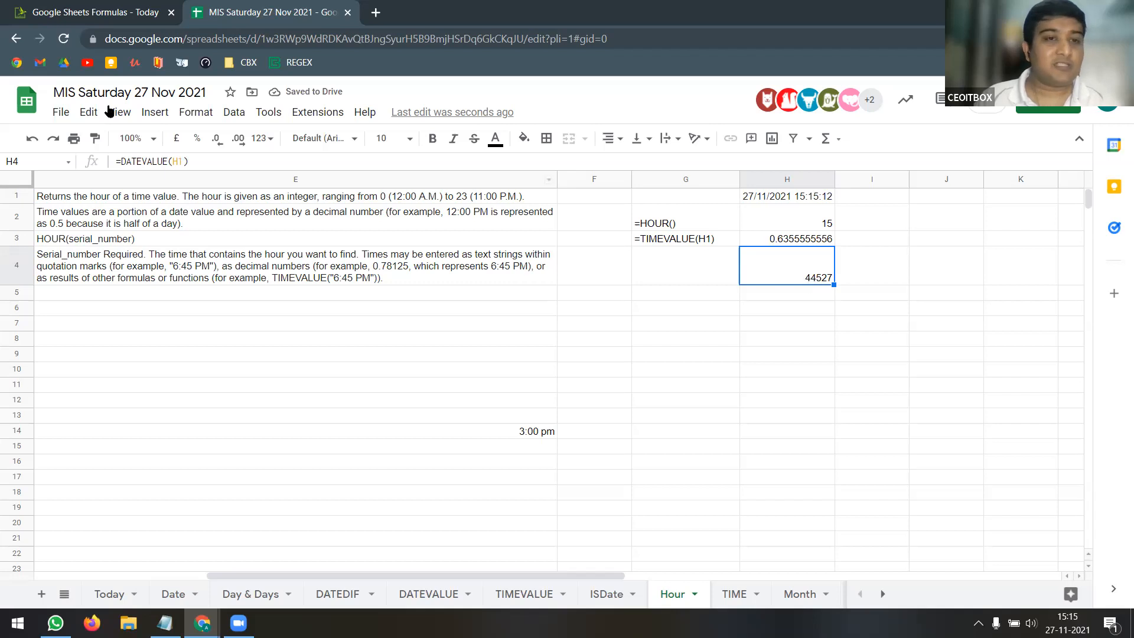
{"action": "left_click_drag", "start_coordinate": [209, 163], "coordinate": [116, 168]}
{"action": "key", "text": "ctrl+c"}
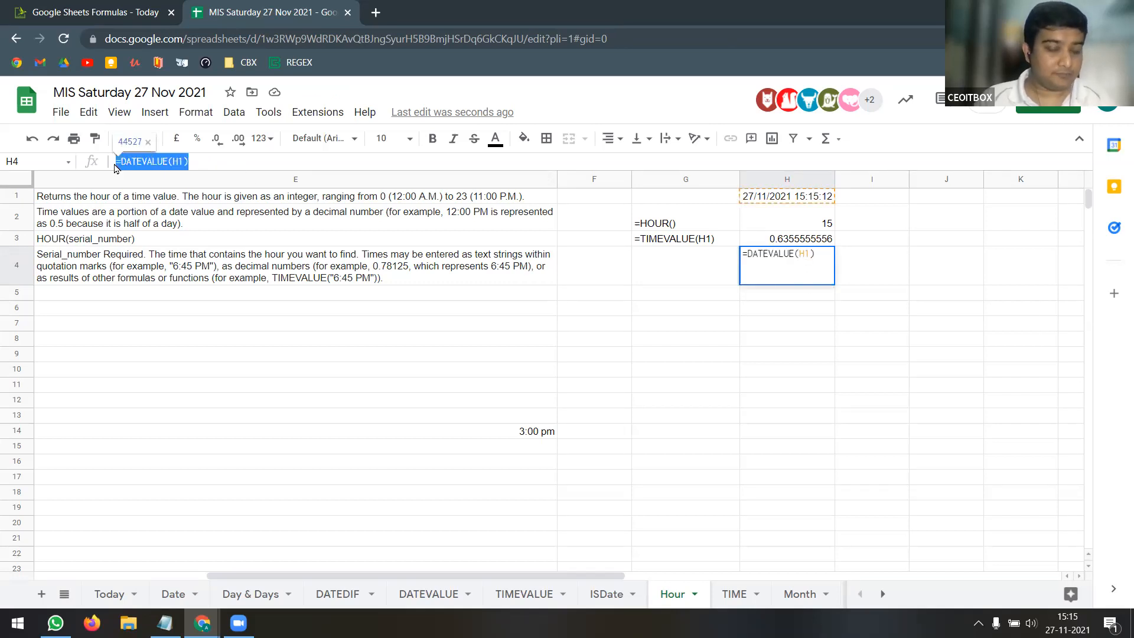
{"action": "double_click", "coordinate": [697, 274]}
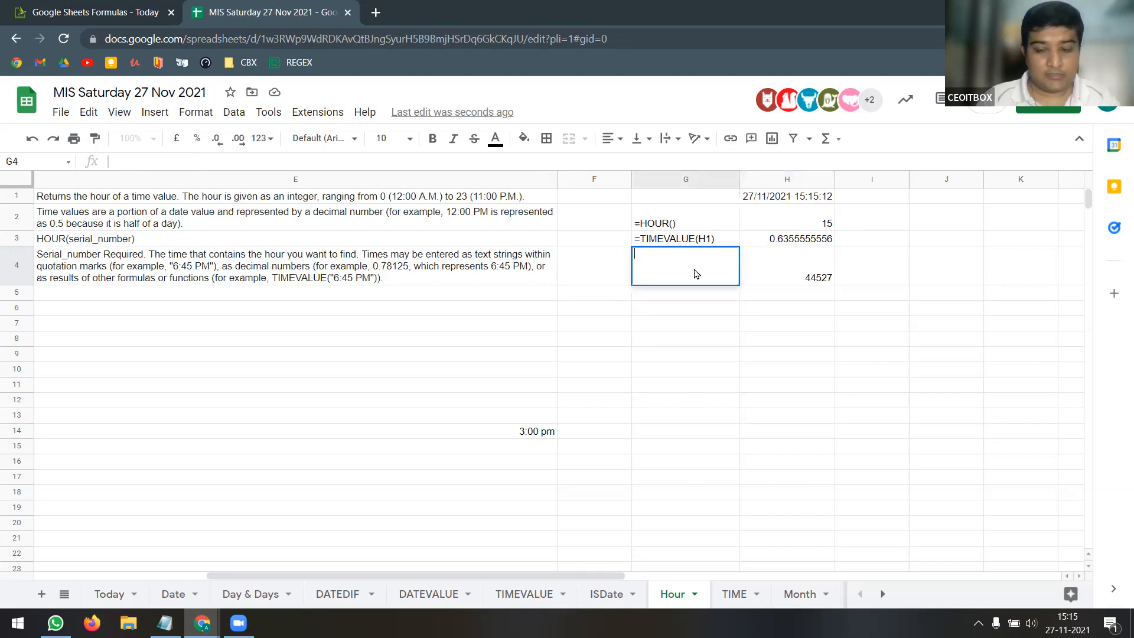
{"action": "type", "text": "'"}
{"action": "key", "text": "ctrl+v"}
{"action": "key", "text": "Return"}
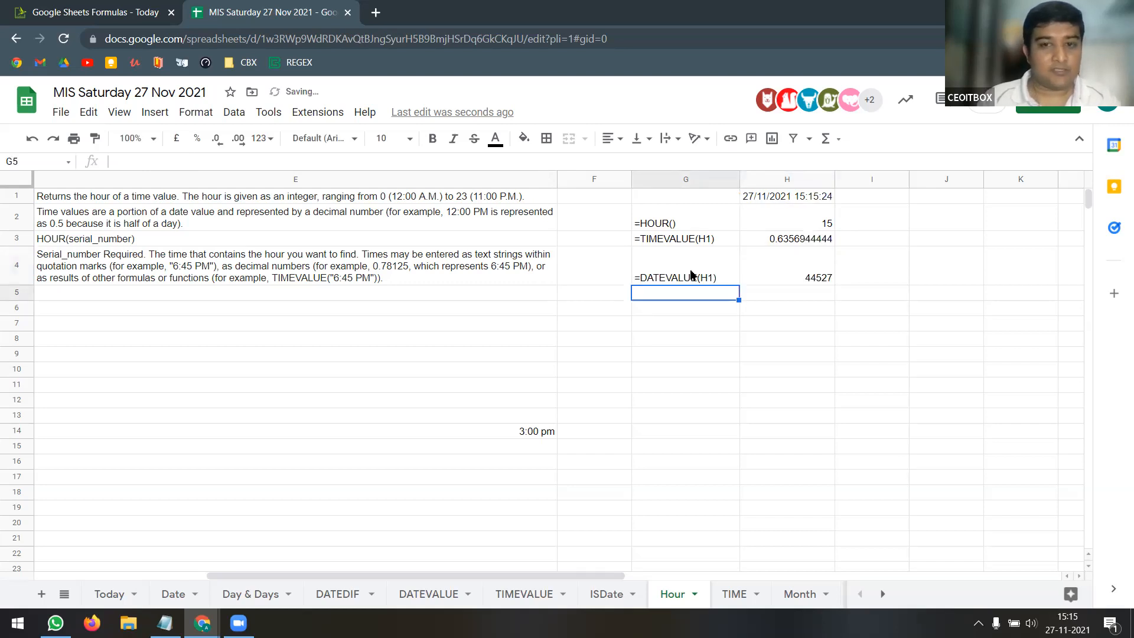
Make the formula labels in G2:G4 bold and inspect the DATEVALUE formula in H4
{"action": "left_click_drag", "start_coordinate": [691, 222], "coordinate": [697, 278]}
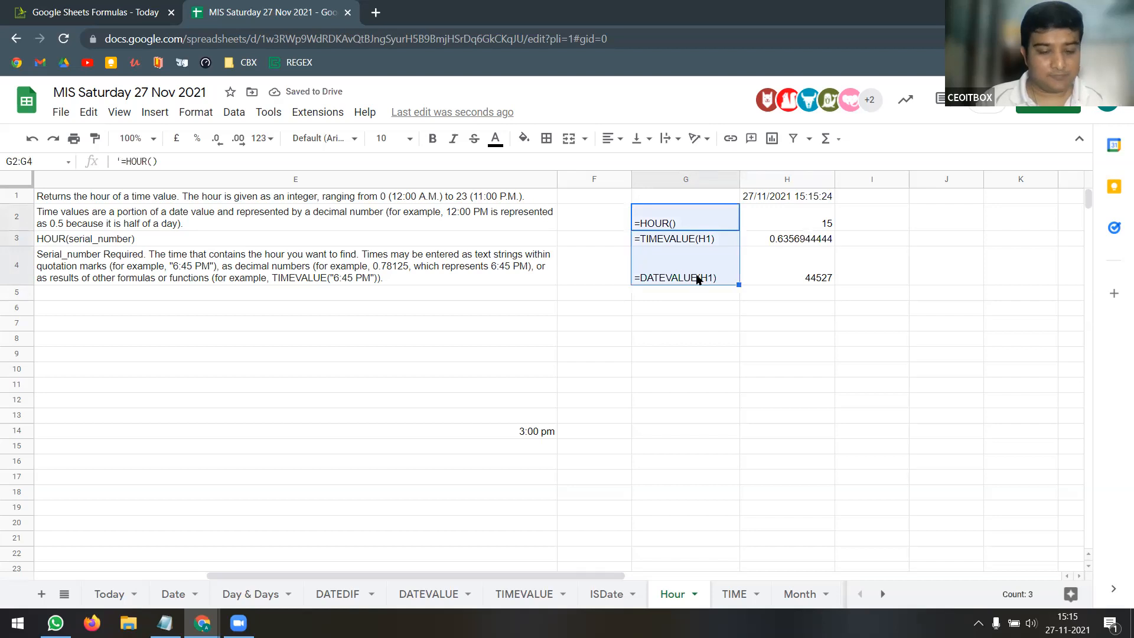
{"action": "key", "text": "ctrl+b"}
{"action": "left_click", "coordinate": [709, 313]}
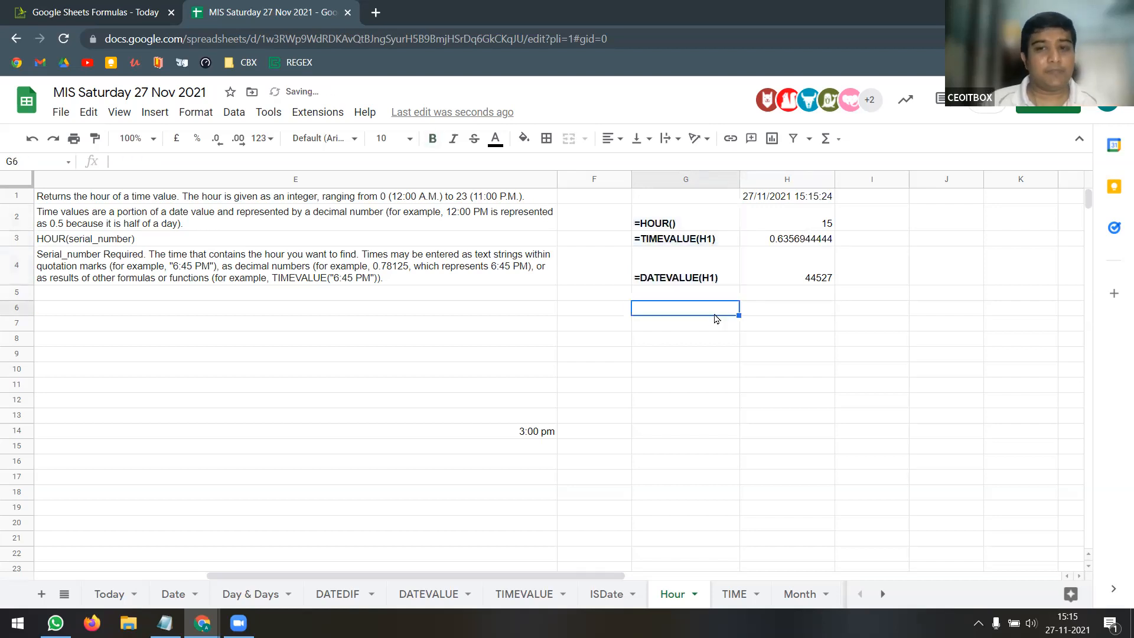
{"action": "left_click", "coordinate": [773, 283]}
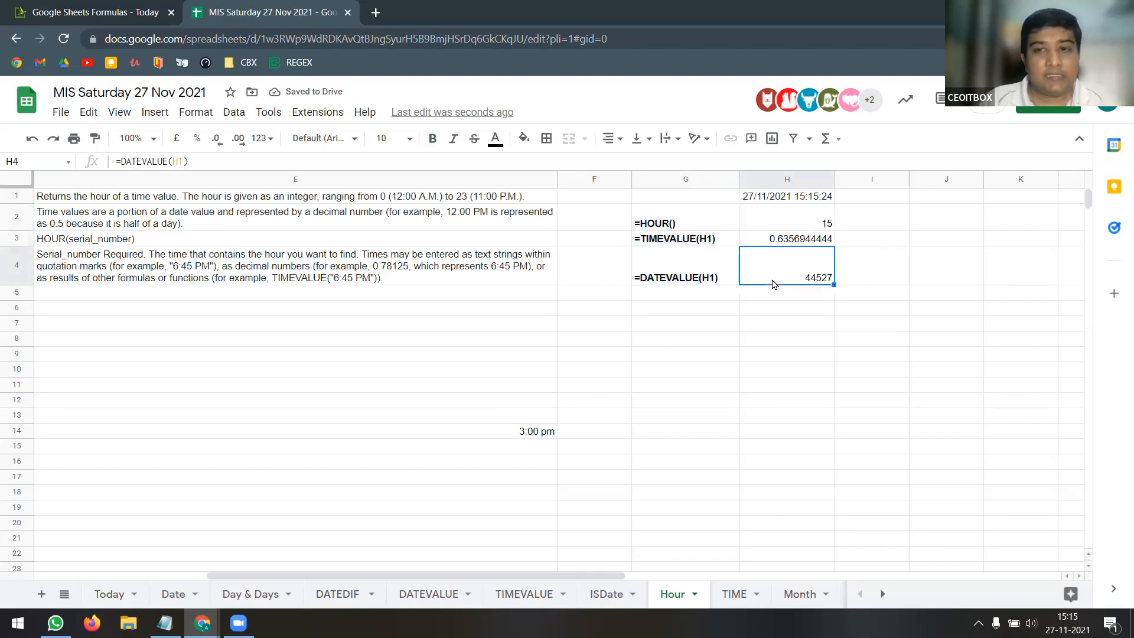
{"action": "left_click", "coordinate": [711, 312]}
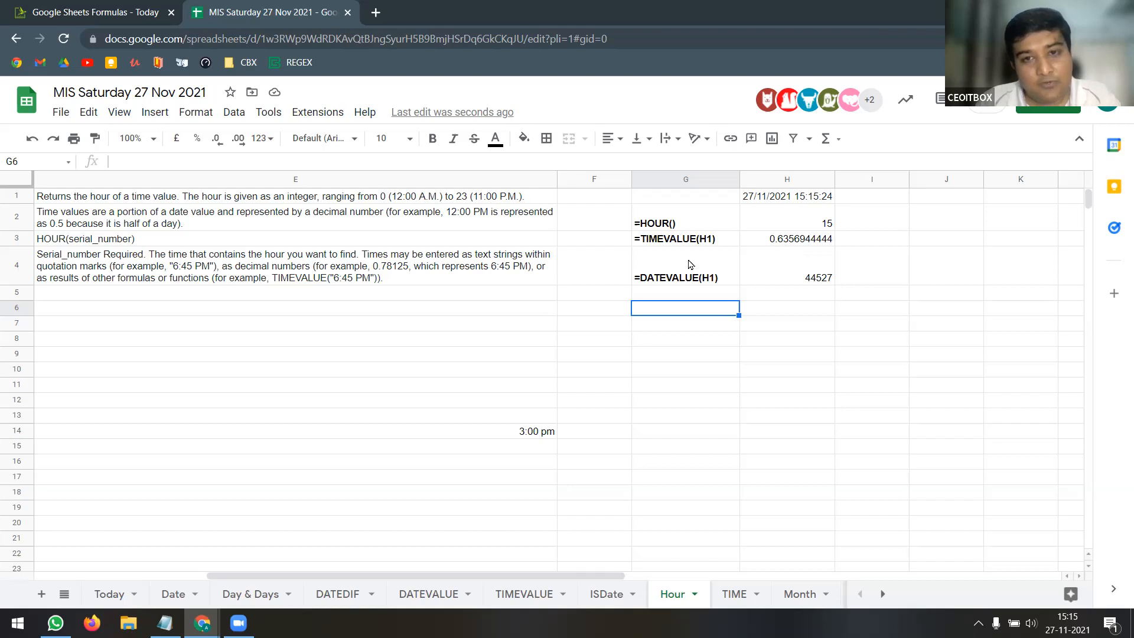
Enter =hour(H3) in cell H6 to extract the hour from the TIMEVALUE result, and inspect the formula
{"action": "left_click", "coordinate": [809, 243]}
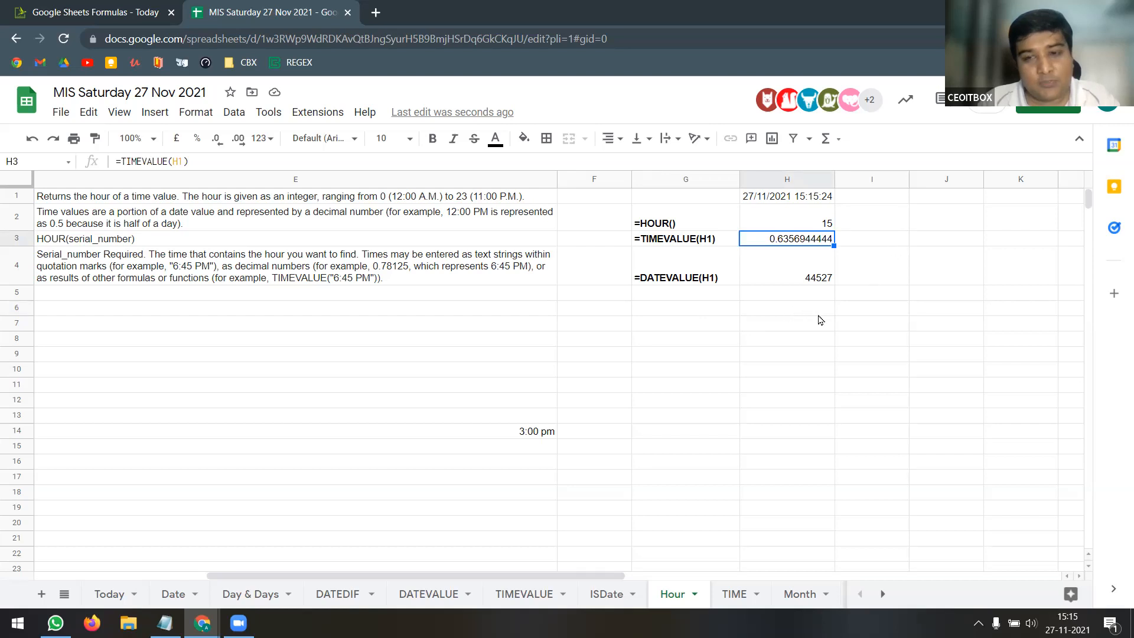
{"action": "left_click", "coordinate": [786, 314]}
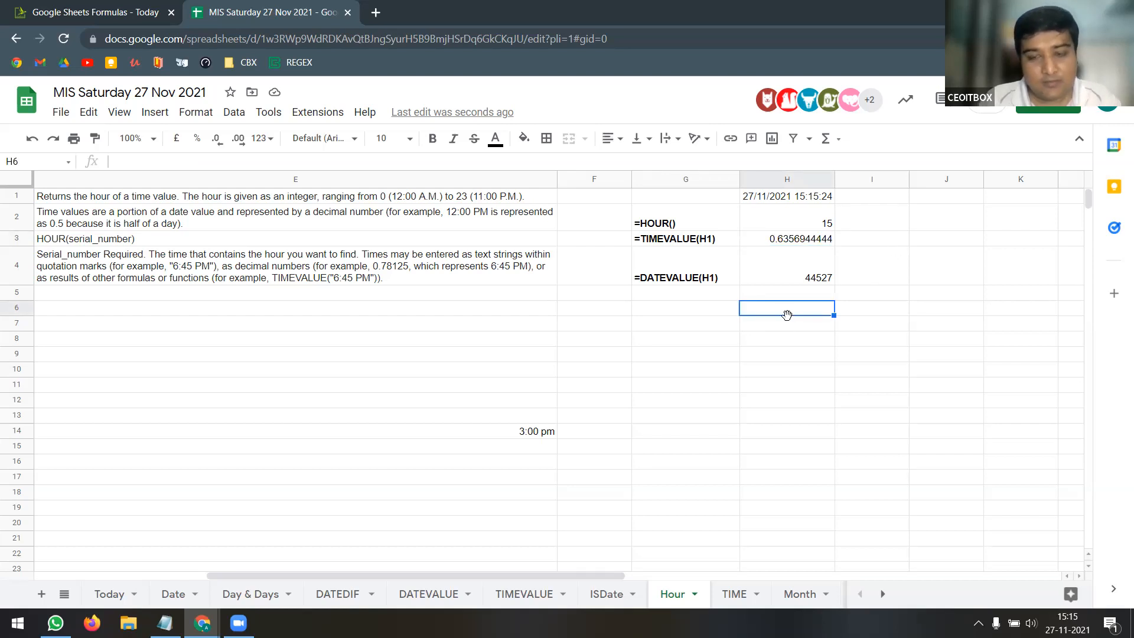
{"action": "type", "text": "="}
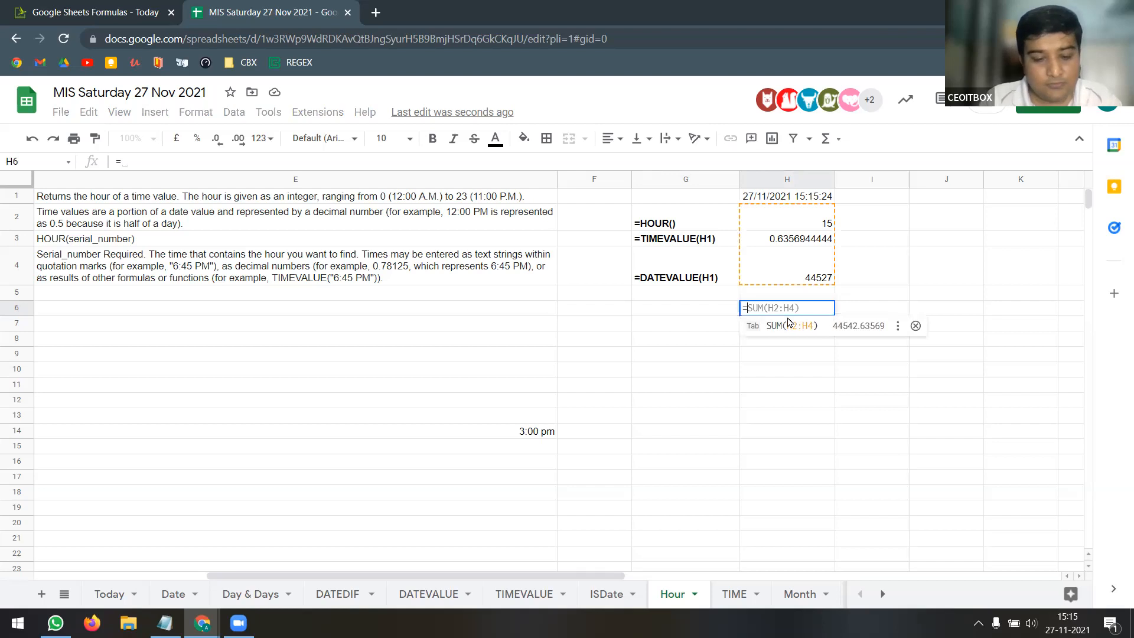
{"action": "type", "text": "hour("}
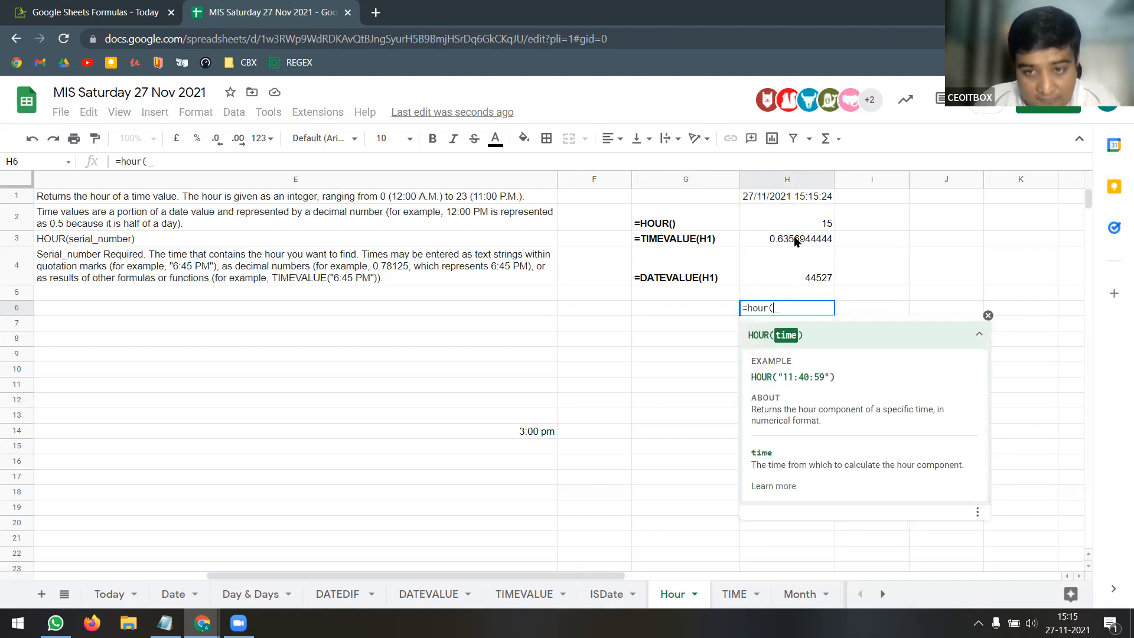
{"action": "left_click", "coordinate": [798, 242]}
{"action": "key", "text": "Return"}
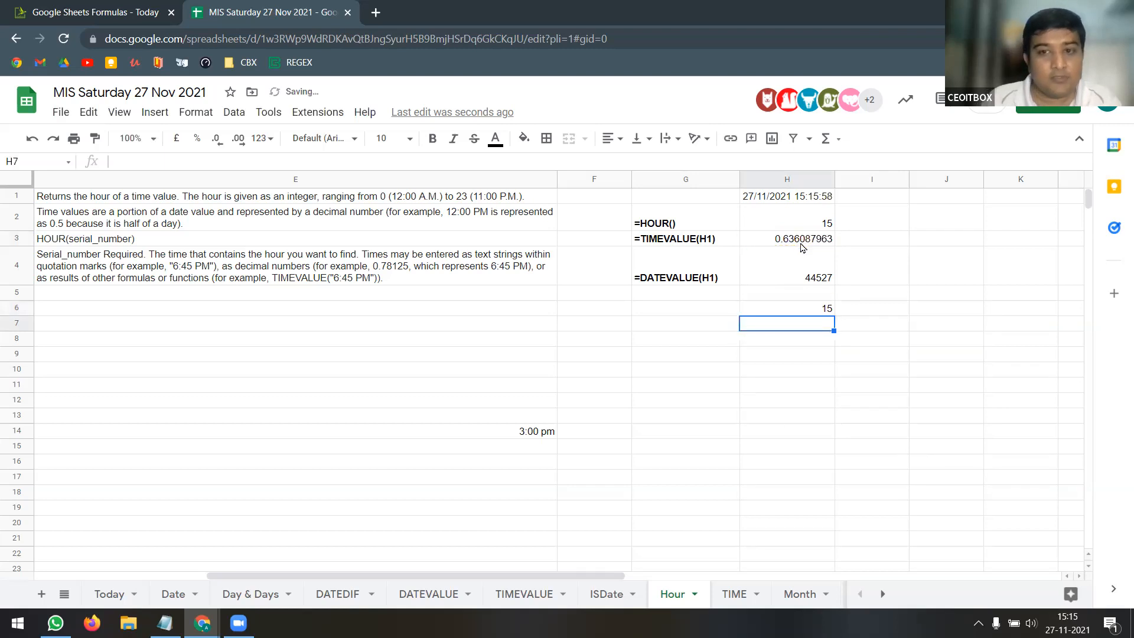
{"action": "left_click", "coordinate": [813, 308]}
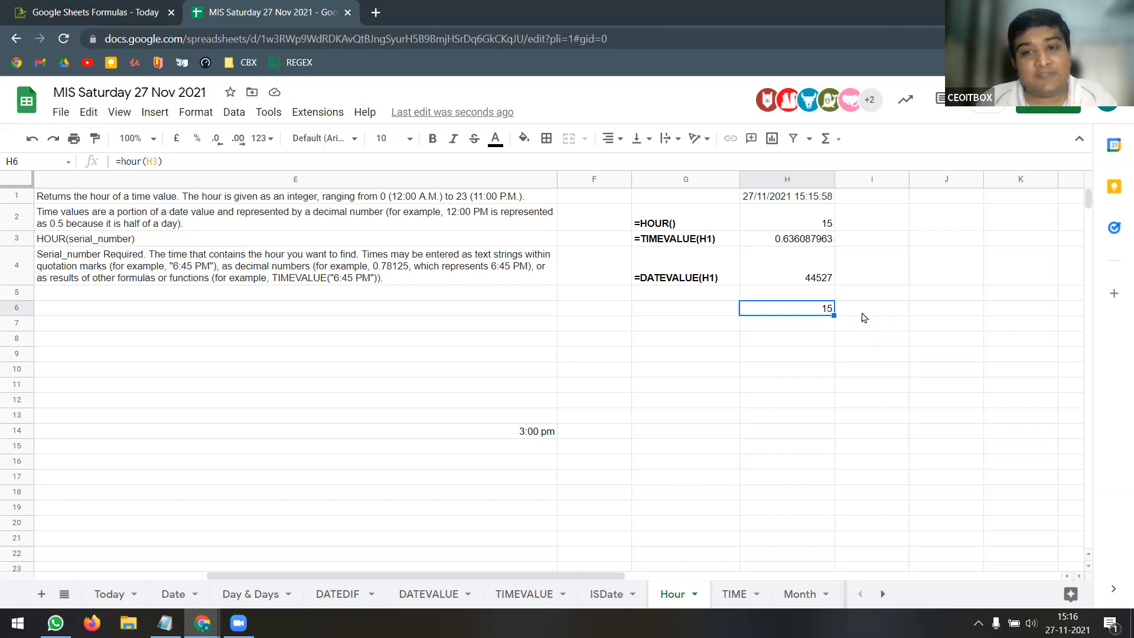
Enter 20% in cell J5 and =hour(J5) in cell J6 to convert the percentage of a day into an hour
{"action": "left_click", "coordinate": [923, 294]}
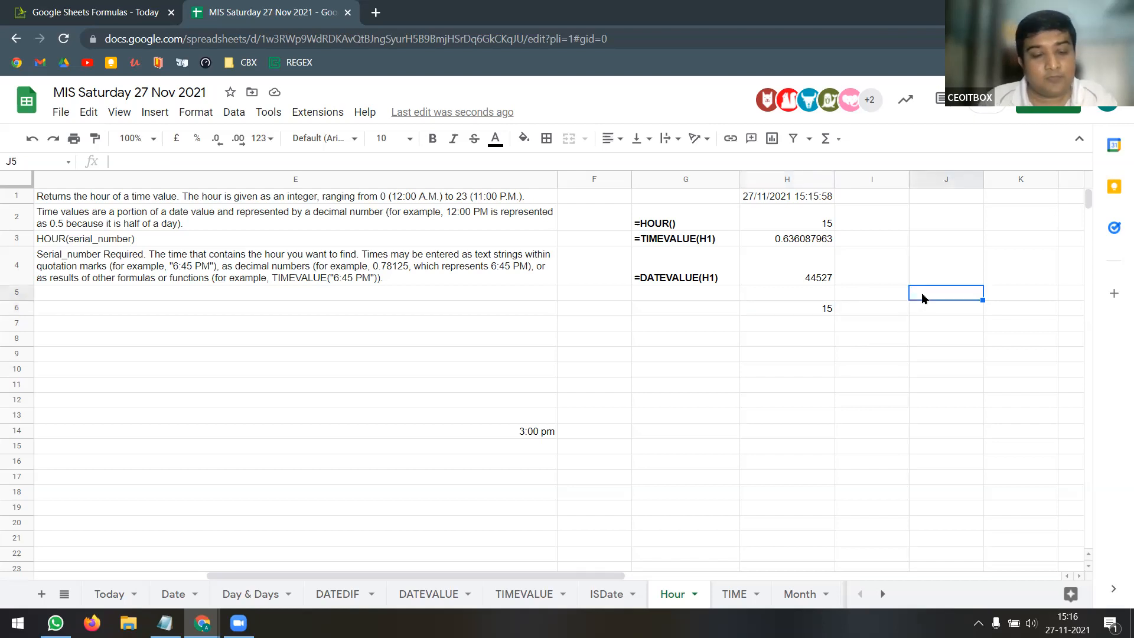
{"action": "type", "text": "20%"}
{"action": "key", "text": "Return"}
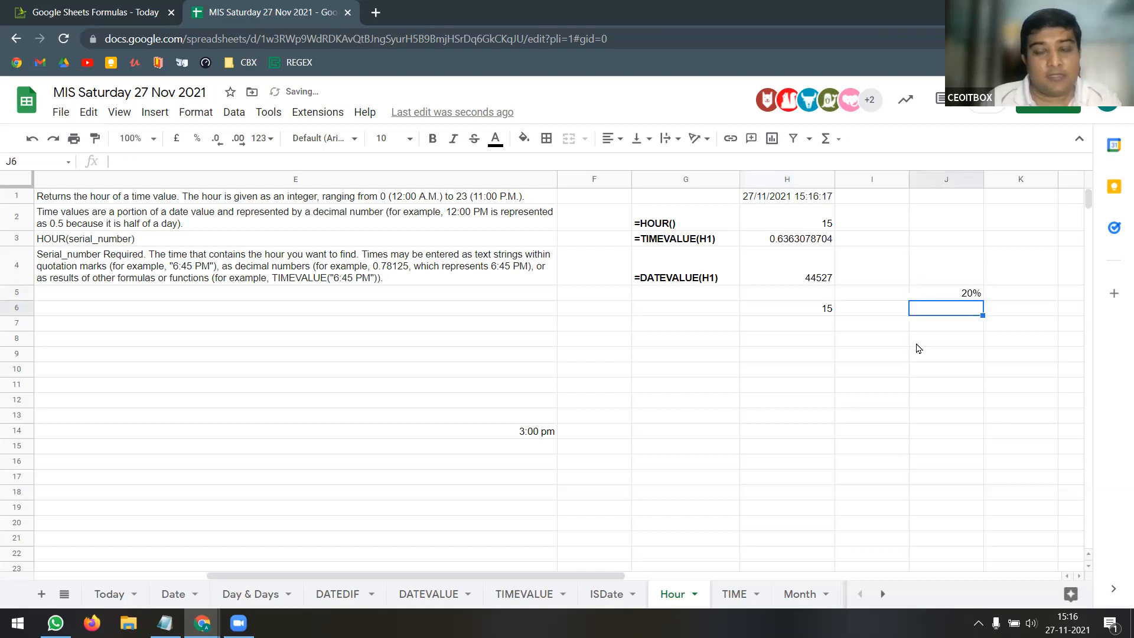
{"action": "type", "text": "="}
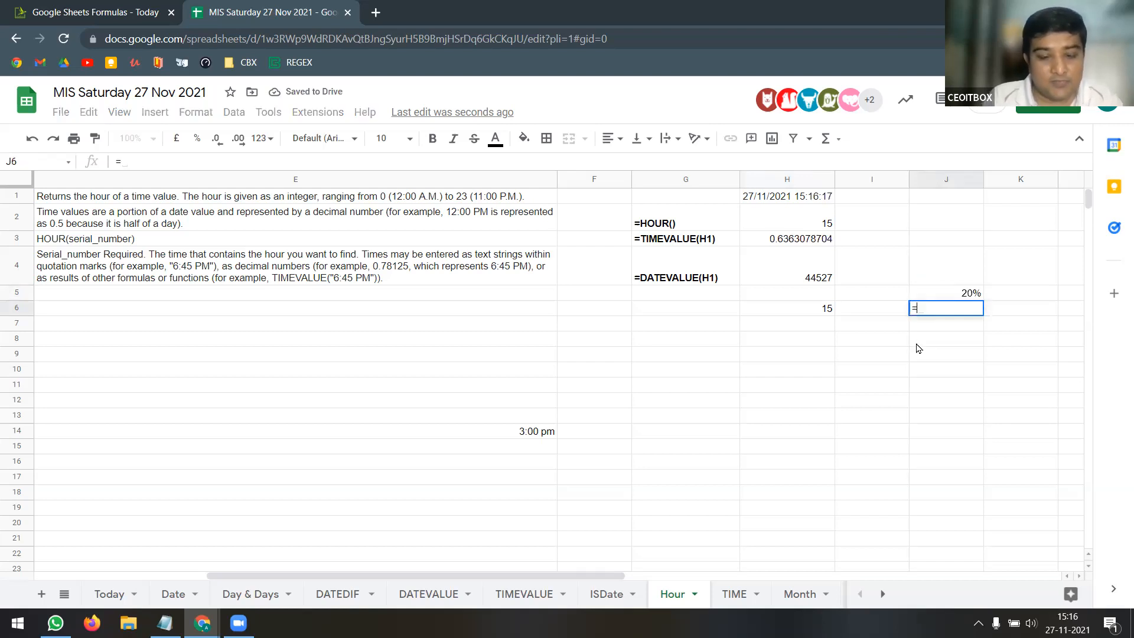
{"action": "type", "text": "hour("}
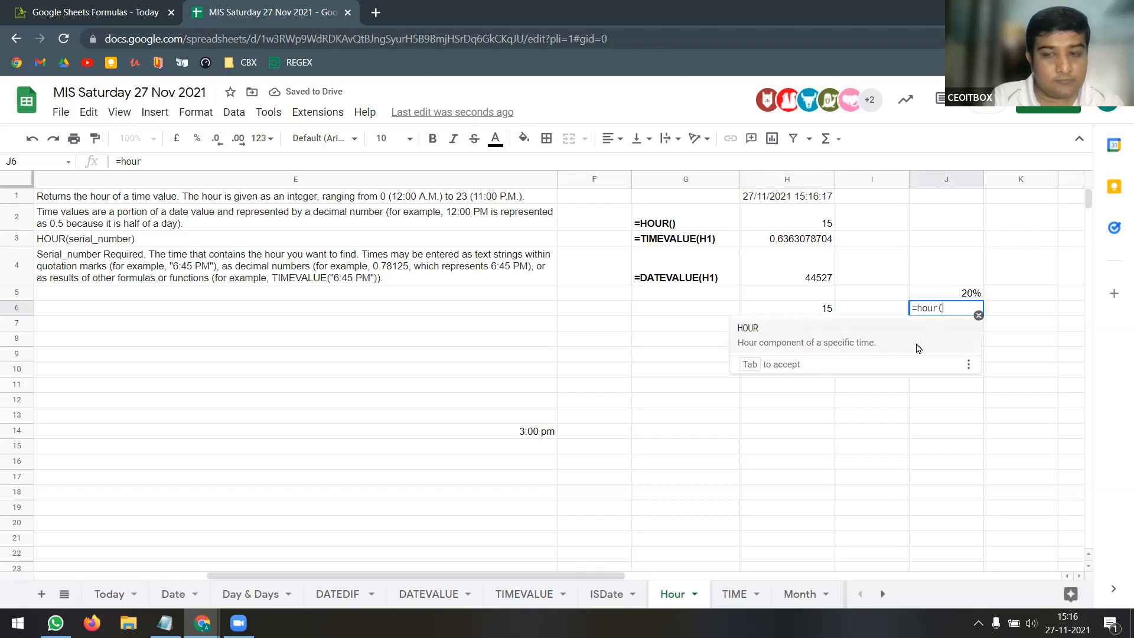
{"action": "left_click", "coordinate": [940, 295]}
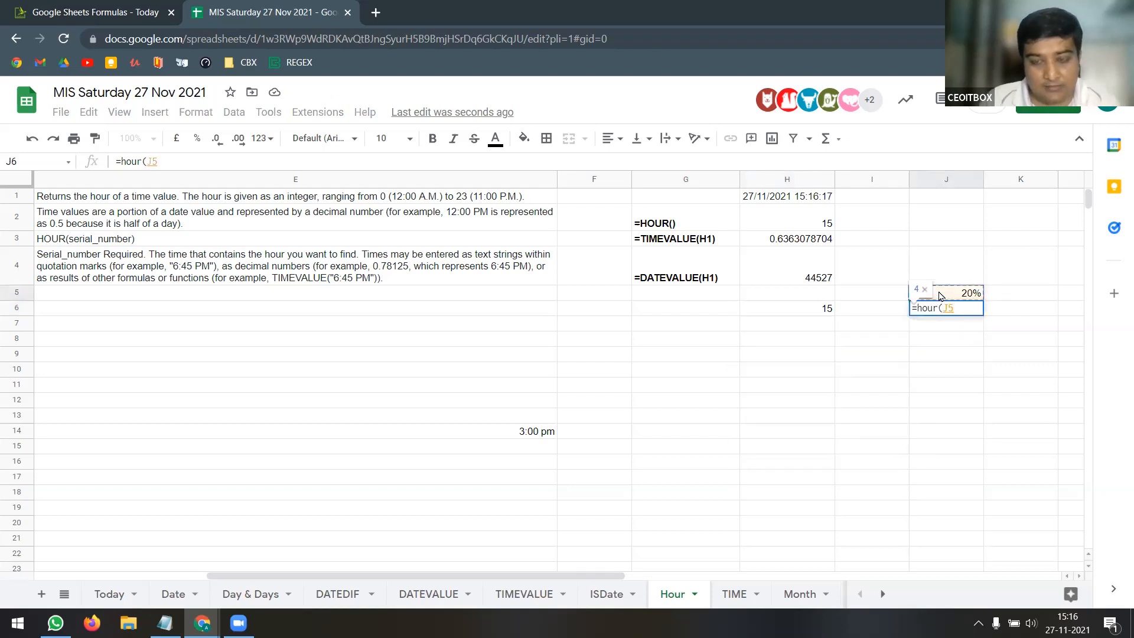
{"action": "type", "text": ")"}
{"action": "key", "text": "Return"}
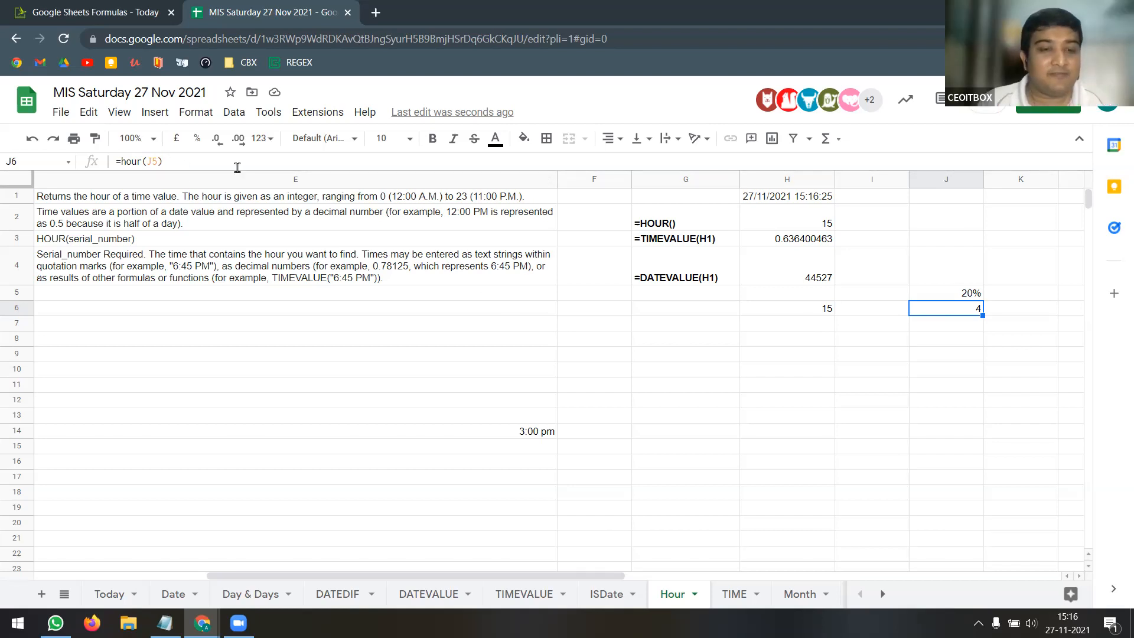
Change the percentage in cell J5 to 25%
{"action": "left_click", "coordinate": [938, 285]}
{"action": "left_click", "coordinate": [942, 295]}
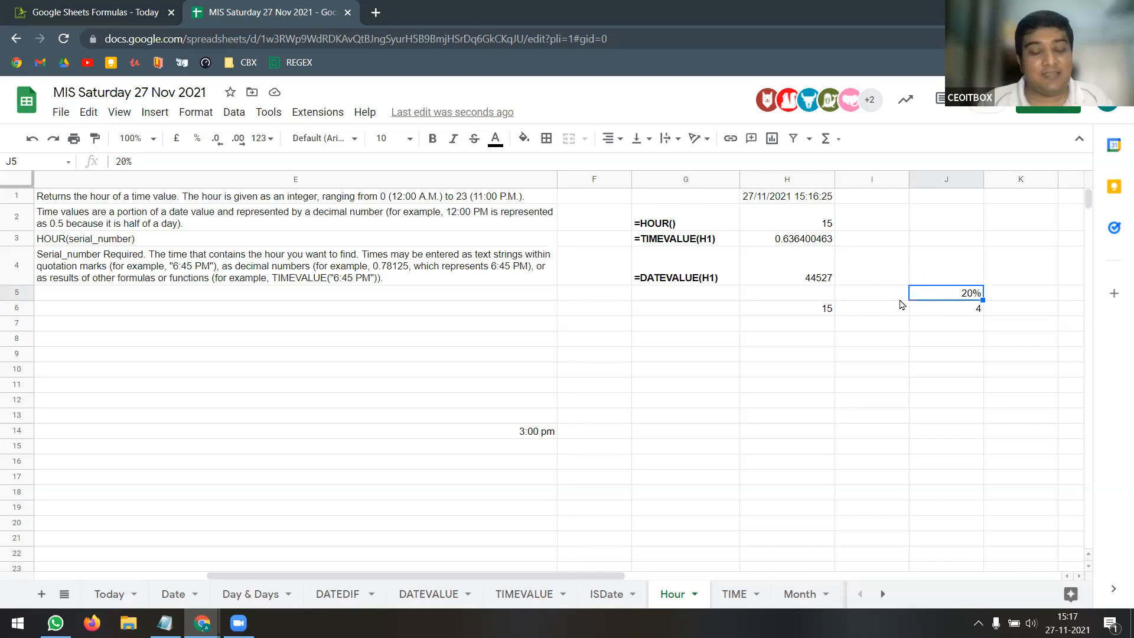
{"action": "type", "text": "25%"}
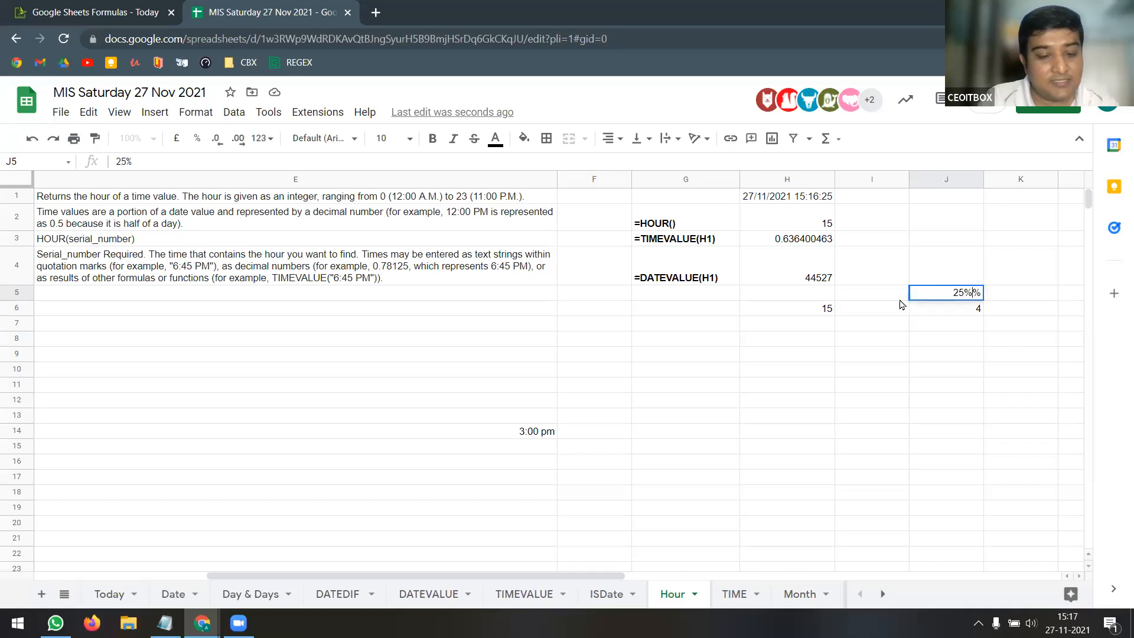
{"action": "key", "text": "Return"}
{"action": "key", "text": "Up"}
{"action": "type", "text": "25%"}
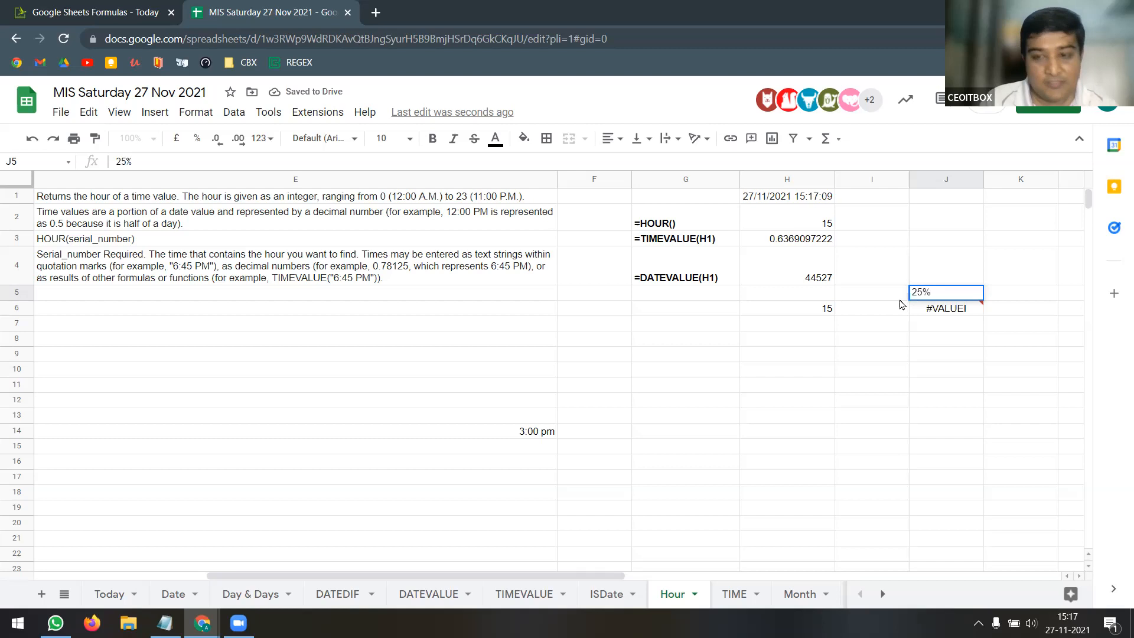
{"action": "key", "text": "Return"}
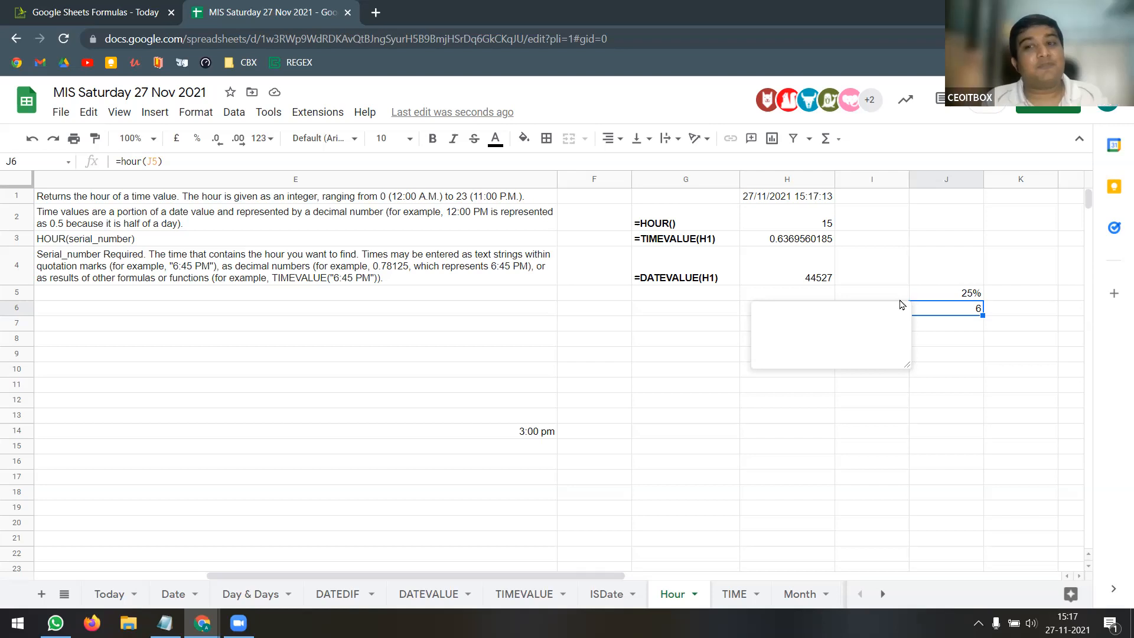
Change the percentage in cell J5 to 50%
{"action": "key", "text": "Up"}
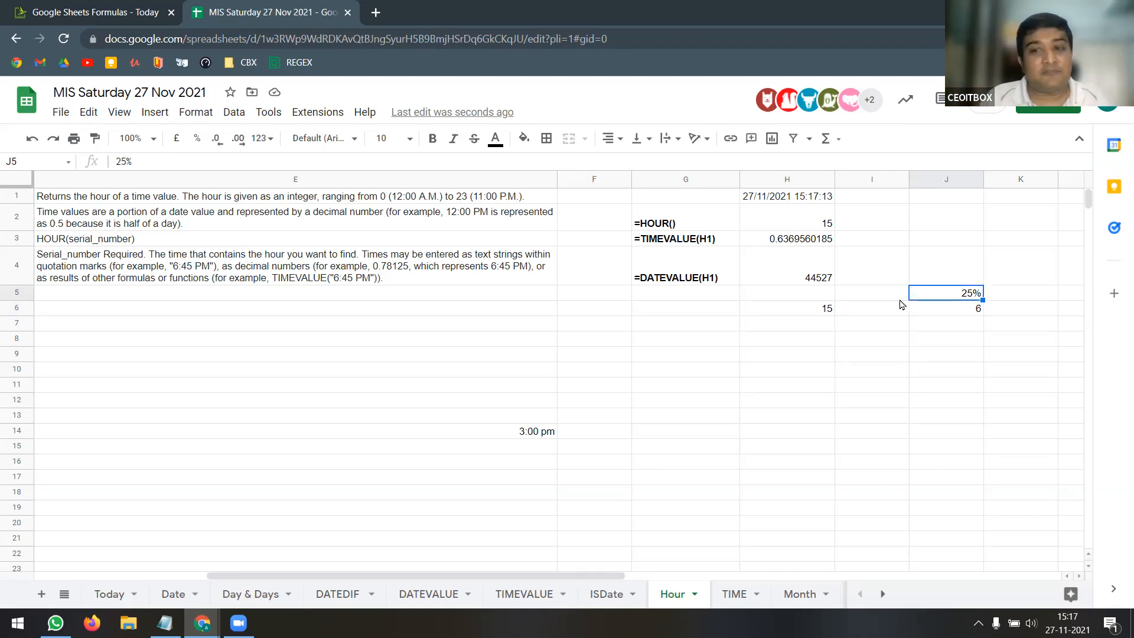
{"action": "type", "text": "50%"}
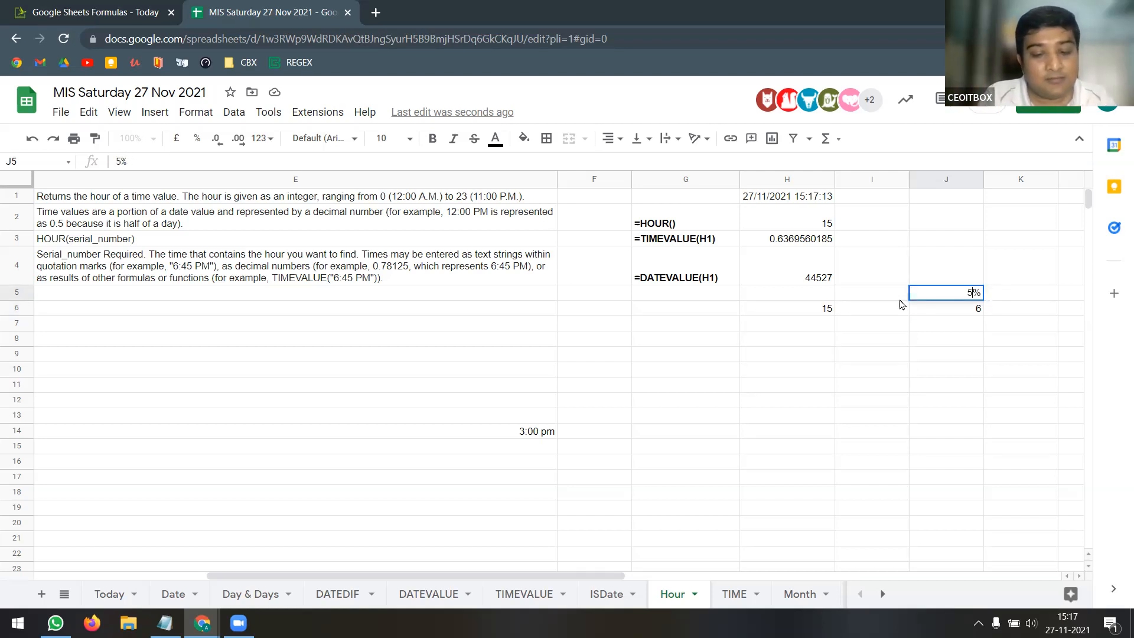
{"action": "key", "text": "Return"}
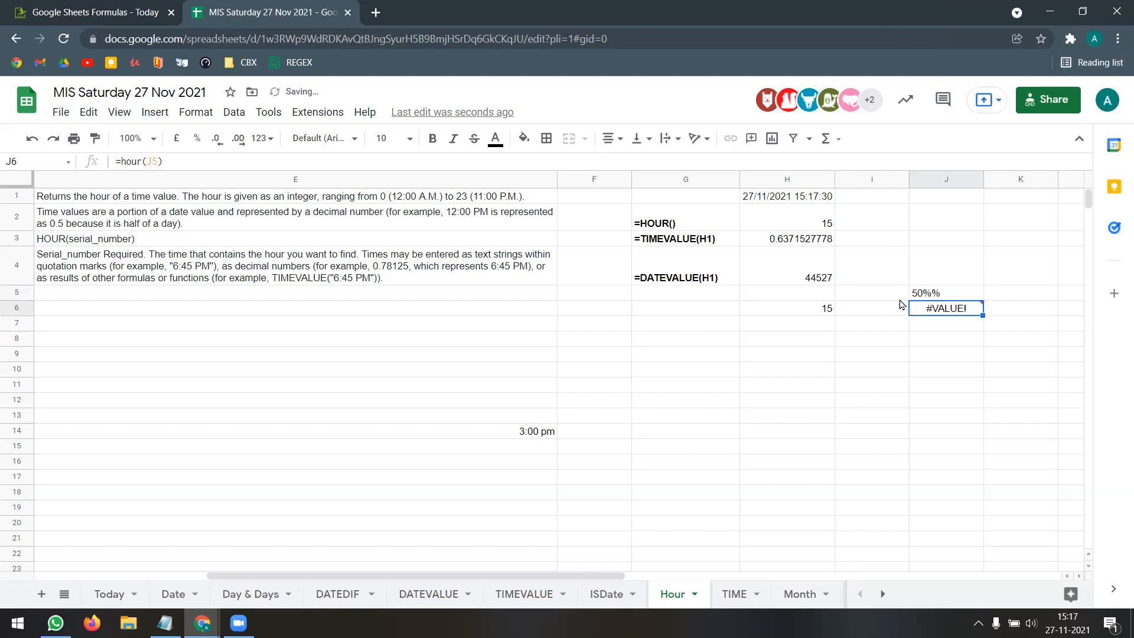
{"action": "key", "text": "Up"}
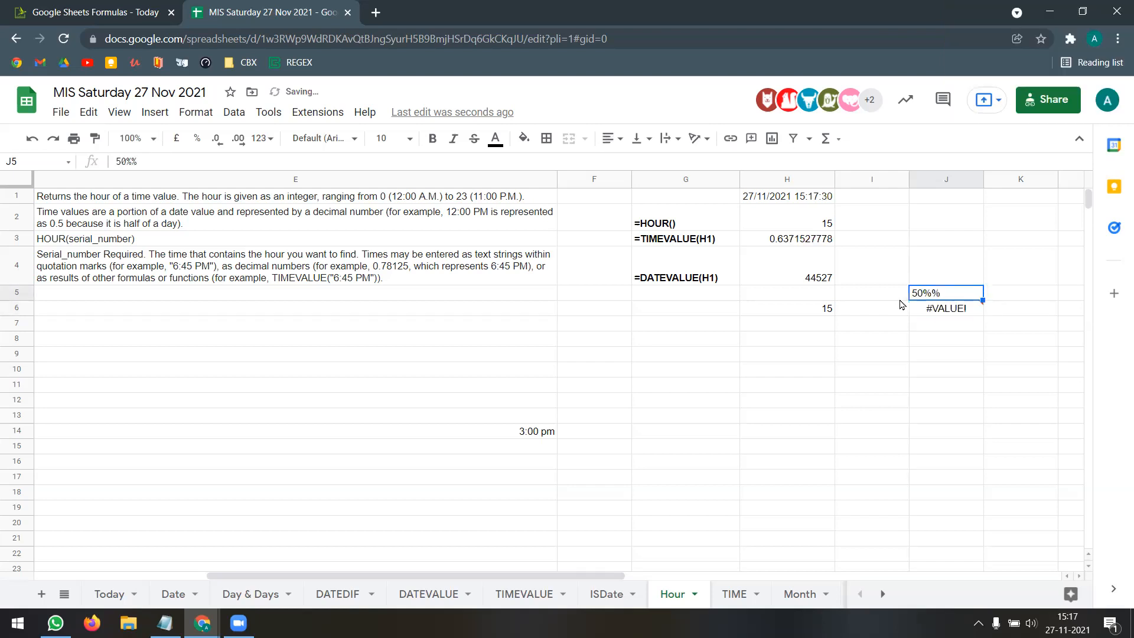
{"action": "type", "text": "50%"}
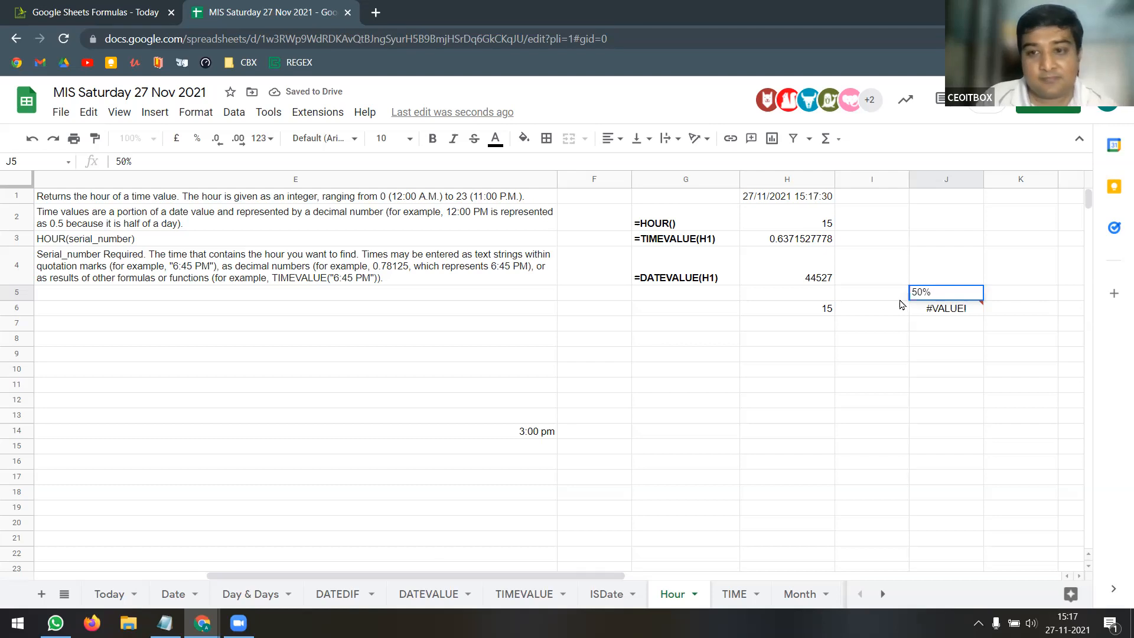
{"action": "key", "text": "Return"}
{"action": "key", "text": "Return"}
{"action": "left_click", "coordinate": [958, 378]}
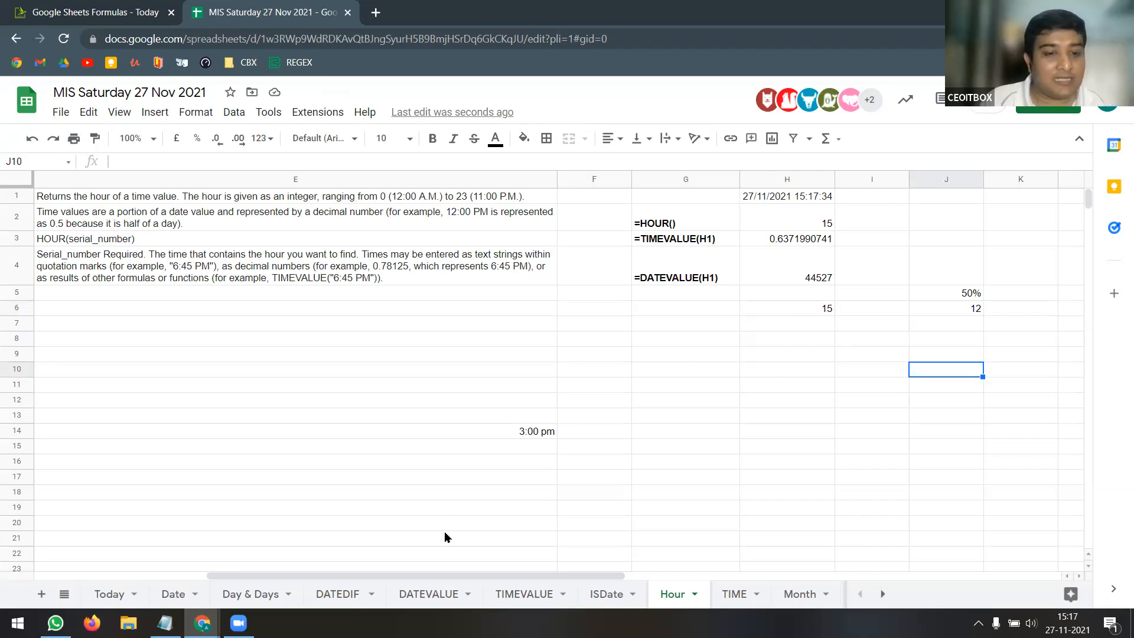
Open the TIME sheet and examine the TIME syntax in A2 and its hour, minute and second inputs in B2:D2
{"action": "left_click", "coordinate": [733, 597]}
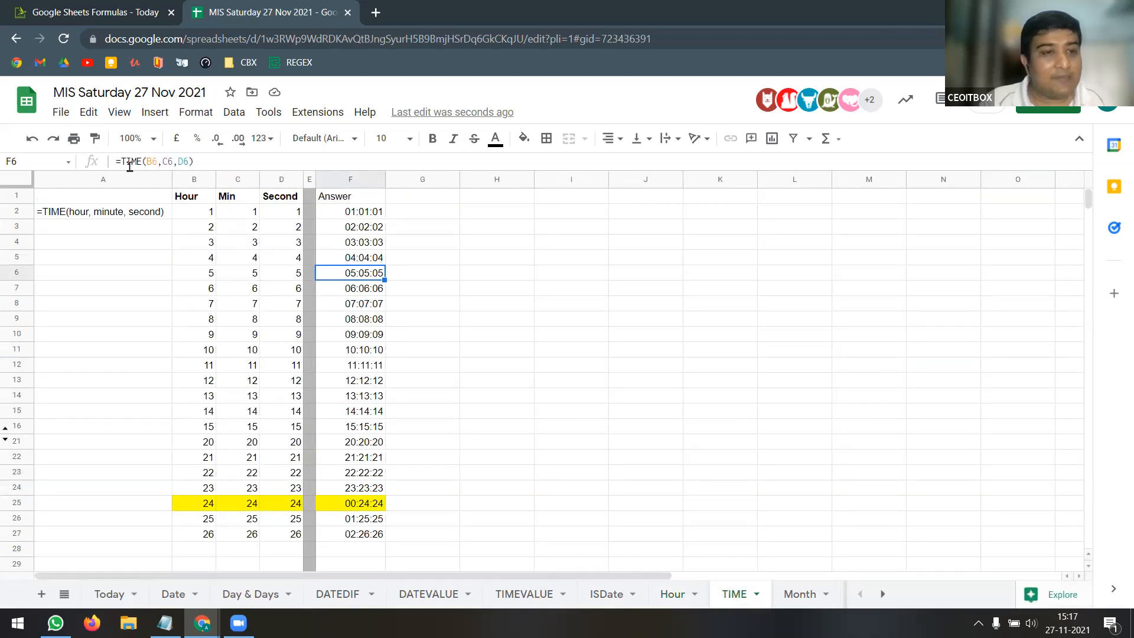
{"action": "left_click", "coordinate": [118, 214]}
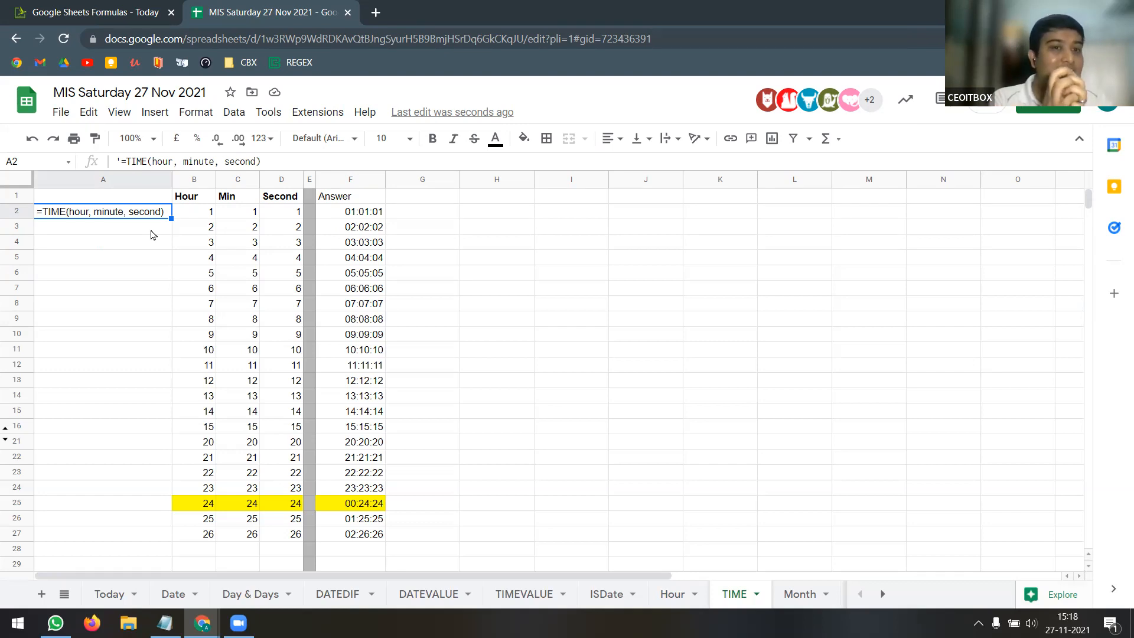
{"action": "left_click", "coordinate": [200, 214]}
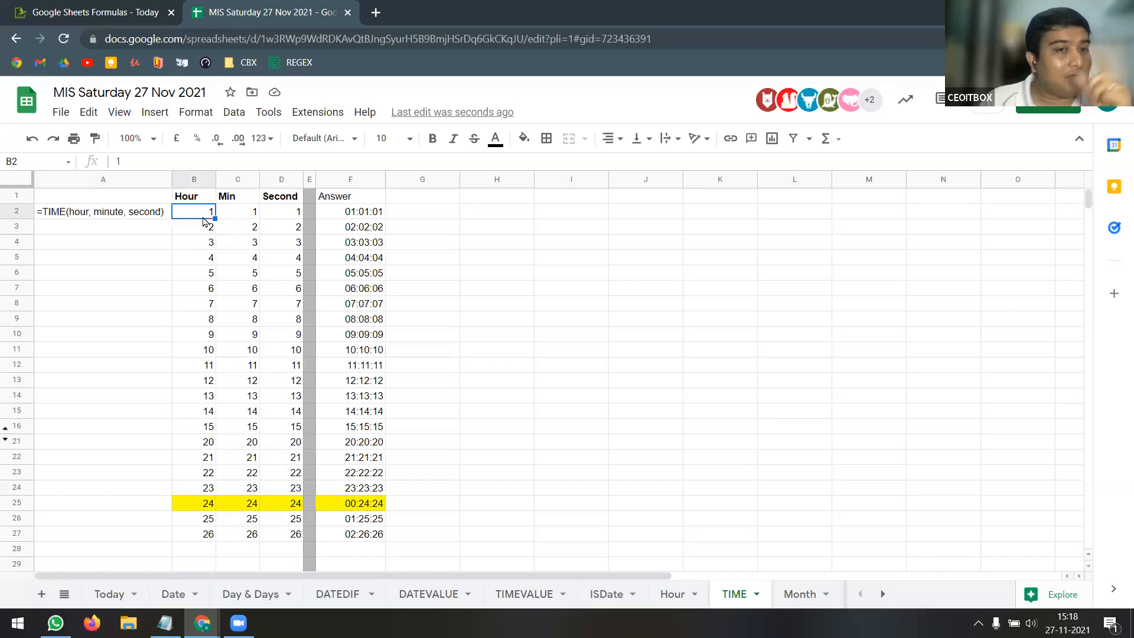
{"action": "left_click", "coordinate": [245, 216]}
{"action": "left_click", "coordinate": [282, 216]}
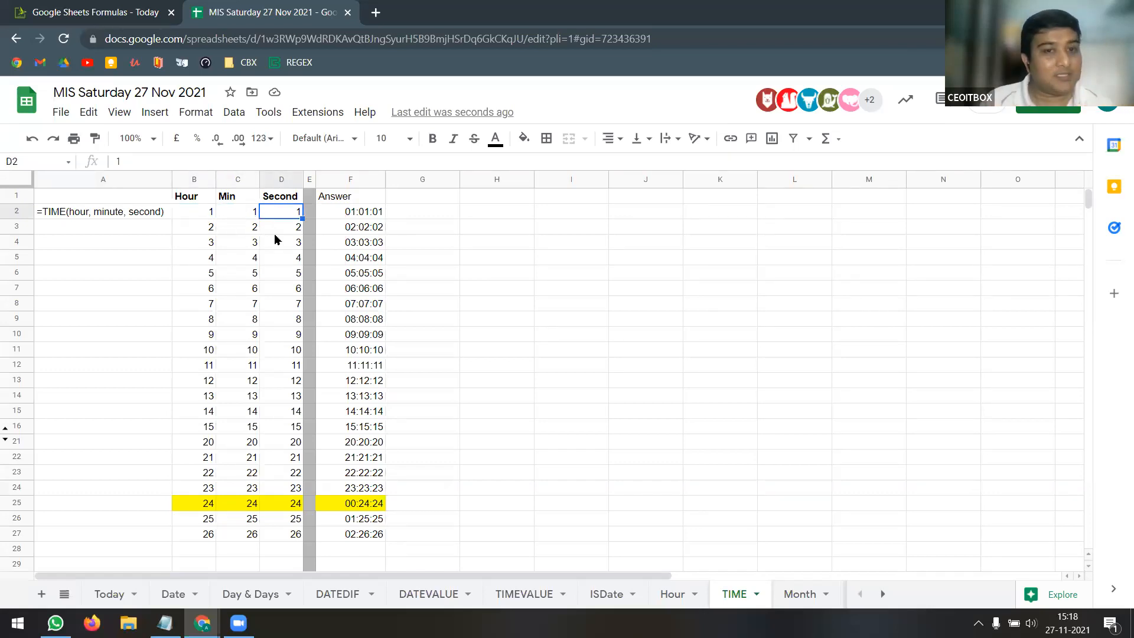
Enter =time(B2,C2,D2) in cell H2 to build a time from the hour, minute and second, and inspect the formula
{"action": "left_click", "coordinate": [497, 218]}
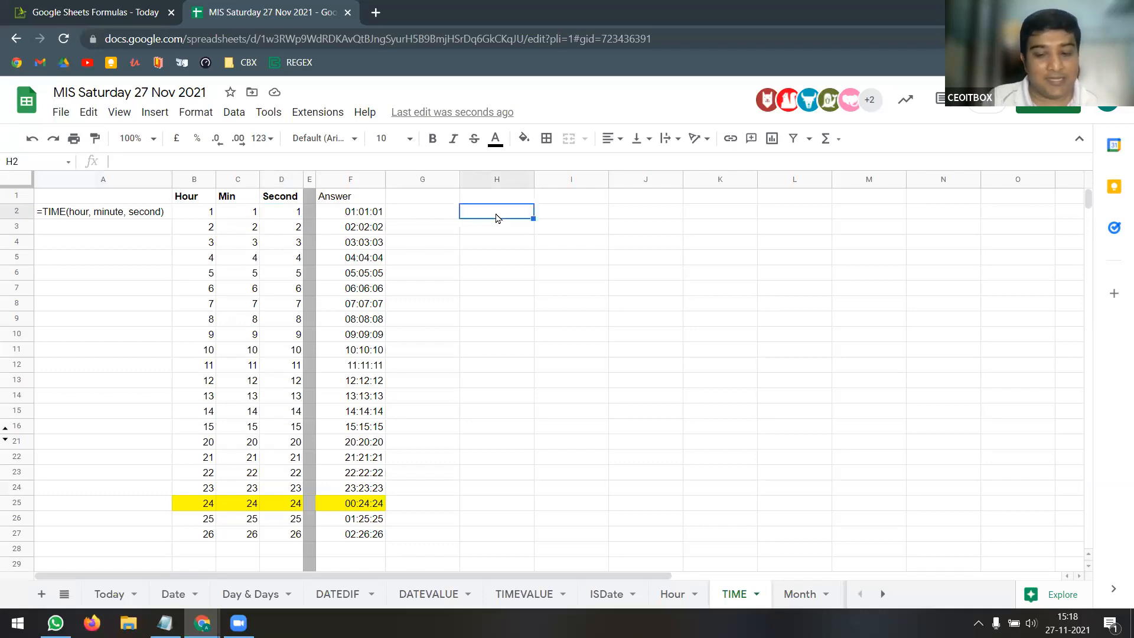
{"action": "type", "text": "=time"}
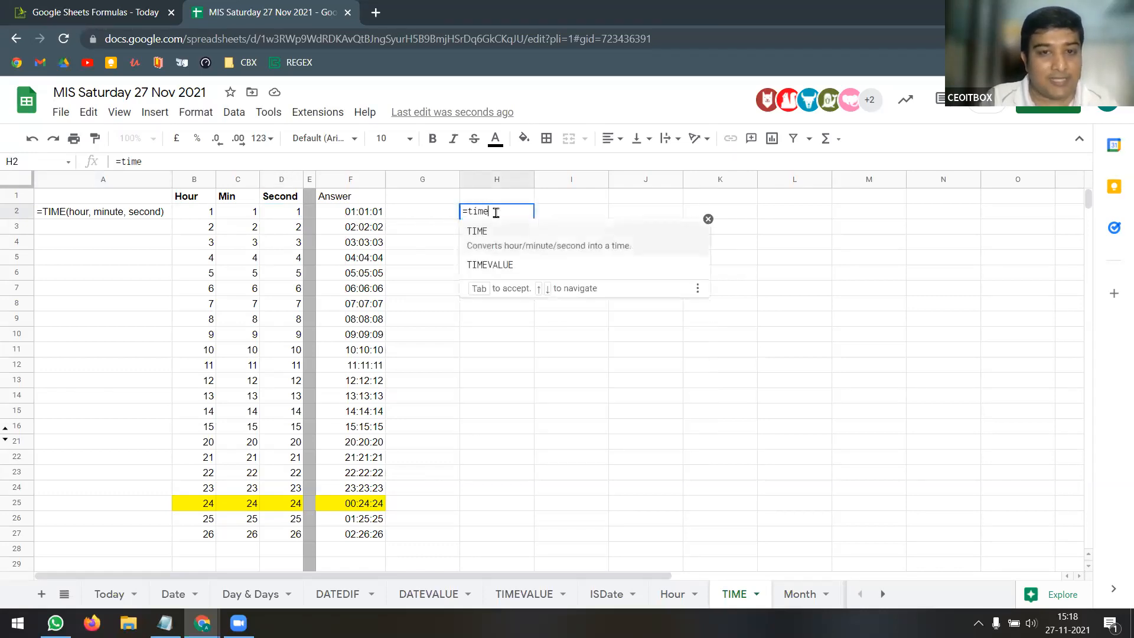
{"action": "type", "text": "("}
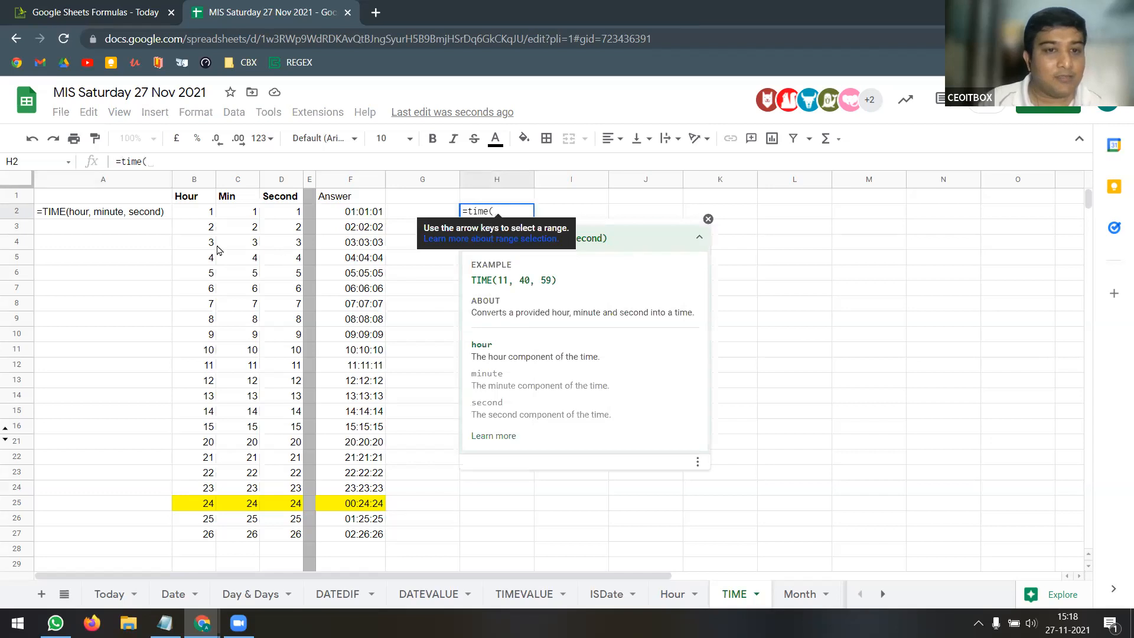
{"action": "left_click", "coordinate": [210, 219]}
{"action": "type", "text": ","}
{"action": "left_click", "coordinate": [246, 217]}
{"action": "type", "text": ","}
{"action": "left_click", "coordinate": [282, 219]}
{"action": "key", "text": "Return"}
{"action": "left_click", "coordinate": [492, 216]}
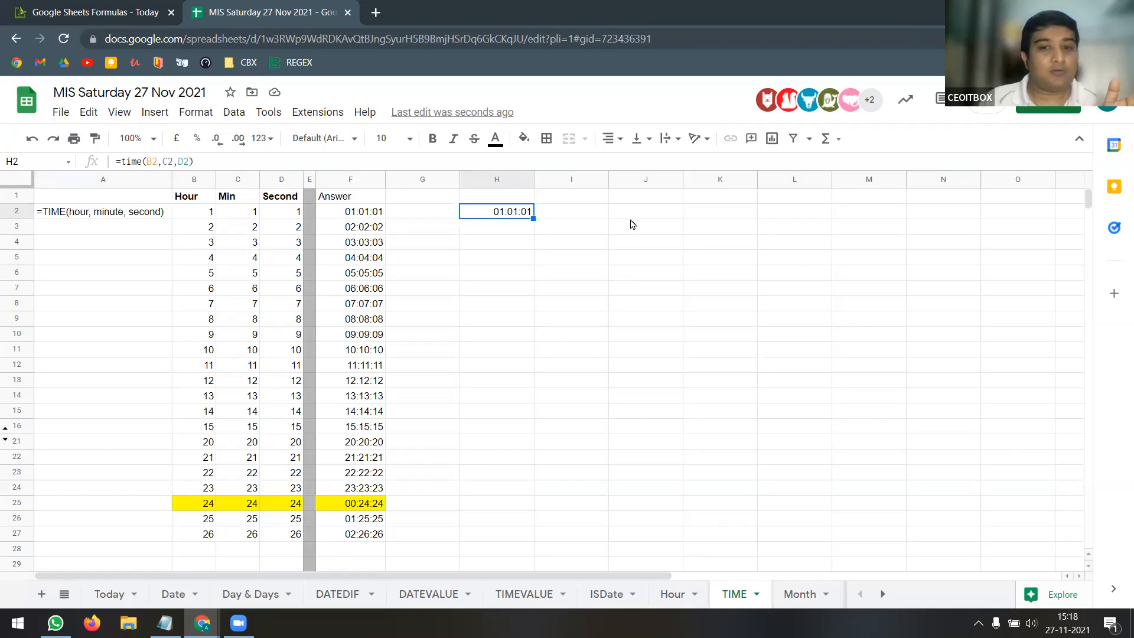
Enter a TIMEVALUE formula in cell I2 that converts the time in H2 to a decimal
{"action": "left_click", "coordinate": [582, 216]}
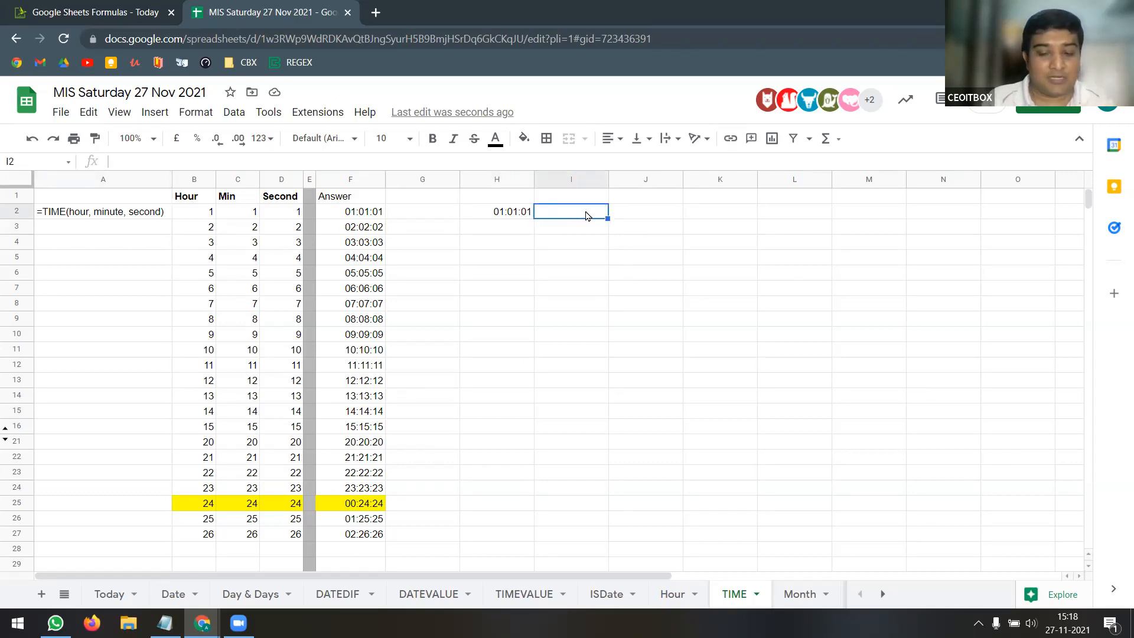
{"action": "type", "text": "=time"}
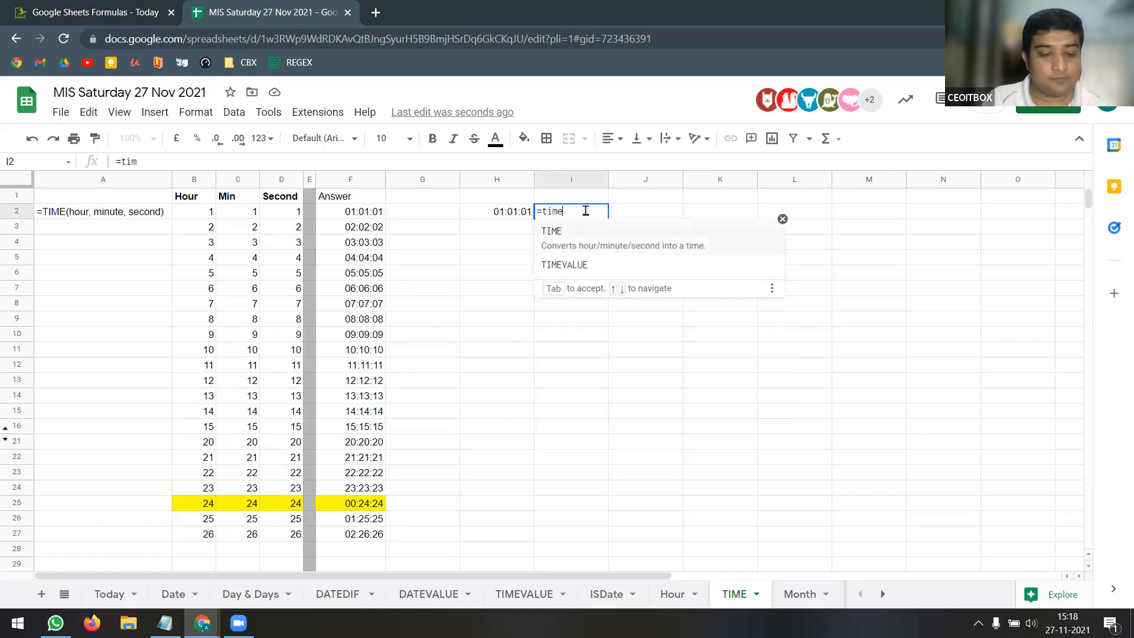
{"action": "key", "text": "Down"}
{"action": "key", "text": "Tab"}
{"action": "key", "text": "Left"}
{"action": "key", "text": "Return"}
{"action": "left_click", "coordinate": [586, 215]}
Fill the TIME and TIMEVALUE formulas from H2:I2 down to row 27, and inspect the Answer formula in F2
{"action": "left_click_drag", "start_coordinate": [518, 219], "coordinate": [608, 537]}
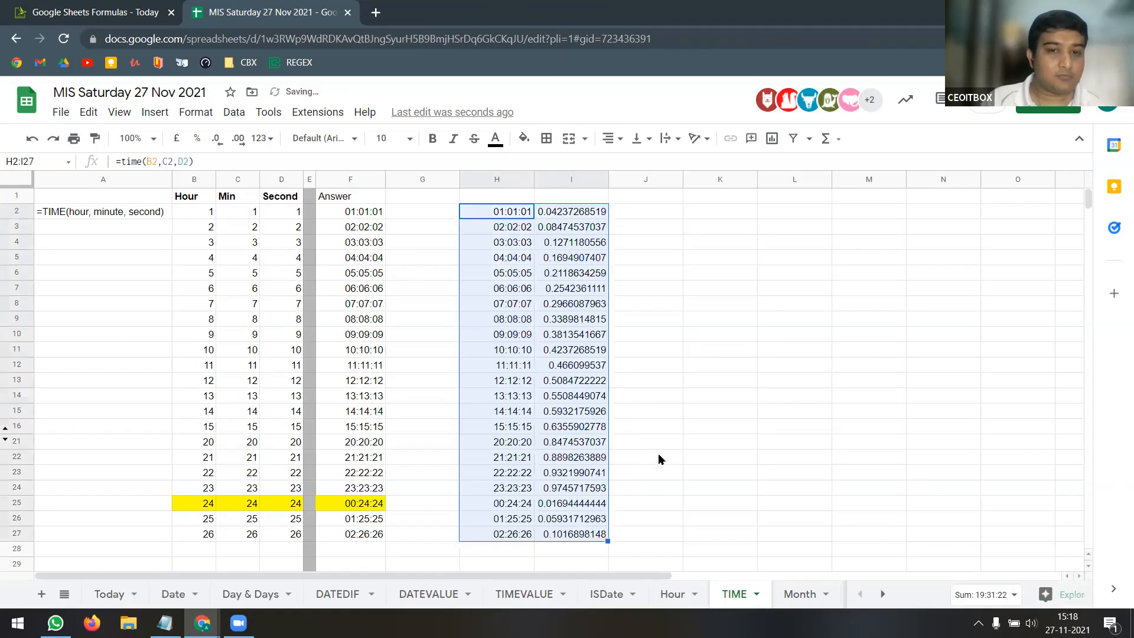
{"action": "left_click", "coordinate": [676, 417]}
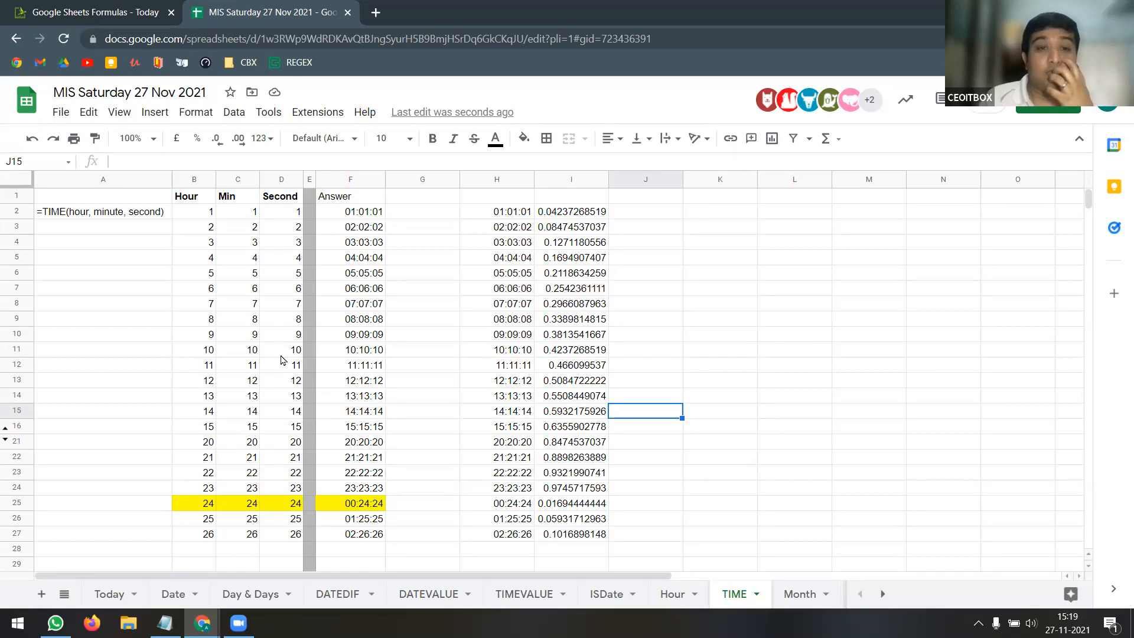
{"action": "left_click", "coordinate": [365, 213]}
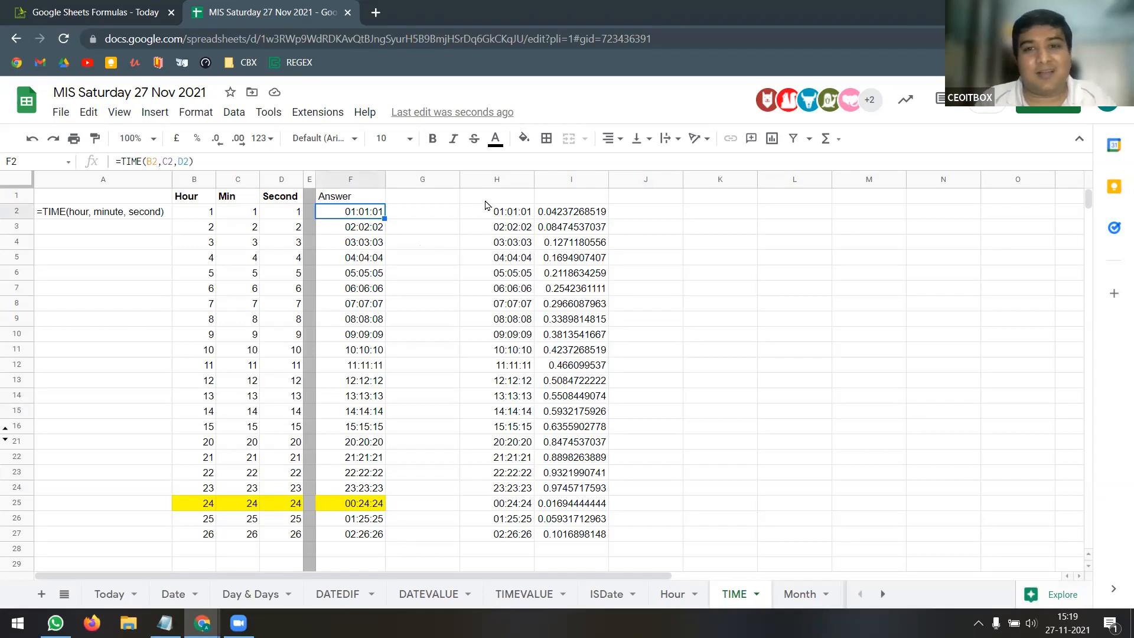
{"action": "left_click", "coordinate": [718, 214]}
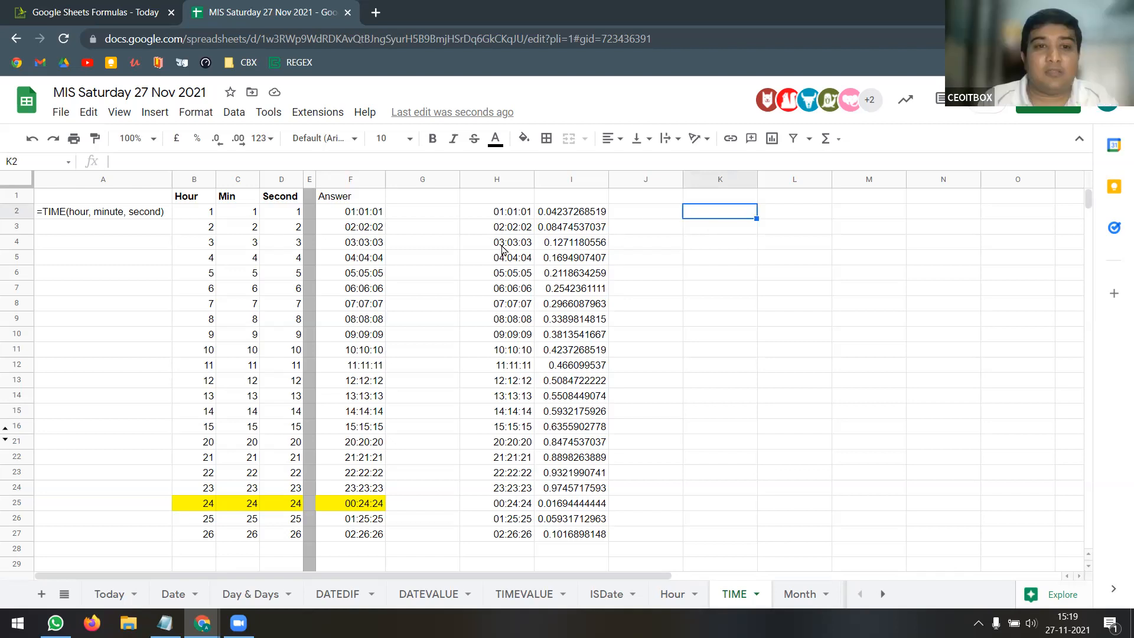
Copy the Answer column F into column K from K1 as values only, and apply the Time number format
{"action": "left_click", "coordinate": [361, 180]}
{"action": "key", "text": "ctrl+c"}
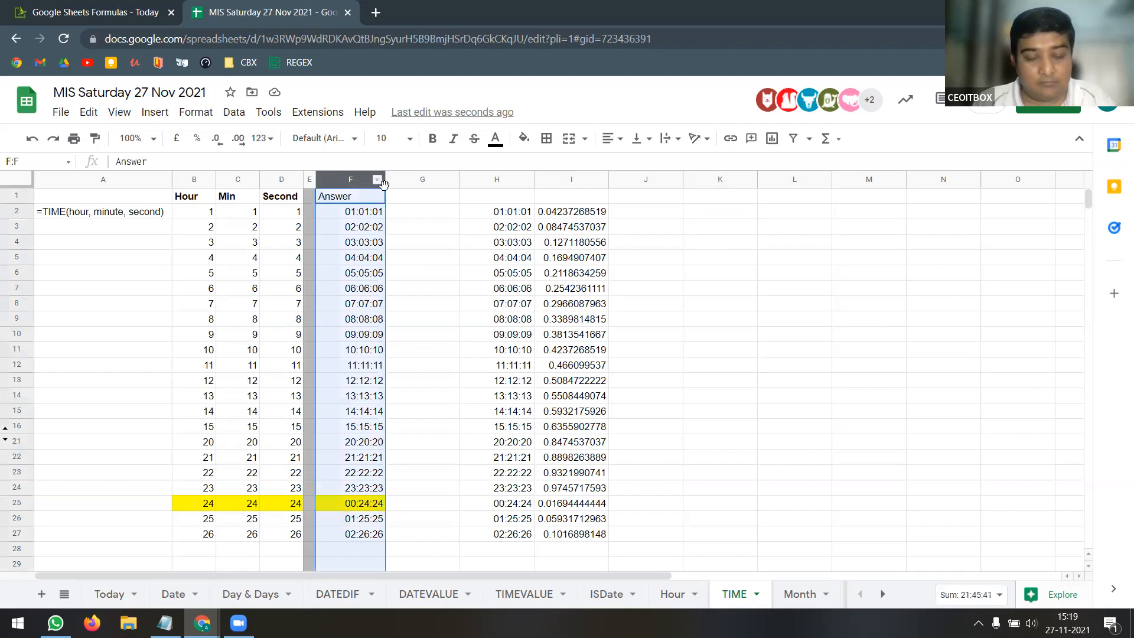
{"action": "left_click", "coordinate": [719, 198]}
{"action": "key", "text": "ctrl+shift+v"}
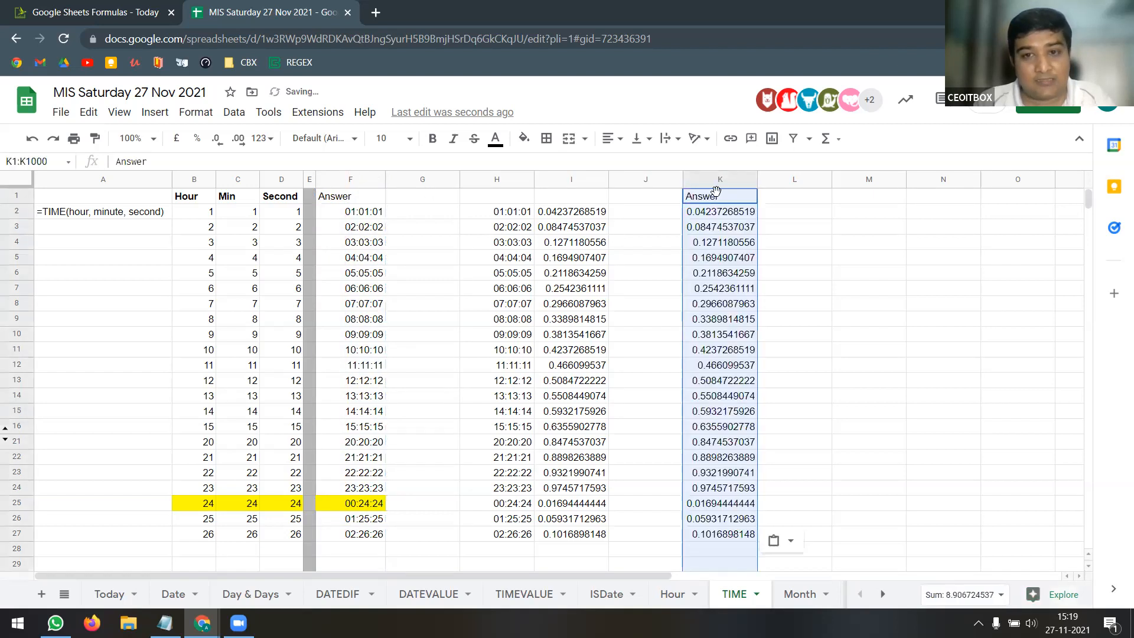
{"action": "left_click", "coordinate": [260, 138]}
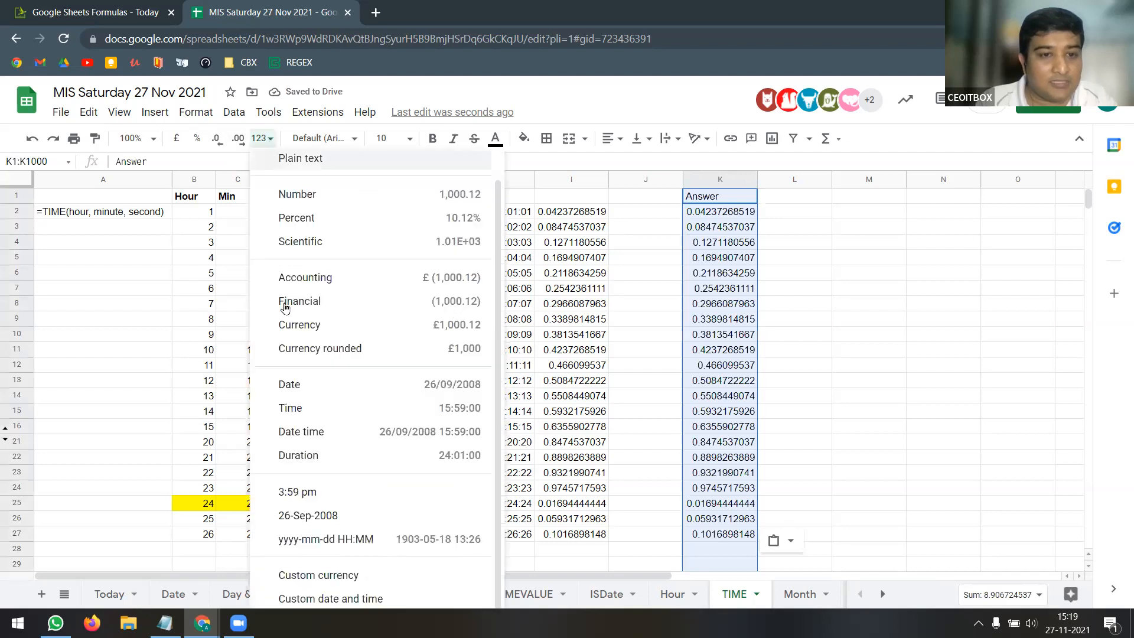
{"action": "left_click", "coordinate": [336, 413]}
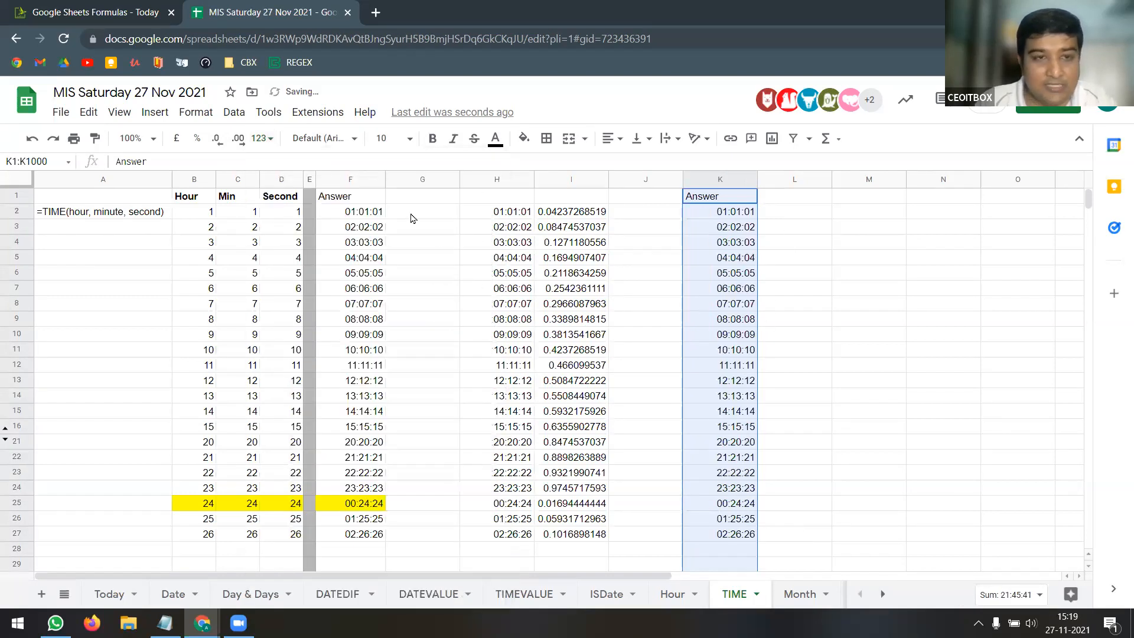
{"action": "left_click", "coordinate": [747, 181]}
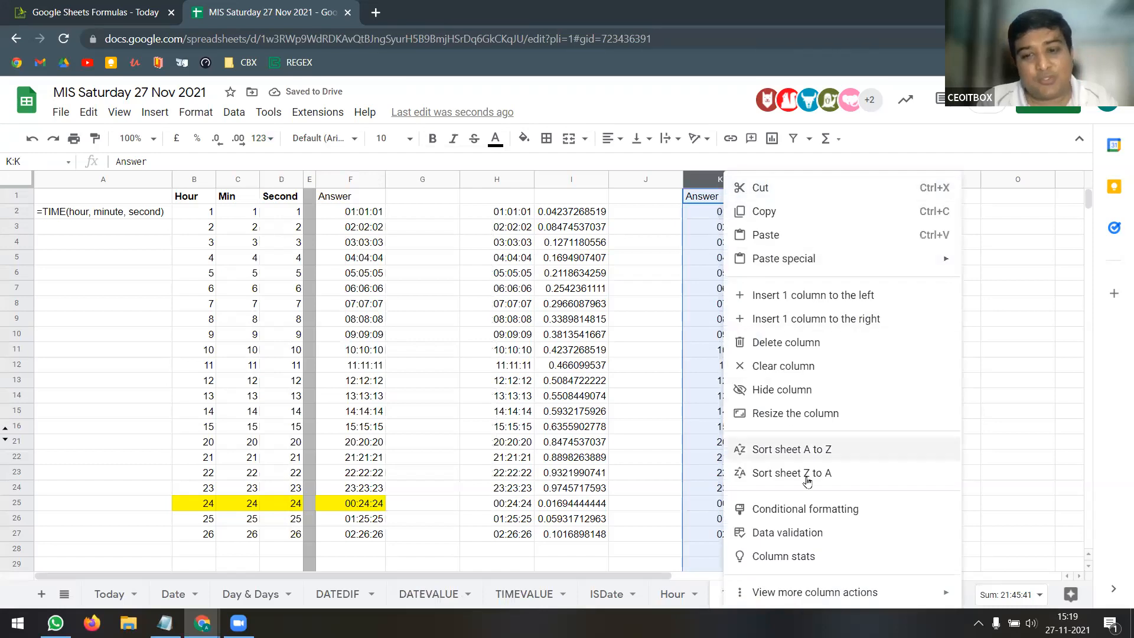
{"action": "mouse_move", "coordinate": [853, 593]}
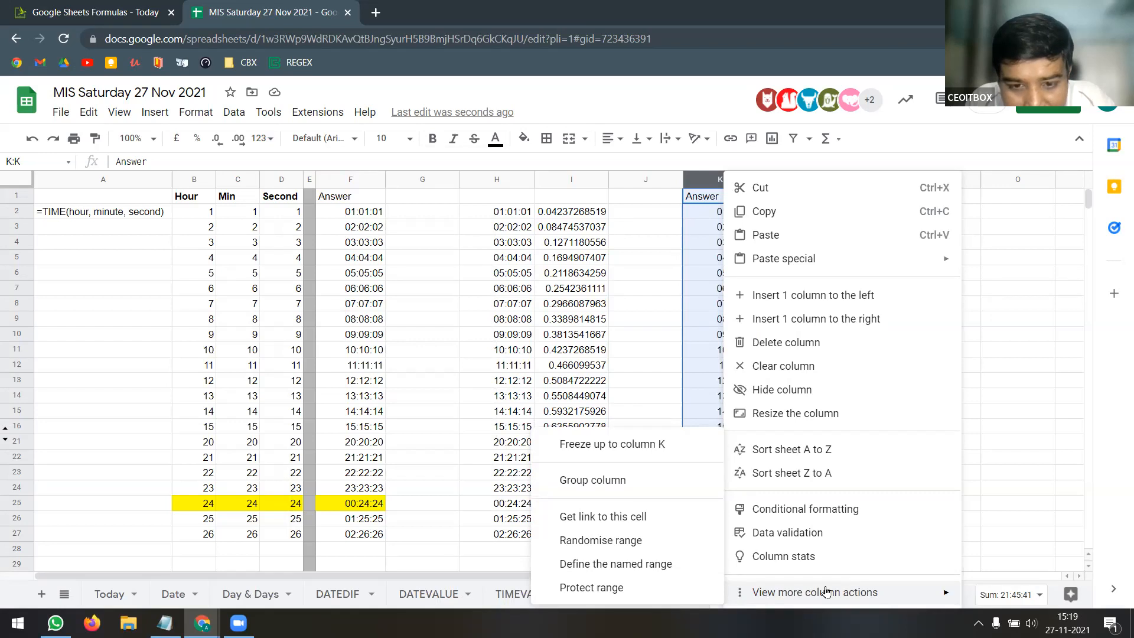
{"action": "left_click", "coordinate": [709, 183]}
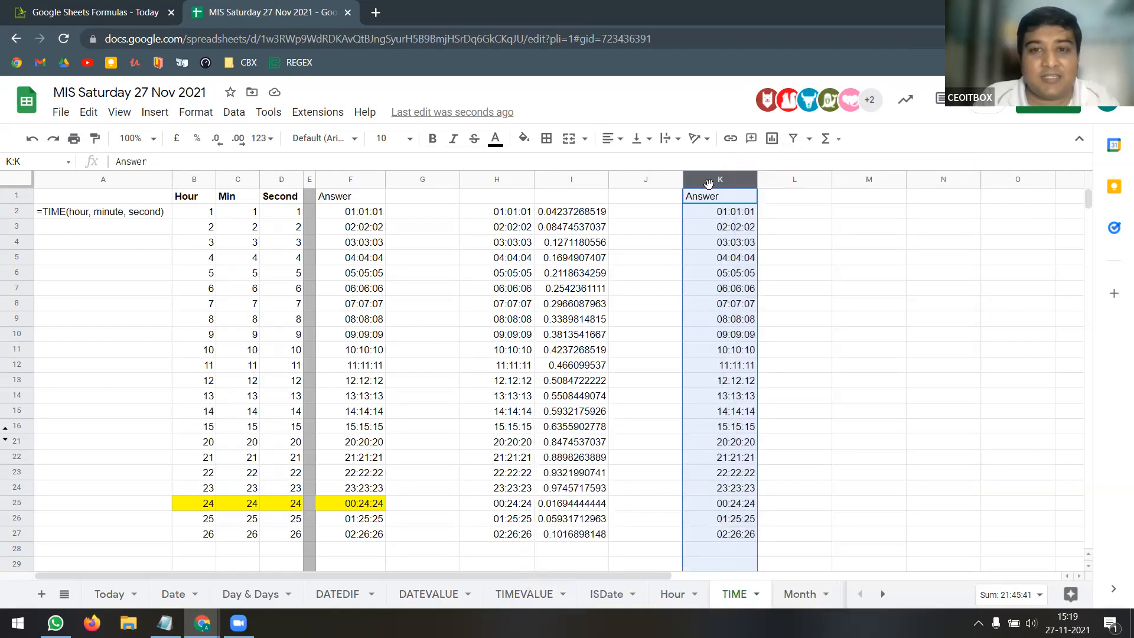
Split the times in column K into separate columns with the custom separator ":", and review the split data in K2:M27
{"action": "left_click", "coordinate": [231, 114]}
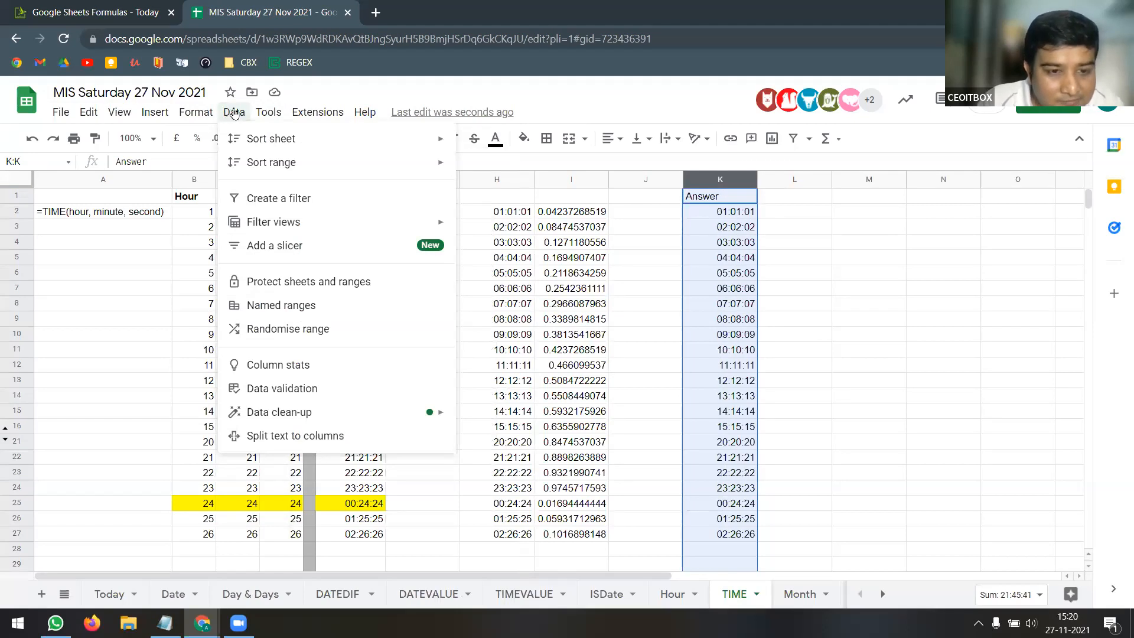
{"action": "left_click", "coordinate": [287, 442]}
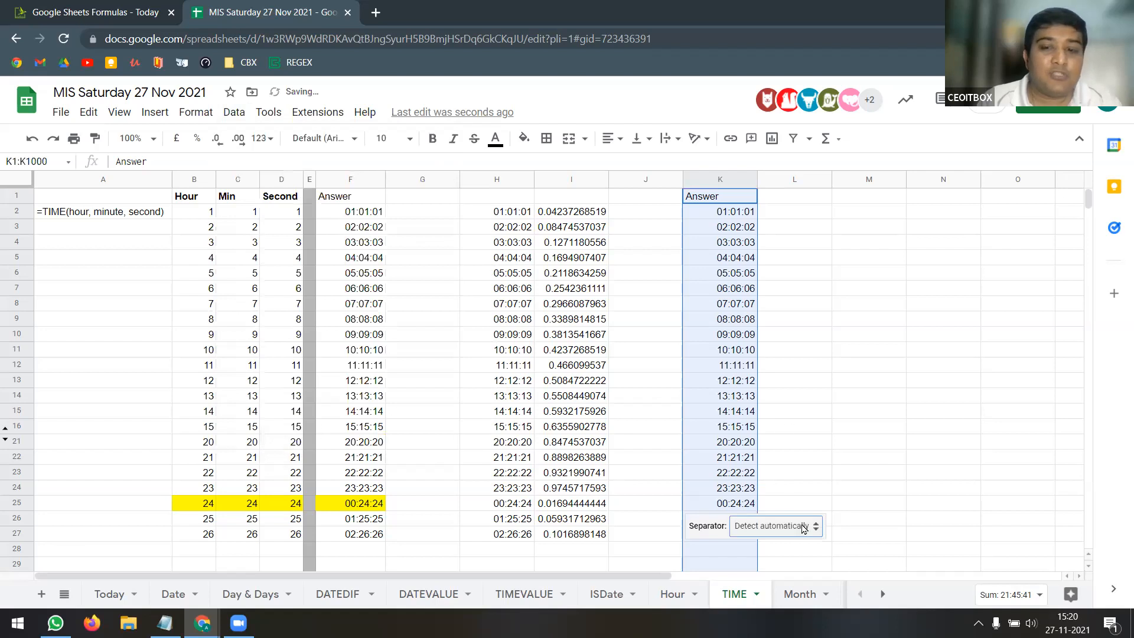
{"action": "left_click", "coordinate": [818, 532]}
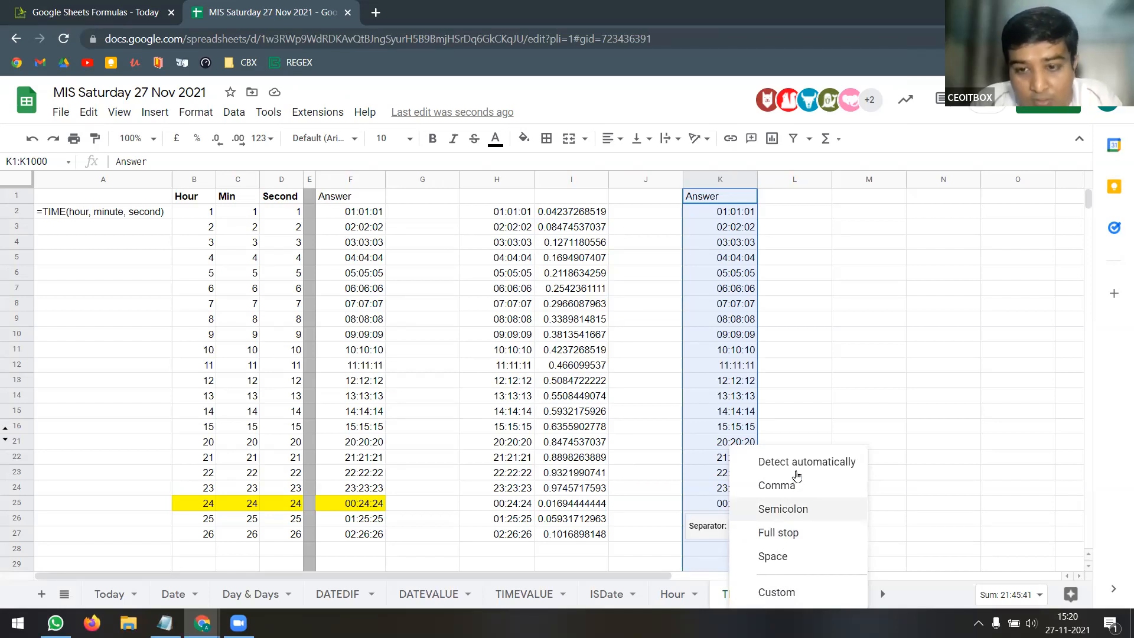
{"action": "left_click", "coordinate": [781, 596]}
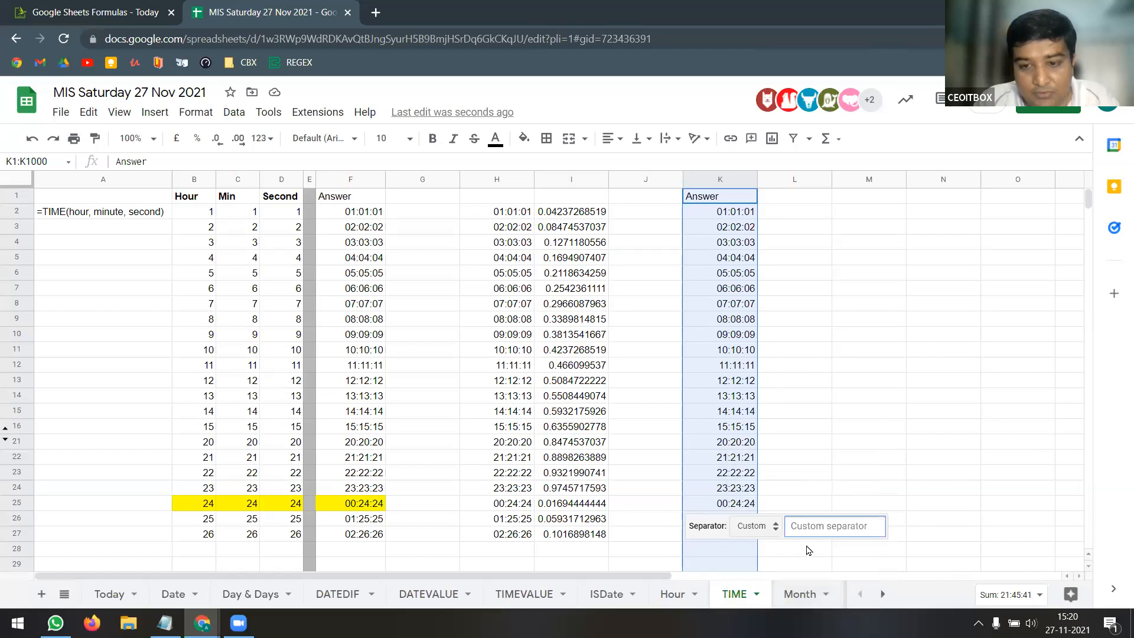
{"action": "type", "text": ":"}
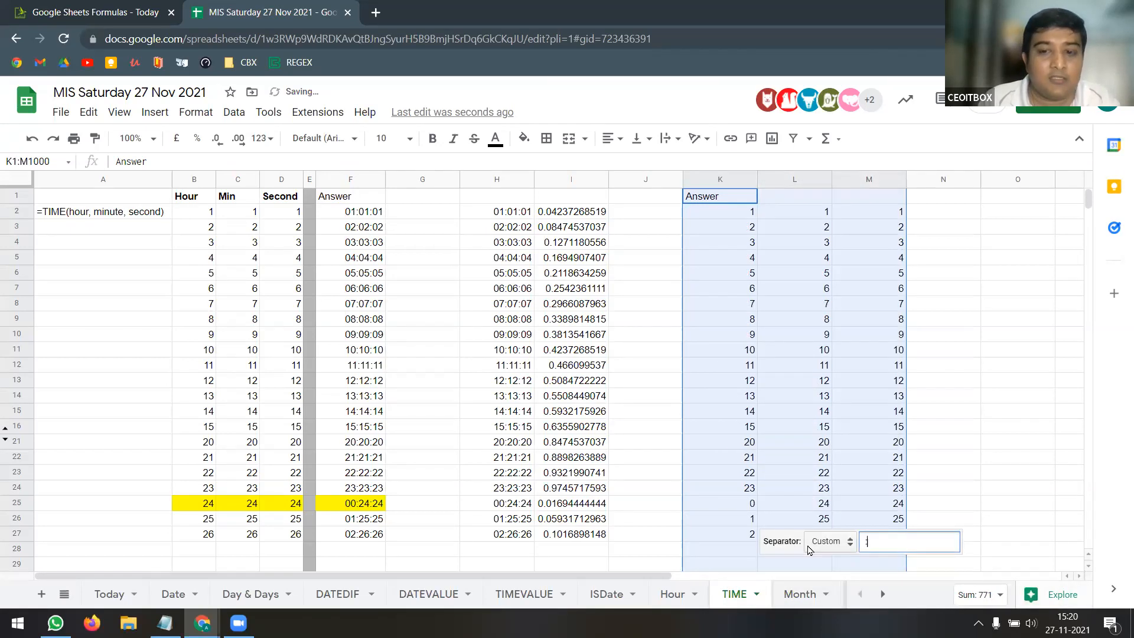
{"action": "left_click", "coordinate": [962, 492]}
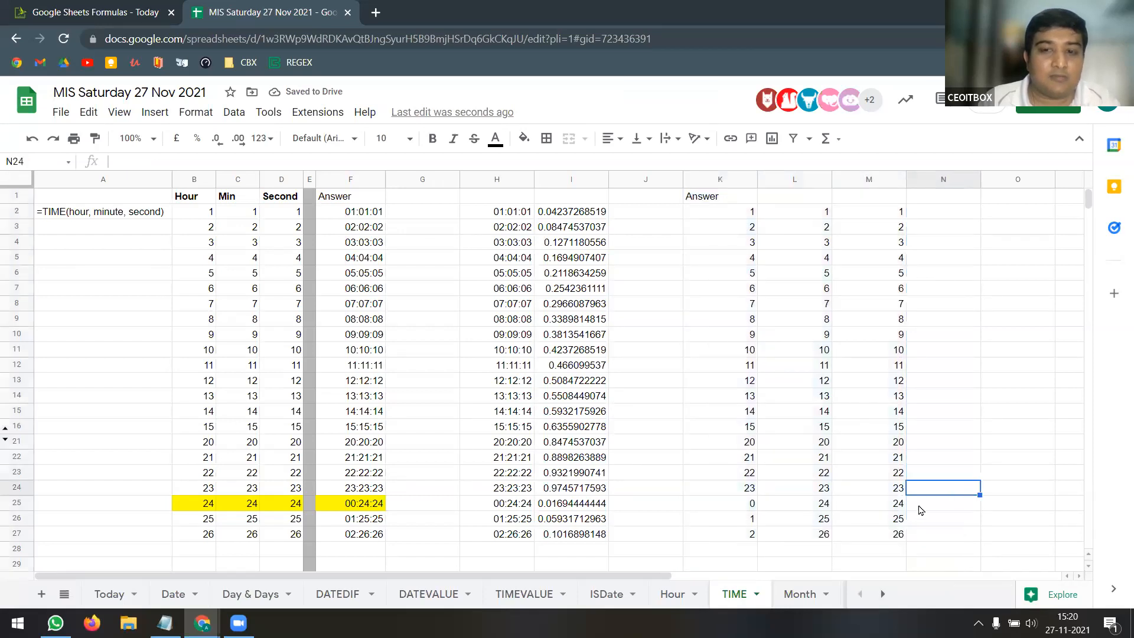
{"action": "left_click_drag", "start_coordinate": [738, 212], "coordinate": [797, 227]}
{"action": "left_click_drag", "start_coordinate": [855, 363], "coordinate": [910, 452]}
{"action": "scroll", "coordinate": [910, 451], "scroll_direction": "up", "scroll_amount": 3}
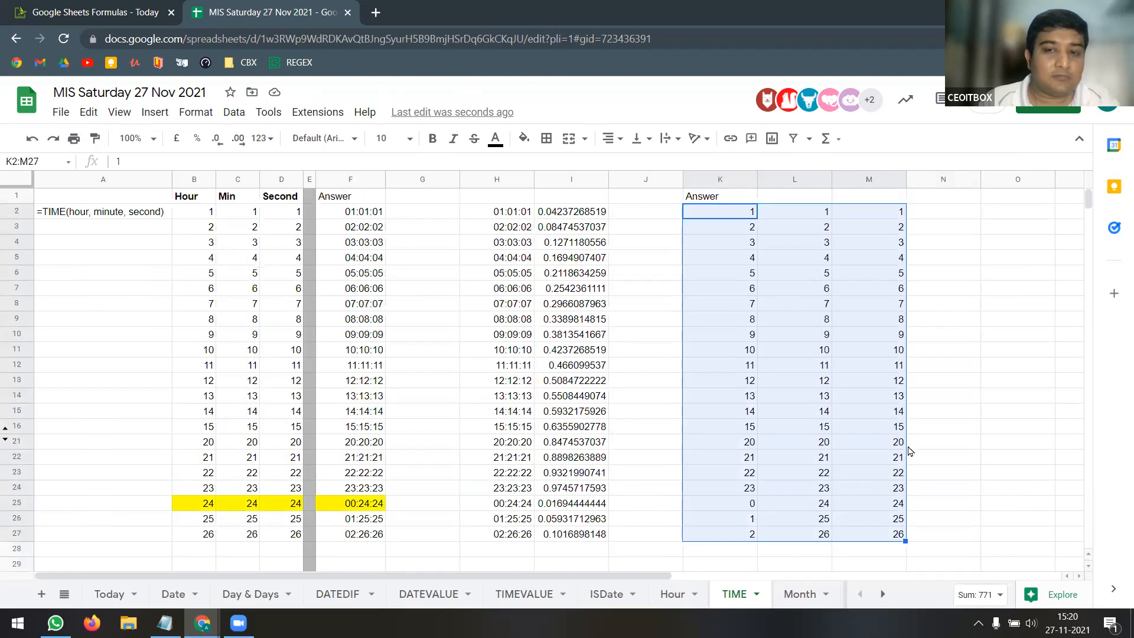
{"action": "left_click", "coordinate": [742, 217]}
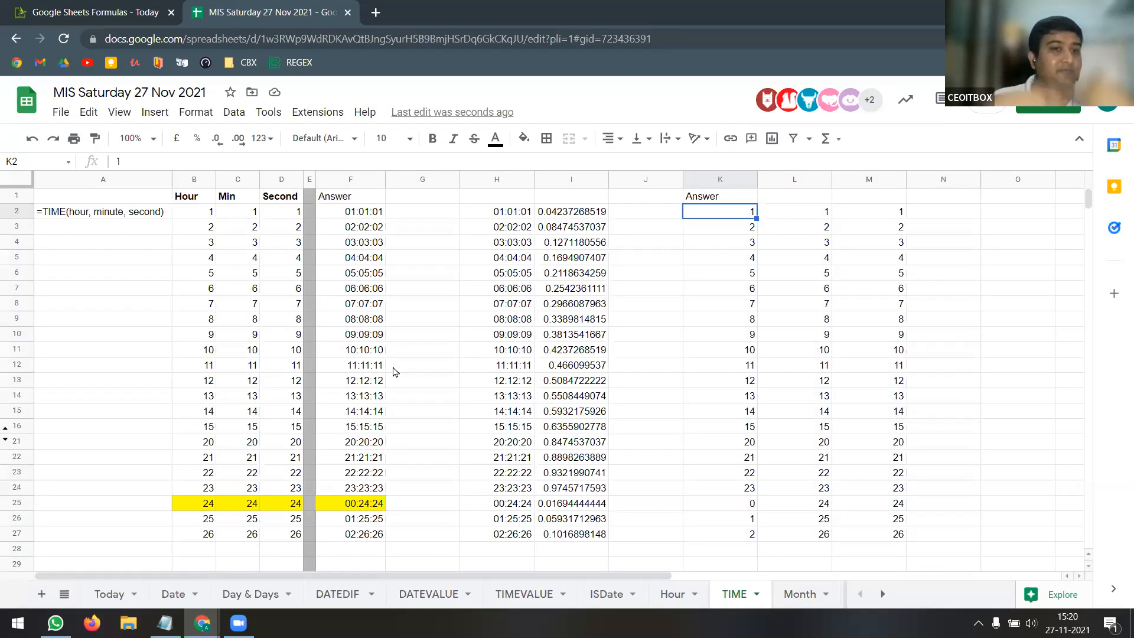
Enter the formula =mid(F2,4,2) in cell O2 to extract the minutes from the time in F2
{"action": "left_click", "coordinate": [365, 368]}
{"action": "left_click", "coordinate": [370, 428]}
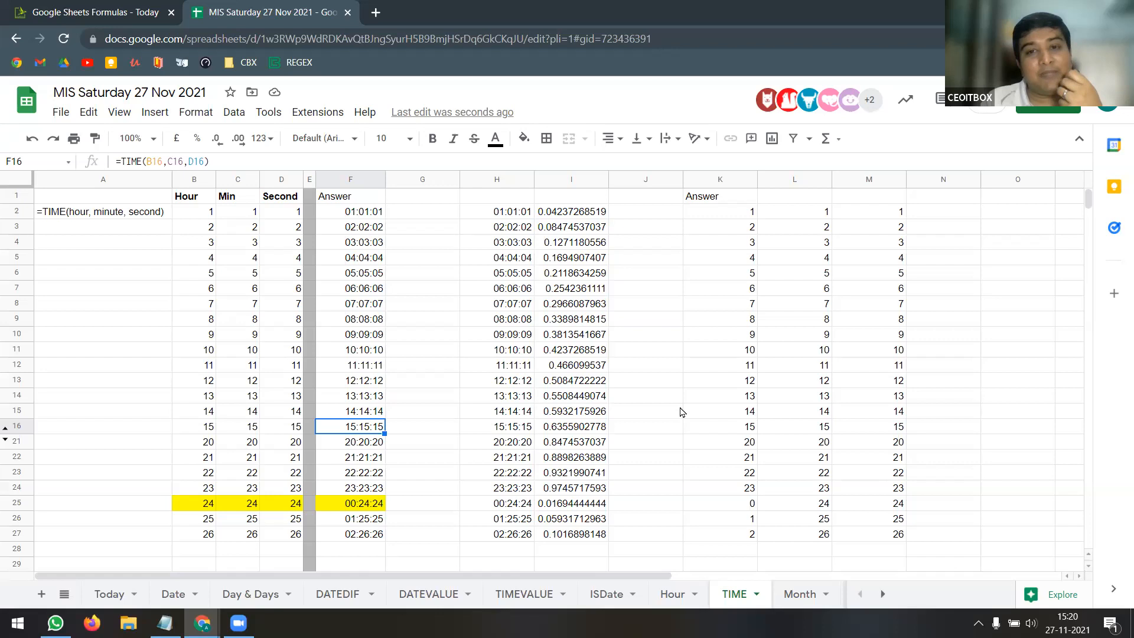
{"action": "left_click", "coordinate": [997, 218]}
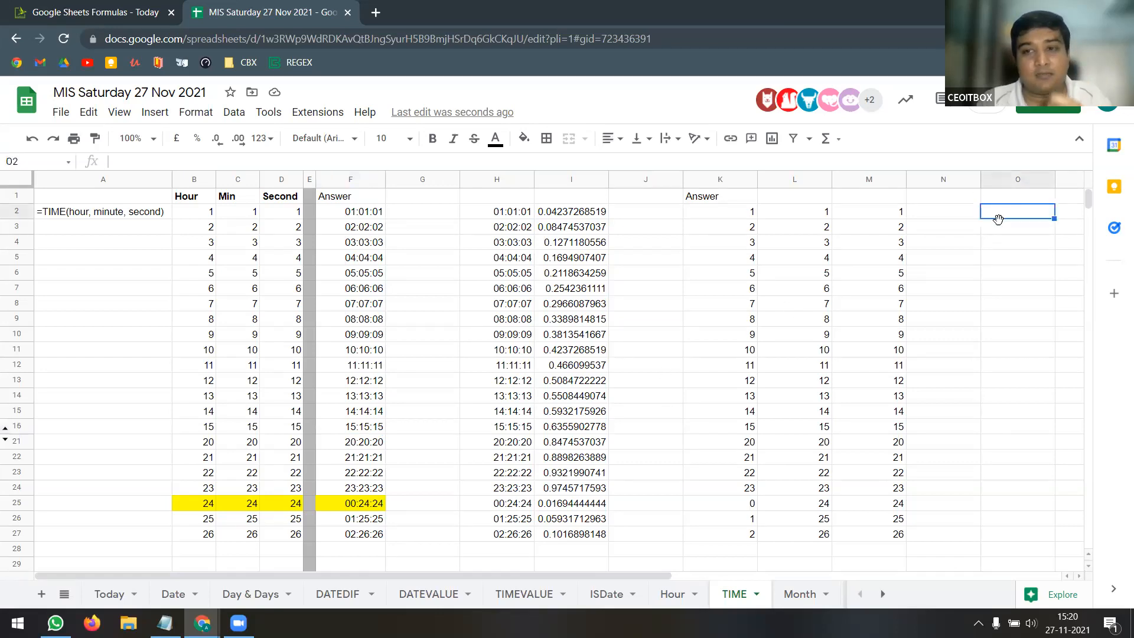
{"action": "type", "text": "="}
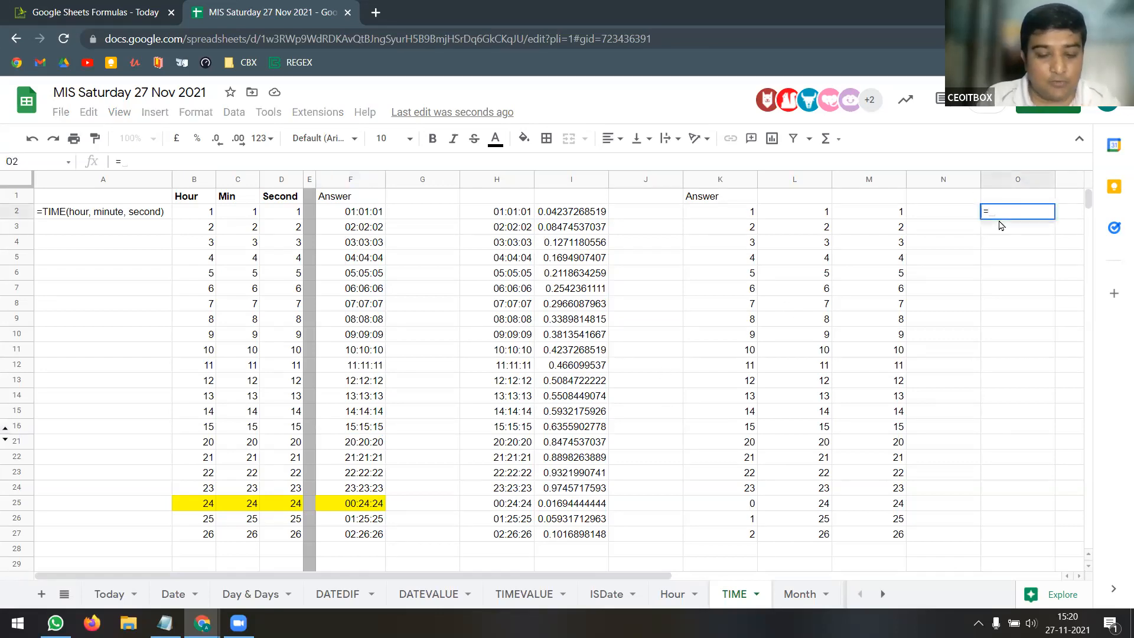
{"action": "type", "text": "mid("}
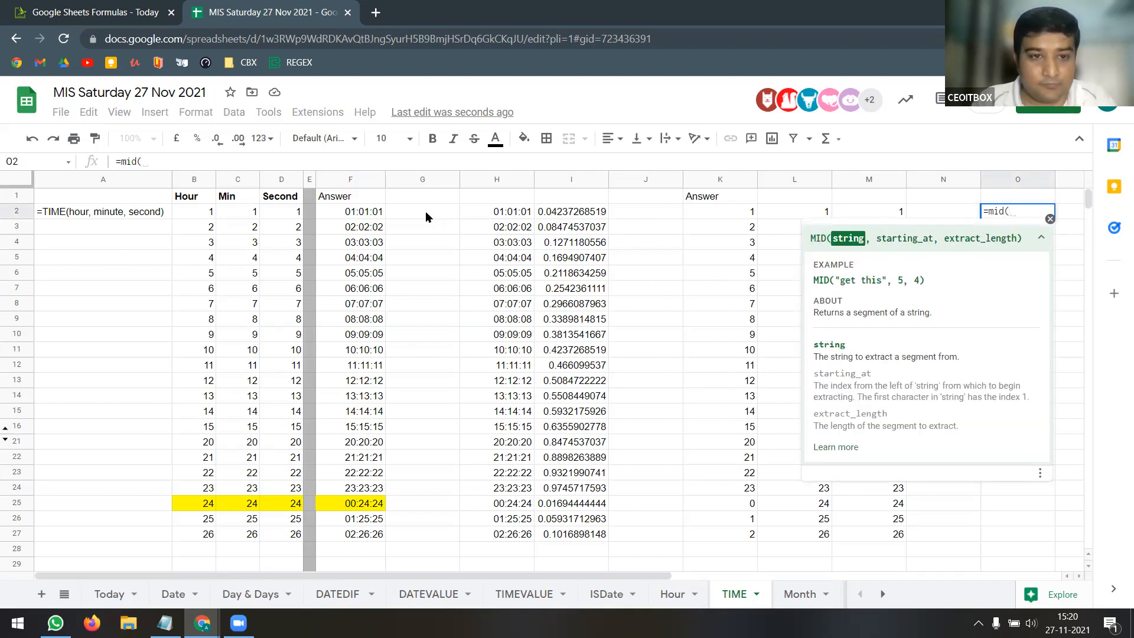
{"action": "left_click", "coordinate": [367, 213]}
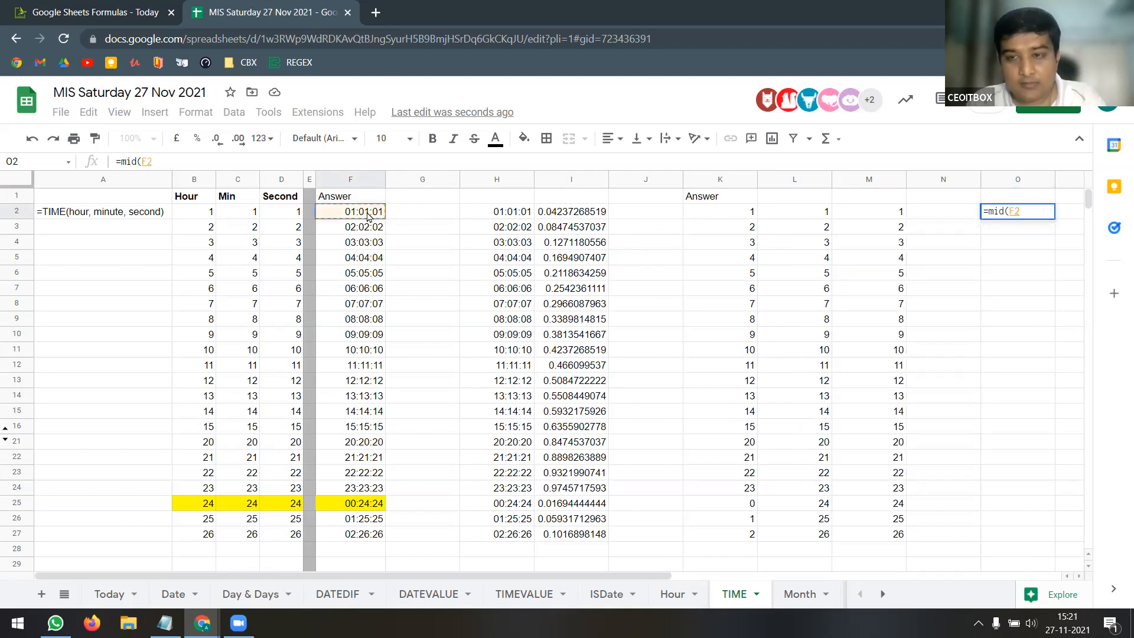
{"action": "type", "text": ","}
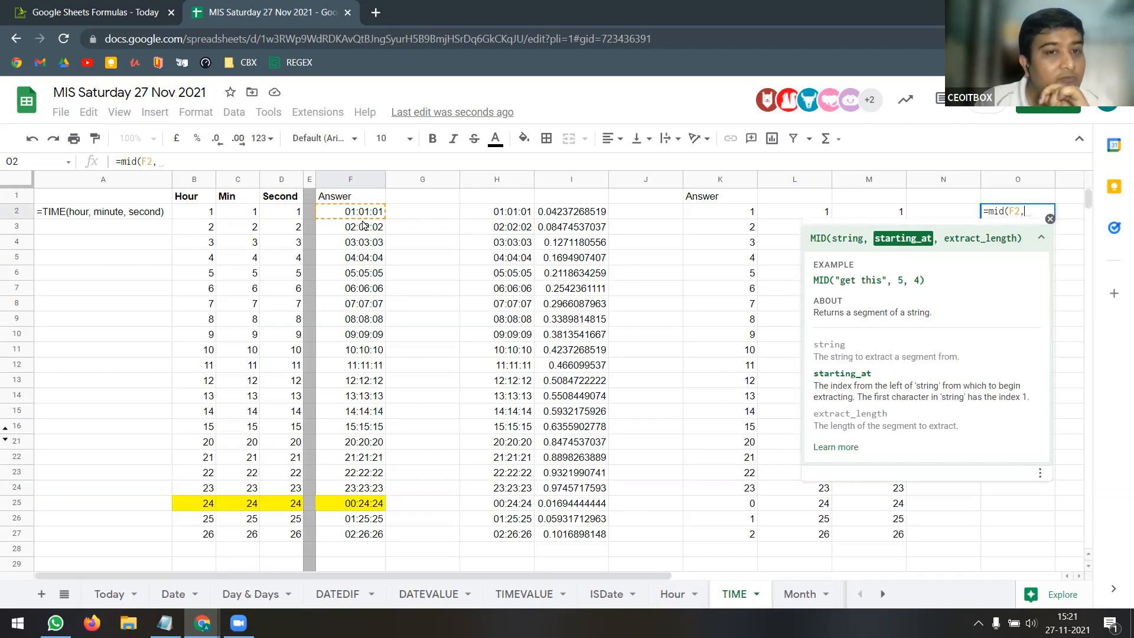
{"action": "type", "text": "4"}
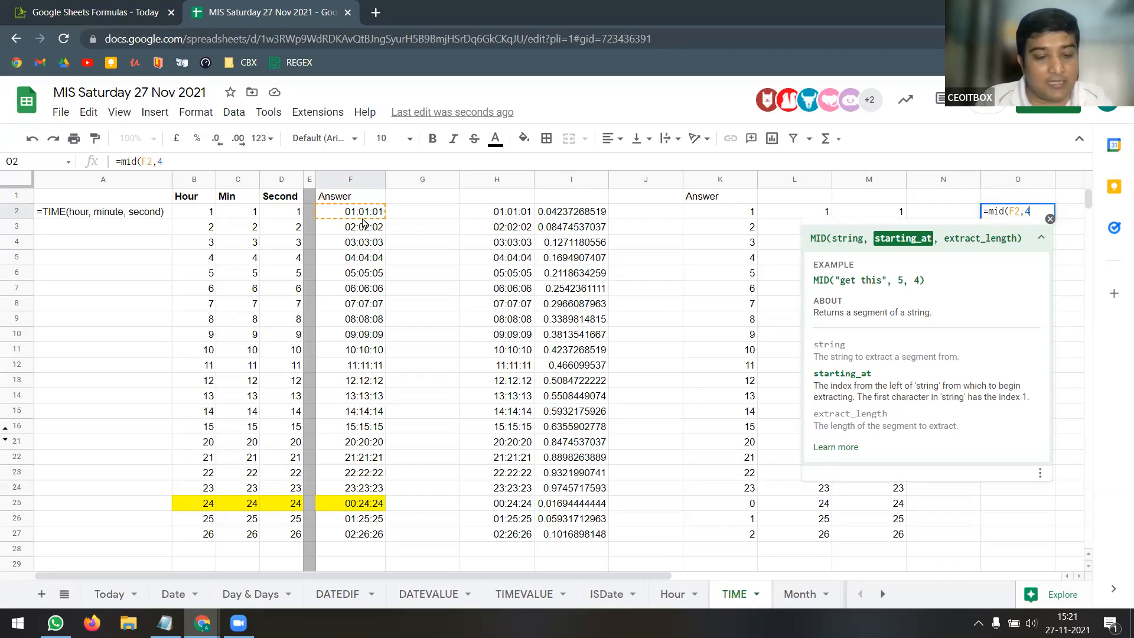
{"action": "type", "text": ","}
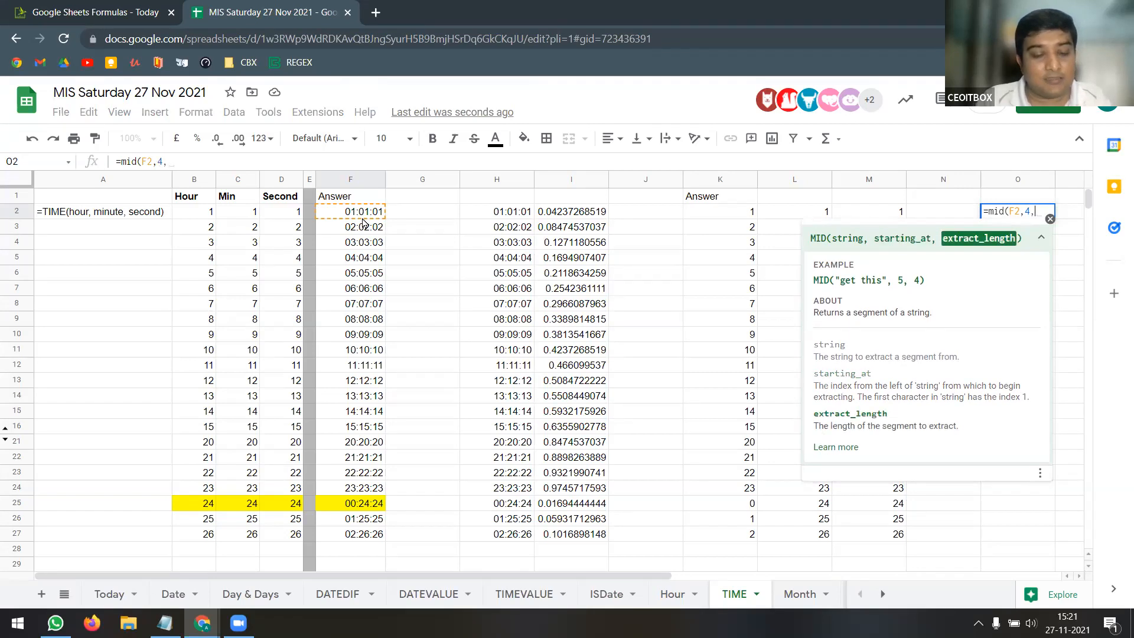
{"action": "type", "text": "2"}
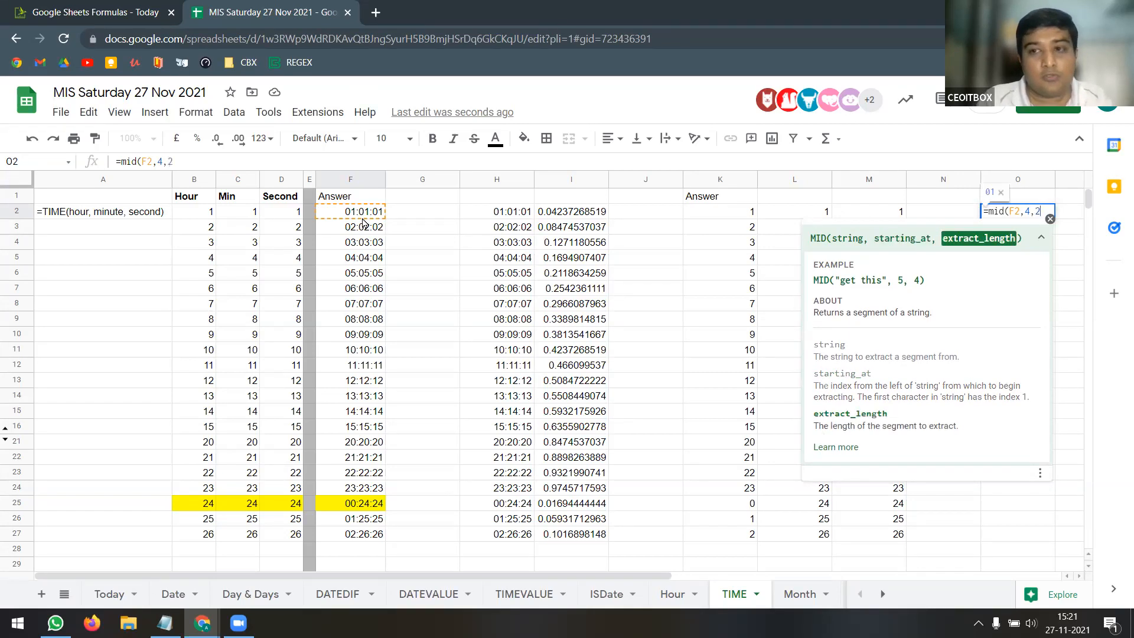
{"action": "type", "text": ")"}
{"action": "key", "text": "Return"}
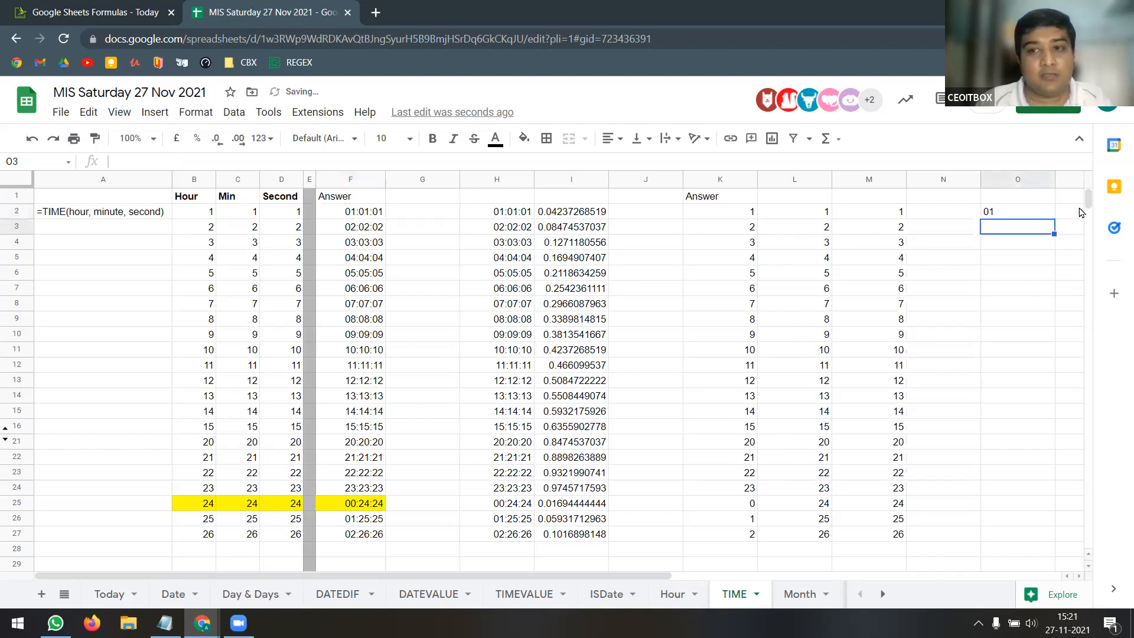
Fill the MID formula from O2 down to row 27
{"action": "left_click", "coordinate": [1034, 213]}
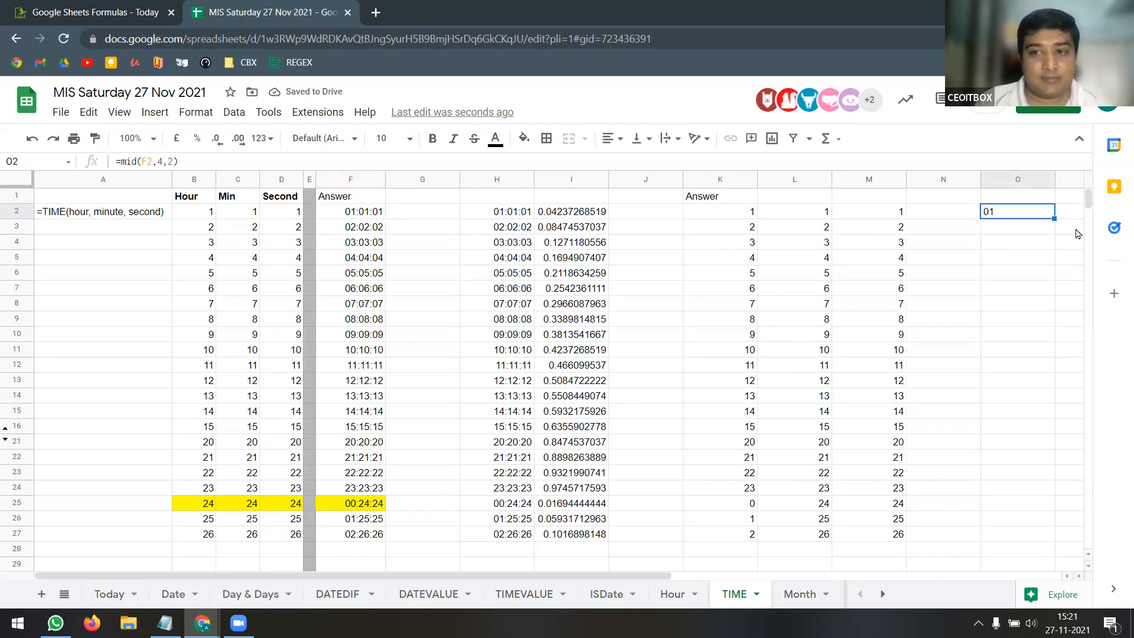
{"action": "left_click_drag", "start_coordinate": [1056, 219], "coordinate": [1051, 539]}
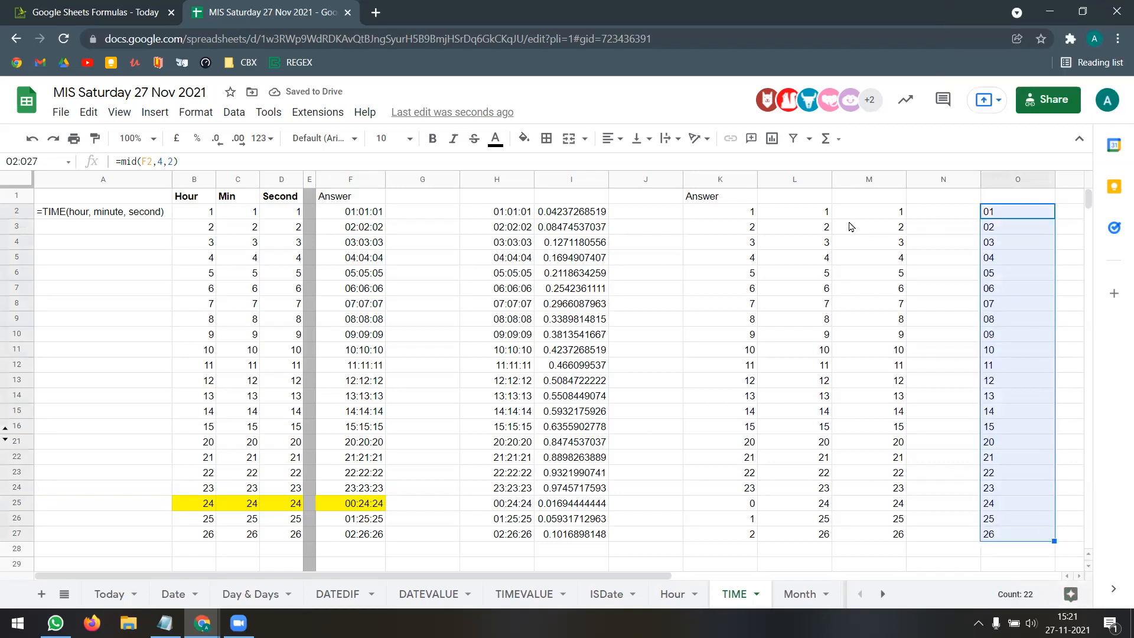
{"action": "left_click", "coordinate": [732, 217]}
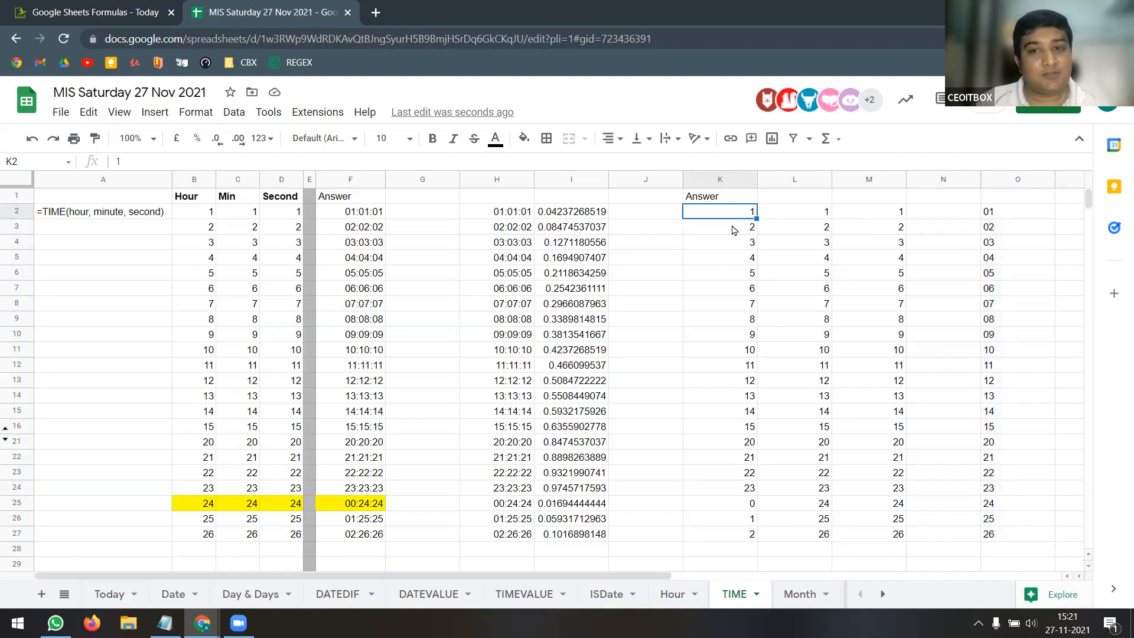
Copy the whole Answer column F and paste it into column Q starting at Q1
{"action": "left_click", "coordinate": [353, 181]}
{"action": "key", "text": "ctrl+c"}
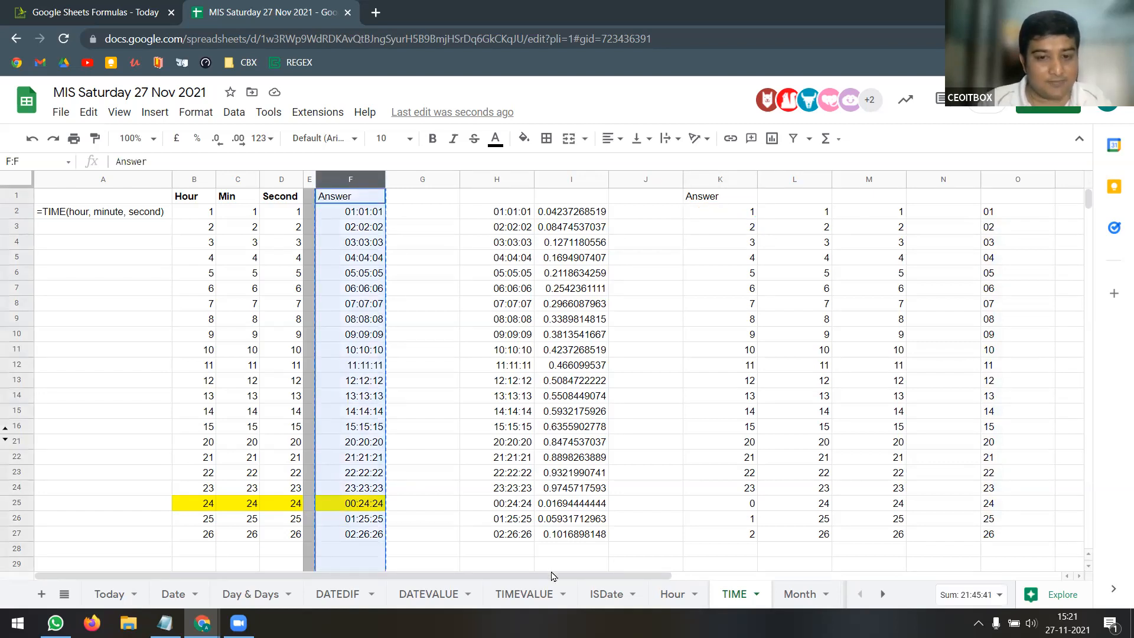
{"action": "left_click_drag", "start_coordinate": [554, 575], "coordinate": [943, 576]}
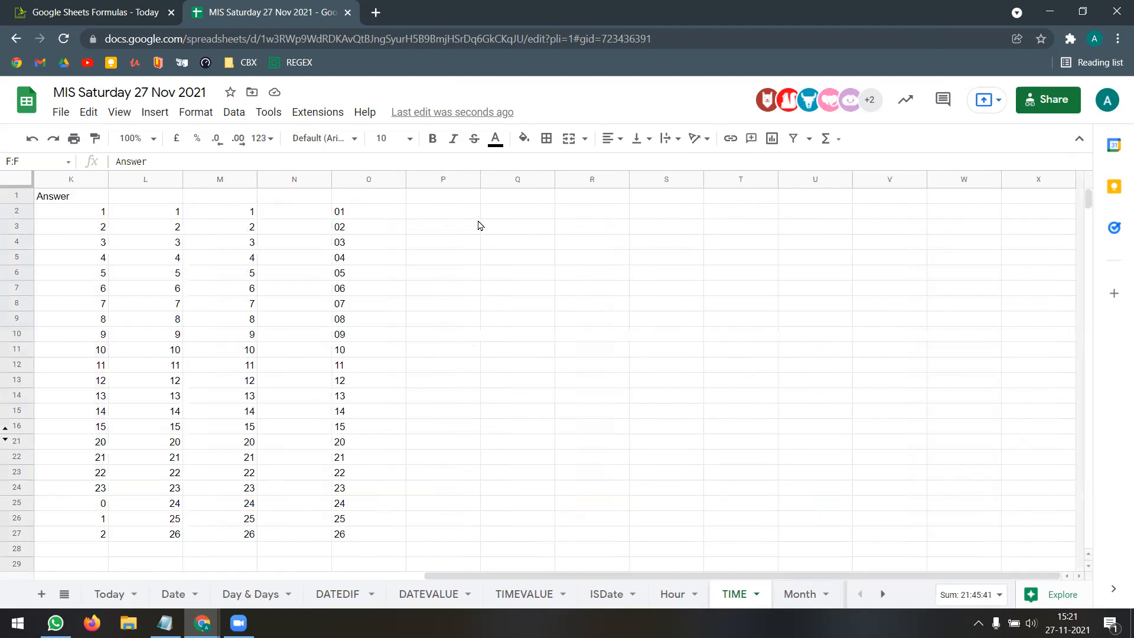
{"action": "left_click", "coordinate": [500, 198]}
{"action": "key", "text": "ctrl+v"}
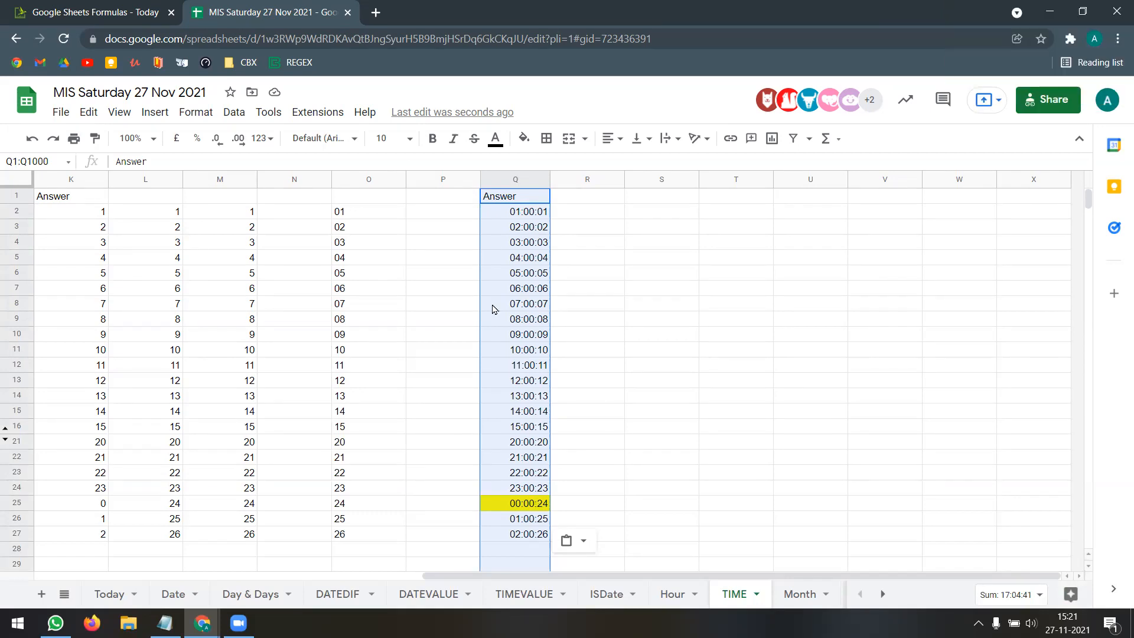
Split the pasted times in column Q into separate columns using the custom separator ":"
{"action": "left_click", "coordinate": [234, 113]}
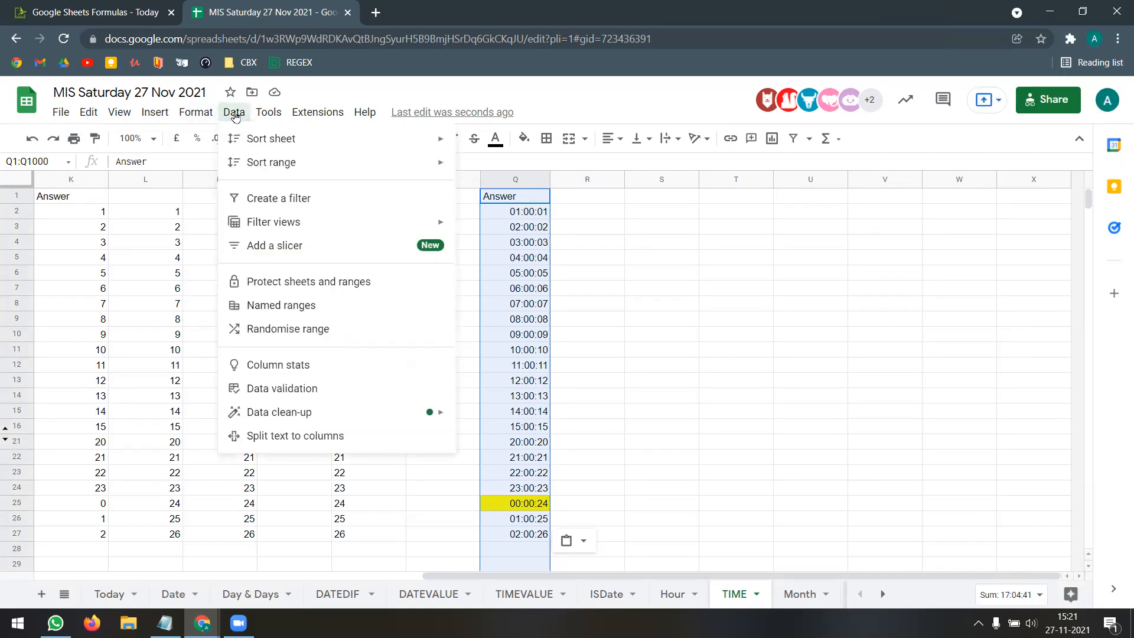
{"action": "left_click", "coordinate": [284, 446]}
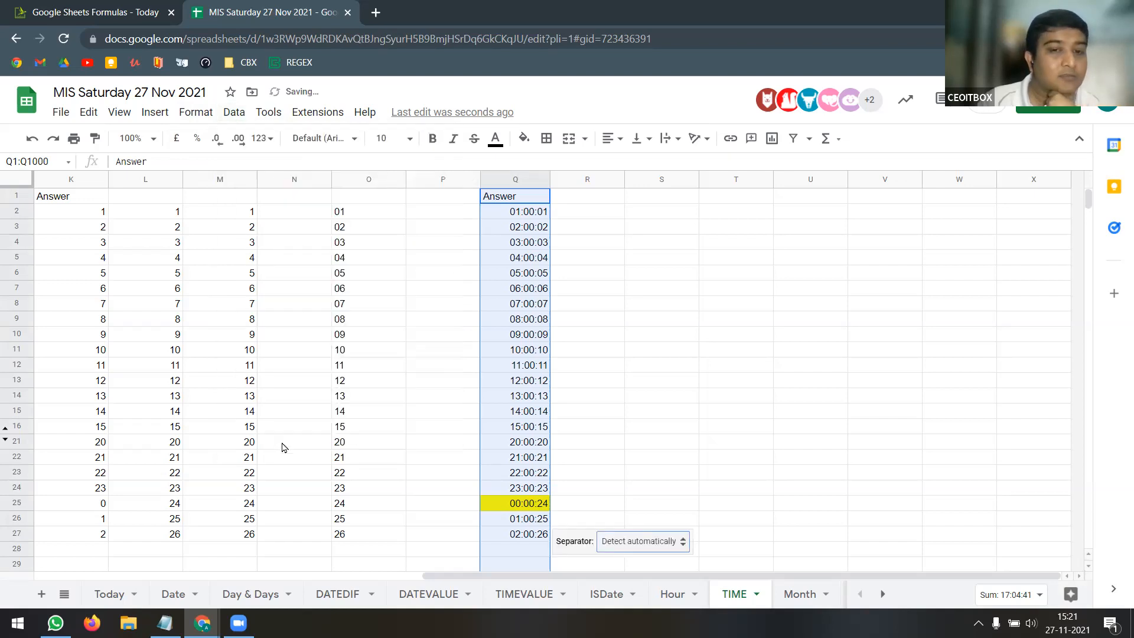
{"action": "left_click", "coordinate": [679, 548]}
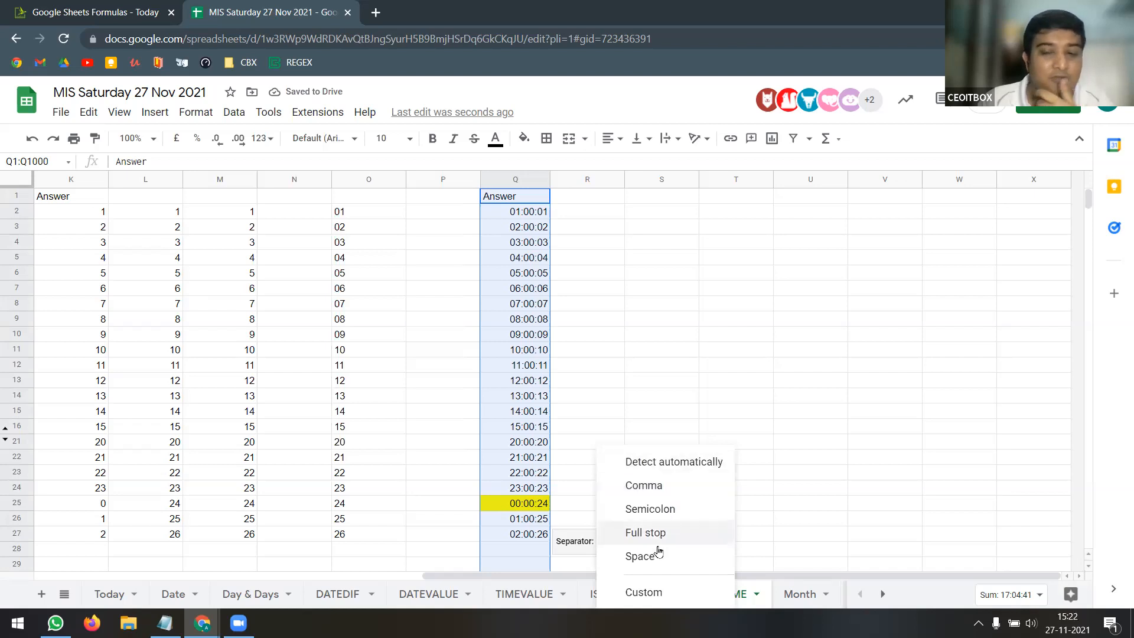
{"action": "left_click", "coordinate": [653, 591]}
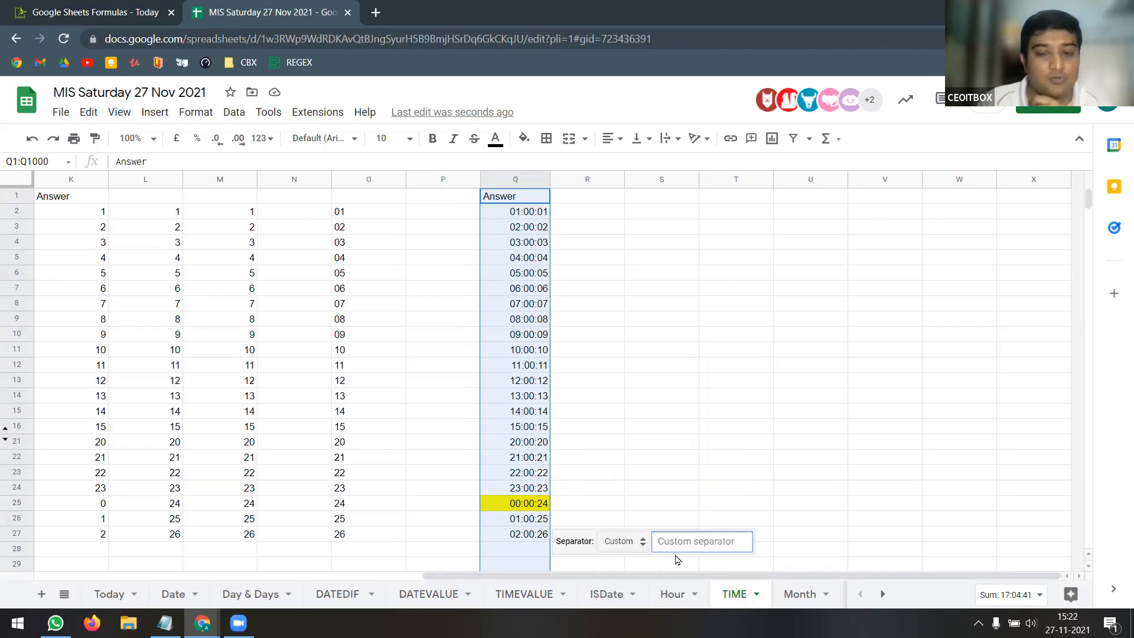
{"action": "type", "text": ":"}
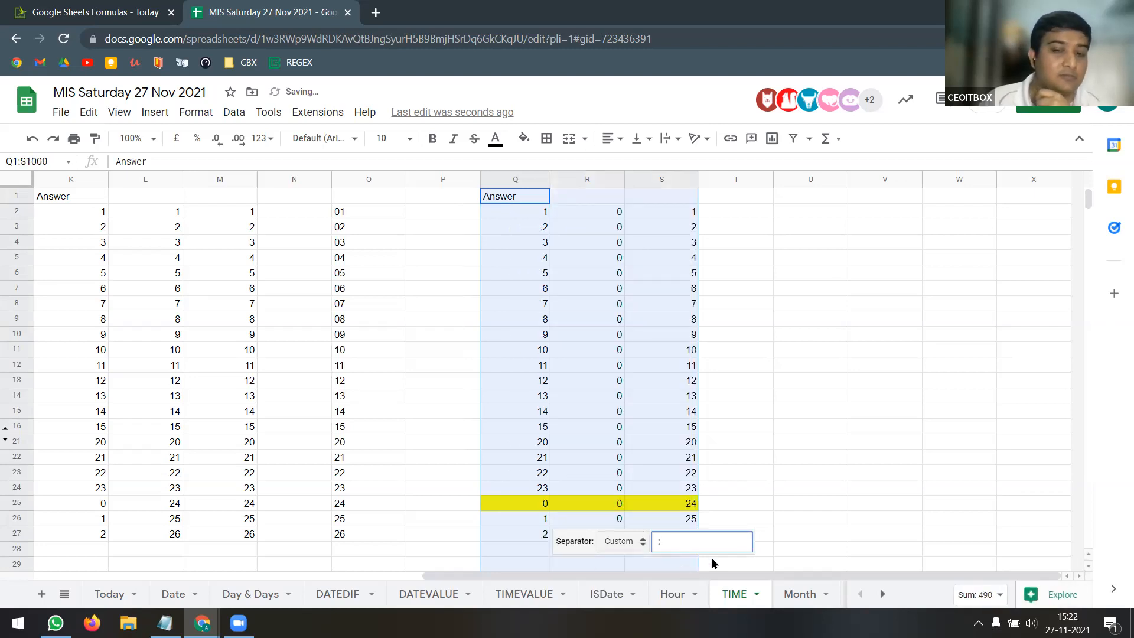
{"action": "left_click", "coordinate": [809, 427]}
Examine the split hour, minute and second values in columns Q to S
{"action": "left_click", "coordinate": [542, 214]}
{"action": "left_click", "coordinate": [606, 214]}
{"action": "left_click", "coordinate": [684, 215]}
{"action": "left_click", "coordinate": [522, 298]}
{"action": "left_click", "coordinate": [687, 305]}
{"action": "left_click", "coordinate": [631, 398]}
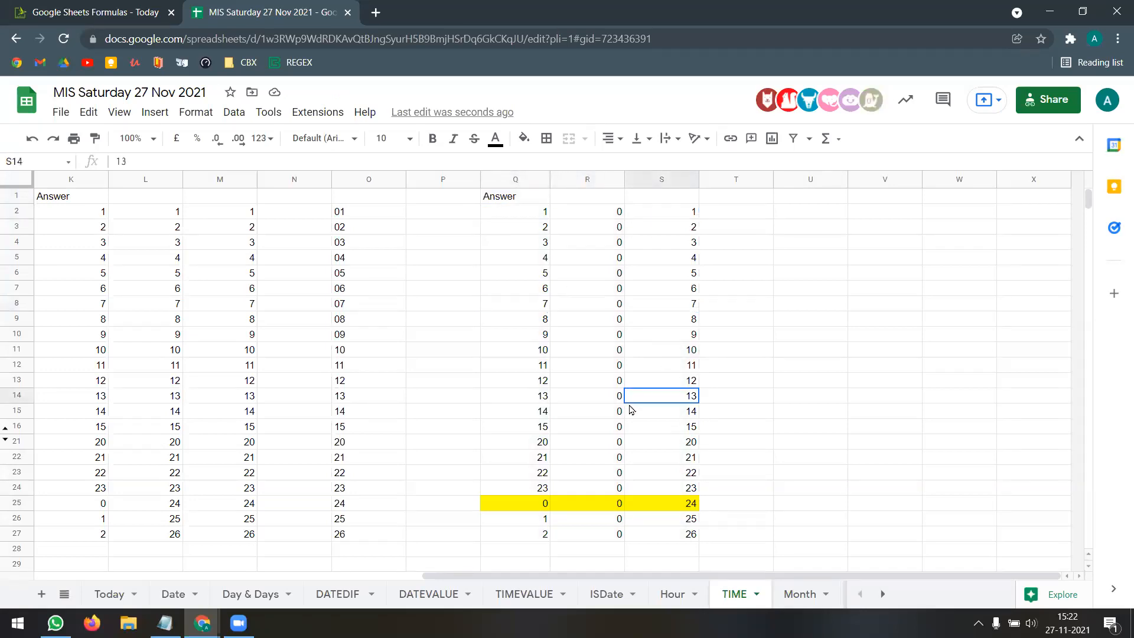
{"action": "left_click", "coordinate": [631, 409], "text": "shift"}
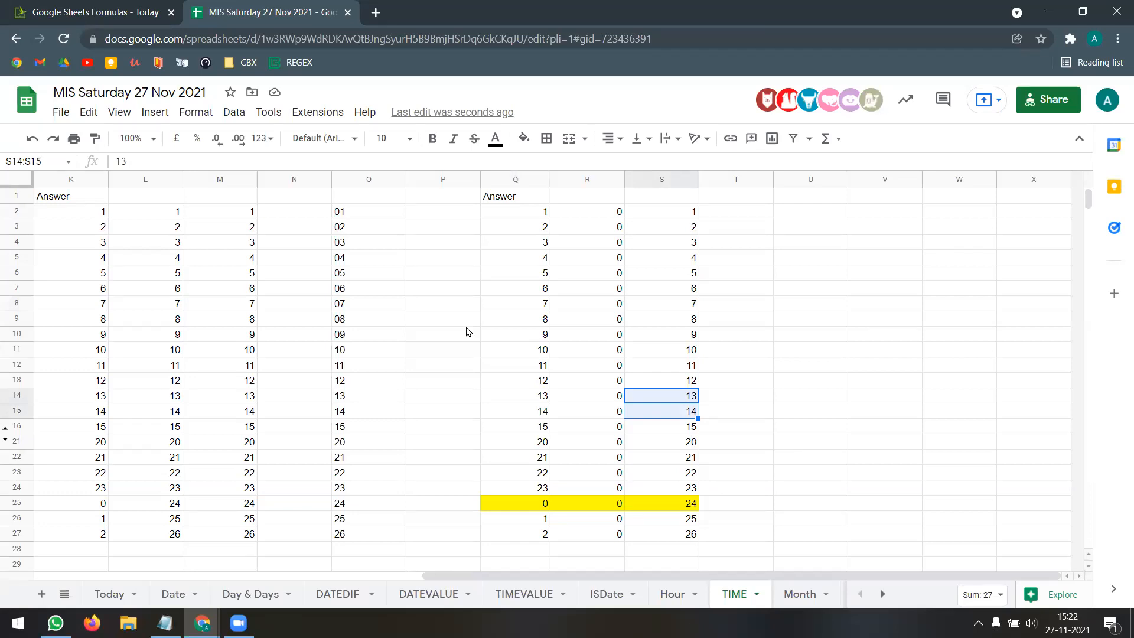
Open the Month sheet and insert the current date, 27/11/2021, in cell A1
{"action": "left_click", "coordinate": [802, 594]}
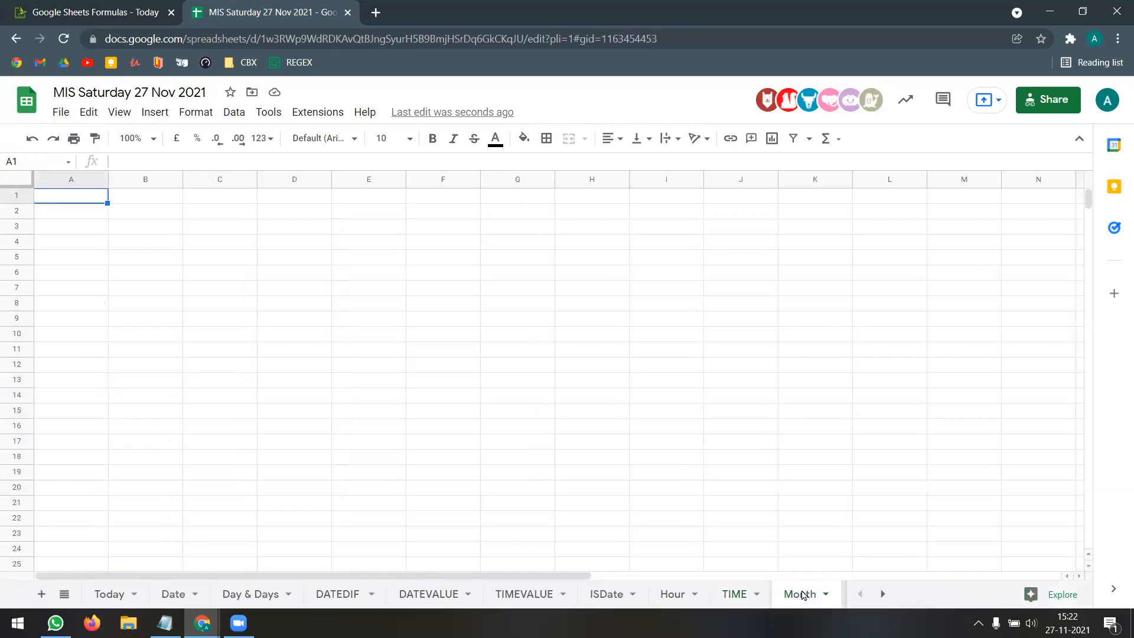
{"action": "left_click", "coordinate": [747, 595]}
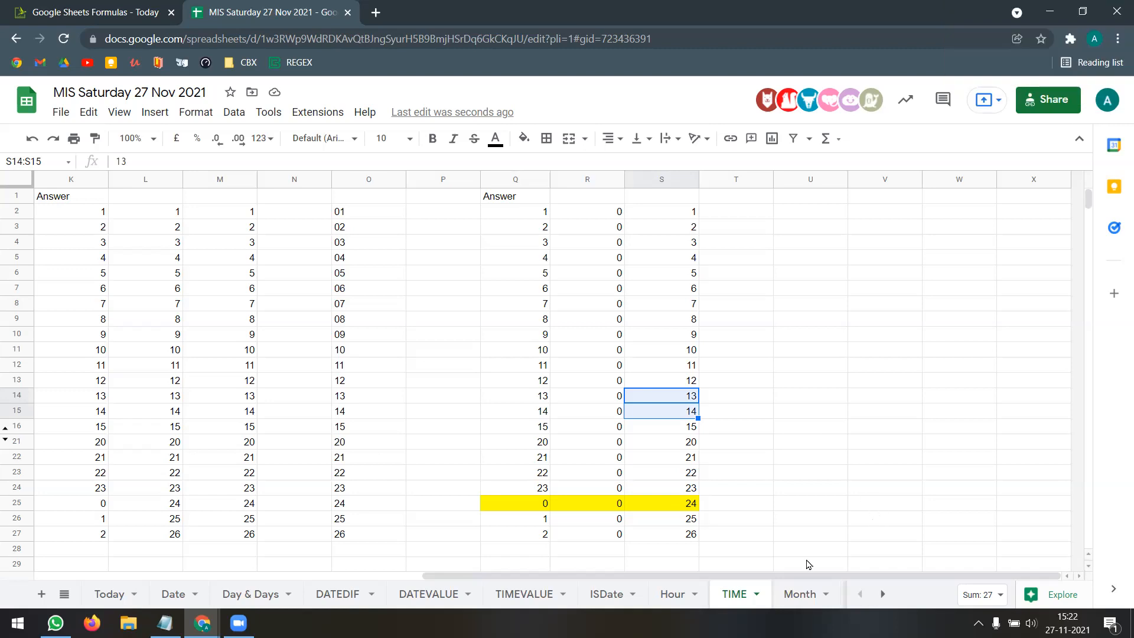
{"action": "left_click", "coordinate": [788, 600]}
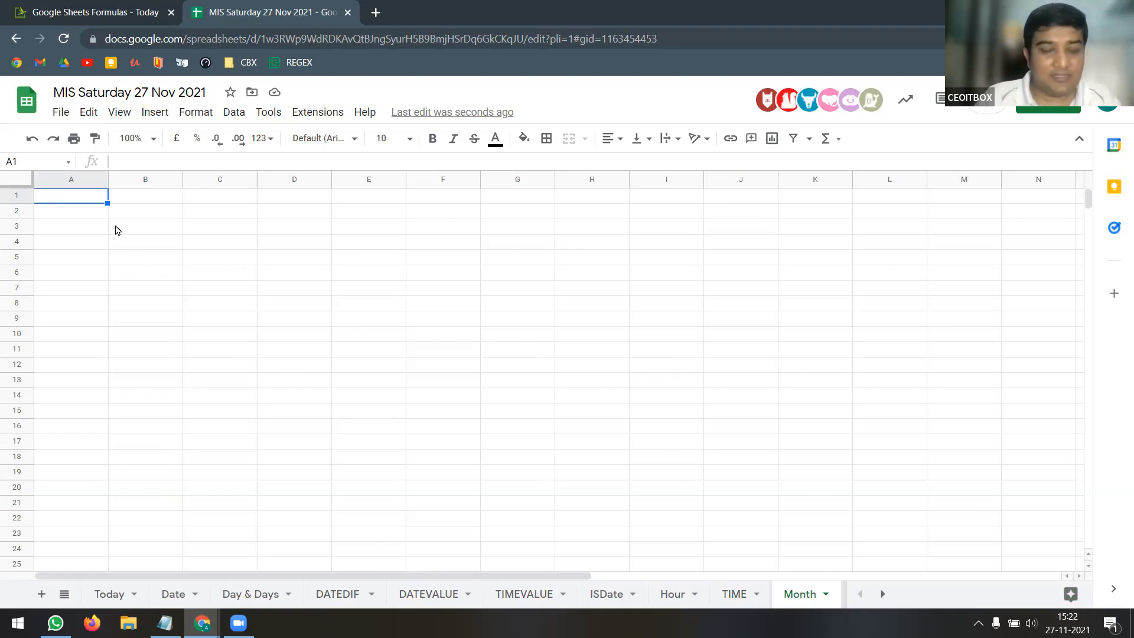
{"action": "key", "text": "ctrl+semicolon"}
Enter a MONTH formula in cell B1 that returns the month number of the date in A1
{"action": "left_click", "coordinate": [164, 203]}
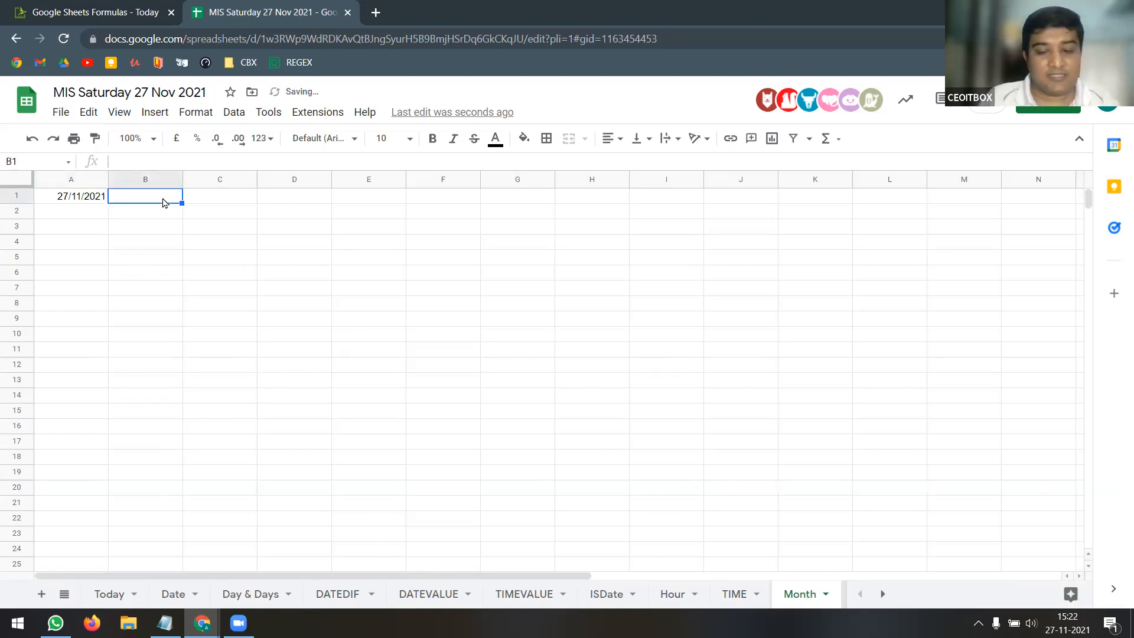
{"action": "type", "text": "=mont"}
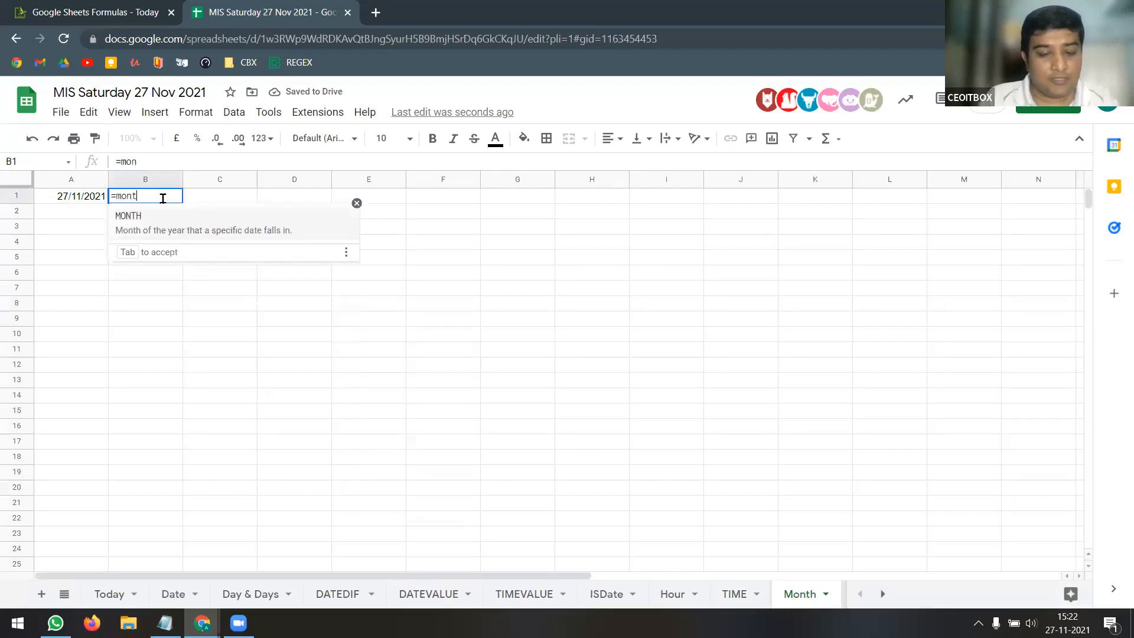
{"action": "type", "text": "h("}
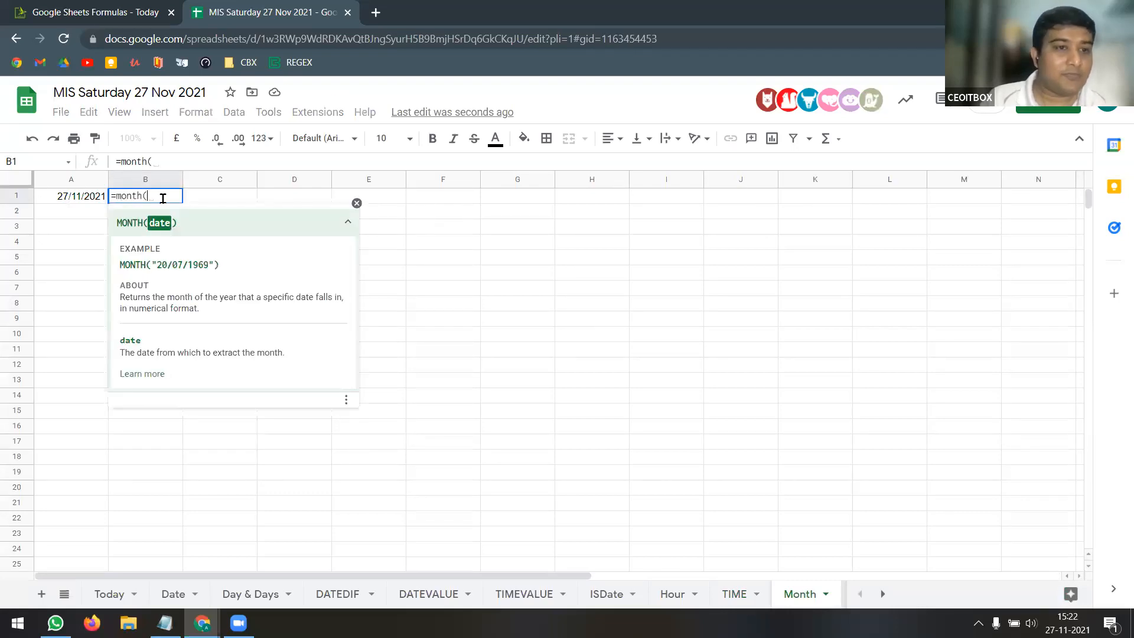
{"action": "left_click", "coordinate": [85, 204]}
{"action": "key", "text": "Return"}
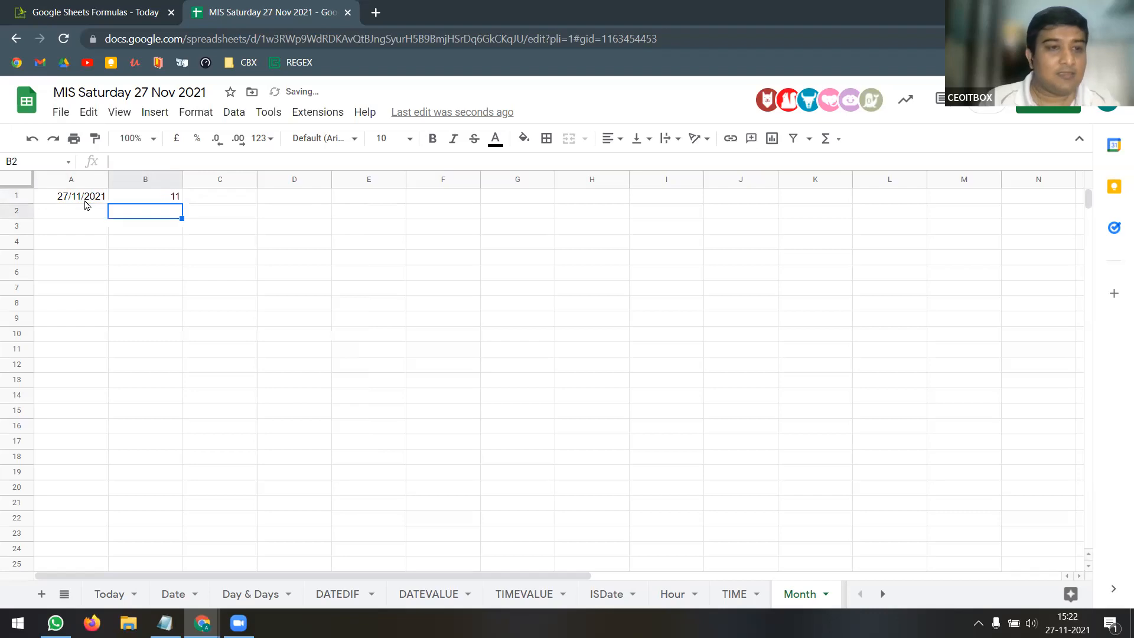
Try a custom date and time format consisting only of the Month element on the MONTH result in cell B1
{"action": "left_click", "coordinate": [151, 198]}
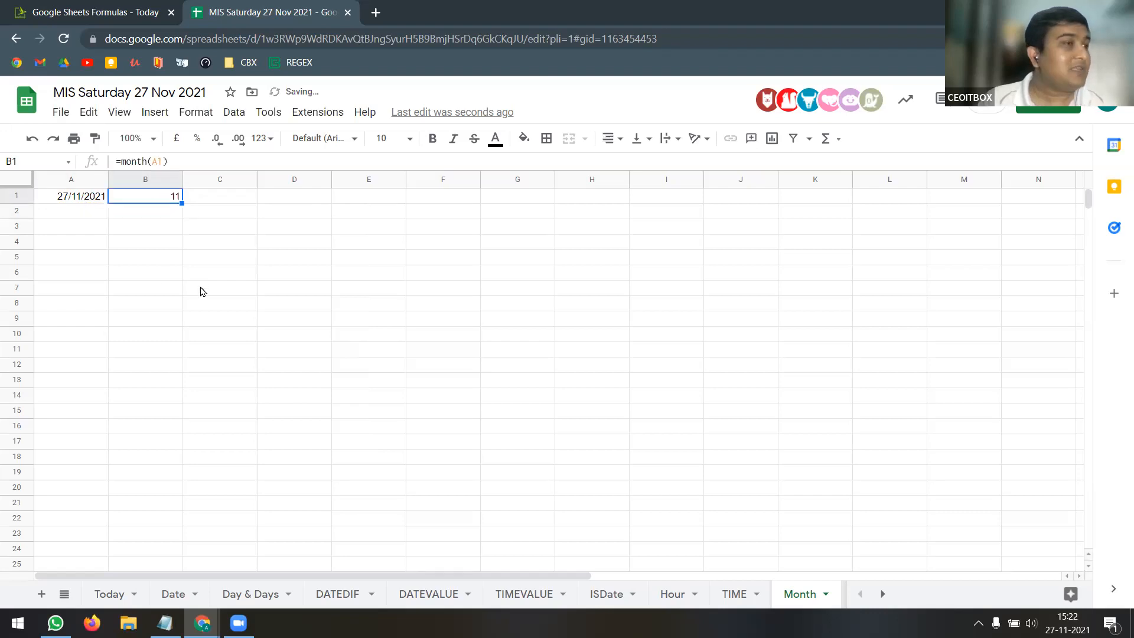
{"action": "left_click", "coordinate": [261, 140]}
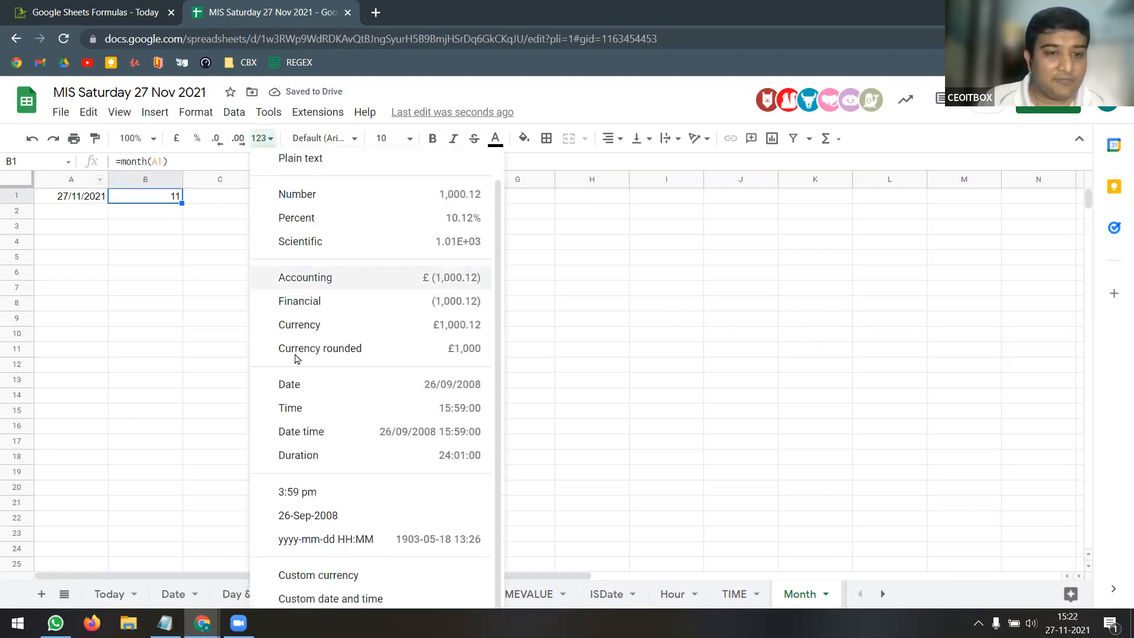
{"action": "left_click", "coordinate": [394, 601]}
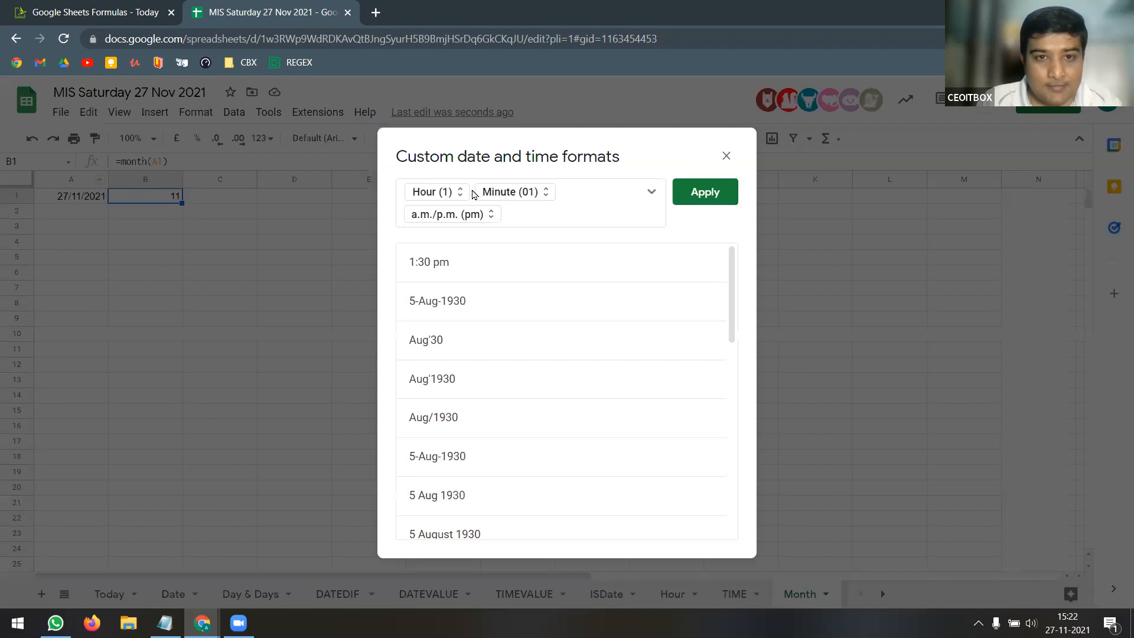
{"action": "left_click", "coordinate": [519, 217]}
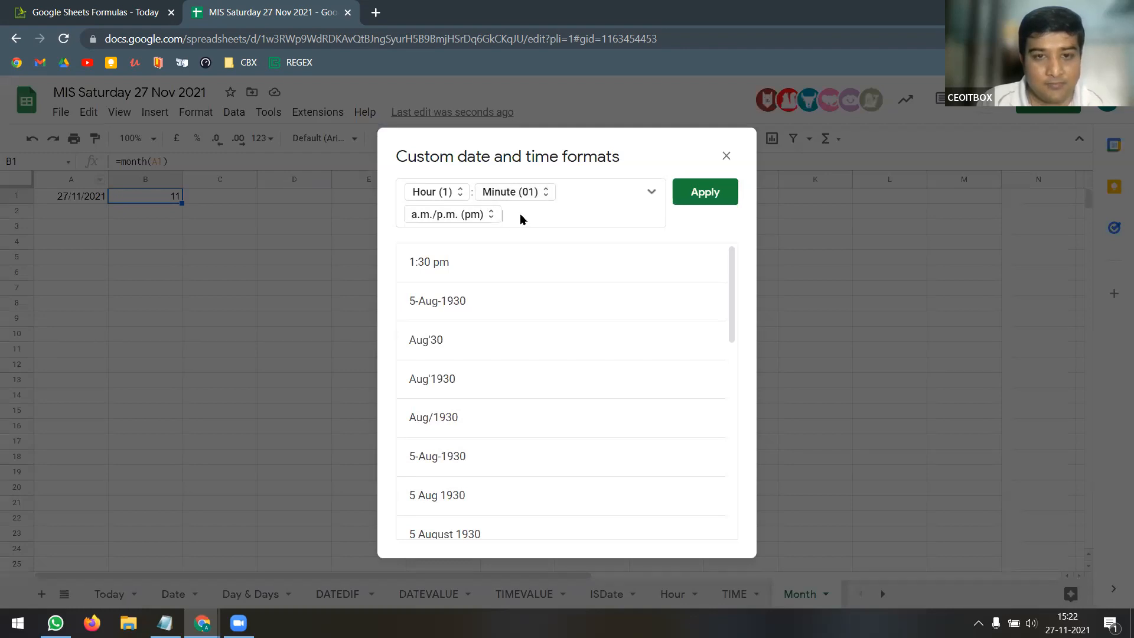
{"action": "key", "text": "BackSpace"}
{"action": "key", "text": "BackSpace"}
{"action": "key", "text": "BackSpace"}
{"action": "key", "text": "BackSpace"}
{"action": "key", "text": "BackSpace"}
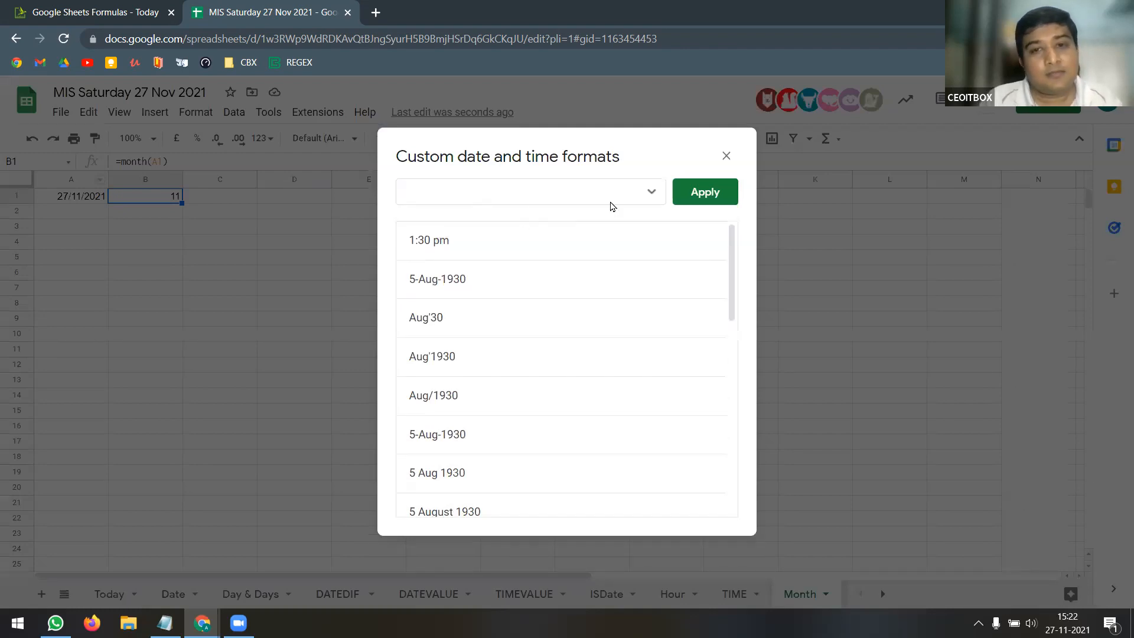
{"action": "left_click", "coordinate": [648, 194]}
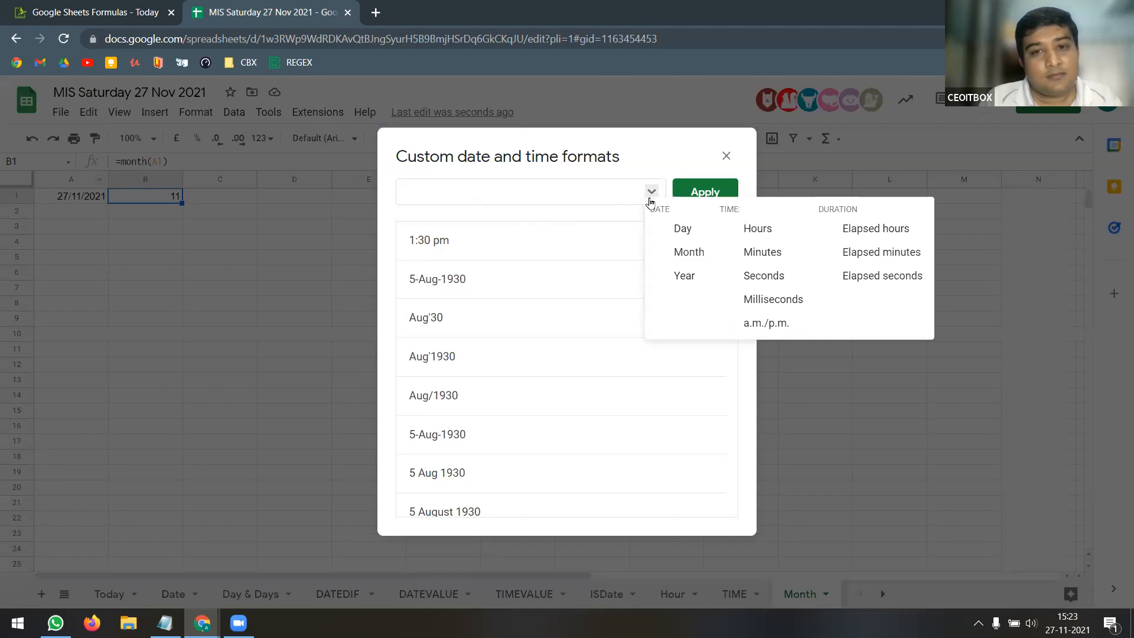
{"action": "left_click", "coordinate": [678, 250]}
{"action": "left_click", "coordinate": [705, 195]}
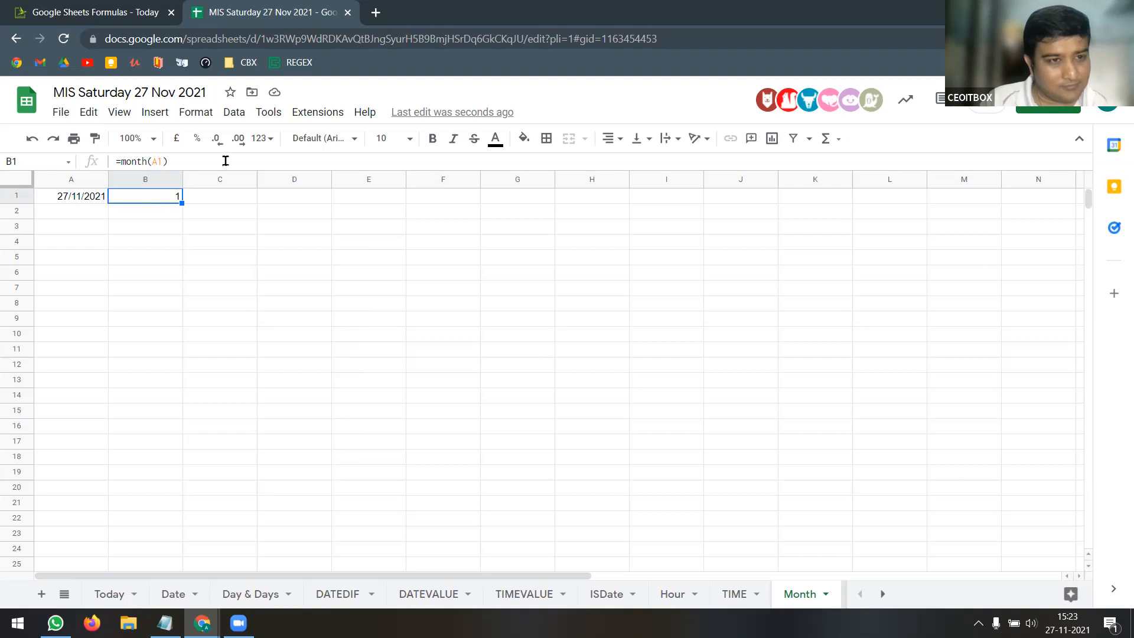
Clear the custom month formatting from cell B1
{"action": "left_click", "coordinate": [261, 138]}
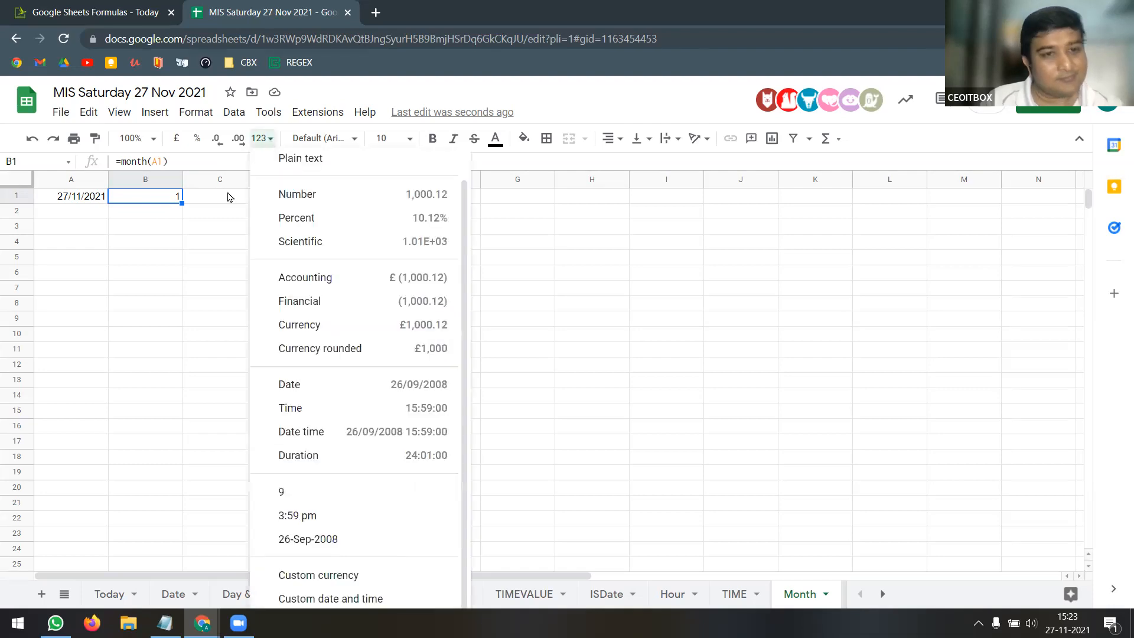
{"action": "left_click", "coordinate": [177, 340]}
{"action": "key", "text": "ctrl+backslash"}
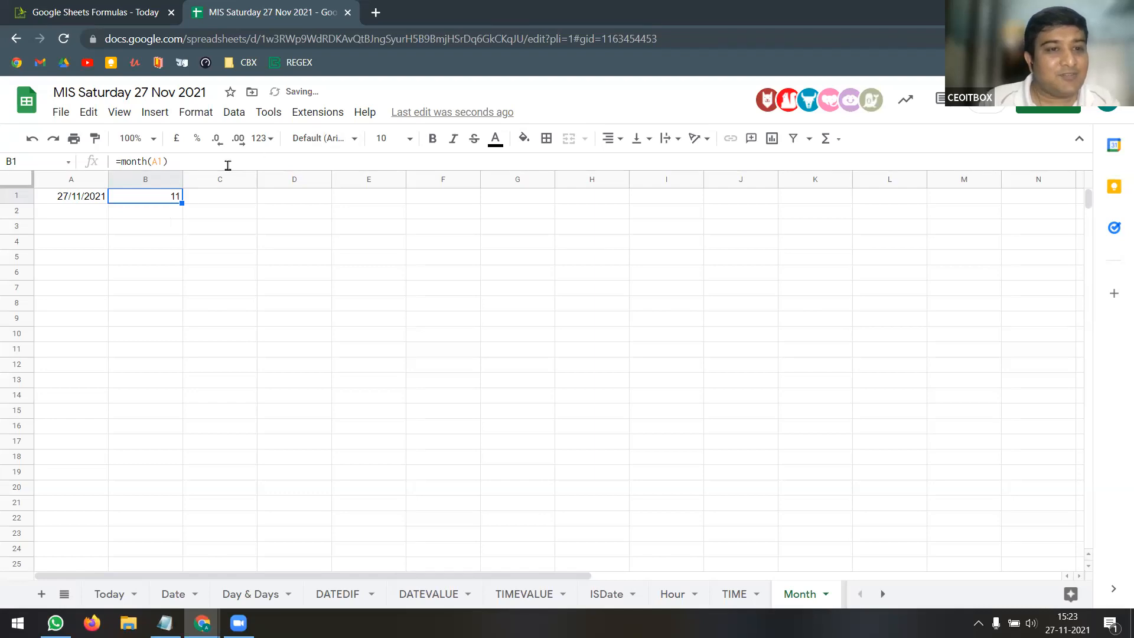
Try to format cell B1 with the custom date and time format "mmm"
{"action": "left_click", "coordinate": [268, 141]}
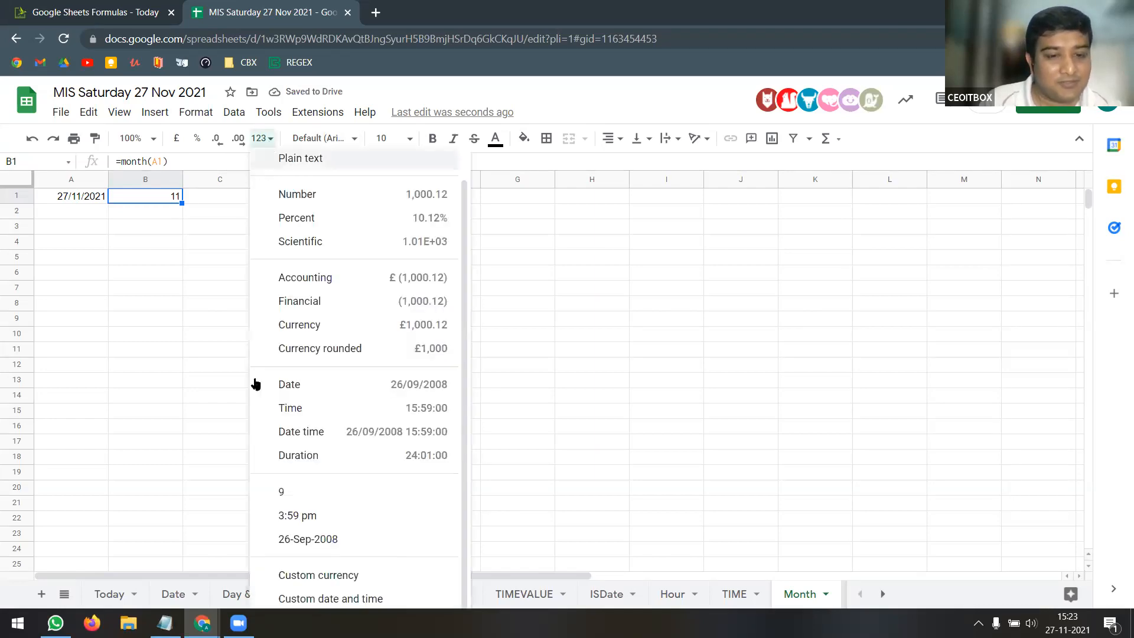
{"action": "left_click", "coordinate": [367, 601]}
{"action": "key", "text": "BackSpace"}
{"action": "type", "text": "mmm"}
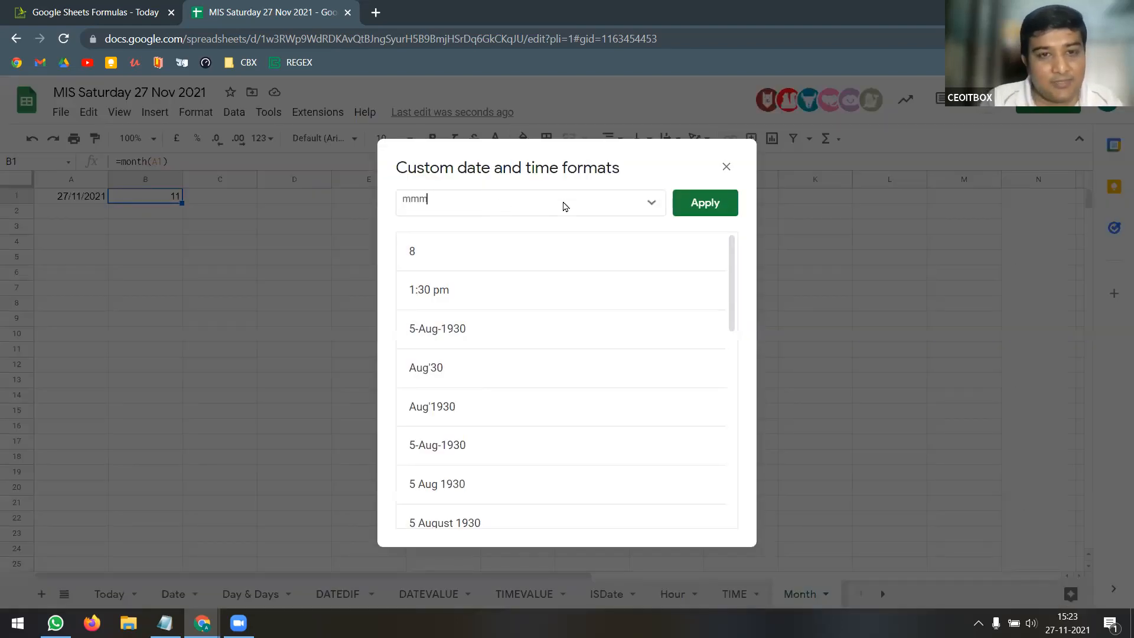
{"action": "left_click", "coordinate": [699, 204]}
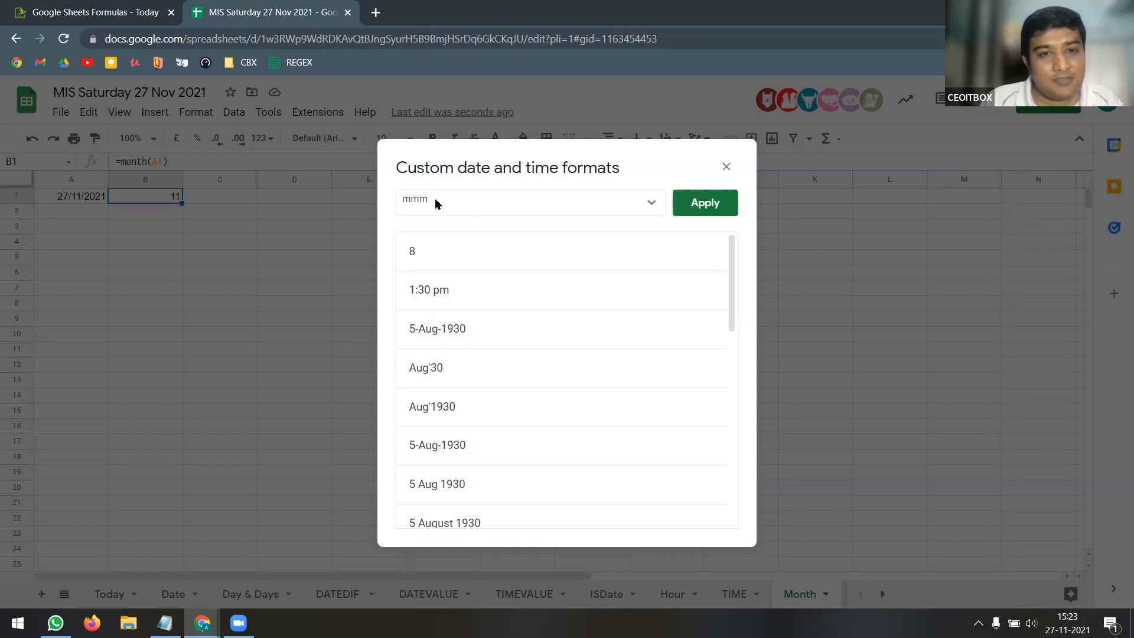
{"action": "left_click", "coordinate": [650, 203]}
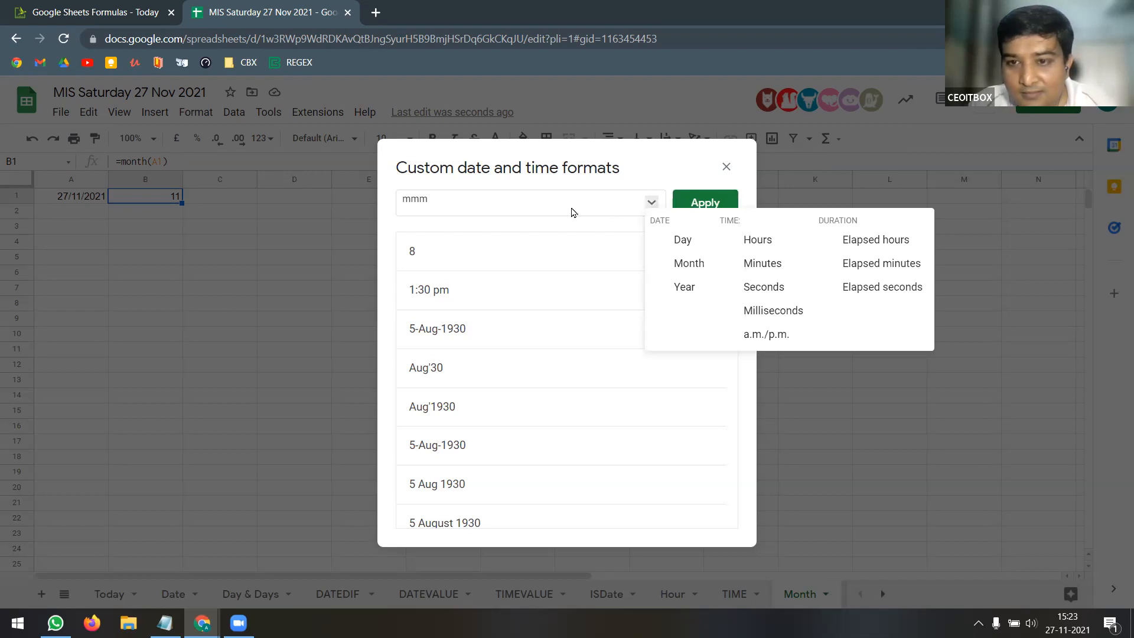
{"action": "left_click", "coordinate": [530, 211]}
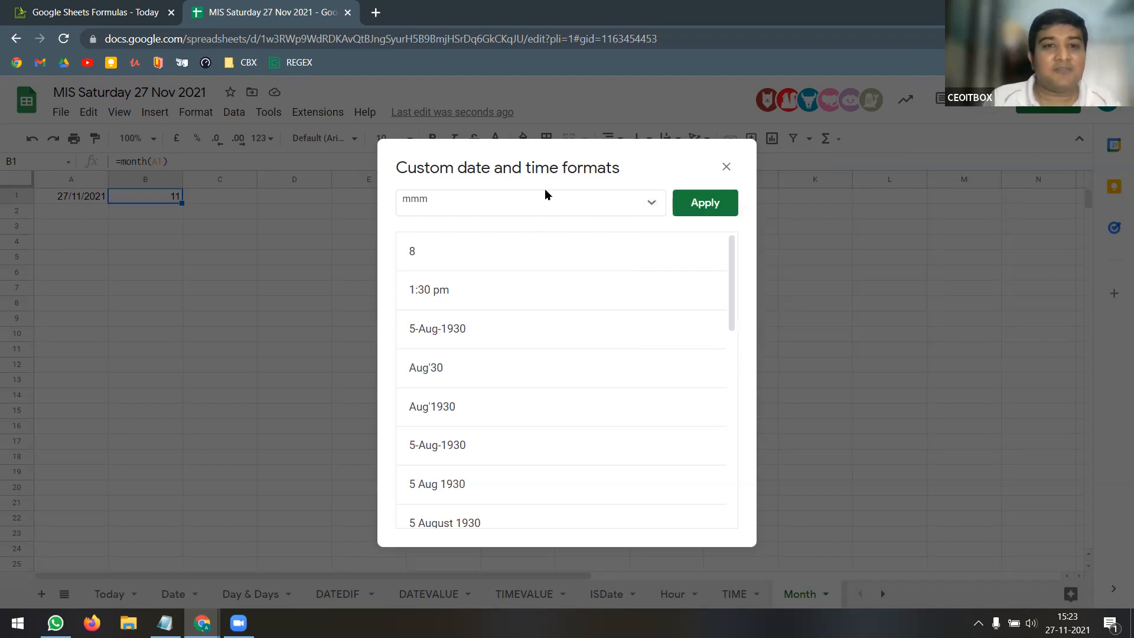
{"action": "left_click", "coordinate": [726, 166]}
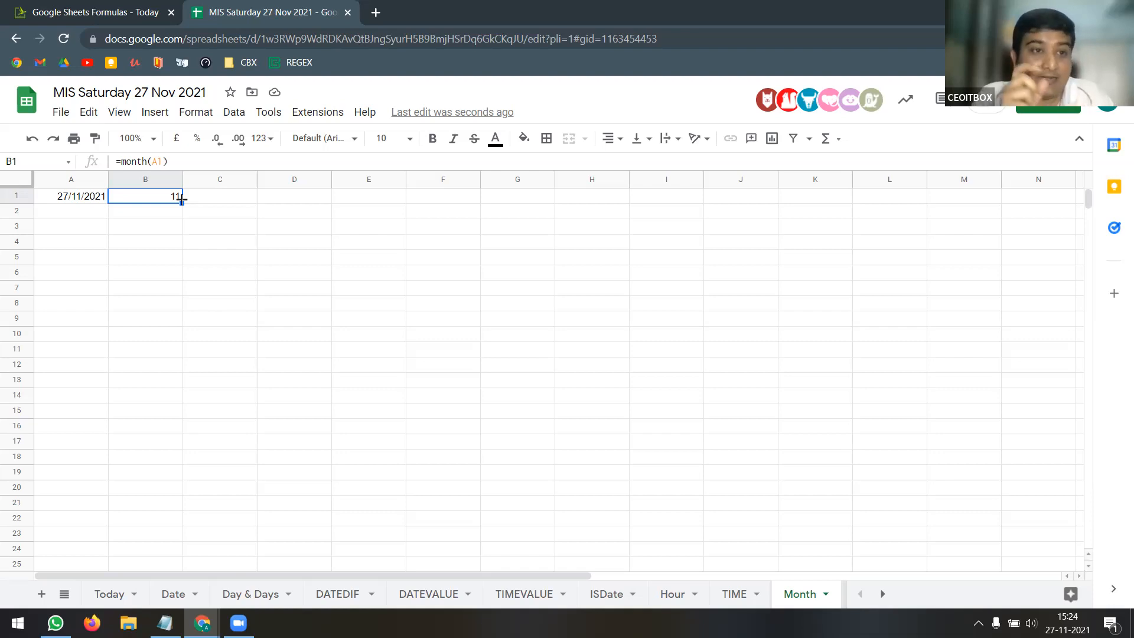
Enter the text November in cell D1
{"action": "left_click", "coordinate": [287, 190]}
{"action": "type", "text": "November"}
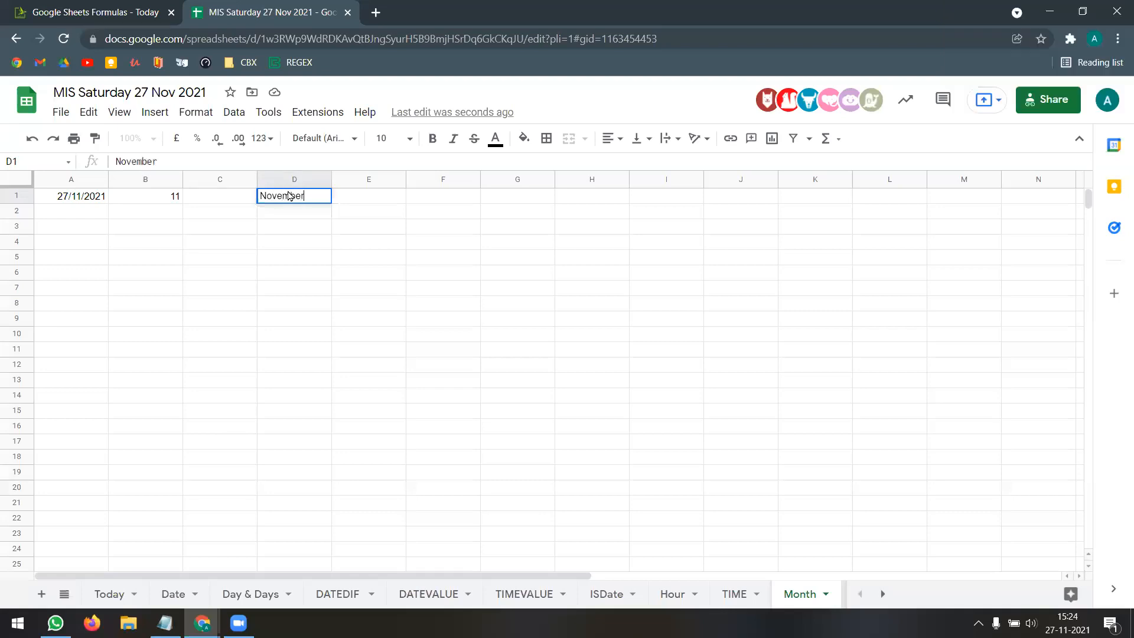
{"action": "key", "text": "Return"}
{"action": "left_click", "coordinate": [317, 229]}
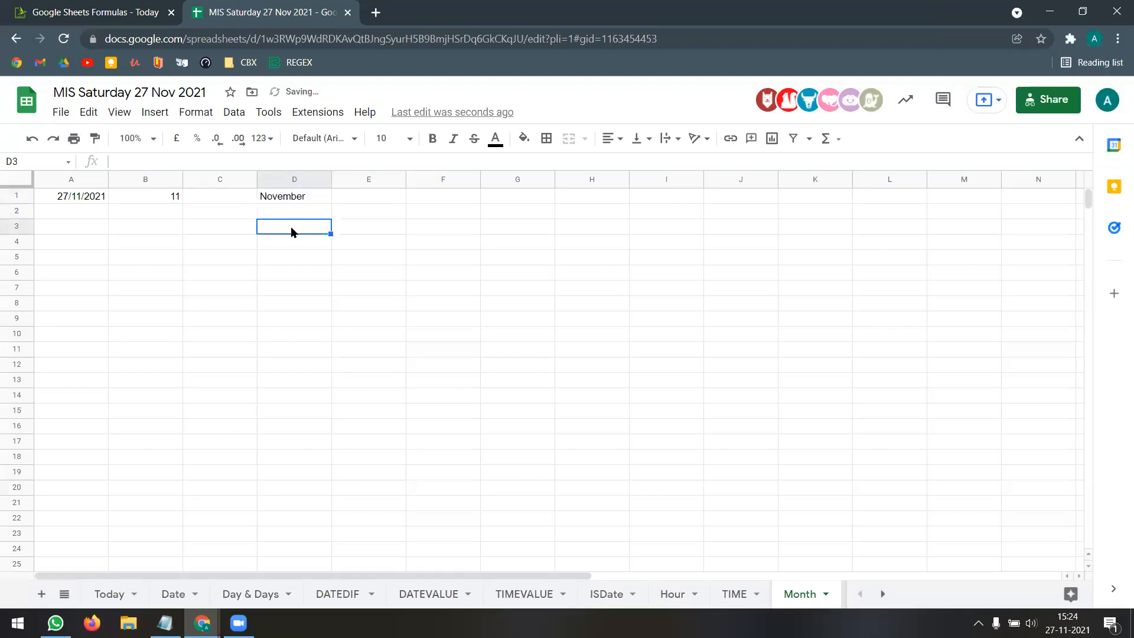
{"action": "left_click", "coordinate": [387, 214]}
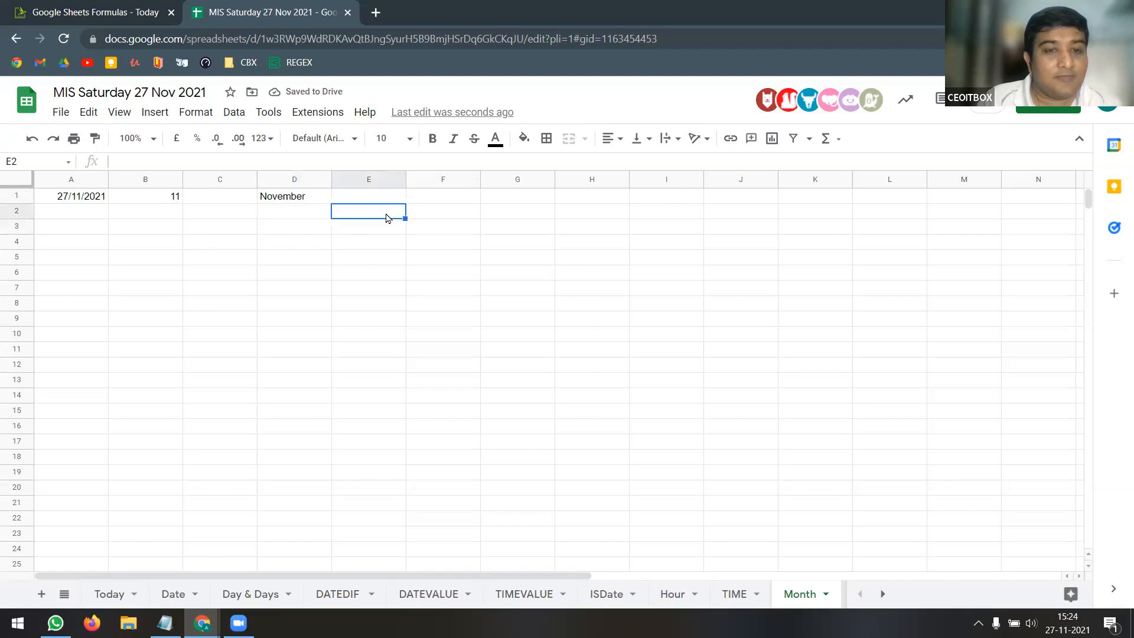
Compare the date in A1, the MONTH formula in B1 and the month name in D1
{"action": "left_click", "coordinate": [103, 201]}
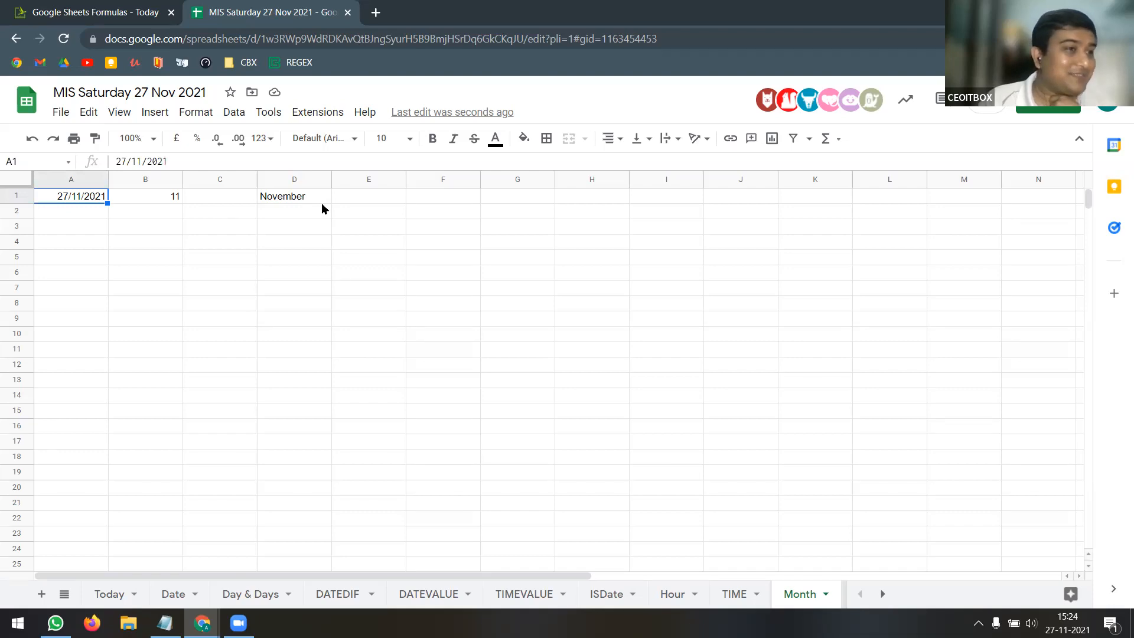
{"action": "left_click", "coordinate": [155, 199]}
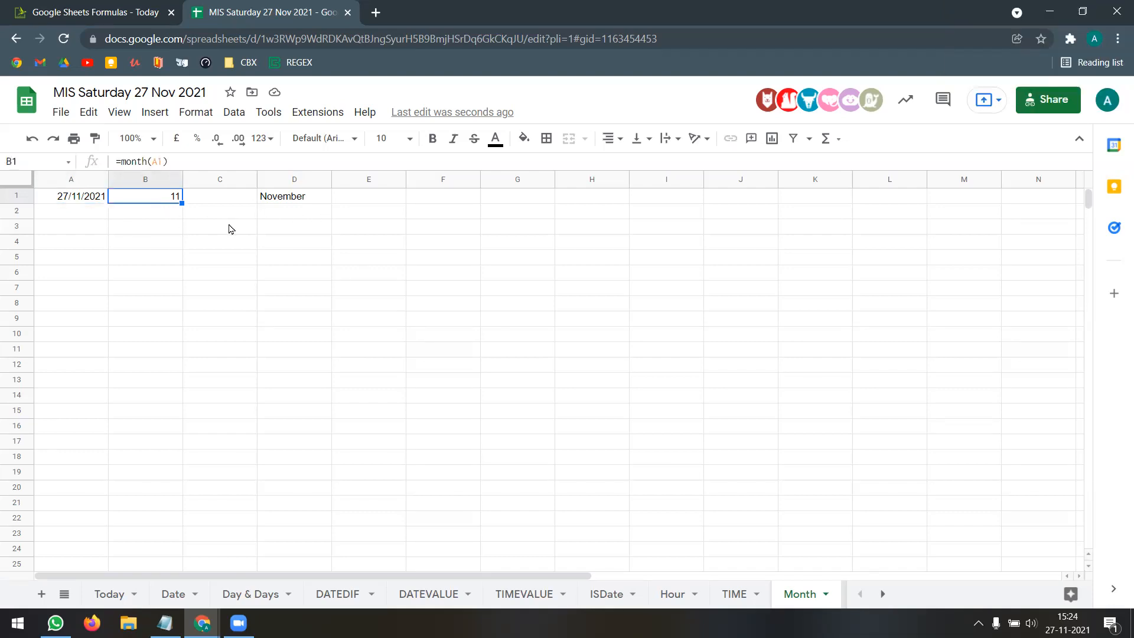
{"action": "left_click", "coordinate": [301, 197]}
{"action": "left_click", "coordinate": [164, 201]}
{"action": "left_click", "coordinate": [88, 200]}
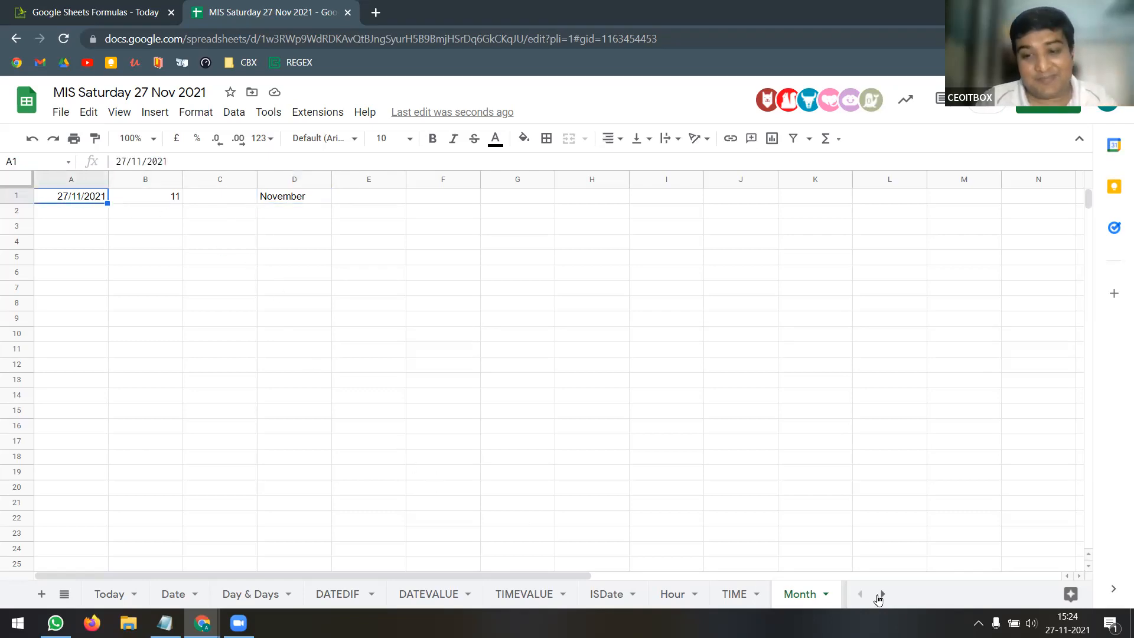
Open the WEEKDAY sheet and select the list of dates in A5:A19
{"action": "left_click", "coordinate": [882, 594]}
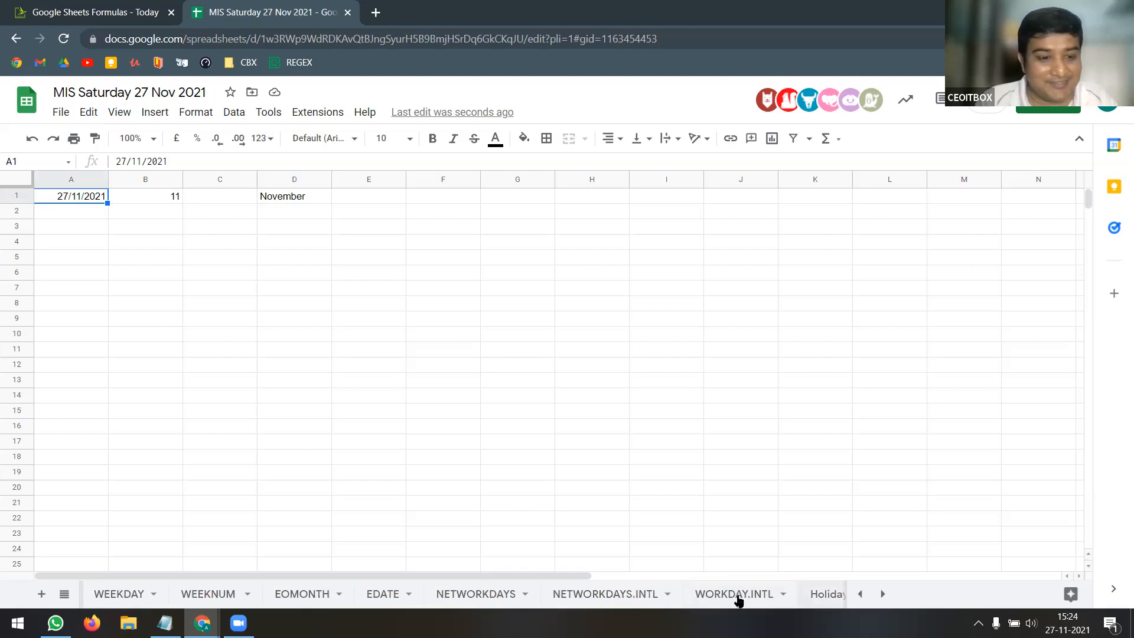
{"action": "left_click", "coordinate": [860, 594]}
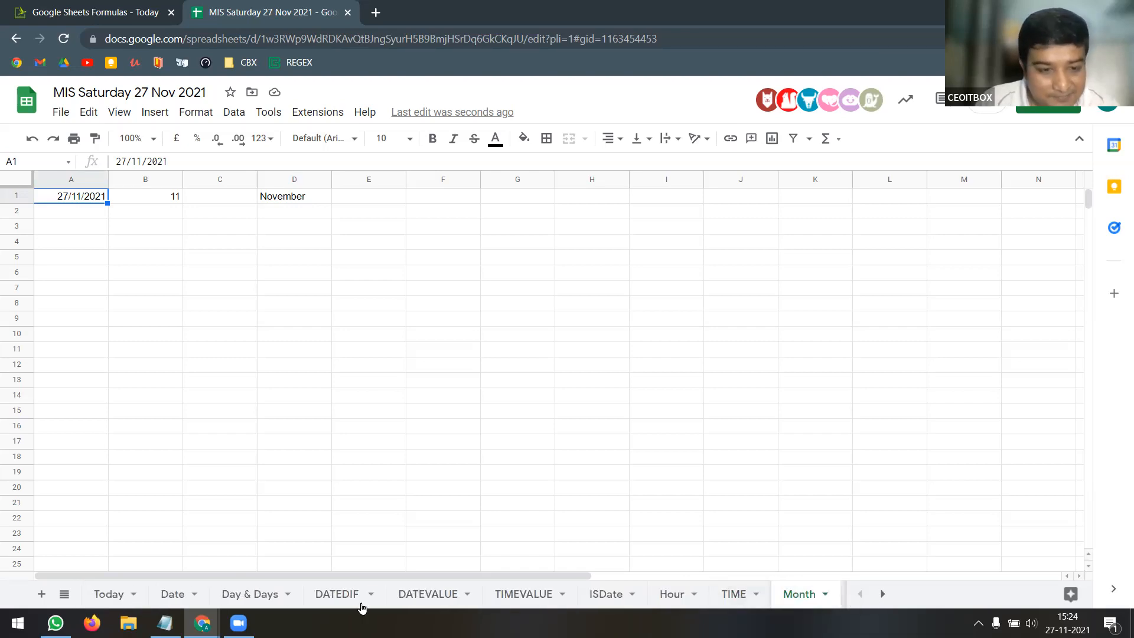
{"action": "left_click", "coordinate": [882, 595]}
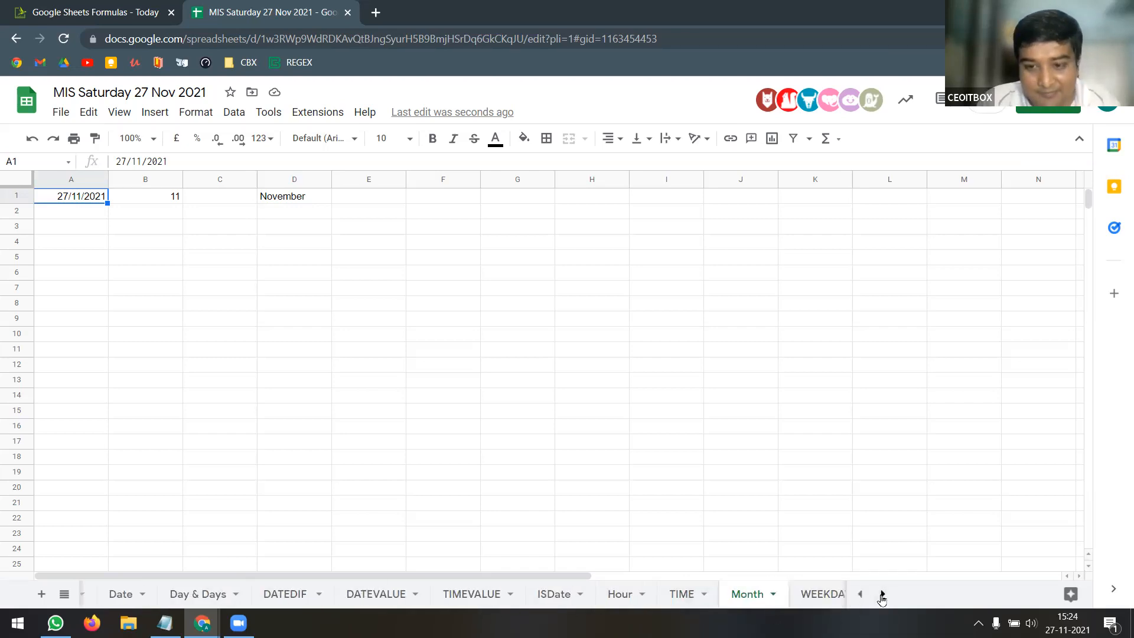
{"action": "left_click", "coordinate": [147, 592]}
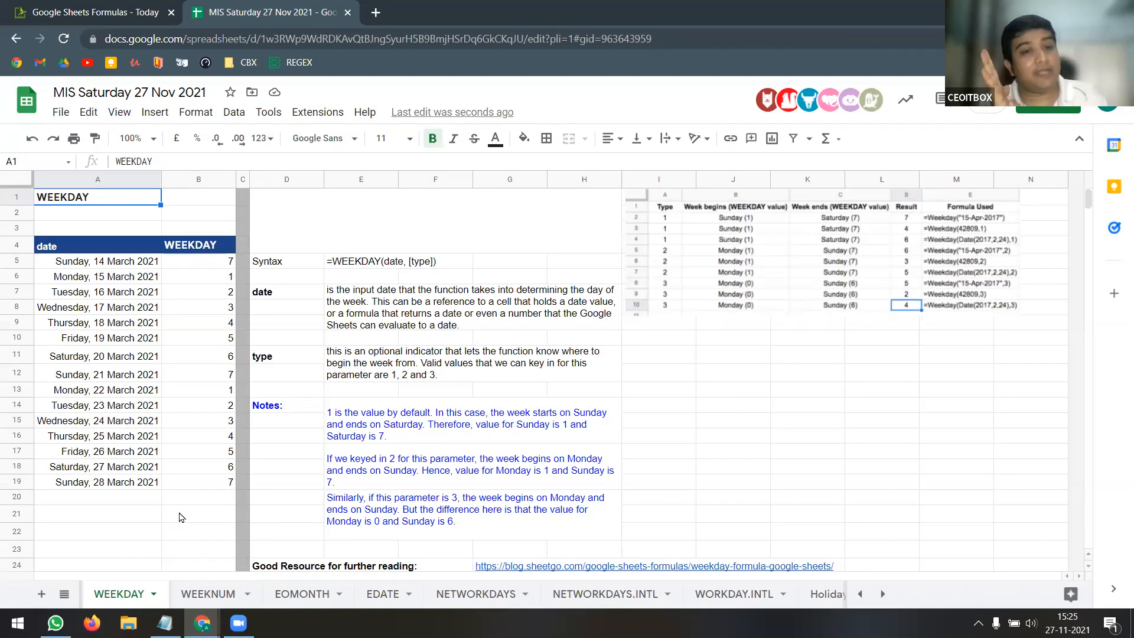
{"action": "left_click", "coordinate": [119, 267]}
{"action": "left_click_drag", "start_coordinate": [116, 305], "coordinate": [124, 488]}
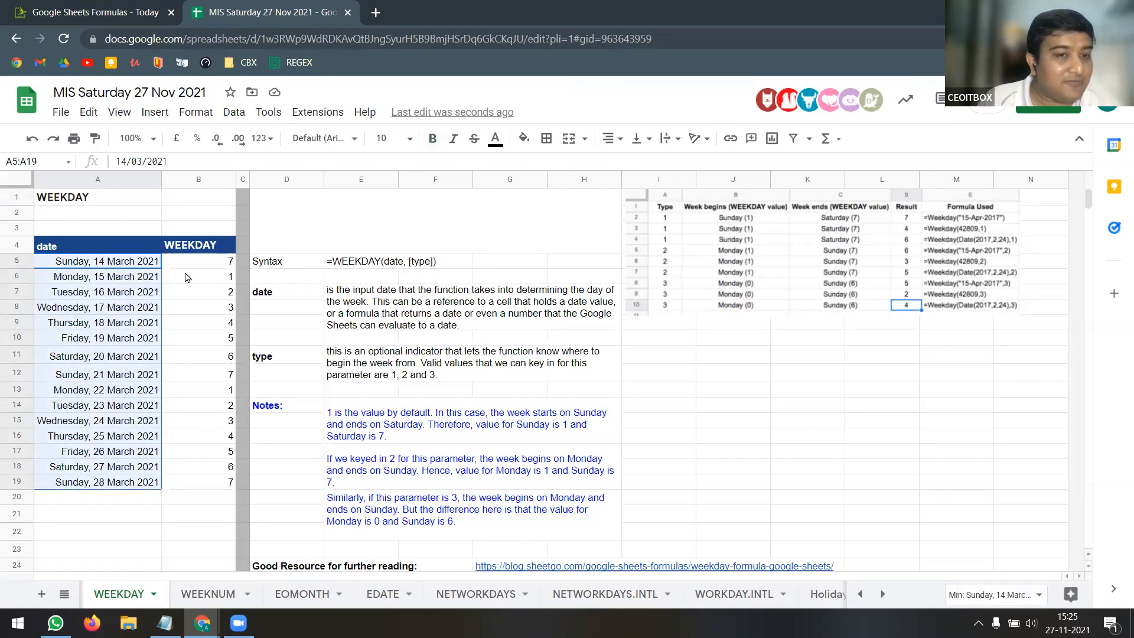
Change the formula in B5 to =WEEKDAY(A5), without the type argument, and fill it down to B19
{"action": "left_click", "coordinate": [197, 263]}
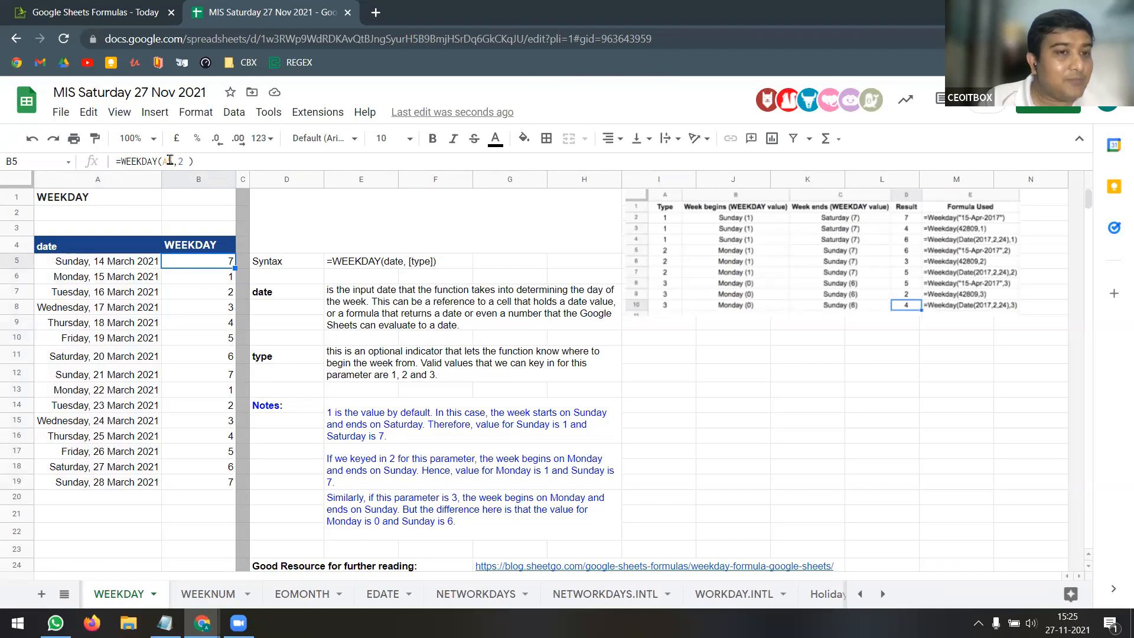
{"action": "left_click_drag", "start_coordinate": [176, 161], "coordinate": [232, 158]}
{"action": "key", "text": "BackSpace"}
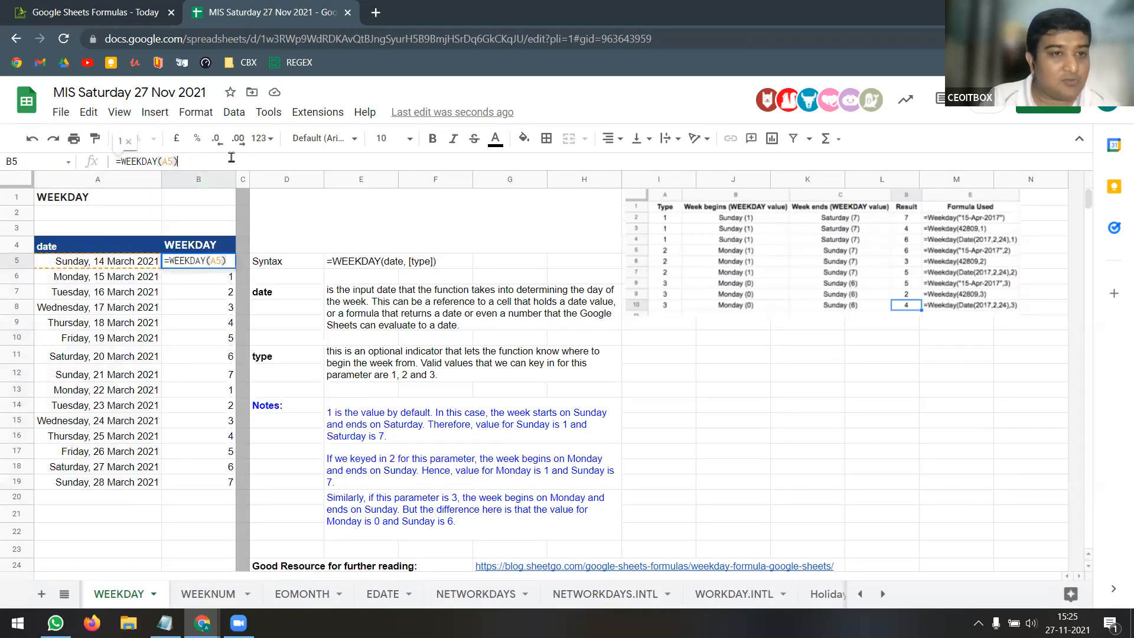
{"action": "key", "text": "Return"}
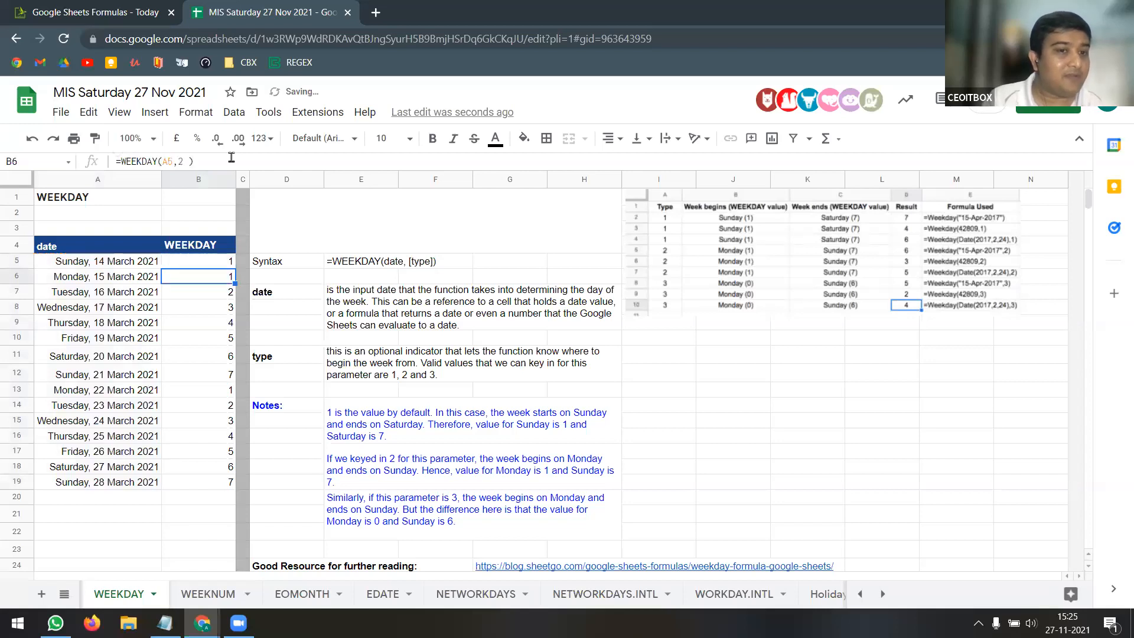
{"action": "key", "text": "Up"}
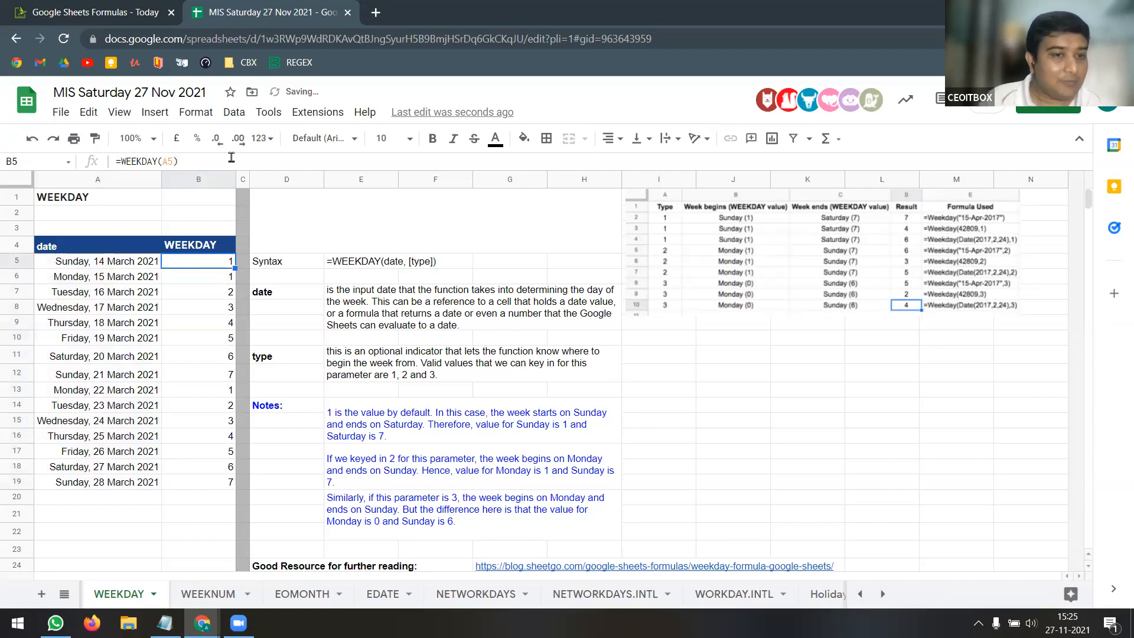
{"action": "key", "text": "ctrl+shift+Down"}
{"action": "key", "text": "ctrl+d"}
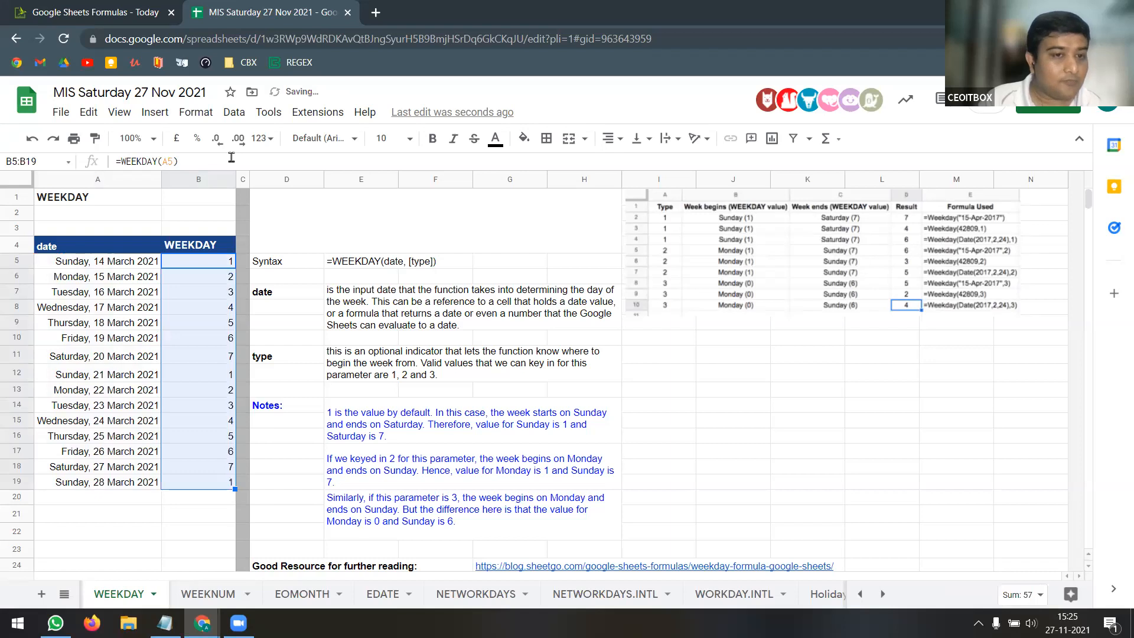
Examine the weekday numbers returned for the dates from Sunday to Saturday in B5 to B11
{"action": "left_click", "coordinate": [205, 266]}
{"action": "left_click", "coordinate": [205, 279]}
{"action": "left_click", "coordinate": [206, 296]}
{"action": "left_click", "coordinate": [206, 310]}
{"action": "left_click", "coordinate": [207, 324]}
{"action": "left_click", "coordinate": [207, 359]}
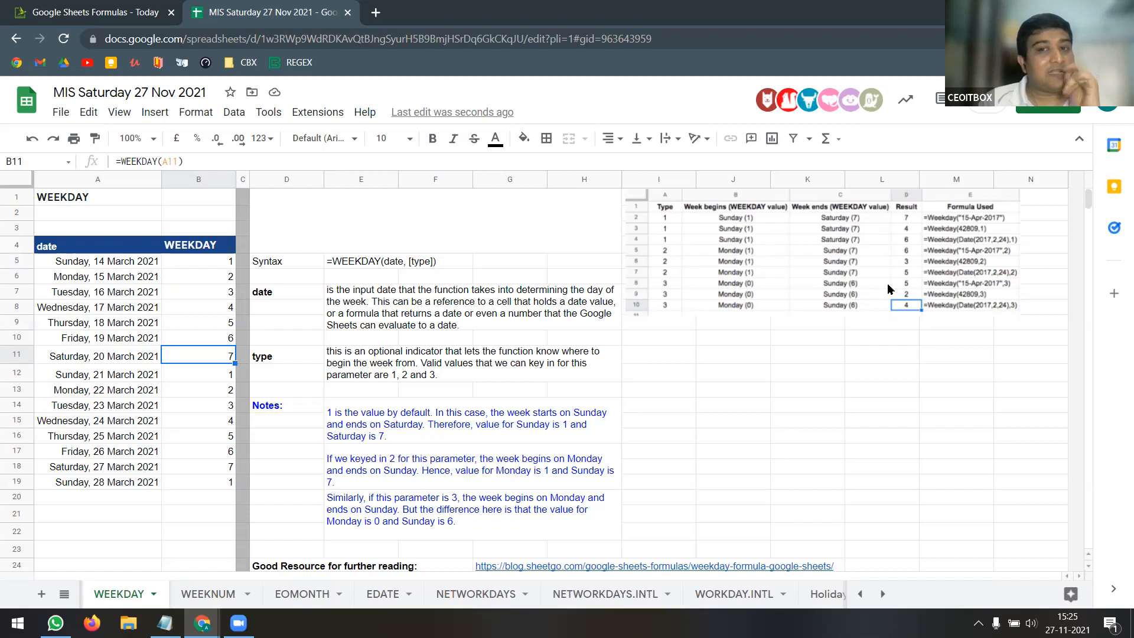
Examine the optional type argument of the WEEKDAY formula in B5
{"action": "left_click", "coordinate": [198, 263]}
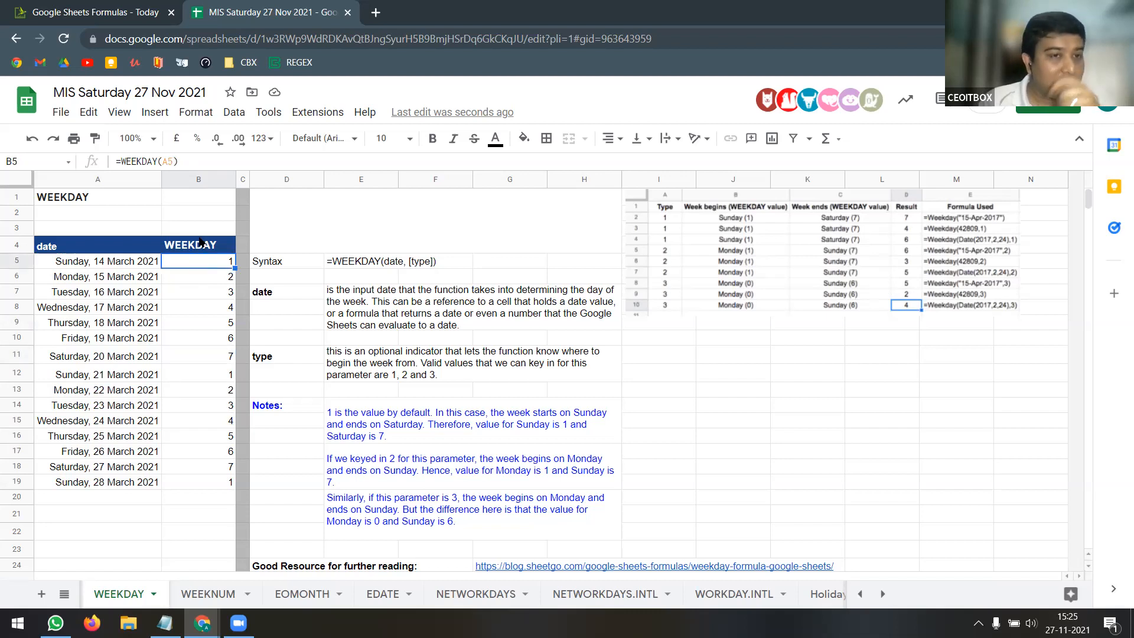
{"action": "left_click", "coordinate": [185, 159]}
{"action": "key", "text": "BackSpace"}
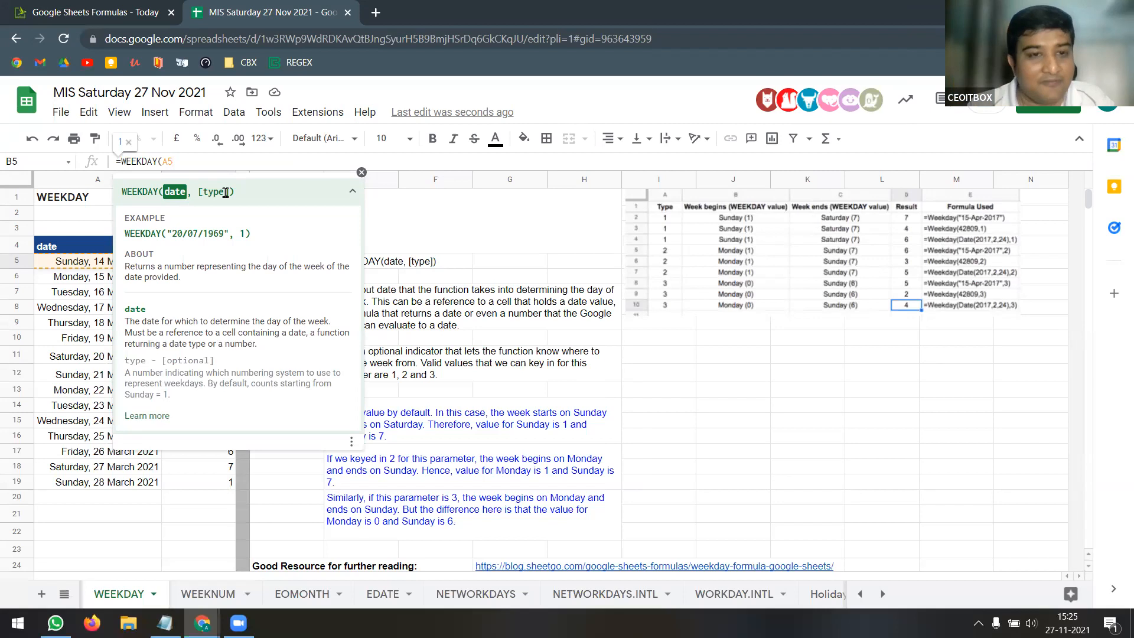
{"action": "type", "text": ","}
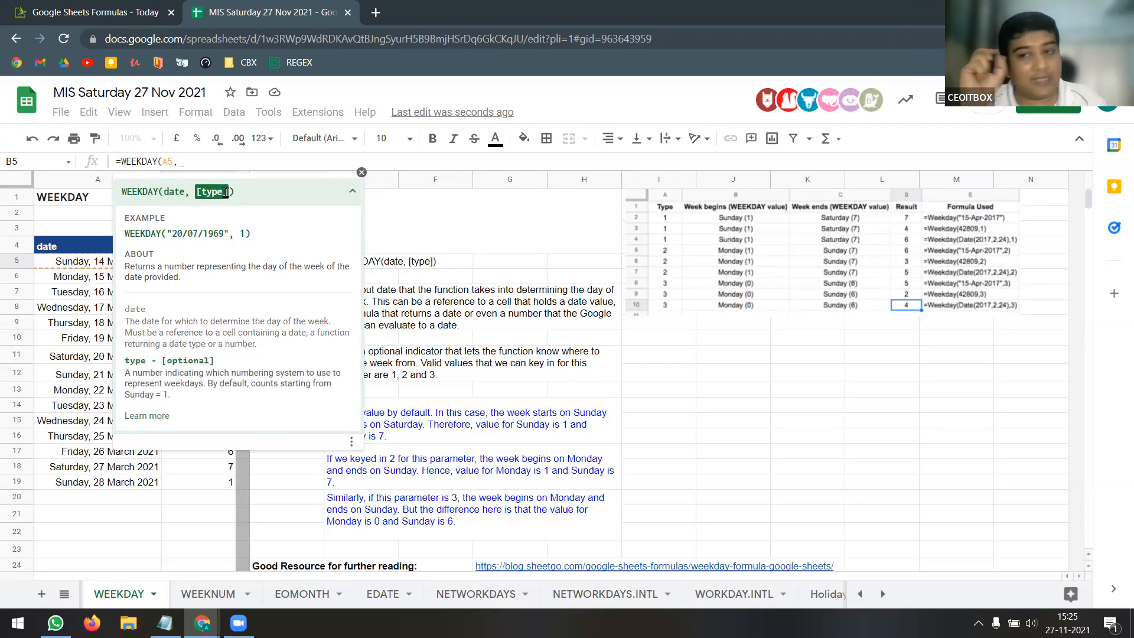
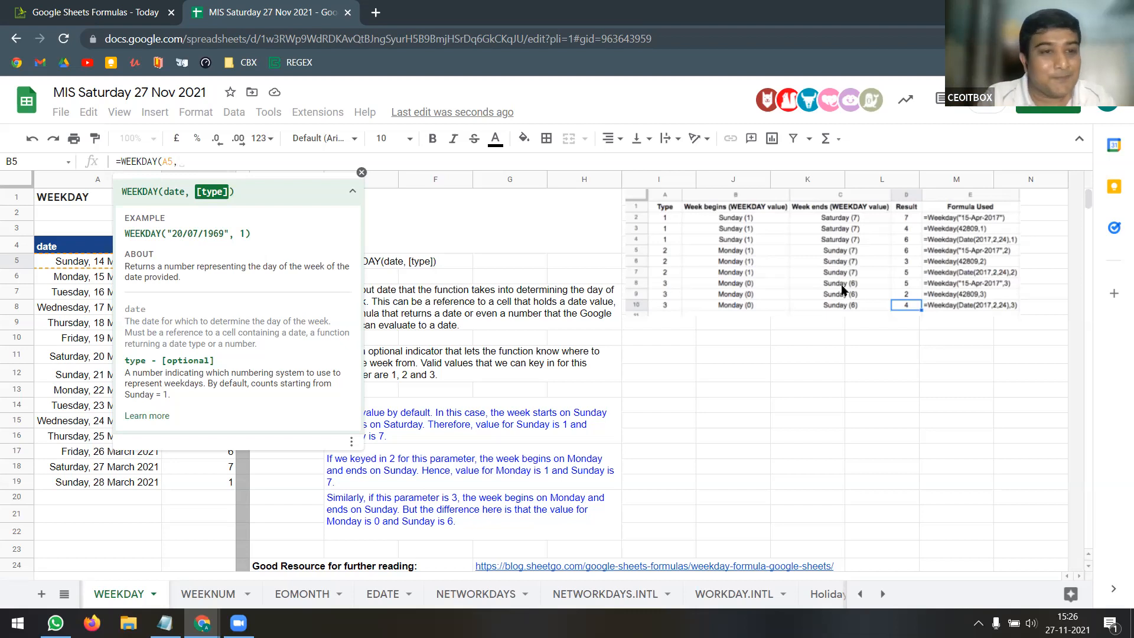
{"action": "key", "text": "BackSpace"}
{"action": "key", "text": "BackSpace"}
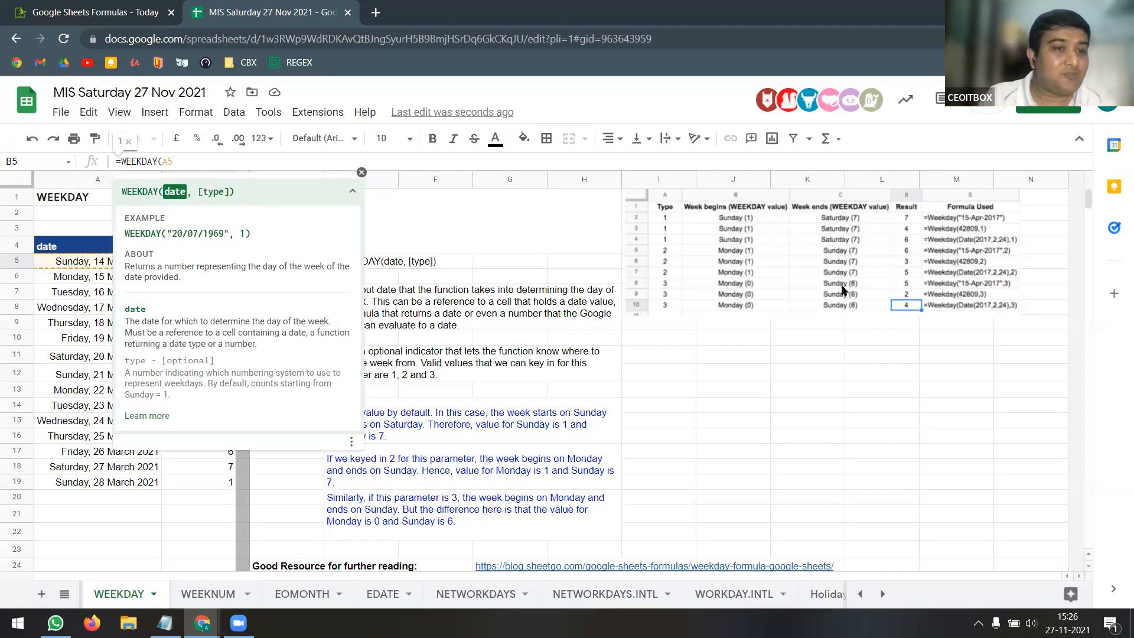
Complete the formula in B5 as =WEEKDAY(A5) and fill it down to B19
{"action": "type", "text": ")"}
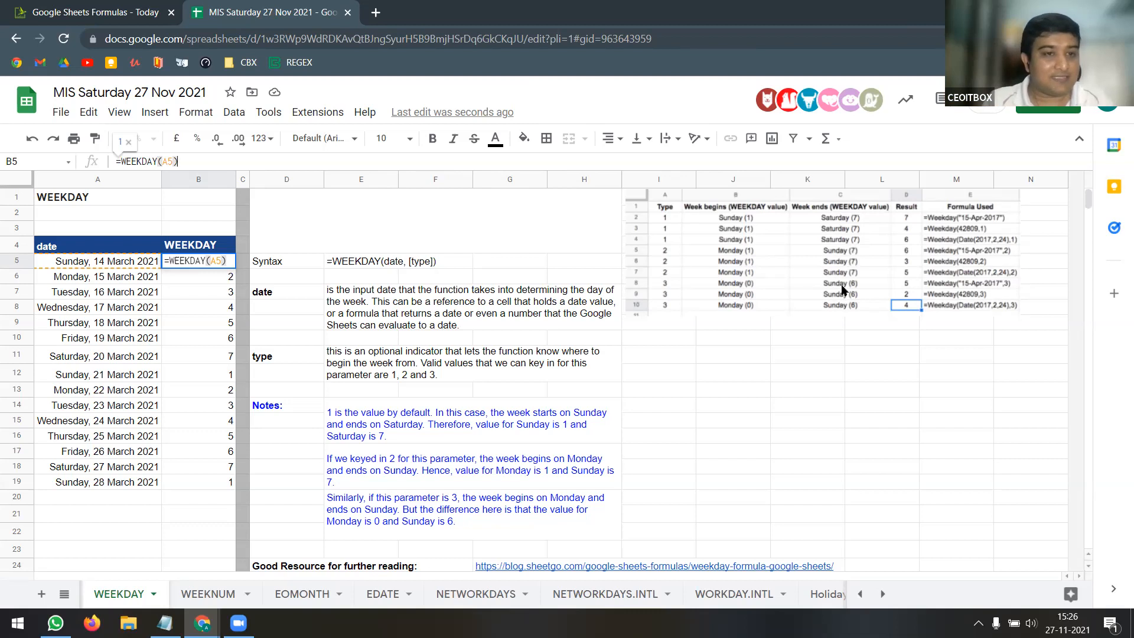
{"action": "key", "text": "Return"}
{"action": "key", "text": "Up"}
{"action": "key", "text": "ctrl+shift+Down"}
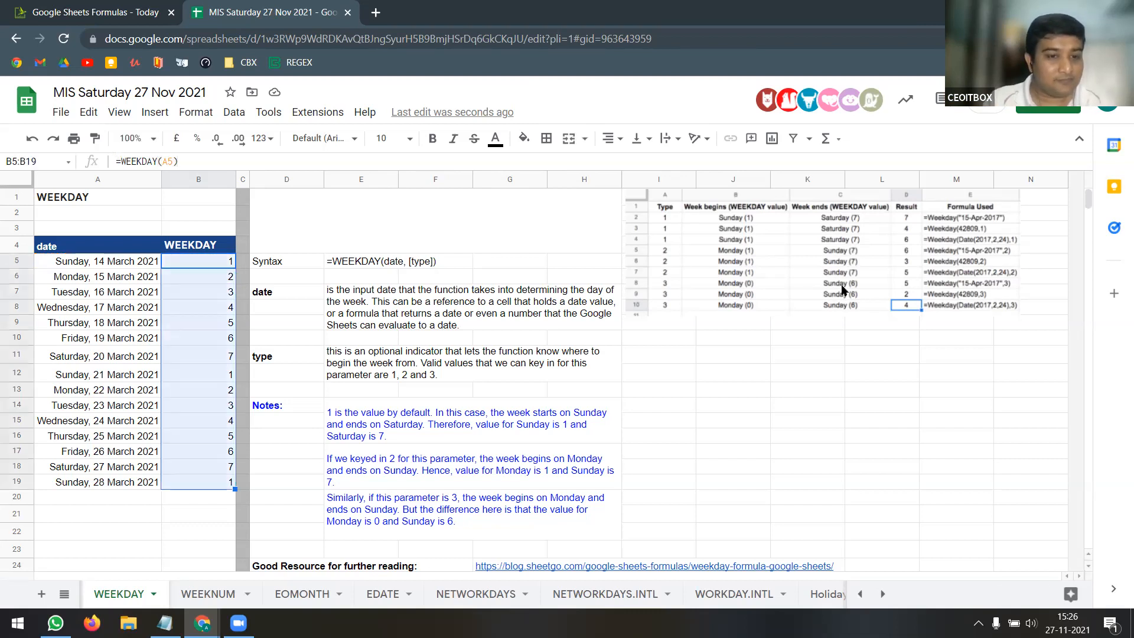
{"action": "key", "text": "ctrl+d"}
{"action": "key", "text": "Down"}
{"action": "key", "text": "Up"}
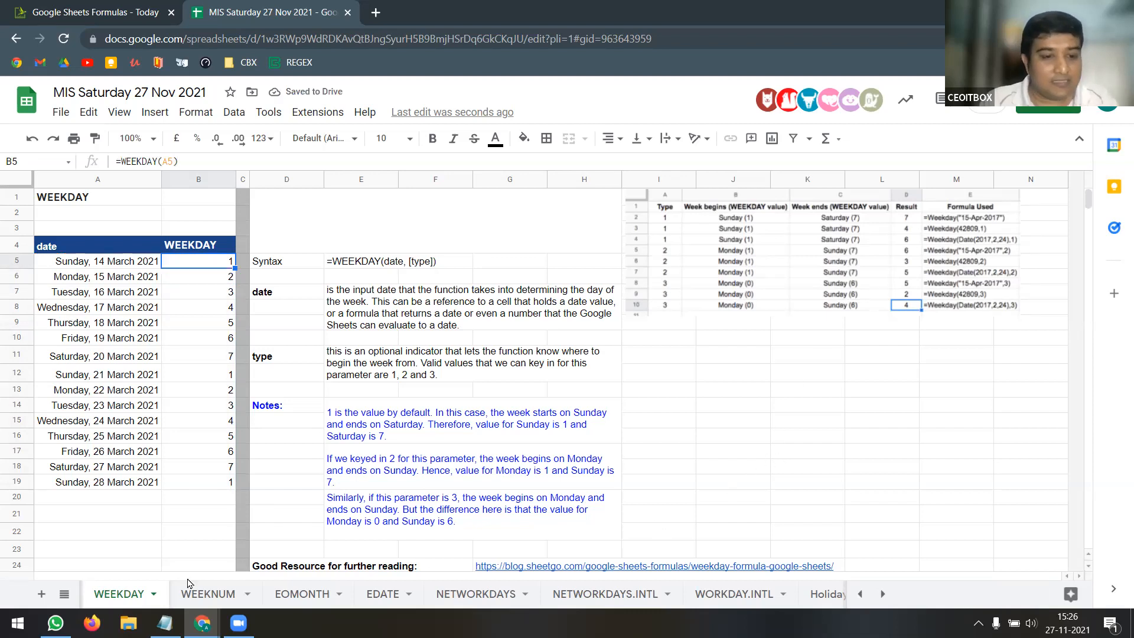
On the WEEKNUM sheet, change the formula in B5 to =WEEKNUM(A5), without the type argument, and fill it down to B20
{"action": "left_click", "coordinate": [213, 594]}
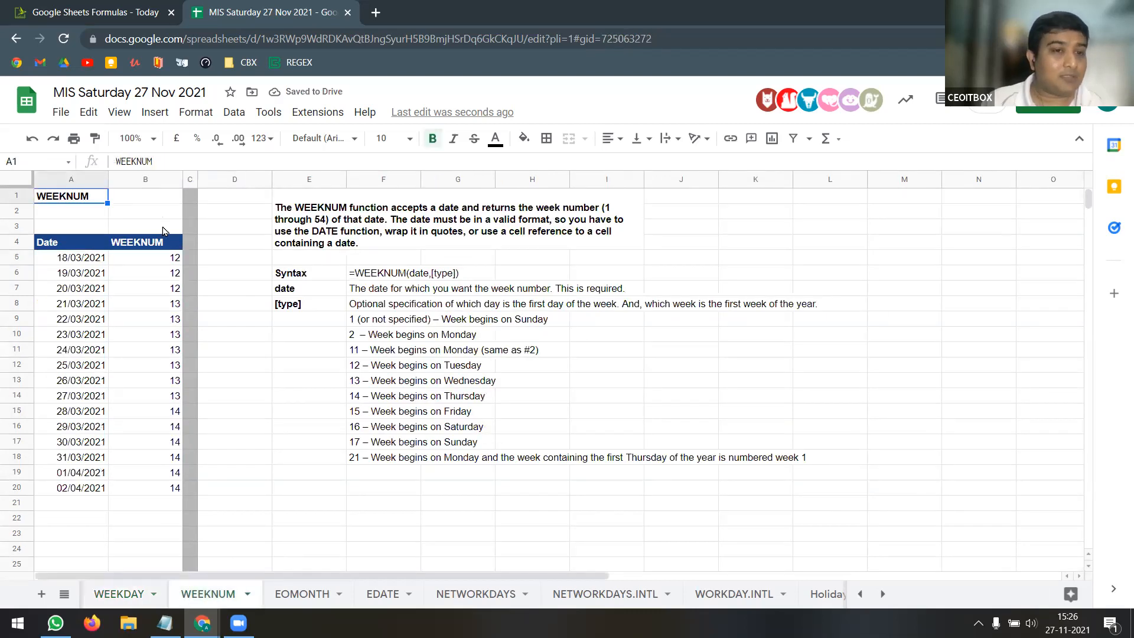
{"action": "left_click", "coordinate": [164, 262]}
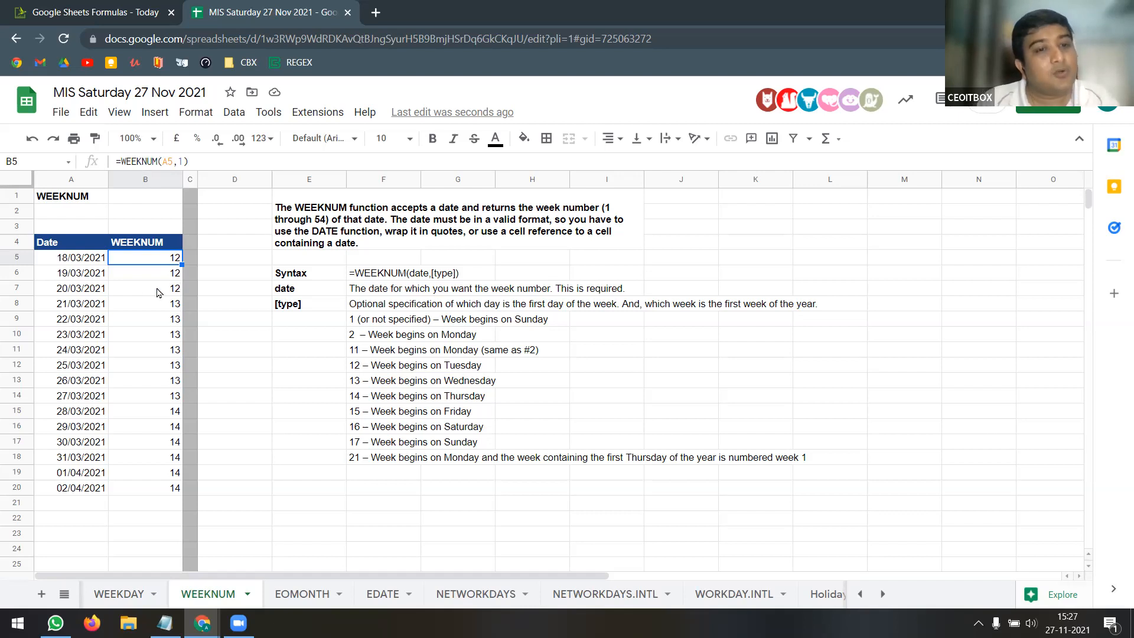
{"action": "left_click", "coordinate": [177, 160]}
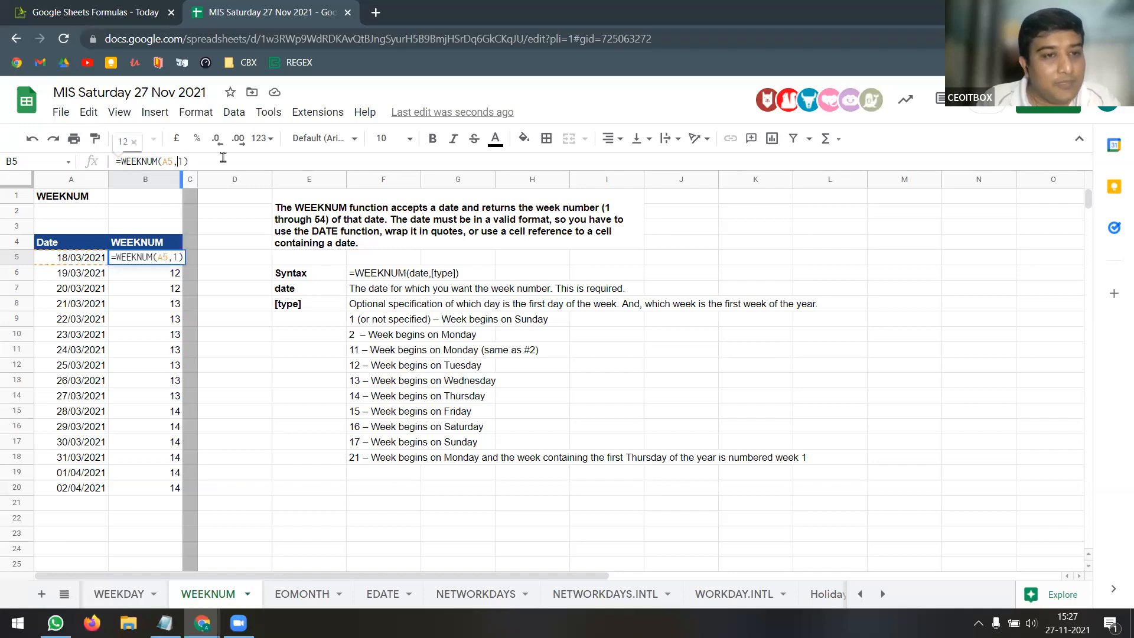
{"action": "left_click_drag", "start_coordinate": [178, 161], "coordinate": [226, 157]}
{"action": "key", "text": "BackSpace"}
{"action": "key", "text": "BackSpace"}
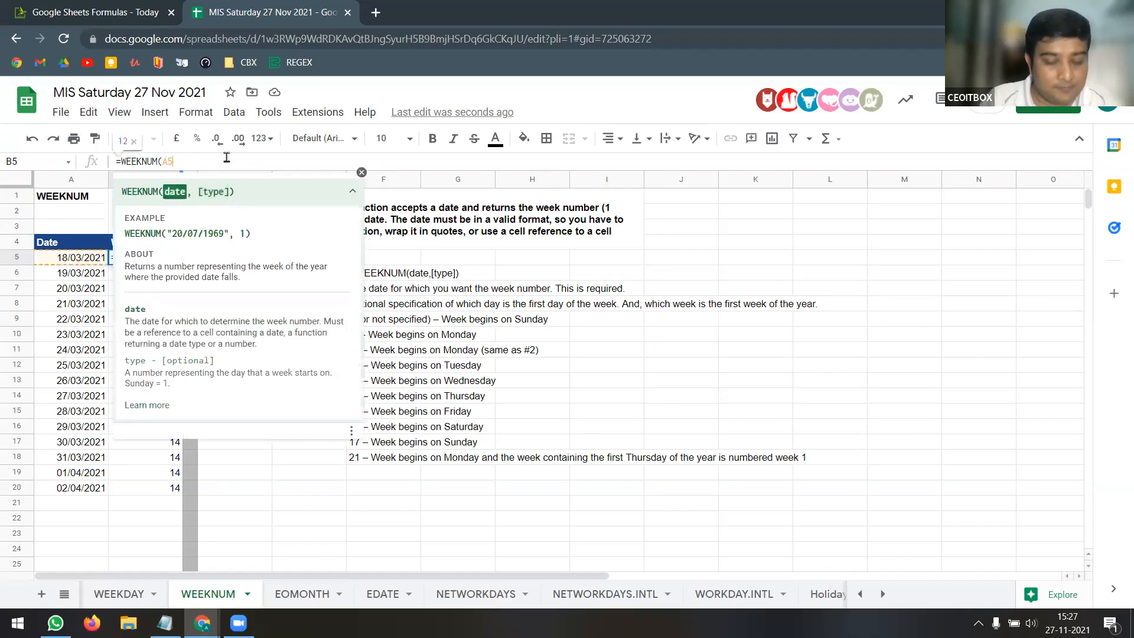
{"action": "type", "text": ")"}
{"action": "key", "text": "Return"}
{"action": "key", "text": "Up"}
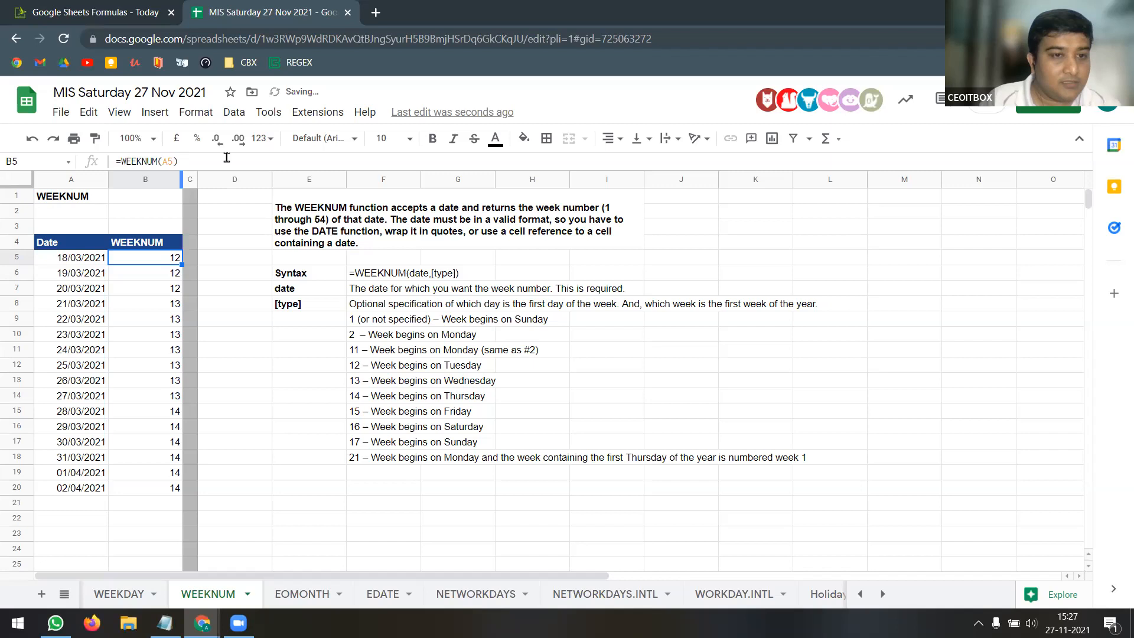
{"action": "key", "text": "ctrl+shift+Down"}
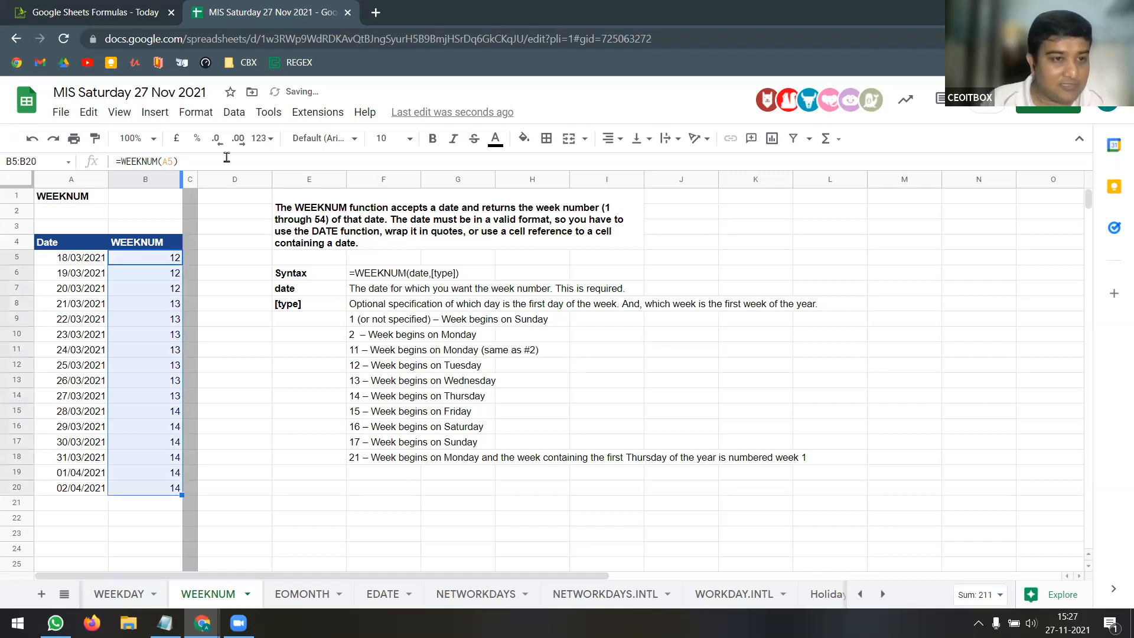
{"action": "left_click", "coordinate": [84, 261]}
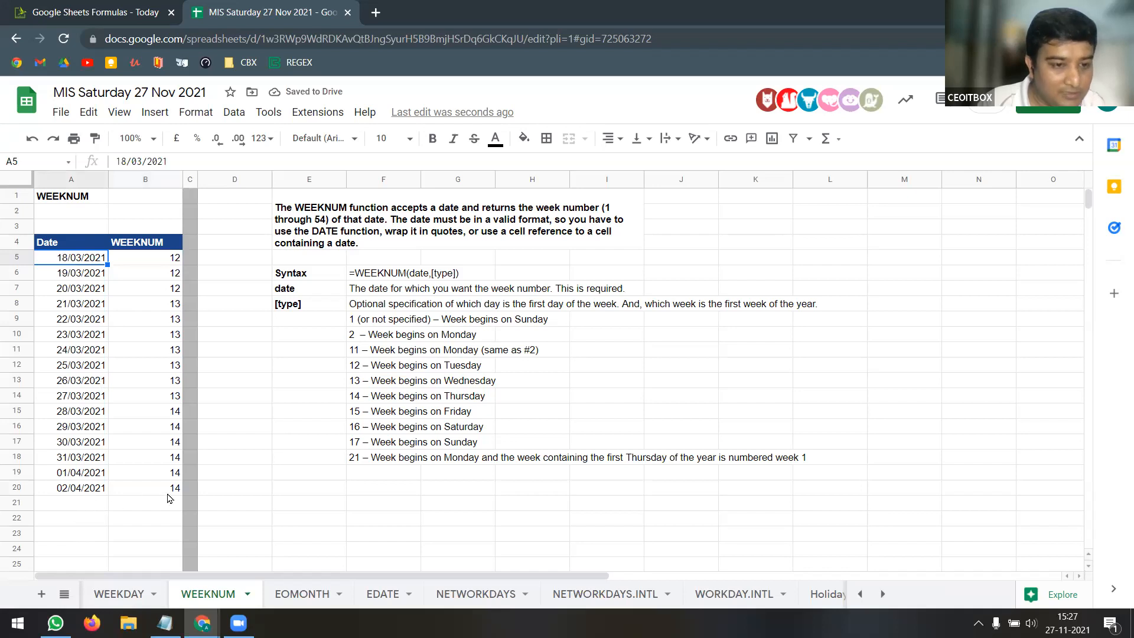
Enter the date 01/01/2021 in A21, below the list of dates, using the date picker
{"action": "left_click", "coordinate": [93, 505]}
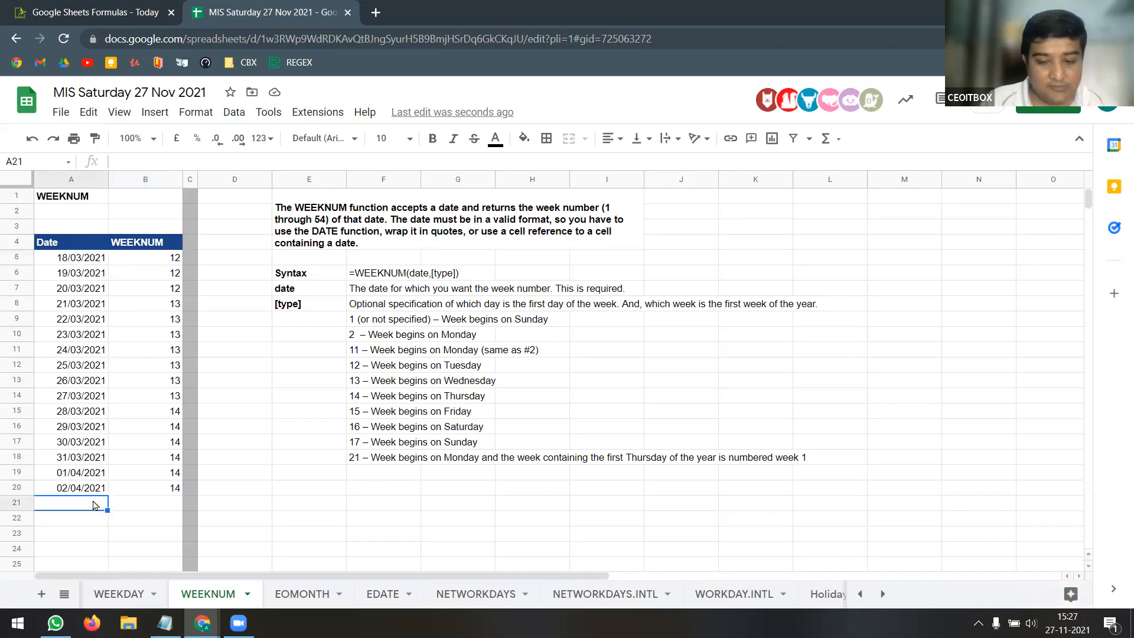
{"action": "key", "text": "ctrl+semicolon"}
{"action": "double_click", "coordinate": [93, 505]}
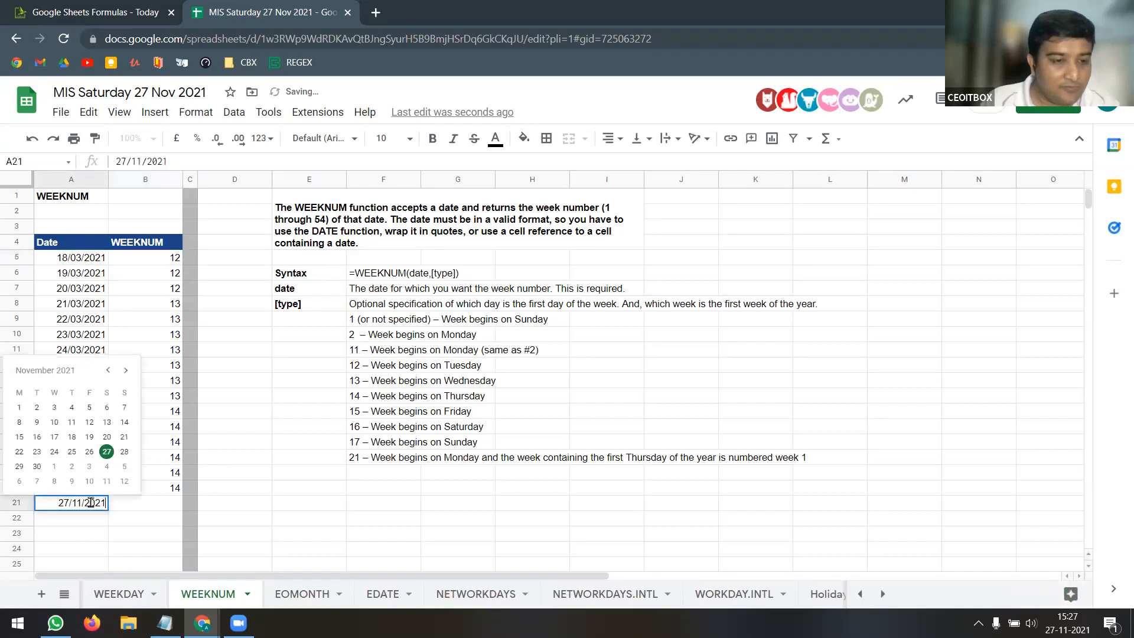
{"action": "left_click", "coordinate": [108, 370]}
{"action": "left_click", "coordinate": [108, 370]}
{"action": "left_click", "coordinate": [108, 370]}
{"action": "left_click", "coordinate": [108, 370]}
{"action": "left_click", "coordinate": [108, 371]}
{"action": "left_click", "coordinate": [108, 370]}
{"action": "left_click", "coordinate": [109, 371]}
{"action": "left_click", "coordinate": [108, 371]}
{"action": "left_click", "coordinate": [108, 370]}
{"action": "left_click", "coordinate": [108, 370]}
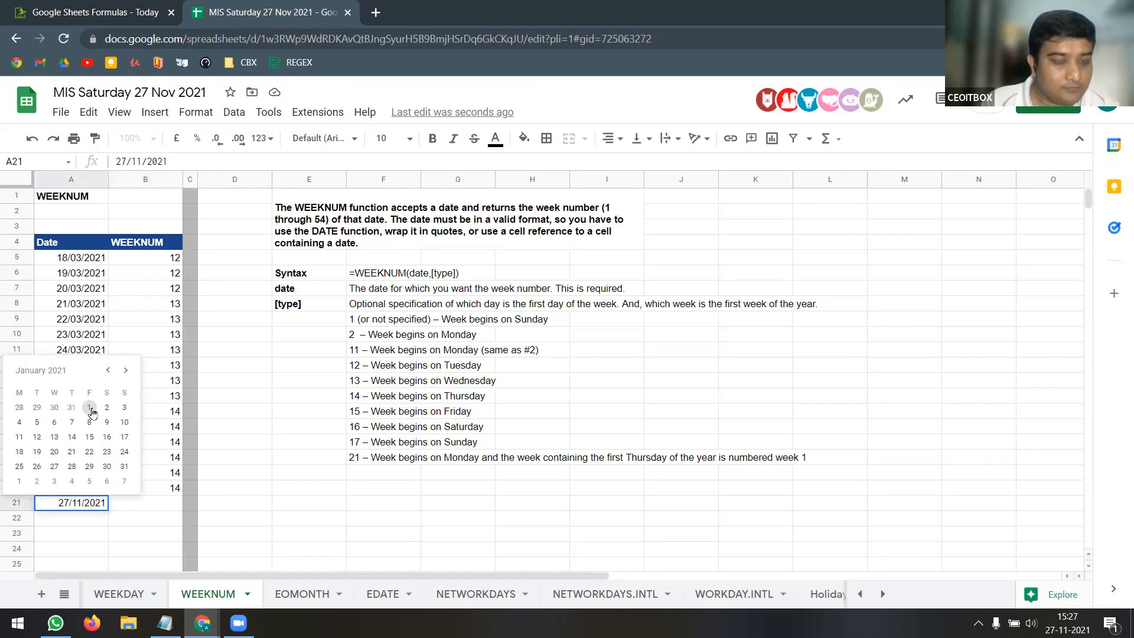
{"action": "left_click", "coordinate": [90, 407]}
Extend the WEEKNUM formula from B20 into B21 for the new date
{"action": "left_click", "coordinate": [167, 495]}
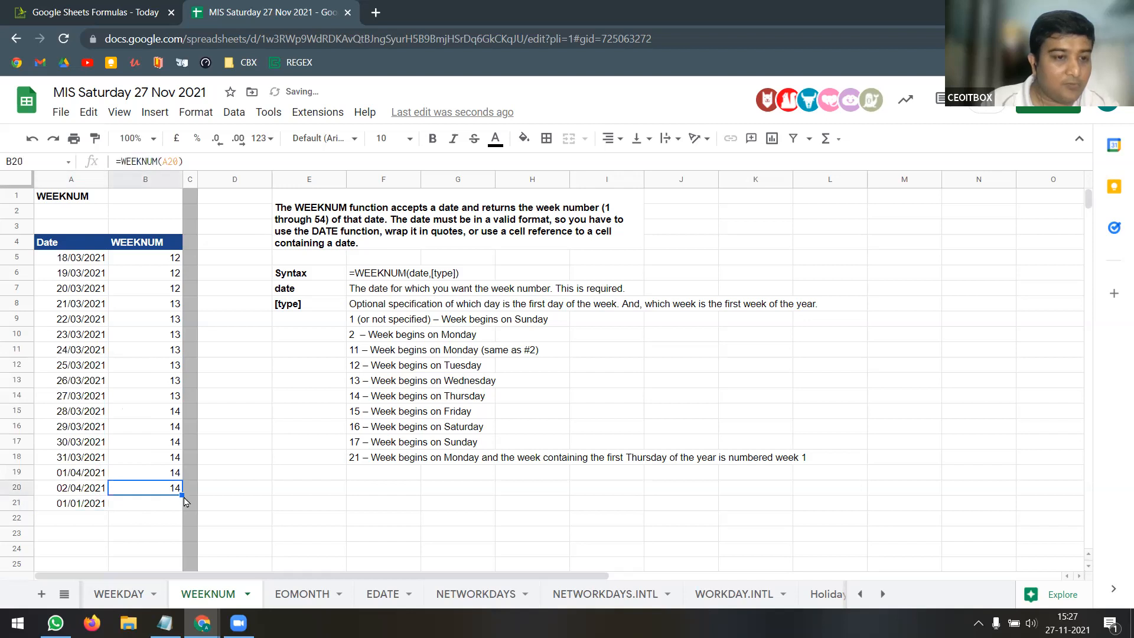
{"action": "left_click_drag", "start_coordinate": [182, 495], "coordinate": [180, 509]}
{"action": "left_click", "coordinate": [161, 510]}
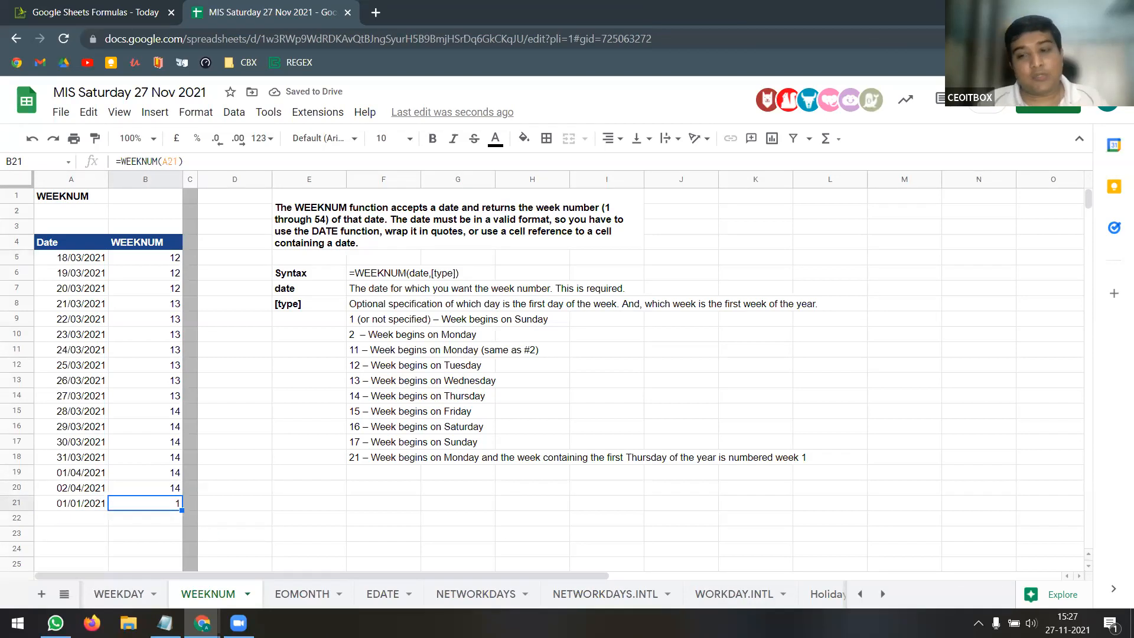
View the January 2021 calendar for the date in A21 without changing the date
{"action": "left_click", "coordinate": [83, 502]}
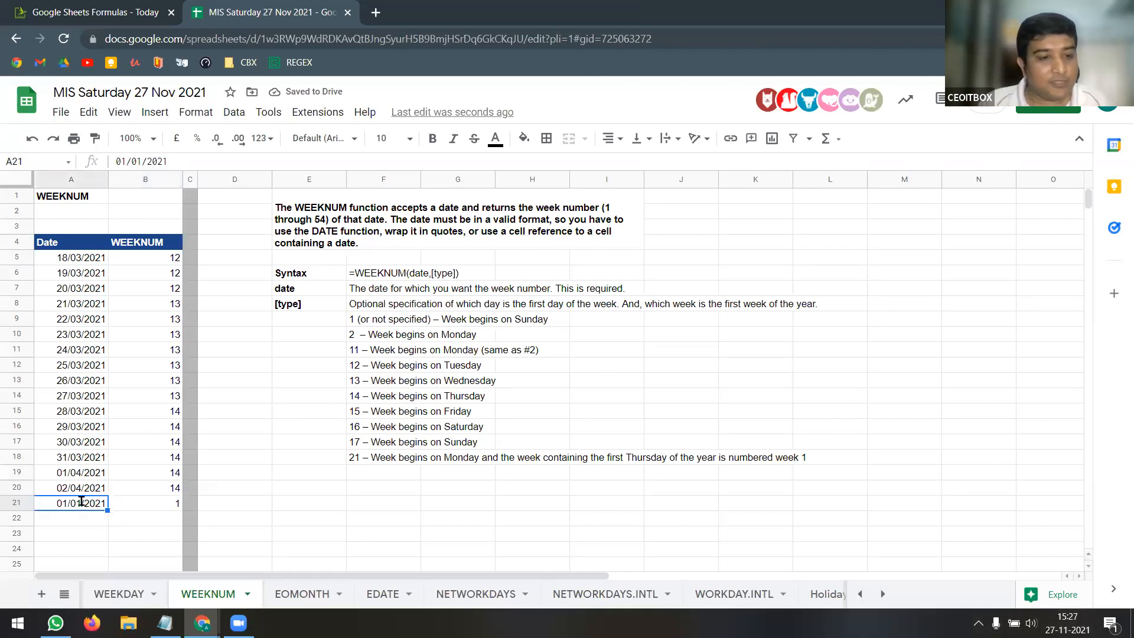
{"action": "double_click", "coordinate": [83, 503]}
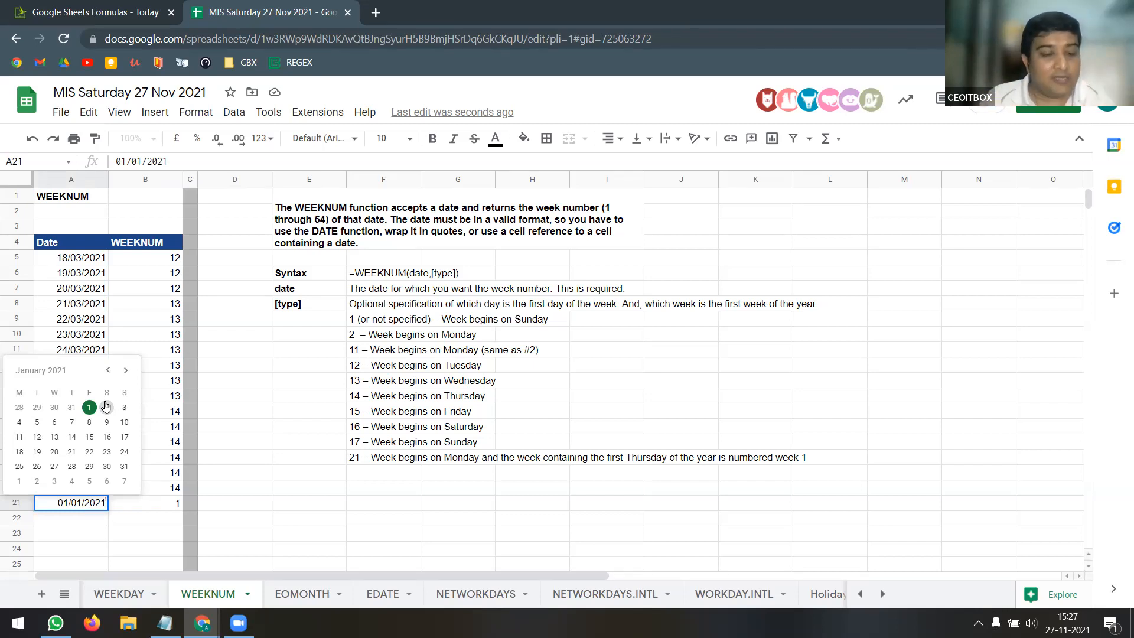
{"action": "key", "text": "Escape"}
Examine WEEKNUM's optional type argument in the B5 formula and the notes on types 1 and 2 in F9 and F10
{"action": "left_click", "coordinate": [172, 260]}
{"action": "left_click", "coordinate": [187, 160]}
{"action": "key", "text": "BackSpace"}
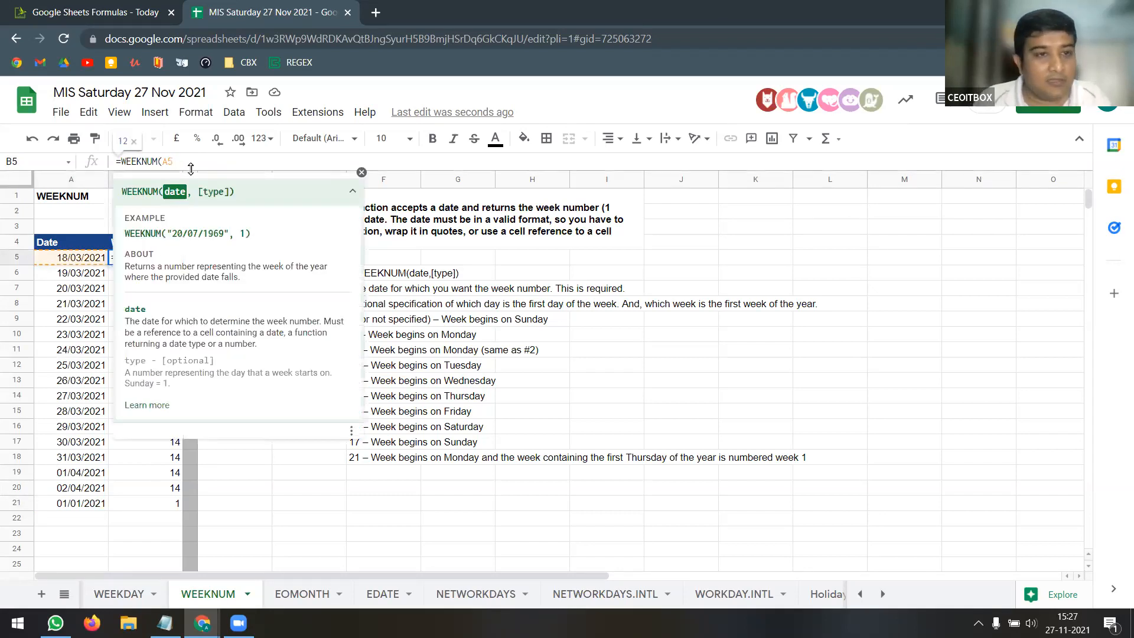
{"action": "type", "text": ","}
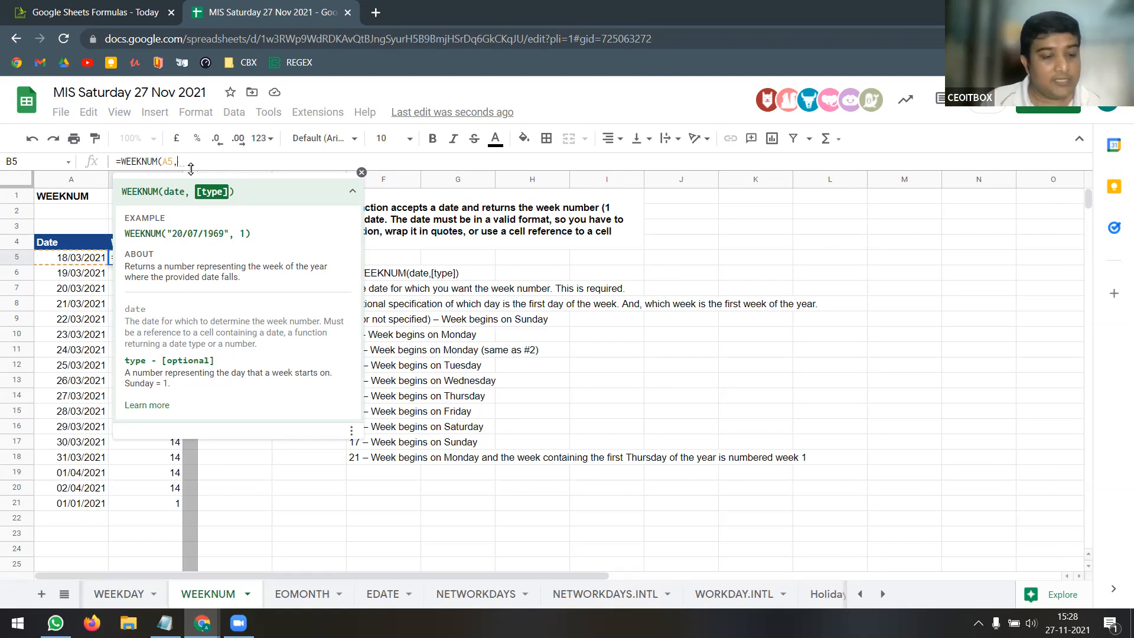
{"action": "key", "text": "Escape"}
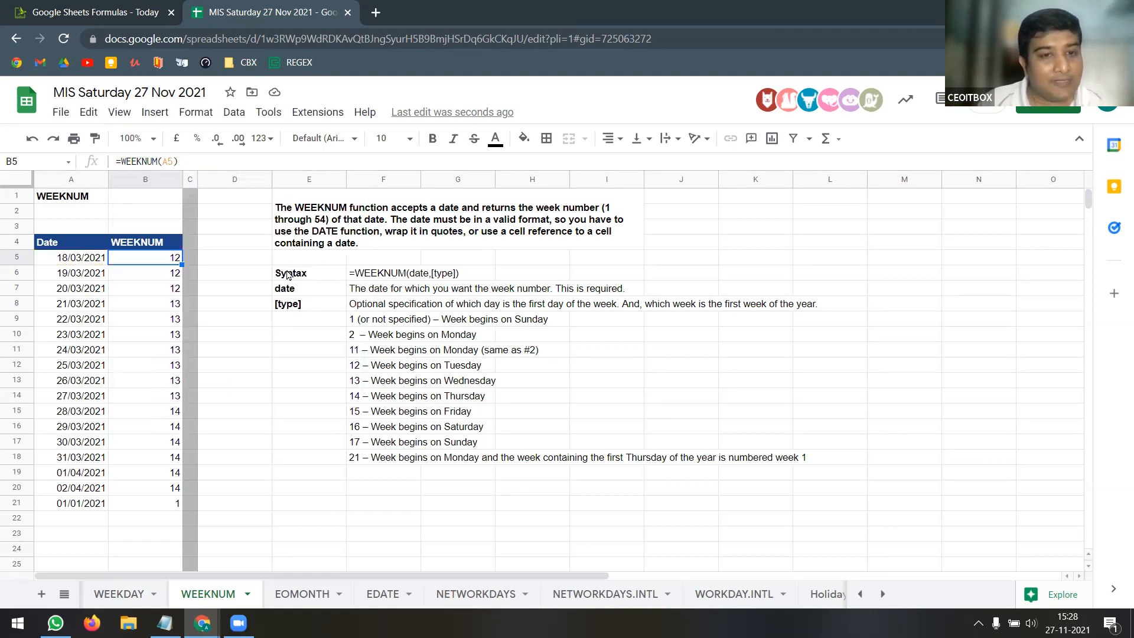
{"action": "left_click", "coordinate": [392, 324]}
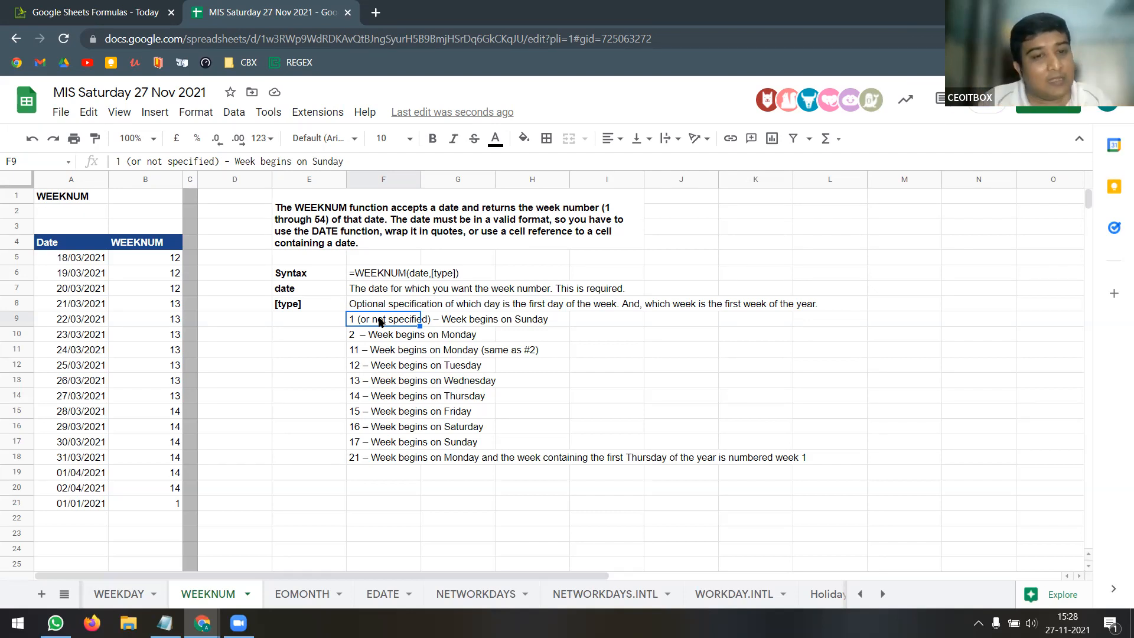
{"action": "left_click", "coordinate": [373, 341]}
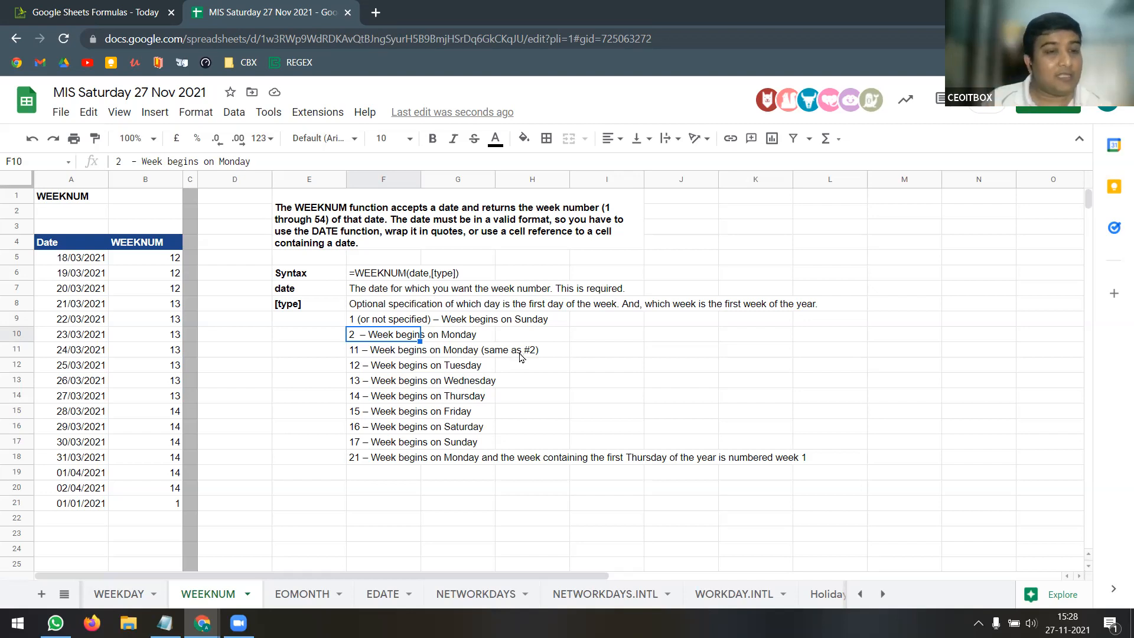
Change the formula in B21 to =WEEKNUM(A21,2) so that weeks begin on Monday
{"action": "left_click", "coordinate": [165, 510]}
{"action": "double_click", "coordinate": [170, 506]}
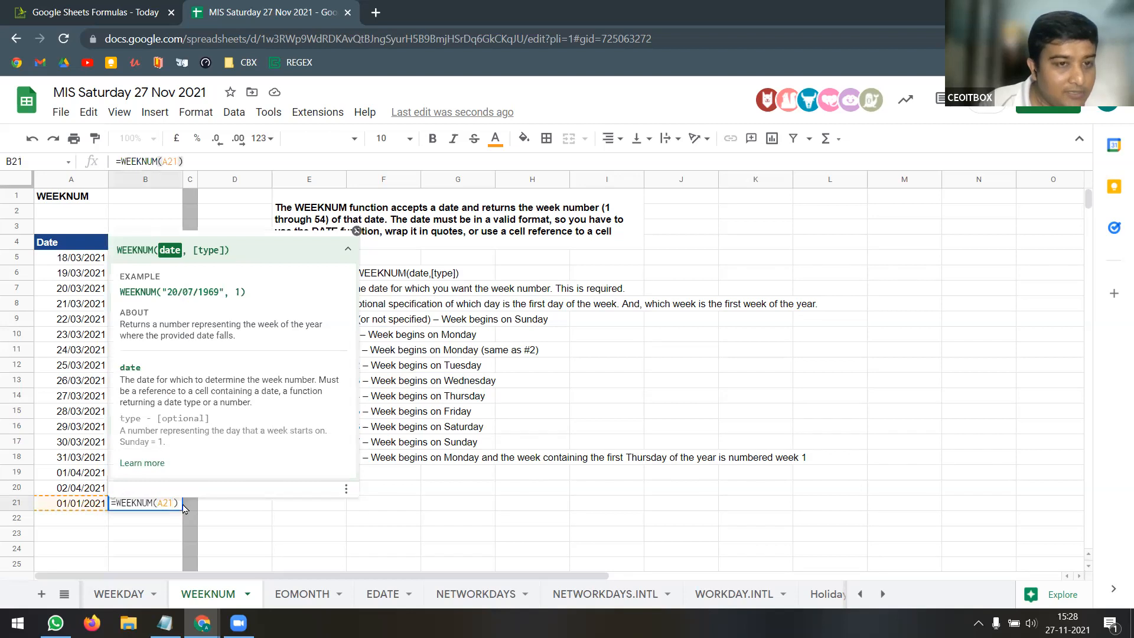
{"action": "type", "text": ",2"}
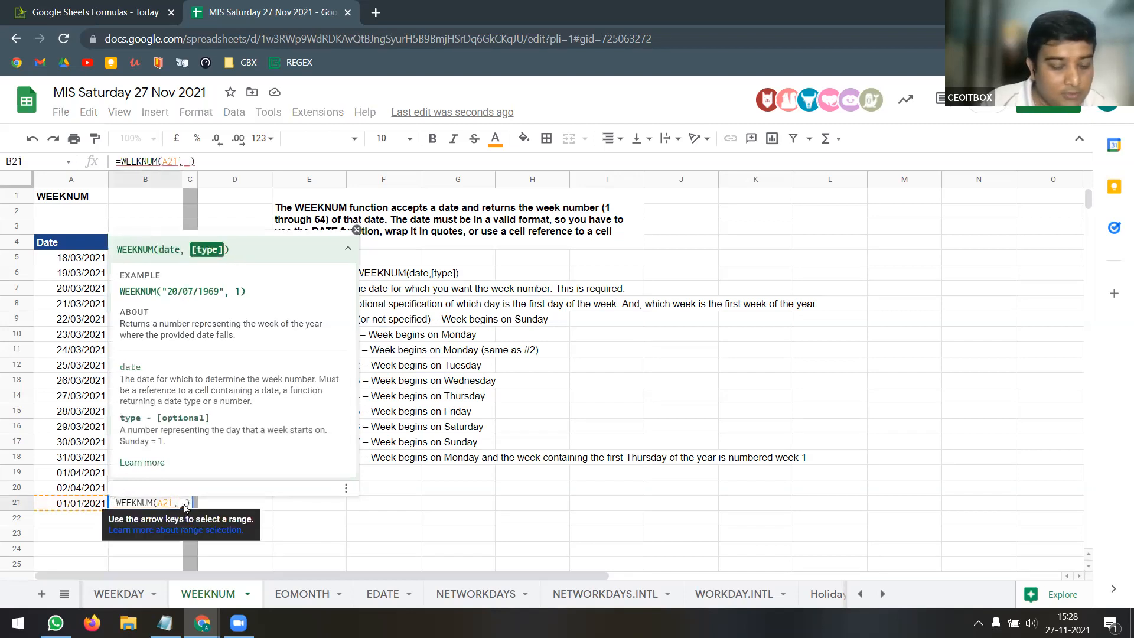
{"action": "key", "text": "Return"}
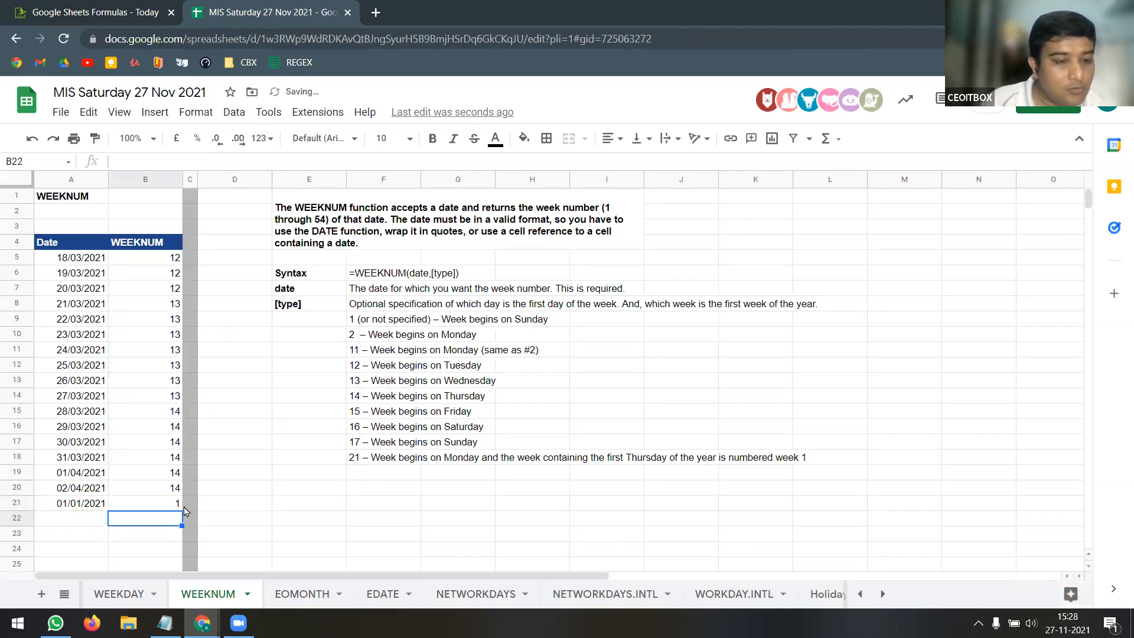
{"action": "left_click", "coordinate": [158, 497]}
{"action": "double_click", "coordinate": [147, 504]}
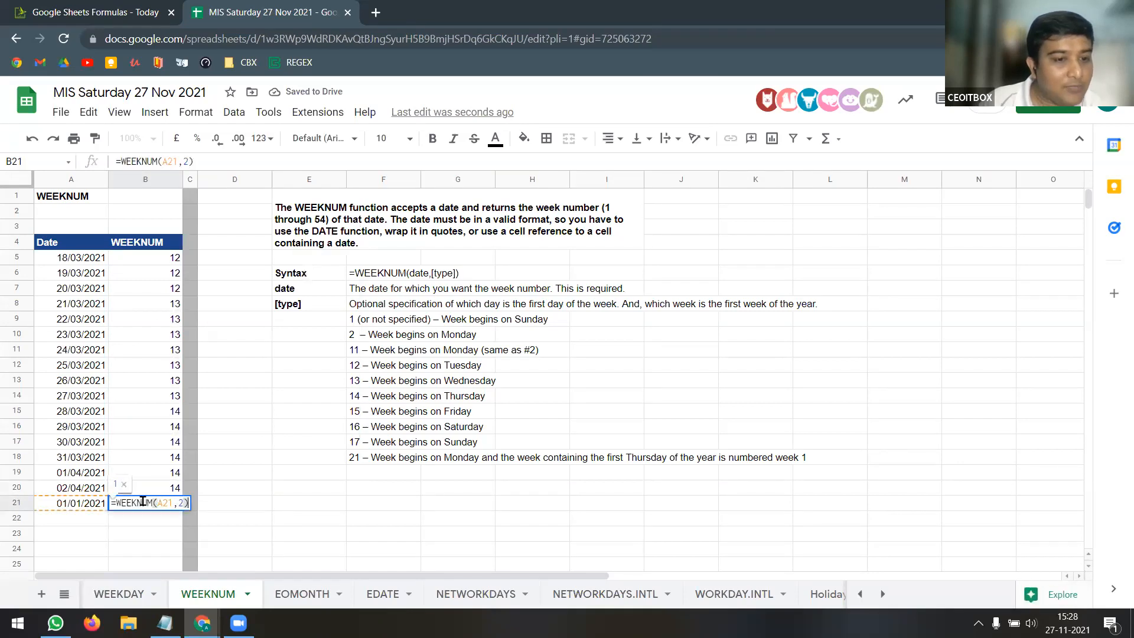
Check in the date picker of A21 on which weekday 01/01/2021 falls
{"action": "left_click", "coordinate": [74, 504]}
{"action": "double_click", "coordinate": [75, 504]}
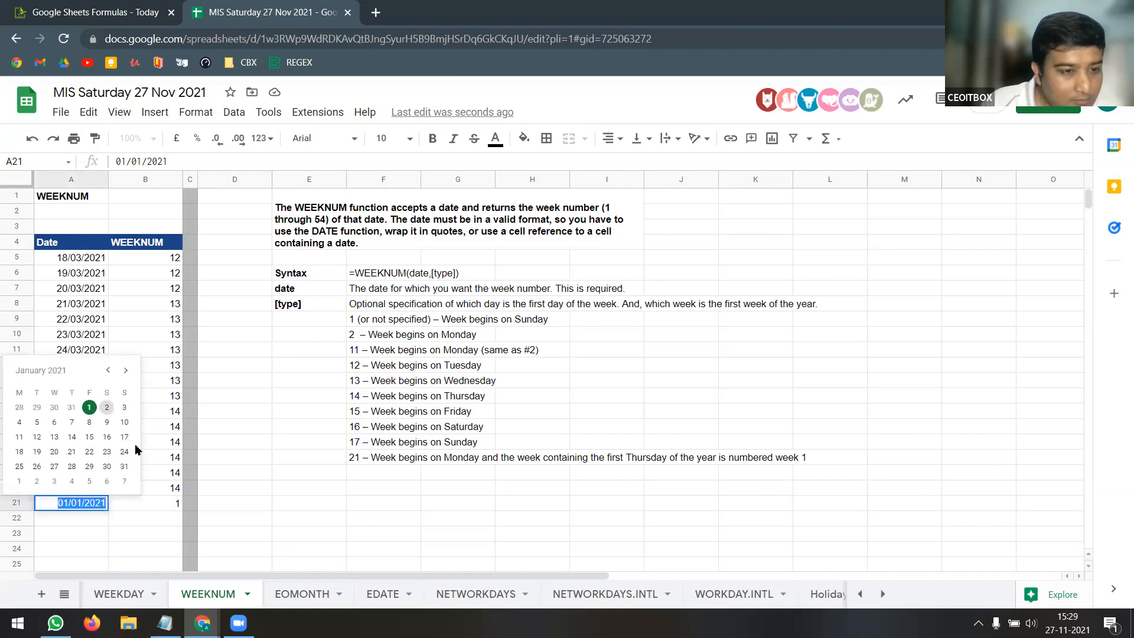
{"action": "key", "text": "Escape"}
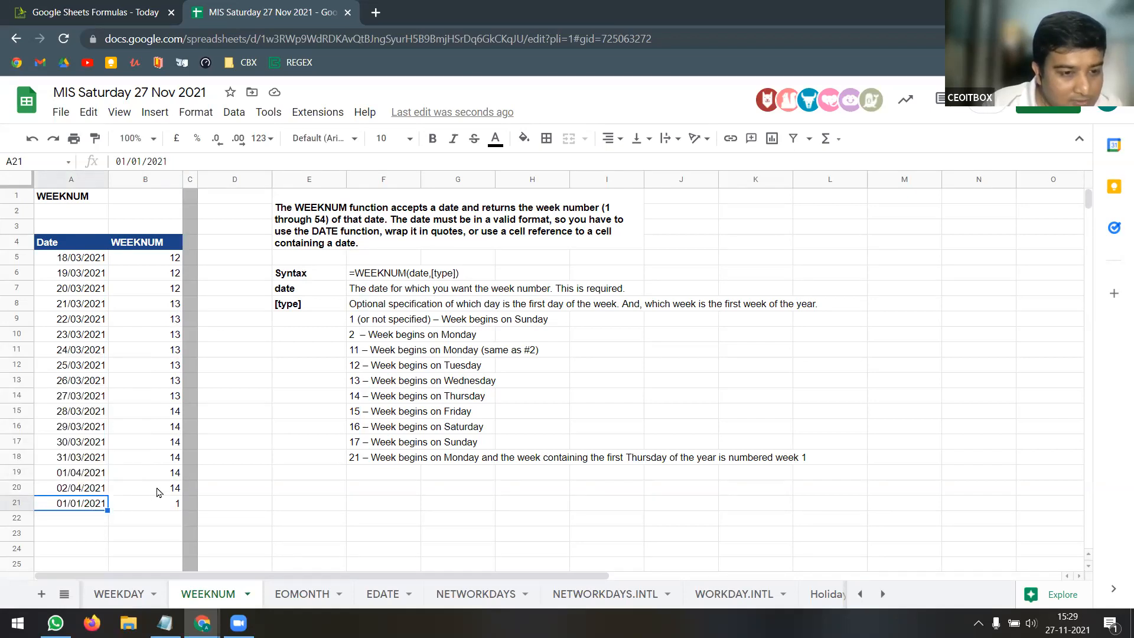
Fill the date and WEEKNUM formula in A21:B21 down to row 33
{"action": "scroll", "coordinate": [139, 463], "scroll_direction": "down", "scroll_amount": 3}
{"action": "scroll", "coordinate": [114, 348], "scroll_direction": "down", "scroll_amount": 4}
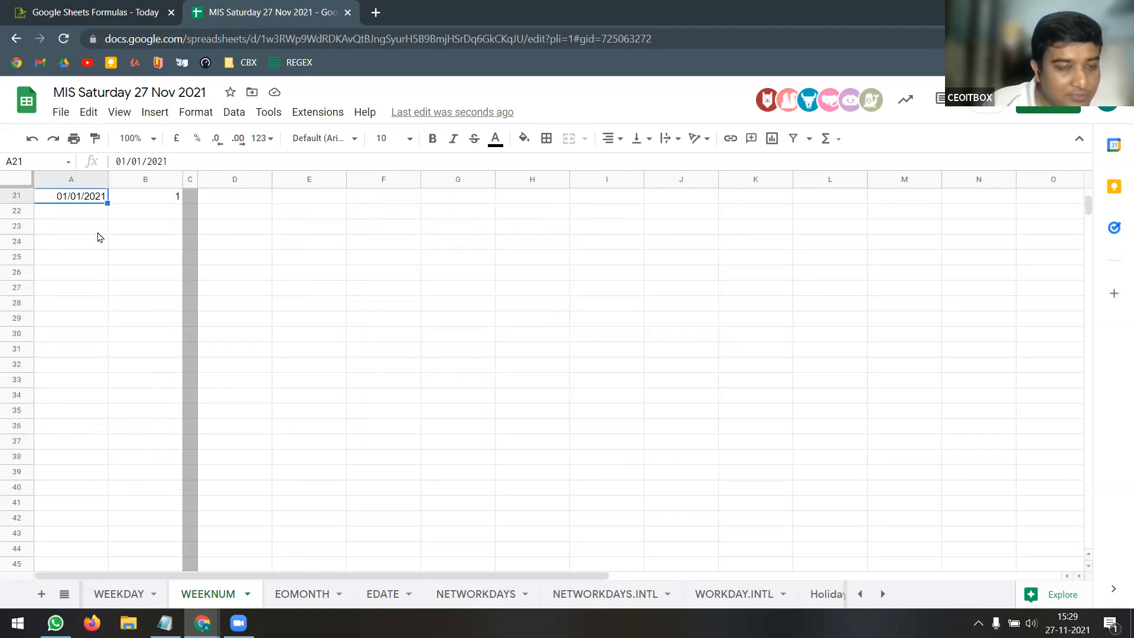
{"action": "left_click", "coordinate": [140, 201], "text": "shift"}
{"action": "left_click_drag", "start_coordinate": [182, 203], "coordinate": [175, 385]}
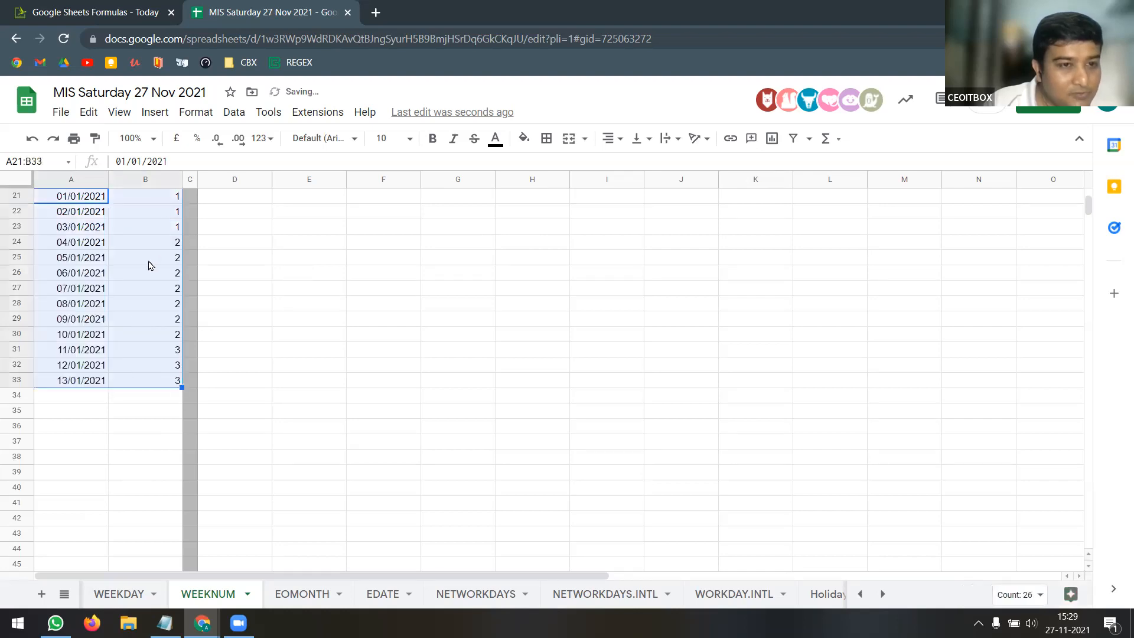
Check in the date picker of A24 on which weekday 04/01/2021 falls, and inspect its WEEKNUM formula in B24
{"action": "left_click", "coordinate": [96, 244]}
{"action": "scroll", "coordinate": [256, 290], "scroll_direction": "up", "scroll_amount": 2}
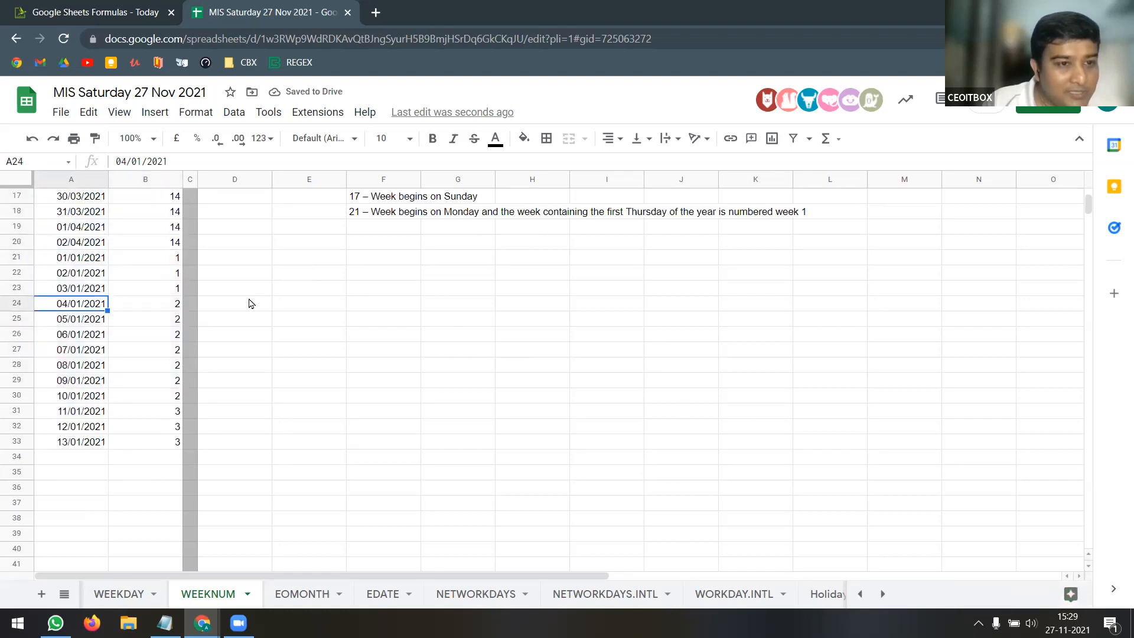
{"action": "double_click", "coordinate": [88, 305]}
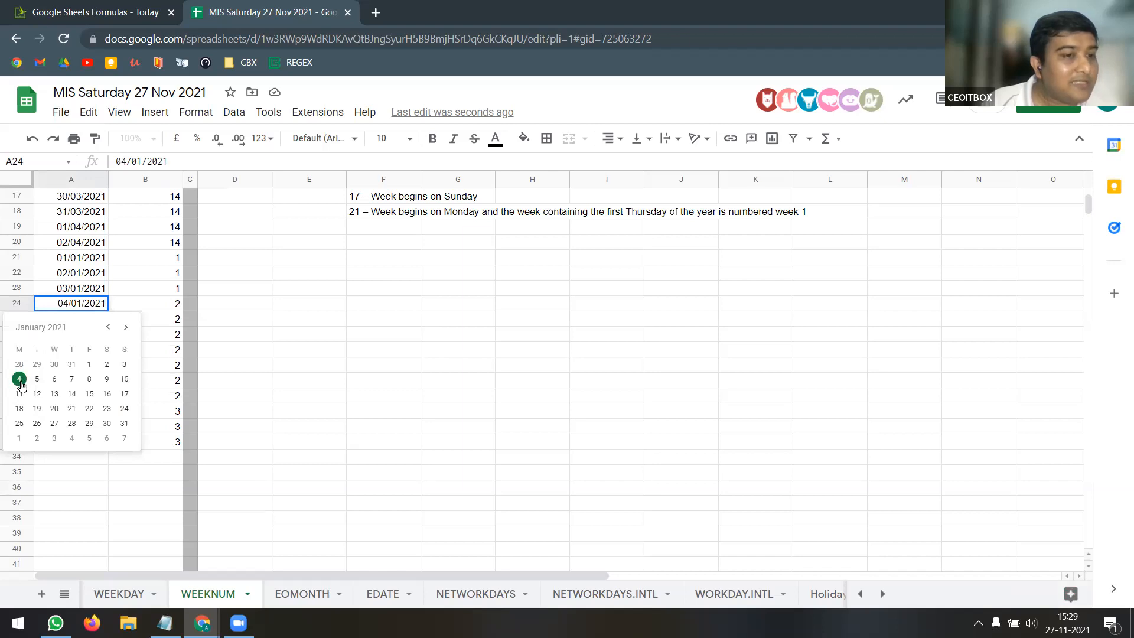
{"action": "left_click", "coordinate": [169, 307]}
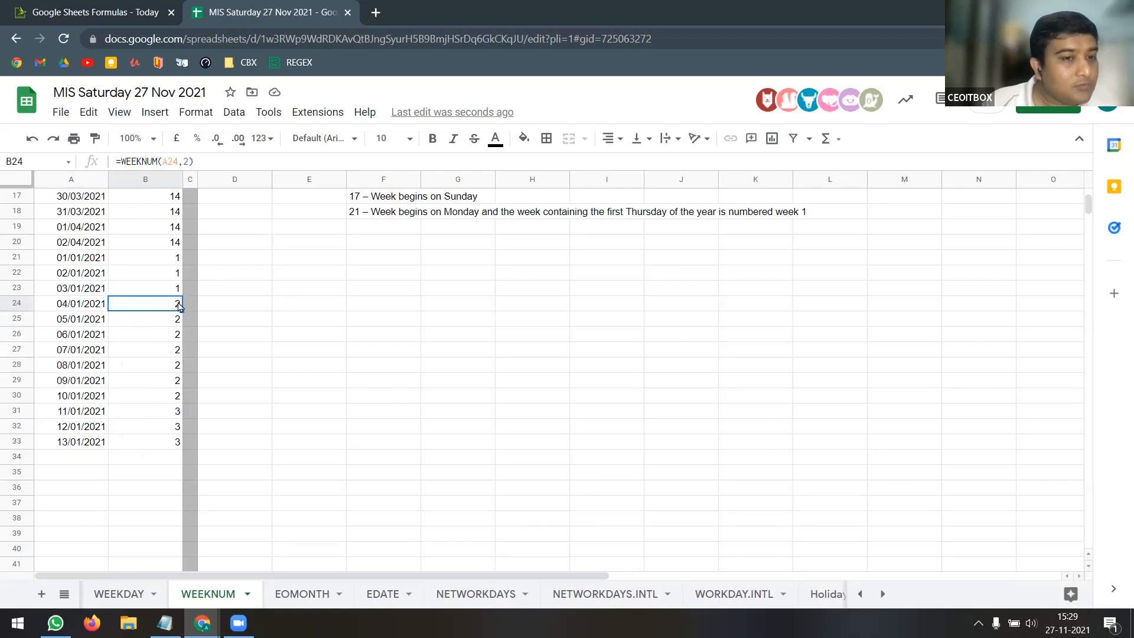
Compare the type 2 note in F10 with the dates and week numbers in rows 21, 24 and 31
{"action": "scroll", "coordinate": [416, 272], "scroll_direction": "up", "scroll_amount": 4}
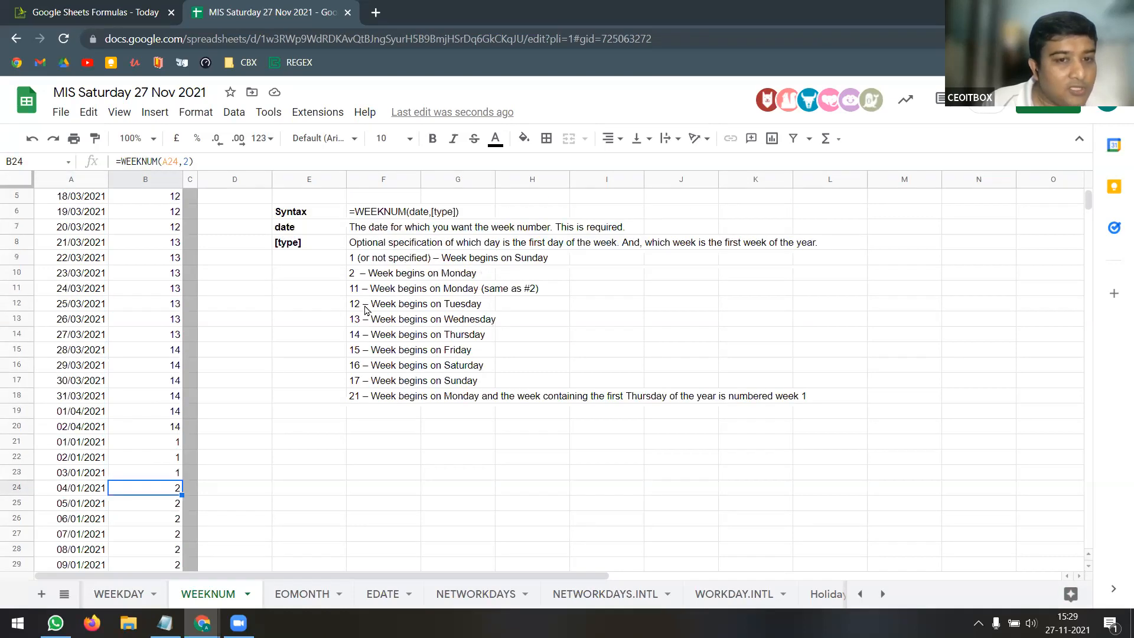
{"action": "left_click", "coordinate": [405, 278]}
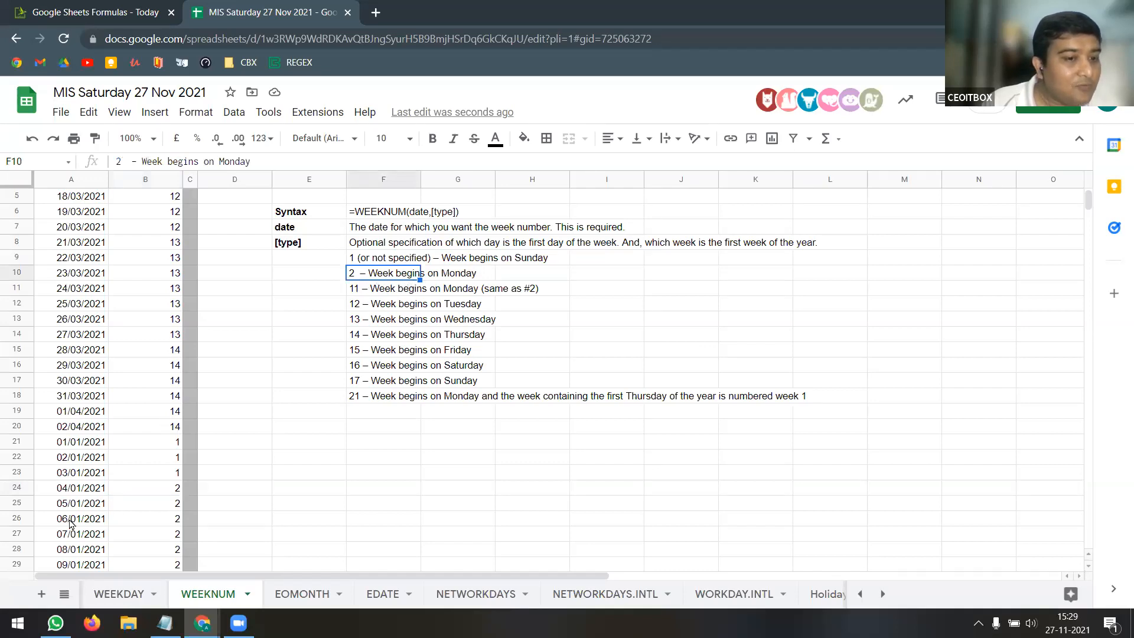
{"action": "left_click", "coordinate": [85, 489]}
{"action": "scroll", "coordinate": [131, 493], "scroll_direction": "down", "scroll_amount": 2}
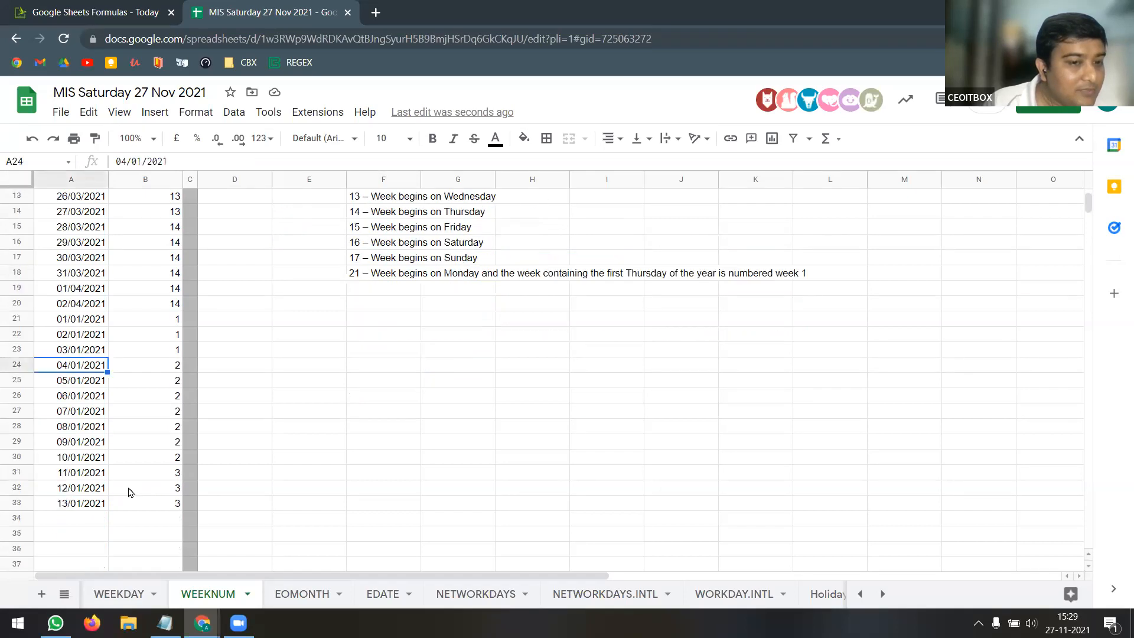
{"action": "left_click", "coordinate": [85, 477]}
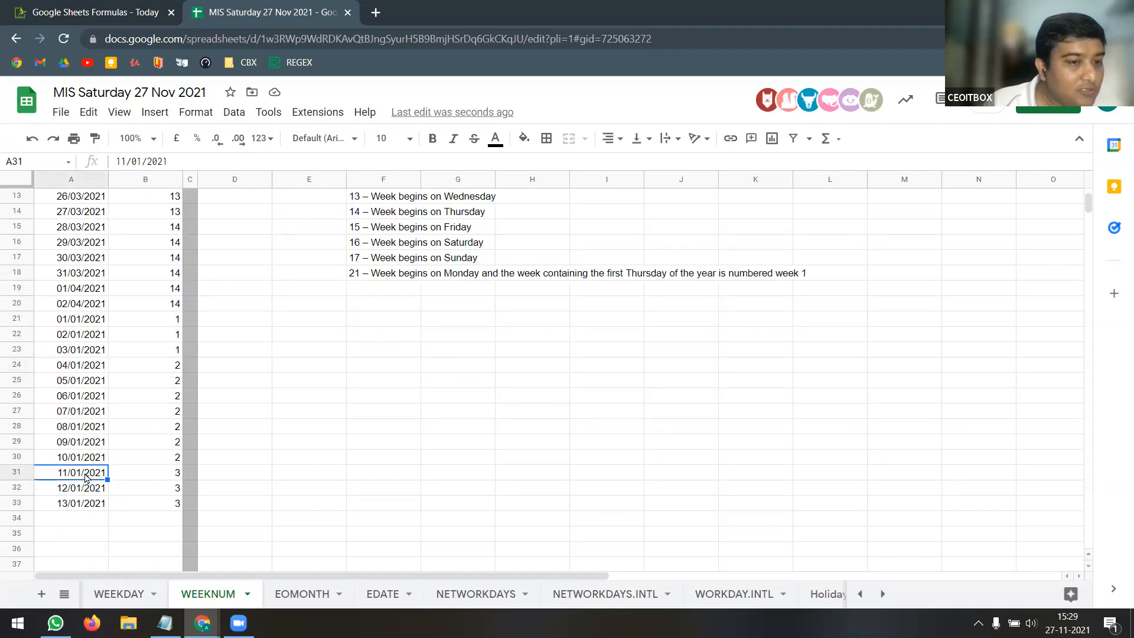
{"action": "left_click", "coordinate": [176, 478]}
{"action": "left_click", "coordinate": [66, 477]}
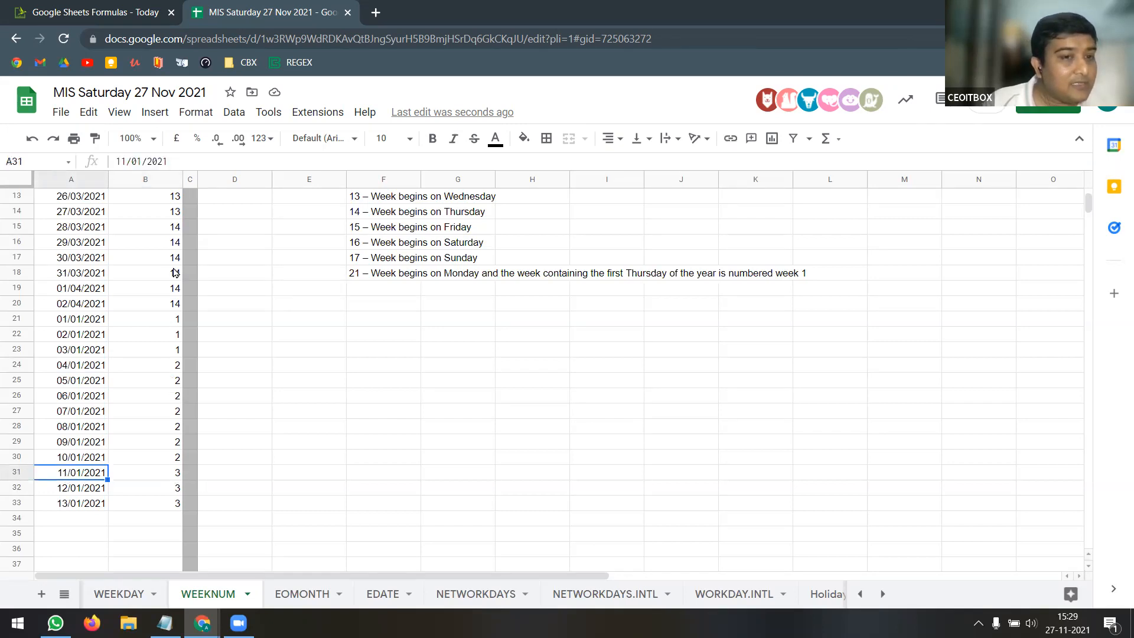
{"action": "left_click", "coordinate": [167, 321]}
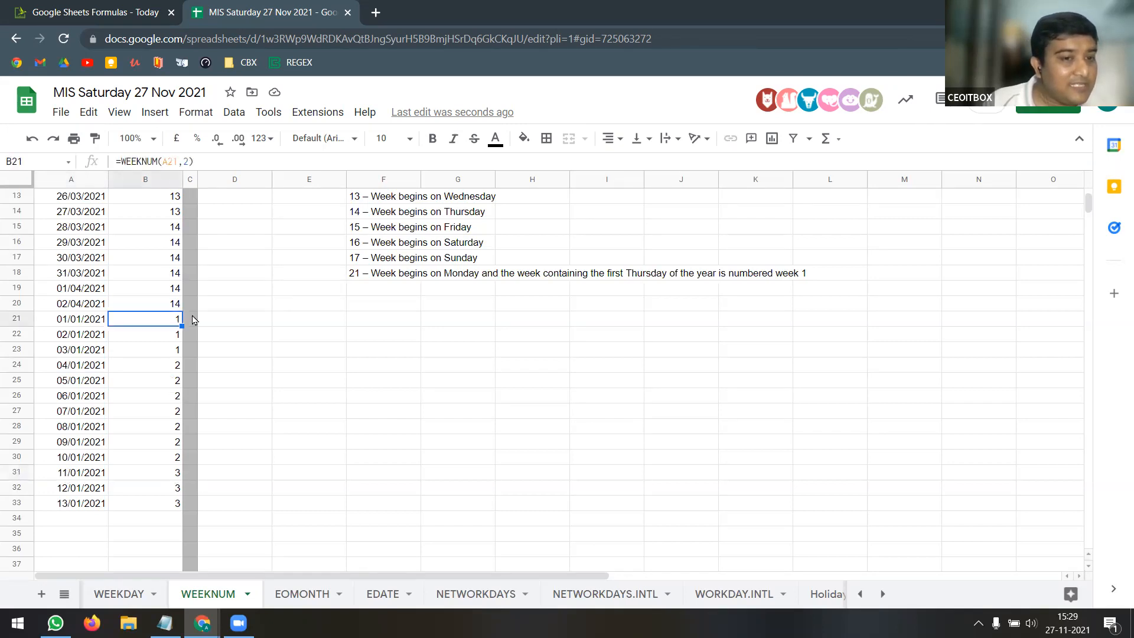
Change the formula in B21 to =WEEKNUM(A21,12) so that weeks begin on Tuesday, and fill it down to B33
{"action": "left_click", "coordinate": [188, 161]}
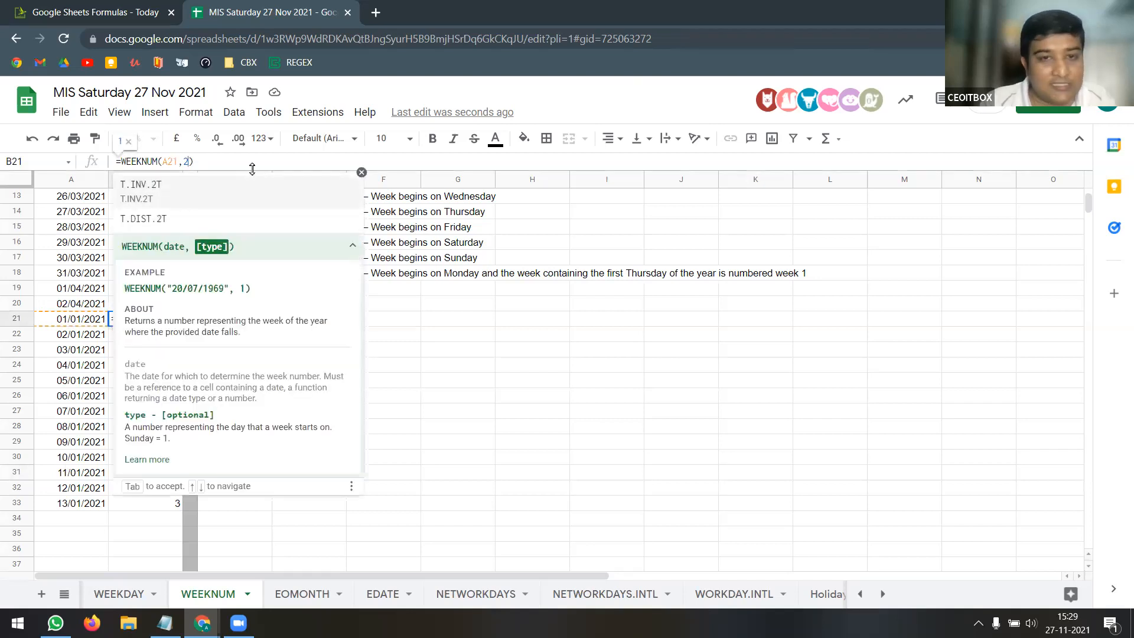
{"action": "scroll", "coordinate": [522, 257], "scroll_direction": "up", "scroll_amount": 1}
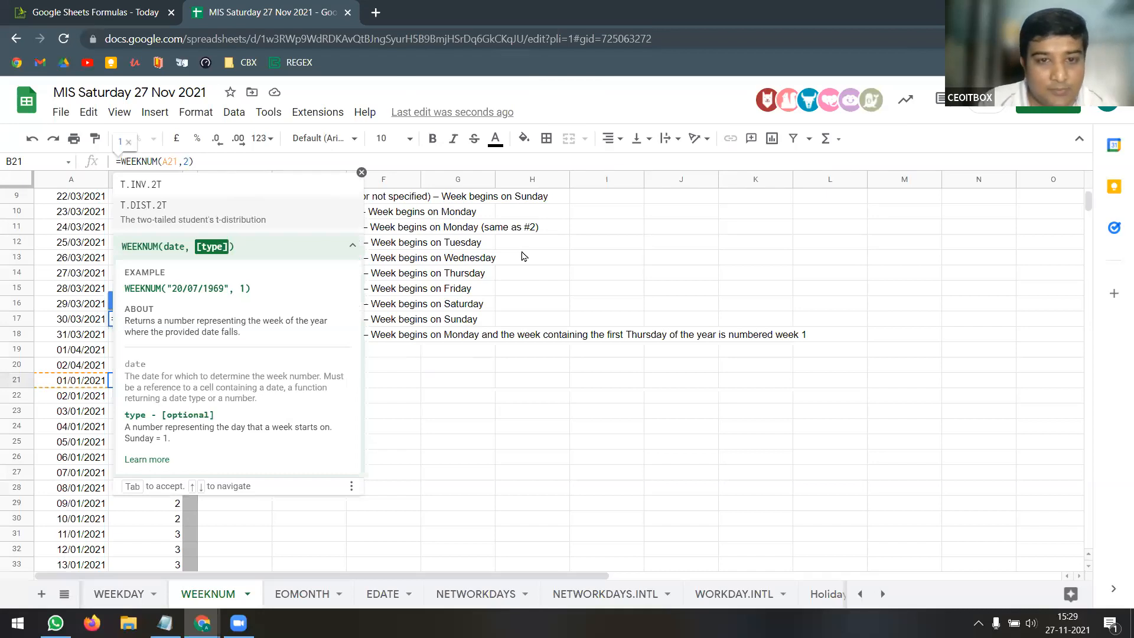
{"action": "left_click", "coordinate": [362, 172]}
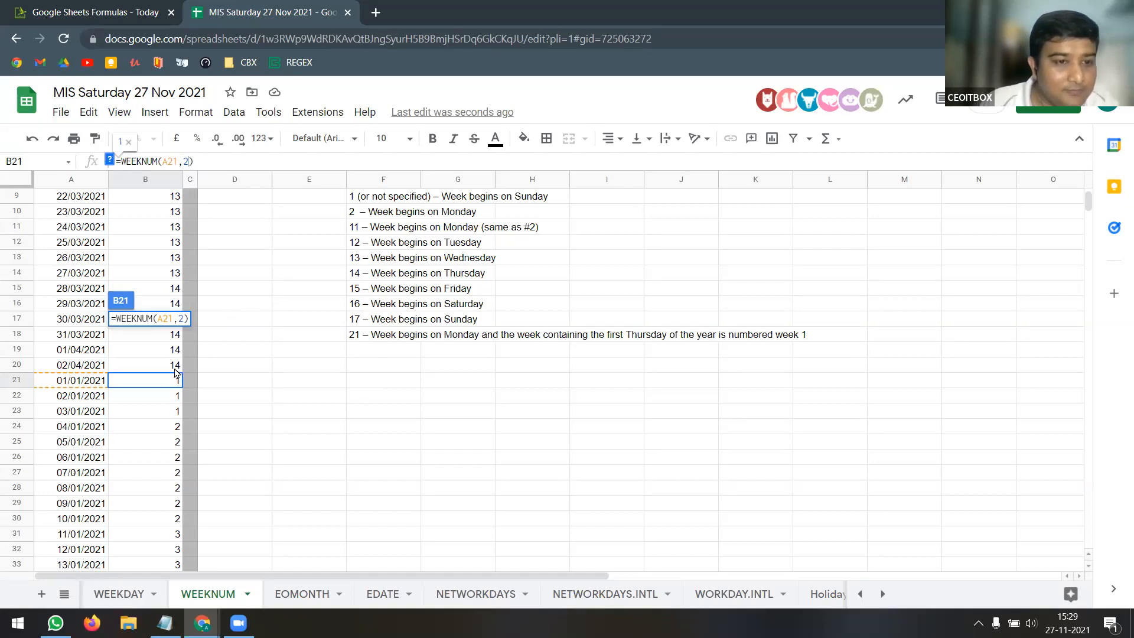
{"action": "left_click", "coordinate": [162, 381]}
{"action": "left_click", "coordinate": [183, 162]}
{"action": "type", "text": "1"}
{"action": "key", "text": "Return"}
{"action": "key", "text": "Up"}
{"action": "key", "text": "ctrl+shift+Down"}
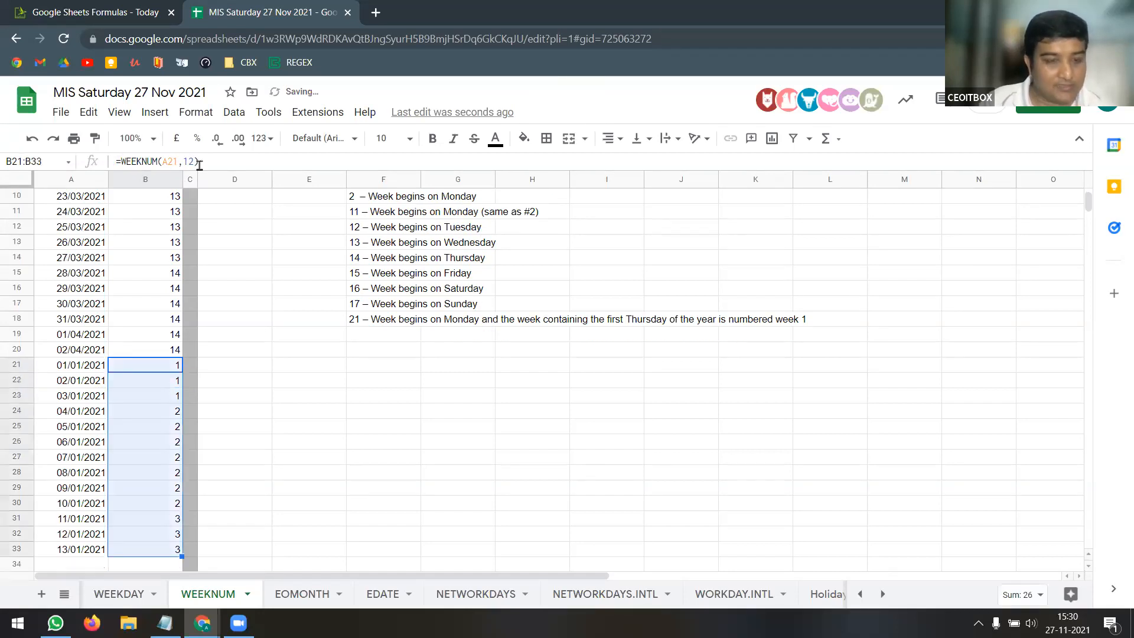
Check in the date picker of A25 on which weekday 05/01/2021 falls, and inspect the week number in B25
{"action": "left_click", "coordinate": [158, 435]}
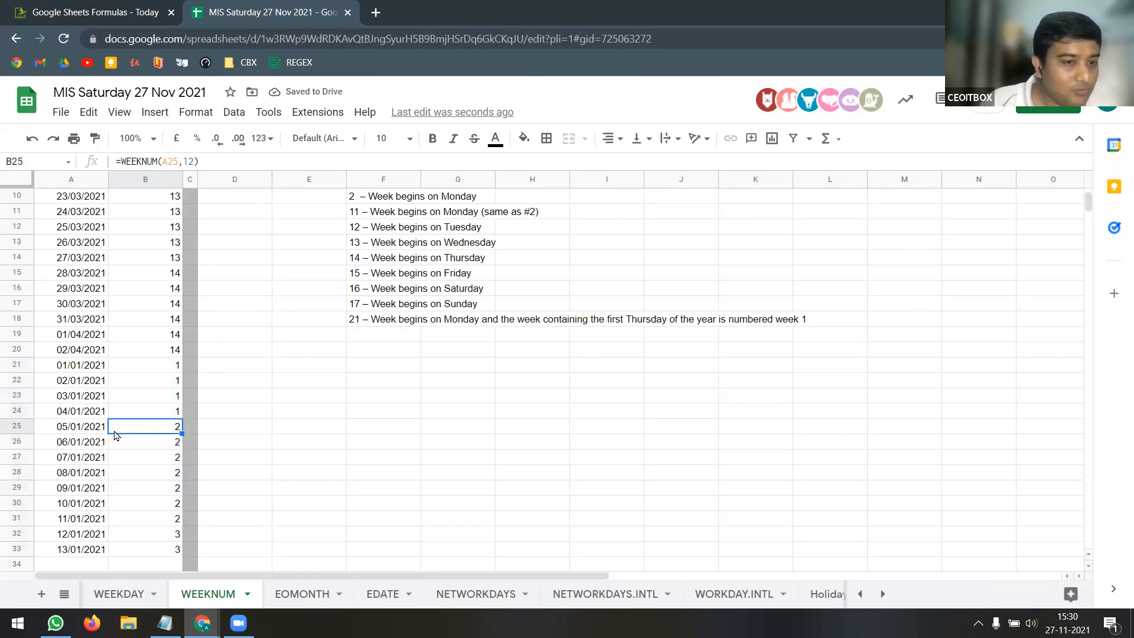
{"action": "double_click", "coordinate": [77, 427]}
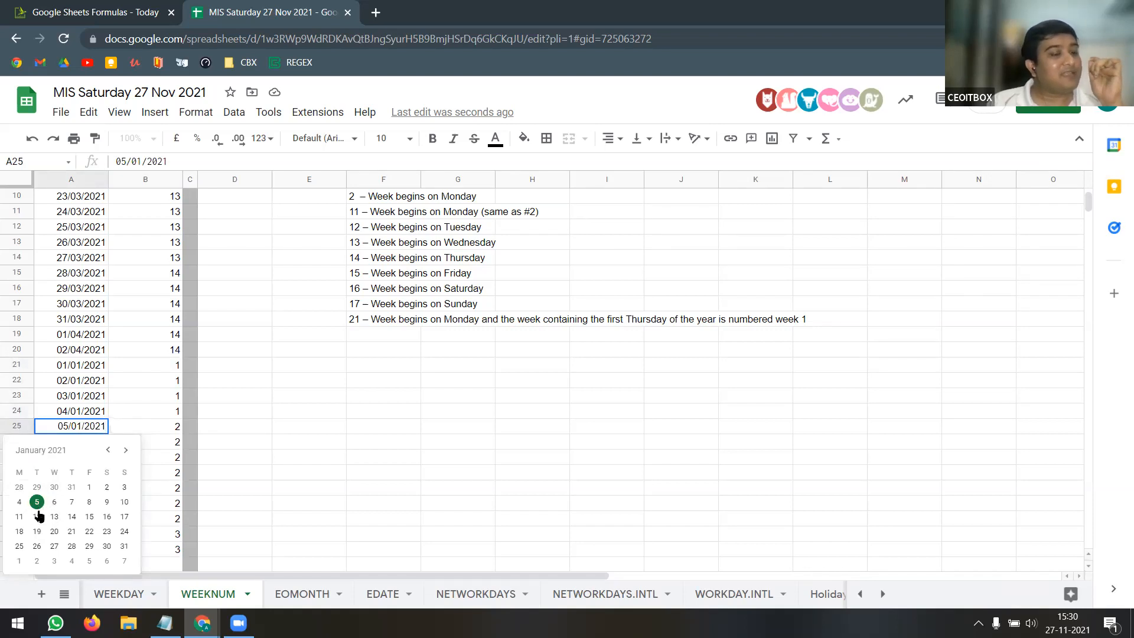
{"action": "left_click", "coordinate": [167, 430]}
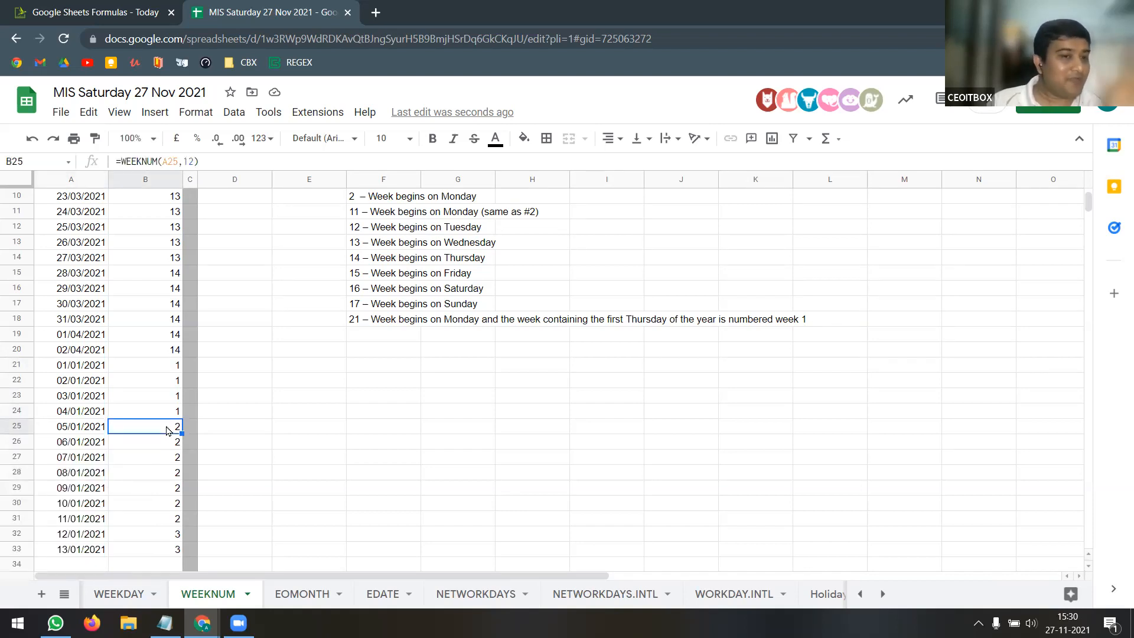
Review the WEEKNUM formula without a type in B5 alongside the list of type options
{"action": "scroll", "coordinate": [168, 430], "scroll_direction": "up", "scroll_amount": 3}
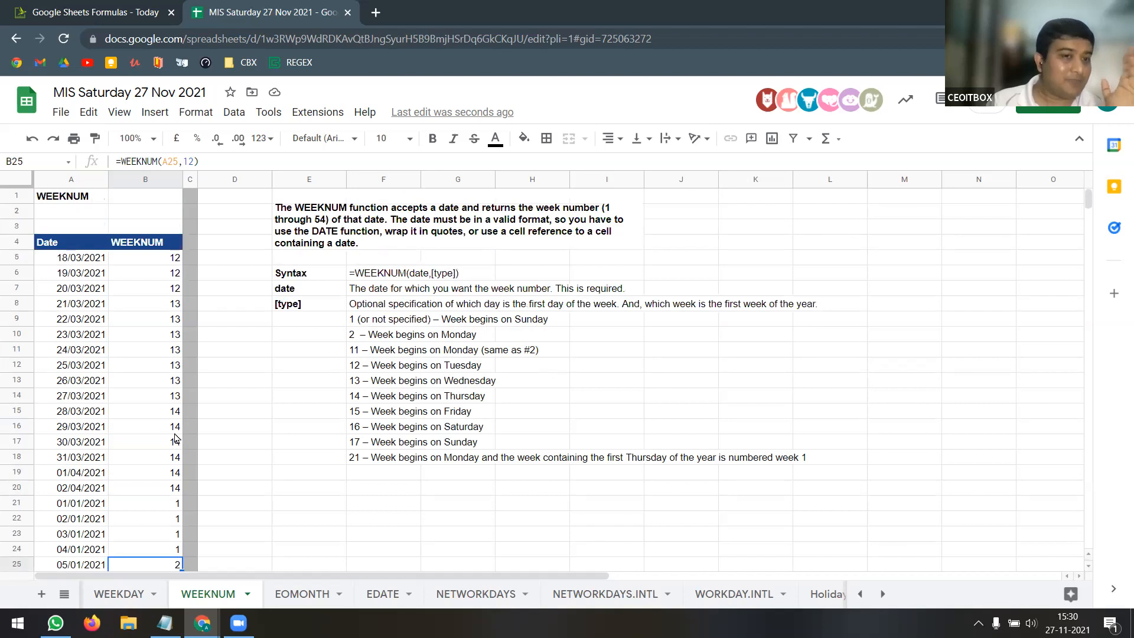
{"action": "left_click", "coordinate": [158, 258]}
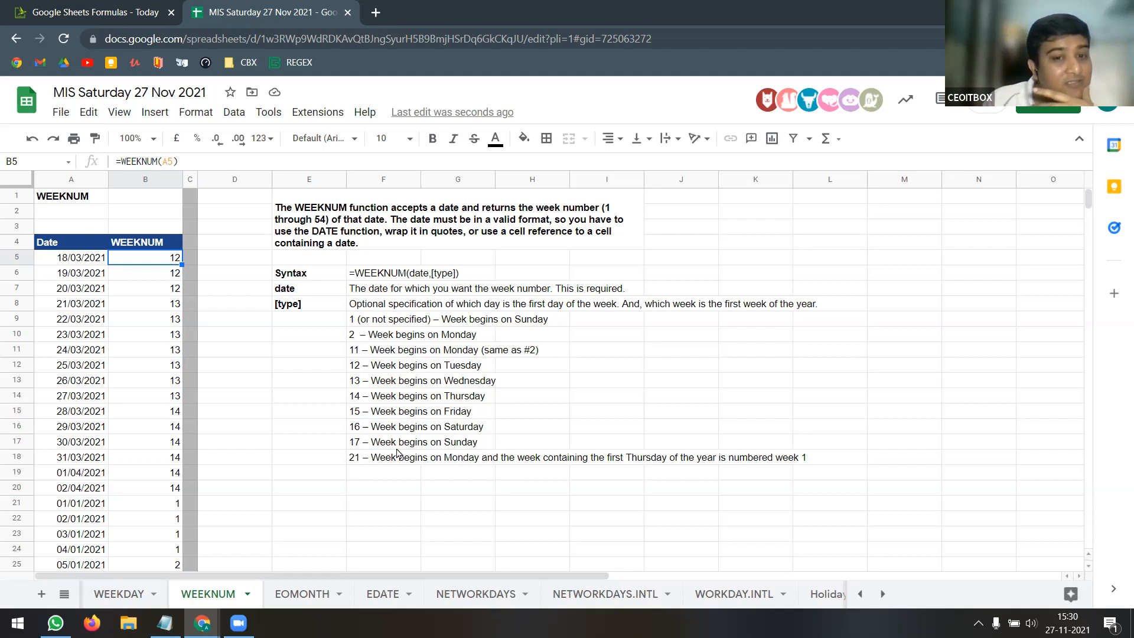
{"action": "scroll", "coordinate": [512, 449], "scroll_direction": "down", "scroll_amount": 1}
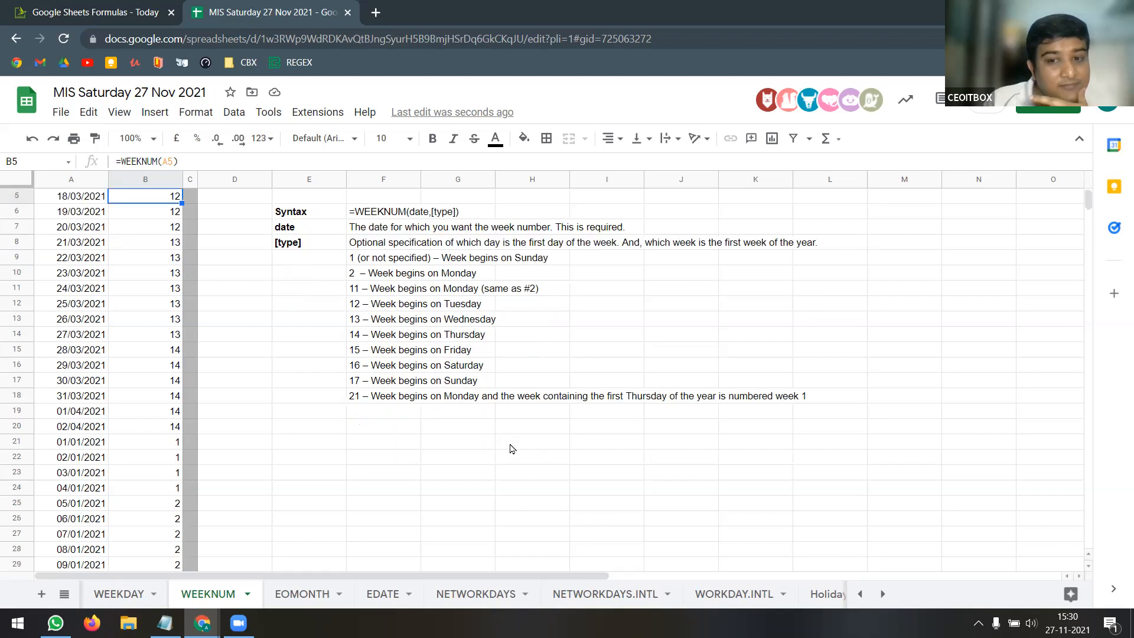
{"action": "scroll", "coordinate": [512, 448], "scroll_direction": "down", "scroll_amount": 1}
{"action": "scroll", "coordinate": [512, 449], "scroll_direction": "up", "scroll_amount": 2}
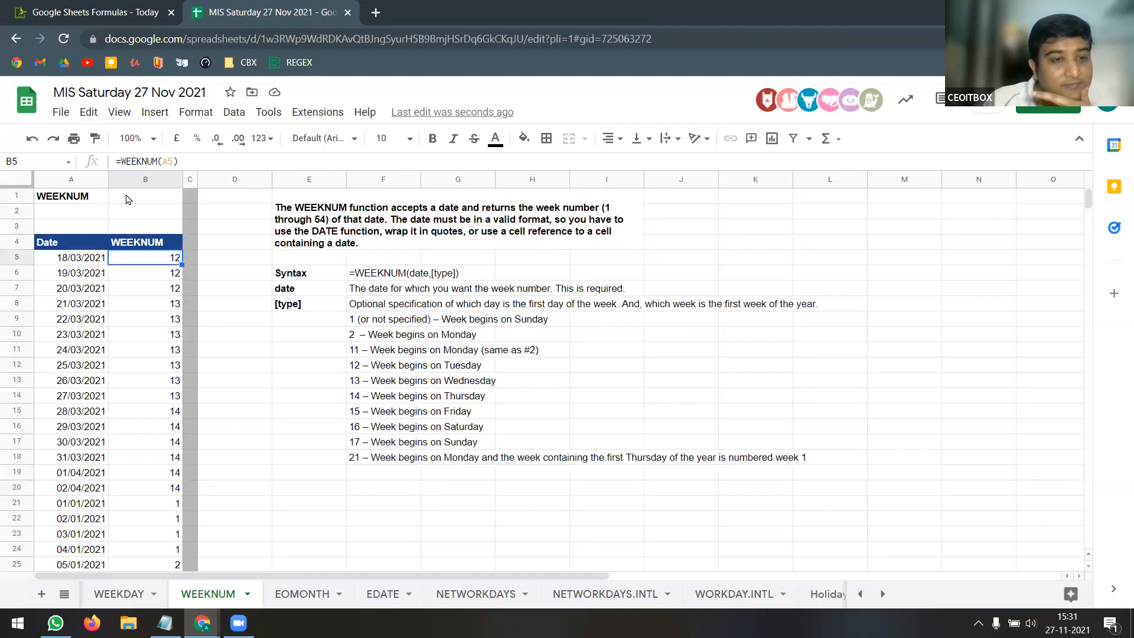
{"action": "left_click", "coordinate": [60, 197]}
{"action": "left_click", "coordinate": [159, 262]}
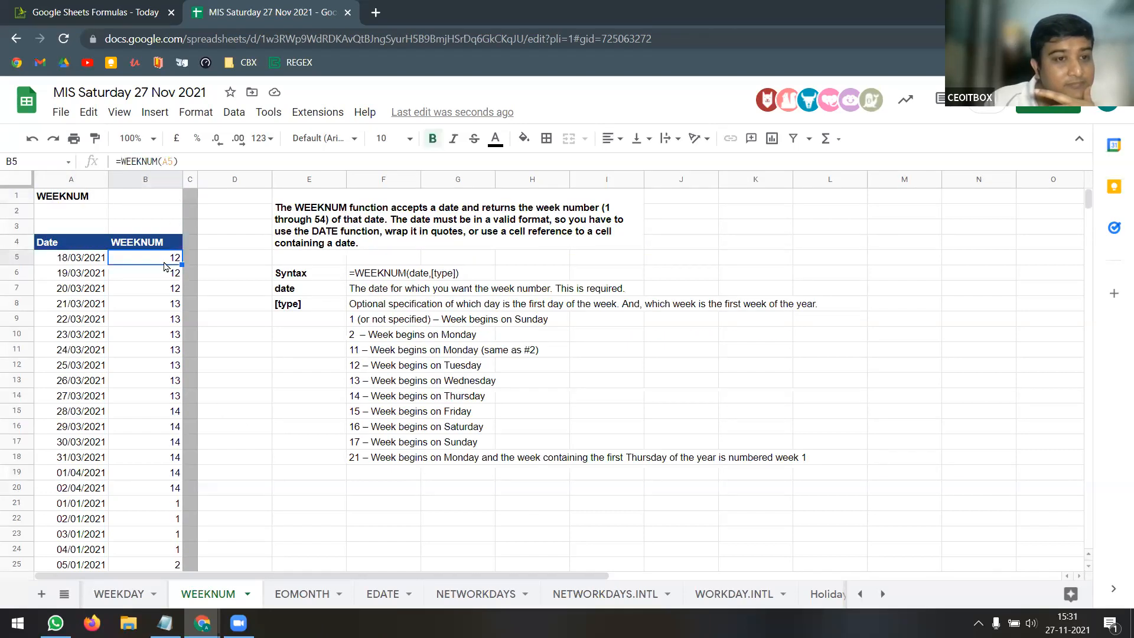
Open the EOMONTH sheet and read the function's description, syntax and argument notes beside the table
{"action": "left_click", "coordinate": [303, 594]}
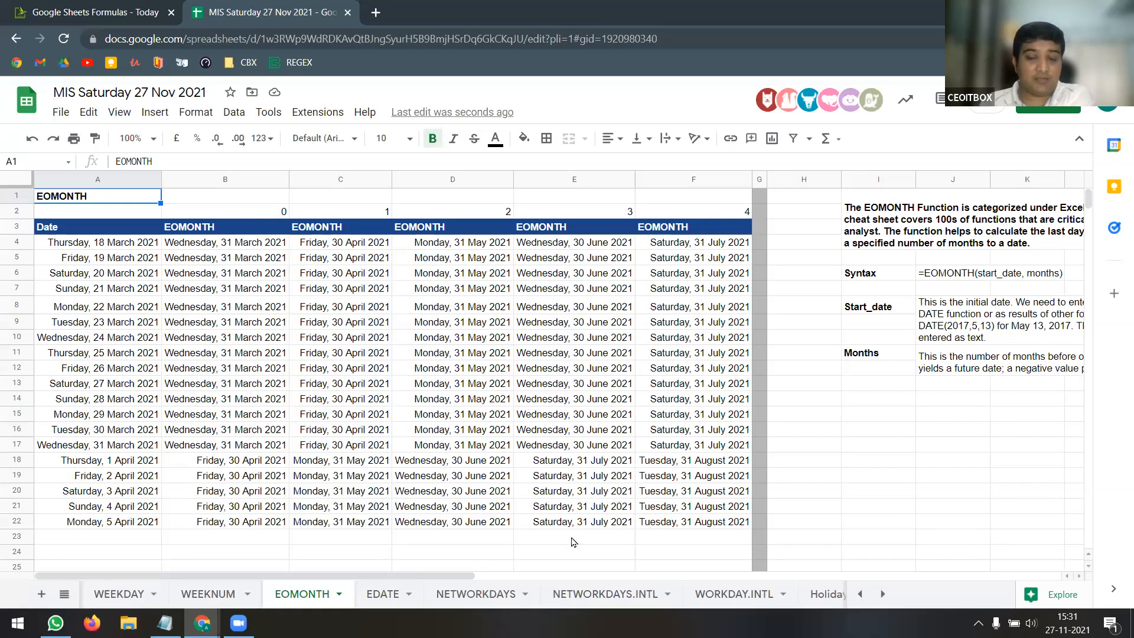
{"action": "left_click", "coordinate": [570, 577]}
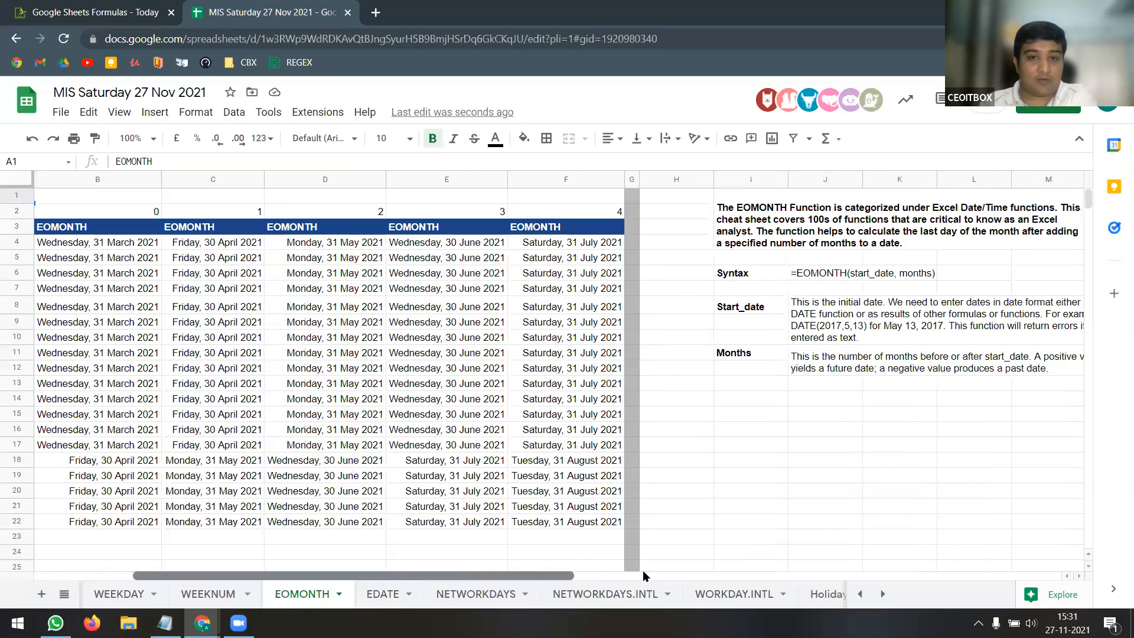
{"action": "left_click", "coordinate": [643, 576]}
{"action": "left_click", "coordinate": [632, 234]}
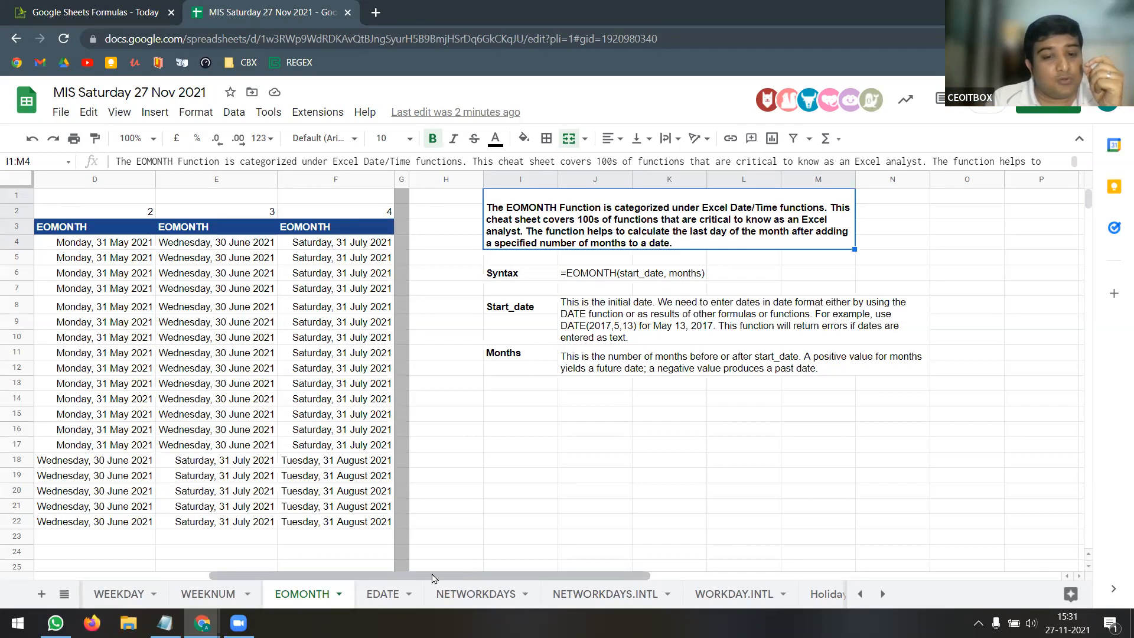
{"action": "left_click_drag", "start_coordinate": [260, 576], "coordinate": [234, 582]}
{"action": "scroll", "coordinate": [226, 559], "scroll_direction": "left", "scroll_amount": 4}
Write =EOMONTH(A4,0) in B1 for the last day of the first date's month, consulting the function's argument help
{"action": "left_click", "coordinate": [112, 249]}
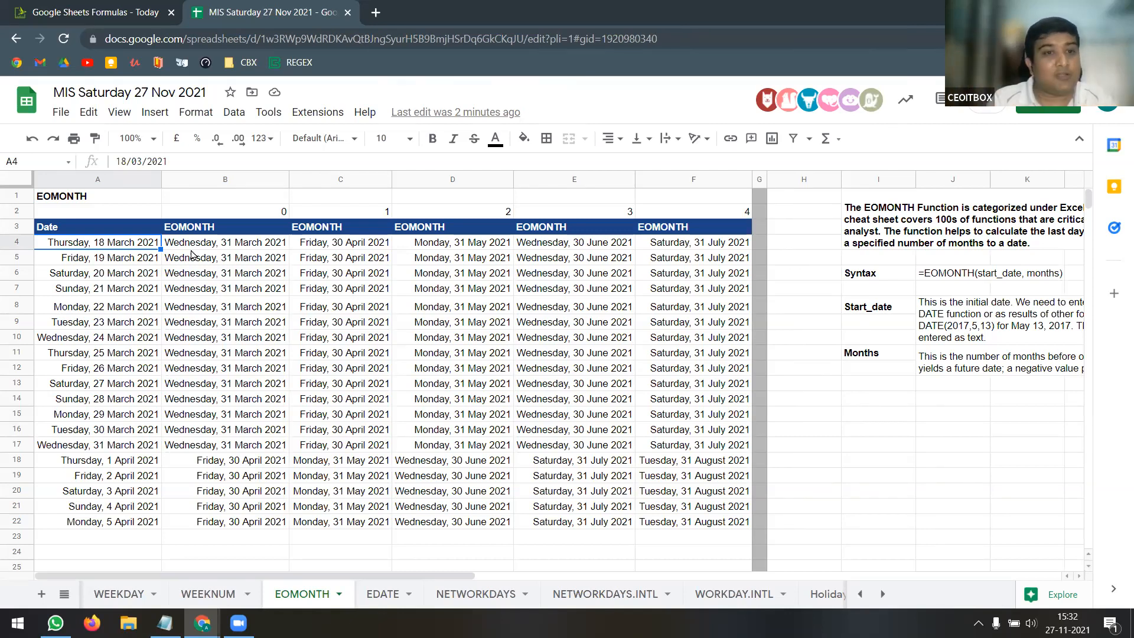
{"action": "left_click", "coordinate": [255, 199]}
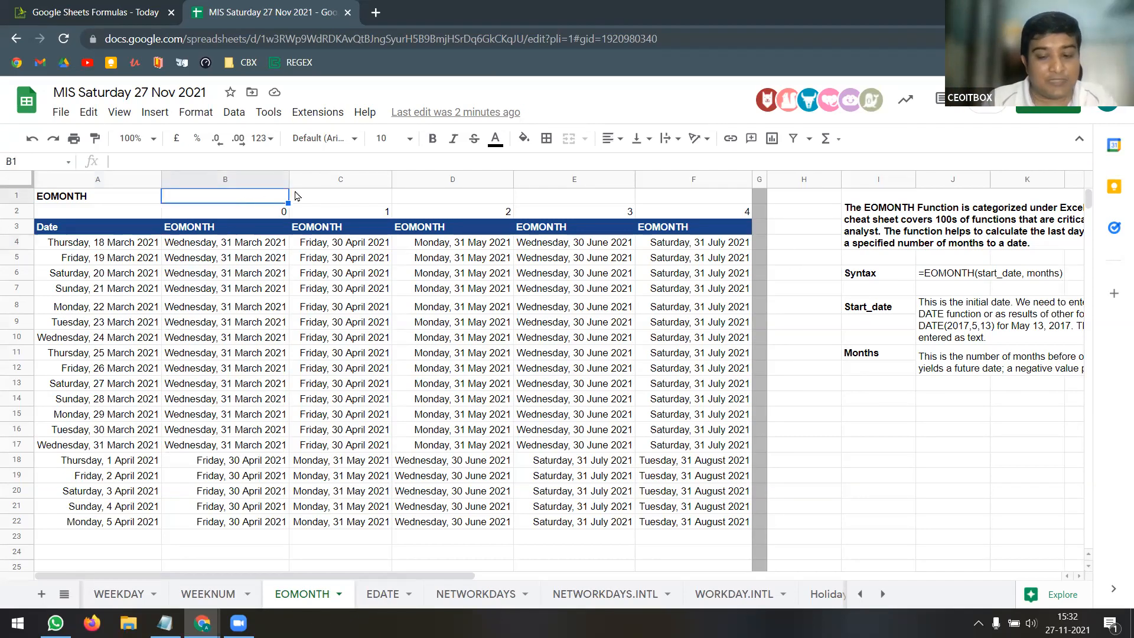
{"action": "type", "text": "="}
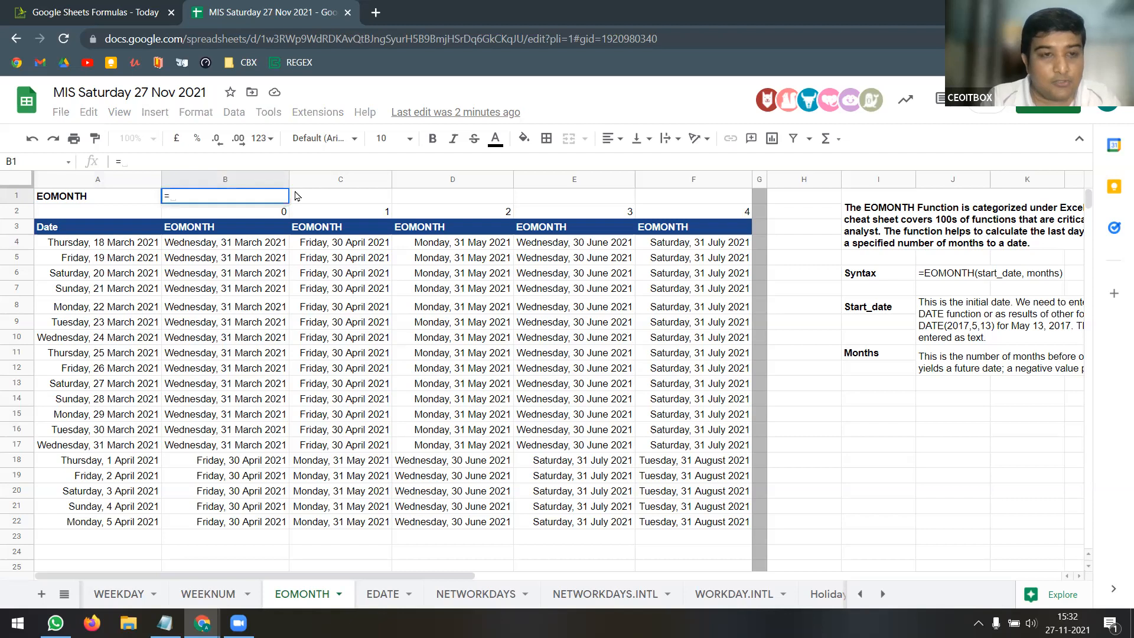
{"action": "type", "text": "eom"}
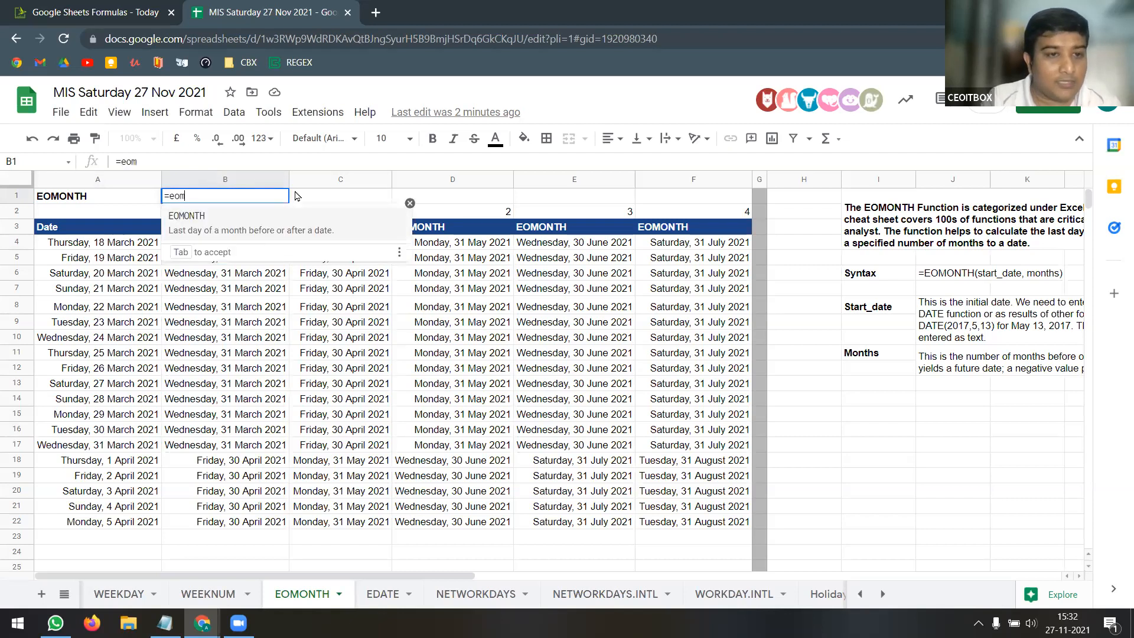
{"action": "key", "text": "Tab"}
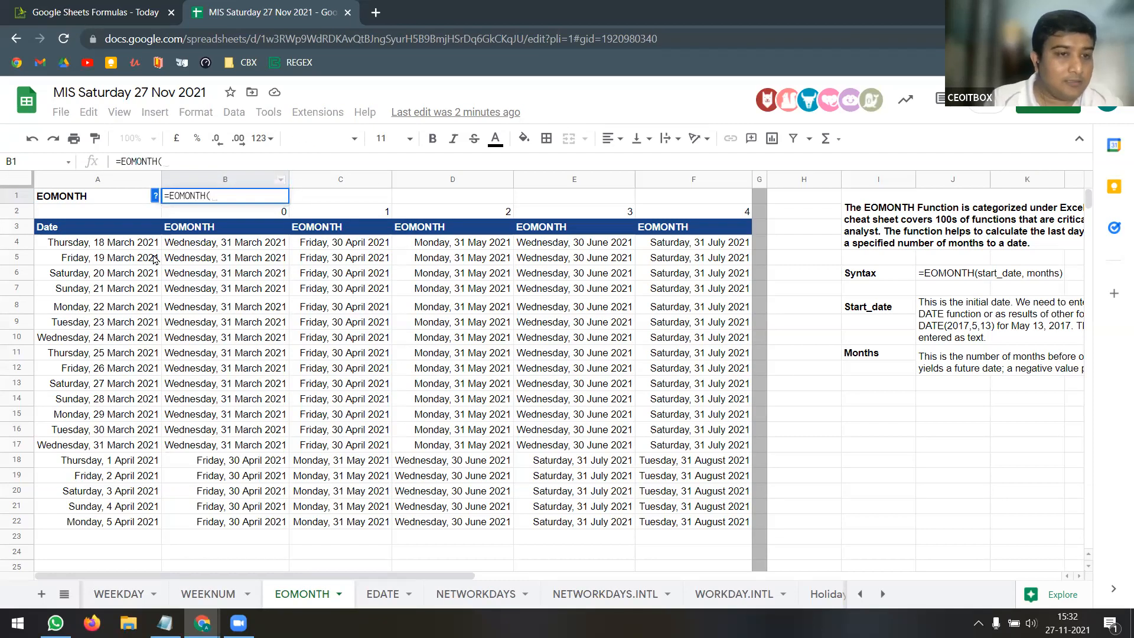
{"action": "left_click", "coordinate": [125, 244]}
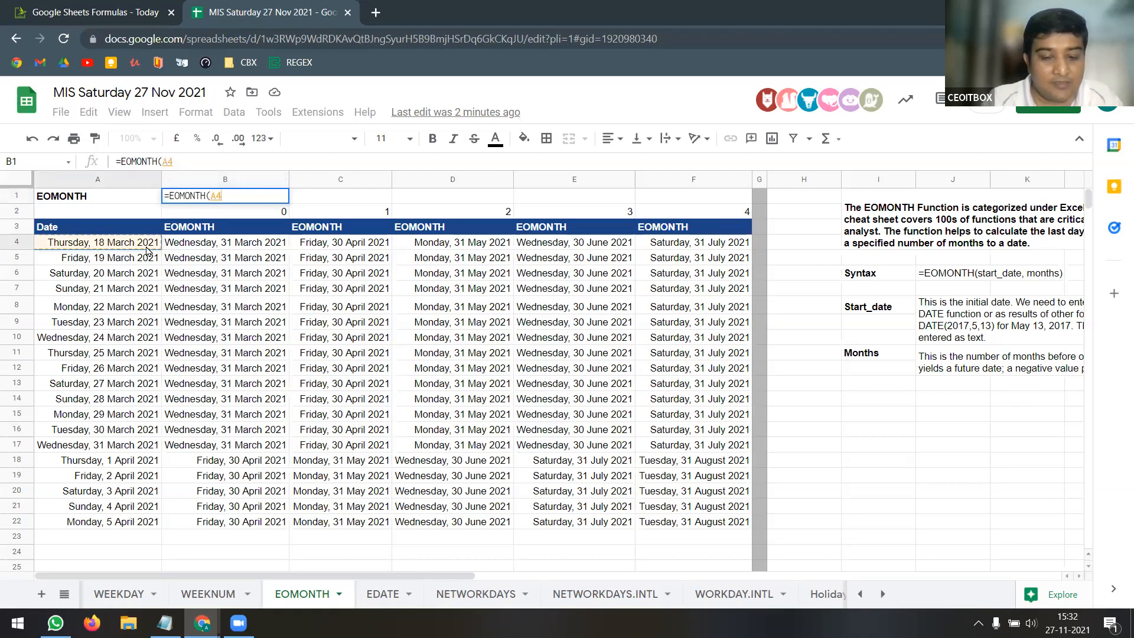
{"action": "type", "text": ")"}
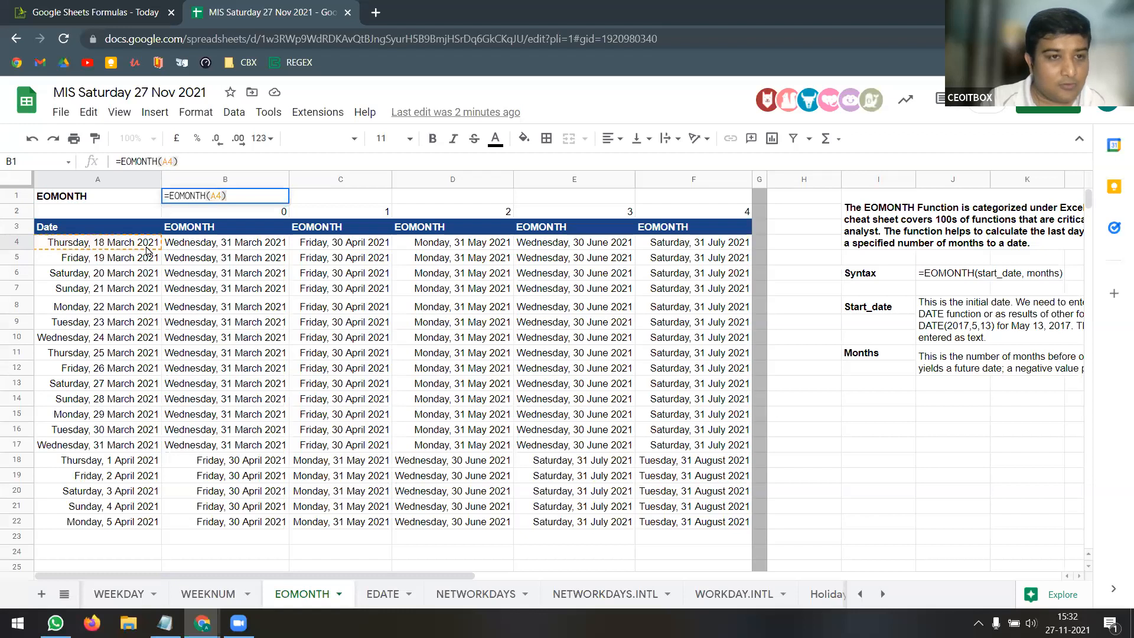
{"action": "key", "text": "BackSpace"}
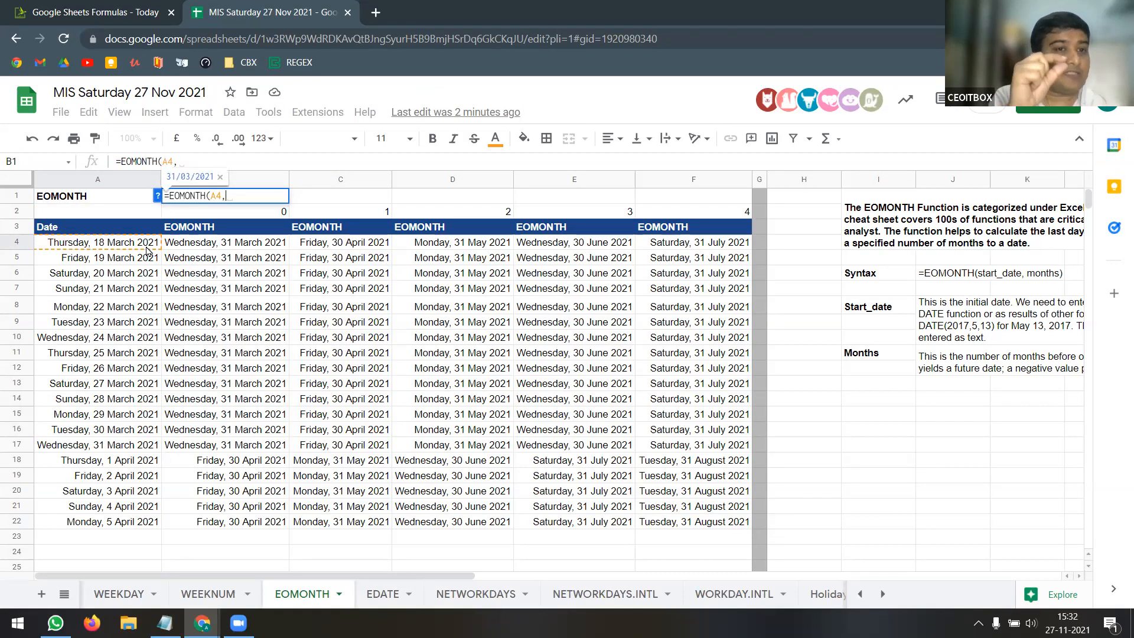
{"action": "left_click", "coordinate": [157, 196]}
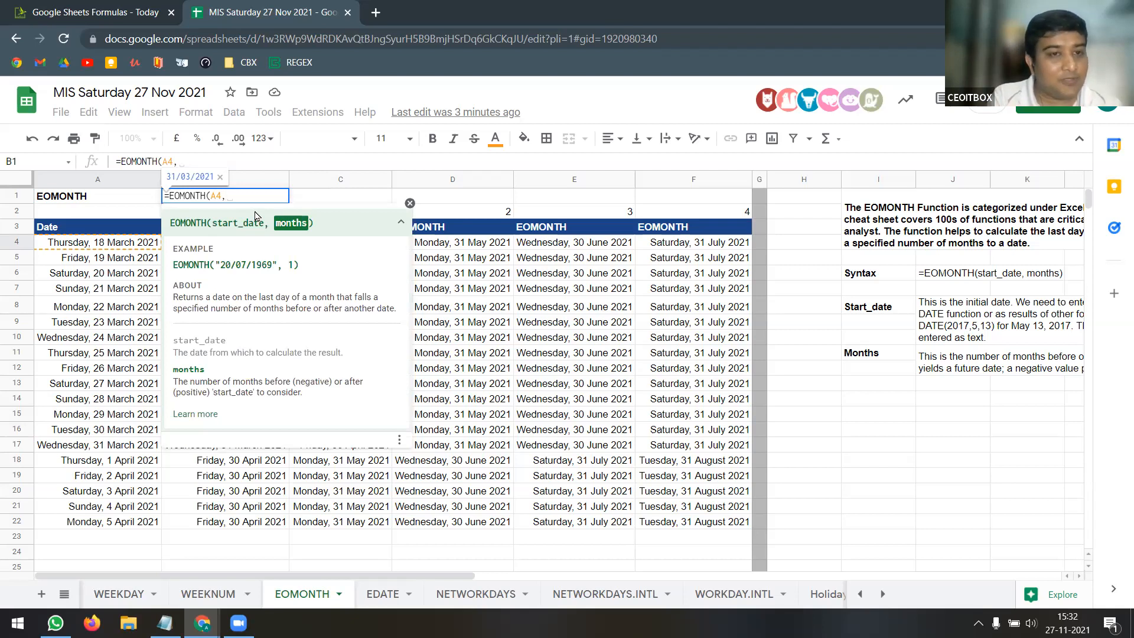
{"action": "type", "text": "0)"}
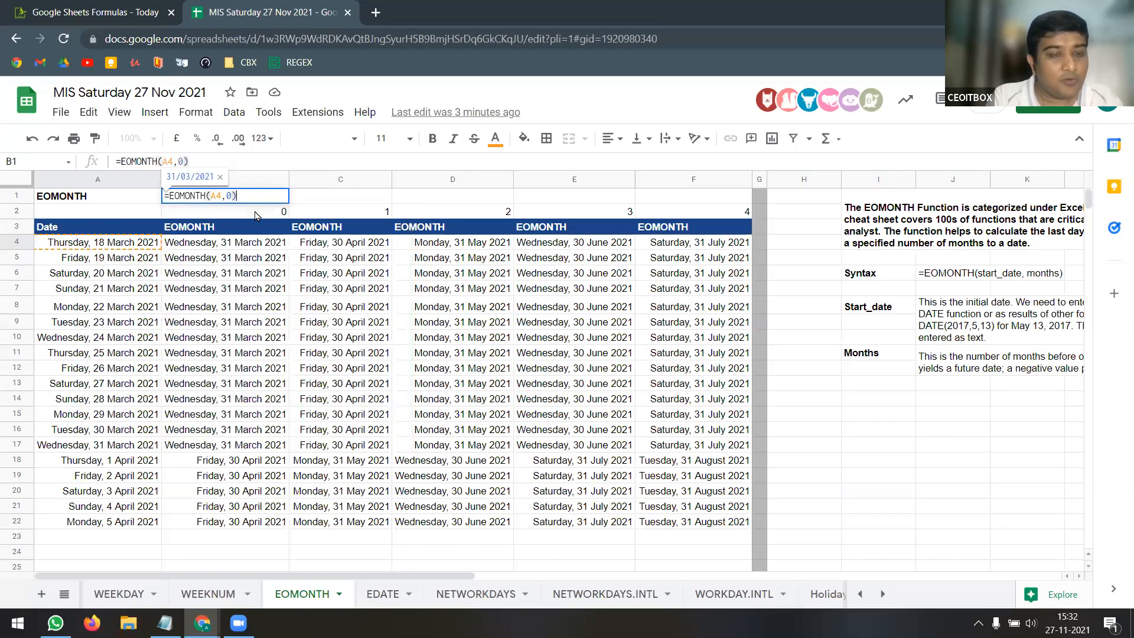
Add +1 to the EOMONTH formula in B1, preview the EOMONTH part on its own, and enter =EOMONTH(A4,0)+1
{"action": "type", "text": "+"}
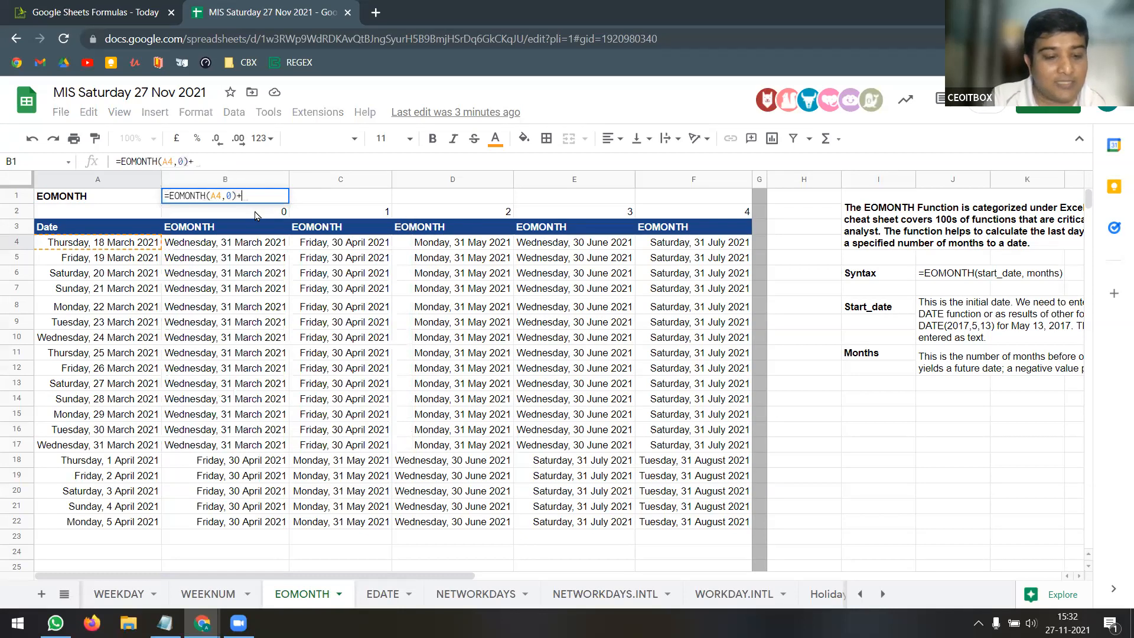
{"action": "type", "text": "1"}
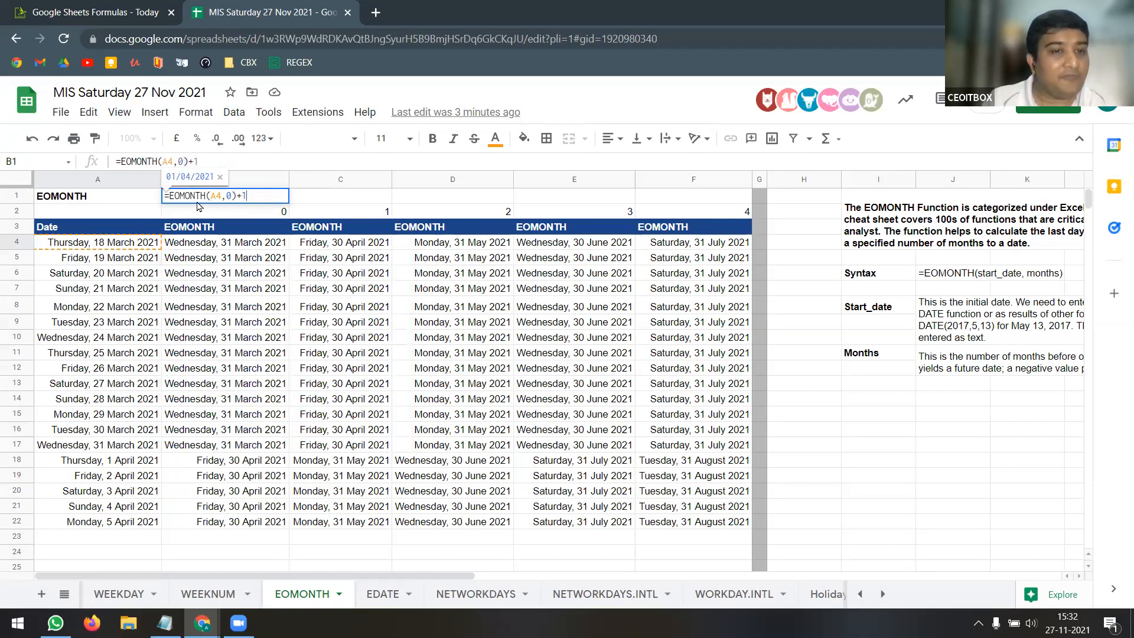
{"action": "left_click_drag", "start_coordinate": [236, 196], "coordinate": [169, 196]}
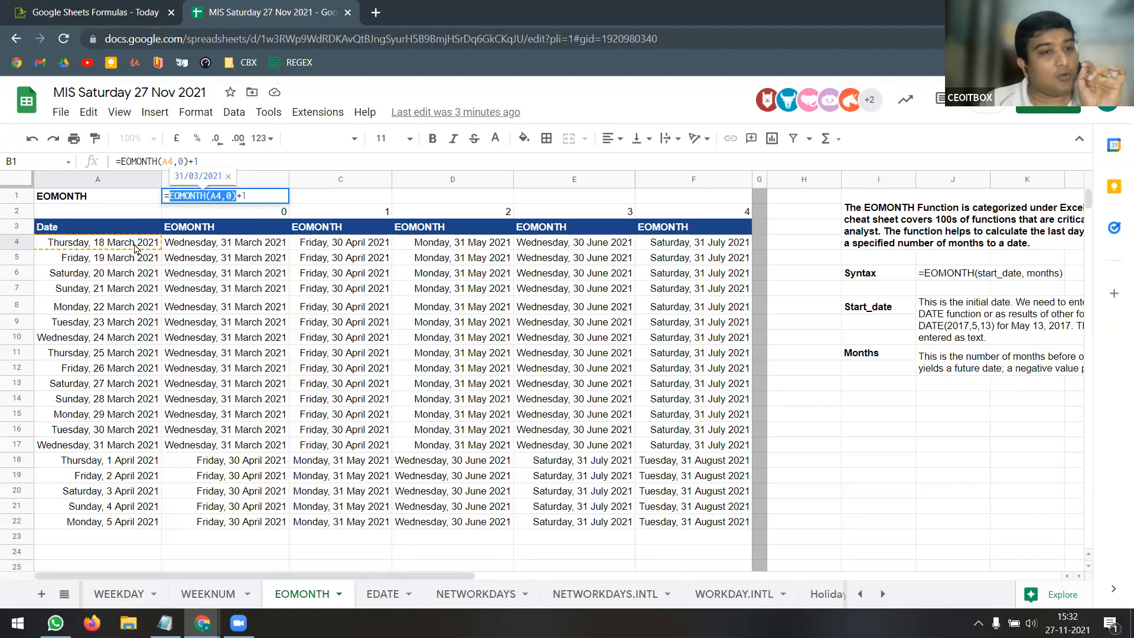
{"action": "left_click", "coordinate": [257, 191]}
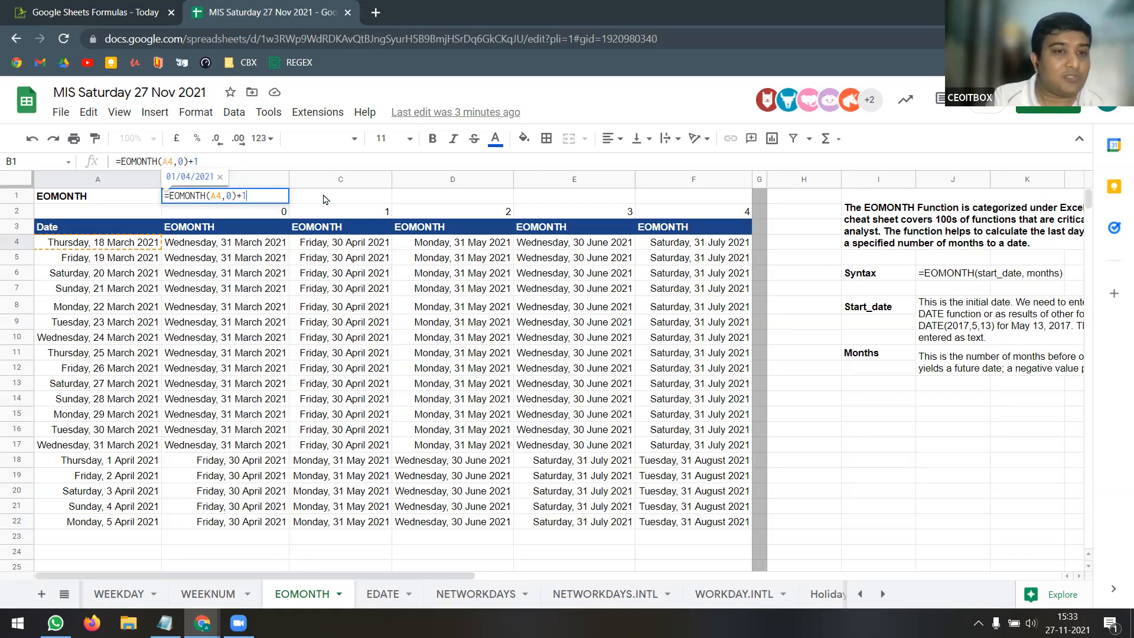
{"action": "key", "text": "Return"}
{"action": "left_click", "coordinate": [282, 196]}
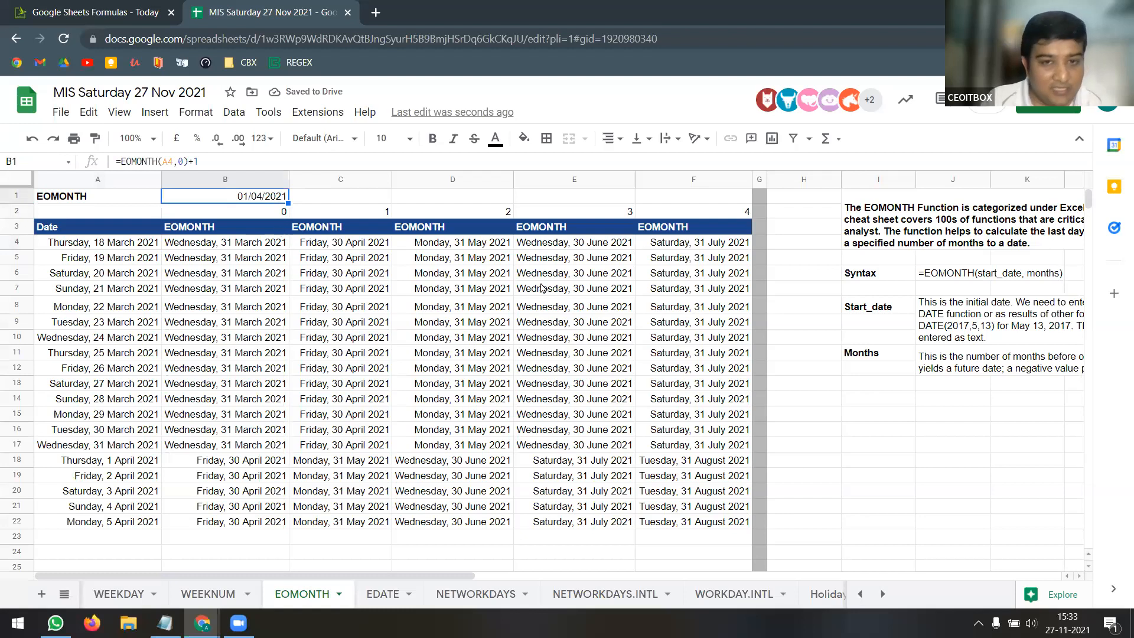
Compare the EOMONTH formulas in B4 and C4 with the month offsets in row 2 and the dates in column A
{"action": "left_click", "coordinate": [260, 245]}
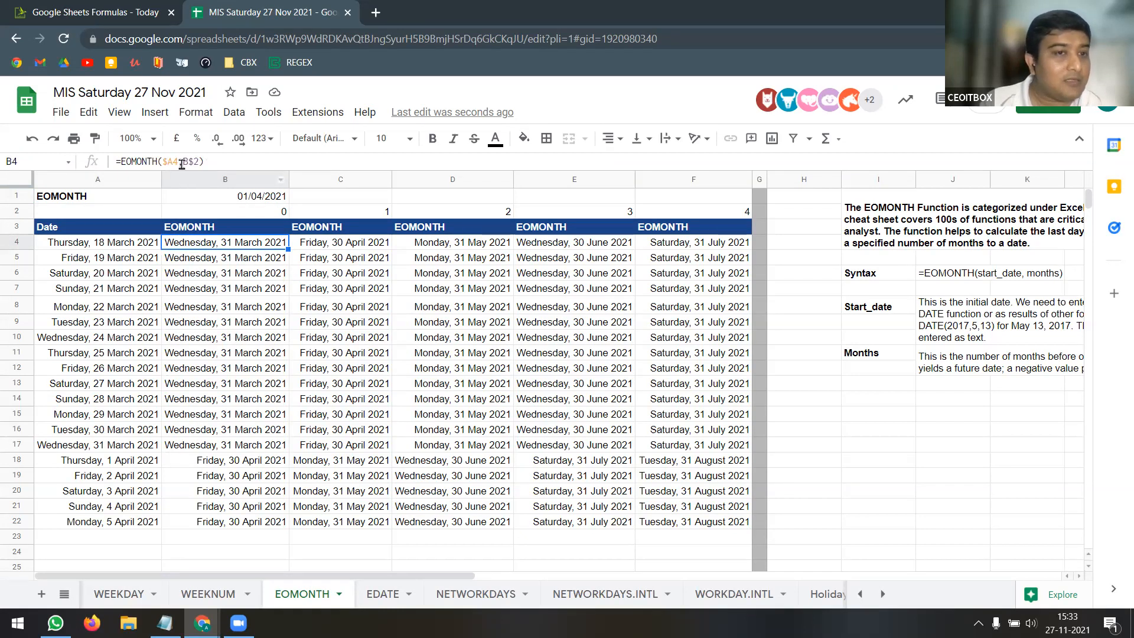
{"action": "left_click", "coordinate": [267, 214]}
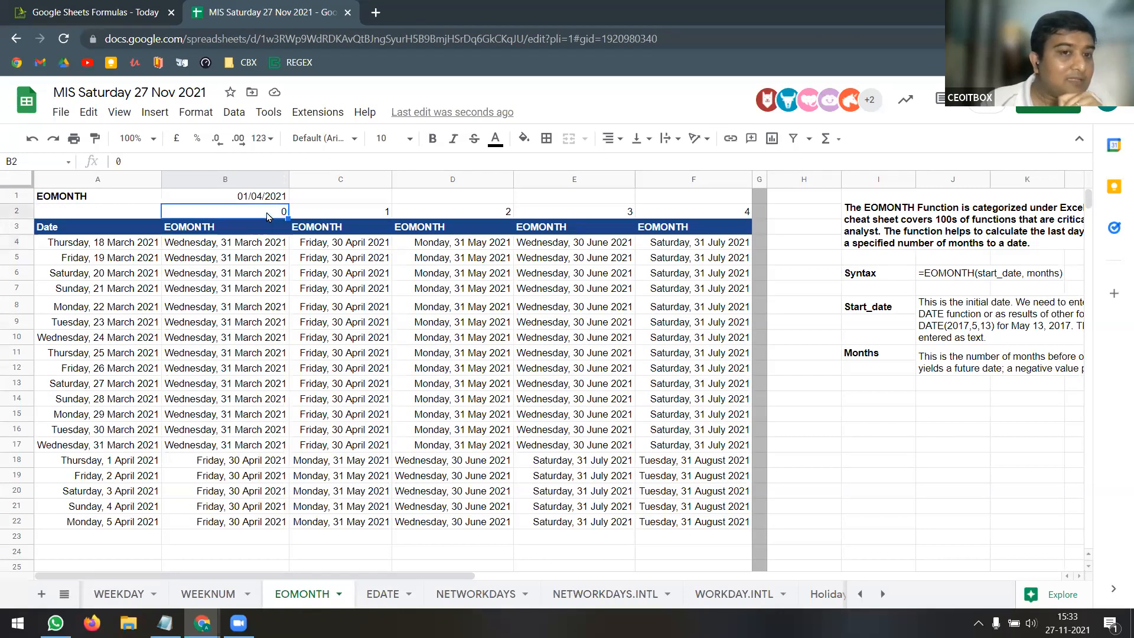
{"action": "left_click", "coordinate": [278, 243]}
{"action": "left_click", "coordinate": [347, 246]}
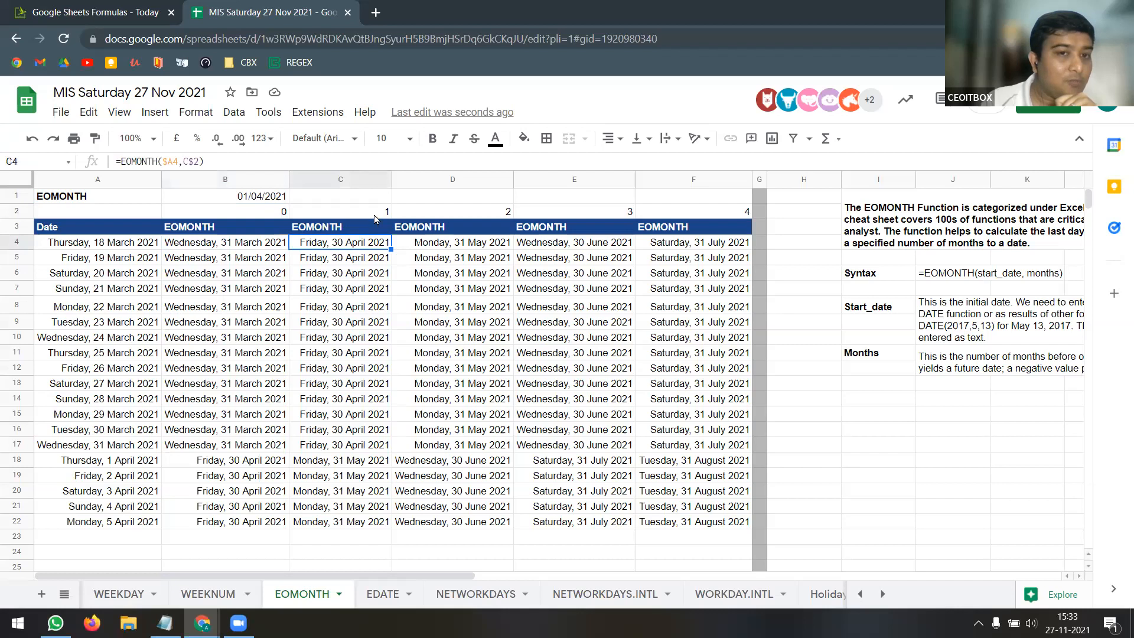
{"action": "left_click", "coordinate": [258, 253]}
{"action": "left_click", "coordinate": [276, 215]}
{"action": "left_click", "coordinate": [267, 246]}
{"action": "left_click_drag", "start_coordinate": [132, 243], "coordinate": [151, 352]}
{"action": "left_click_drag", "start_coordinate": [238, 248], "coordinate": [240, 333]}
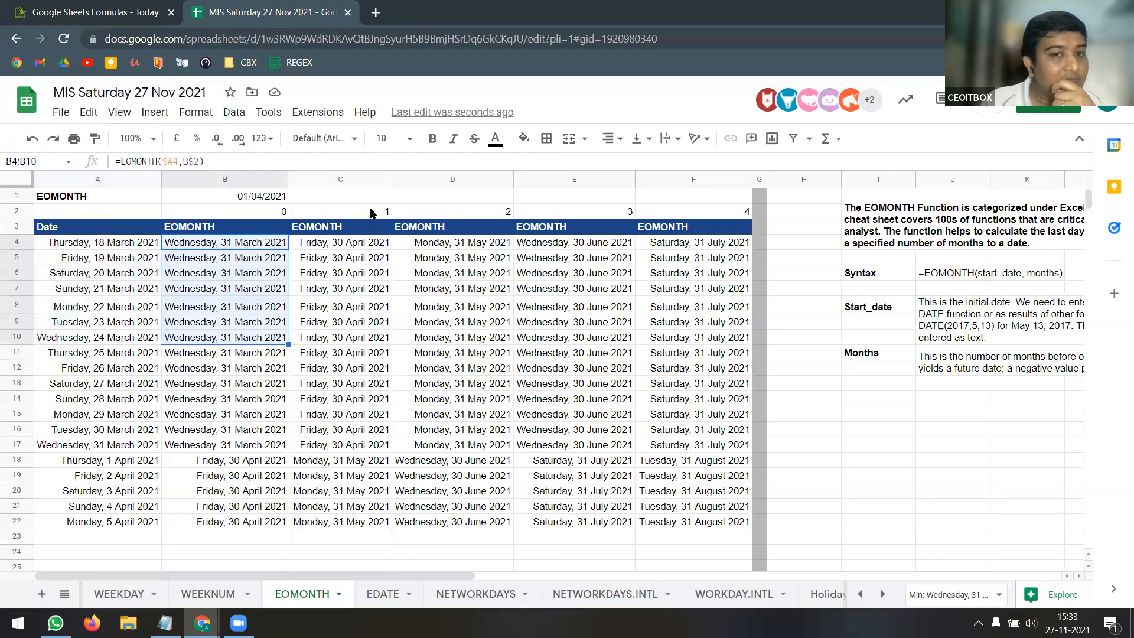
{"action": "left_click", "coordinate": [349, 249]}
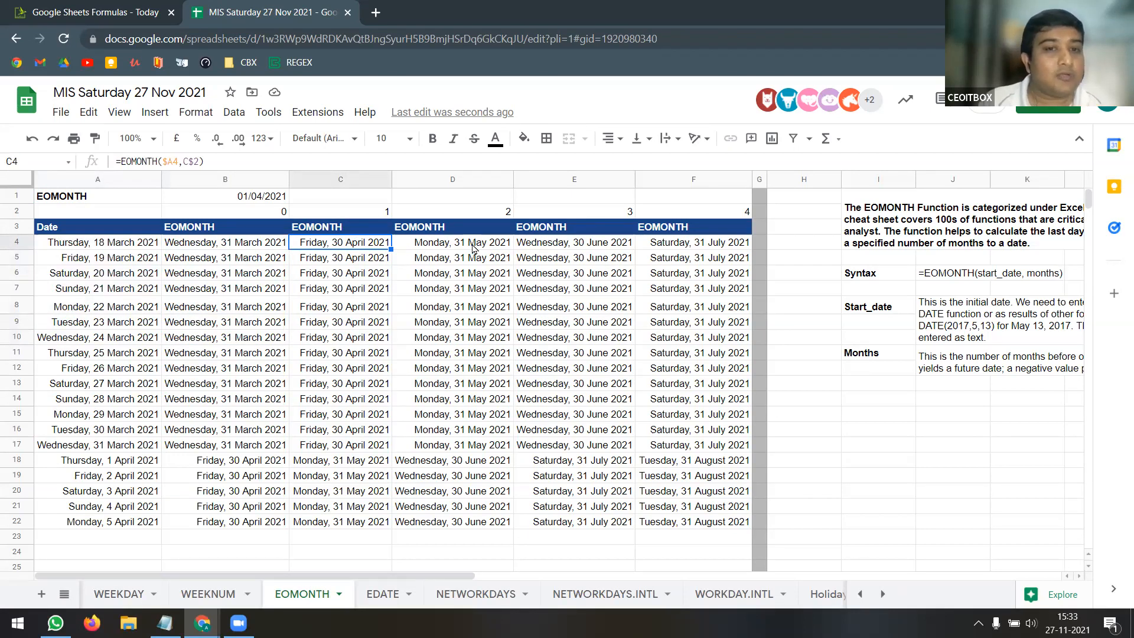
Set the month offset in D2 to -2 so that column D calculates past month-end dates
{"action": "left_click", "coordinate": [503, 211]}
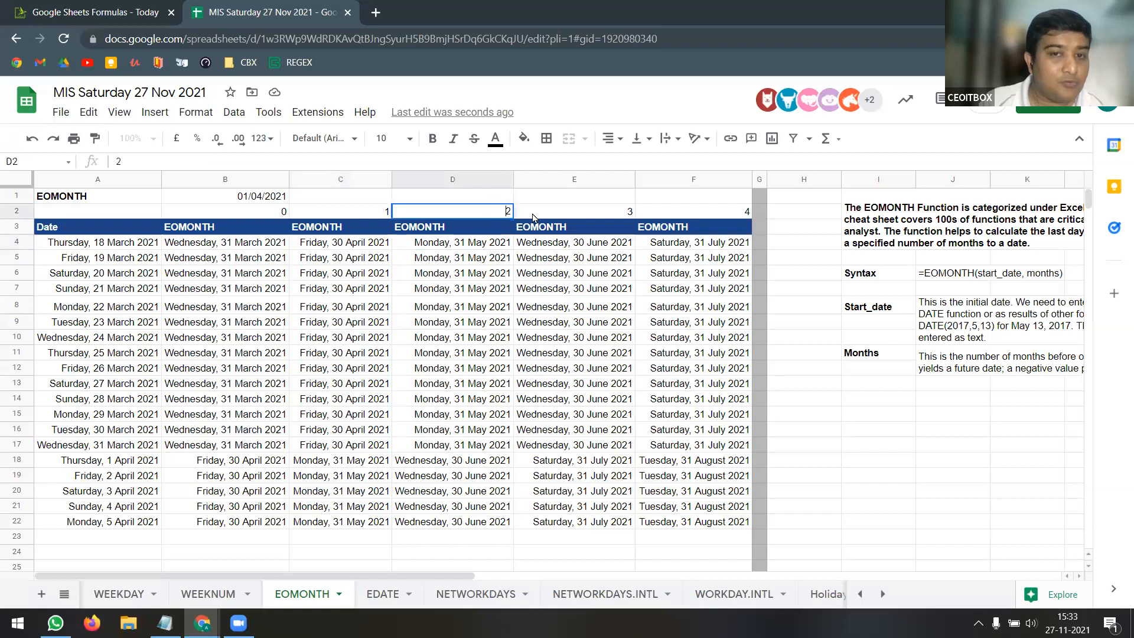
{"action": "type", "text": "-"}
{"action": "key", "text": "Return"}
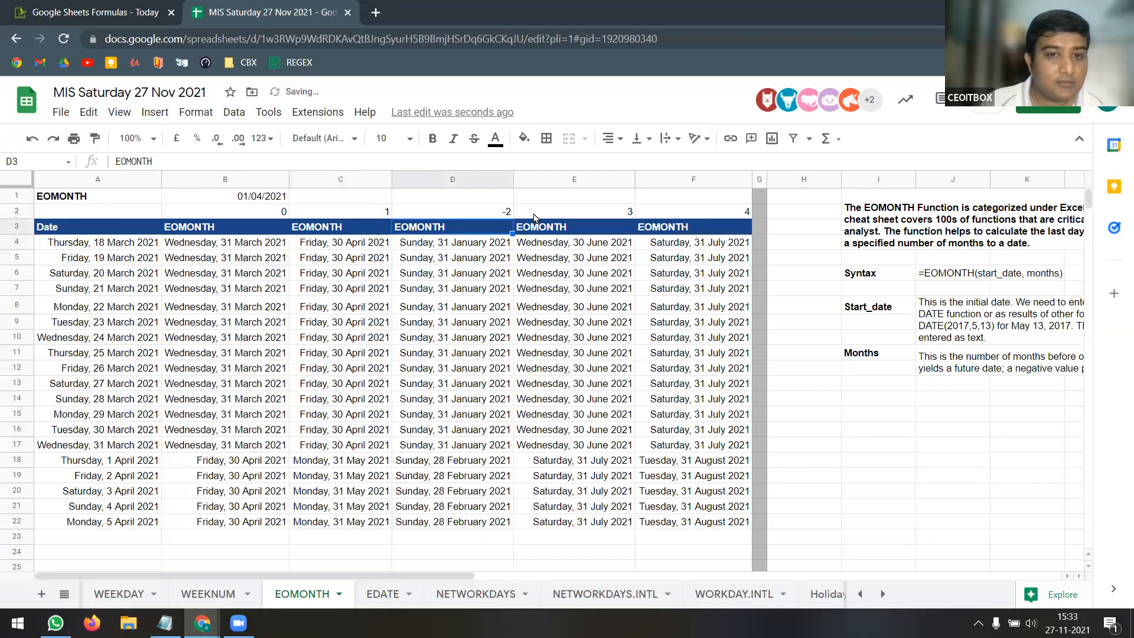
Enter the formula =EOMONTH(A4,-2) in cell D1 of the EOMONTH sheet
{"action": "left_click", "coordinate": [488, 251]}
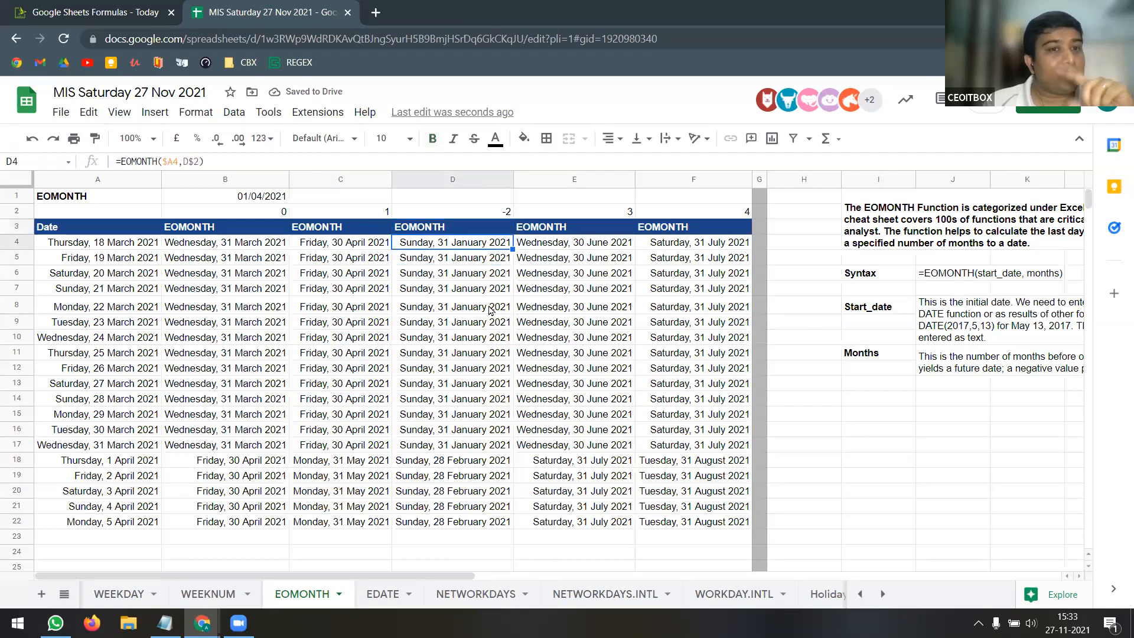
{"action": "left_click", "coordinate": [502, 214]}
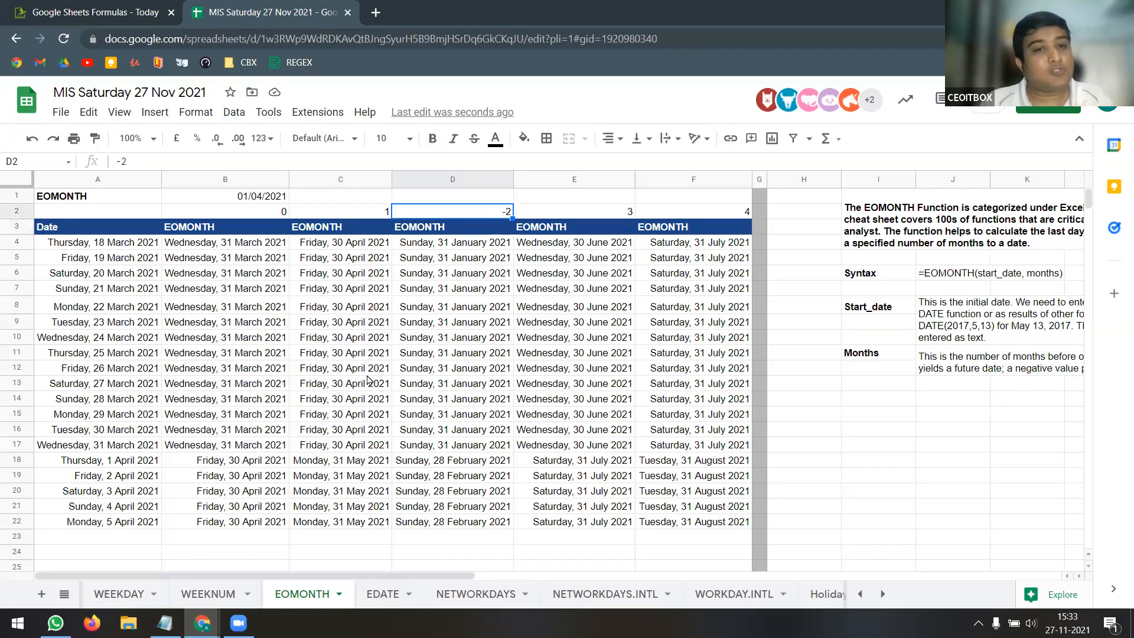
{"action": "left_click", "coordinate": [483, 198]}
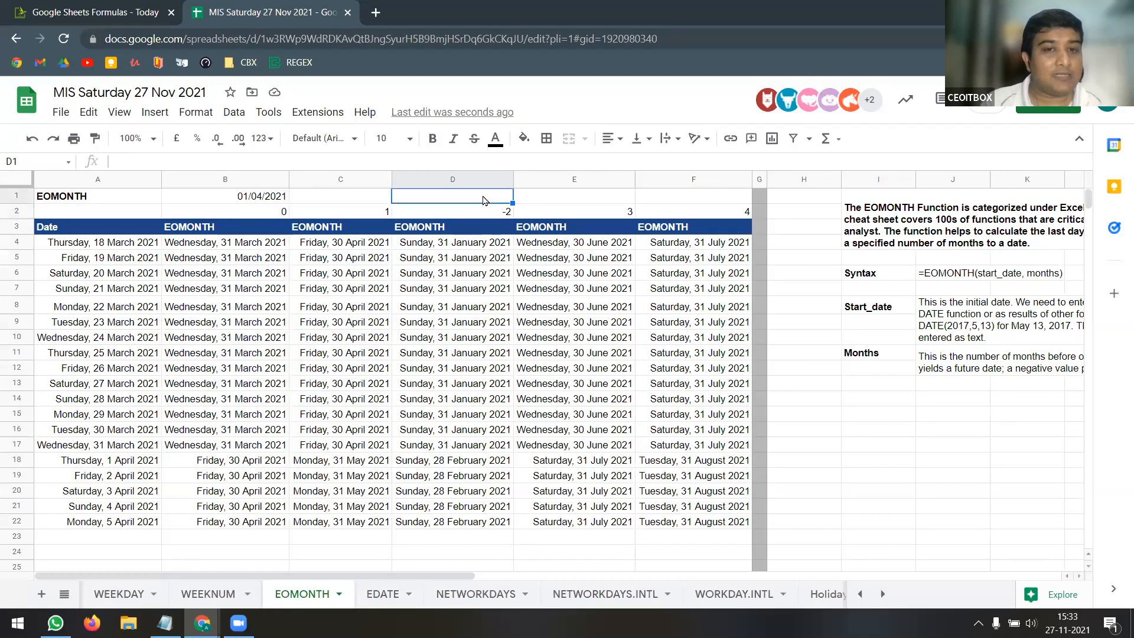
{"action": "type", "text": "="}
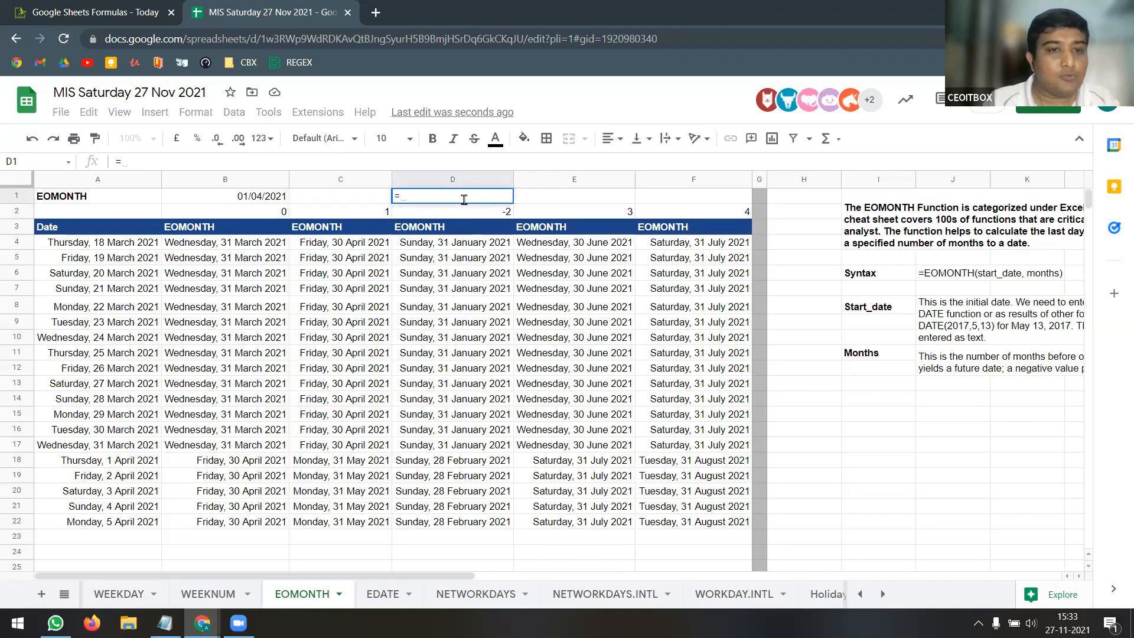
{"action": "left_click", "coordinate": [117, 248]}
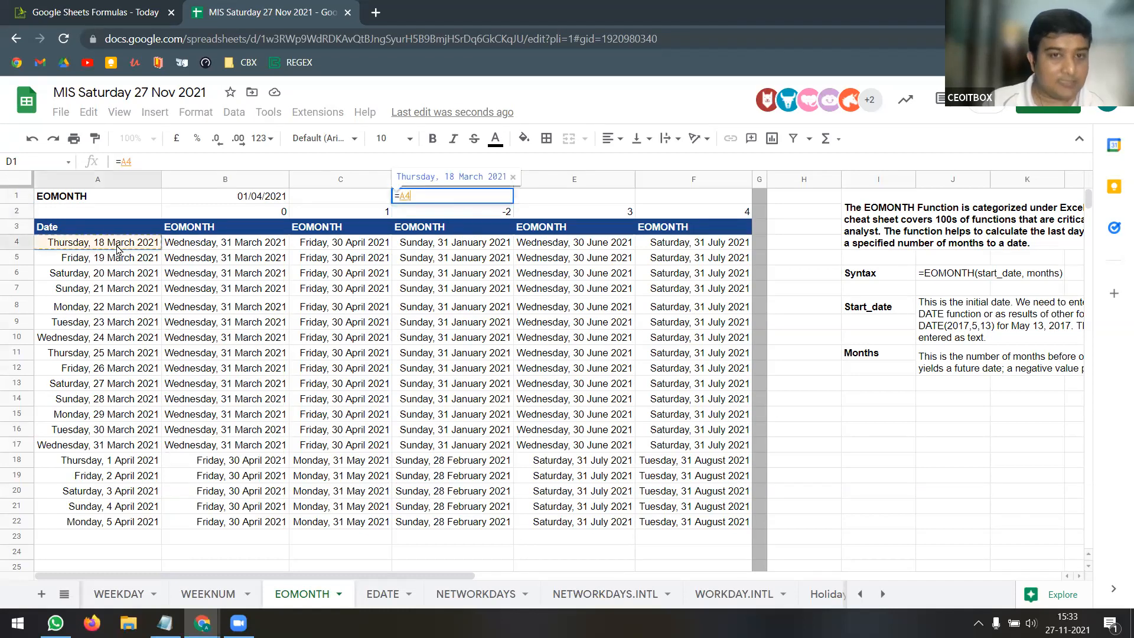
{"action": "key", "text": "BackSpace"}
{"action": "key", "text": "BackSpace"}
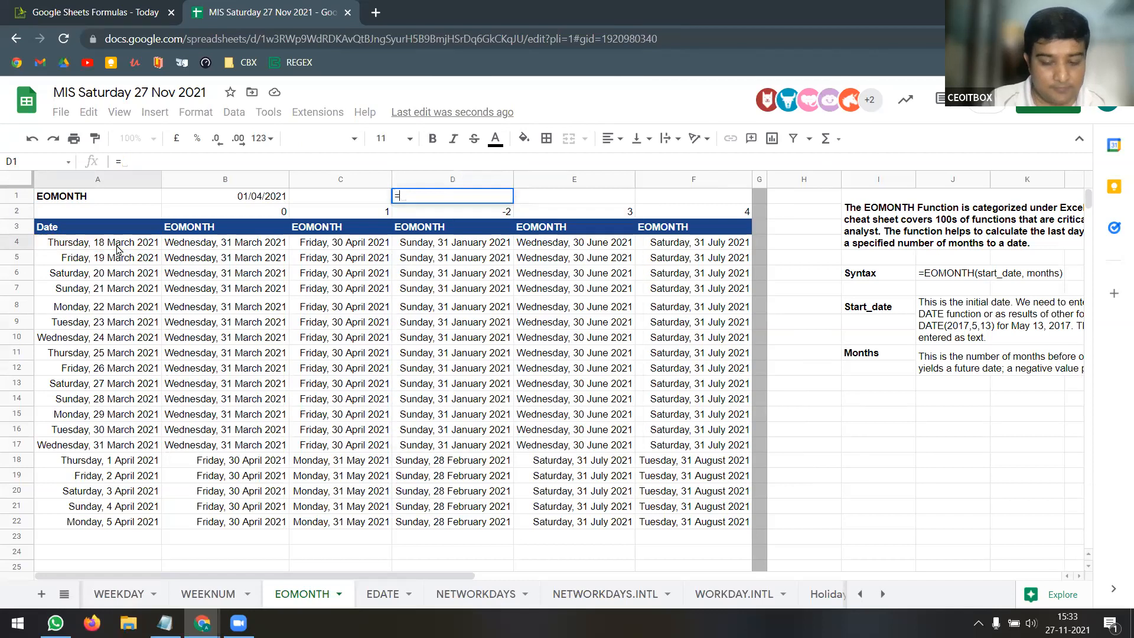
{"action": "type", "text": "eomo"}
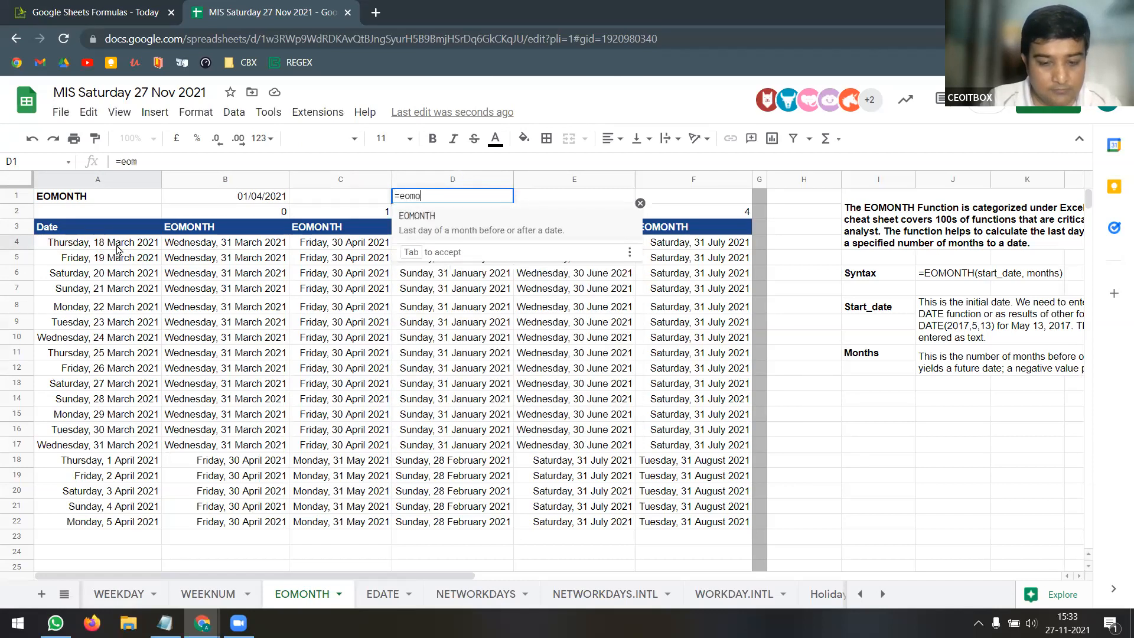
{"action": "key", "text": "Tab"}
{"action": "left_click", "coordinate": [110, 249]}
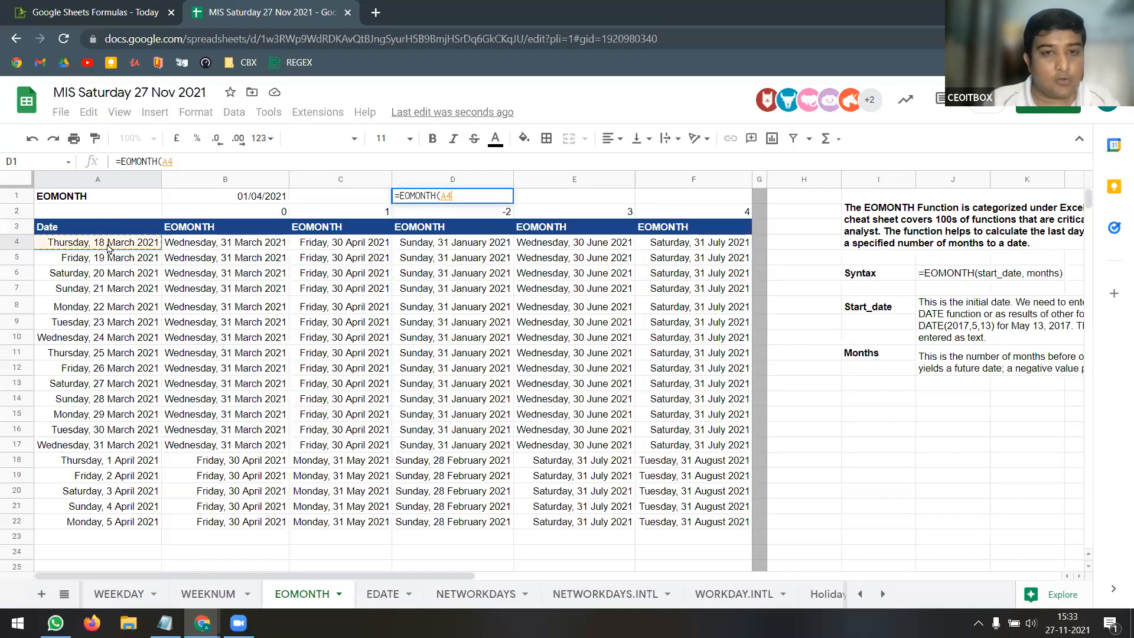
{"action": "type", "text": ",-2)"}
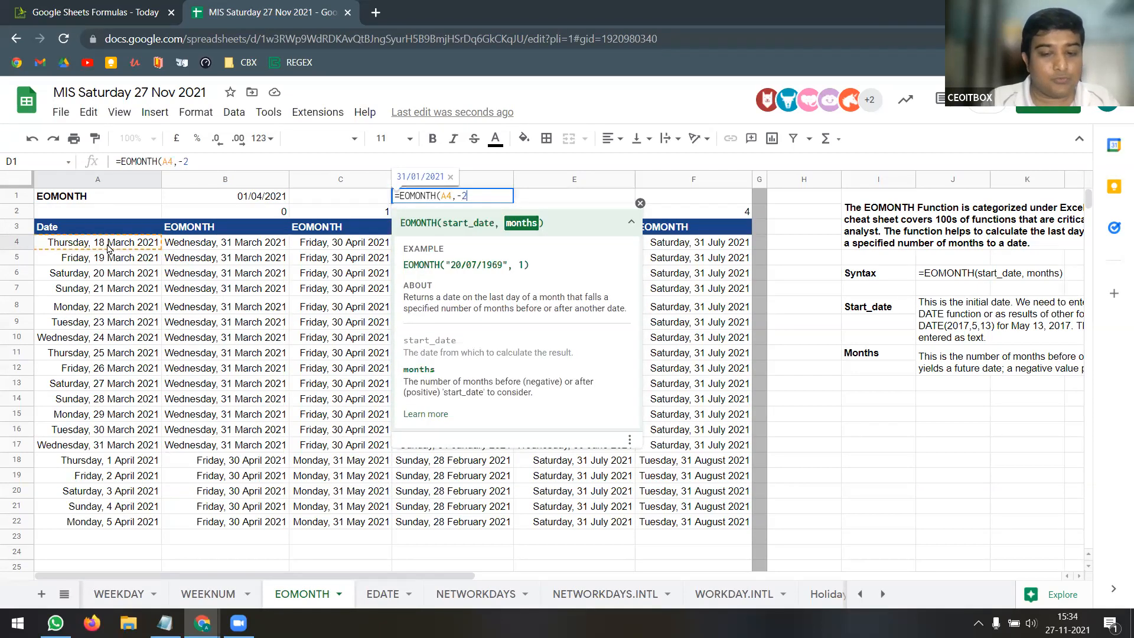
{"action": "key", "text": "Return"}
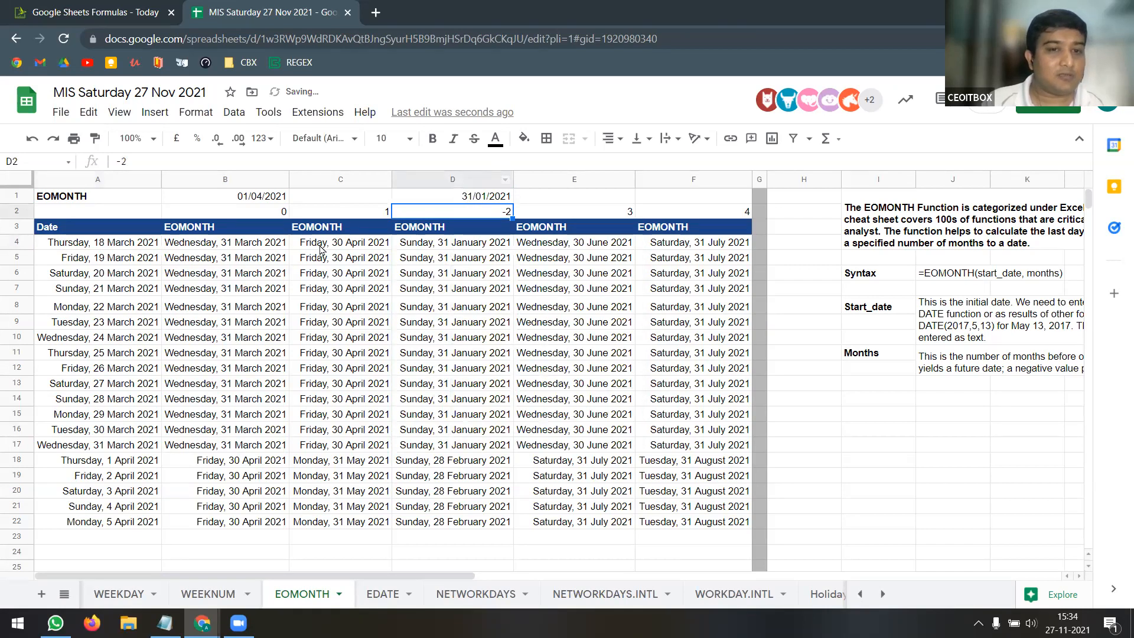
Copy the long date formatting of cell D5 onto cell D1 without changing D1's formula
{"action": "left_click", "coordinate": [458, 259]}
{"action": "left_click", "coordinate": [496, 197]}
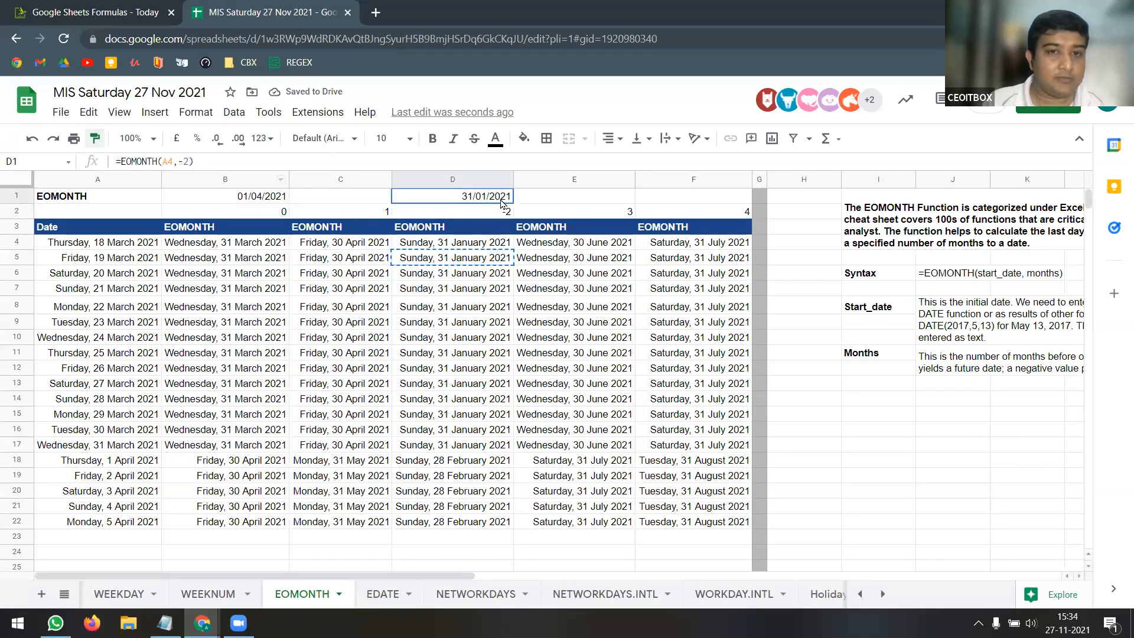
{"action": "key", "text": "ctrl+alt+v"}
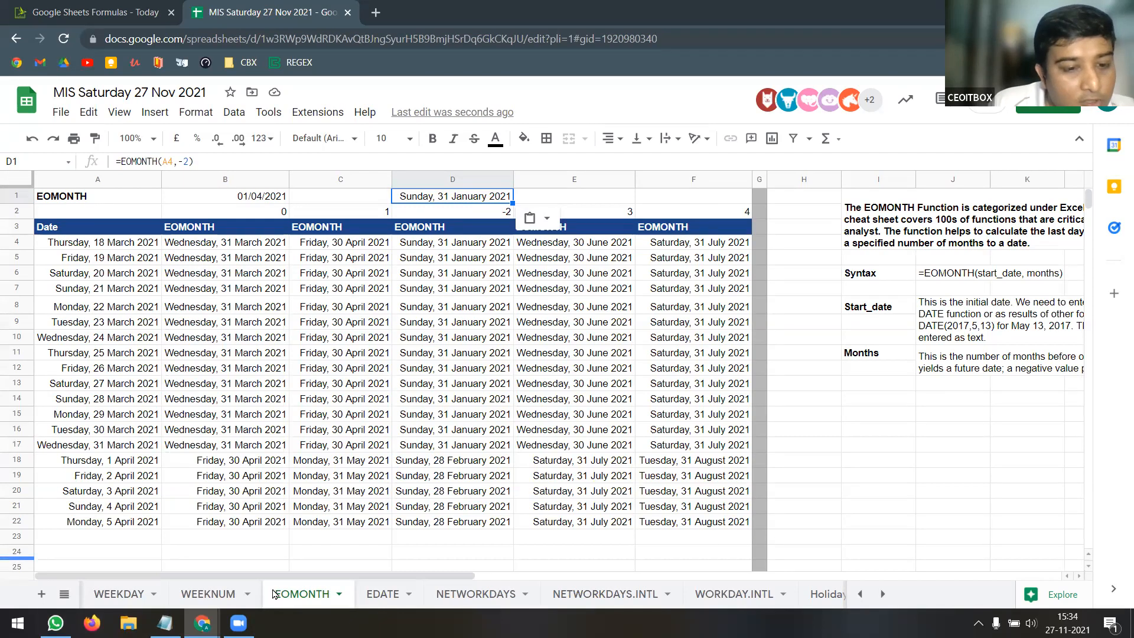
On the WEEKNUM sheet, change the type argument of the formula in B21 to 16, so weeks begin on Saturday
{"action": "left_click", "coordinate": [230, 590]}
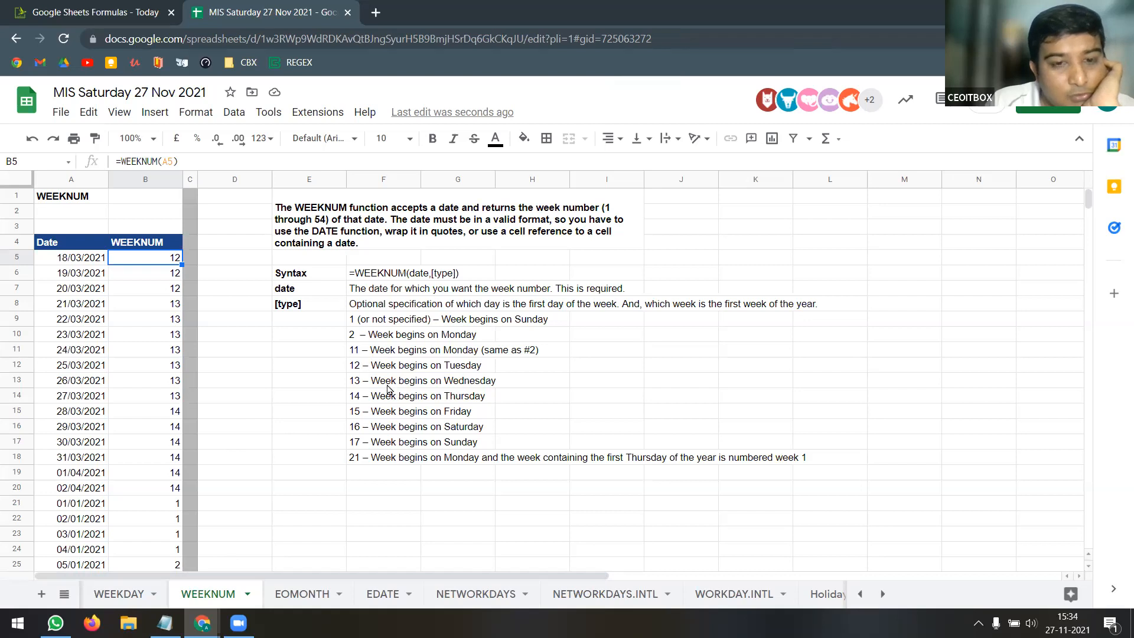
{"action": "left_click", "coordinate": [388, 430]}
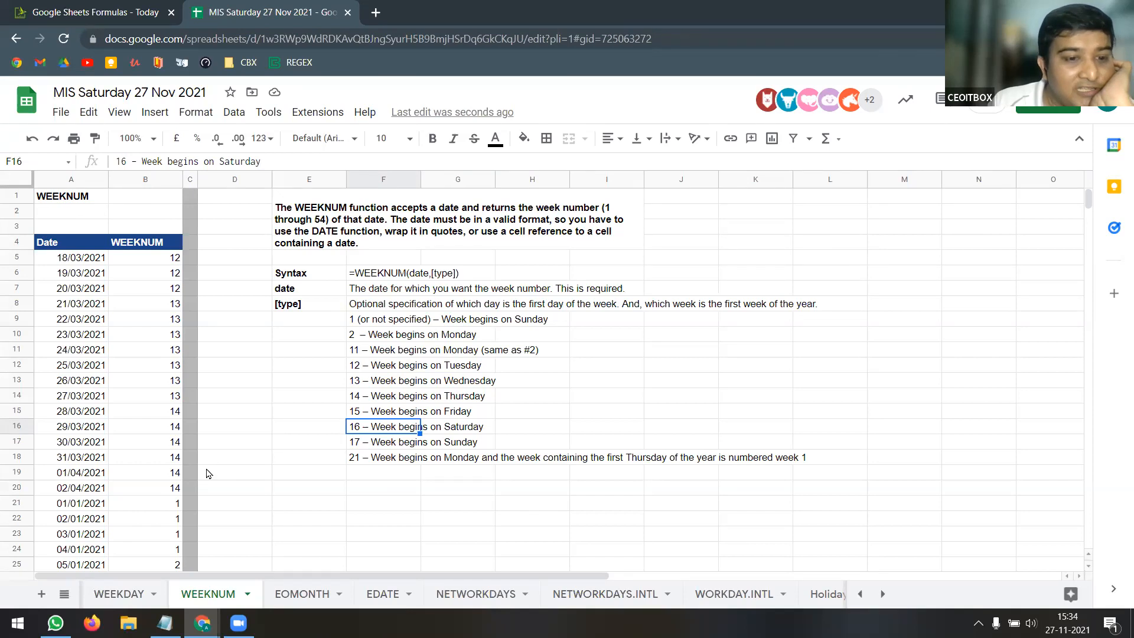
{"action": "scroll", "coordinate": [151, 440], "scroll_direction": "down", "scroll_amount": 3}
{"action": "left_click", "coordinate": [166, 385]}
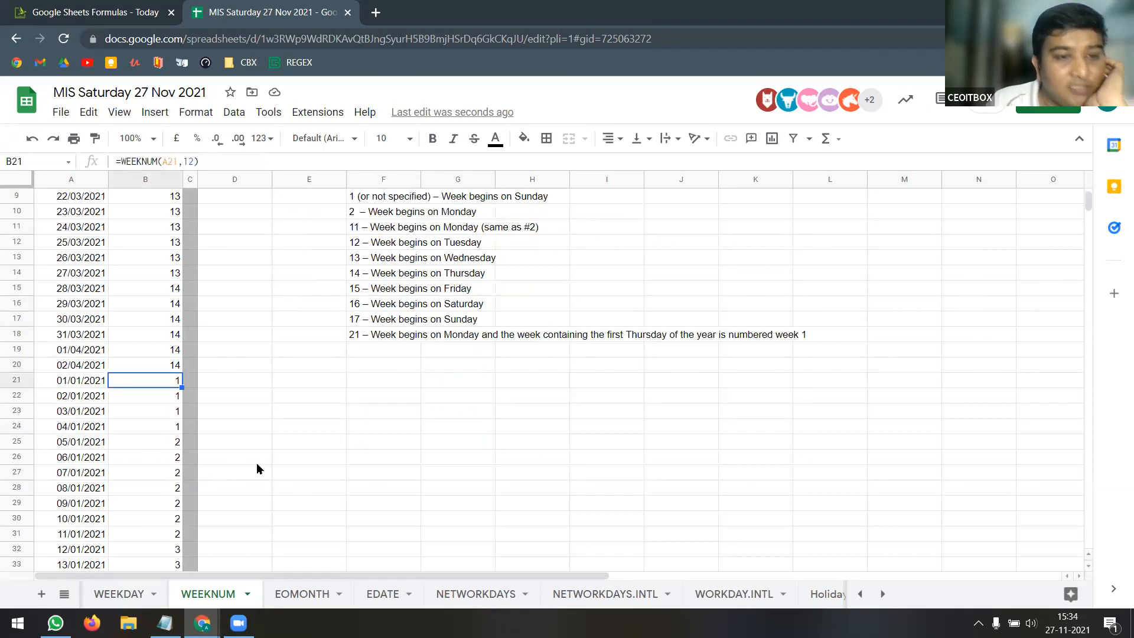
{"action": "left_click", "coordinate": [199, 162]}
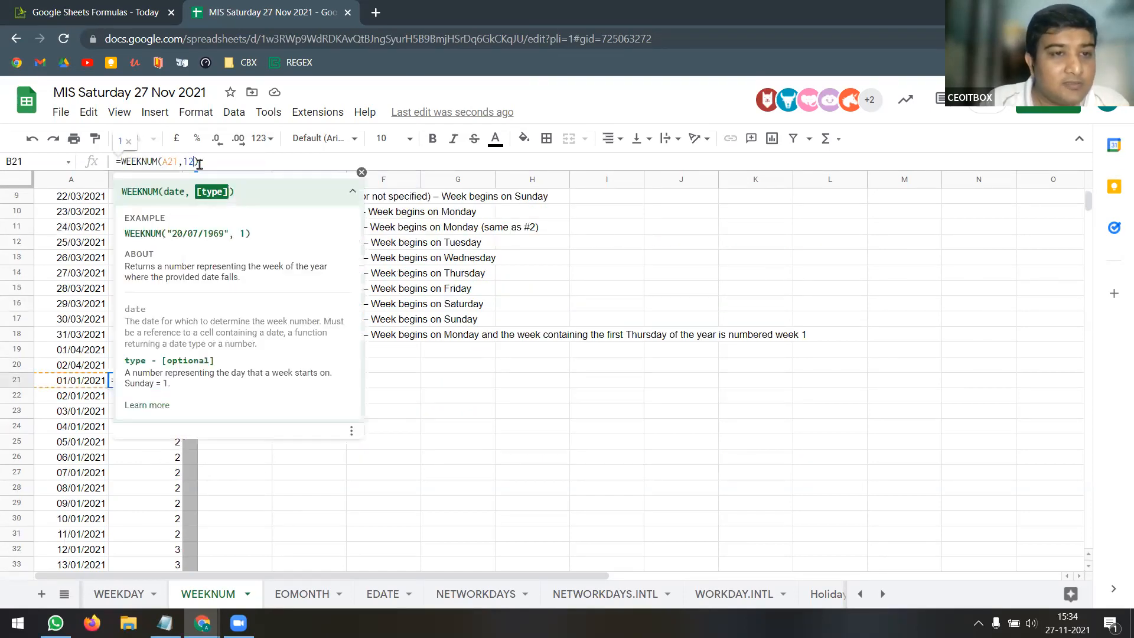
{"action": "key", "text": "BackSpace"}
{"action": "type", "text": "6"}
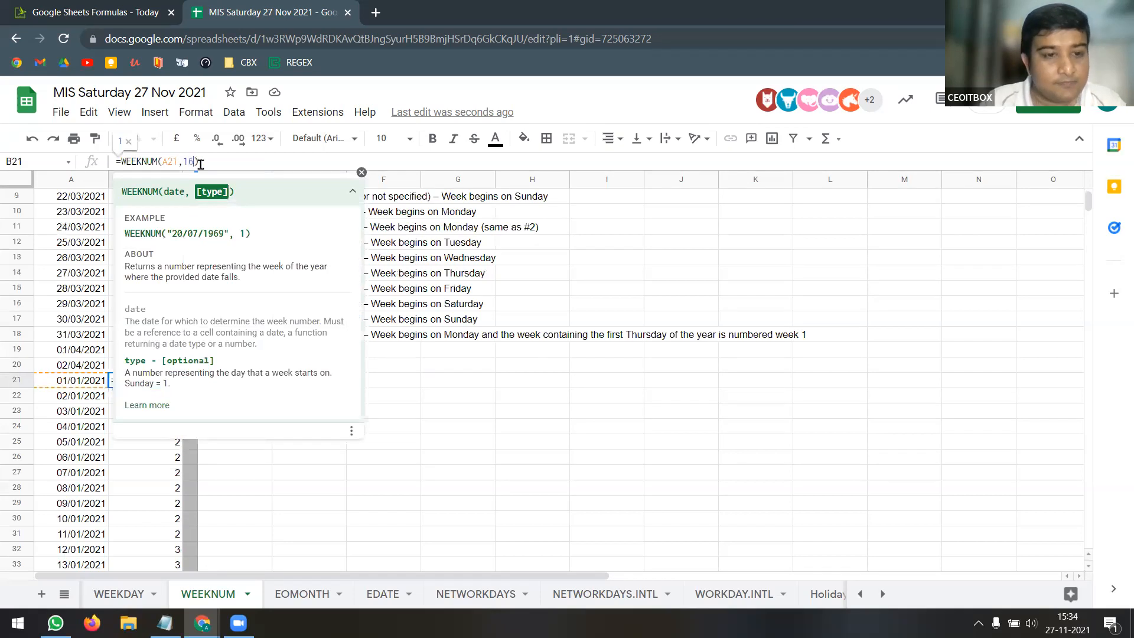
{"action": "key", "text": "Return"}
Fill the WEEKNUM formula from B21 down through B33
{"action": "key", "text": "Up"}
{"action": "key", "text": "ctrl+shift+Down"}
{"action": "key", "text": "ctrl+d"}
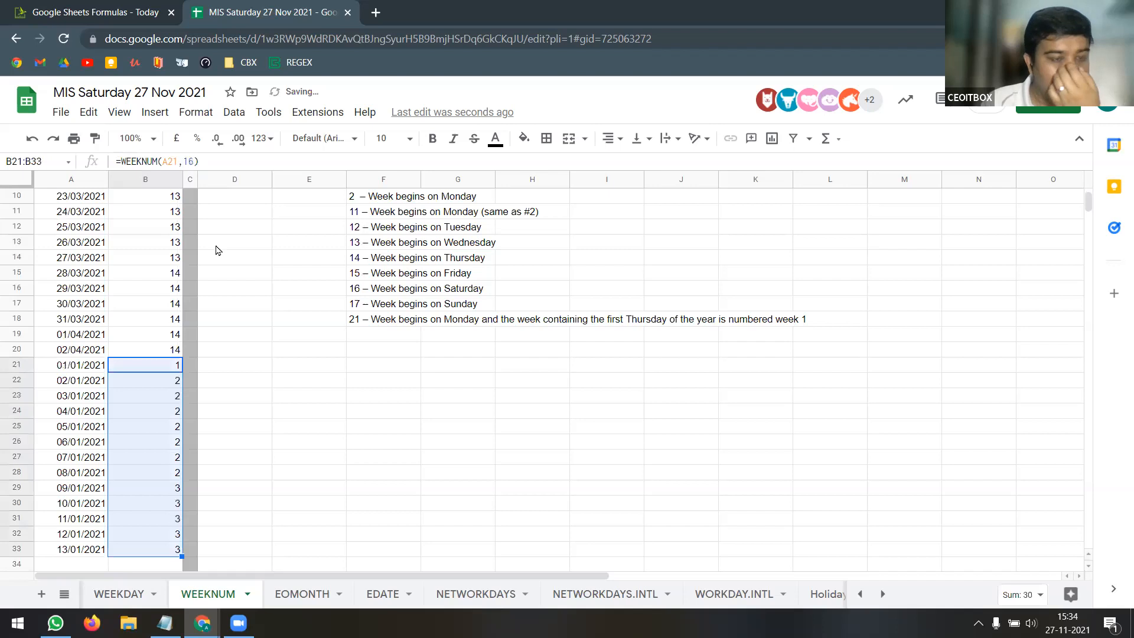
Check the weekday of the date in A22, and compare the week number in B29 with the type 16 description
{"action": "double_click", "coordinate": [83, 379]}
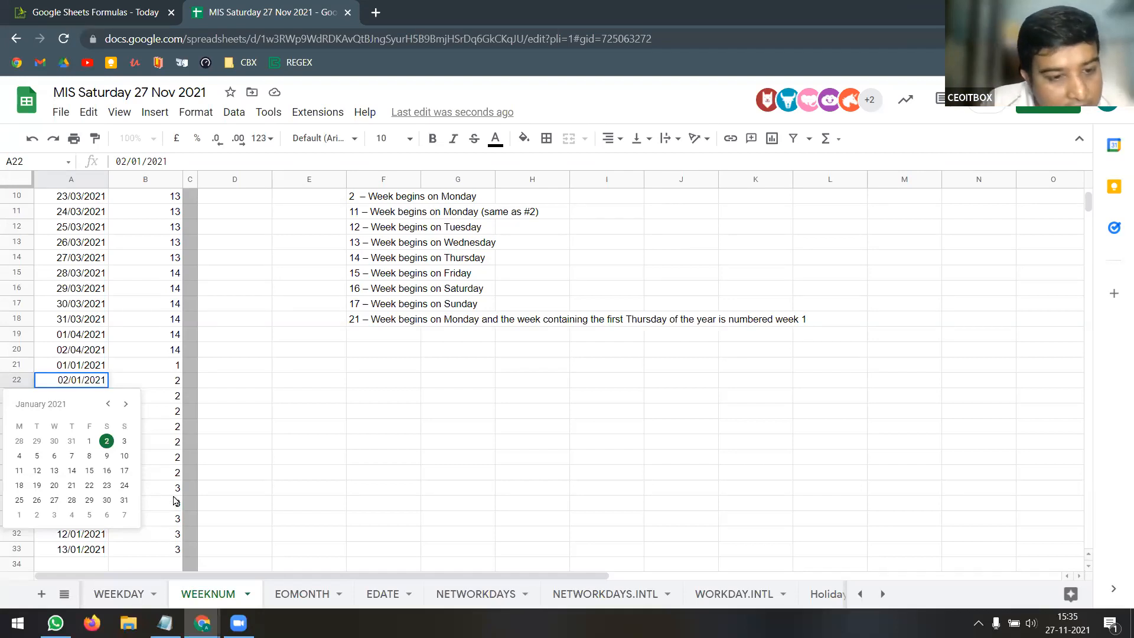
{"action": "left_click", "coordinate": [173, 491]}
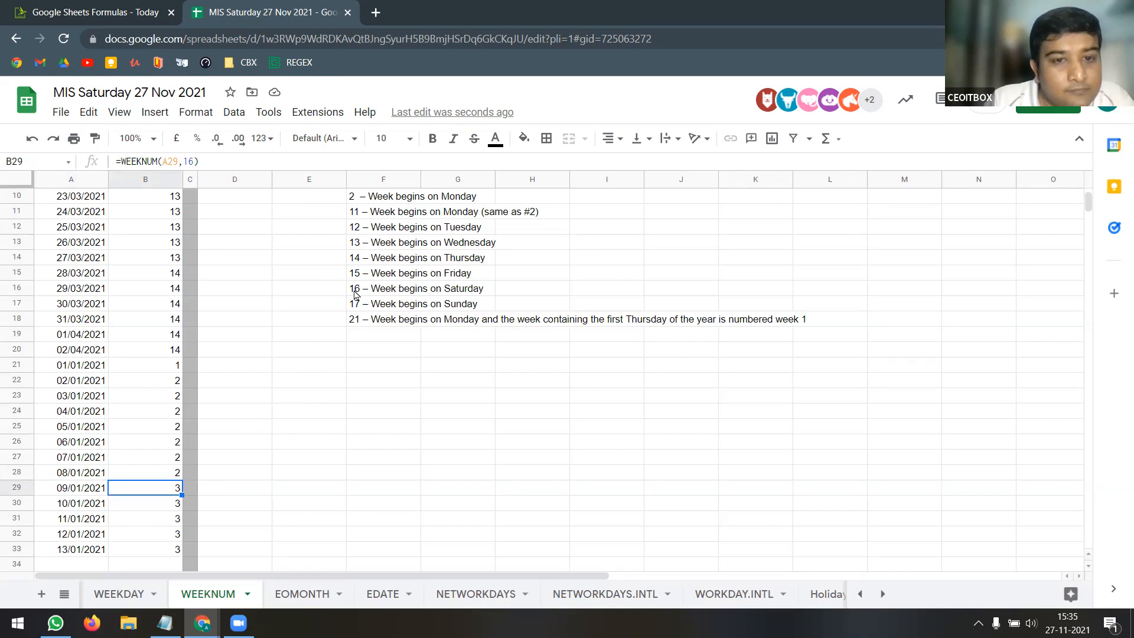
{"action": "left_click", "coordinate": [378, 292]}
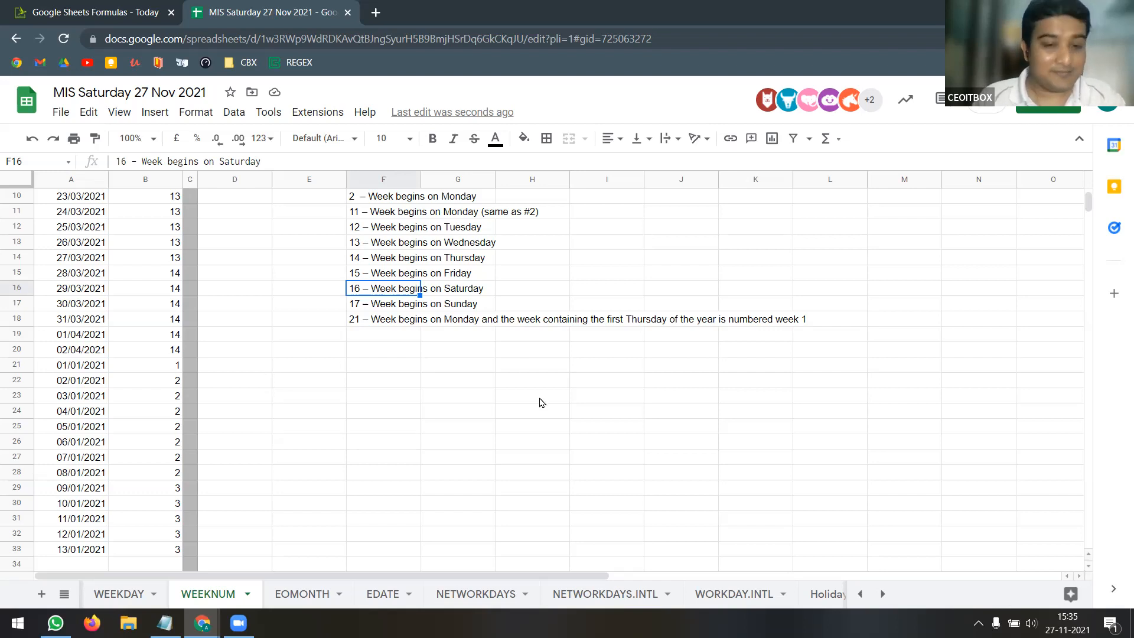
On the EDATE sheet, review the function description and insert today's date, 27/11/2021, in cell A5
{"action": "left_click", "coordinate": [388, 600]}
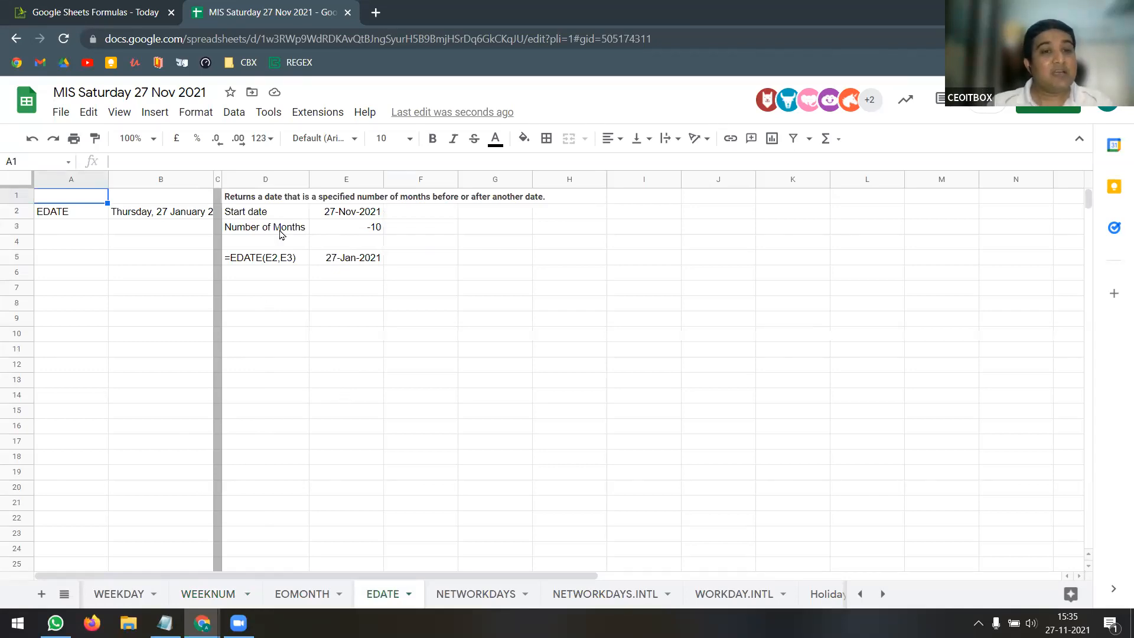
{"action": "left_click", "coordinate": [286, 201]}
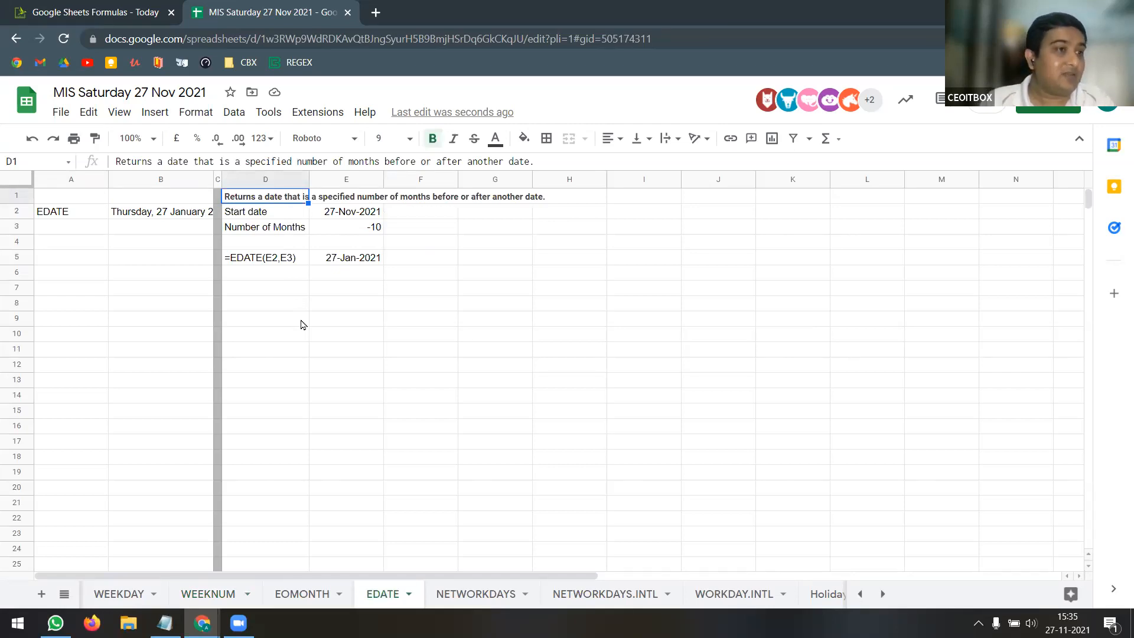
{"action": "left_click", "coordinate": [80, 262]}
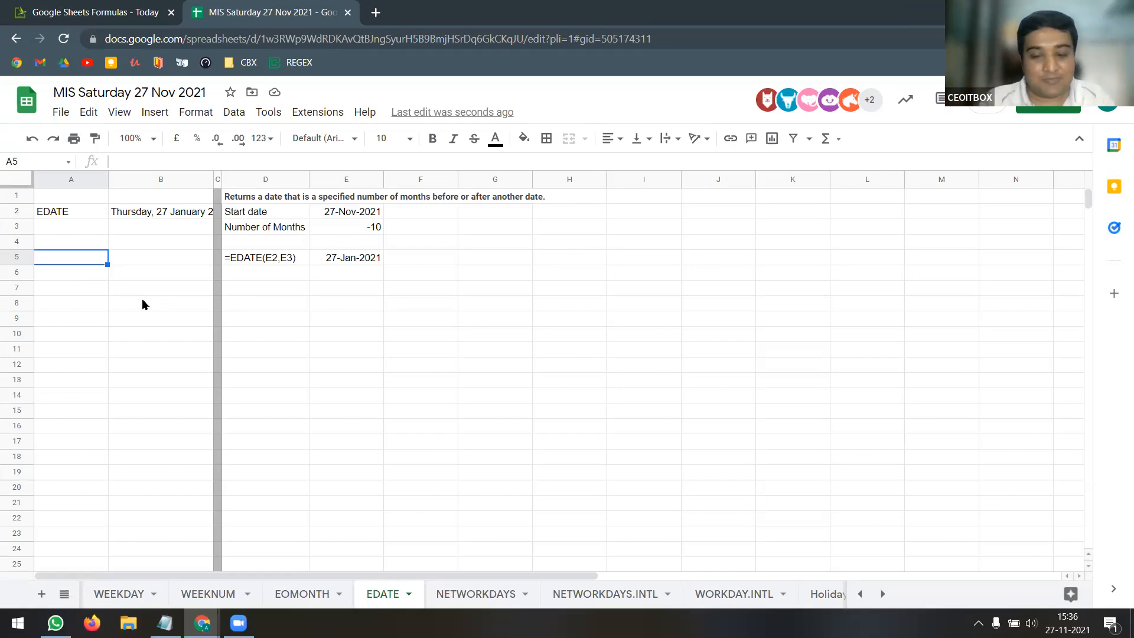
{"action": "key", "text": "ctrl+semicolon"}
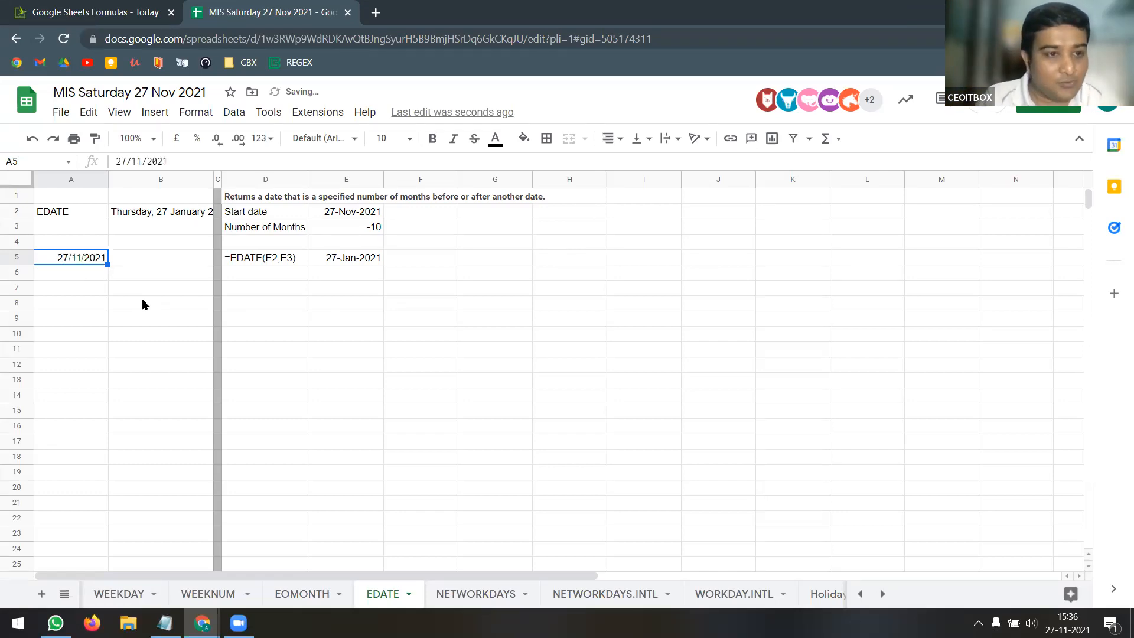
Enter the formula =EDATE(A5,5) in cell B5
{"action": "left_click", "coordinate": [163, 262]}
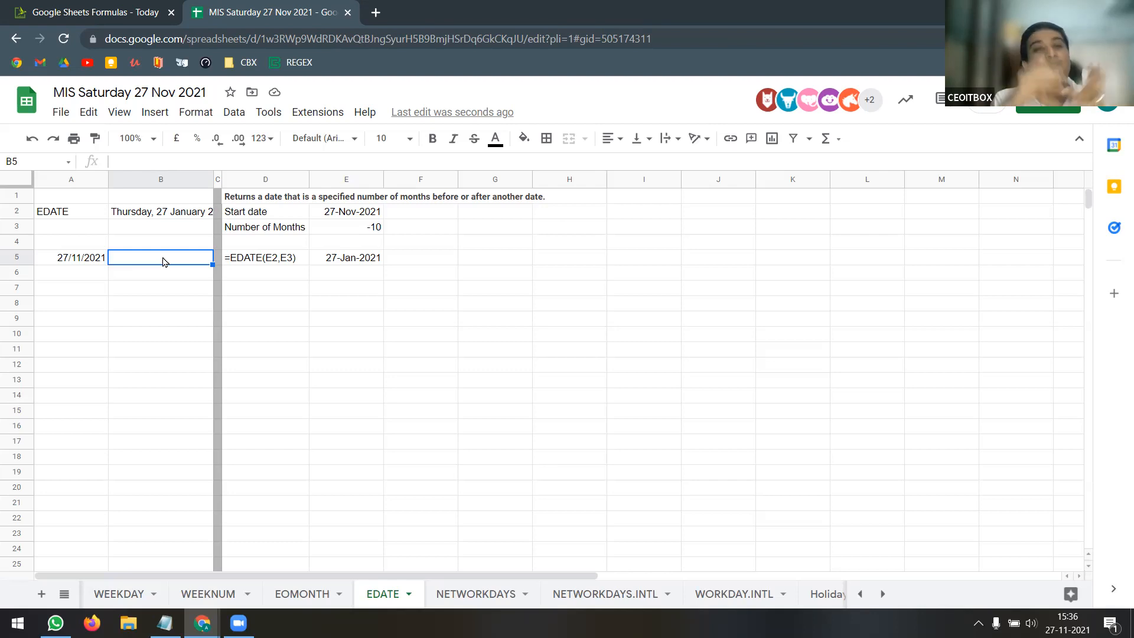
{"action": "type", "text": "=eda"}
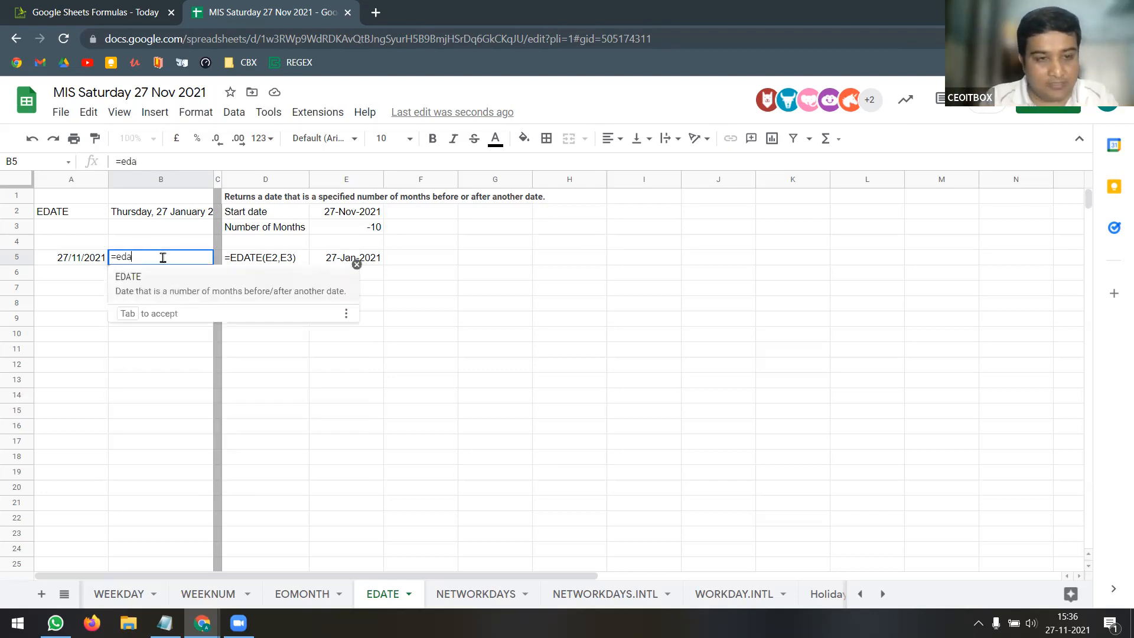
{"action": "key", "text": "Tab"}
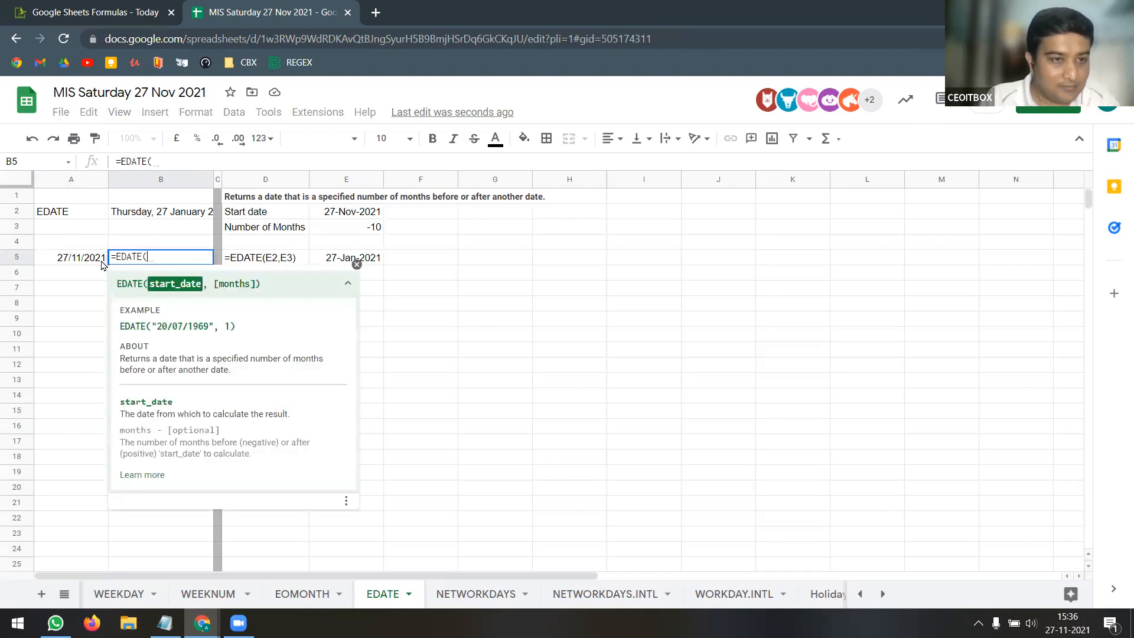
{"action": "left_click", "coordinate": [93, 260]}
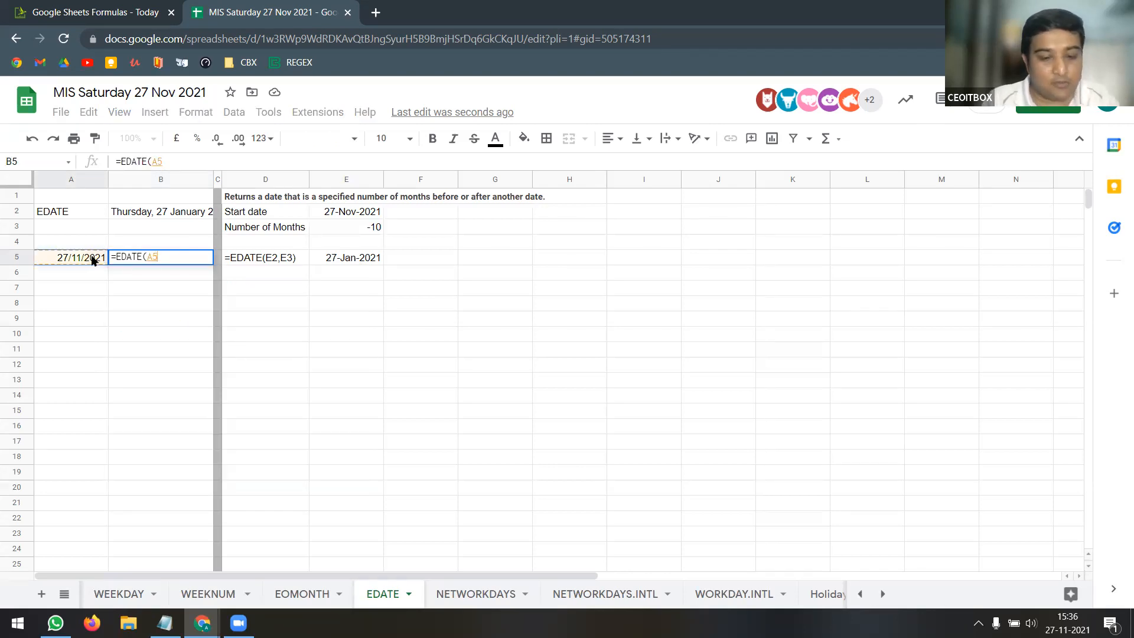
{"action": "type", "text": ",5"}
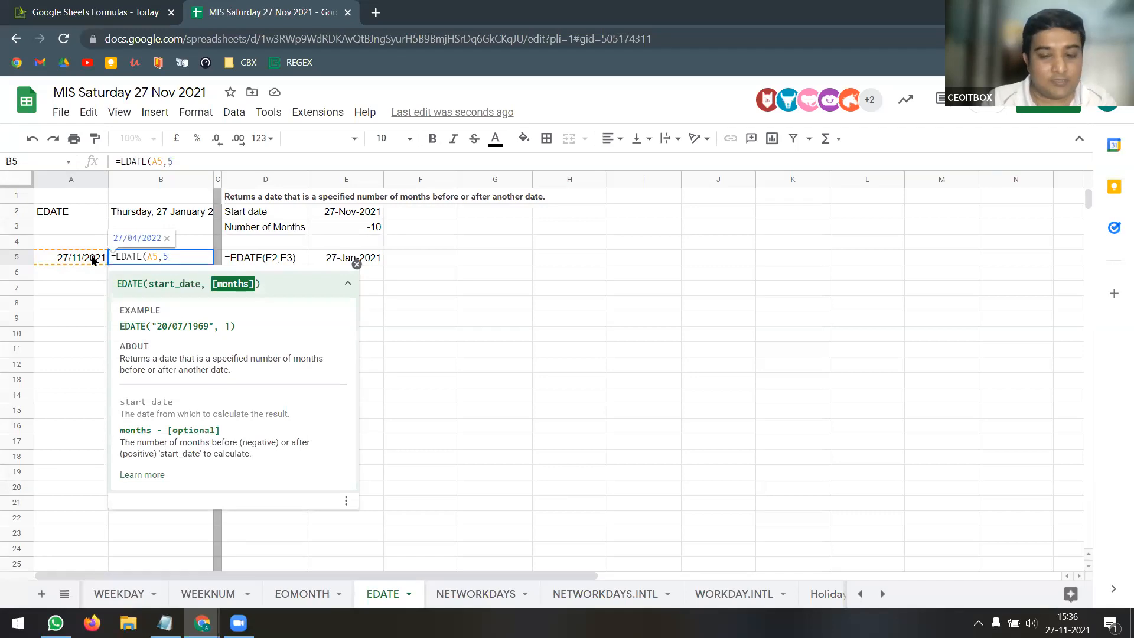
{"action": "type", "text": ")"}
{"action": "key", "text": "Return"}
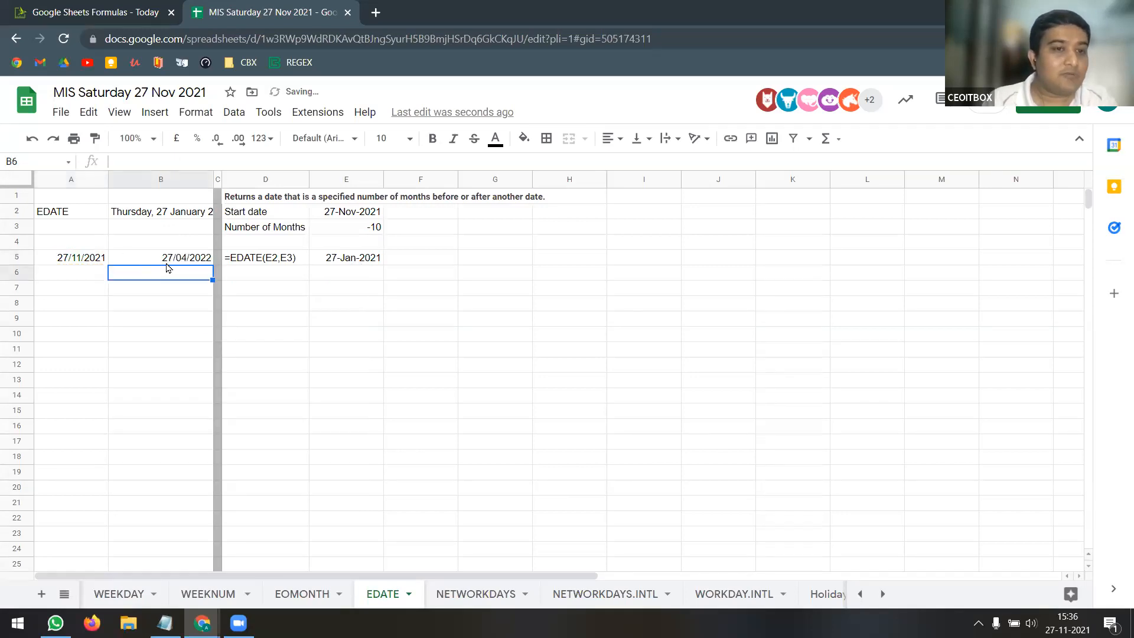
{"action": "key", "text": "Up"}
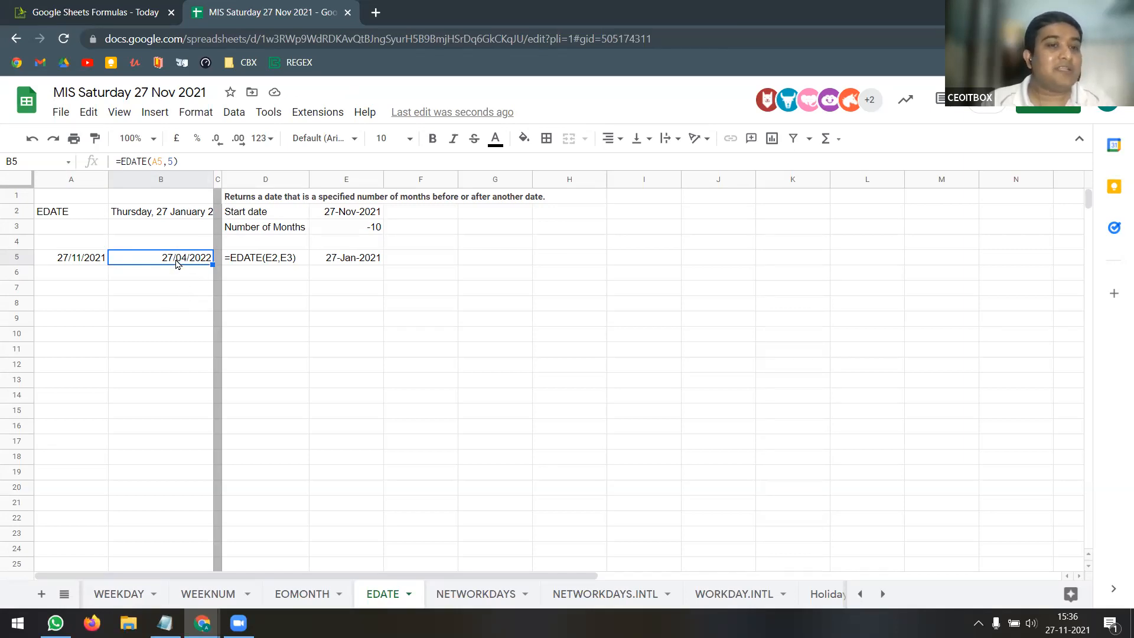
{"action": "left_click", "coordinate": [169, 162]}
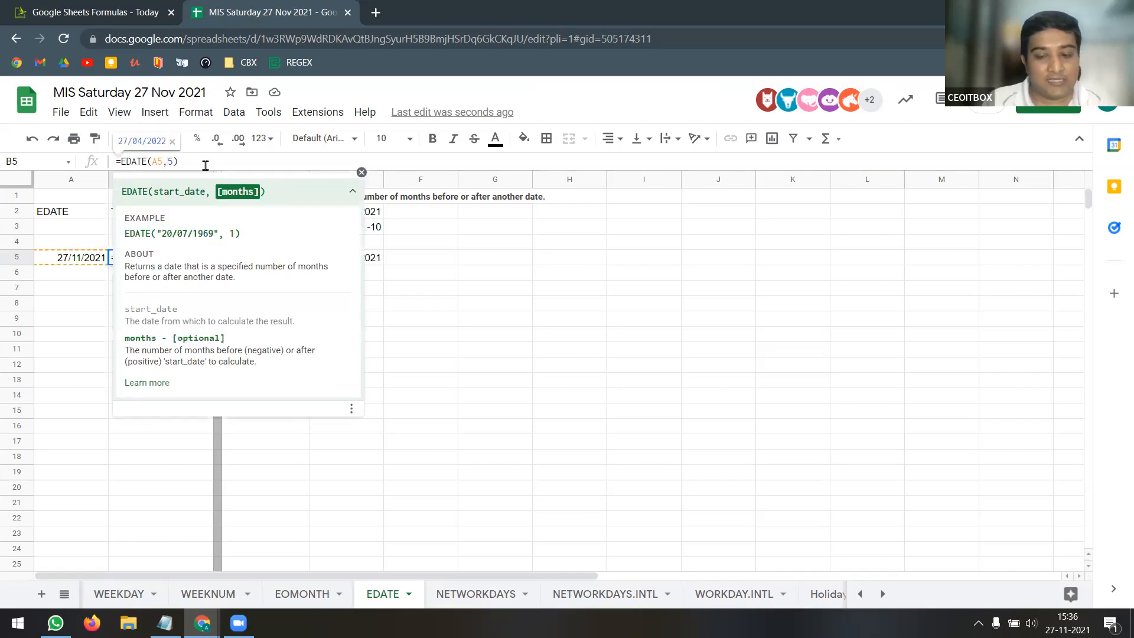
{"action": "key", "text": "BackSpace"}
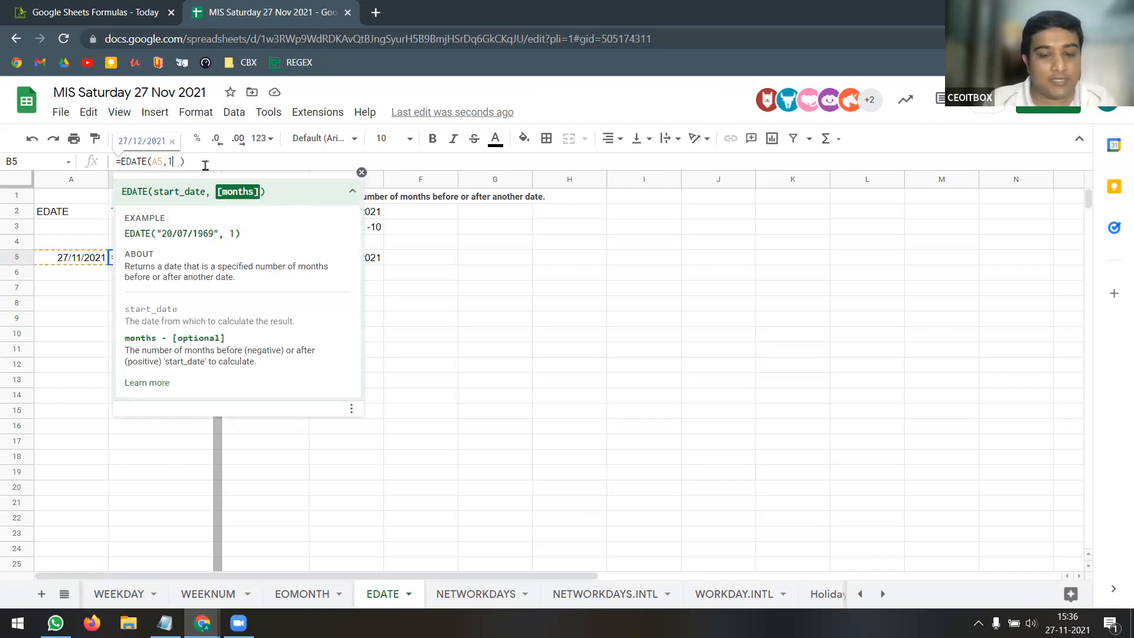
{"action": "key", "text": "Escape"}
Fill A5:B5 down to row 6 and change the formula in B6 to =EDATE(A6,-1)
{"action": "left_click_drag", "start_coordinate": [93, 258], "coordinate": [209, 278]}
{"action": "double_click", "coordinate": [189, 273]}
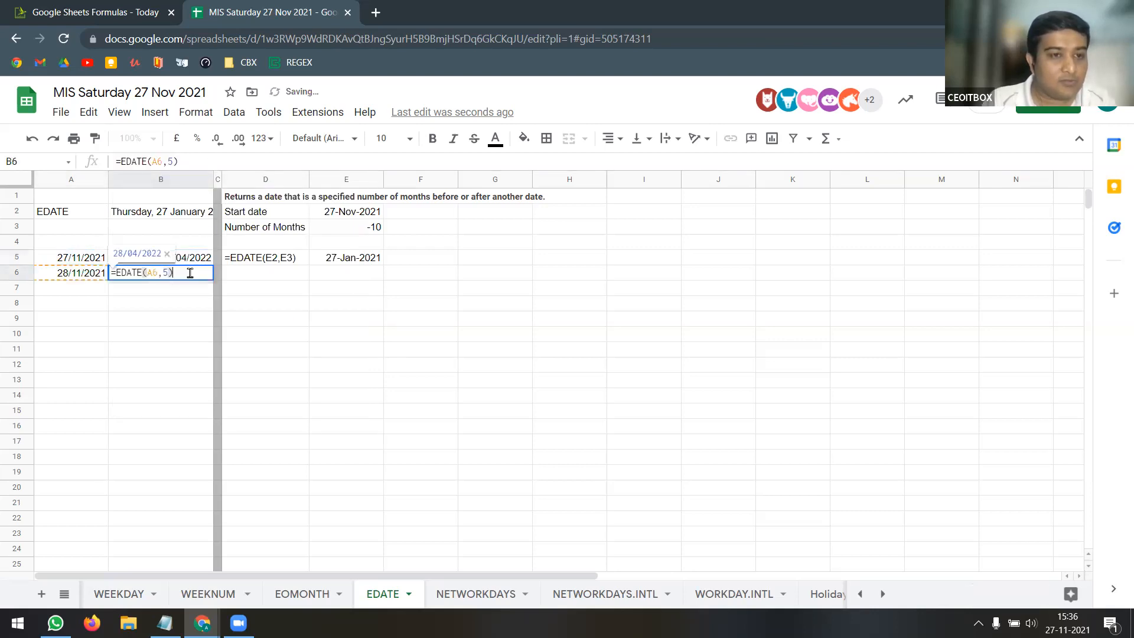
{"action": "left_click", "coordinate": [176, 161]}
{"action": "key", "text": "BackSpace"}
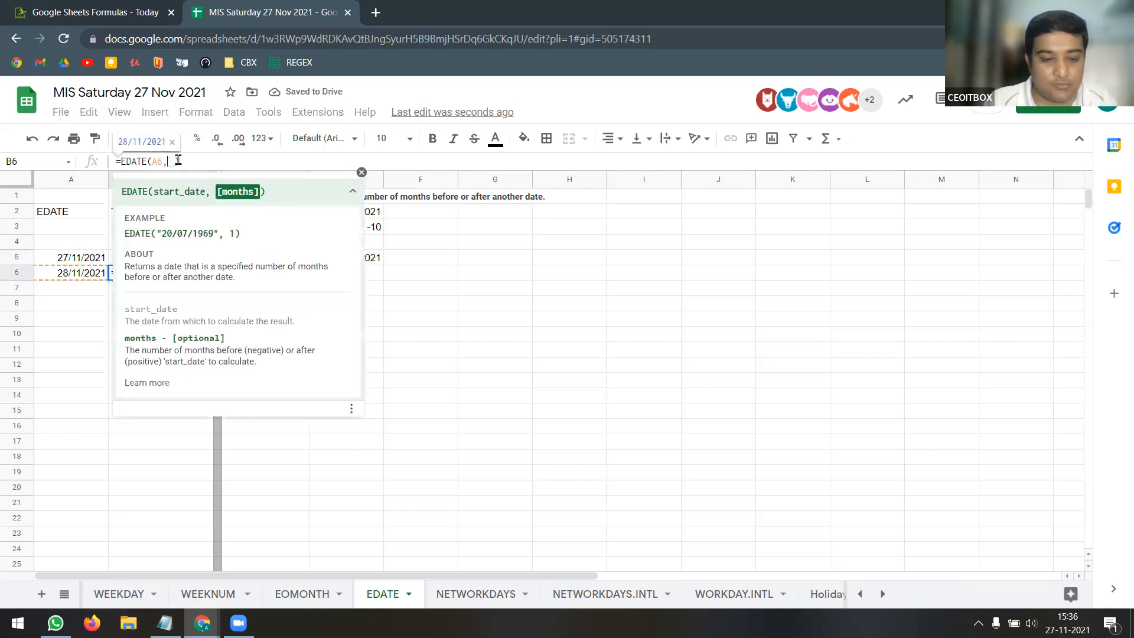
{"action": "type", "text": "-1"}
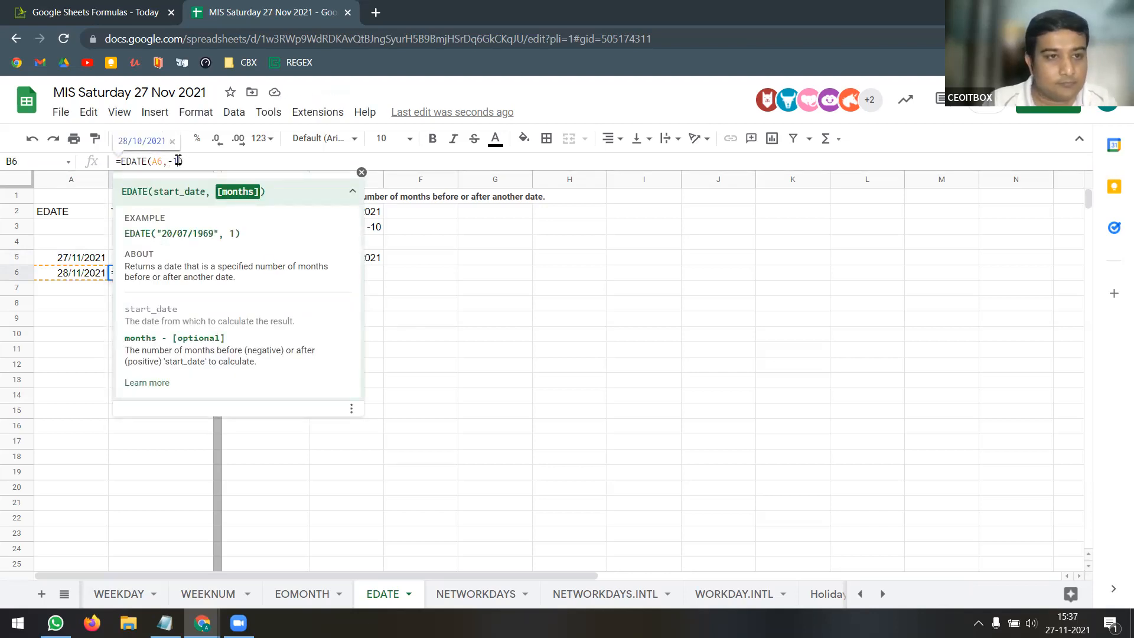
{"action": "key", "text": "Return"}
{"action": "left_click", "coordinate": [175, 278]}
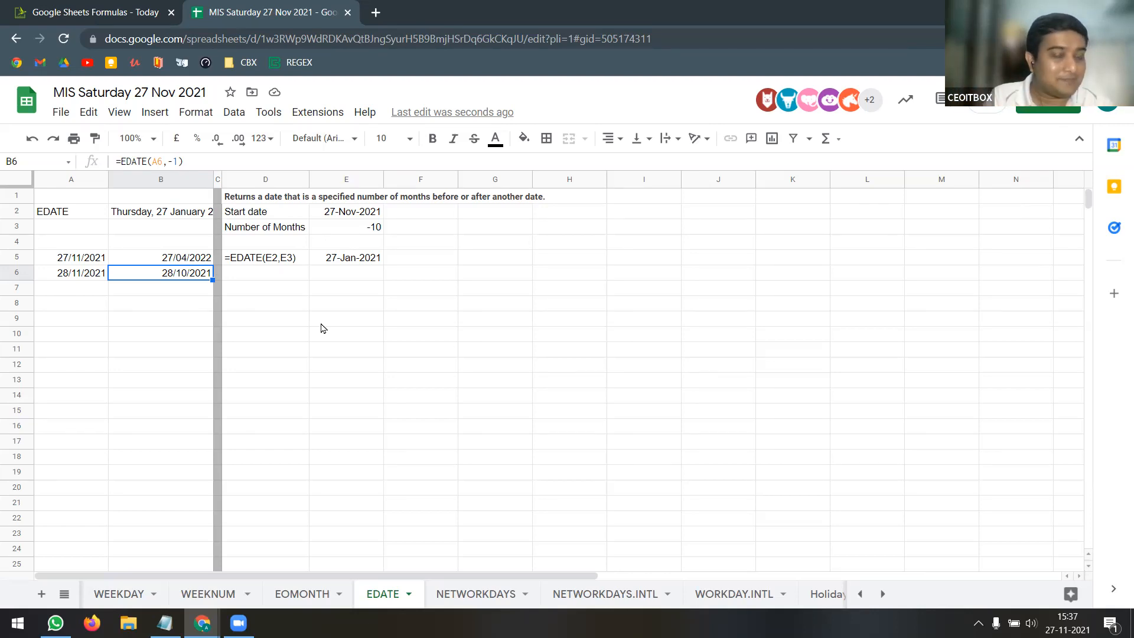
Review the NETWORKDAYS description and its start and end date arguments, and the holidays in A2:C14 of the Holiday List sheet
{"action": "left_click", "coordinate": [490, 593]}
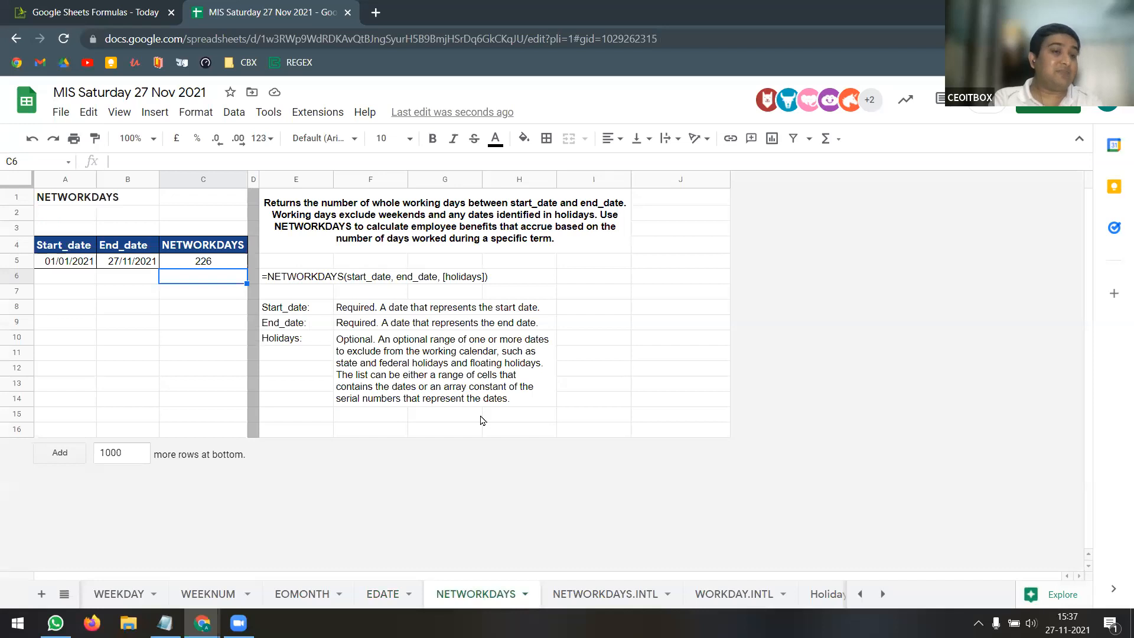
{"action": "left_click", "coordinate": [299, 311]}
{"action": "left_click", "coordinate": [302, 326]}
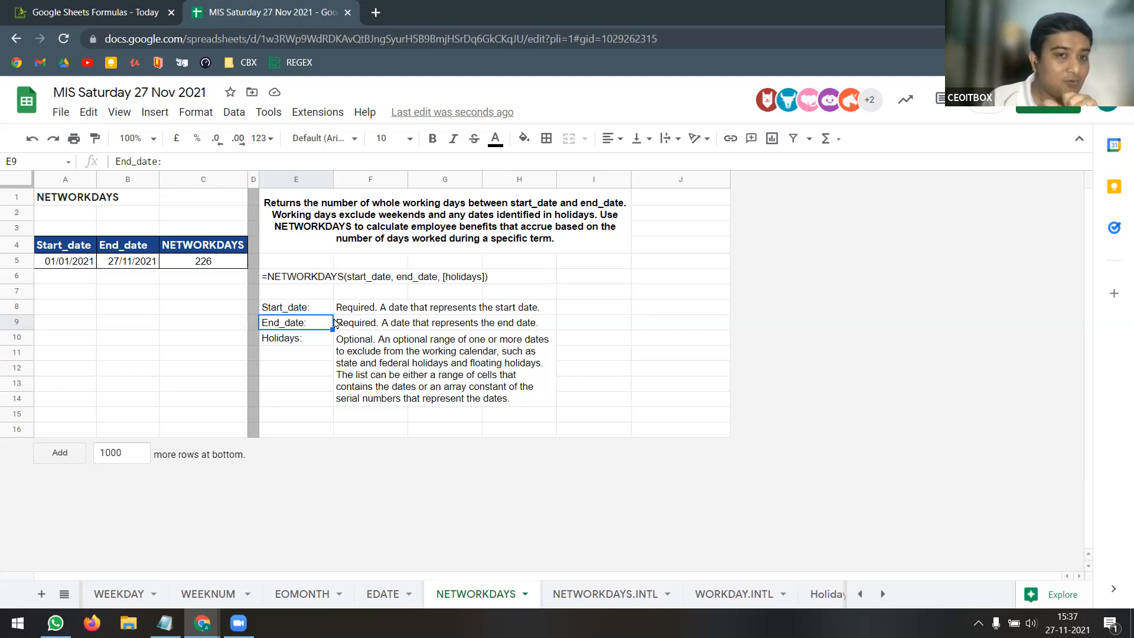
{"action": "left_click", "coordinate": [379, 226]}
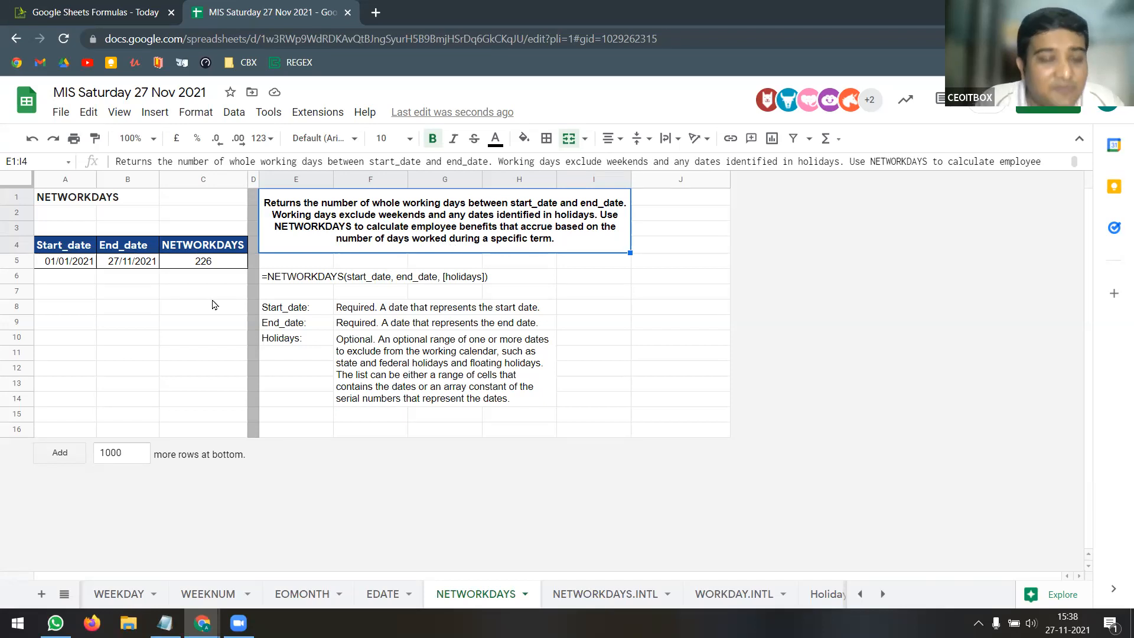
{"action": "left_click", "coordinate": [178, 302]}
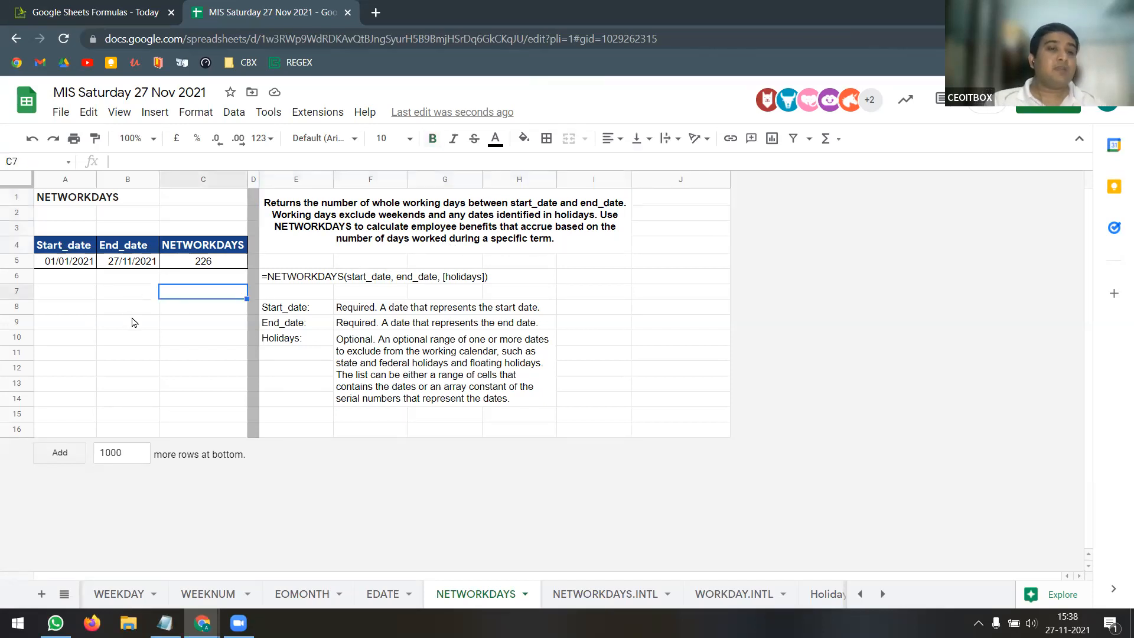
{"action": "left_click", "coordinate": [132, 322]}
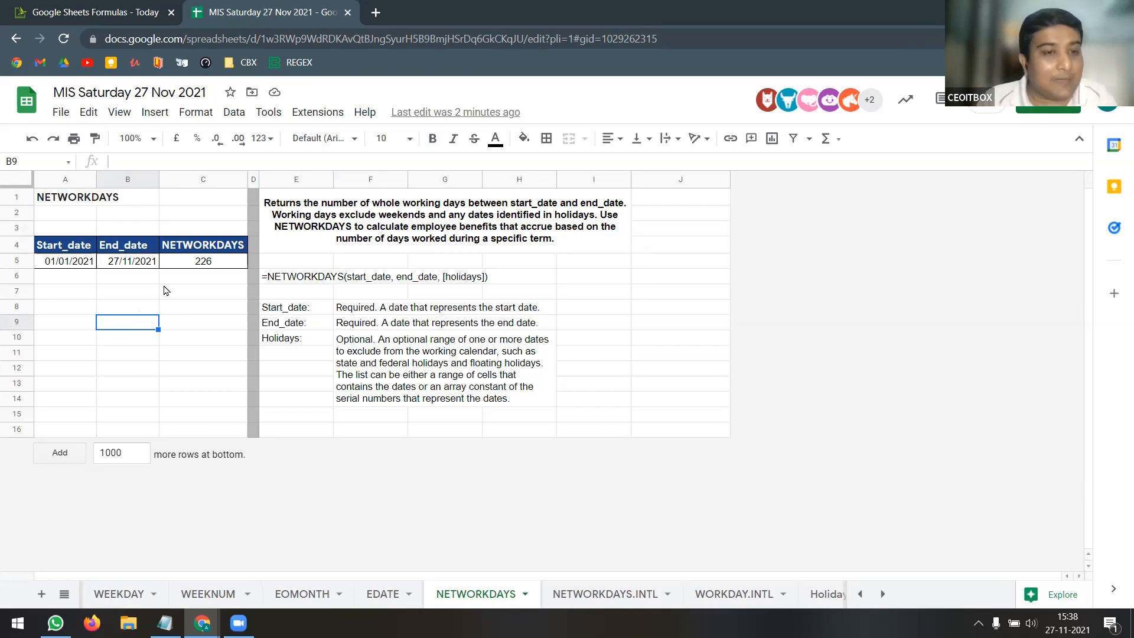
{"action": "left_click", "coordinate": [193, 280]}
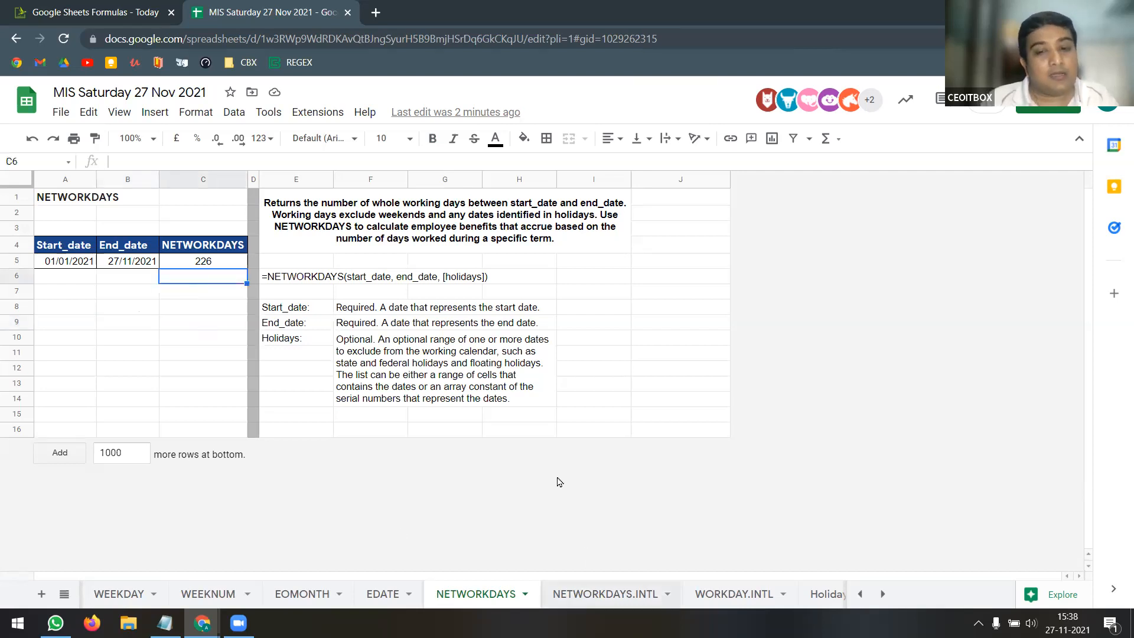
{"action": "left_click", "coordinate": [826, 597]}
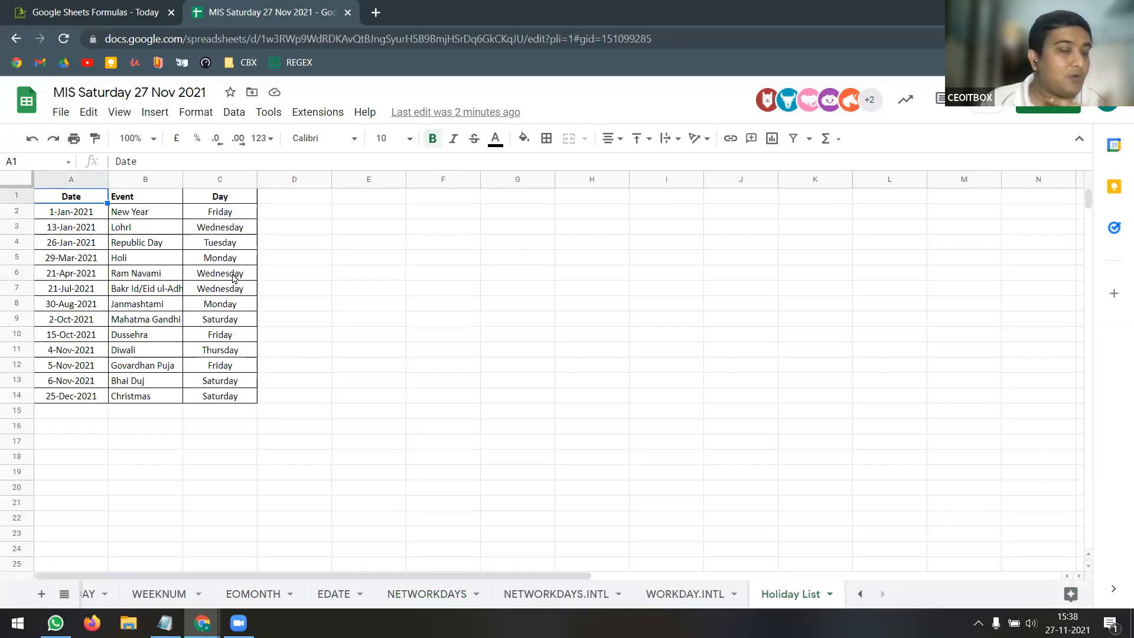
{"action": "left_click_drag", "start_coordinate": [90, 215], "coordinate": [220, 400]}
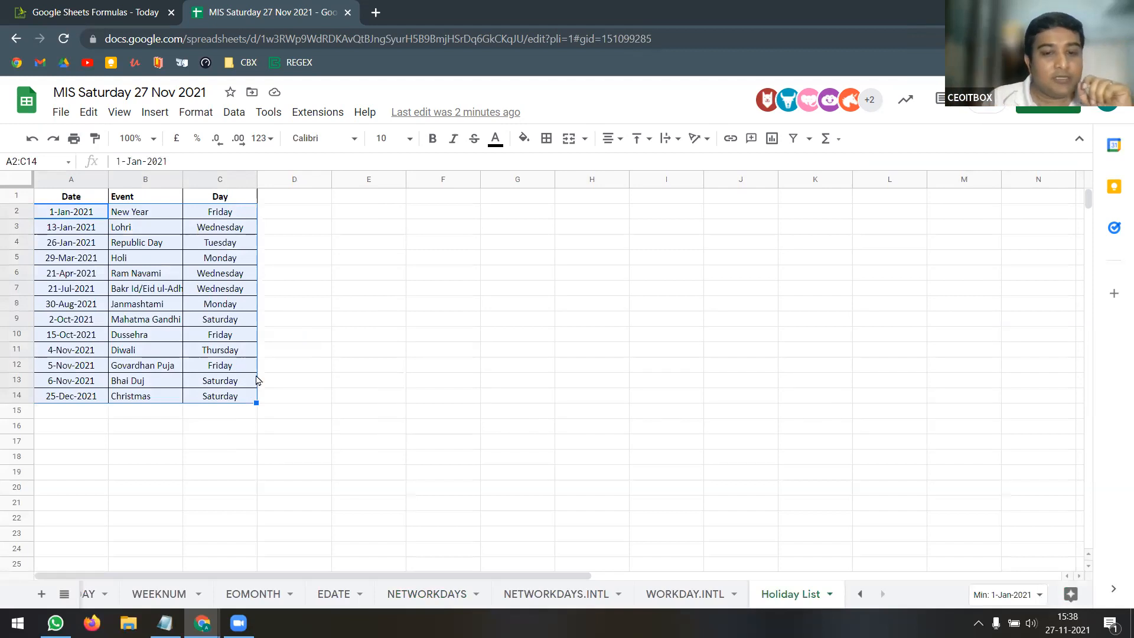
On the NETWORKDAYS sheet, insert today's date, 27/11/2021, in cell A7
{"action": "left_click", "coordinate": [444, 598]}
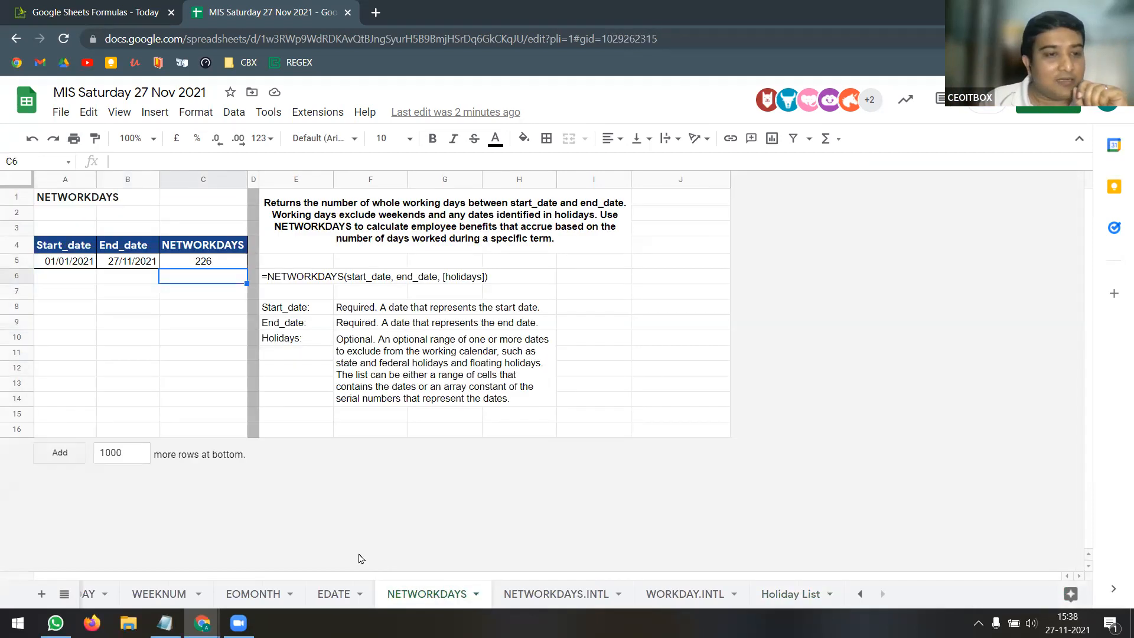
{"action": "left_click", "coordinate": [110, 352]}
{"action": "left_click", "coordinate": [65, 291]}
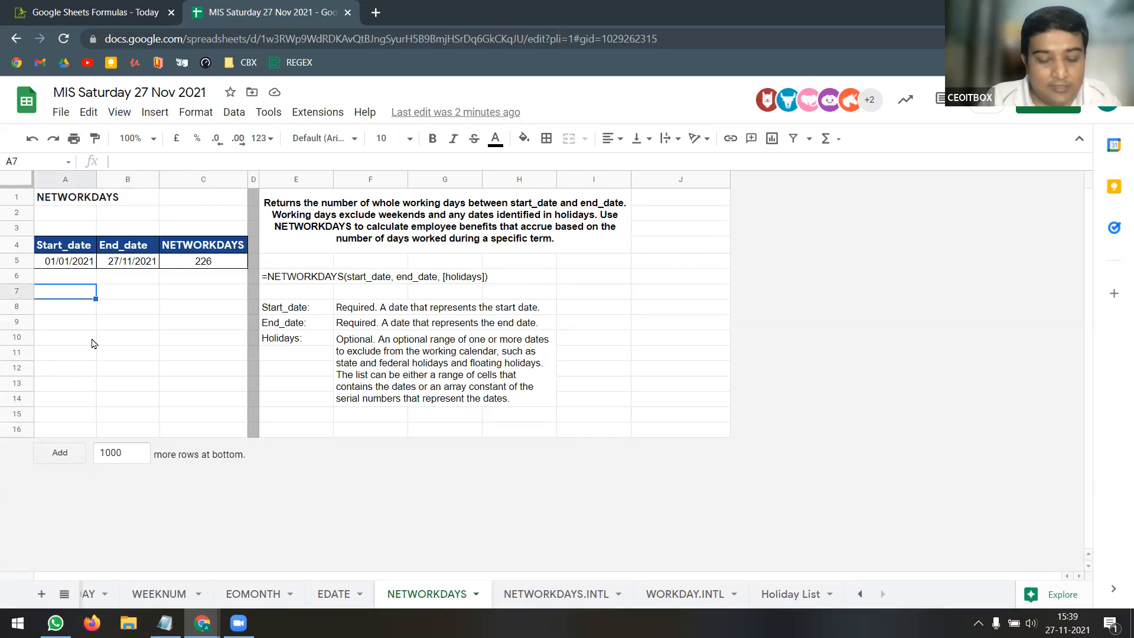
{"action": "key", "text": "ctrl+semicolon"}
Enter the formula =EOMONTH(A7,2) in cell B7 as the end date
{"action": "left_click", "coordinate": [131, 298]}
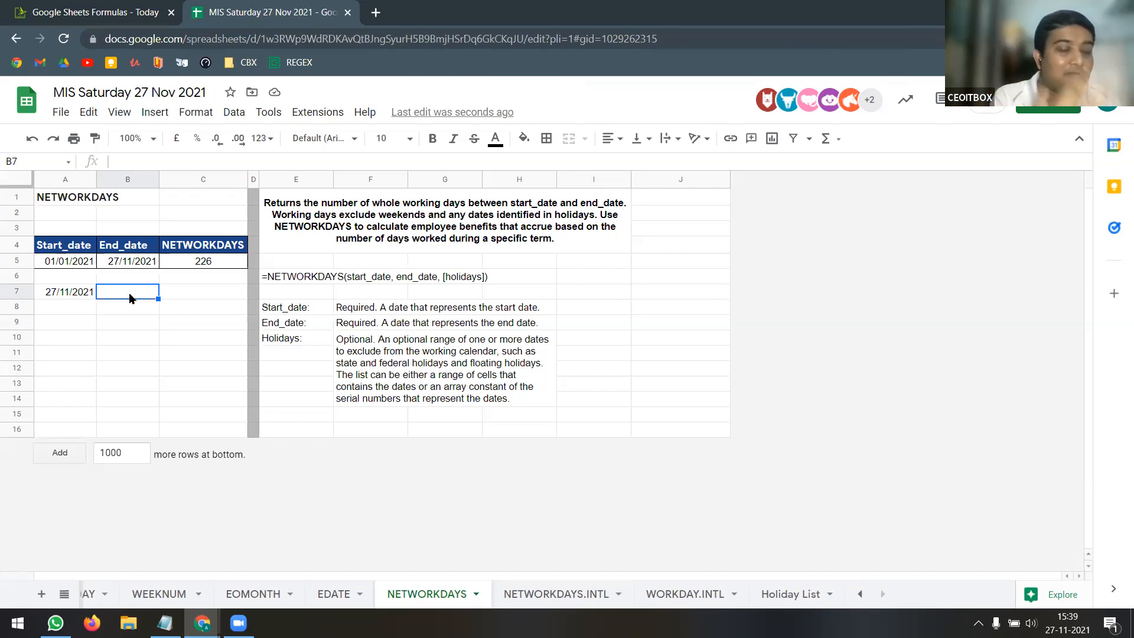
{"action": "type", "text": "="}
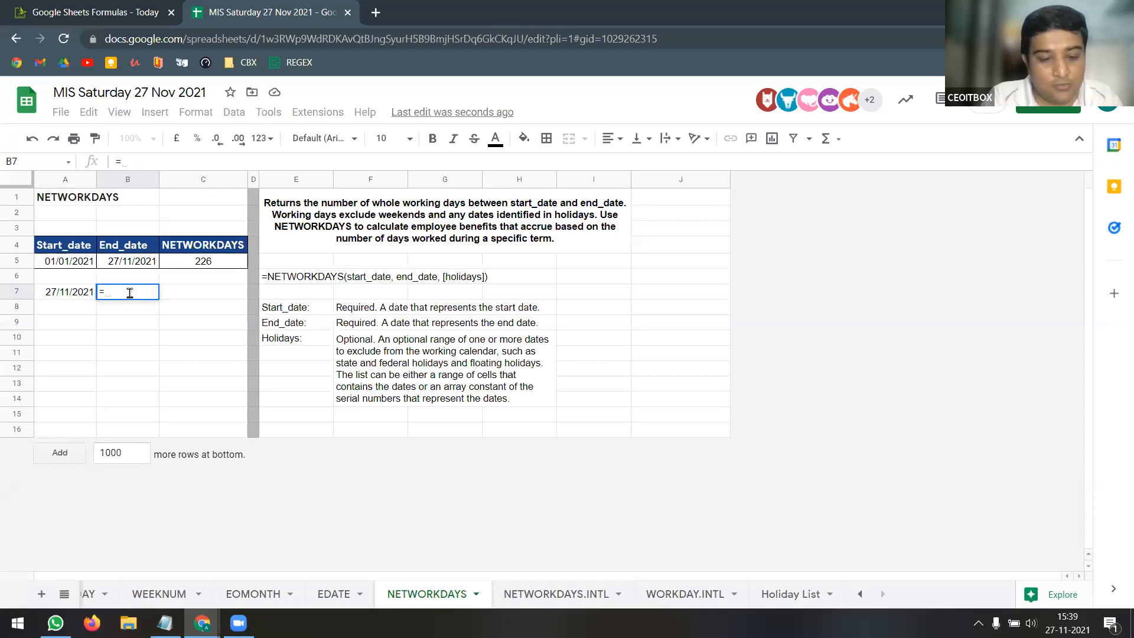
{"action": "type", "text": "EOMONTH("}
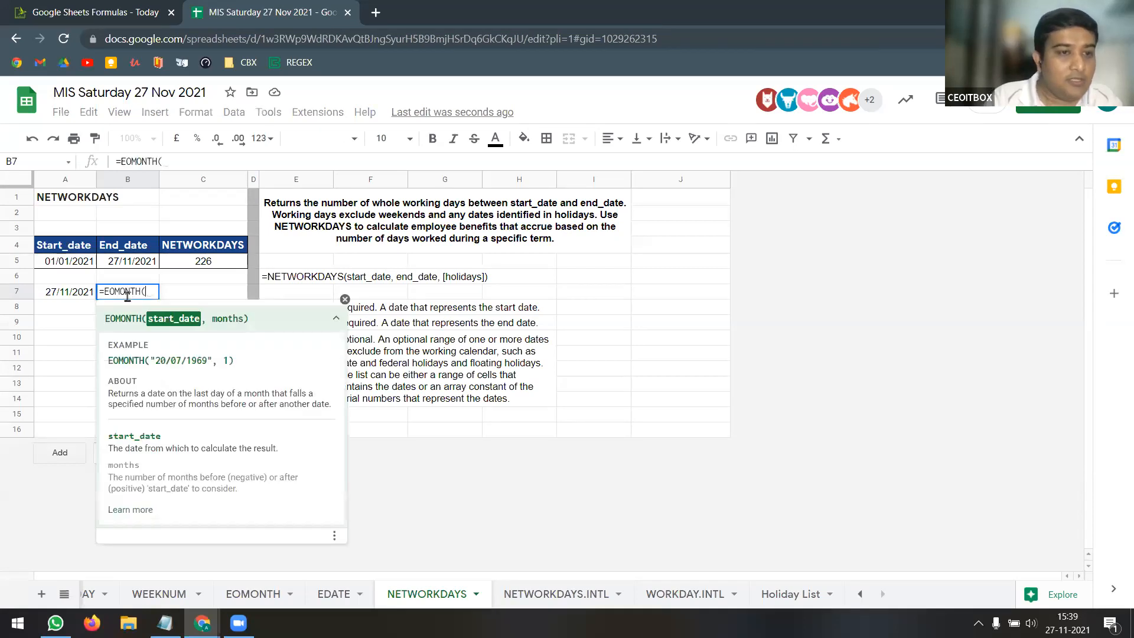
{"action": "left_click", "coordinate": [74, 294]}
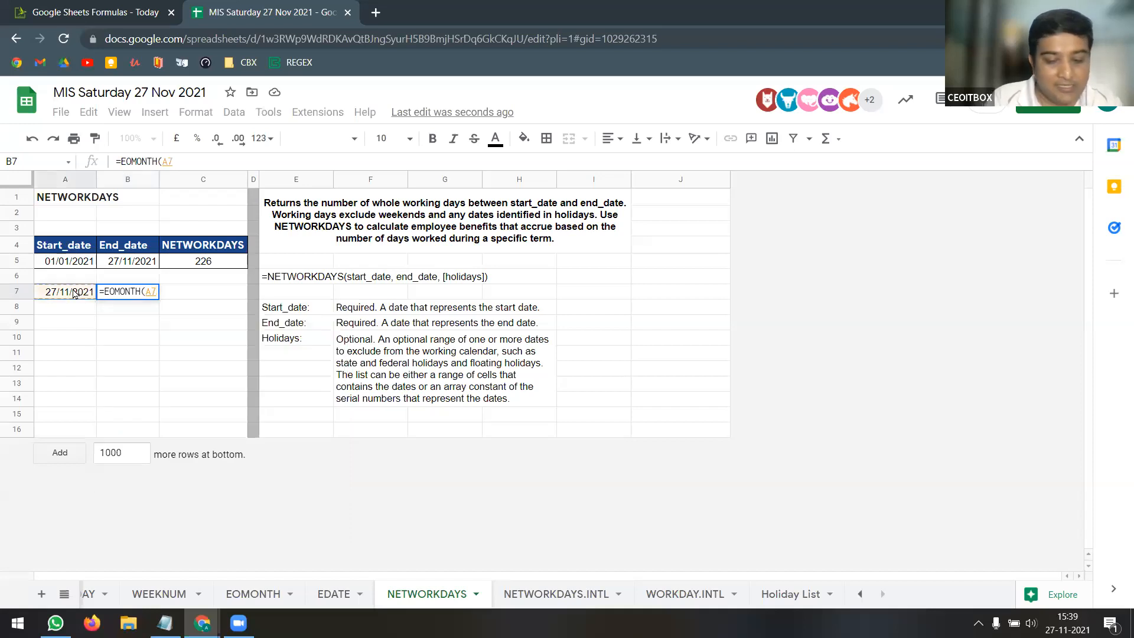
{"action": "type", "text": ", 2)"}
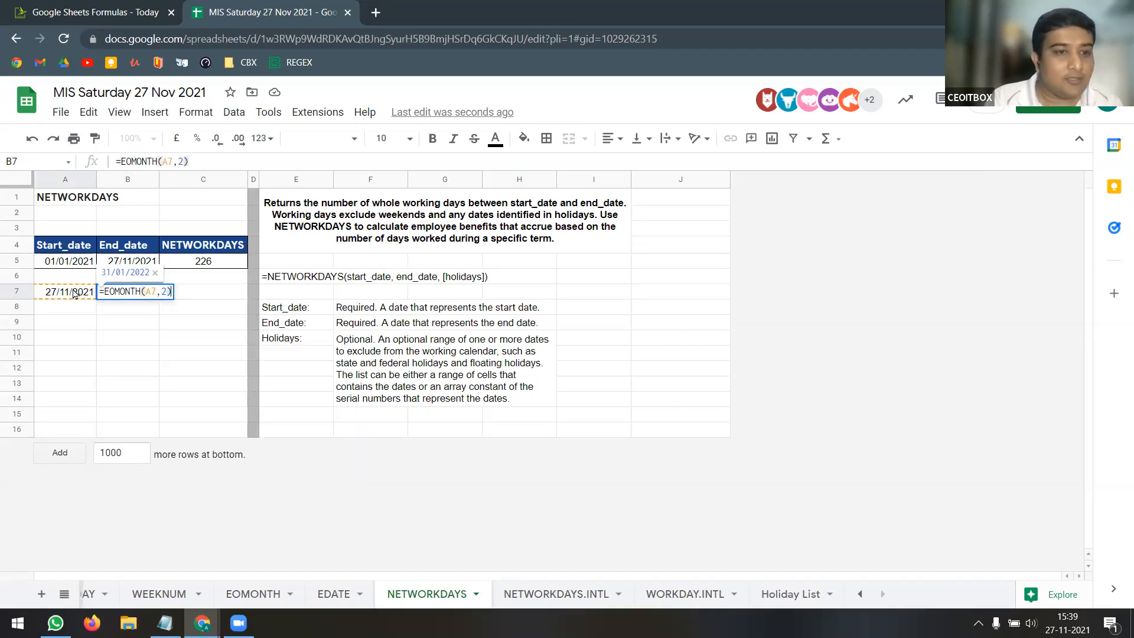
{"action": "key", "text": "Return"}
{"action": "left_click", "coordinate": [123, 289]}
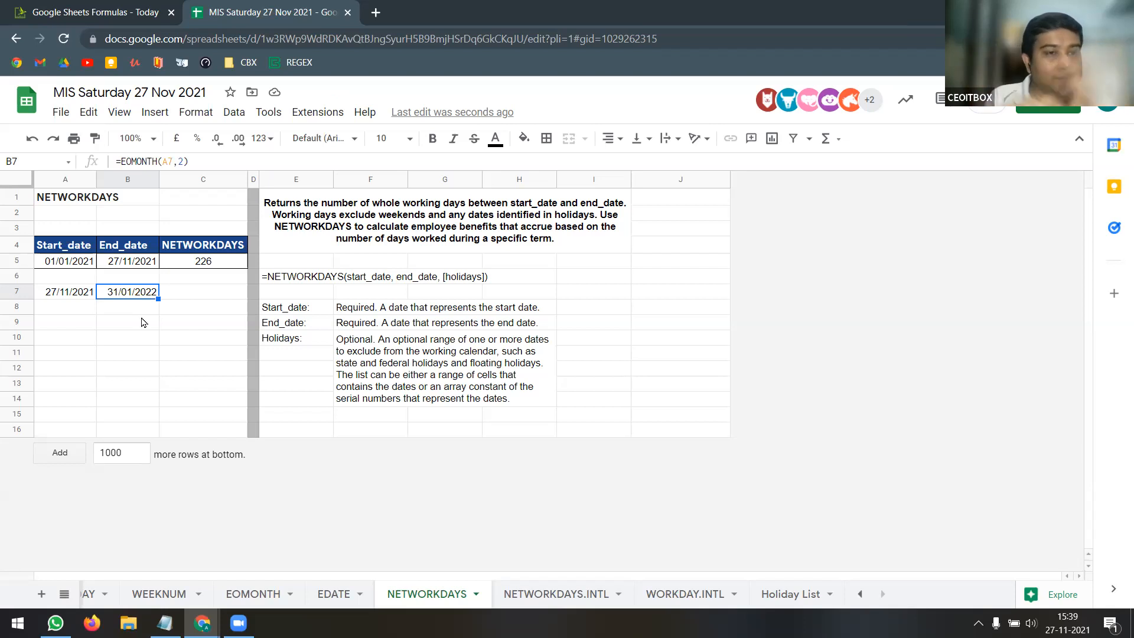
Enter =NETWORKDAYS(A7,B7,'Holiday List'!$A$2:$A$14) in cell C7 and review its start date, end date and holidays arguments
{"action": "left_click", "coordinate": [205, 297]}
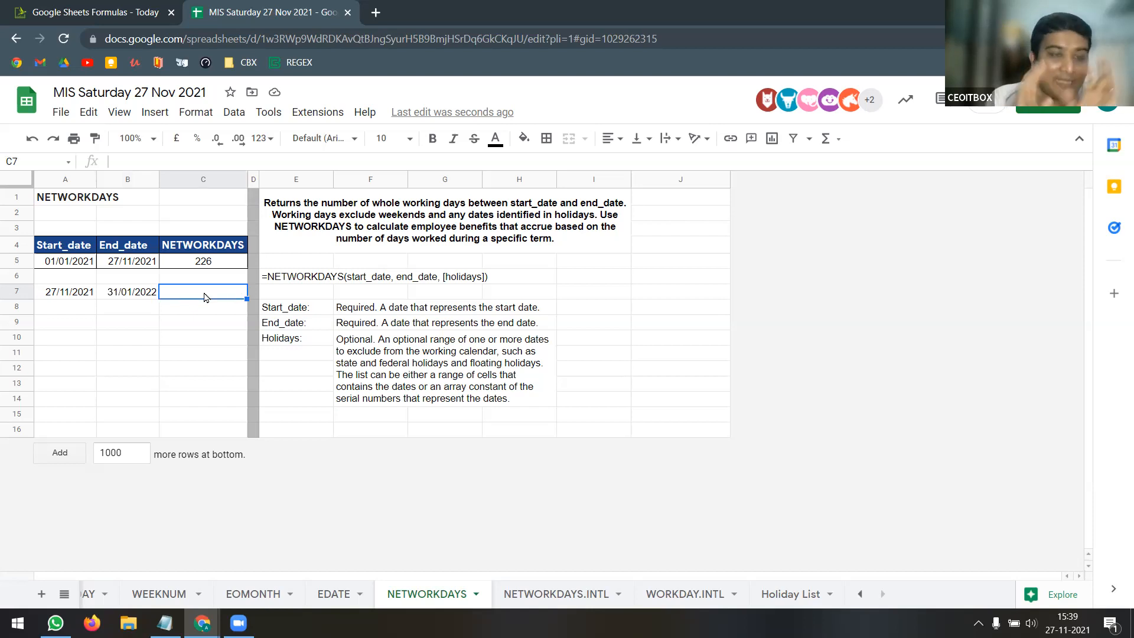
{"action": "type", "text": "="}
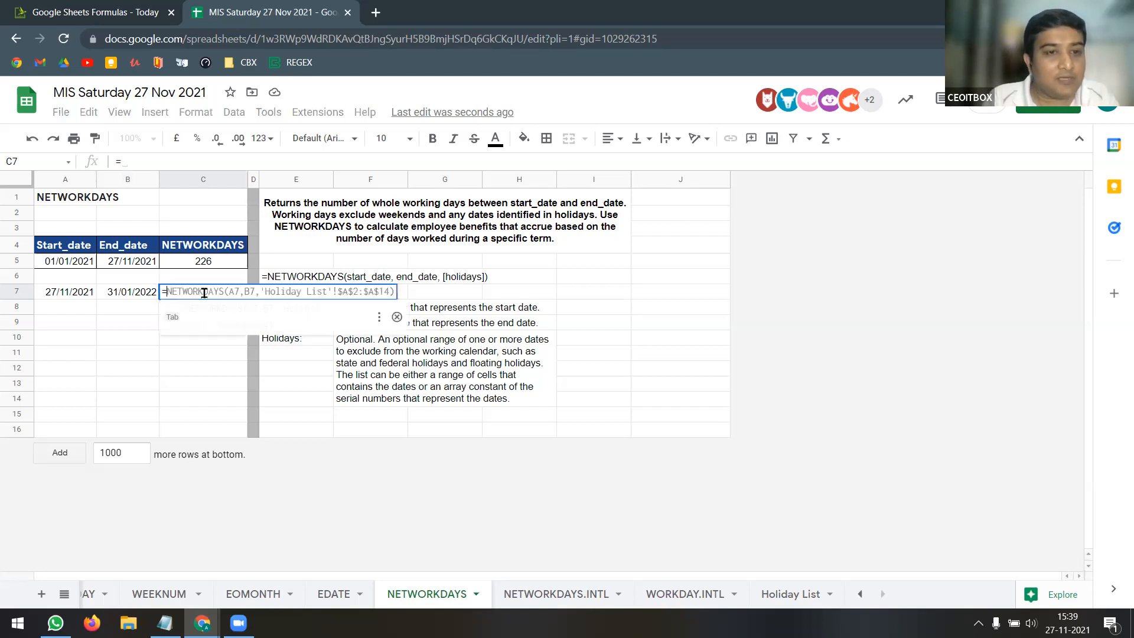
{"action": "type", "text": "net"}
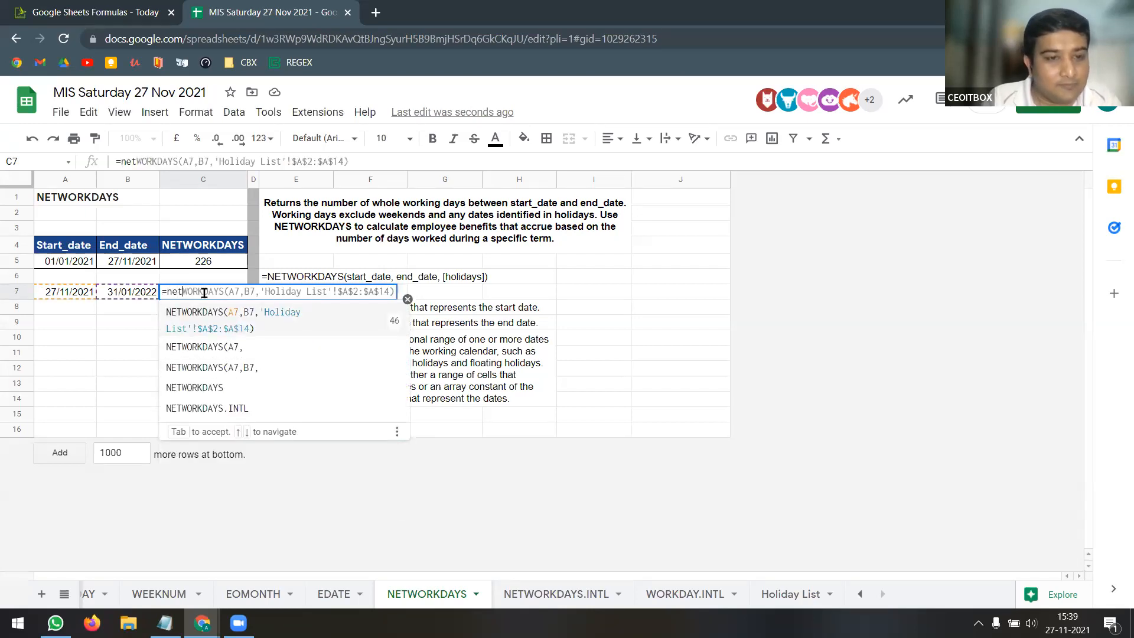
{"action": "key", "text": "Tab"}
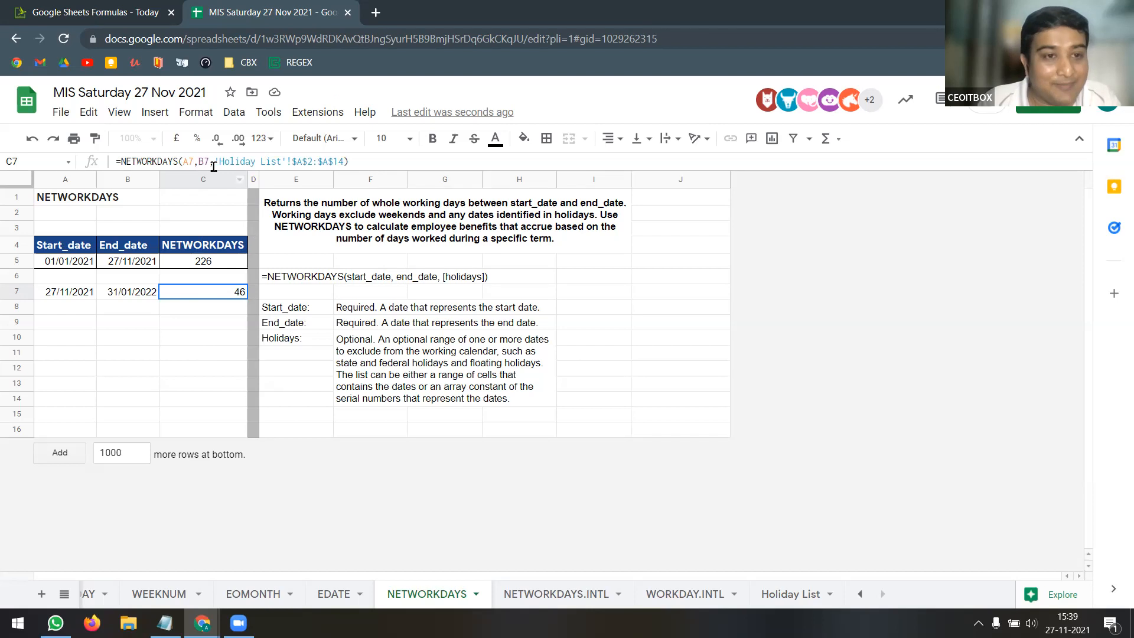
{"action": "left_click", "coordinate": [190, 161]}
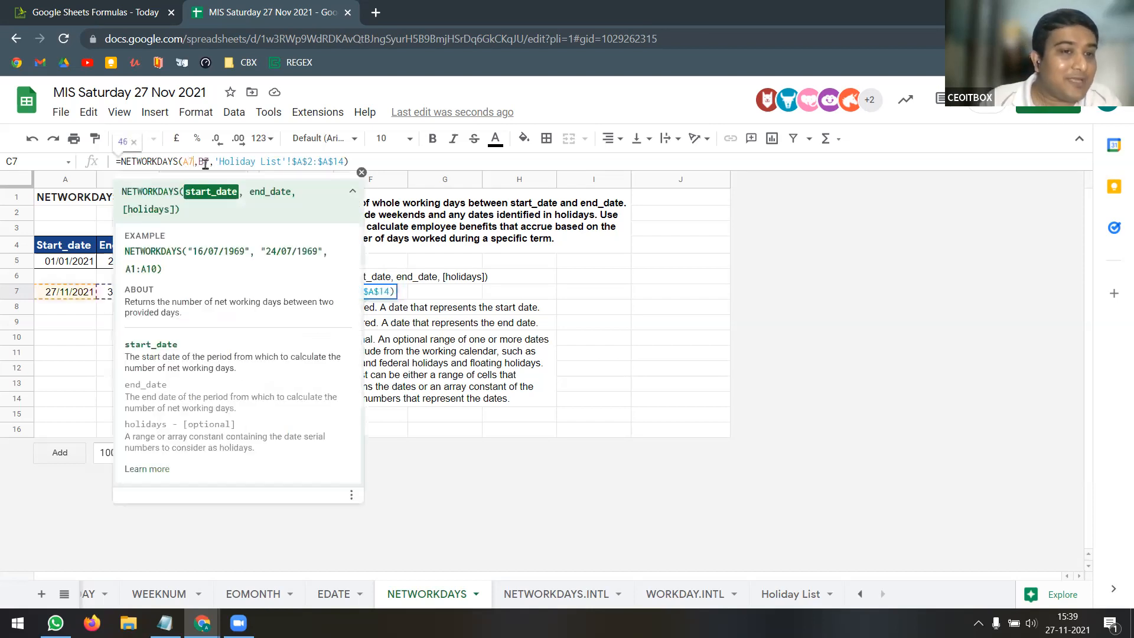
{"action": "left_click", "coordinate": [208, 161]}
{"action": "left_click", "coordinate": [225, 162]}
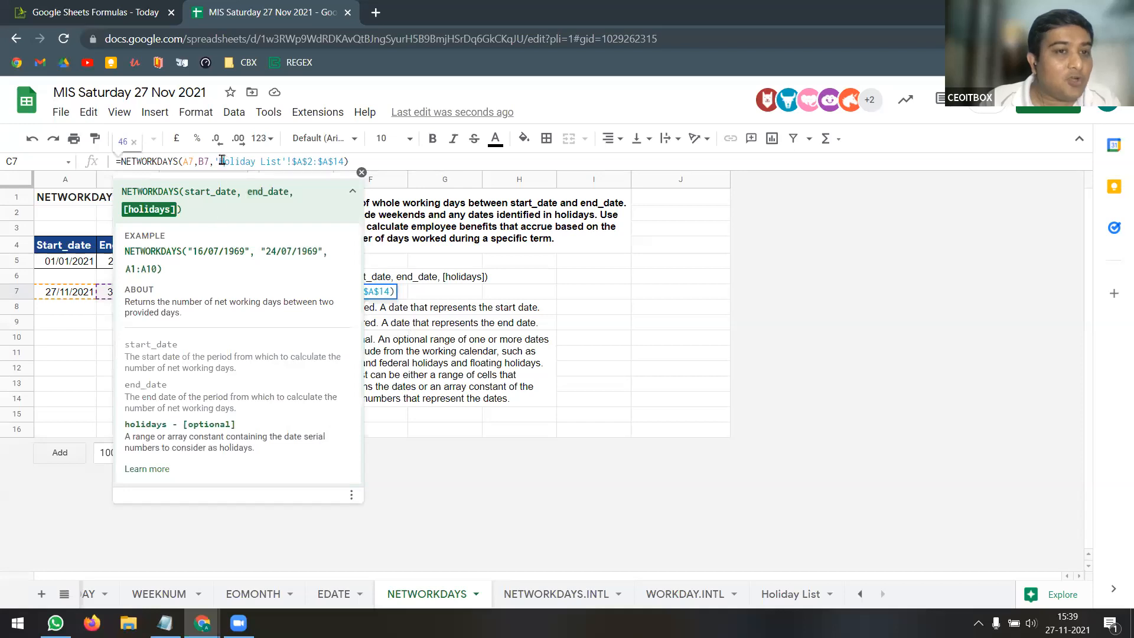
Replace the holidays argument of the C7 formula with the range A2:A25 on the Holiday List sheet
{"action": "left_click_drag", "start_coordinate": [215, 162], "coordinate": [352, 161]}
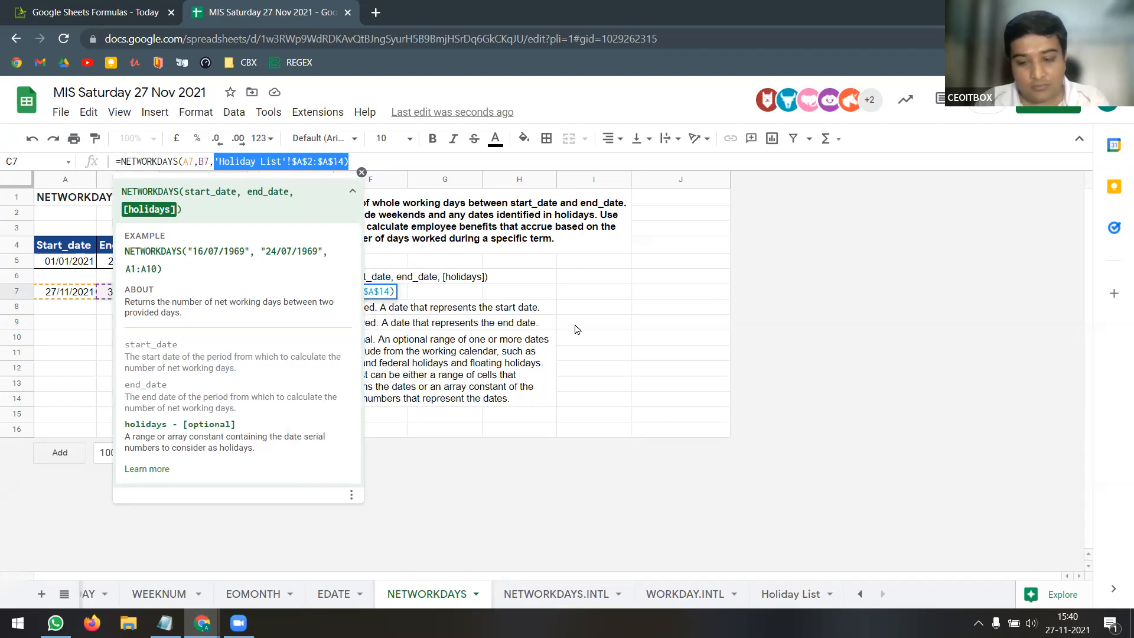
{"action": "key", "text": "BackSpace"}
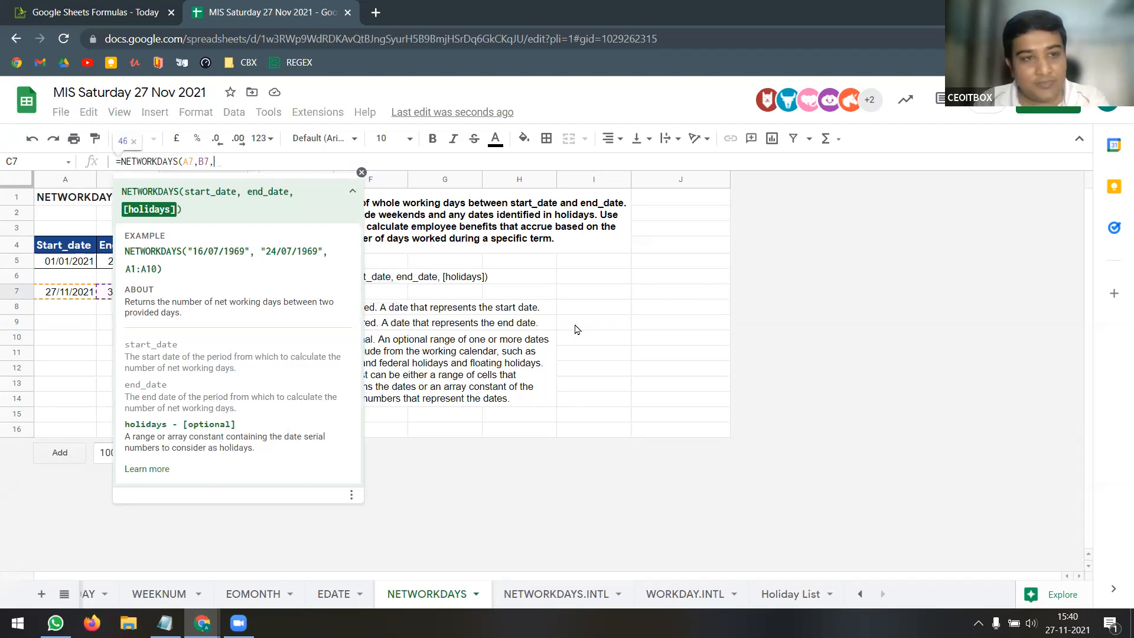
{"action": "left_click", "coordinate": [797, 596]}
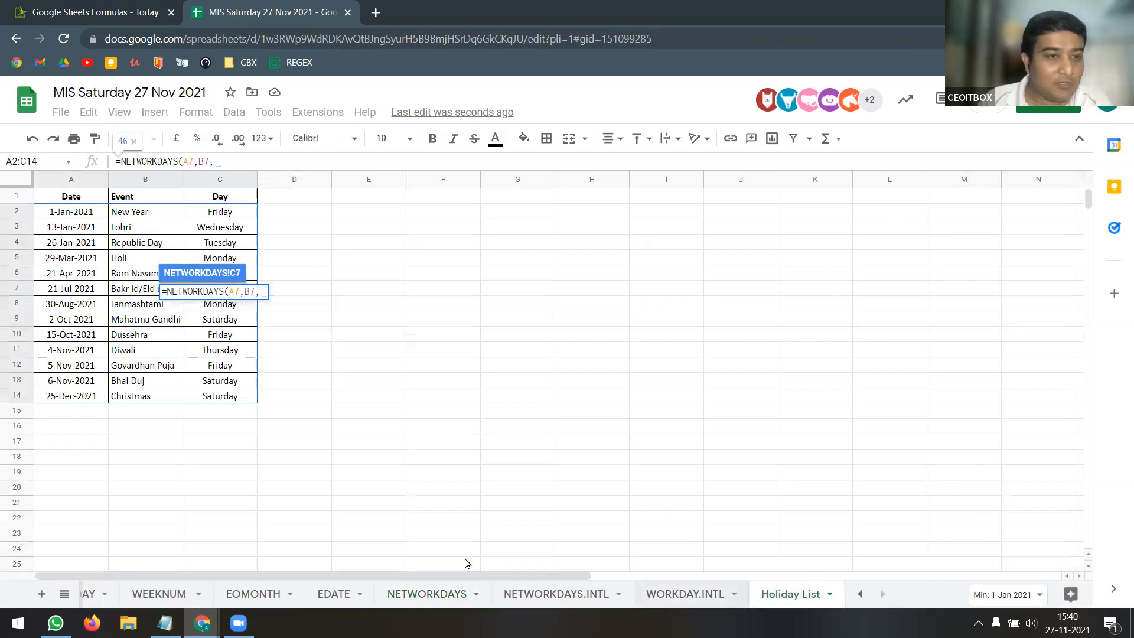
{"action": "left_click", "coordinate": [76, 180]}
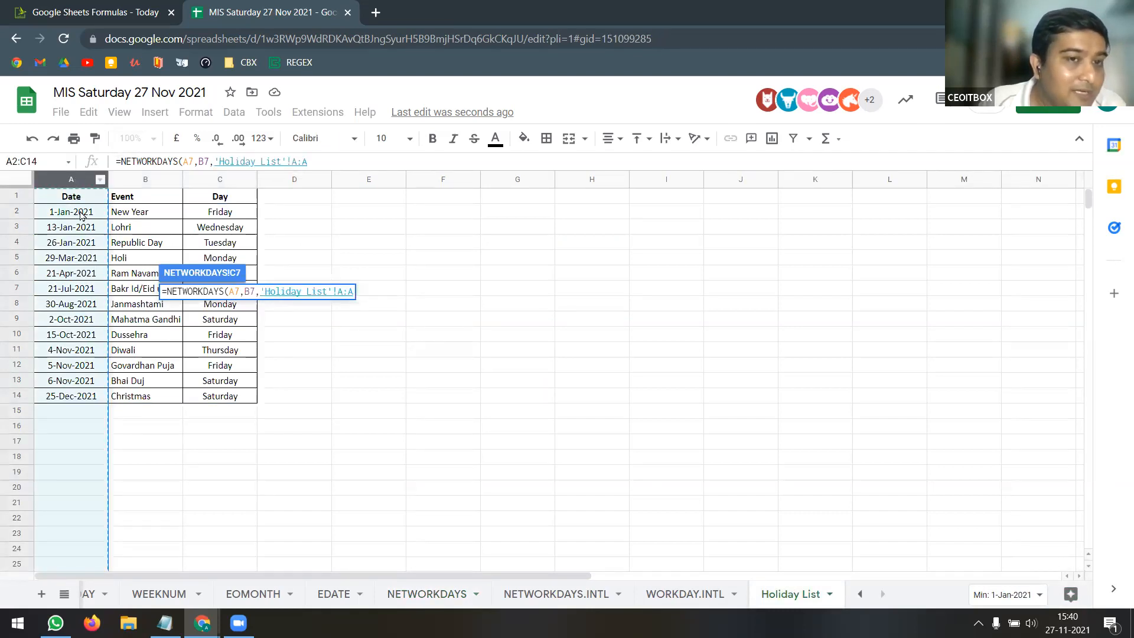
{"action": "left_click_drag", "start_coordinate": [82, 214], "coordinate": [83, 227]}
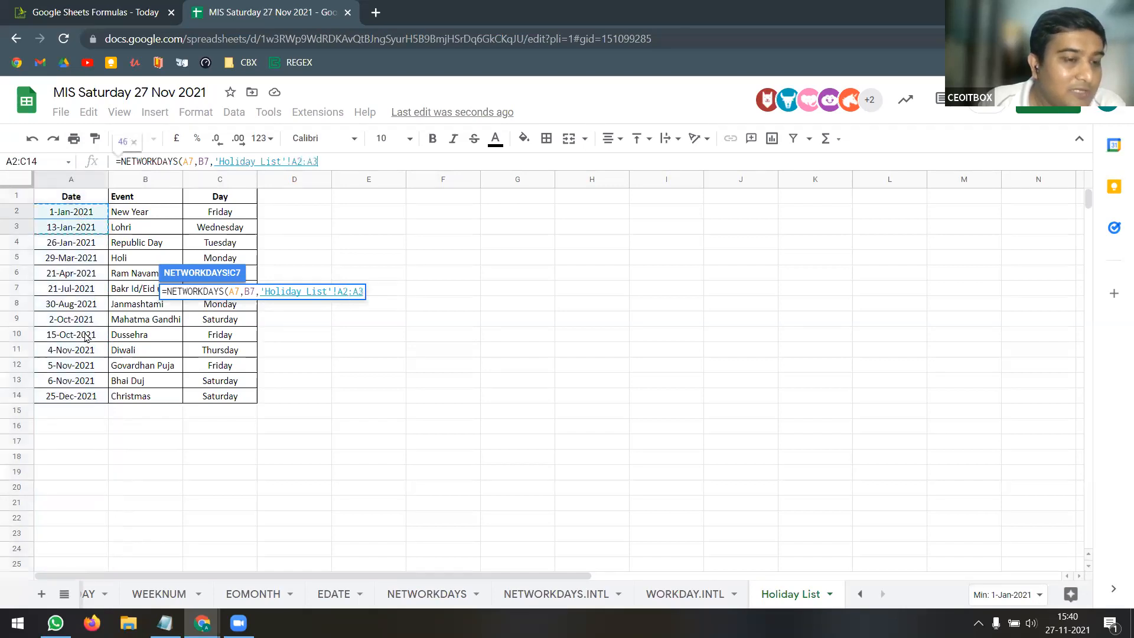
{"action": "left_click_drag", "start_coordinate": [86, 337], "coordinate": [89, 403]}
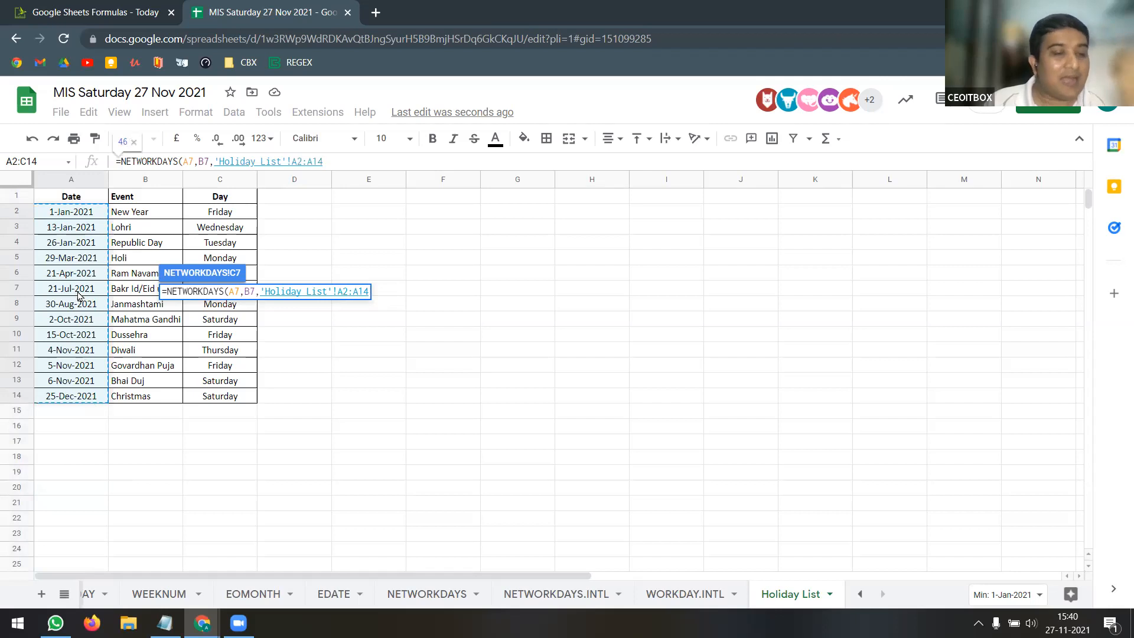
{"action": "left_click", "coordinate": [73, 213]}
{"action": "left_click_drag", "start_coordinate": [73, 213], "coordinate": [78, 565]}
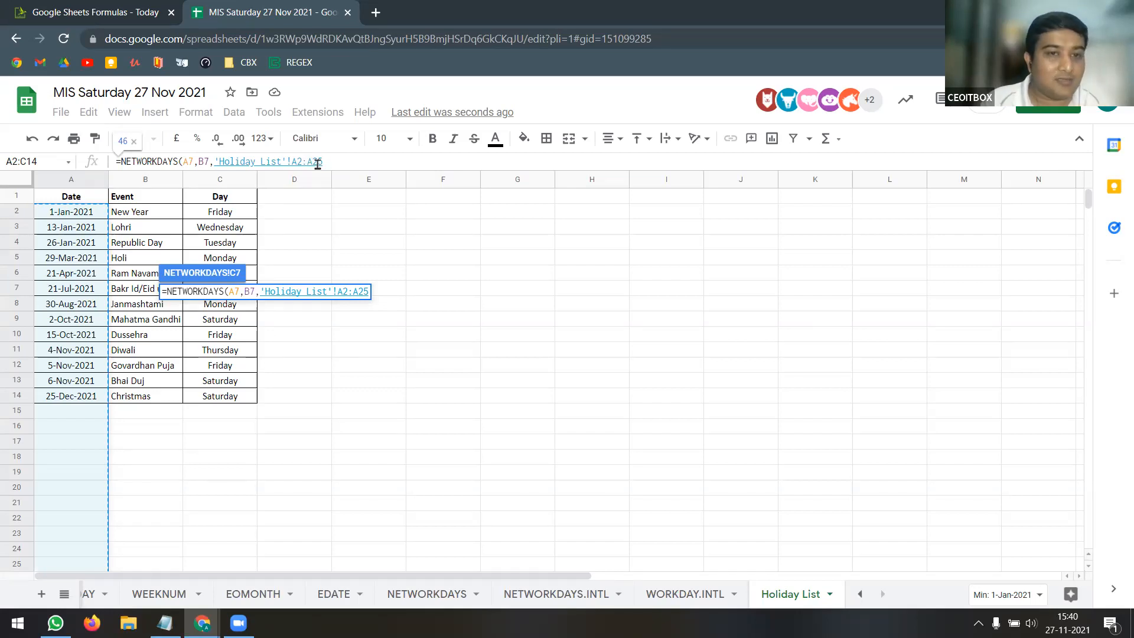
In the C7 formula, quote 'Holiday List'!A2:A as text and join the row number to it with &
{"action": "left_click", "coordinate": [215, 162]}
{"action": "type", "text": "\""}
{"action": "left_click", "coordinate": [315, 162]}
{"action": "type", "text": "\""}
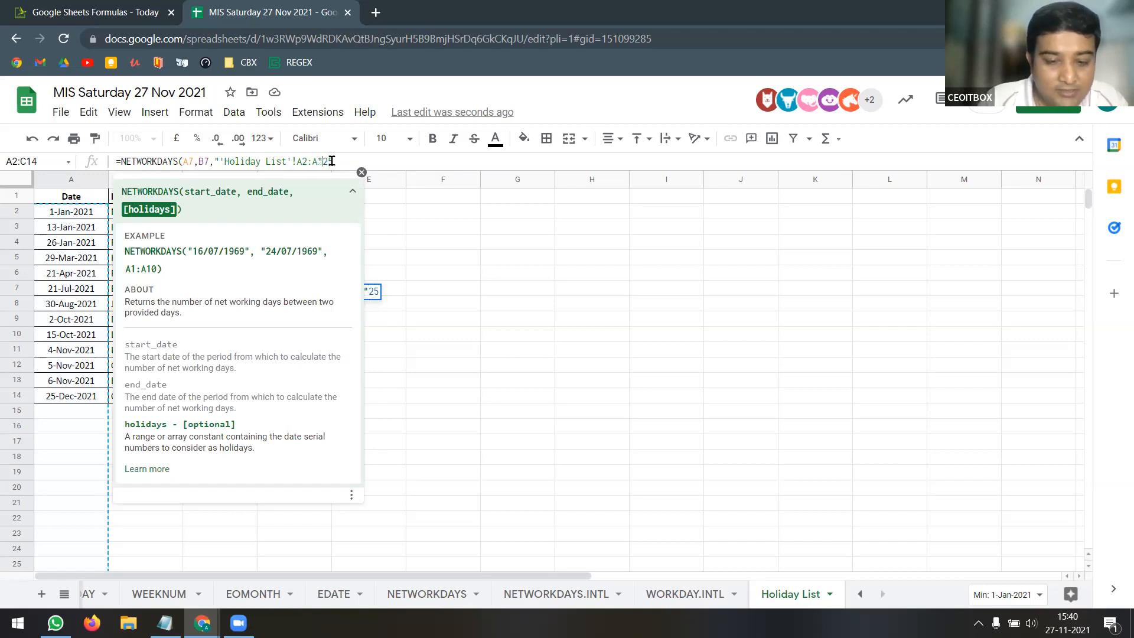
{"action": "type", "text": "&"}
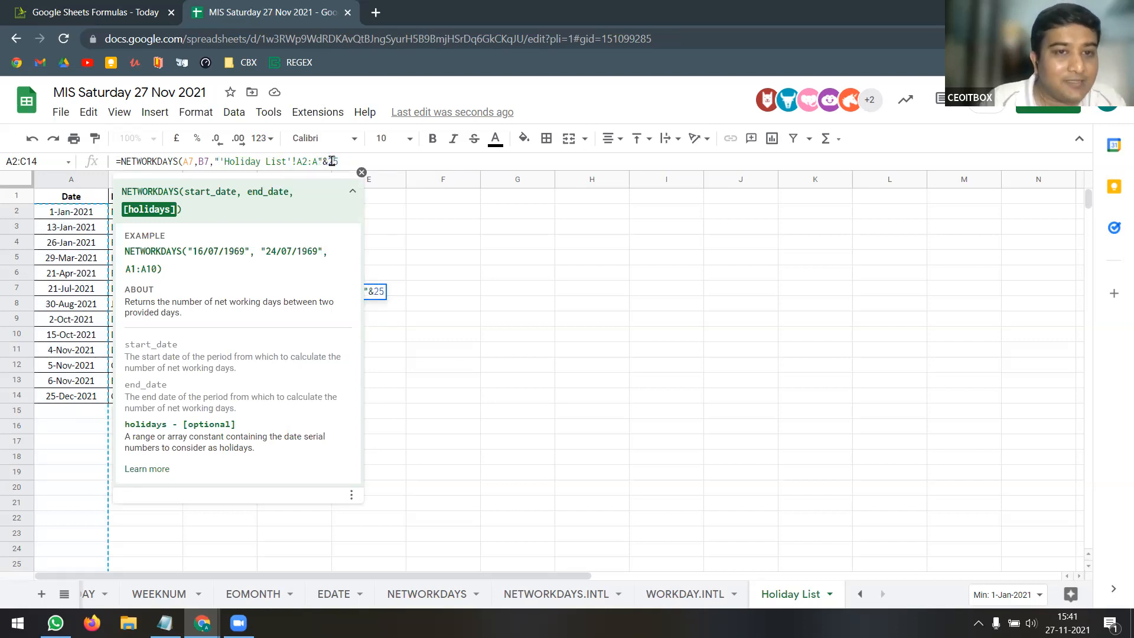
Replace the row number 25 in the holidays argument with counta('Holiday List'!A:A) and commit the C7 formula
{"action": "left_click_drag", "start_coordinate": [328, 161], "coordinate": [361, 161]}
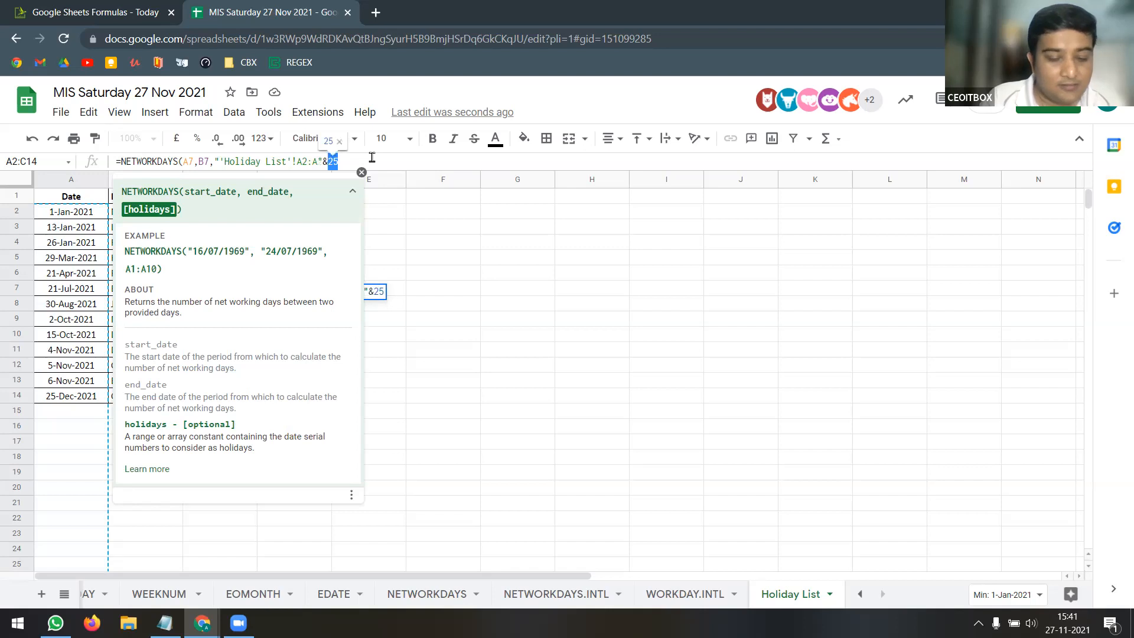
{"action": "type", "text": "counta"}
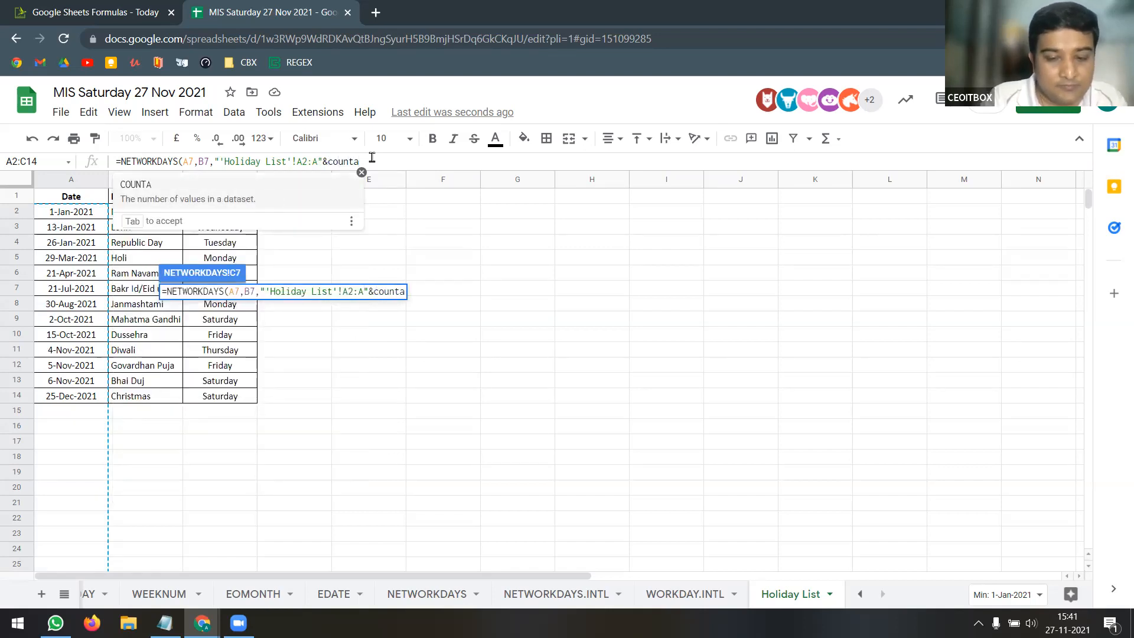
{"action": "type", "text": "("}
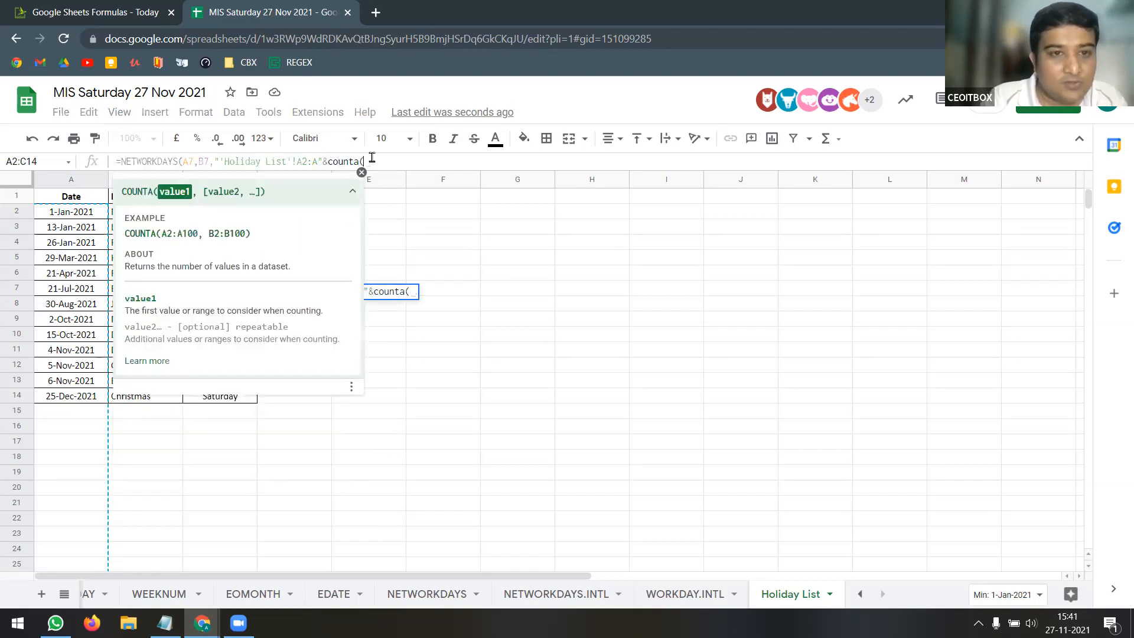
{"action": "left_click", "coordinate": [83, 182]}
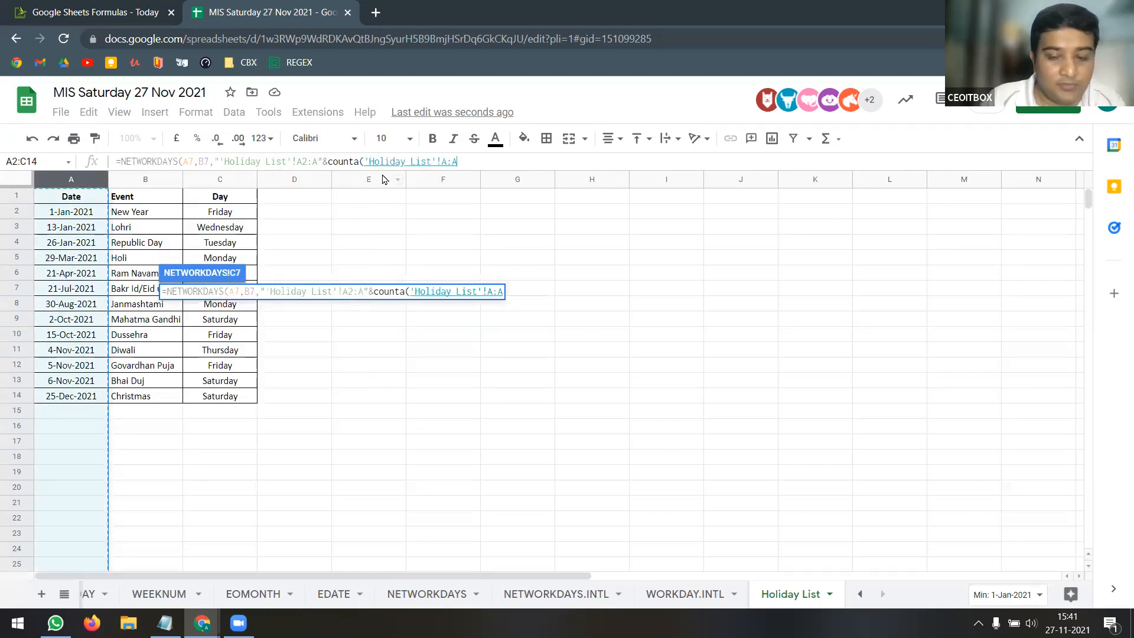
{"action": "type", "text": ")"}
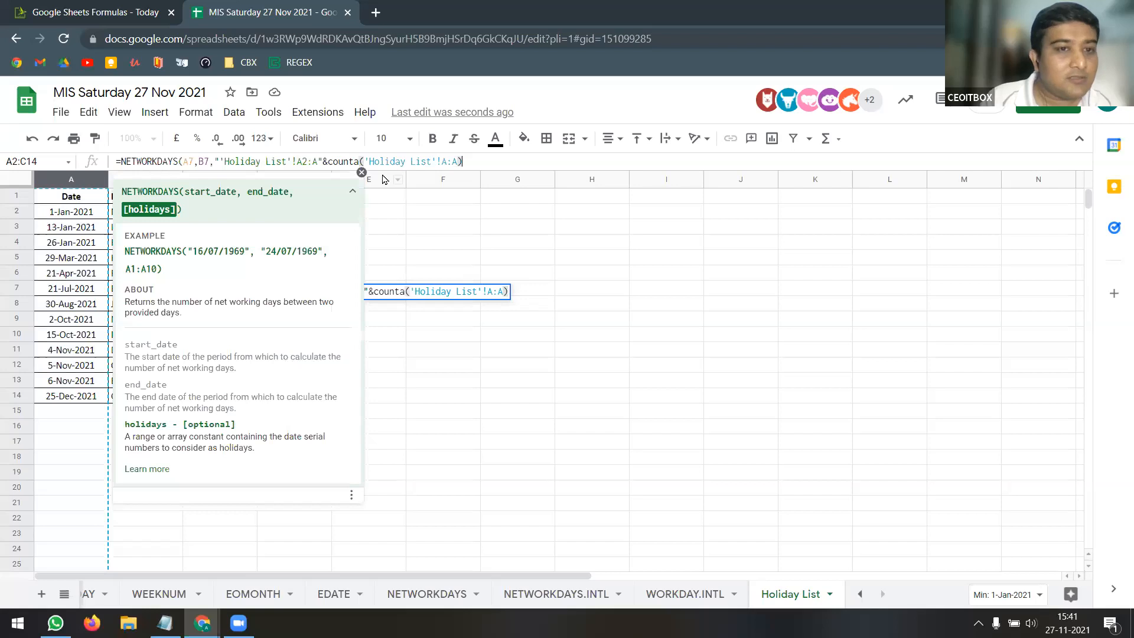
{"action": "type", "text": ")"}
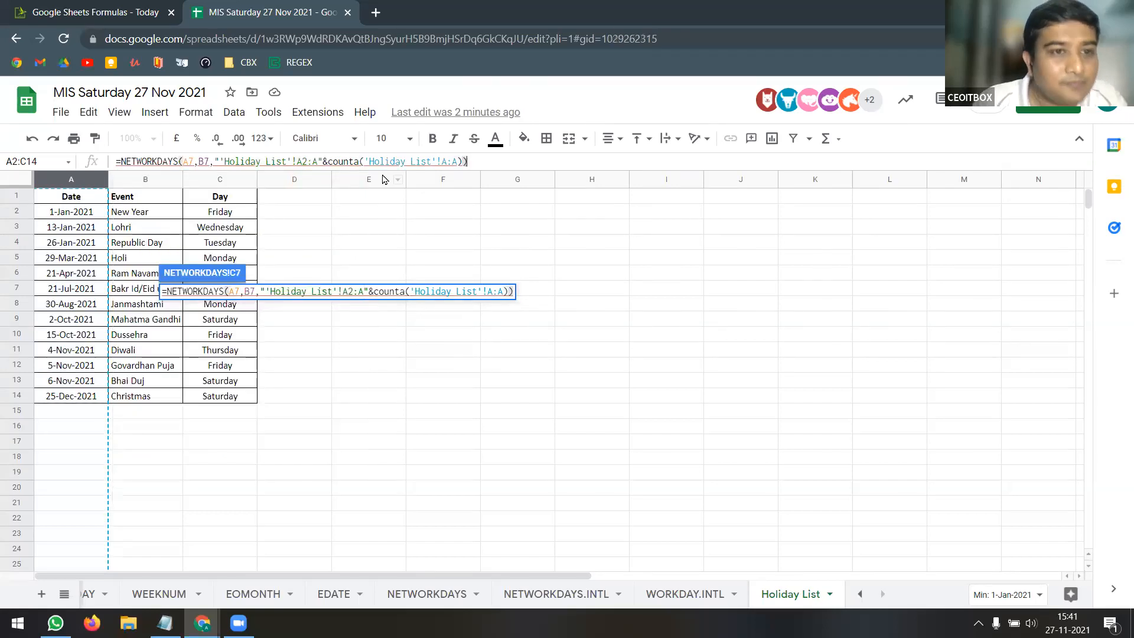
{"action": "key", "text": "Return"}
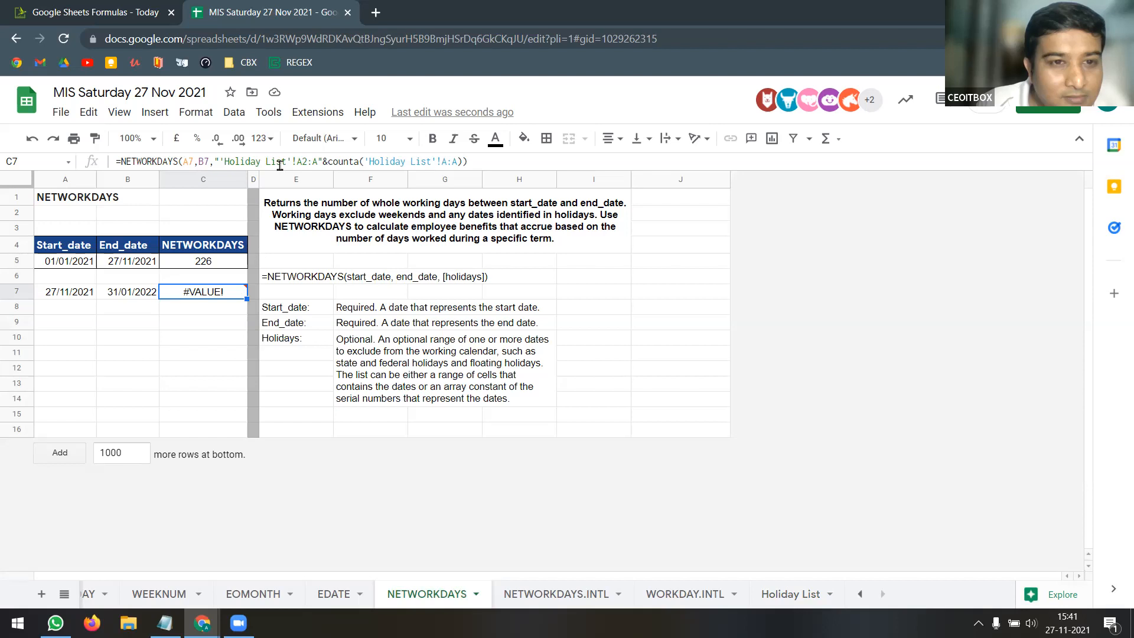
Check the error on C7 and wrap its holidays argument as indirect("'Holiday List'!A2:A"&counta('Holiday List'!A:A))
{"action": "mouse_move", "coordinate": [220, 295]}
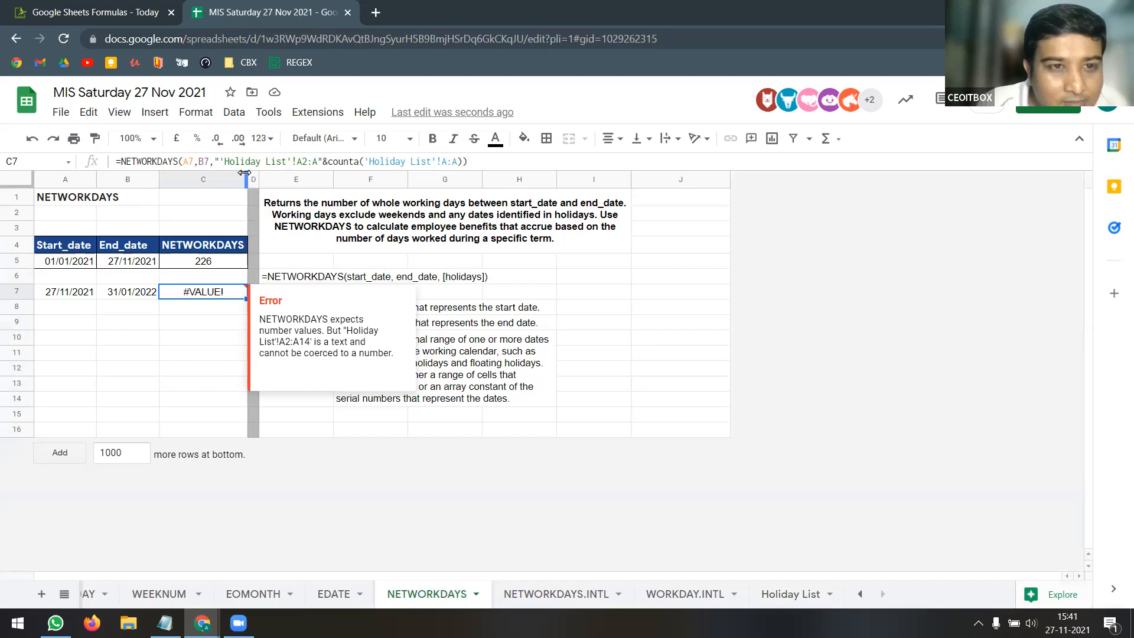
{"action": "left_click", "coordinate": [215, 161]}
{"action": "type", "text": "\""}
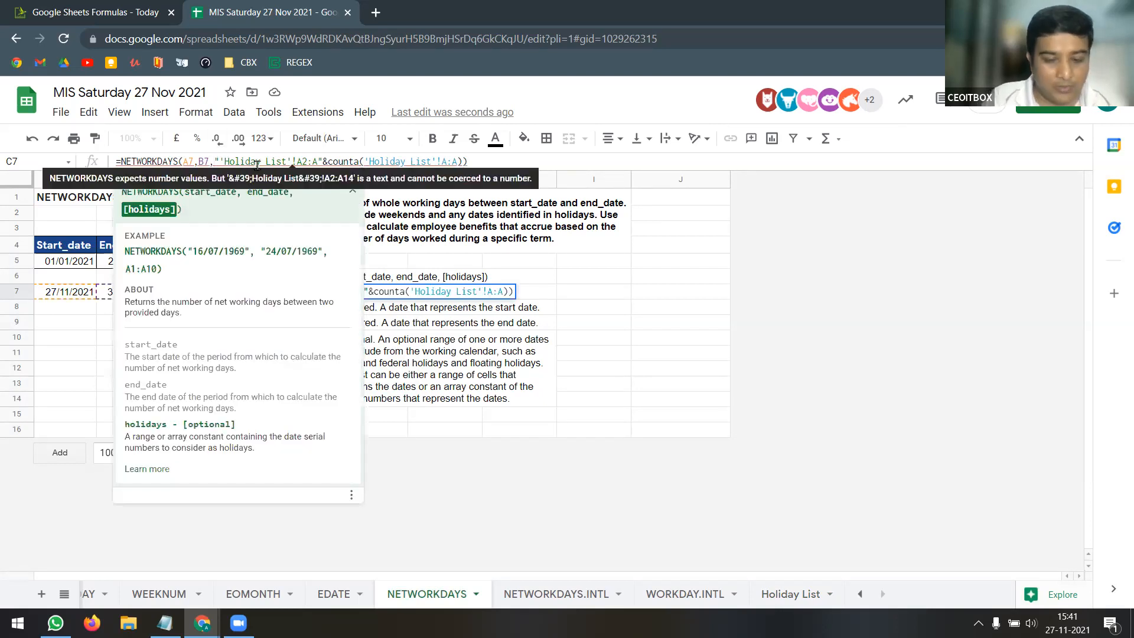
{"action": "key", "text": "Left"}
{"action": "type", "text": "indirect("}
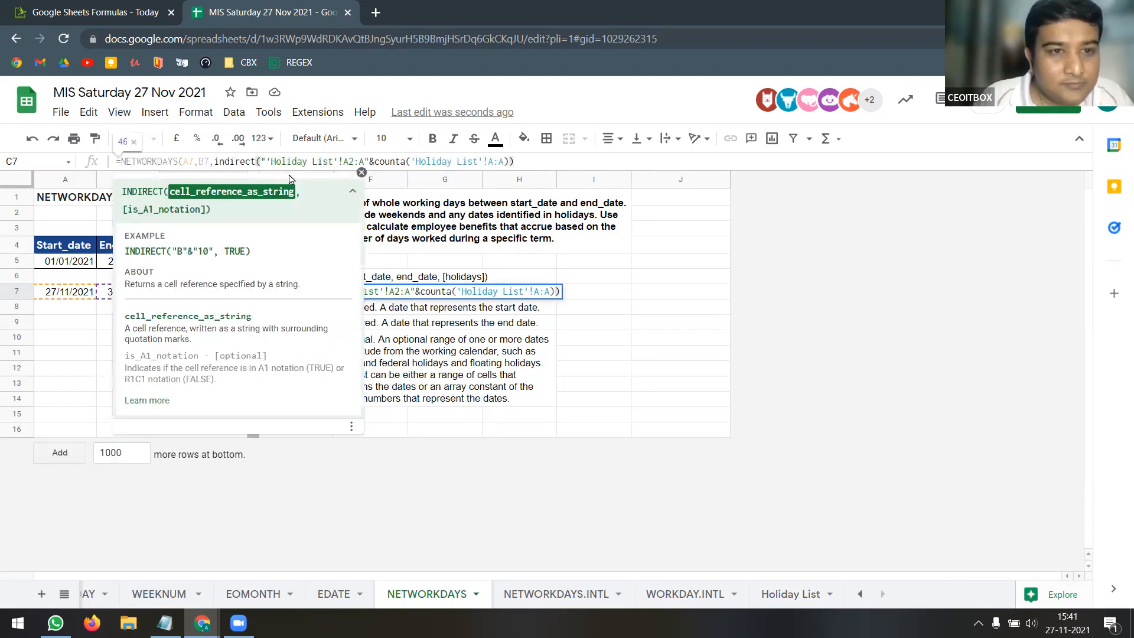
{"action": "left_click", "coordinate": [522, 161]}
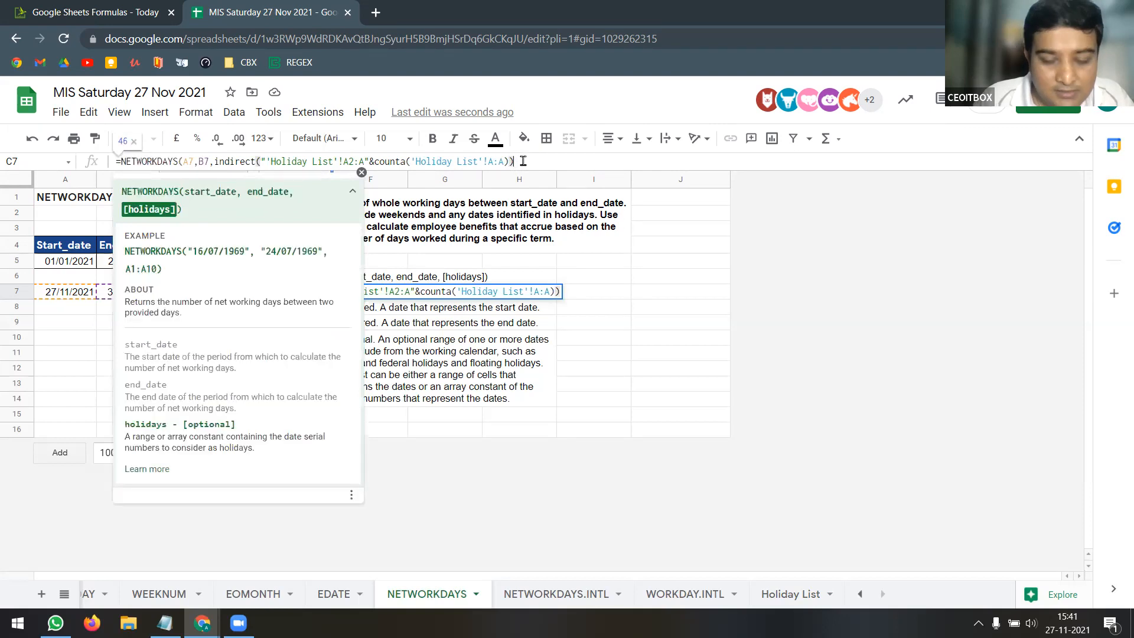
{"action": "key", "text": "Return"}
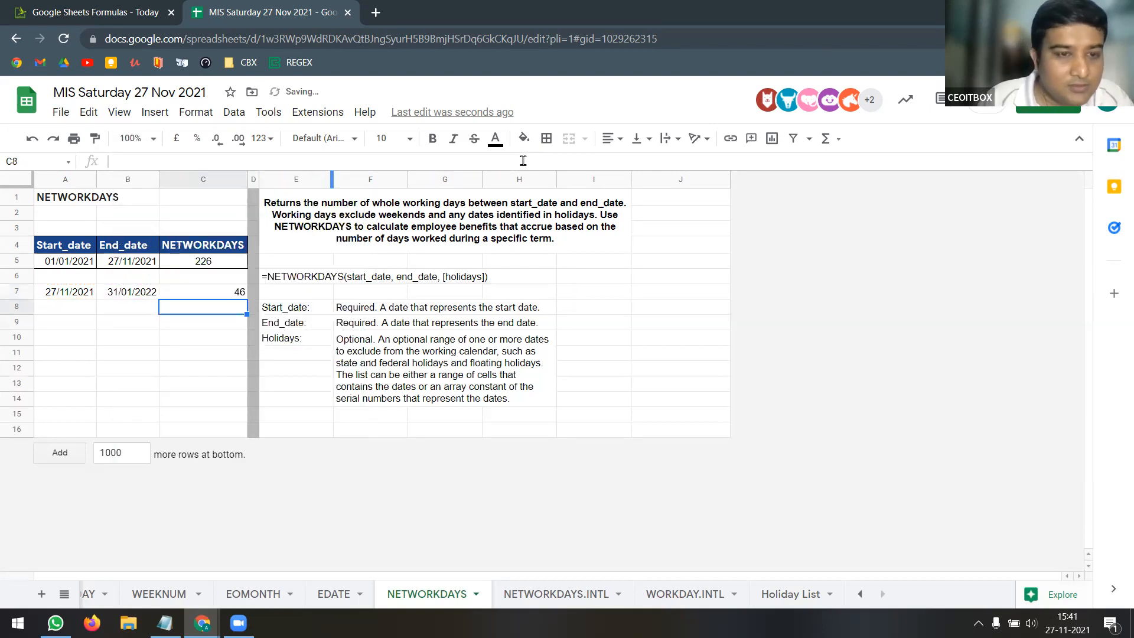
{"action": "key", "text": "Up"}
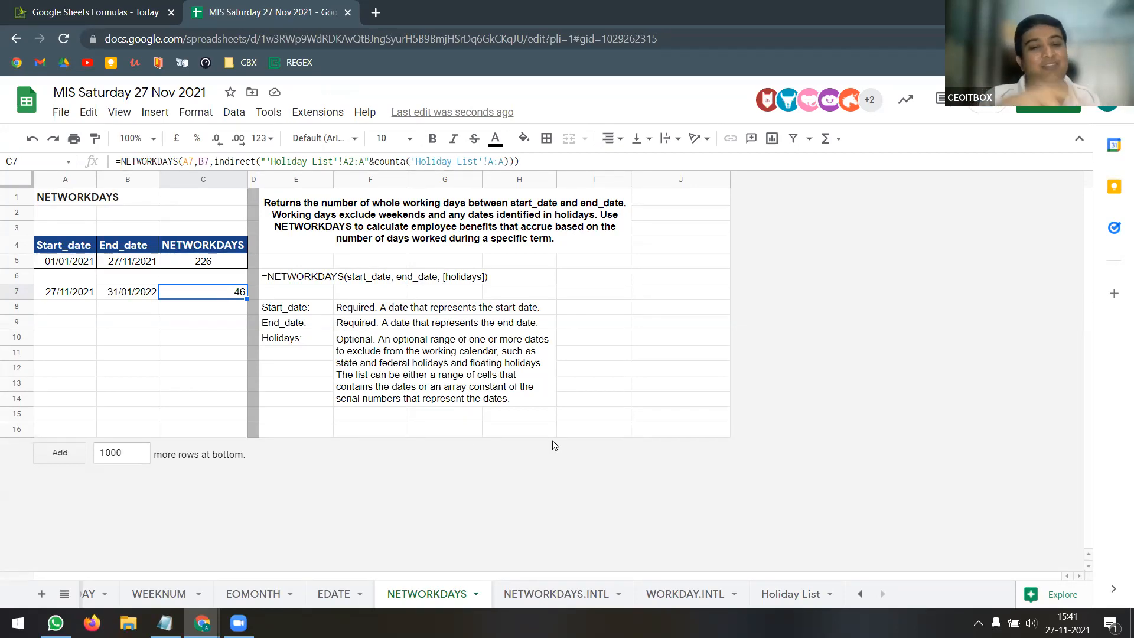
Review the dates in column A of the Holiday List sheet and the indirect and counta parts of the C7 formula
{"action": "left_click", "coordinate": [790, 594]}
{"action": "left_click_drag", "start_coordinate": [86, 214], "coordinate": [86, 407]}
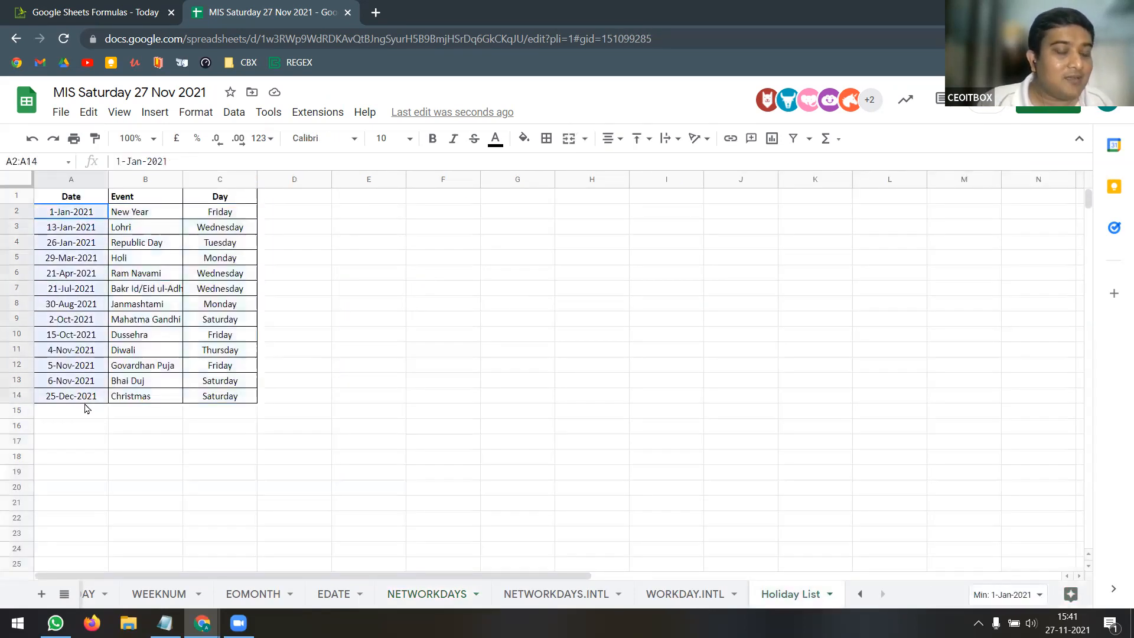
{"action": "left_click", "coordinate": [81, 179]}
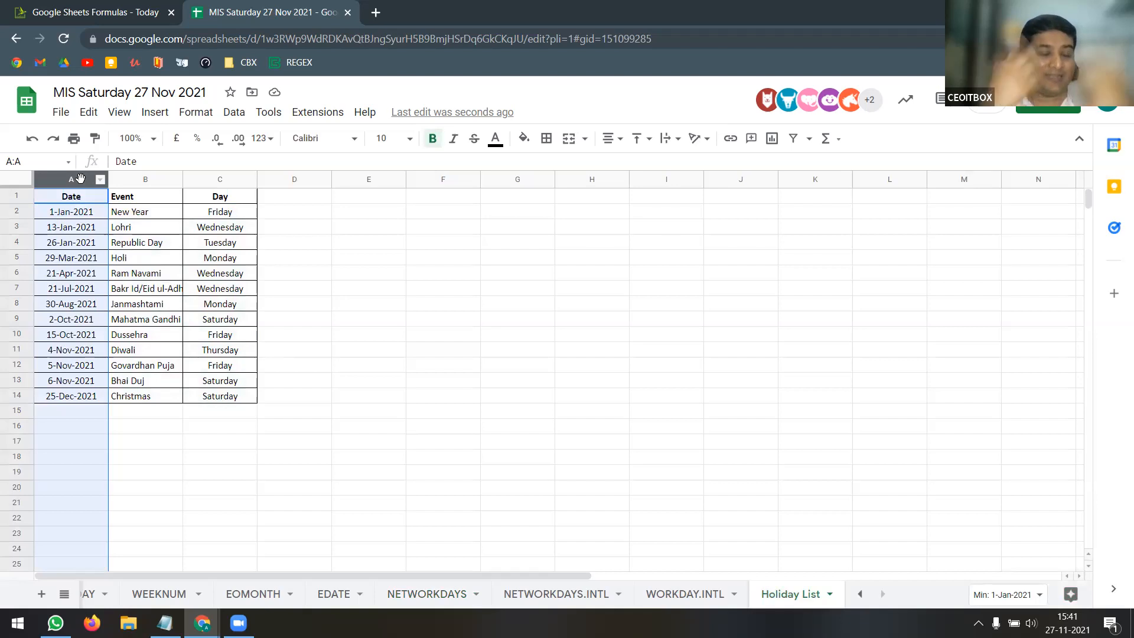
{"action": "left_click", "coordinate": [425, 593]}
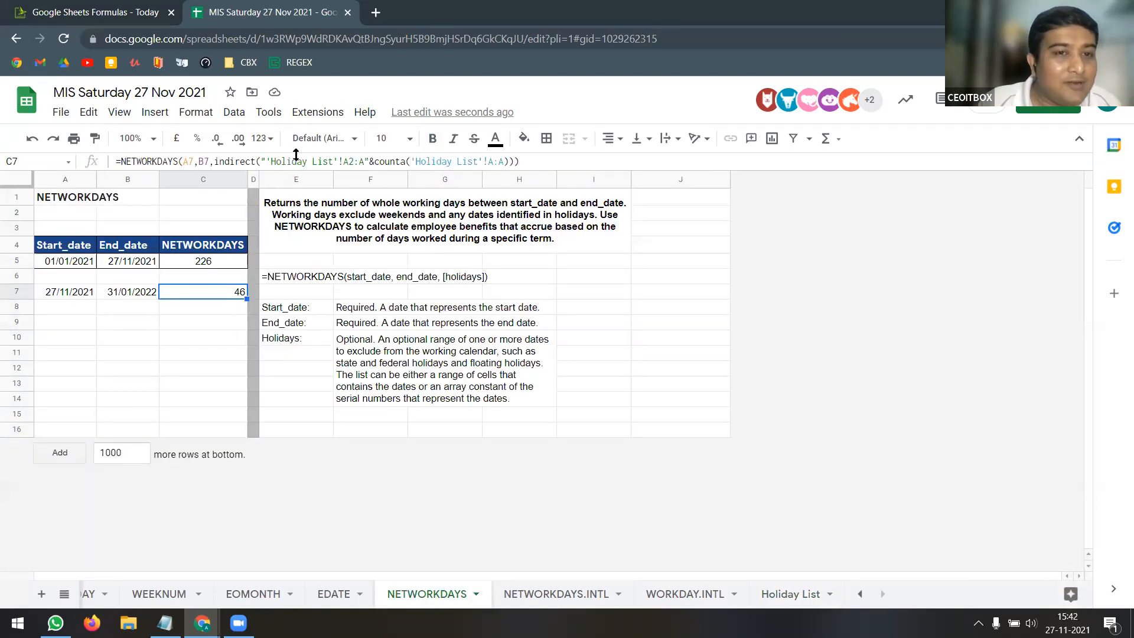
{"action": "left_click_drag", "start_coordinate": [216, 162], "coordinate": [370, 161]}
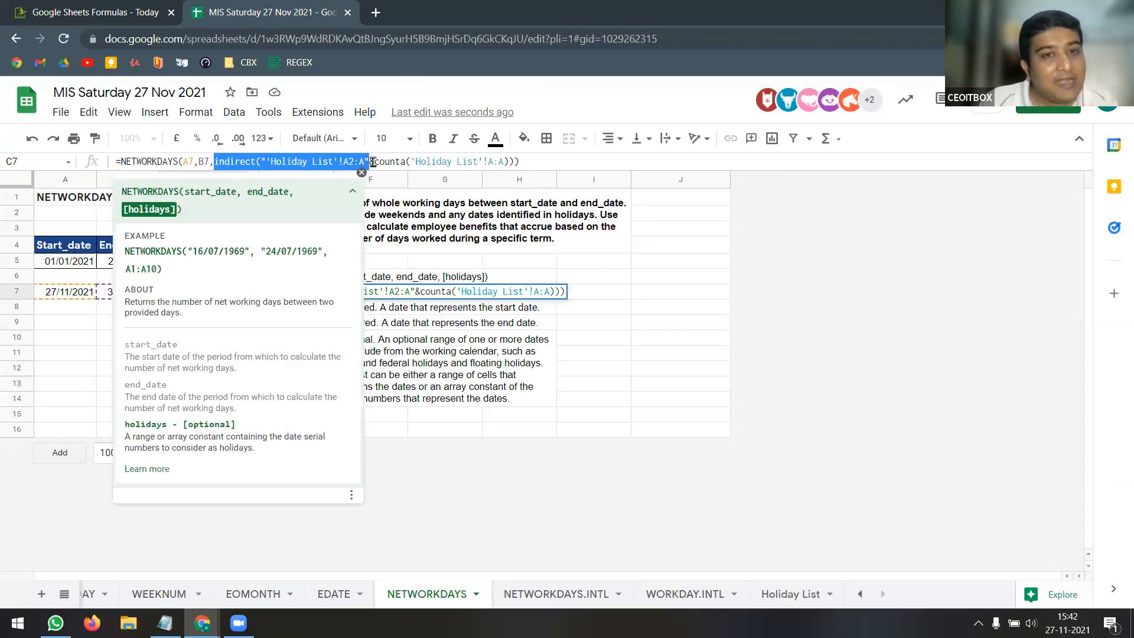
{"action": "left_click_drag", "start_coordinate": [374, 161], "coordinate": [506, 164]}
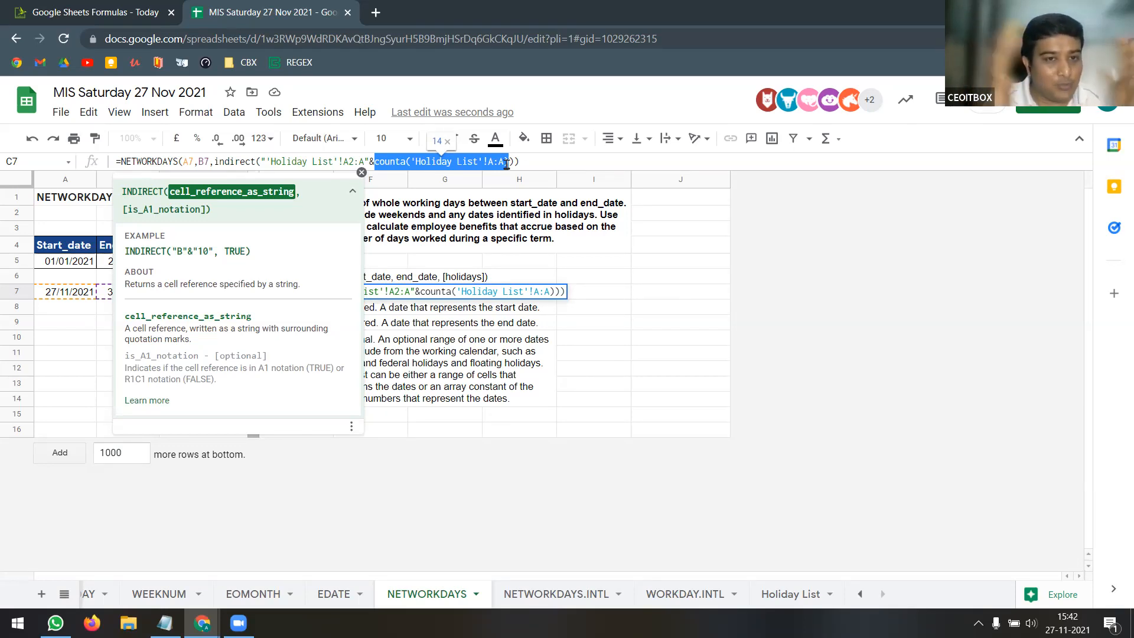
Try the holidays expression from C7 on its own as =indirect("'Holiday List'!A2:A"&counta('Holiday List'!A:A)) in cell C11, and clear the cell again
{"action": "left_click_drag", "start_coordinate": [216, 163], "coordinate": [506, 161]}
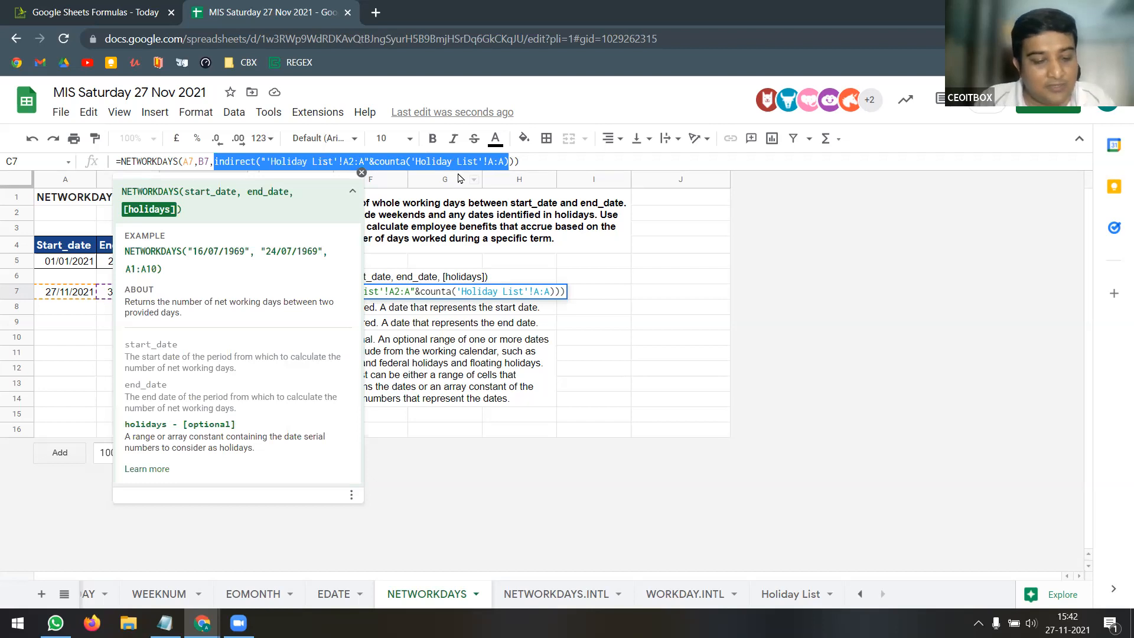
{"action": "key", "text": "Return"}
{"action": "left_click", "coordinate": [218, 352]}
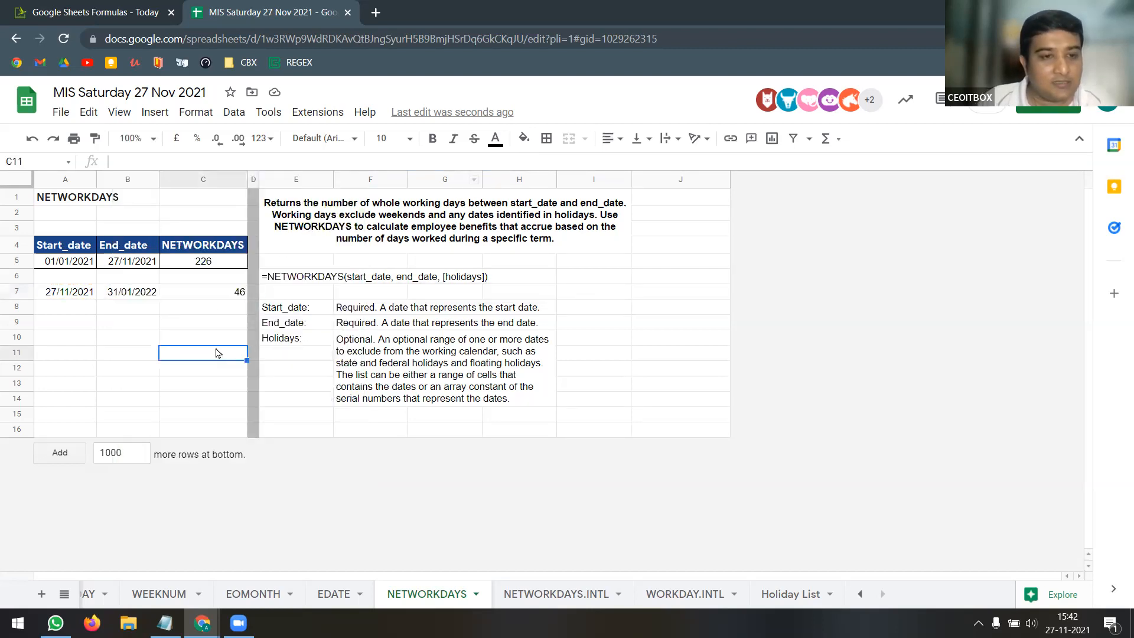
{"action": "type", "text": "="}
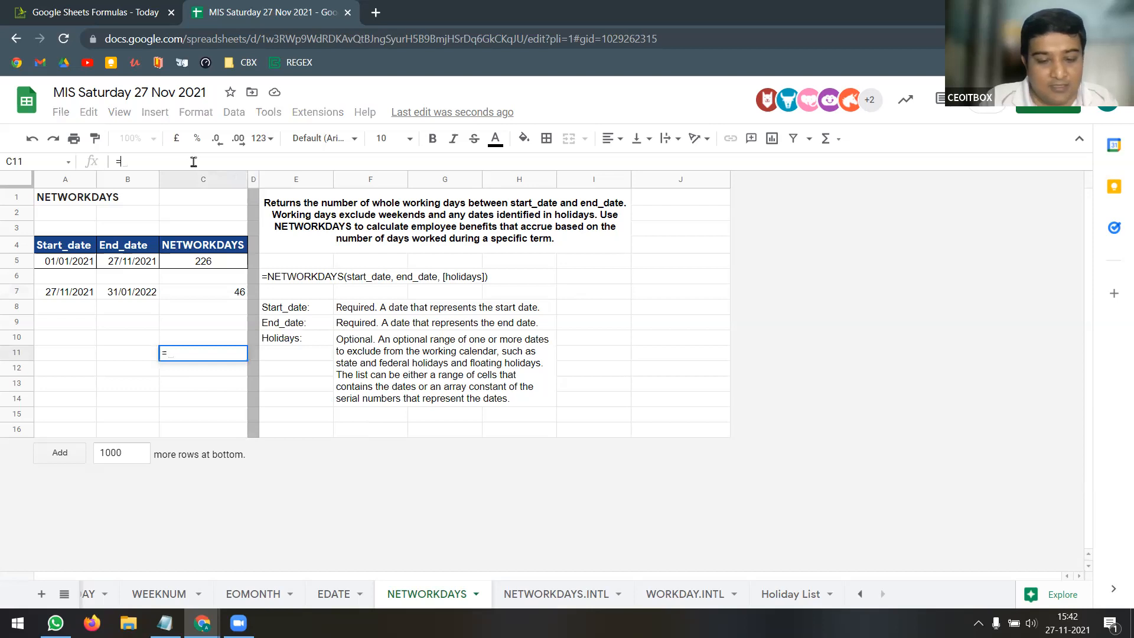
{"action": "type", "text": "indirect(\"'Holiday List'!A2:A\"&counta('Holiday List'!A:A)"}
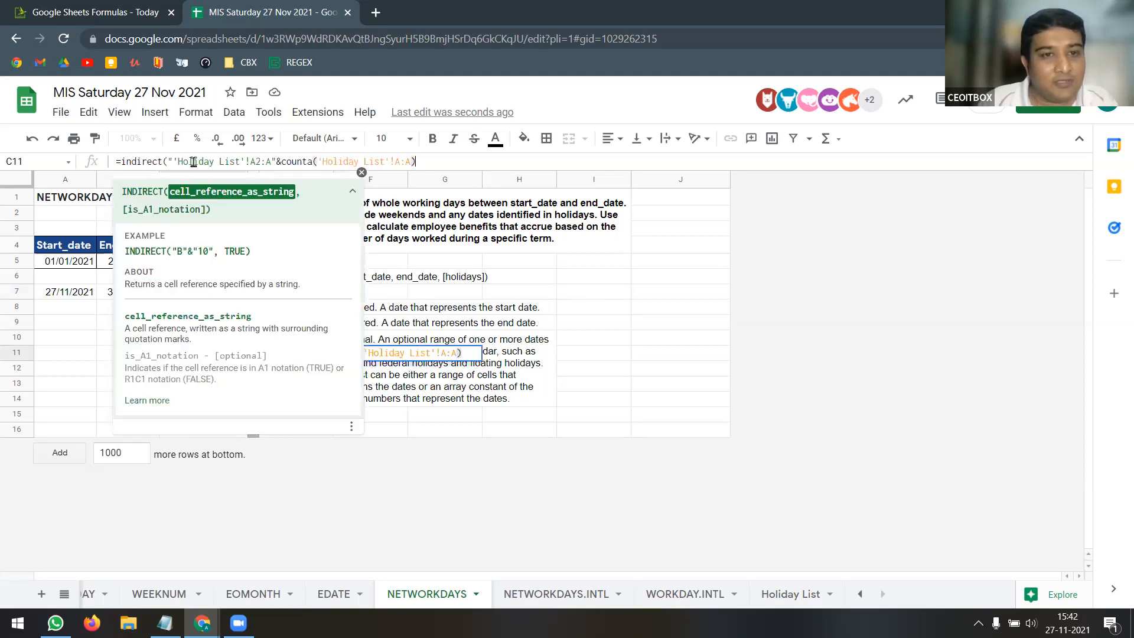
{"action": "key", "text": "Return"}
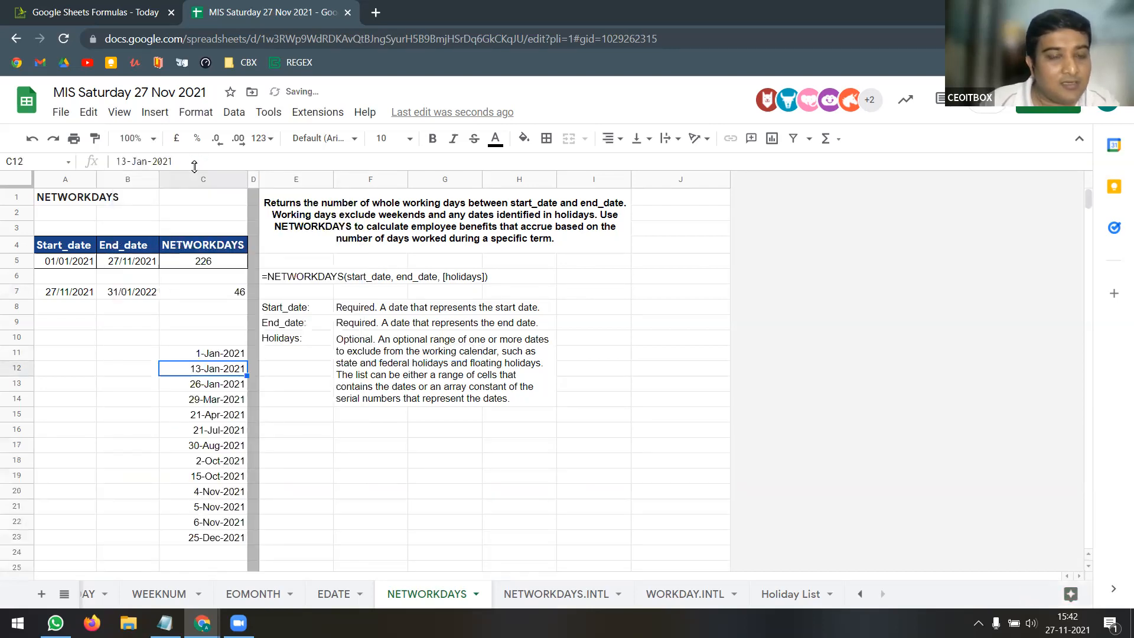
{"action": "left_click", "coordinate": [216, 354]}
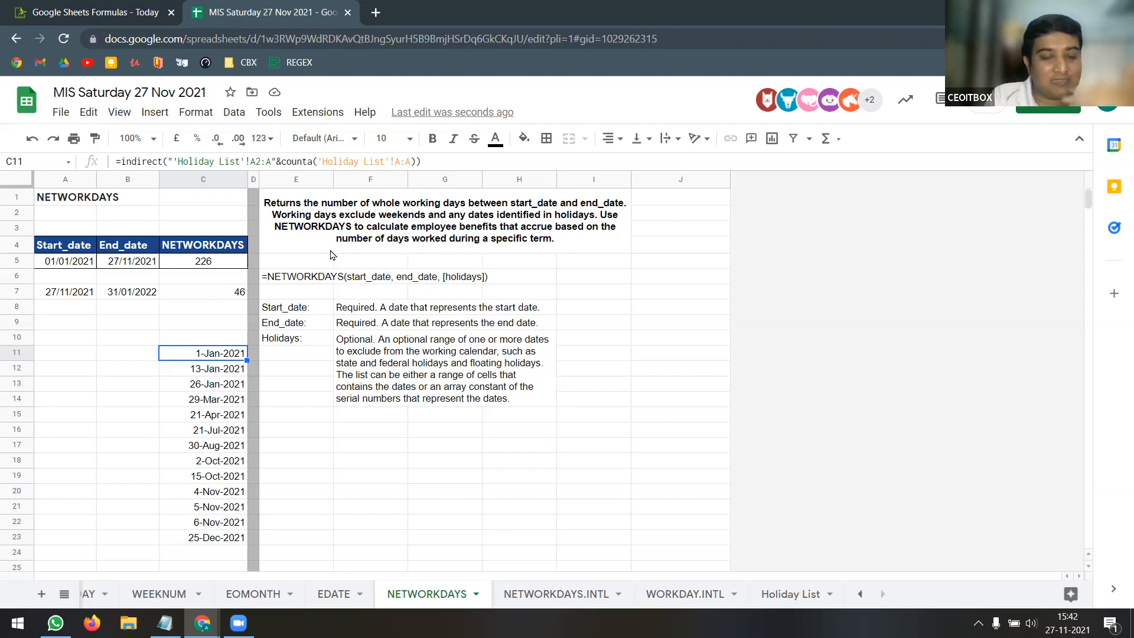
{"action": "key", "text": "Delete"}
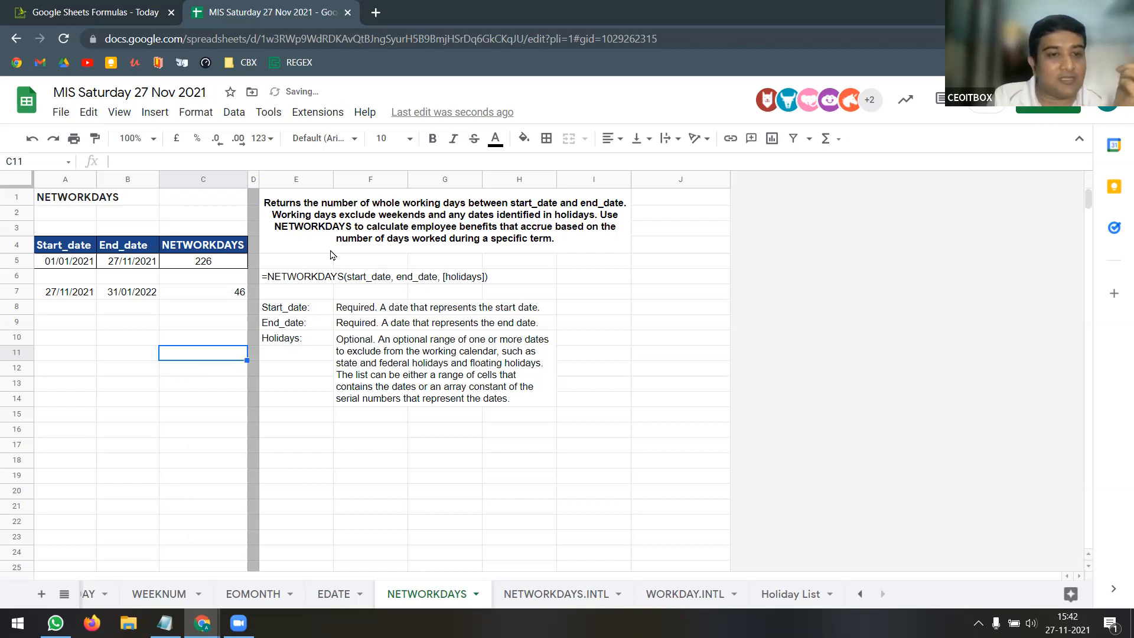
Review the start and end dates in rows 5 and 7 along with the NETWORKDAYS formula in C7
{"action": "left_click", "coordinate": [216, 297]}
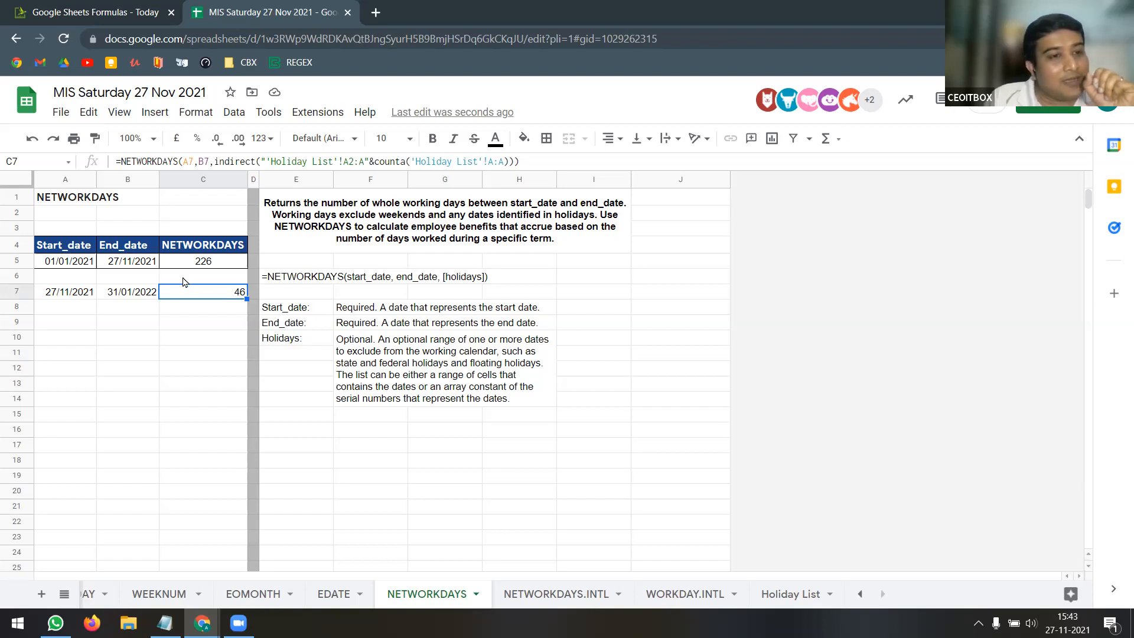
{"action": "left_click", "coordinate": [77, 266]}
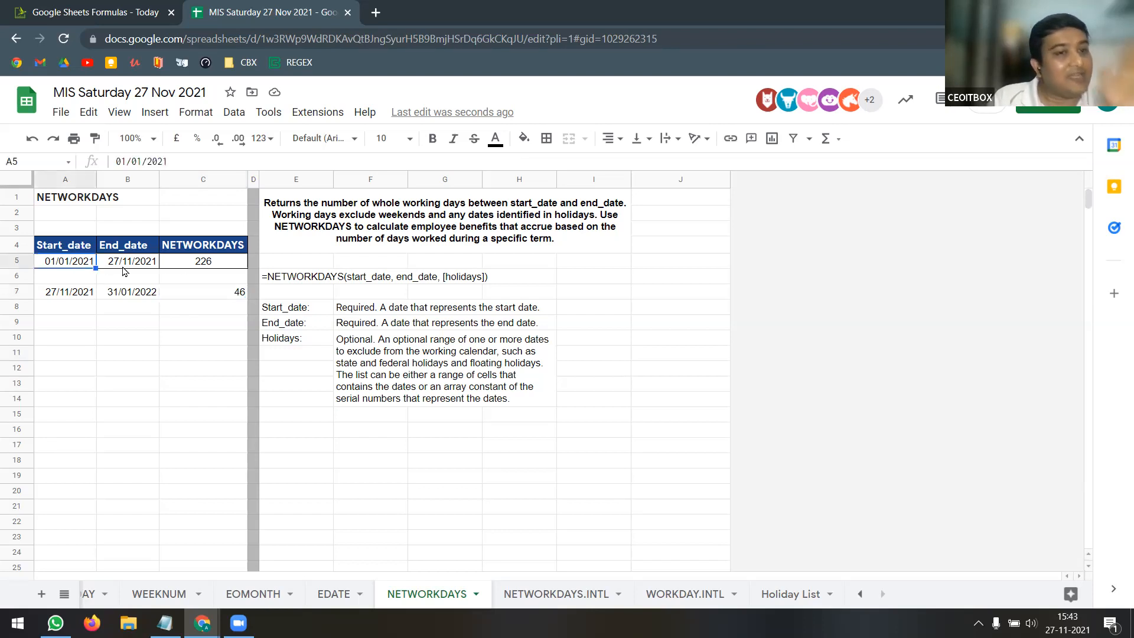
{"action": "left_click", "coordinate": [126, 266]}
{"action": "left_click", "coordinate": [89, 294]}
{"action": "left_click", "coordinate": [126, 292]}
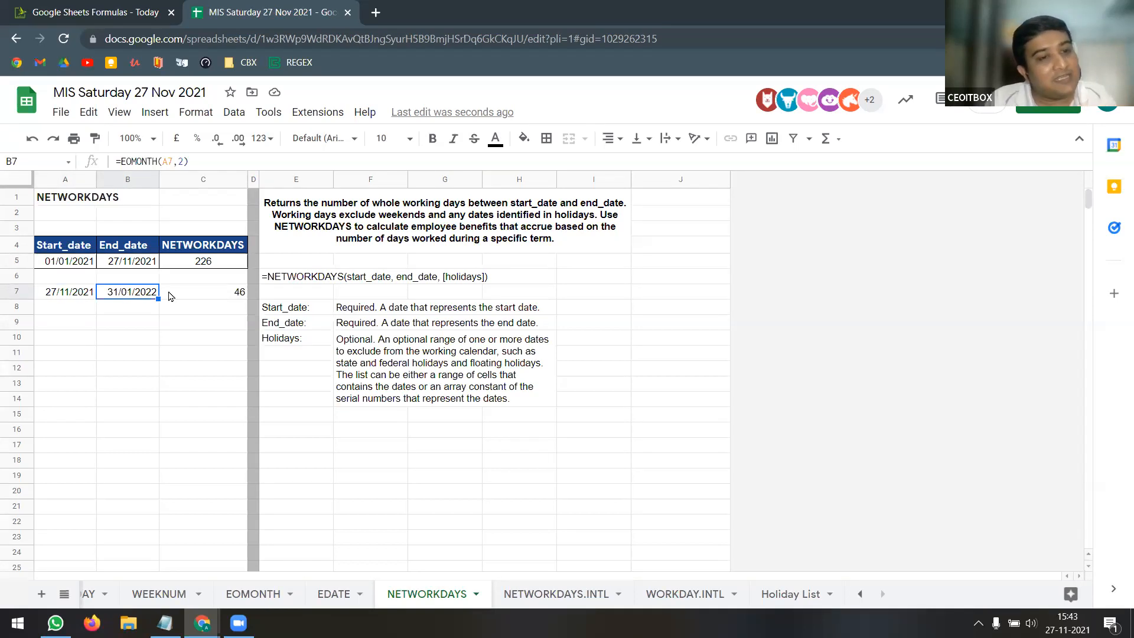
{"action": "left_click", "coordinate": [209, 296]}
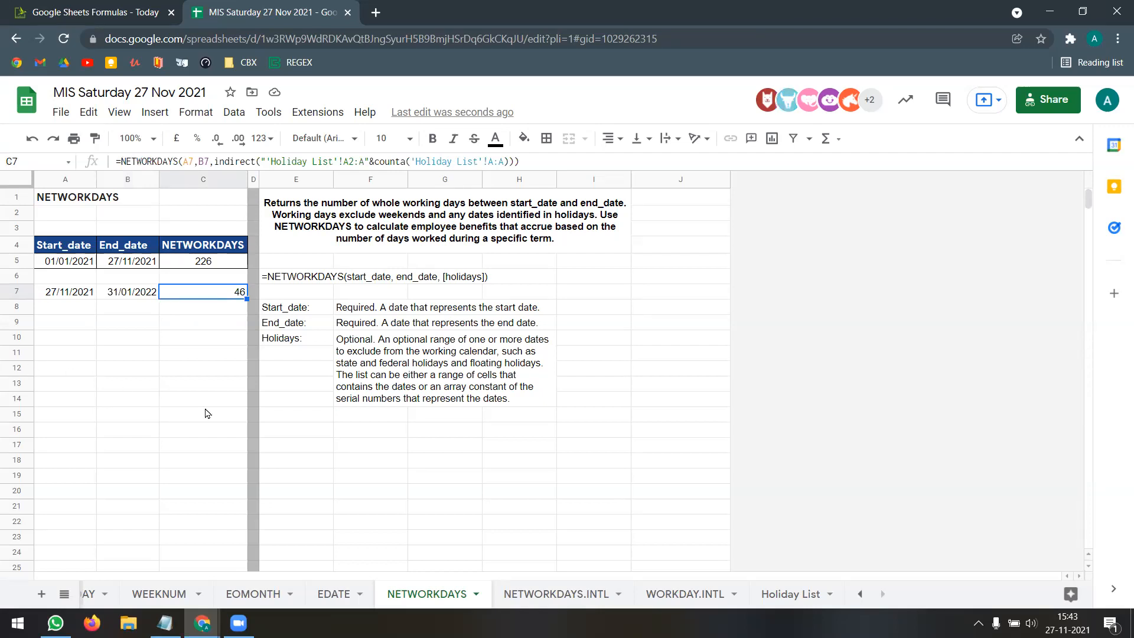
Enter the text a7 in cell C12 as a sample cell reference
{"action": "left_click", "coordinate": [211, 371]}
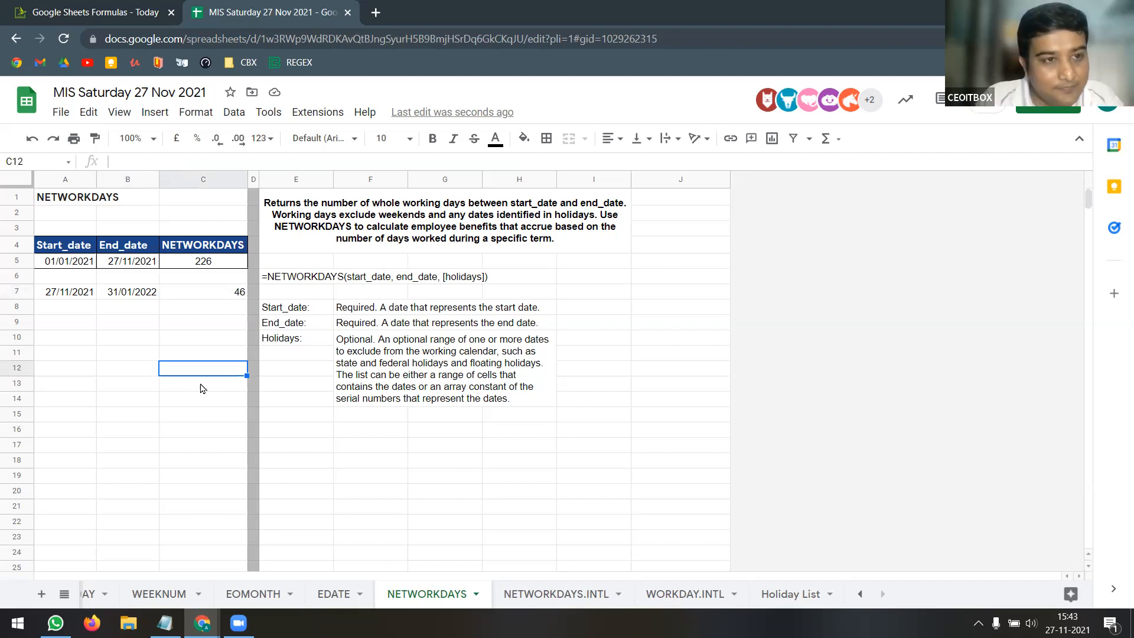
{"action": "type", "text": "a7"}
{"action": "key", "text": "Return"}
Enter the formula =INDIRECT(C12) in cell C15 to resolve the cell reference written as text in C12
{"action": "key", "text": "Down"}
{"action": "key", "text": "Down"}
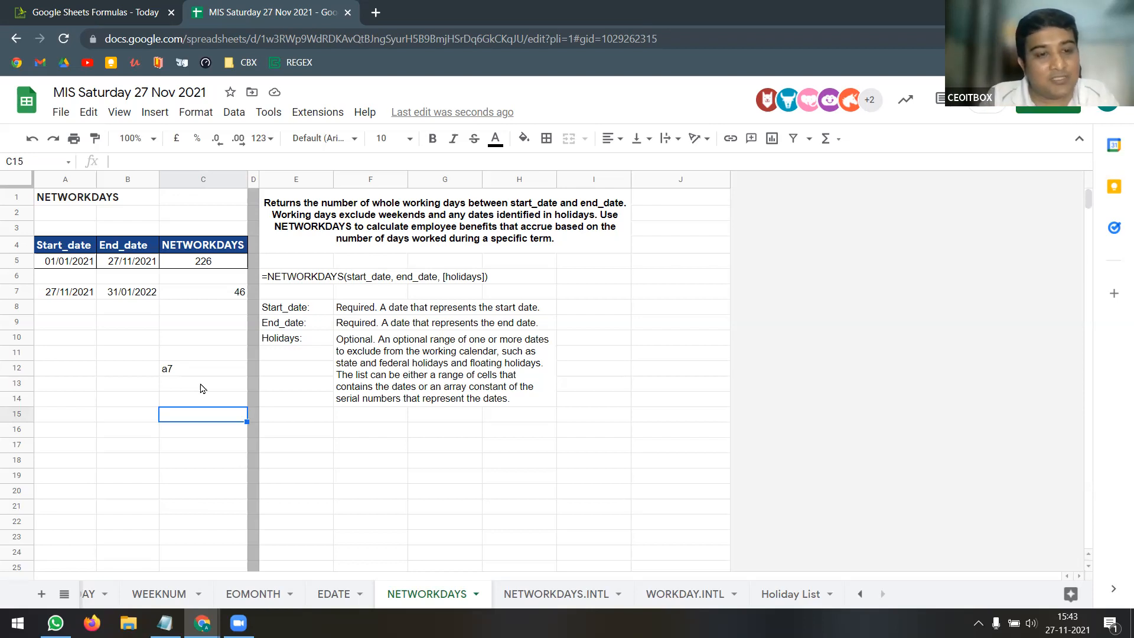
{"action": "type", "text": "=in"}
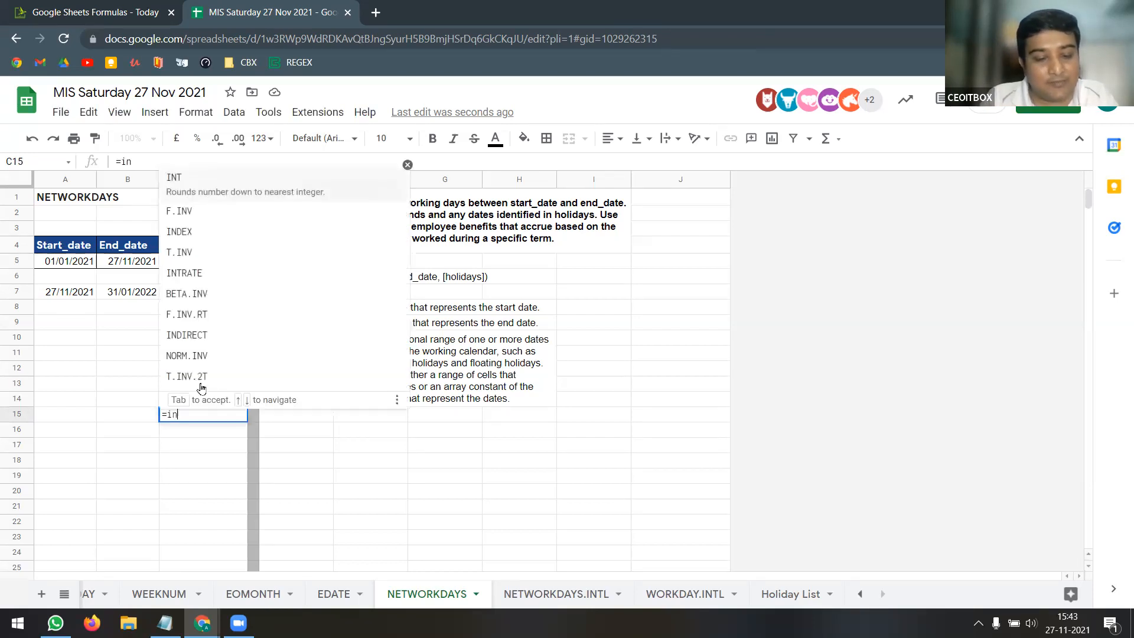
{"action": "type", "text": "d"}
{"action": "key", "text": "Down"}
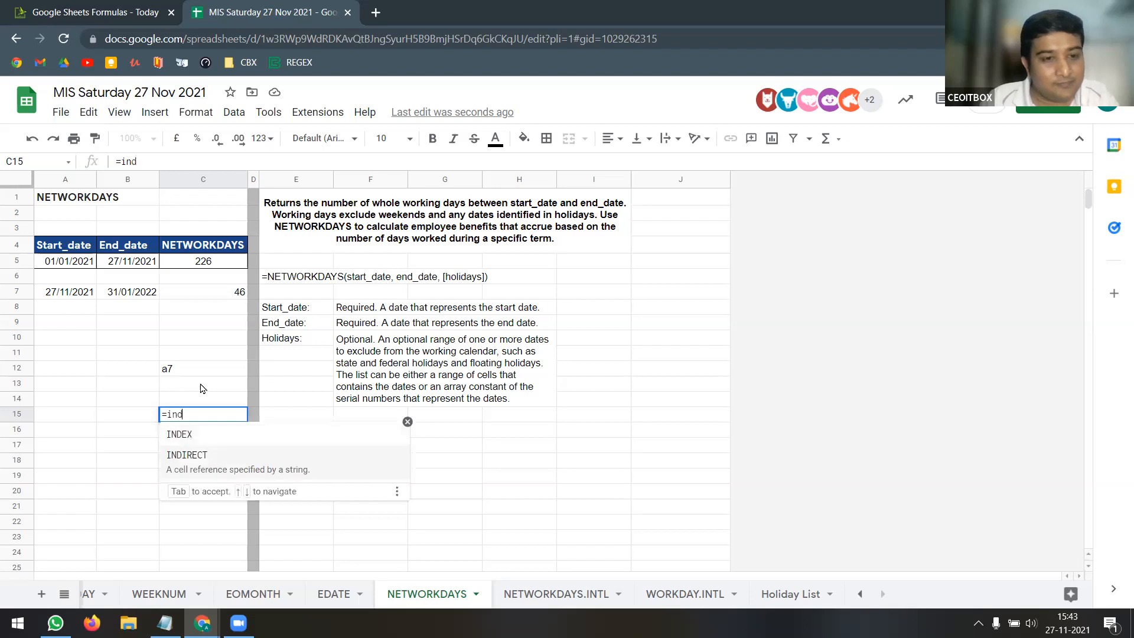
{"action": "key", "text": "Tab"}
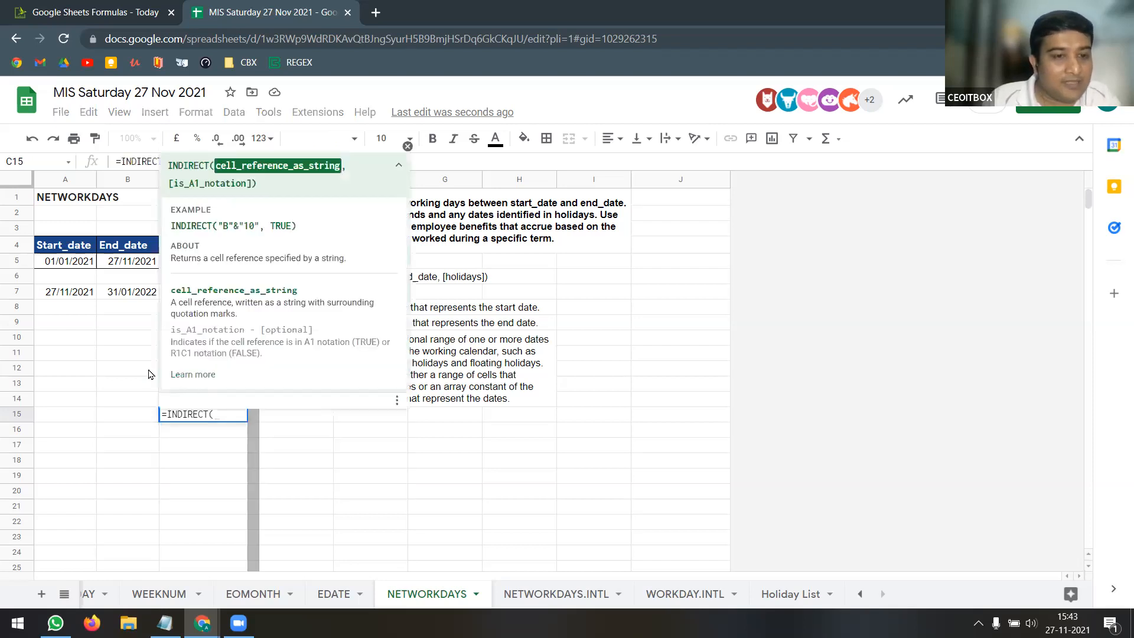
{"action": "left_click", "coordinate": [407, 146]}
{"action": "left_click", "coordinate": [191, 370]}
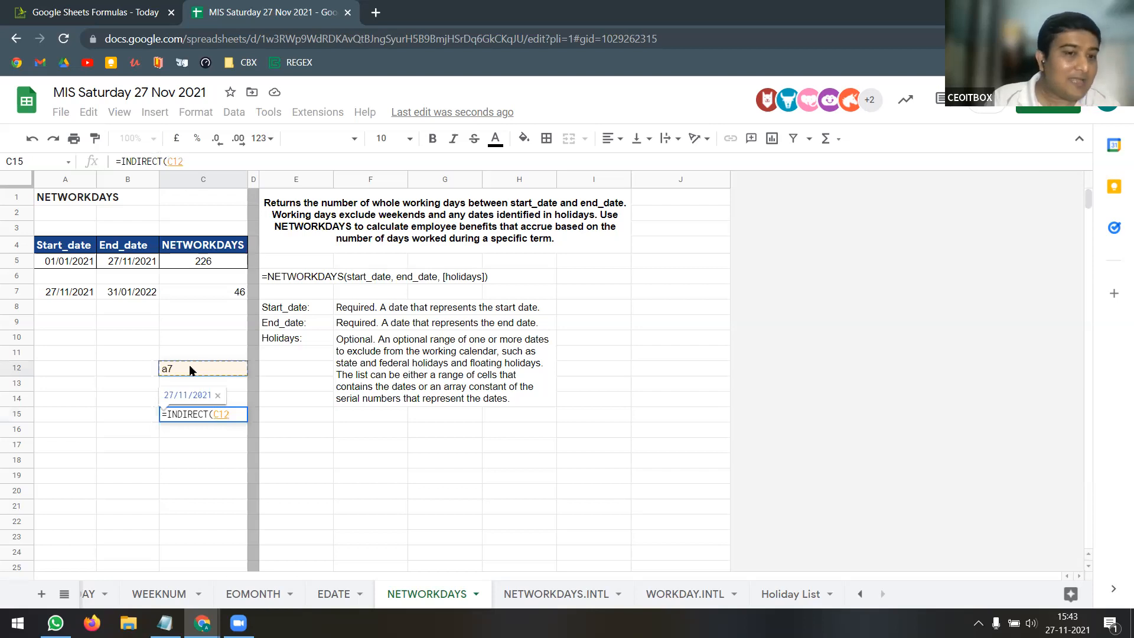
{"action": "key", "text": "Return"}
{"action": "key", "text": "Up"}
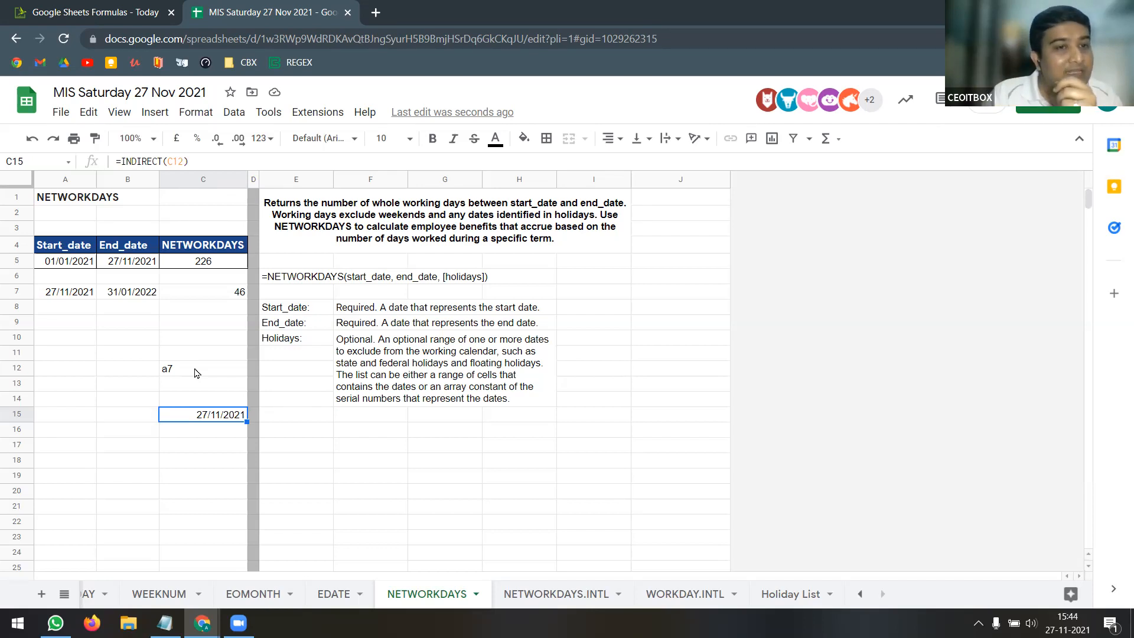
Change the sample reference text in cell C12 to a4 and check the INDIRECT formula in C15
{"action": "left_click", "coordinate": [197, 370]}
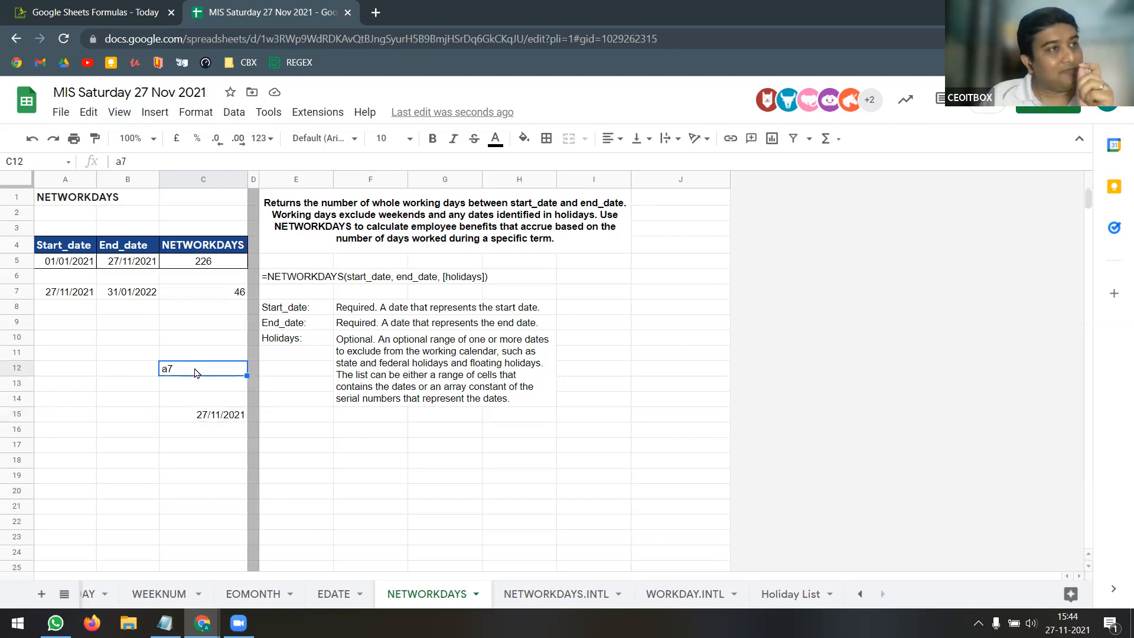
{"action": "left_click", "coordinate": [208, 415]}
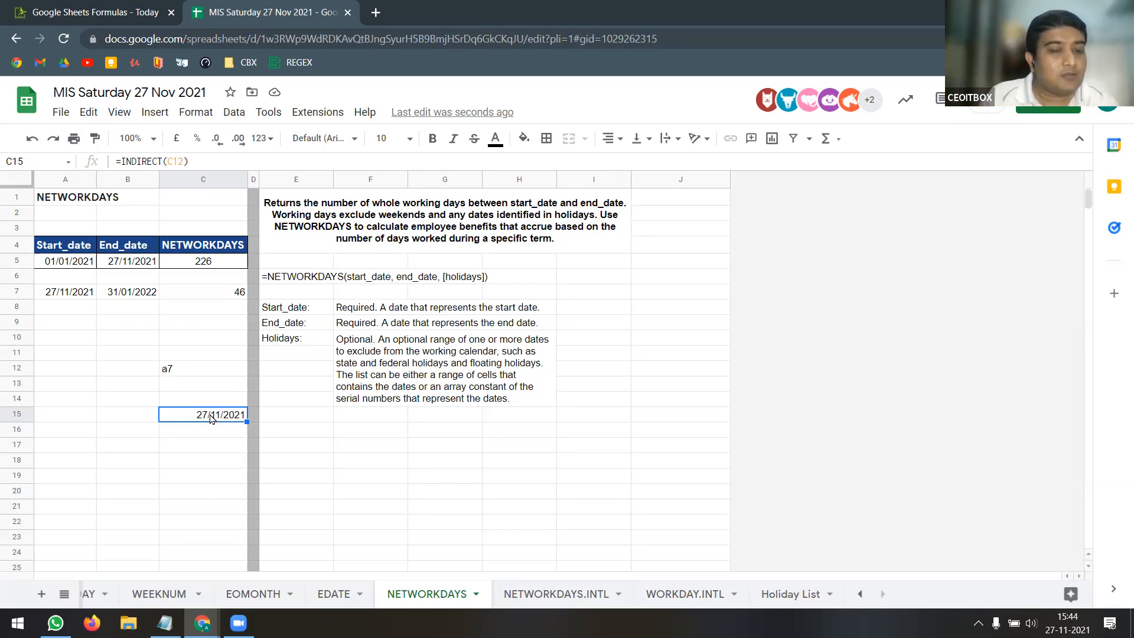
{"action": "left_click", "coordinate": [188, 371]}
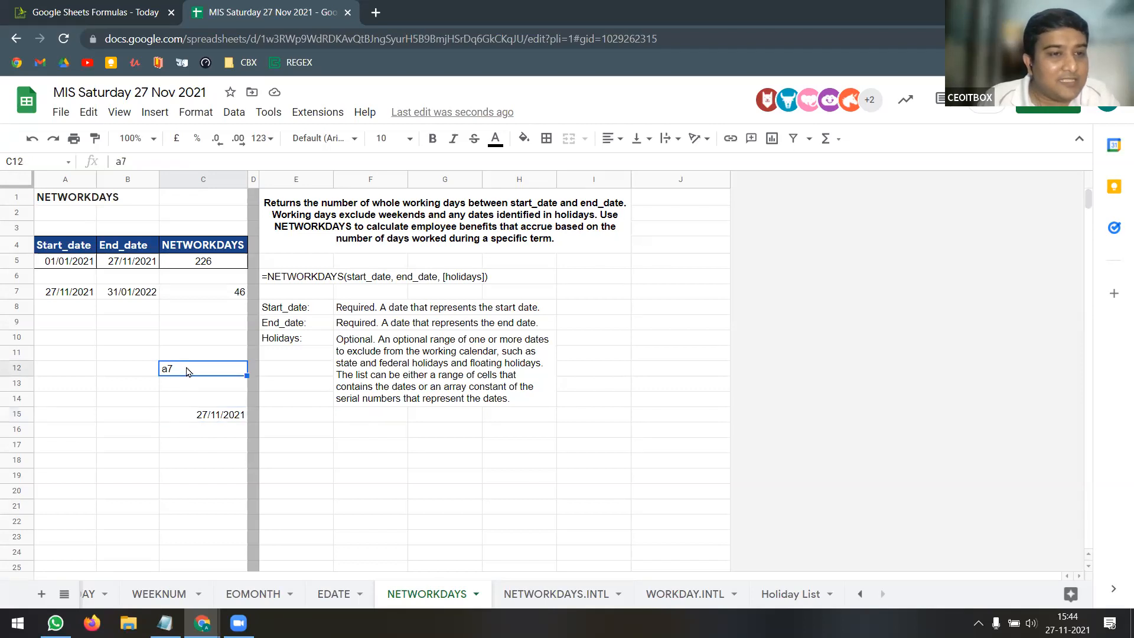
{"action": "type", "text": "a4"}
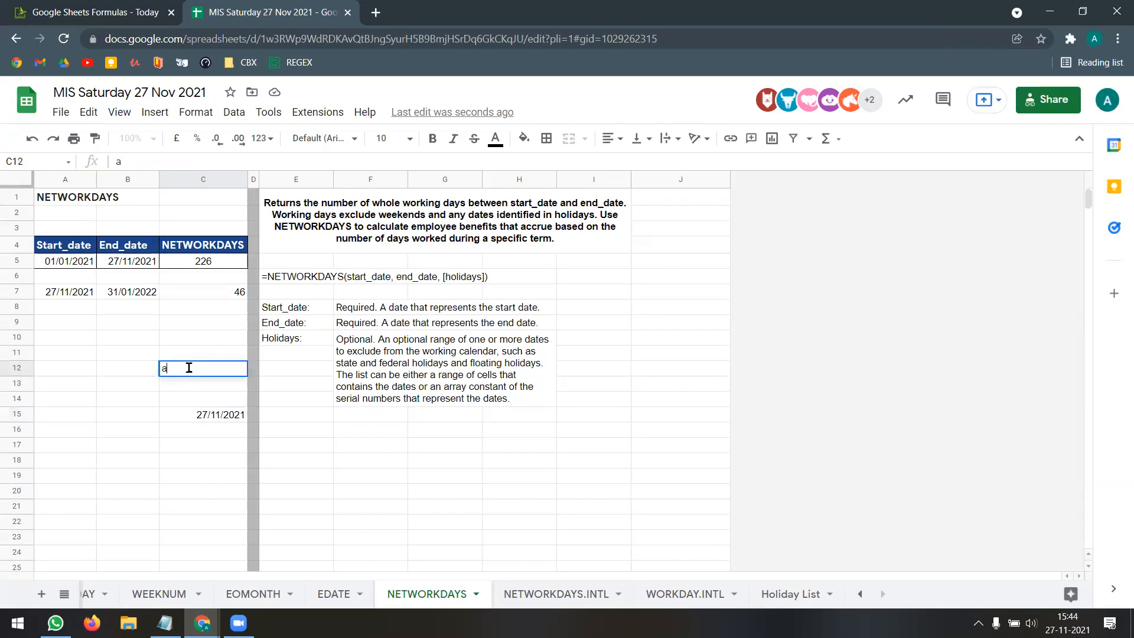
{"action": "key", "text": "Return"}
{"action": "left_click", "coordinate": [189, 371]}
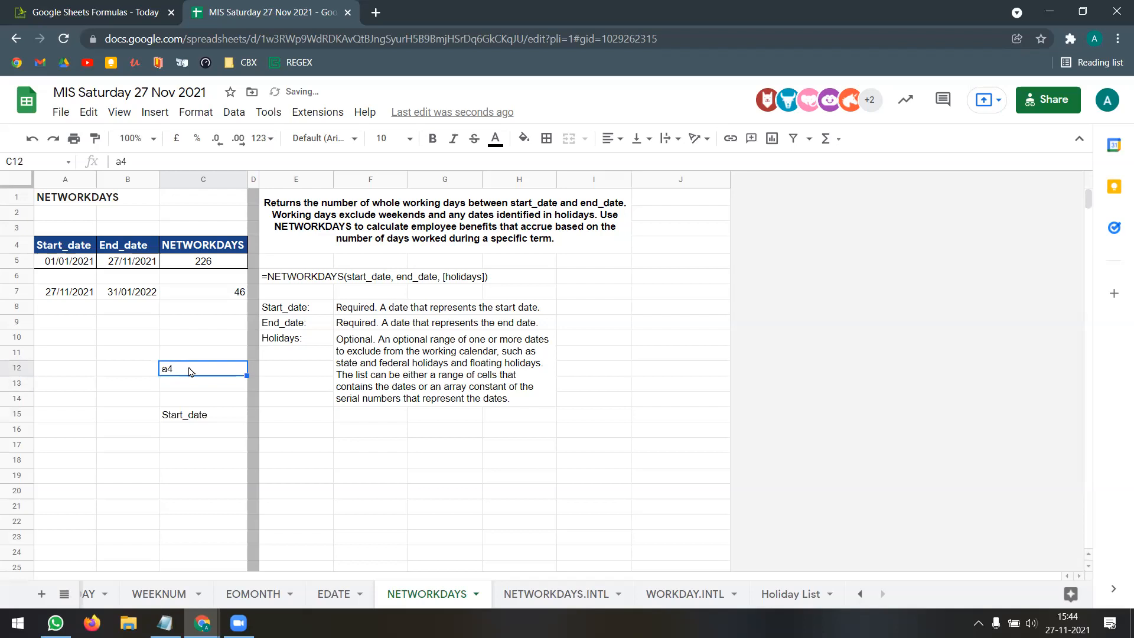
{"action": "left_click", "coordinate": [212, 418]}
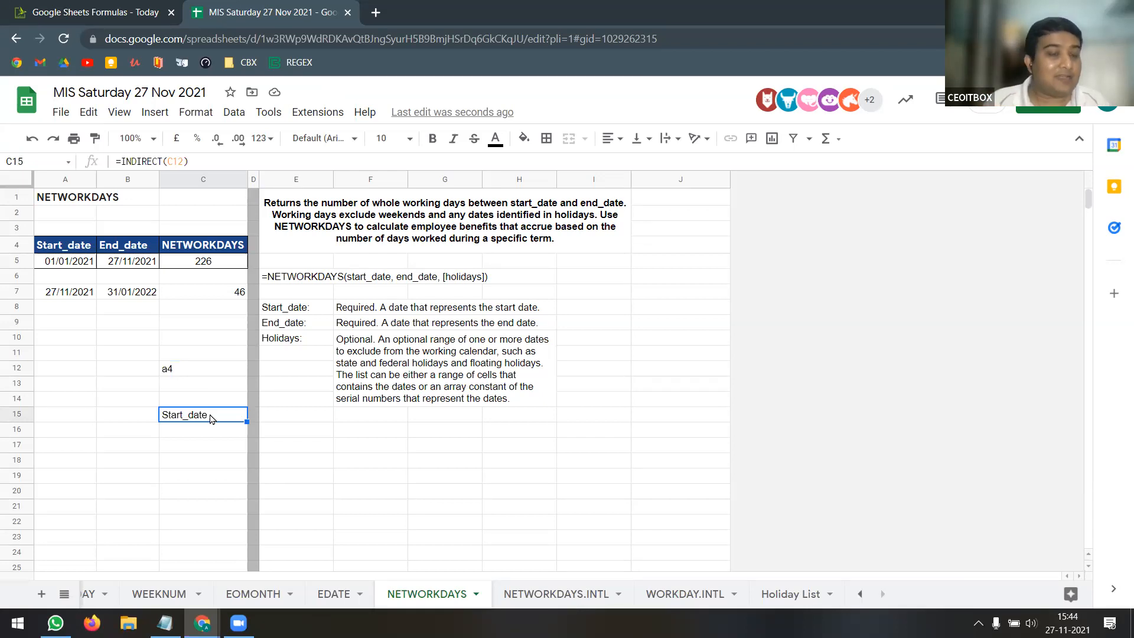
Try A4 as the direct argument of the INDIRECT formula in C15, and restore the argument to C12
{"action": "double_click", "coordinate": [175, 161]}
{"action": "type", "text": "a4"}
{"action": "key", "text": "Return"}
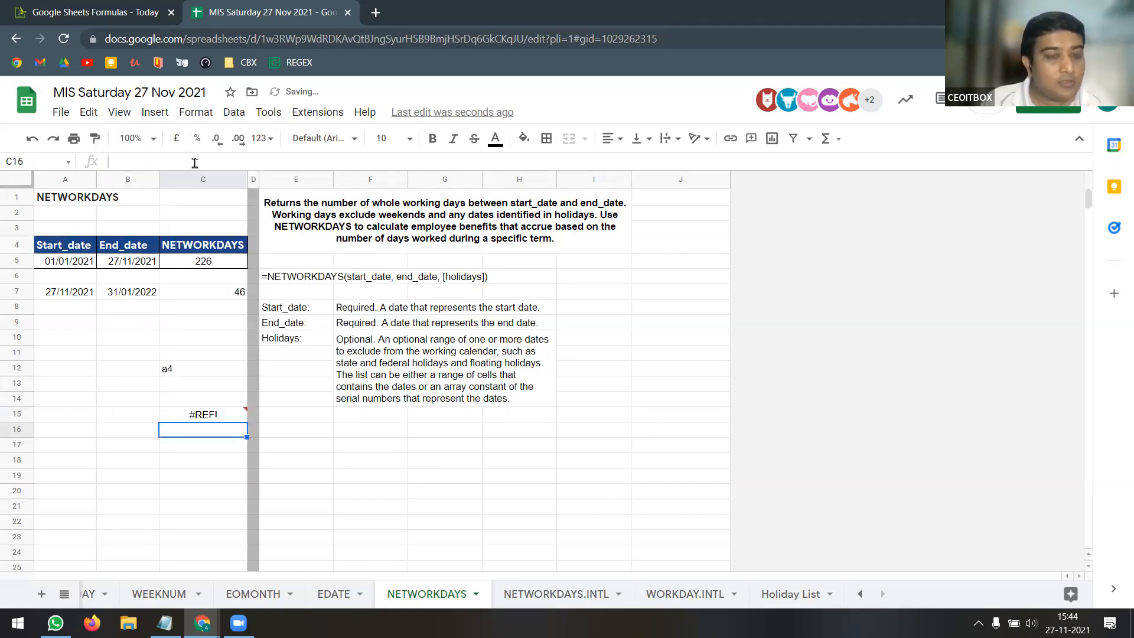
{"action": "left_click", "coordinate": [210, 418]}
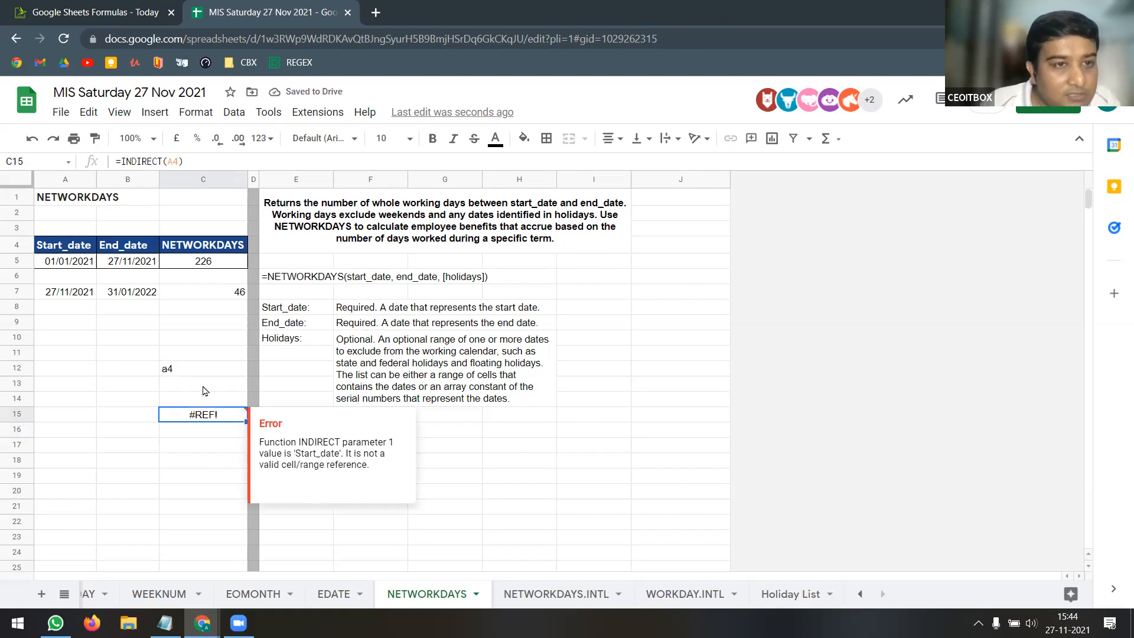
{"action": "left_click", "coordinate": [169, 161]}
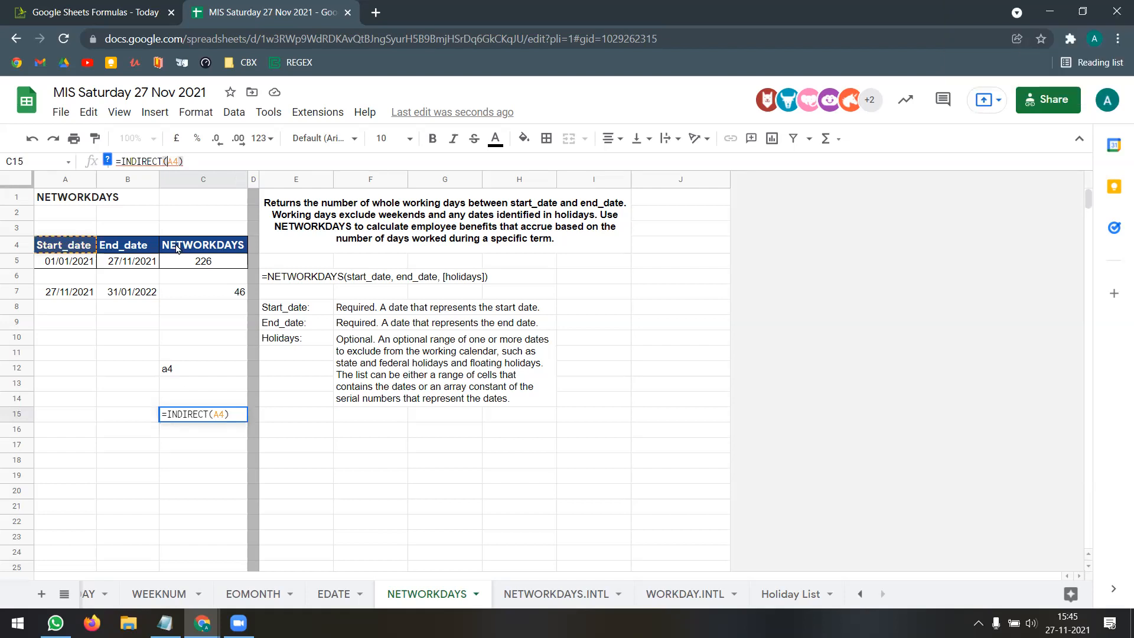
{"action": "key", "text": "Return"}
{"action": "left_click", "coordinate": [225, 418]}
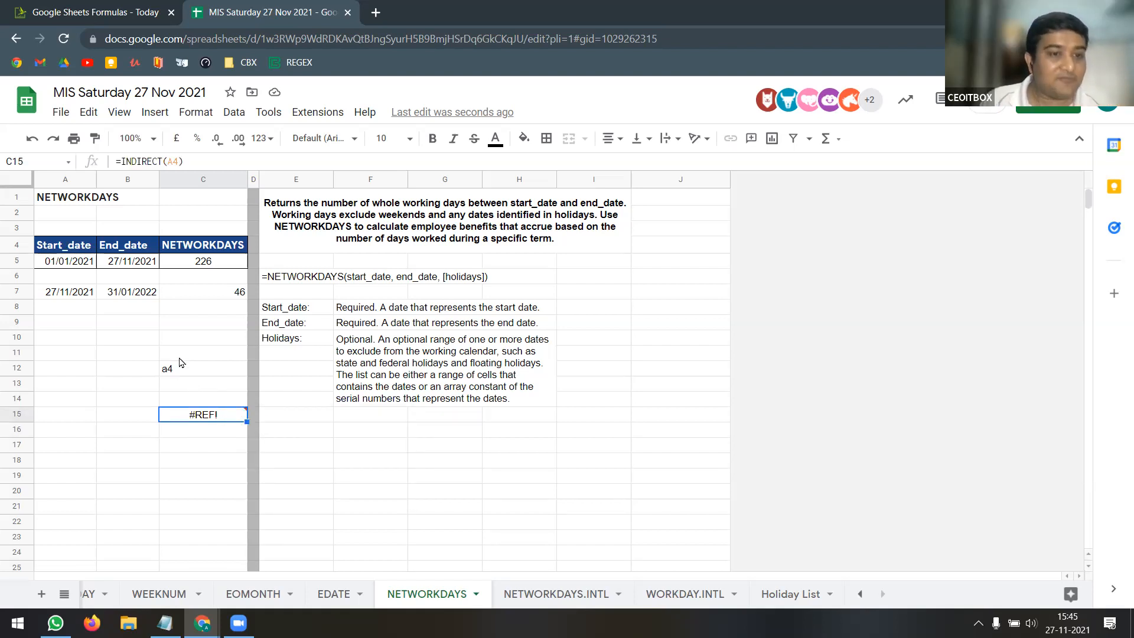
{"action": "double_click", "coordinate": [174, 161]}
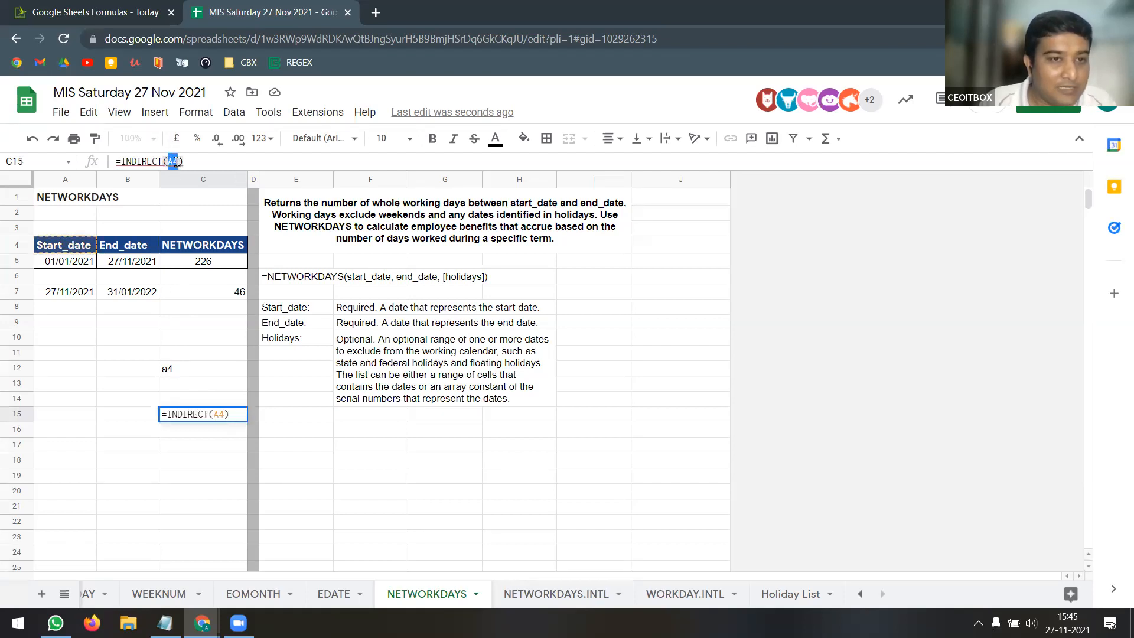
{"action": "key", "text": "BackSpace"}
{"action": "left_click", "coordinate": [191, 370]}
{"action": "key", "text": "Return"}
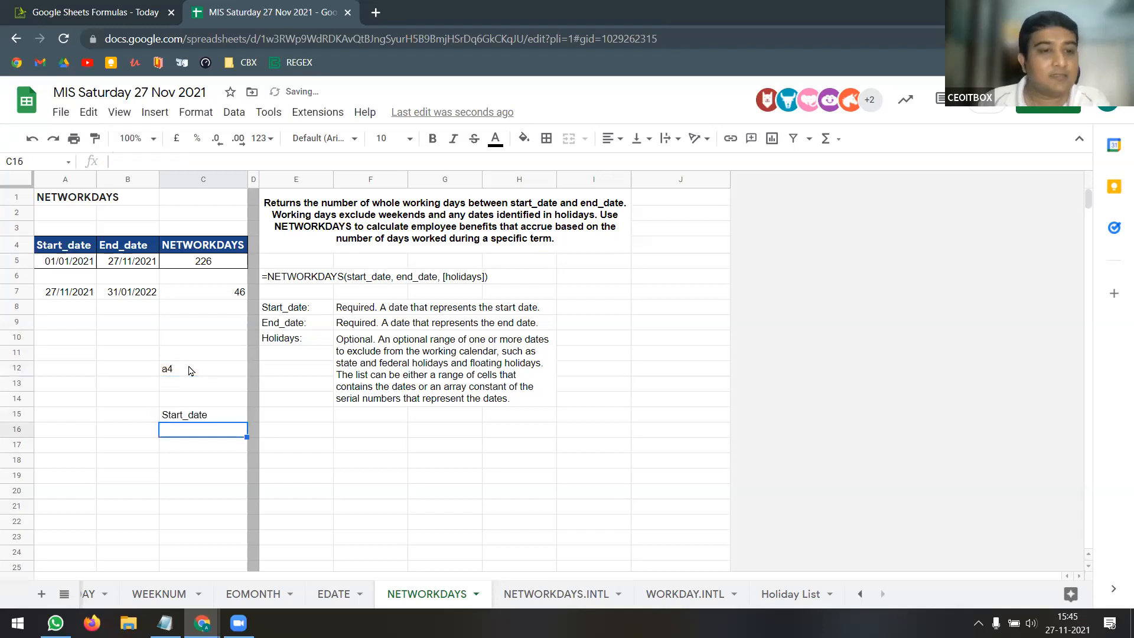
Compare the reference text in C12 with the INDIRECT formula in C15 and the header cell A4
{"action": "left_click", "coordinate": [191, 370]}
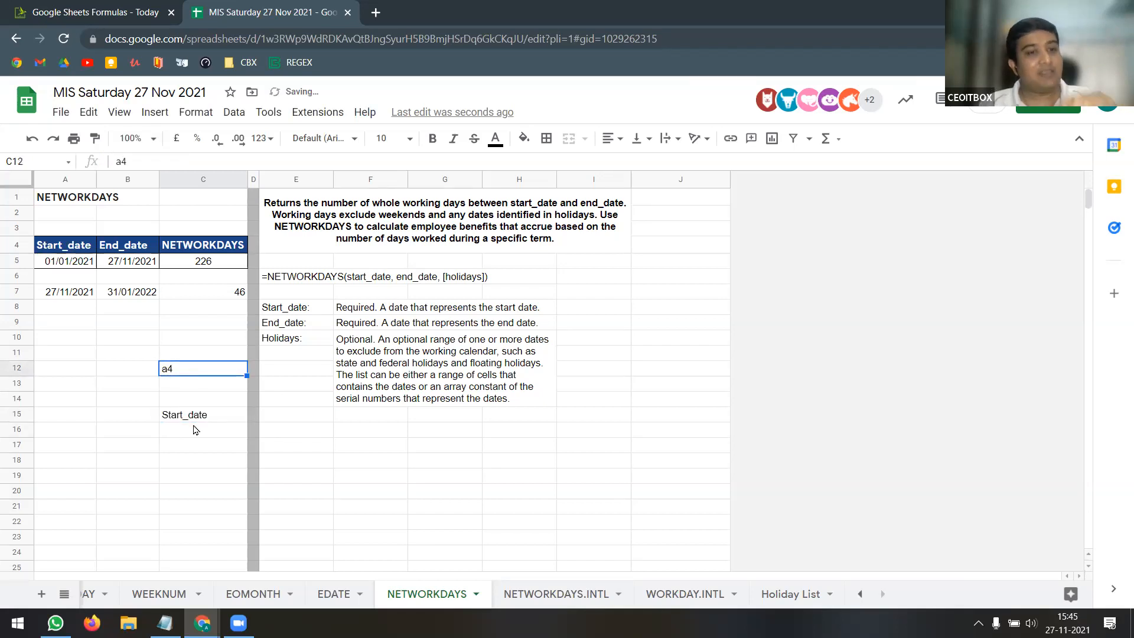
{"action": "left_click", "coordinate": [195, 417]}
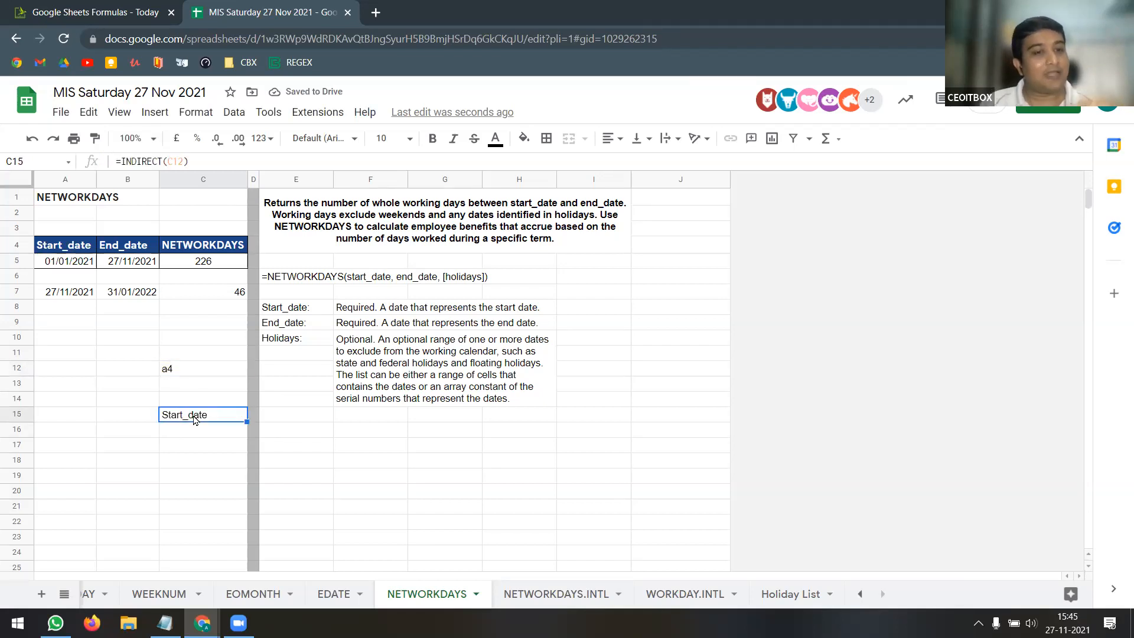
{"action": "left_click", "coordinate": [80, 253]}
{"action": "left_click", "coordinate": [220, 417]}
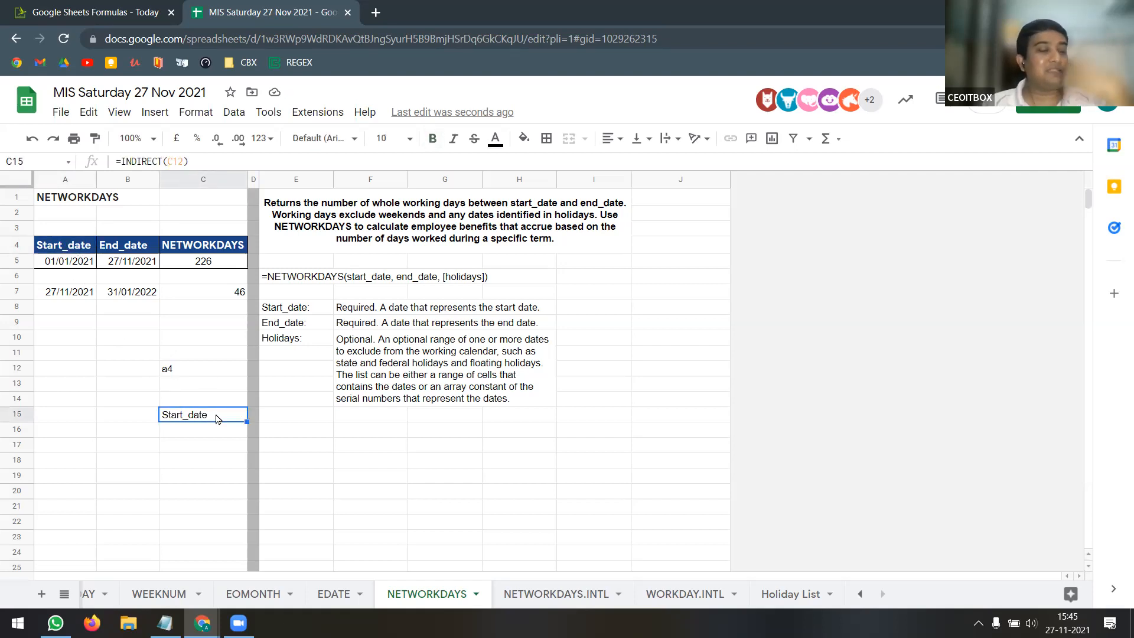
{"action": "left_click", "coordinate": [361, 440]}
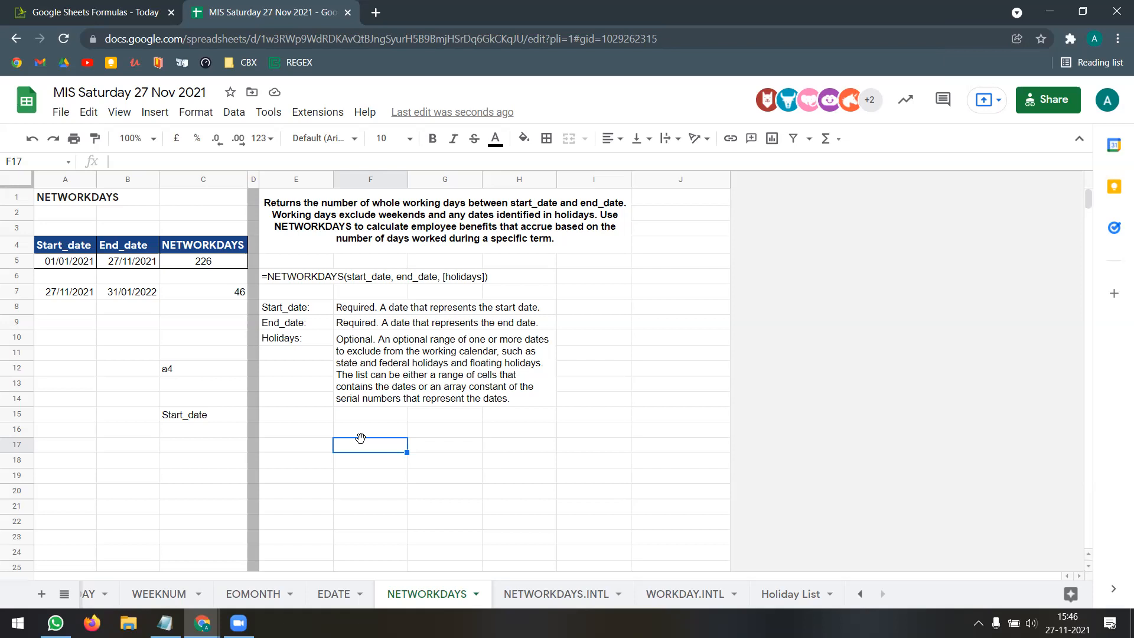
{"action": "left_click", "coordinate": [226, 421]}
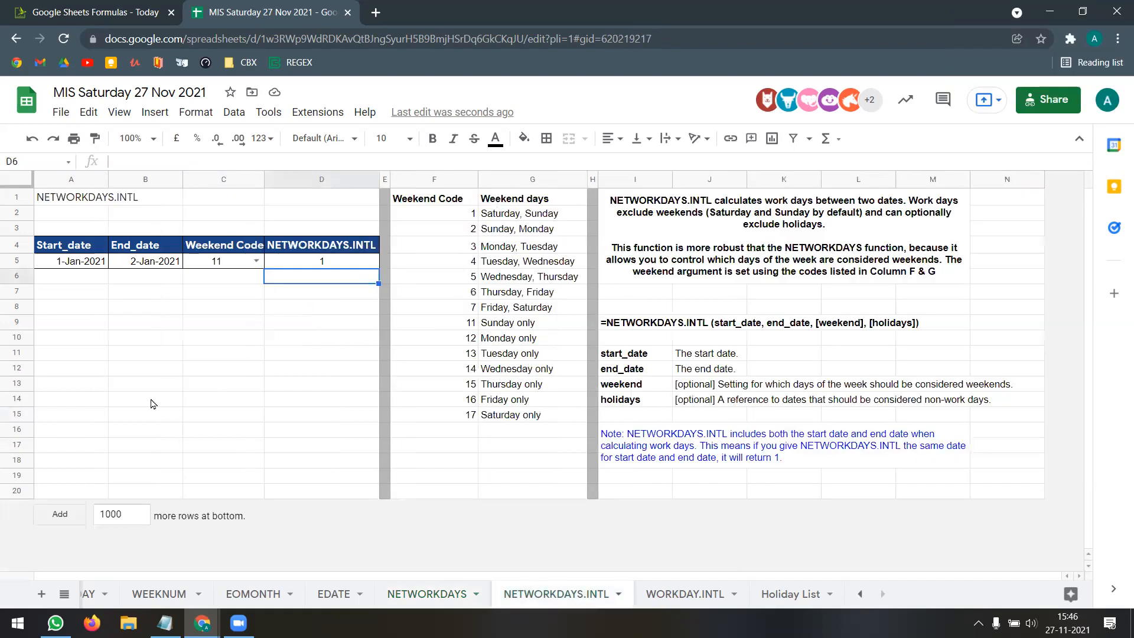
Start a formula in cell B12 of the NETWORKDAYS sheet that references cell B2 on the Holiday List sheet
{"action": "left_click", "coordinate": [455, 596]}
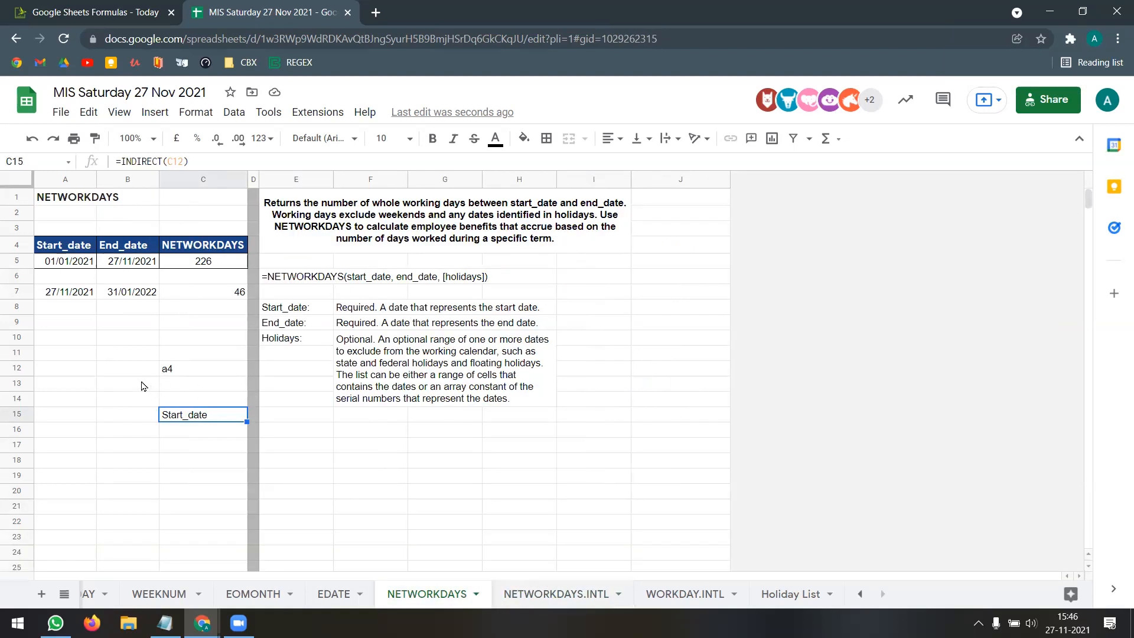
{"action": "left_click", "coordinate": [135, 372]}
{"action": "type", "text": "="}
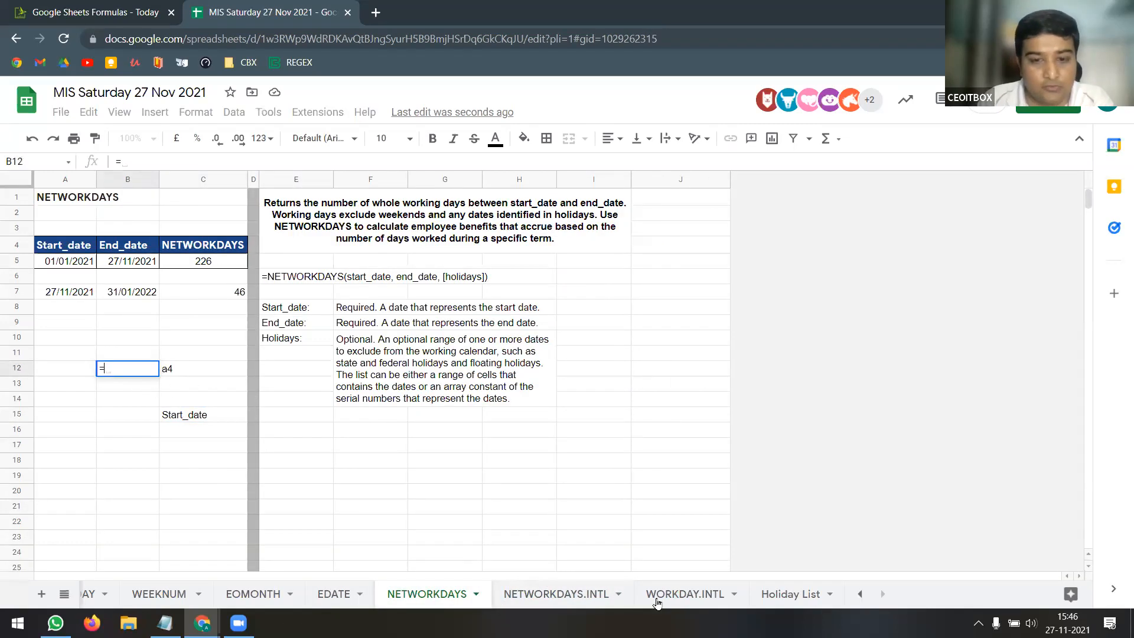
{"action": "left_click", "coordinate": [791, 595]}
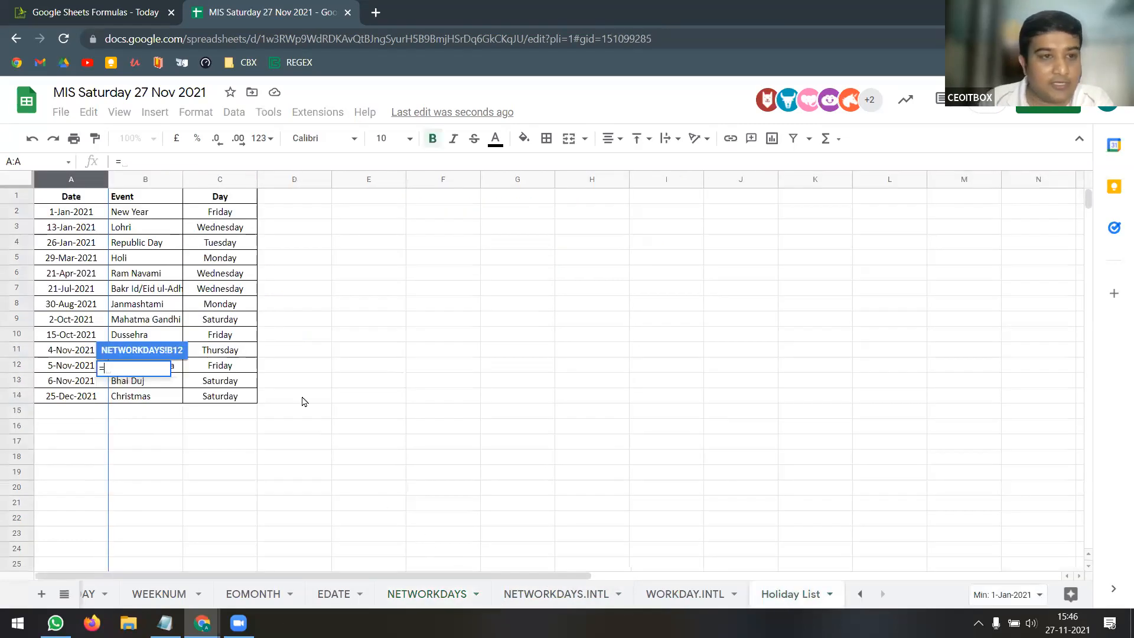
{"action": "left_click", "coordinate": [152, 215]}
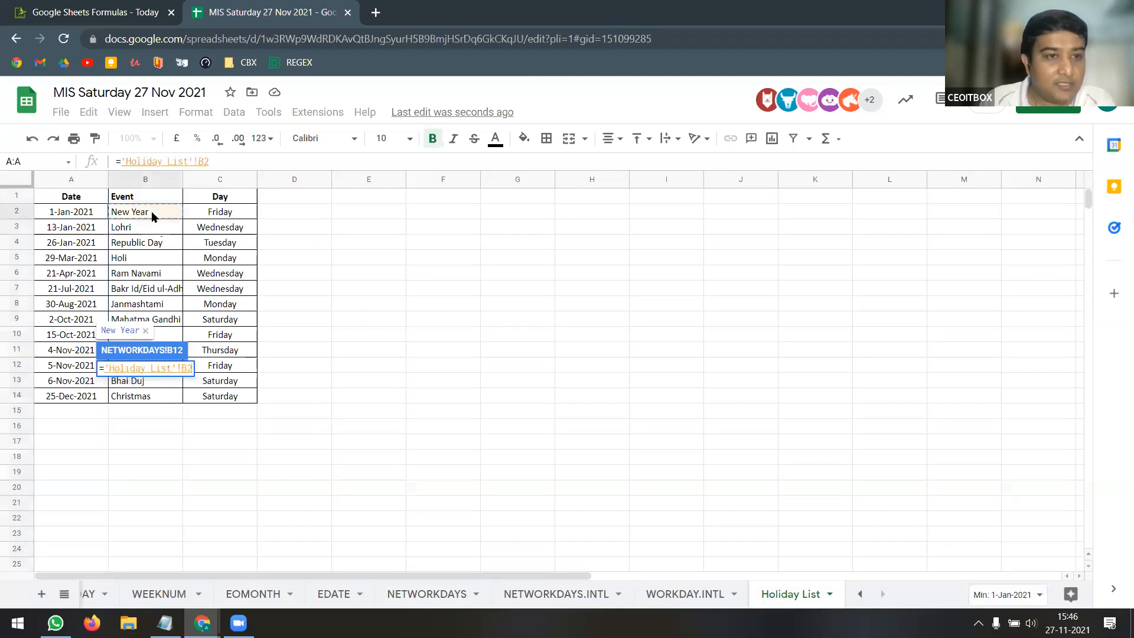
Turn the B12 formula into the plain text 'Holiday List'!B2 without the equals sign, and widen column B to fit it
{"action": "left_click", "coordinate": [128, 163]}
{"action": "key", "text": "BackSpace"}
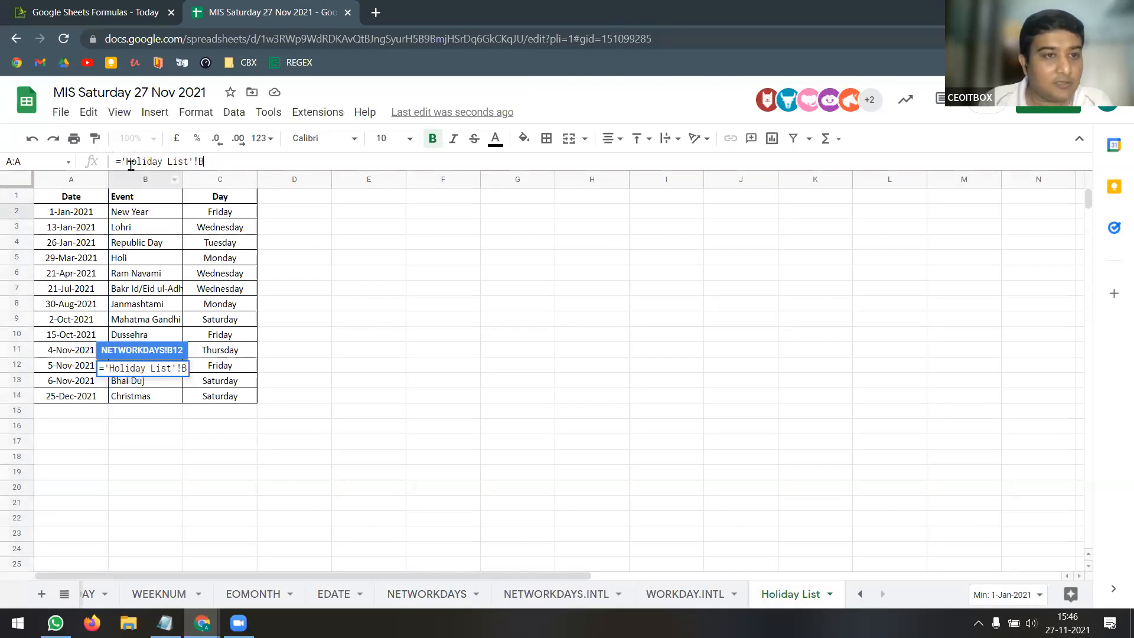
{"action": "key", "text": "Home"}
{"action": "key", "text": "Delete"}
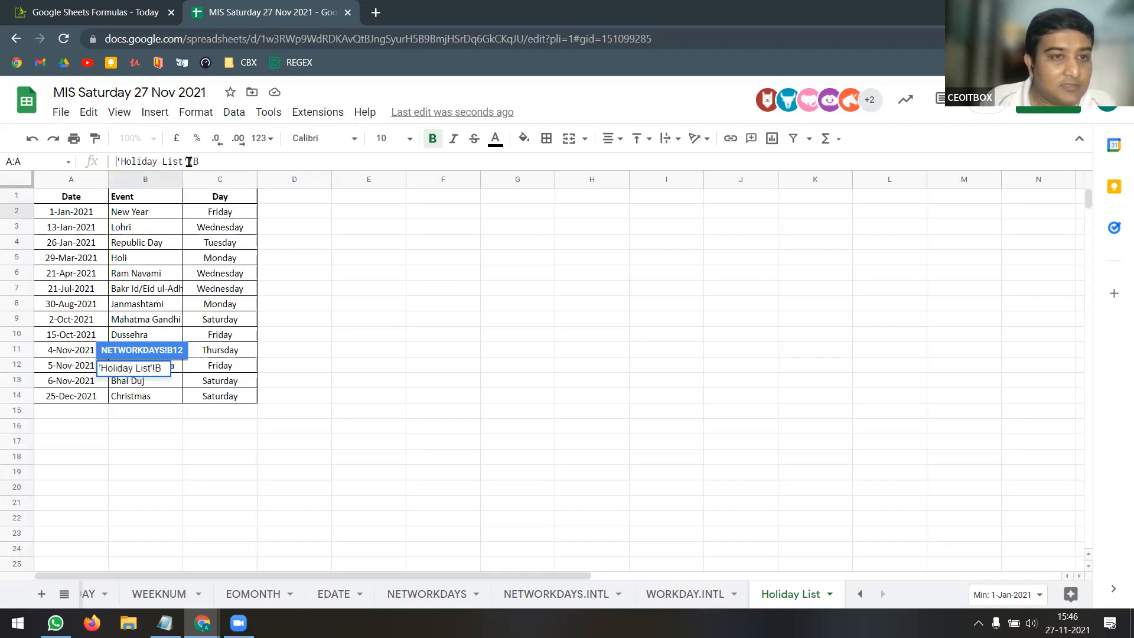
{"action": "left_click", "coordinate": [233, 161]}
{"action": "type", "text": "2"}
{"action": "key", "text": "Return"}
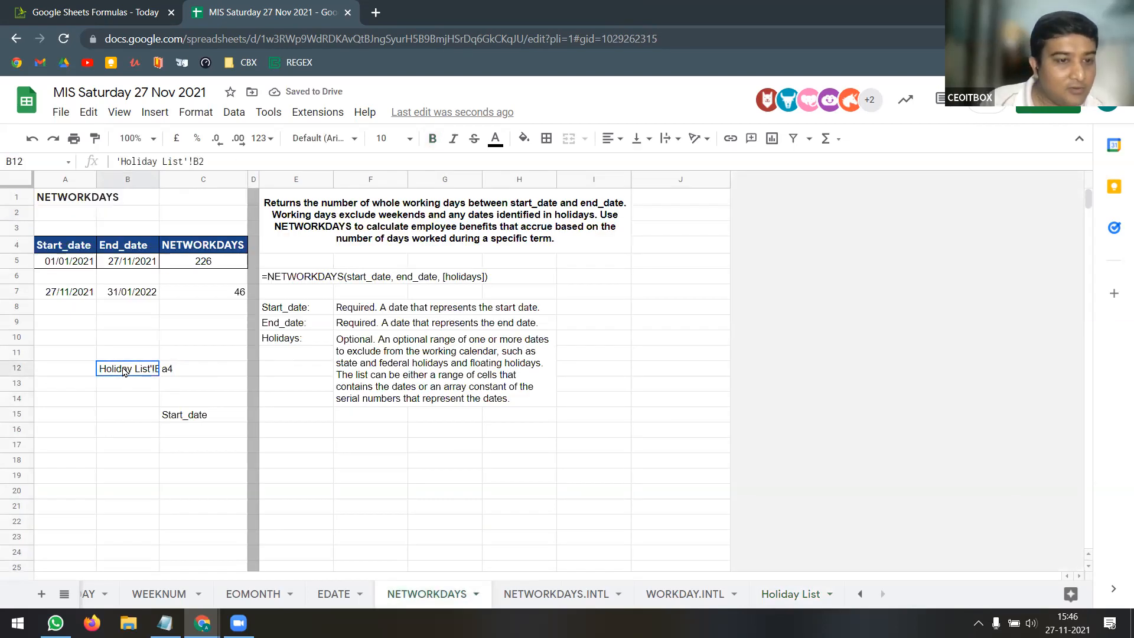
{"action": "left_click_drag", "start_coordinate": [157, 178], "coordinate": [183, 178]}
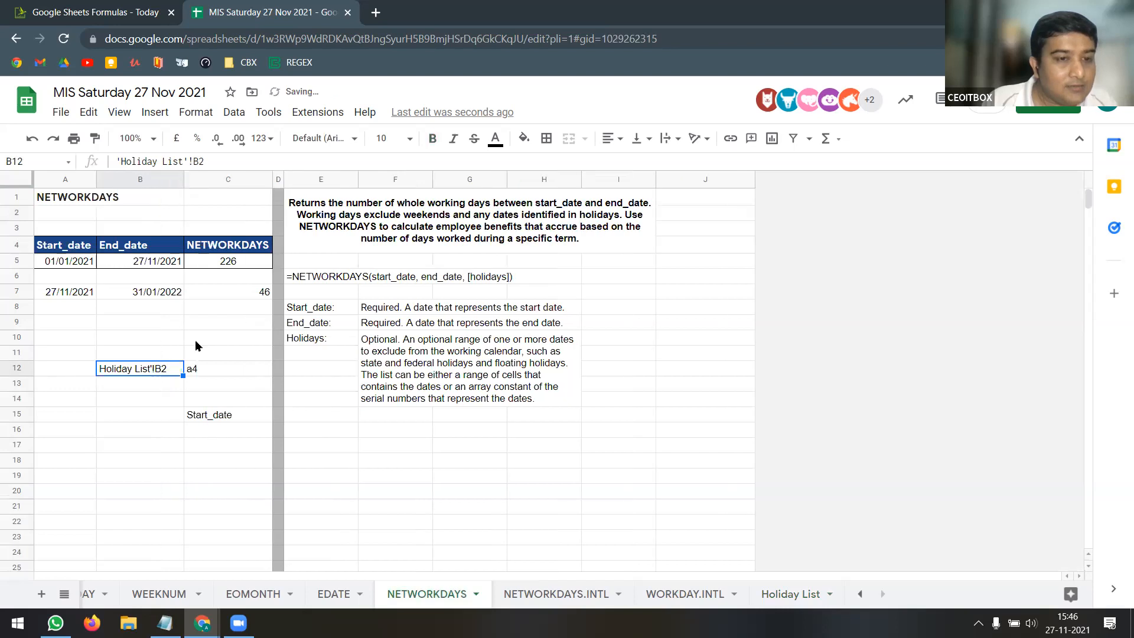
Change the INDIRECT formula in C15 to use B12 as its argument and inspect the result
{"action": "left_click", "coordinate": [213, 421]}
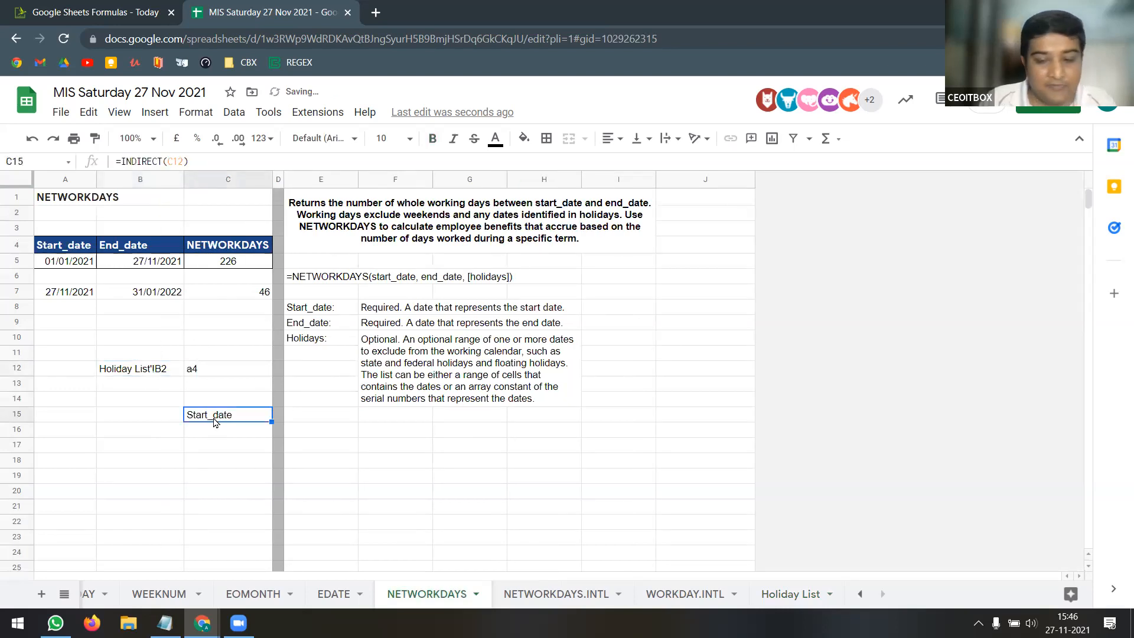
{"action": "left_click_drag", "start_coordinate": [168, 161], "coordinate": [225, 161]}
{"action": "key", "text": "BackSpace"}
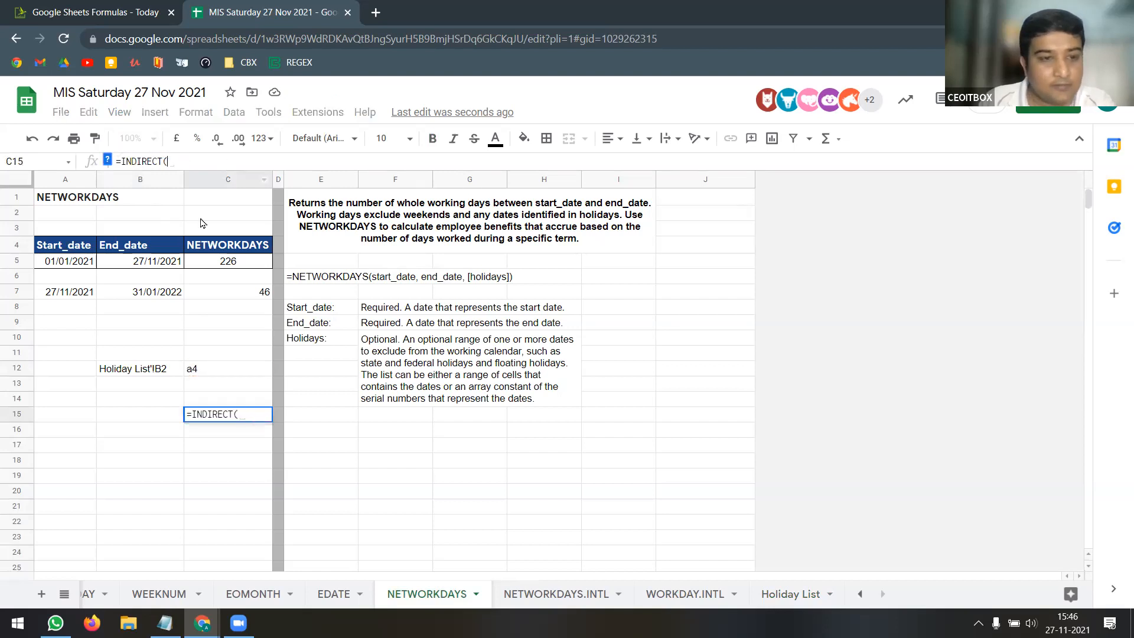
{"action": "left_click", "coordinate": [152, 376]}
{"action": "key", "text": "Return"}
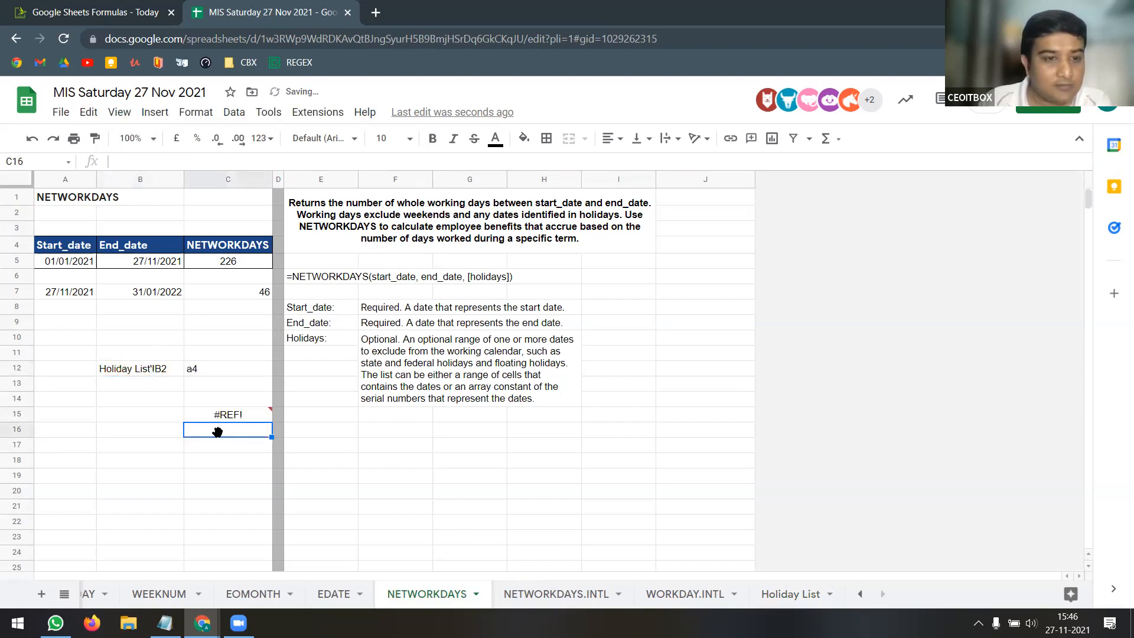
{"action": "left_click", "coordinate": [228, 418]}
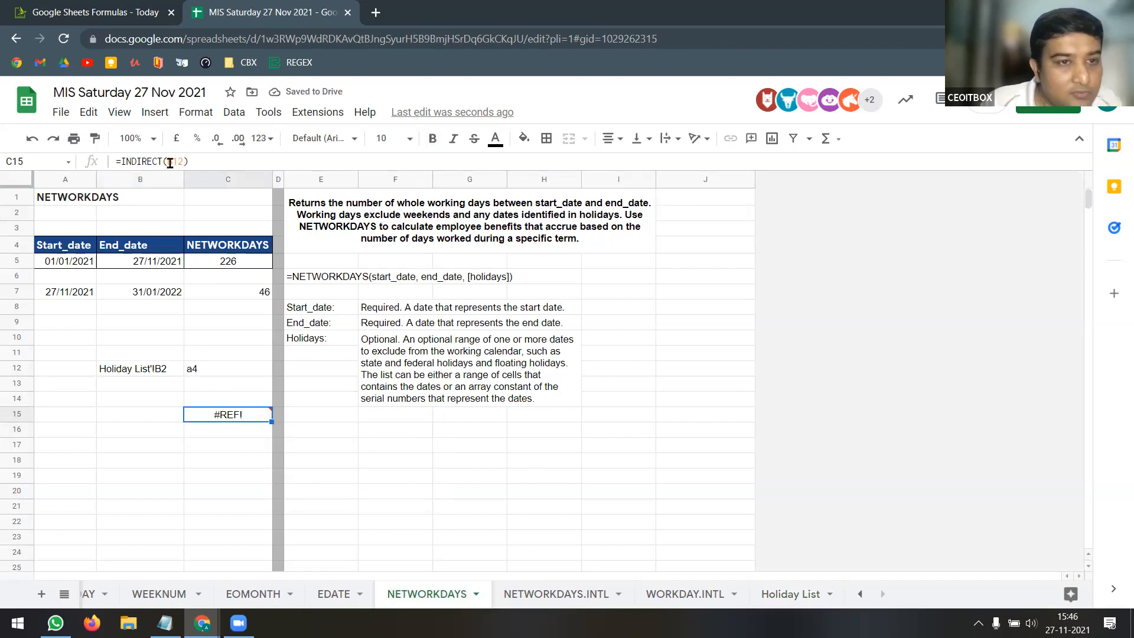
Remove both single quotes from the text in cell B12 so it reads Holiday List!B2
{"action": "left_click", "coordinate": [153, 374]}
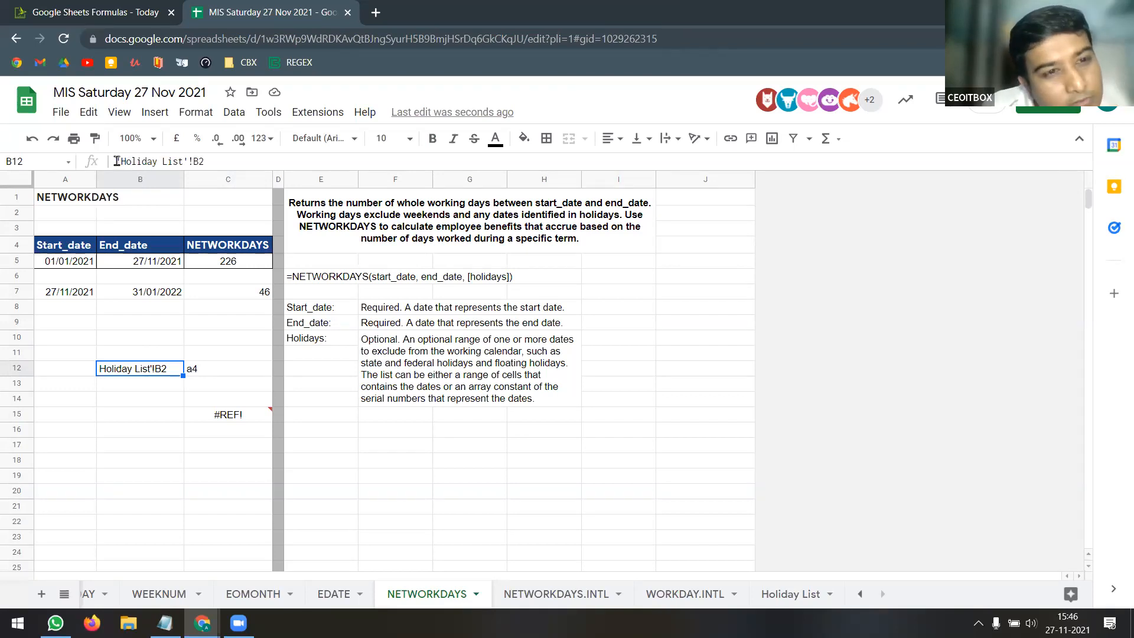
{"action": "left_click", "coordinate": [188, 162]}
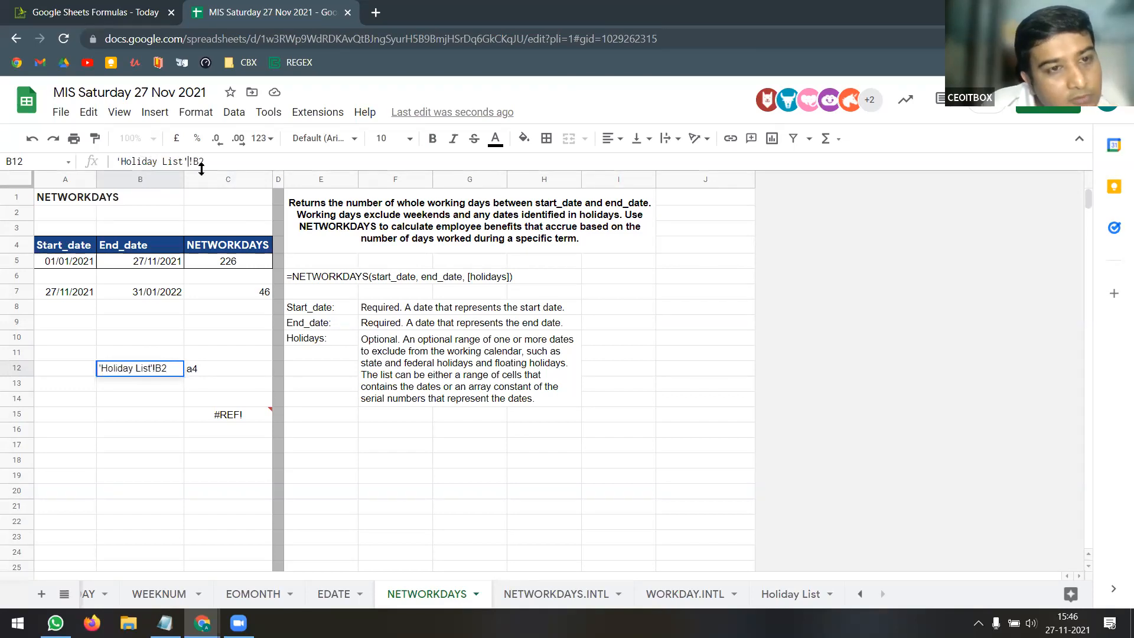
{"action": "key", "text": "BackSpace"}
{"action": "left_click", "coordinate": [121, 162]}
{"action": "key", "text": "BackSpace"}
{"action": "key", "text": "Return"}
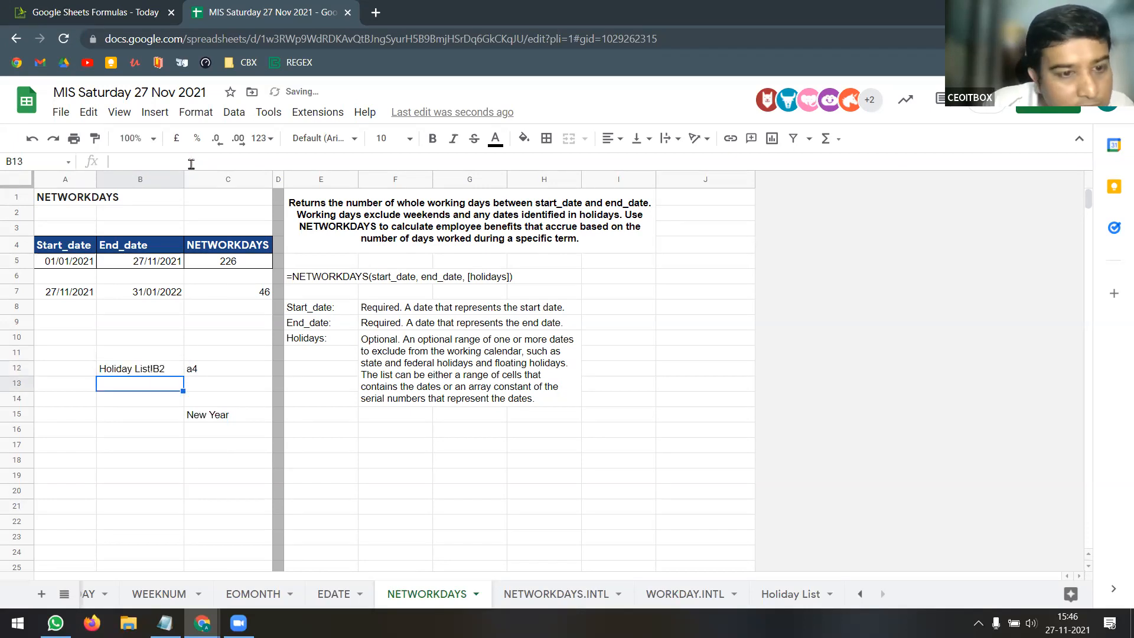
Compare the reference text in B12 and the INDIRECT formula in C15 with cell B2 on the Holiday List sheet
{"action": "left_click", "coordinate": [163, 369]}
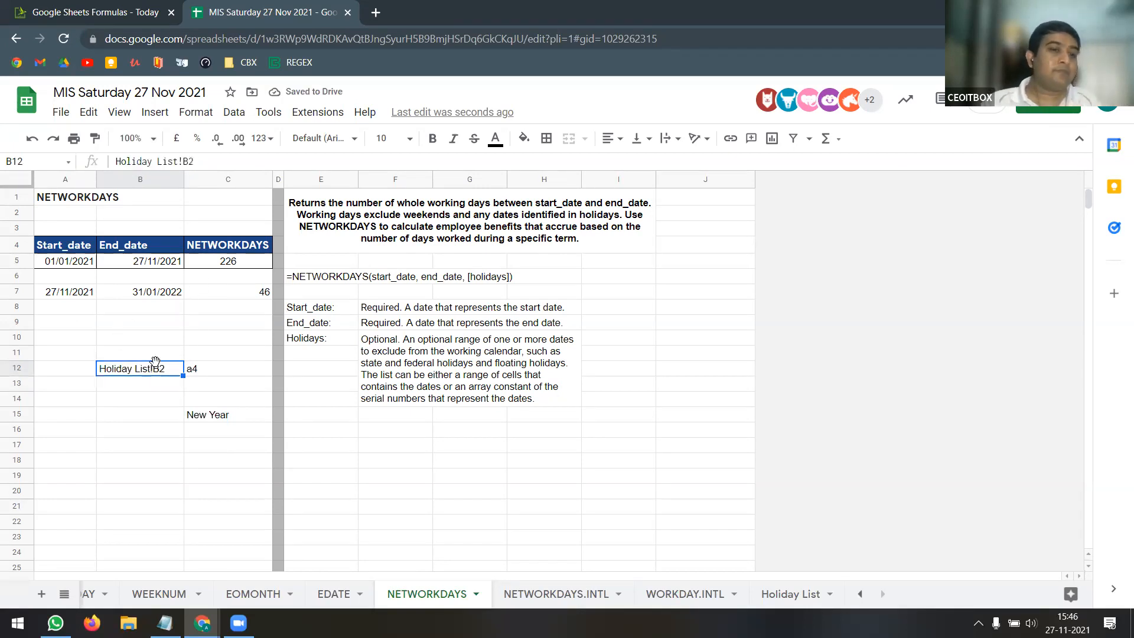
{"action": "left_click", "coordinate": [214, 421]}
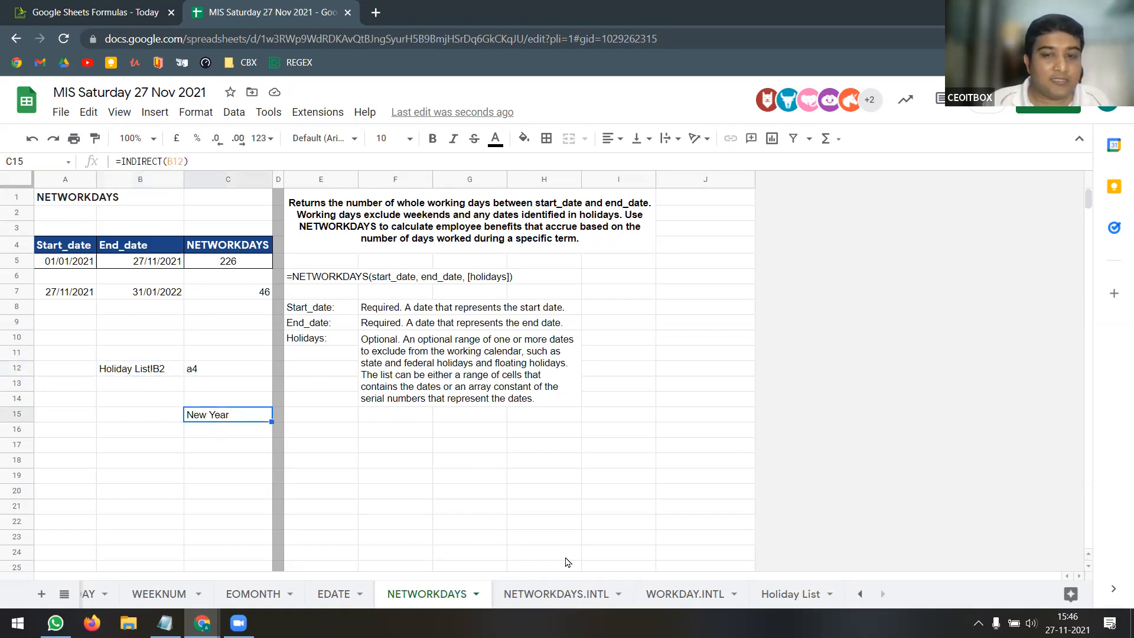
{"action": "left_click", "coordinate": [791, 595]}
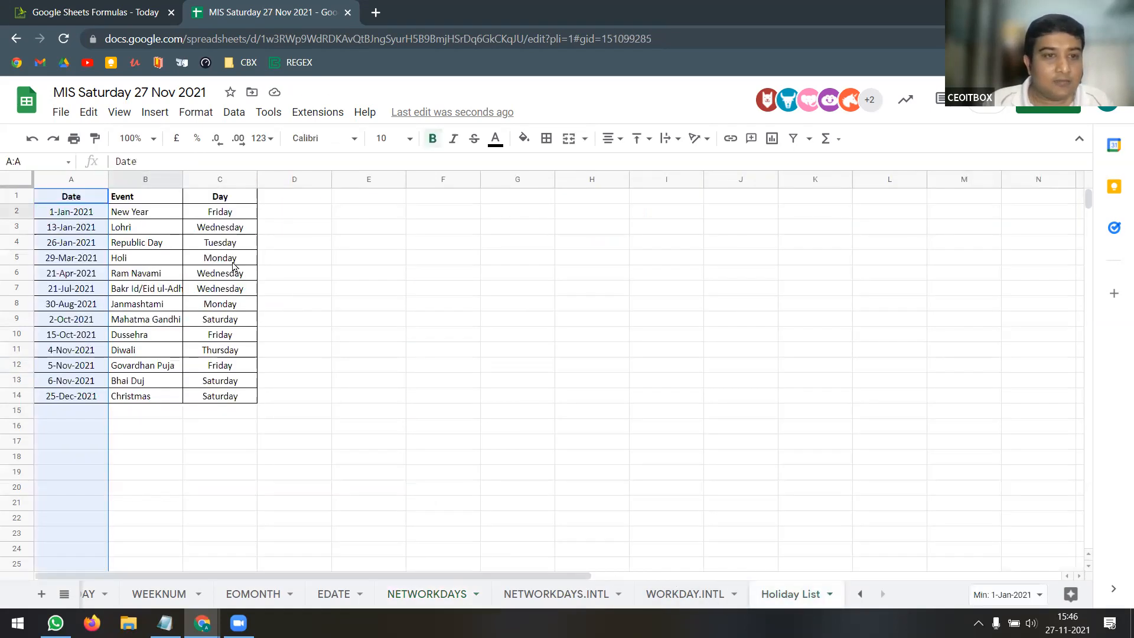
{"action": "left_click", "coordinate": [145, 212]}
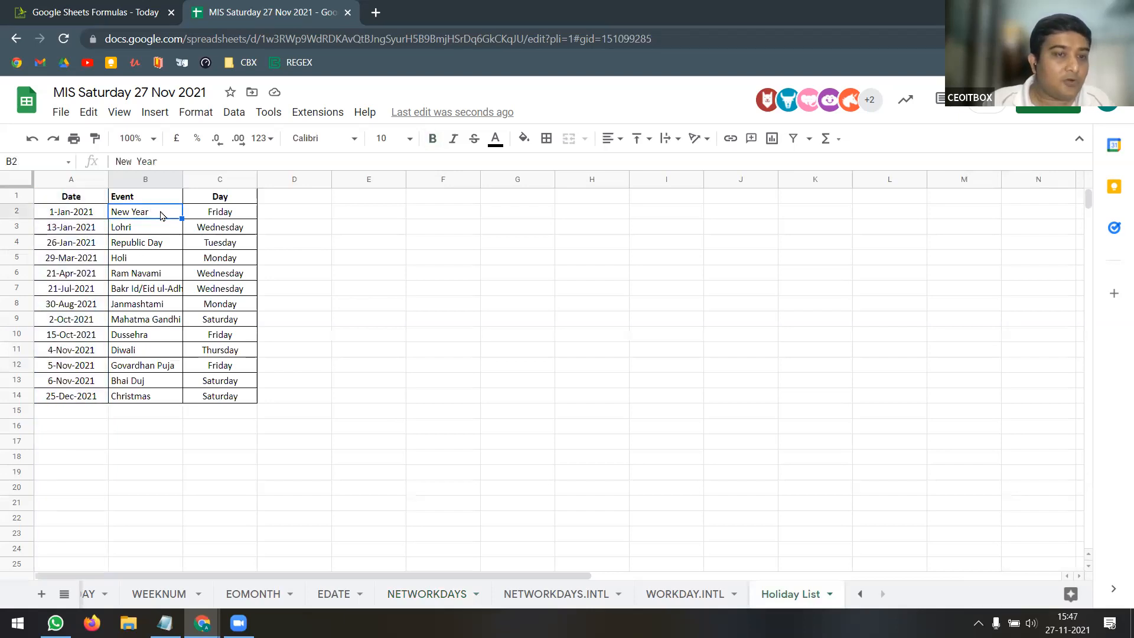
{"action": "left_click", "coordinate": [441, 594]}
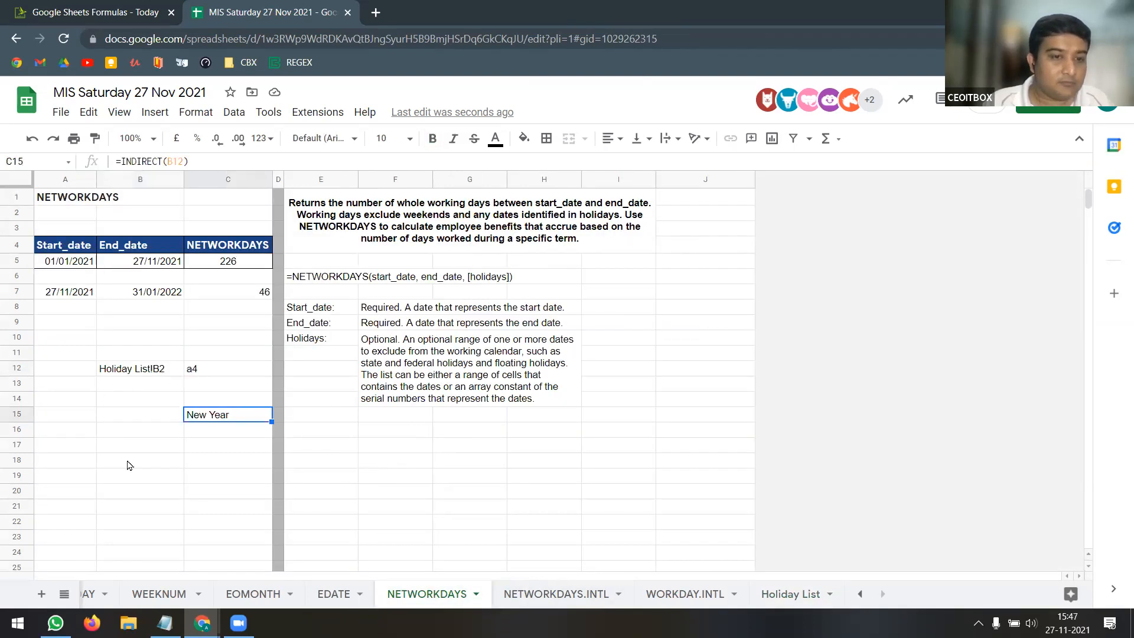
{"action": "left_click", "coordinate": [157, 374]}
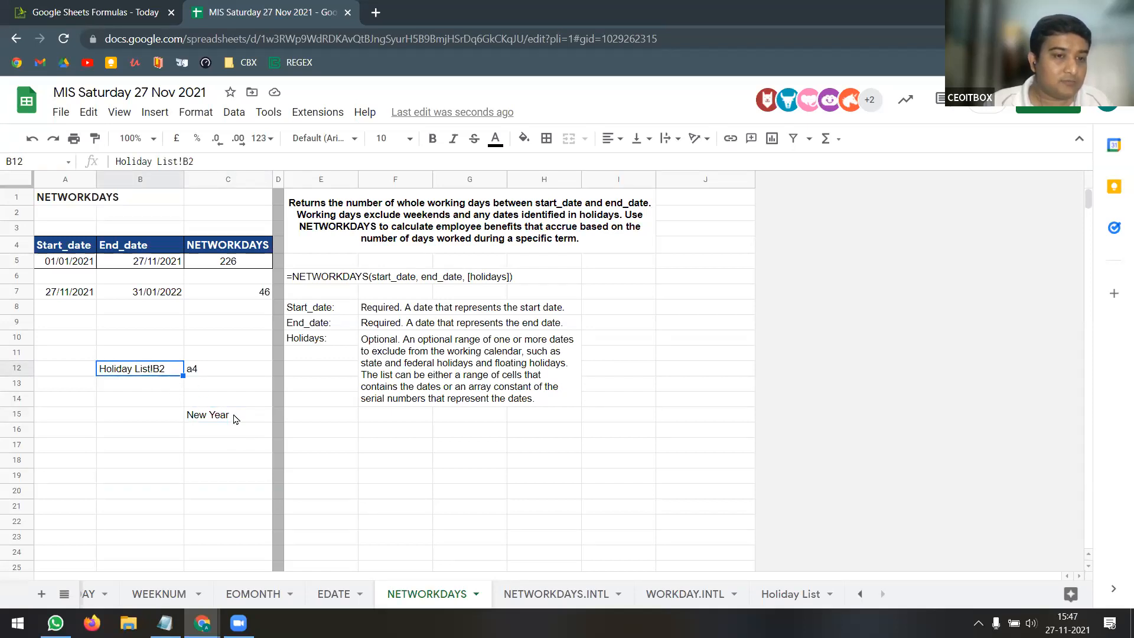
{"action": "left_click", "coordinate": [234, 421]}
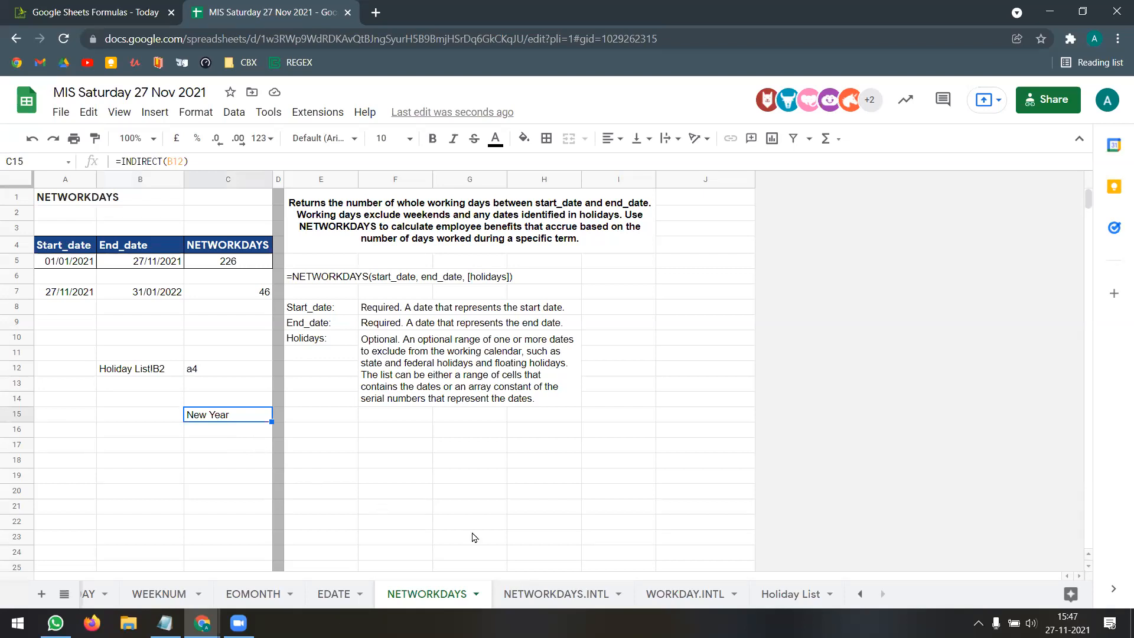
Compare the layout of the NETWORKDAYS sheet with that of the NETWORKDAYS.INTL sheet
{"action": "left_click", "coordinate": [556, 593]}
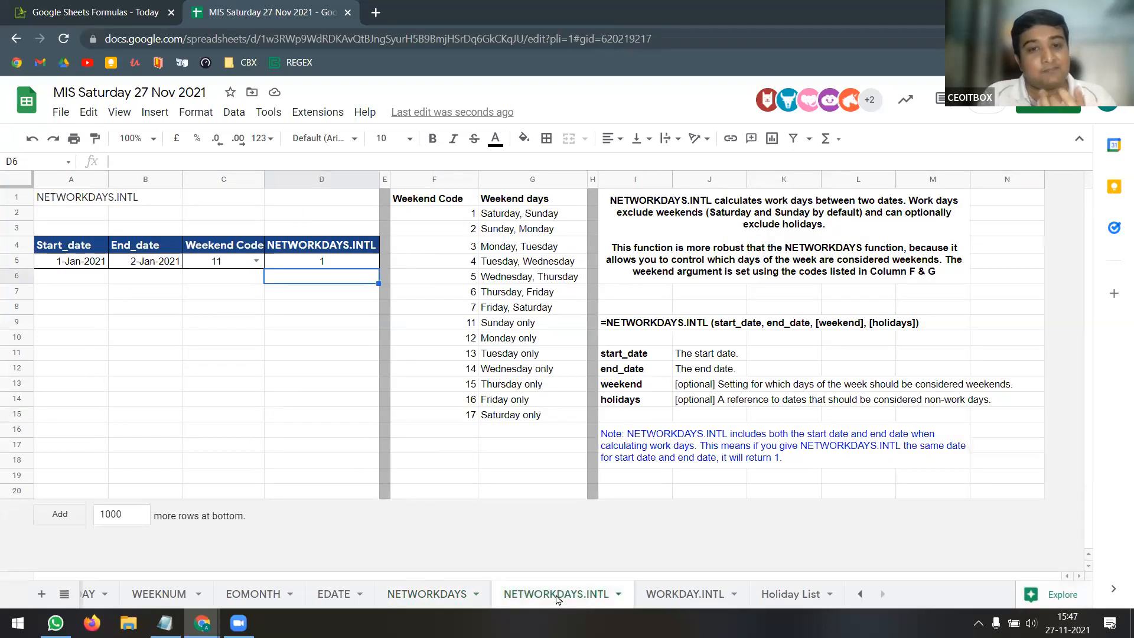
{"action": "left_click", "coordinate": [440, 596]}
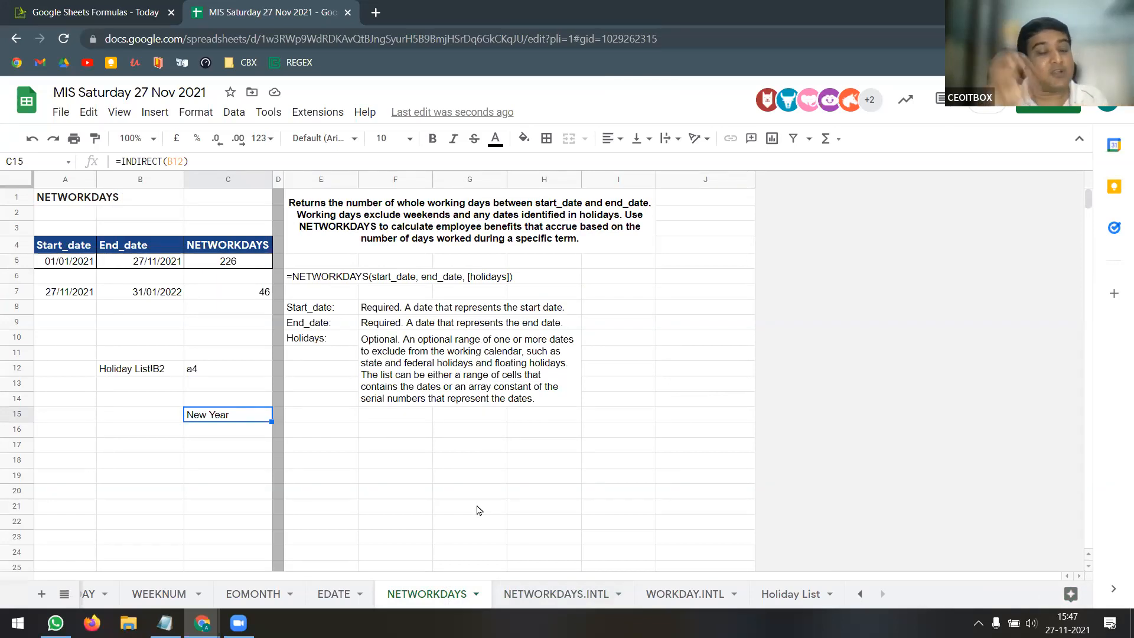
{"action": "left_click", "coordinate": [541, 593]}
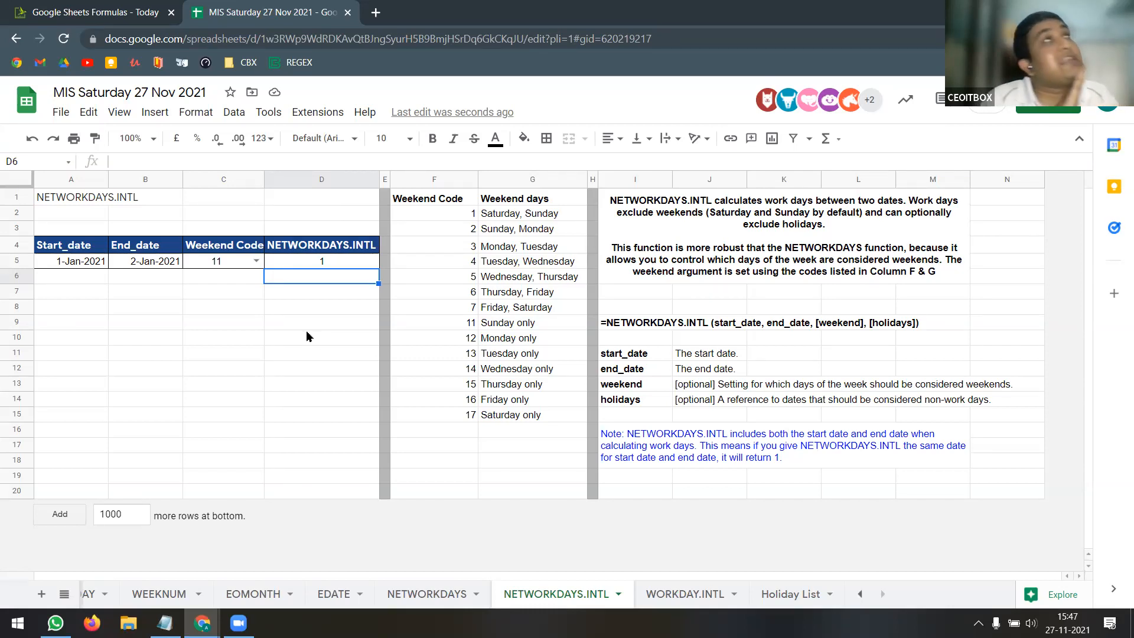
{"action": "left_click", "coordinate": [430, 596]}
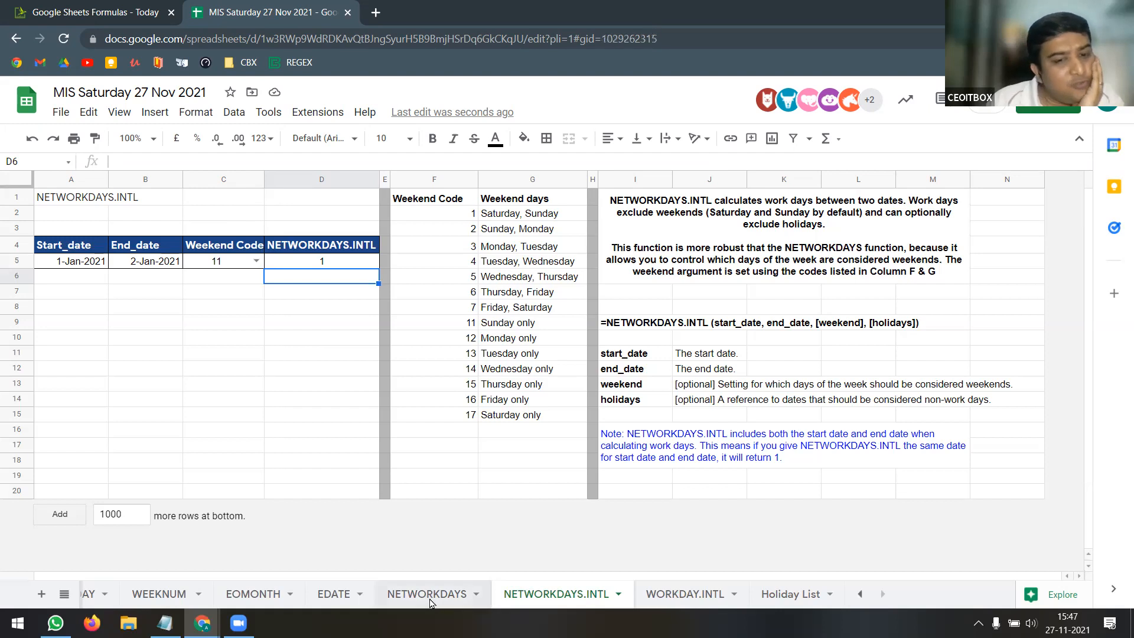
{"action": "left_click", "coordinate": [229, 447]}
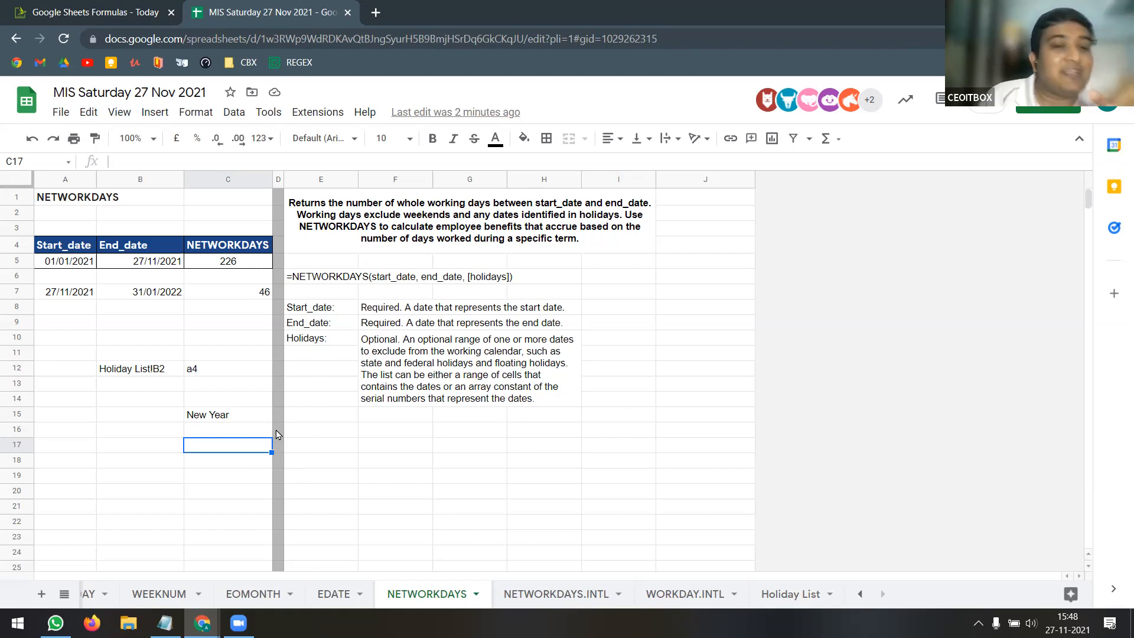
{"action": "left_click", "coordinate": [561, 601]}
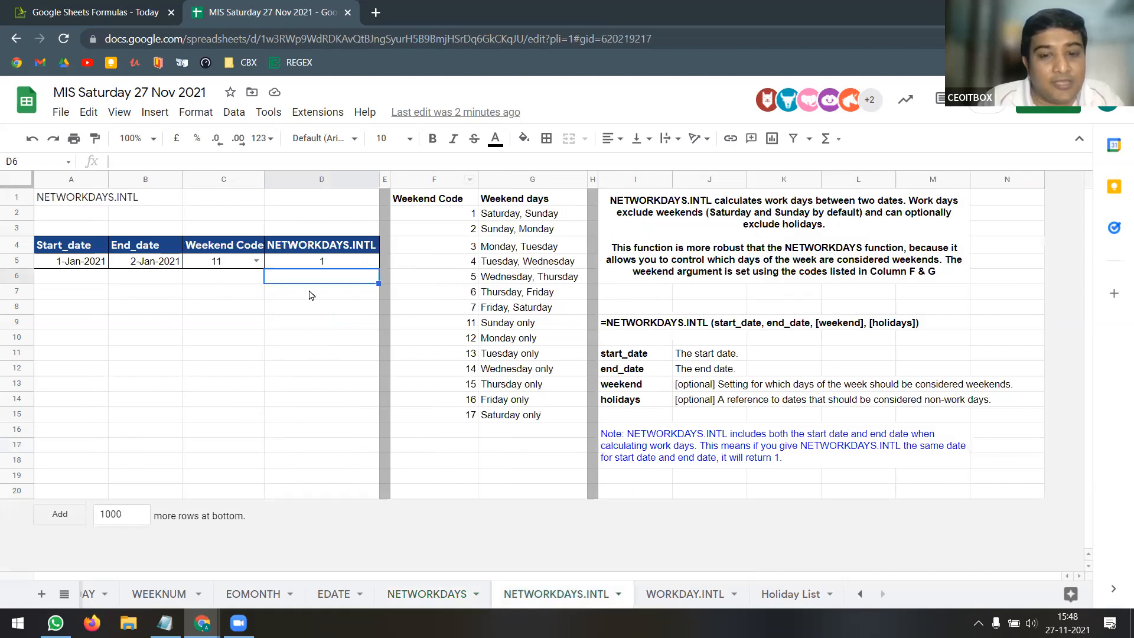
{"action": "left_click", "coordinate": [449, 596]}
{"action": "left_click", "coordinate": [555, 594]}
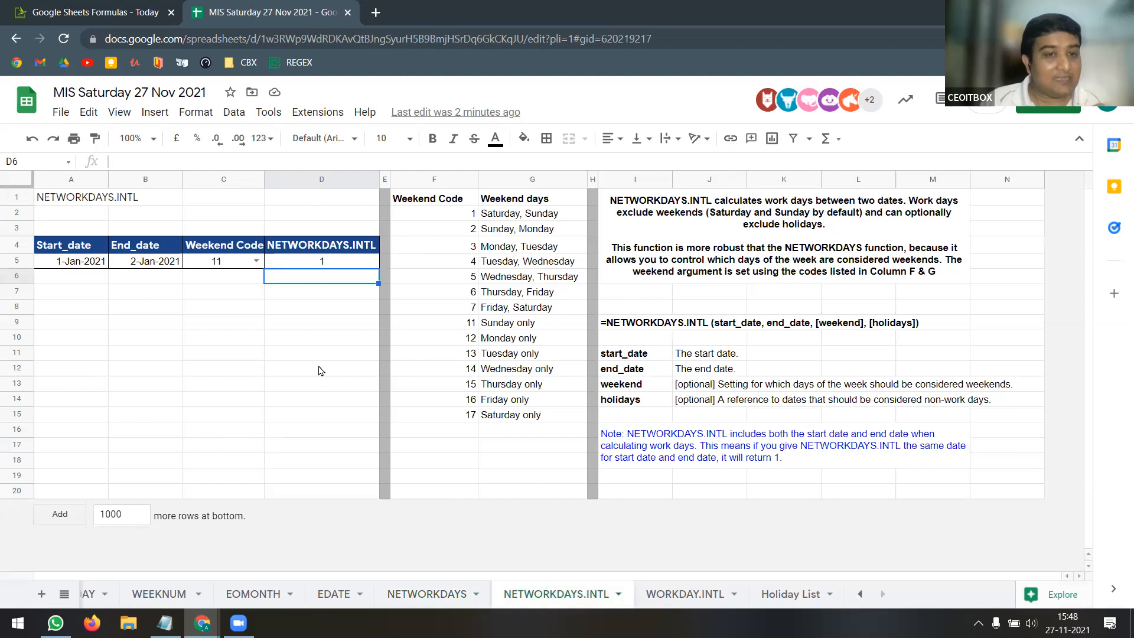
{"action": "left_click", "coordinate": [430, 594]}
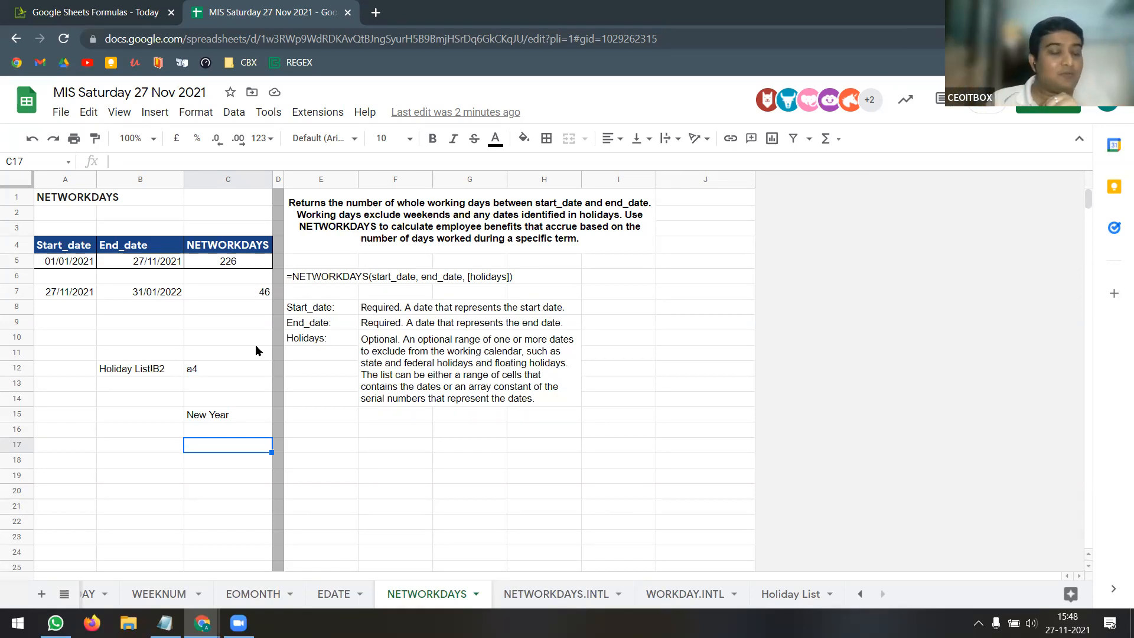
Open the NETWORKDAYS.INTL sheet and inspect the formula in cell D5
{"action": "left_click", "coordinate": [549, 594]}
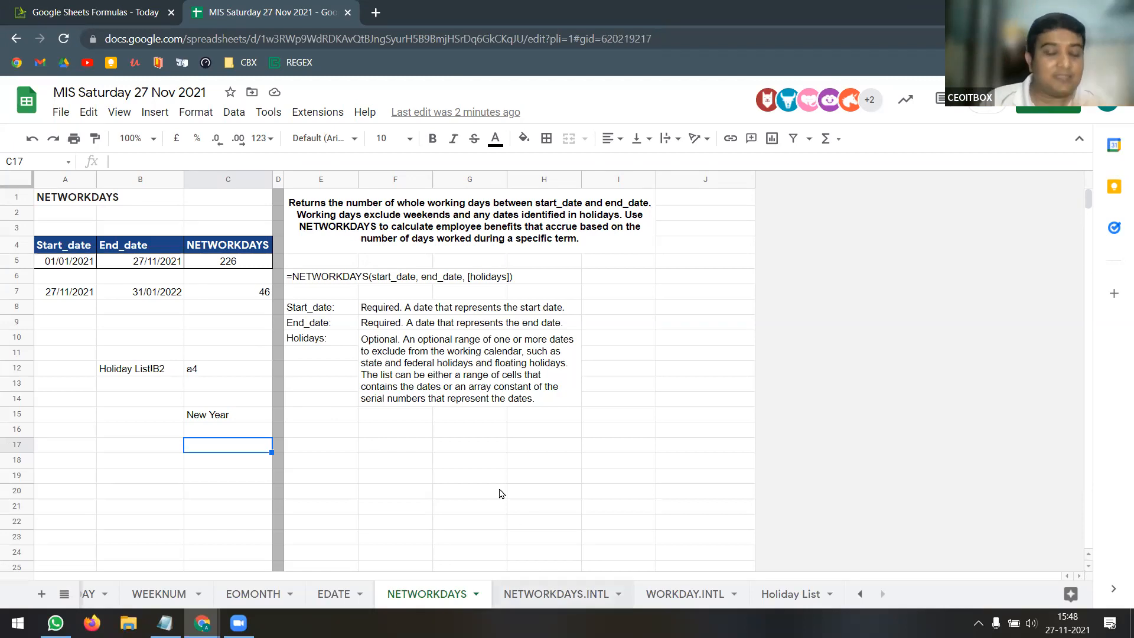
{"action": "left_click", "coordinate": [304, 265]}
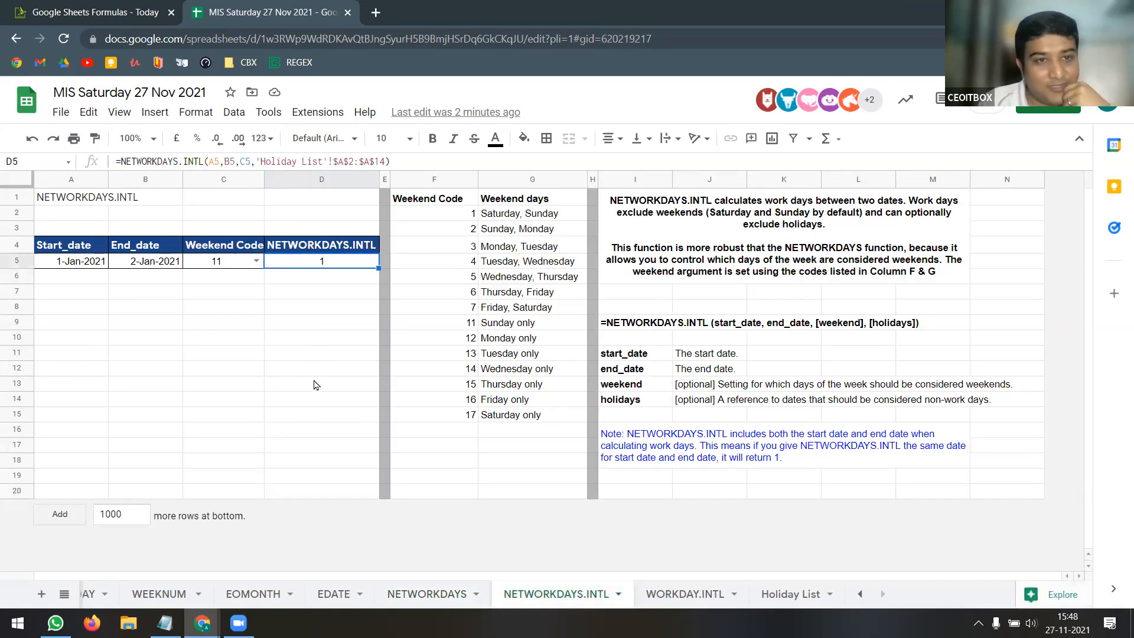
{"action": "left_click", "coordinate": [224, 307]}
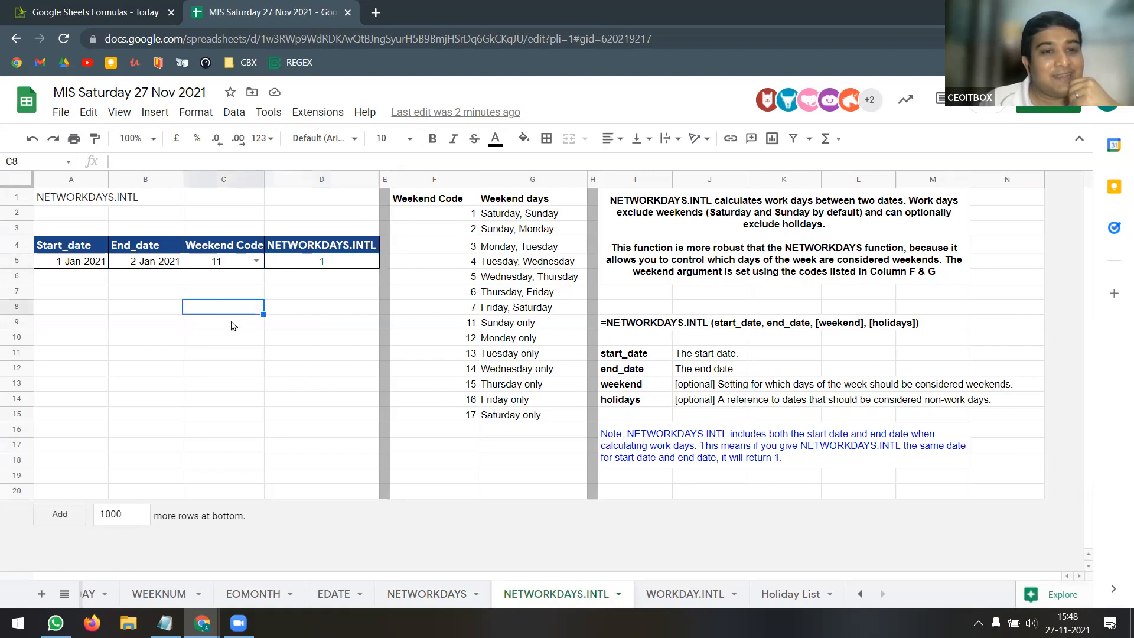
{"action": "left_click", "coordinate": [312, 267]}
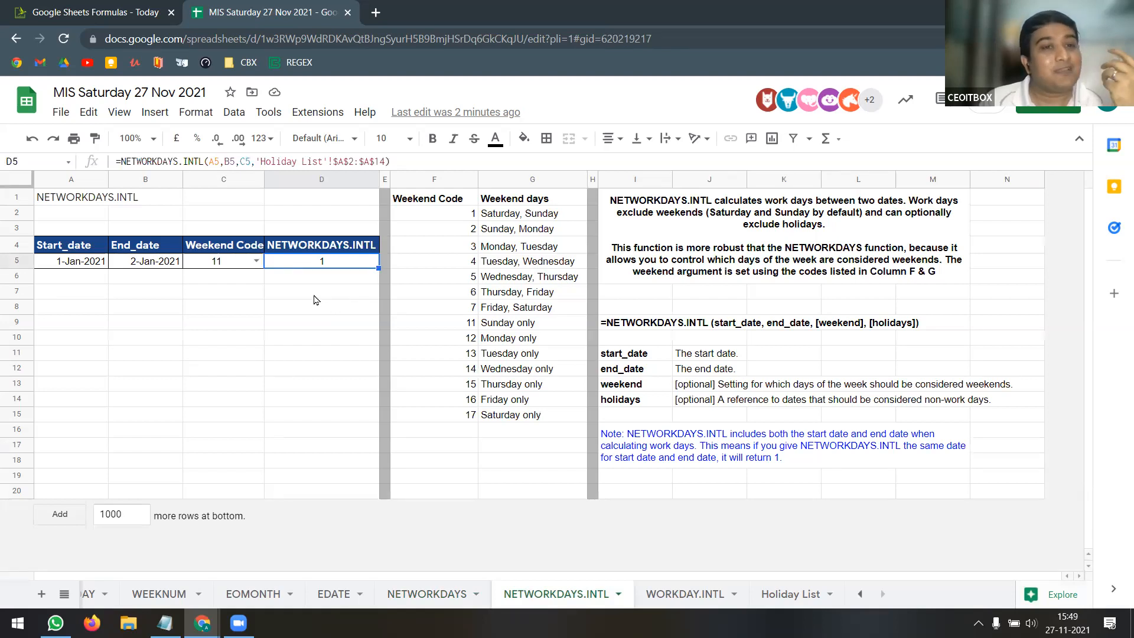
Review the function help for the NETWORKDAYS.INTL formula in D5, focusing on the weekend argument, and keep the formula as it is
{"action": "left_click", "coordinate": [248, 161]}
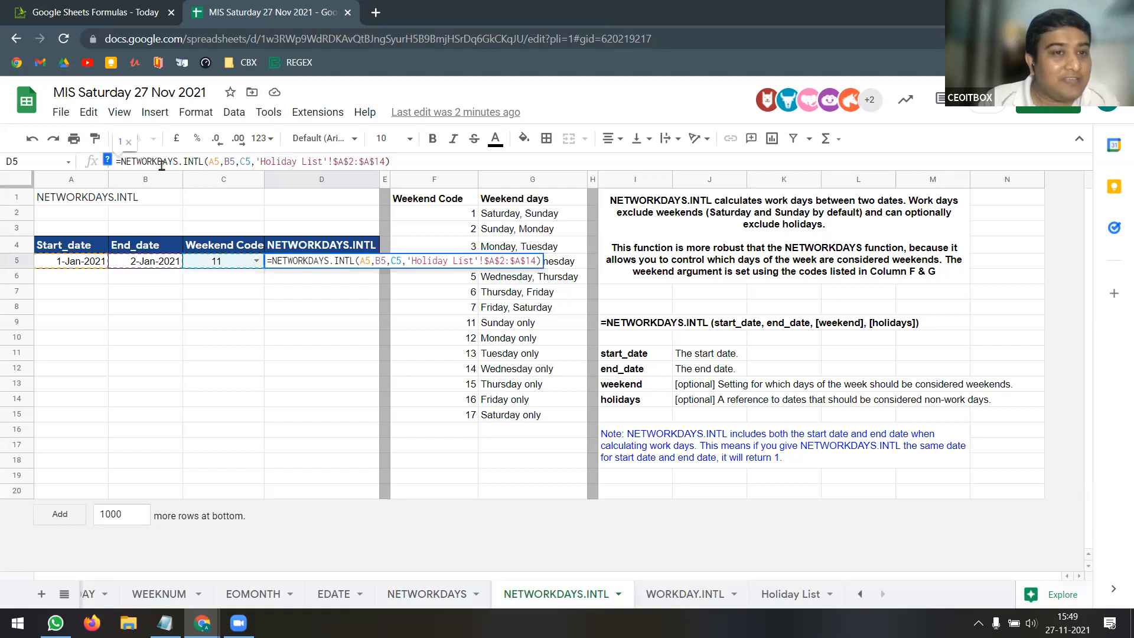
{"action": "left_click", "coordinate": [432, 161]}
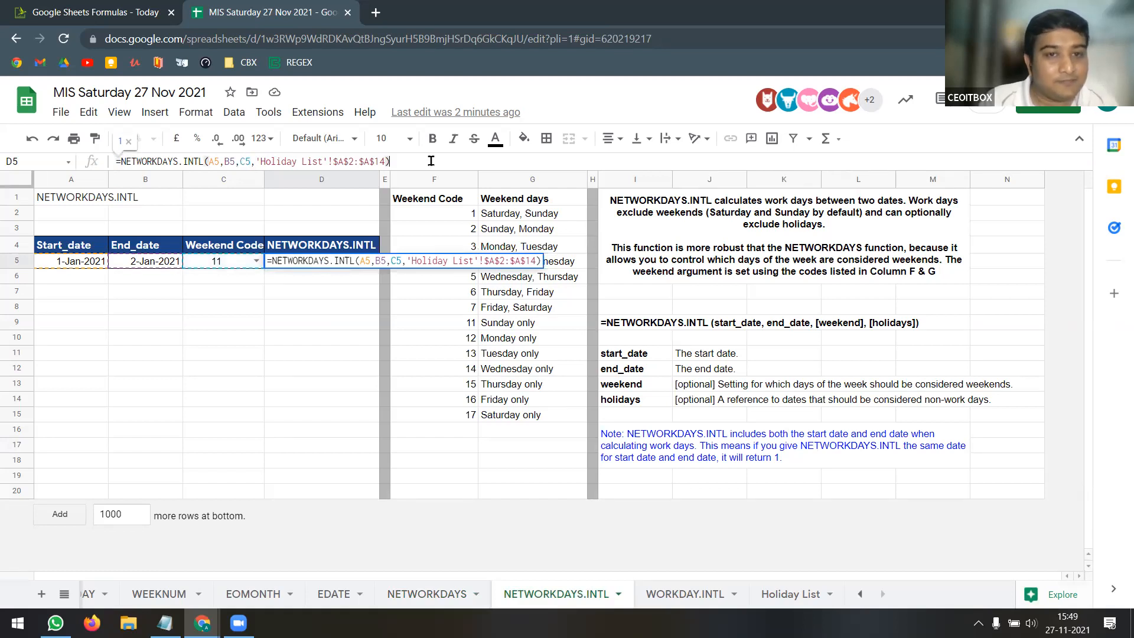
{"action": "key", "text": "BackSpace"}
{"action": "left_click", "coordinate": [251, 161]}
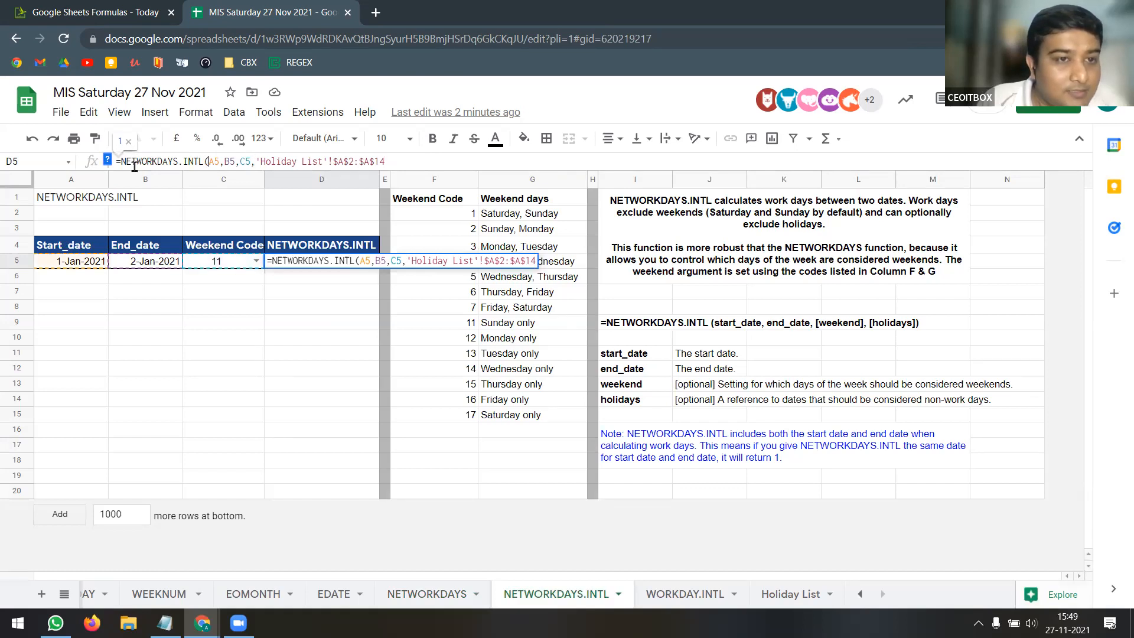
{"action": "left_click", "coordinate": [107, 161]}
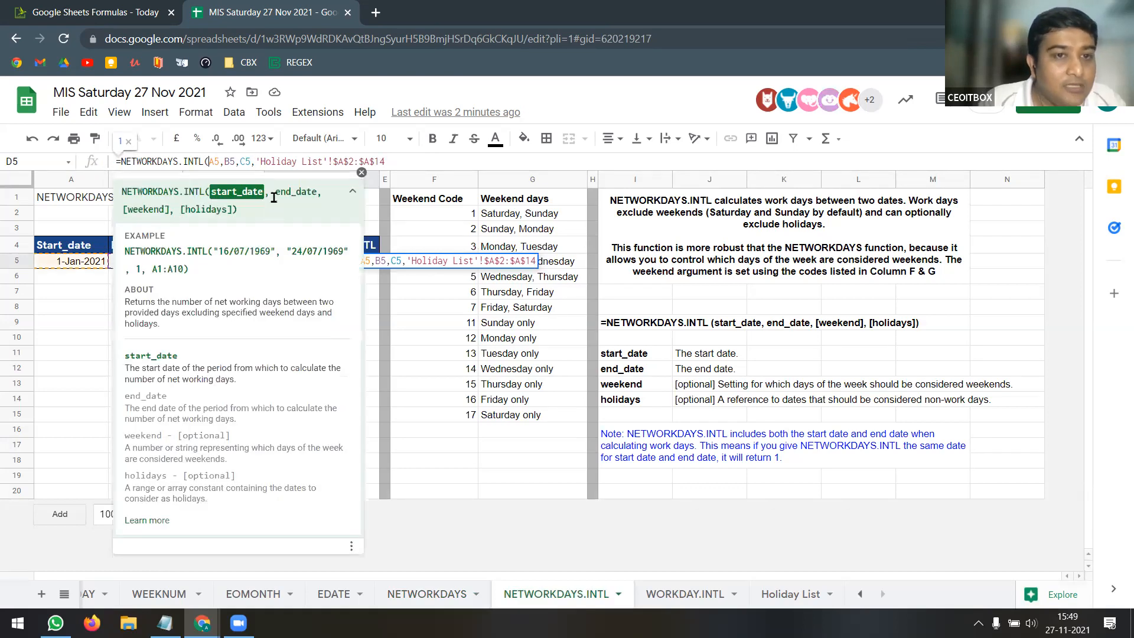
{"action": "left_click", "coordinate": [249, 191]}
{"action": "left_click", "coordinate": [293, 193]}
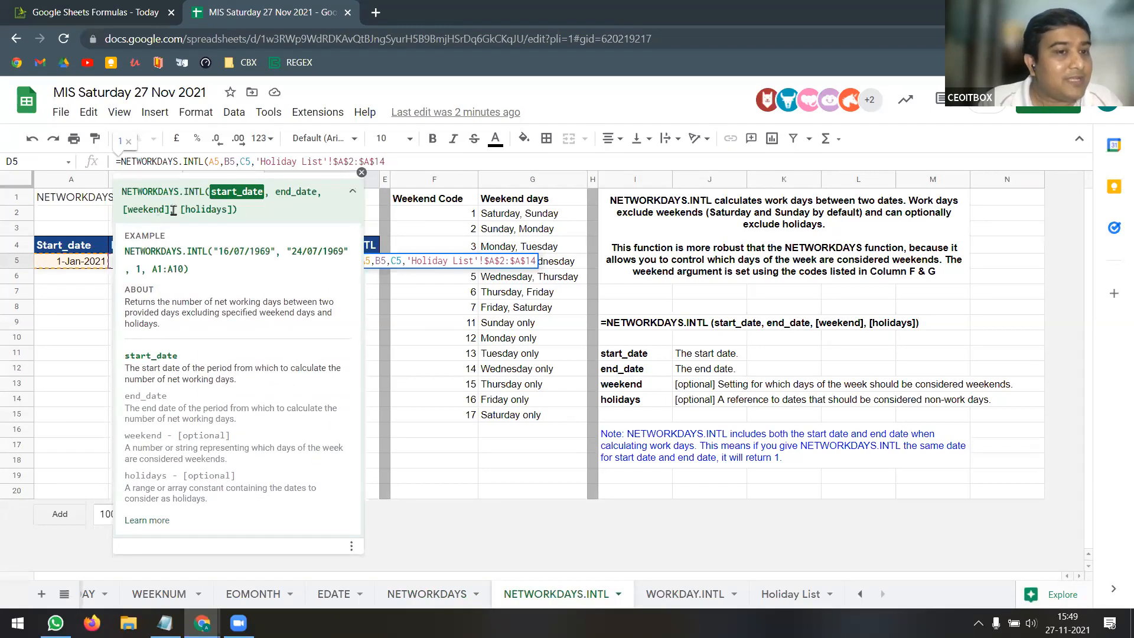
{"action": "left_click_drag", "start_coordinate": [169, 210], "coordinate": [123, 211]}
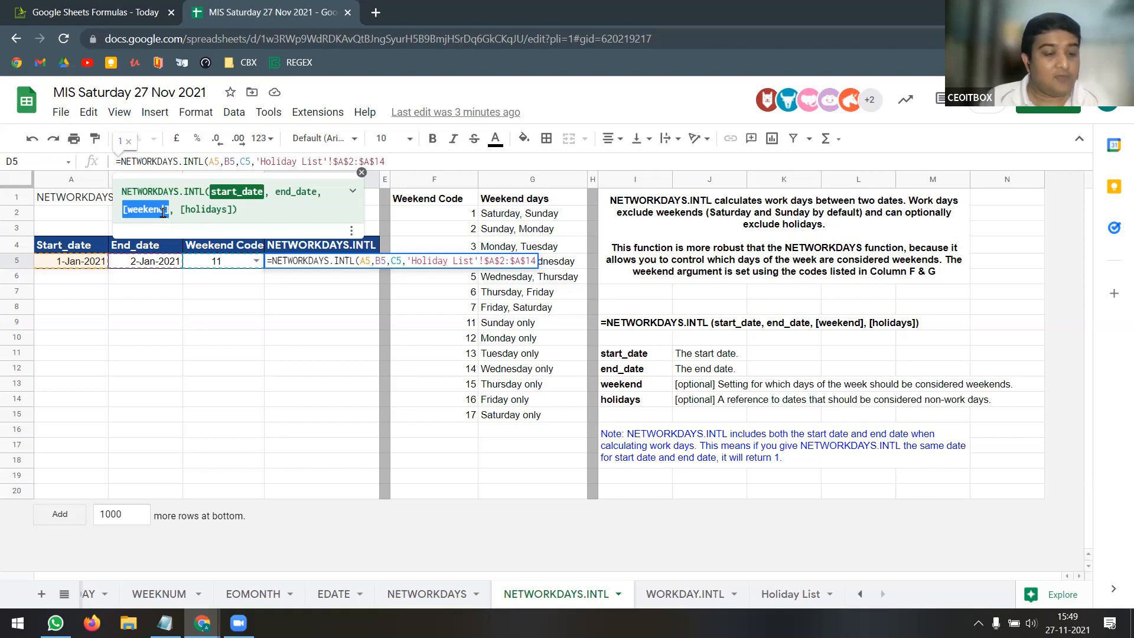
{"action": "left_click", "coordinate": [163, 211]}
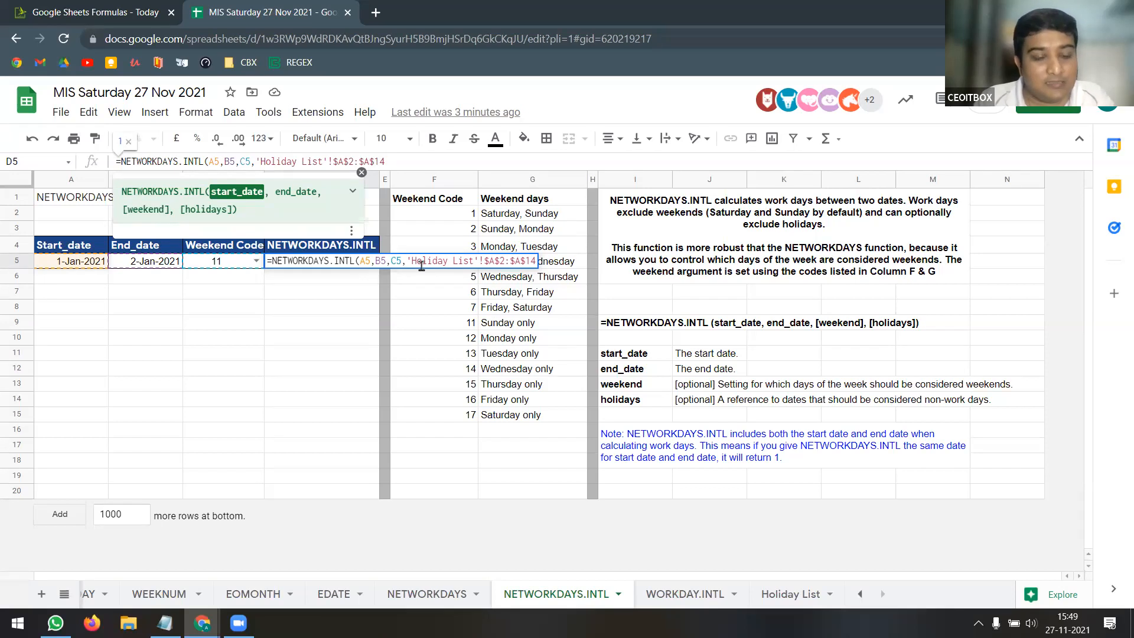
{"action": "left_click", "coordinate": [361, 173]}
{"action": "key", "text": "Return"}
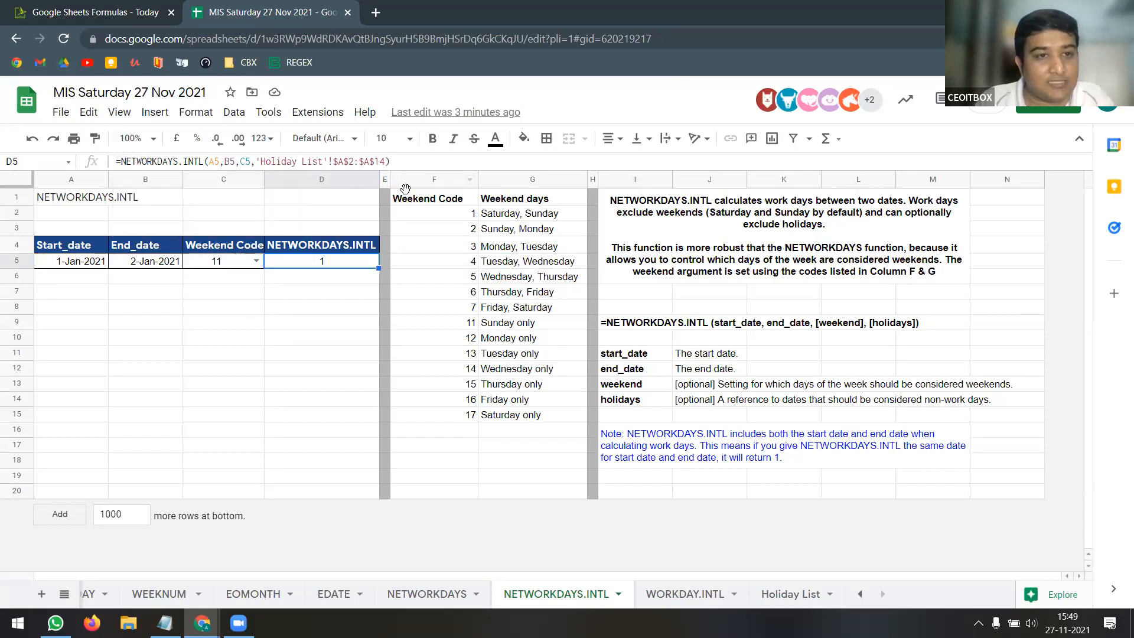
Set the weekend code in C5 to 1 for Saturday and Sunday, checking it against the weekend code table
{"action": "left_click", "coordinate": [466, 215]}
{"action": "left_click", "coordinate": [515, 216]}
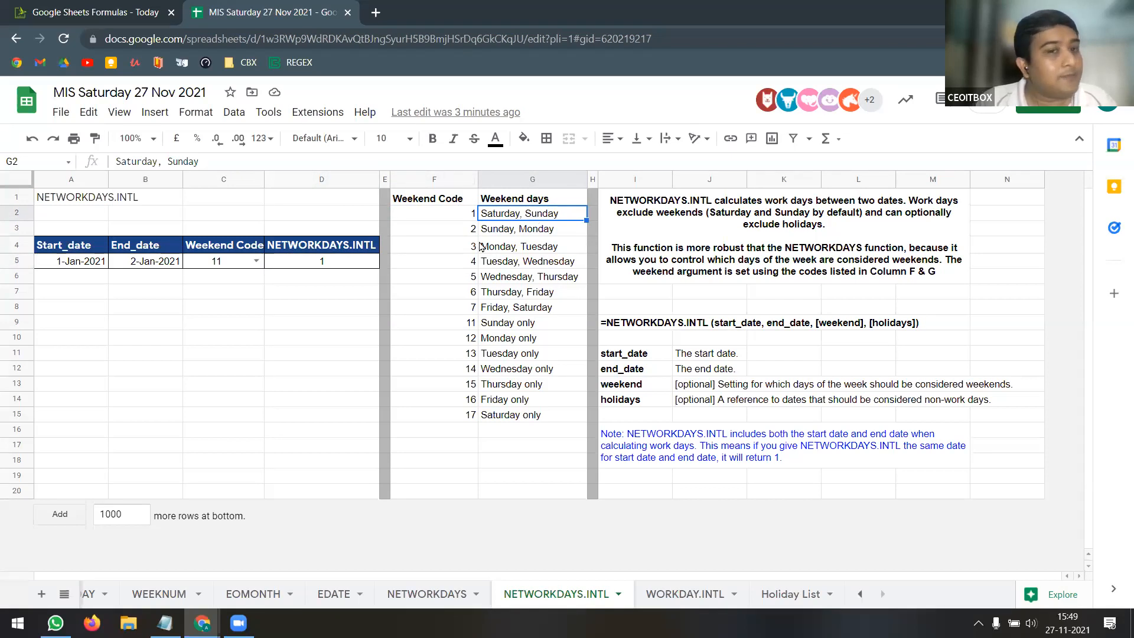
{"action": "left_click", "coordinate": [326, 267]}
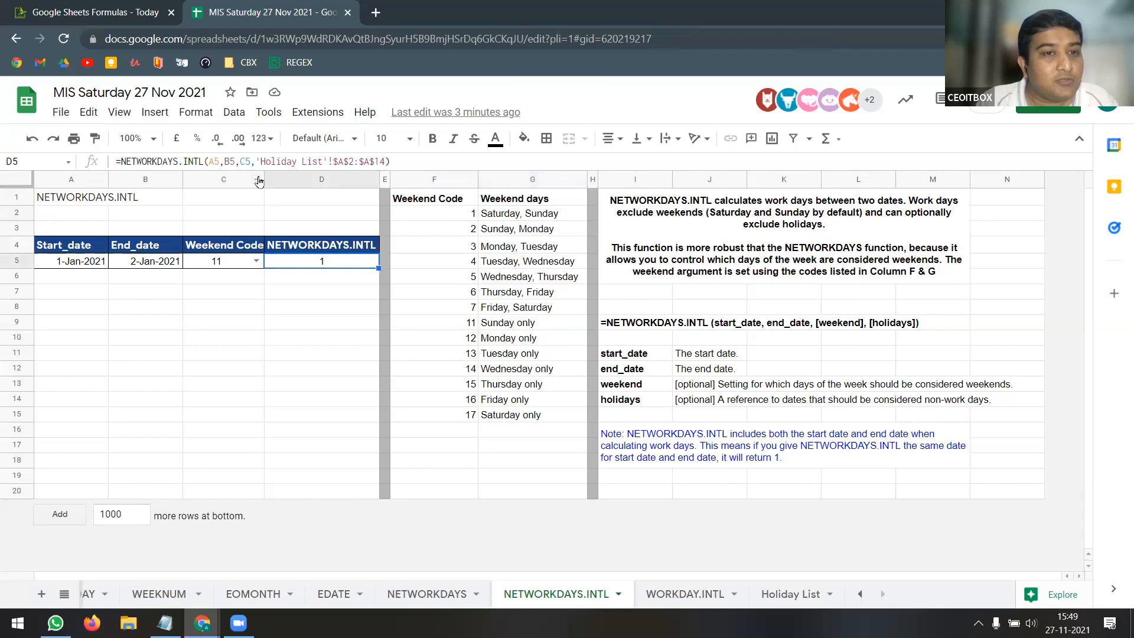
{"action": "left_click", "coordinate": [255, 261]}
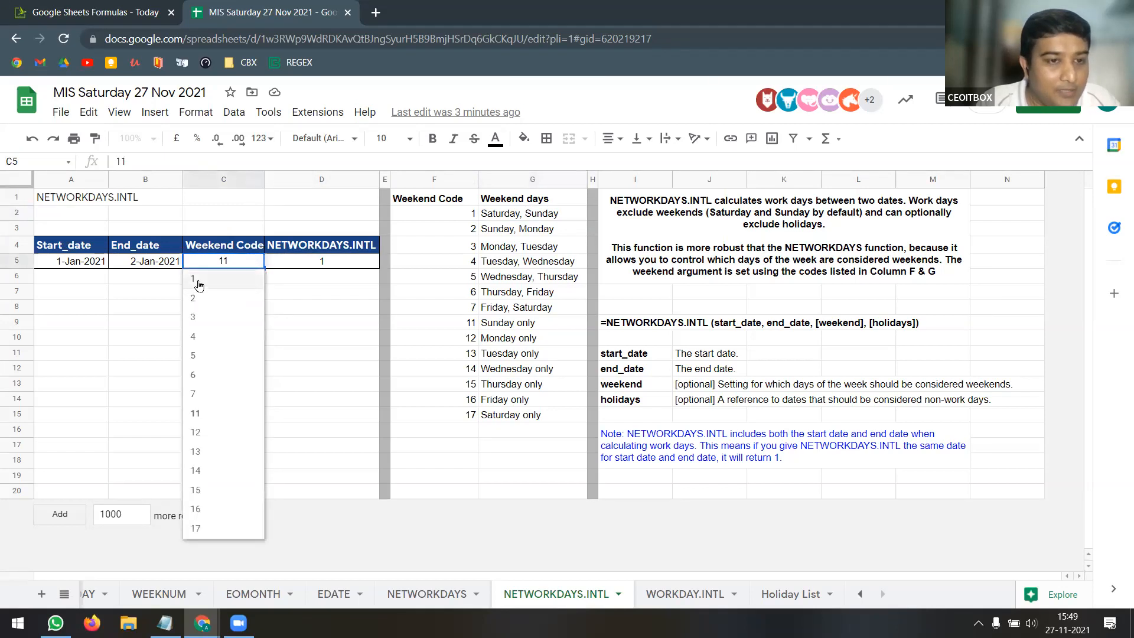
{"action": "left_click", "coordinate": [199, 279]}
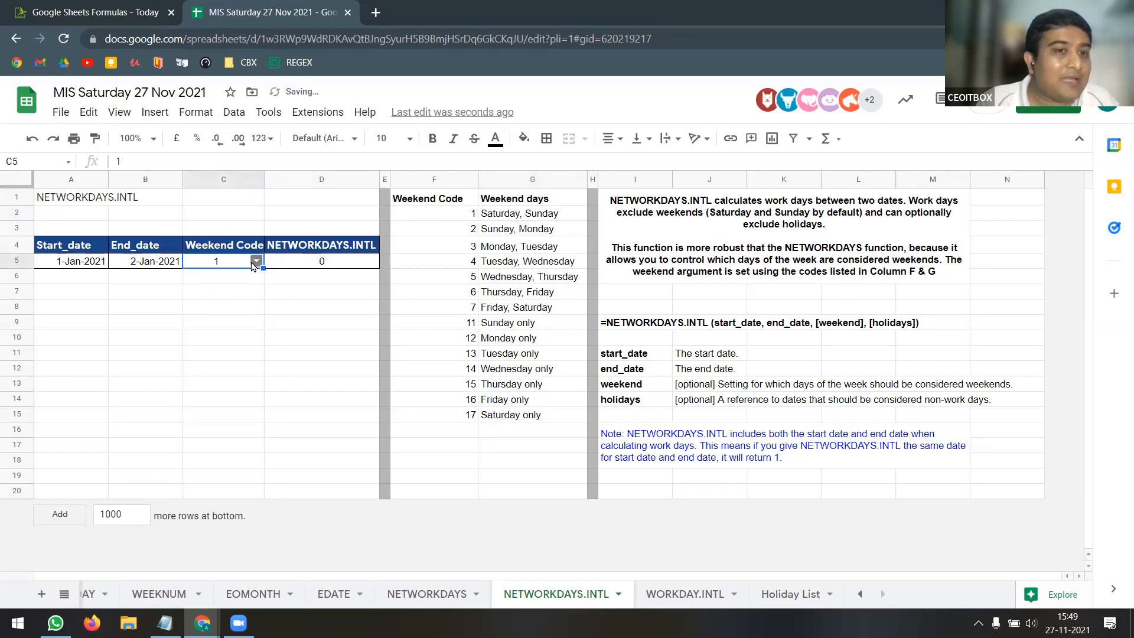
{"action": "left_click_drag", "start_coordinate": [463, 213], "coordinate": [457, 430]}
{"action": "left_click", "coordinate": [217, 260]}
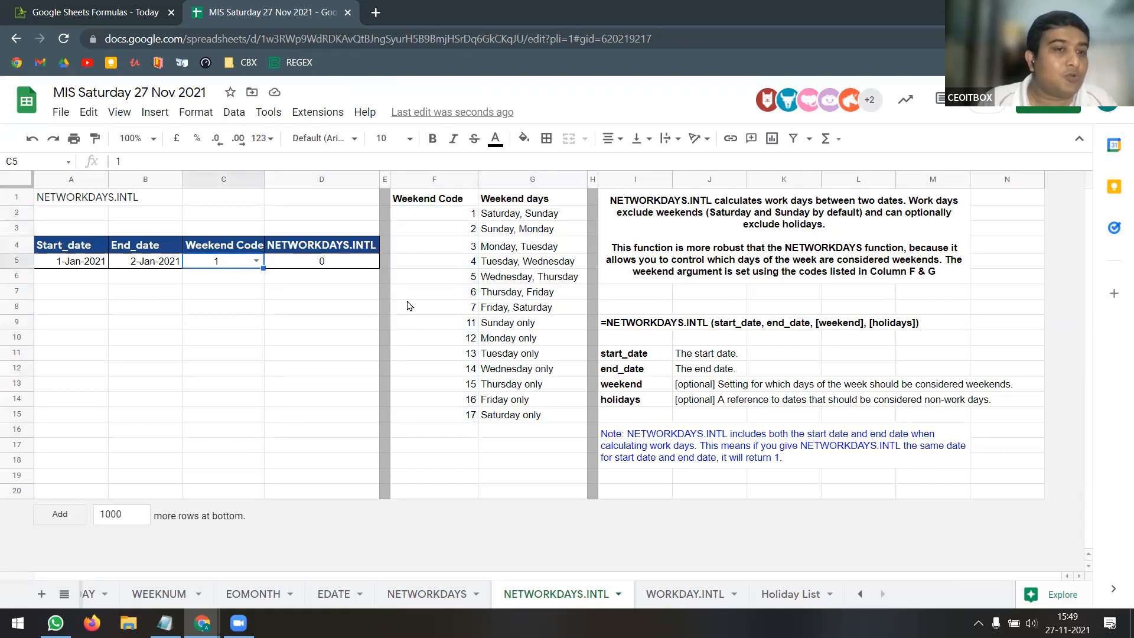
Set the data validation of C5 to a list from range F2:F15 that rejects invalid input, and check its drop-down options
{"action": "left_click", "coordinate": [257, 261]}
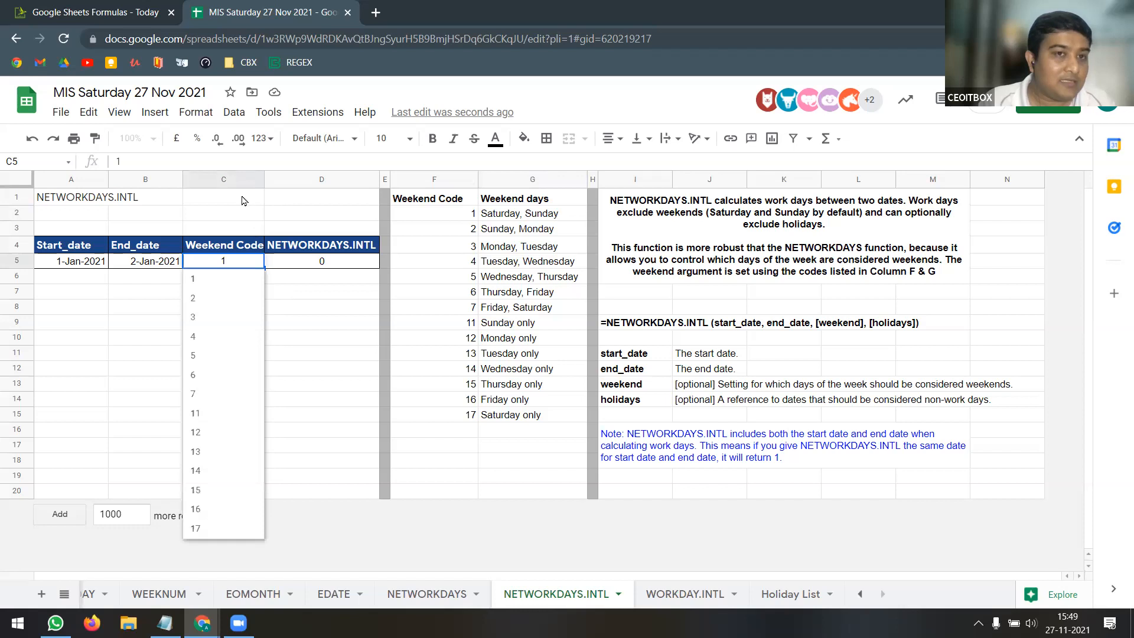
{"action": "left_click", "coordinate": [234, 114]}
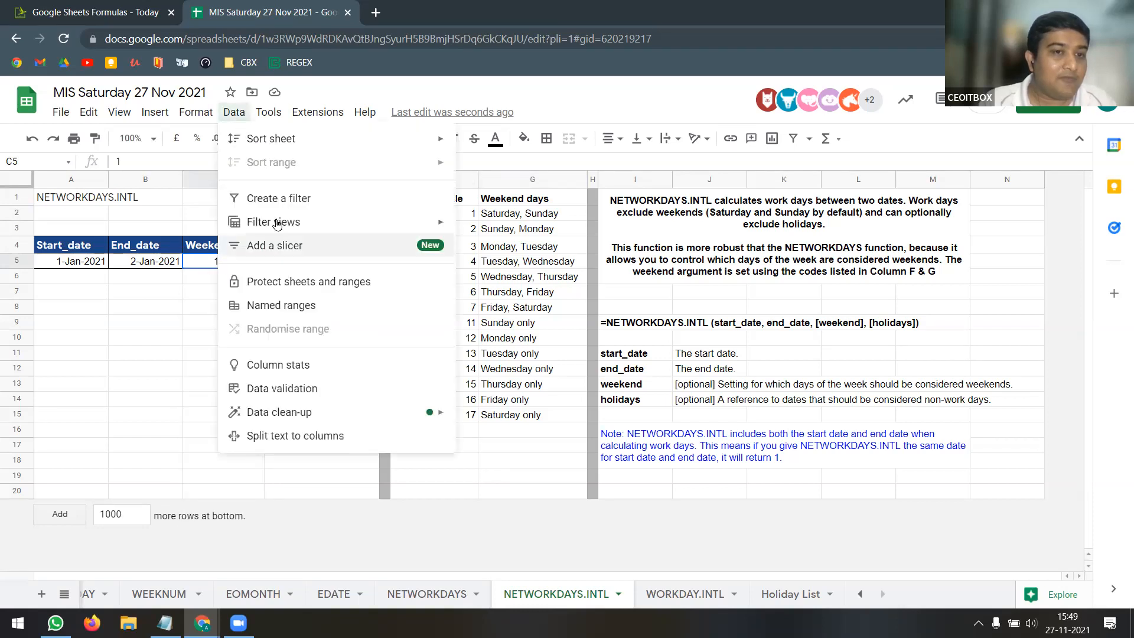
{"action": "left_click", "coordinate": [313, 392]}
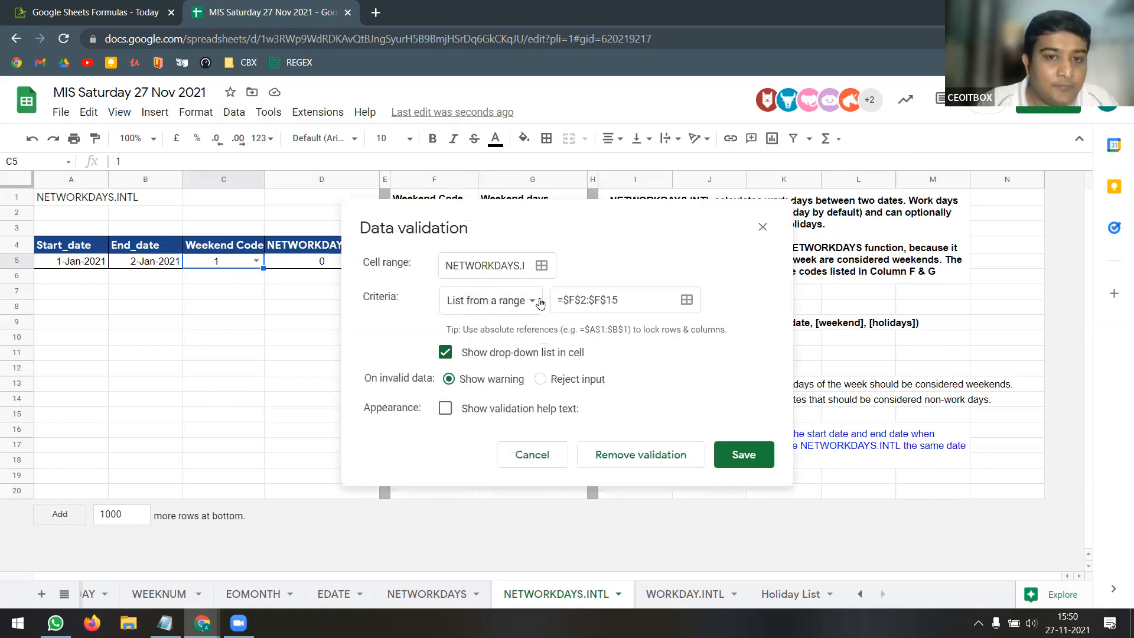
{"action": "left_click", "coordinate": [541, 300]}
{"action": "left_click", "coordinate": [522, 301]}
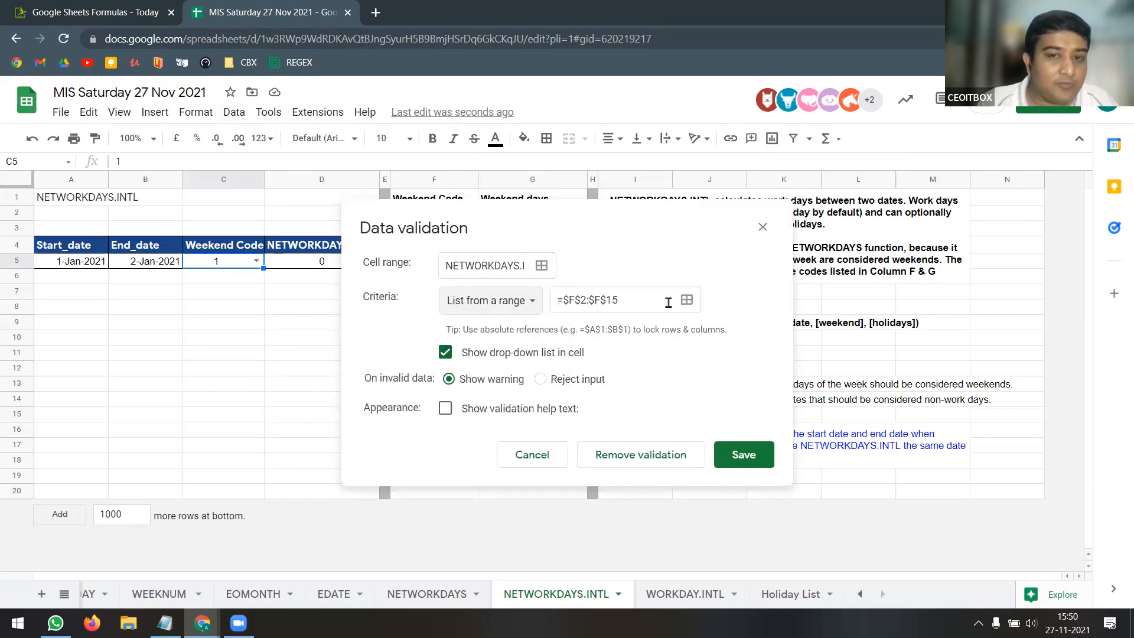
{"action": "left_click", "coordinate": [686, 299]}
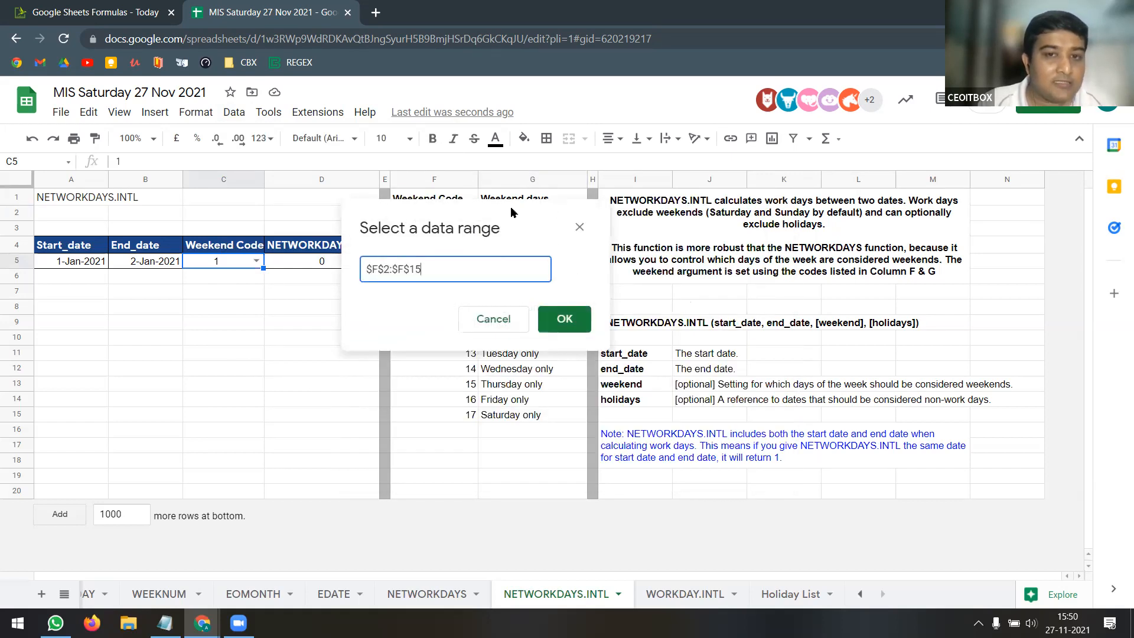
{"action": "left_click_drag", "start_coordinate": [512, 208], "coordinate": [864, 205]}
{"action": "left_click_drag", "start_coordinate": [461, 218], "coordinate": [459, 416]}
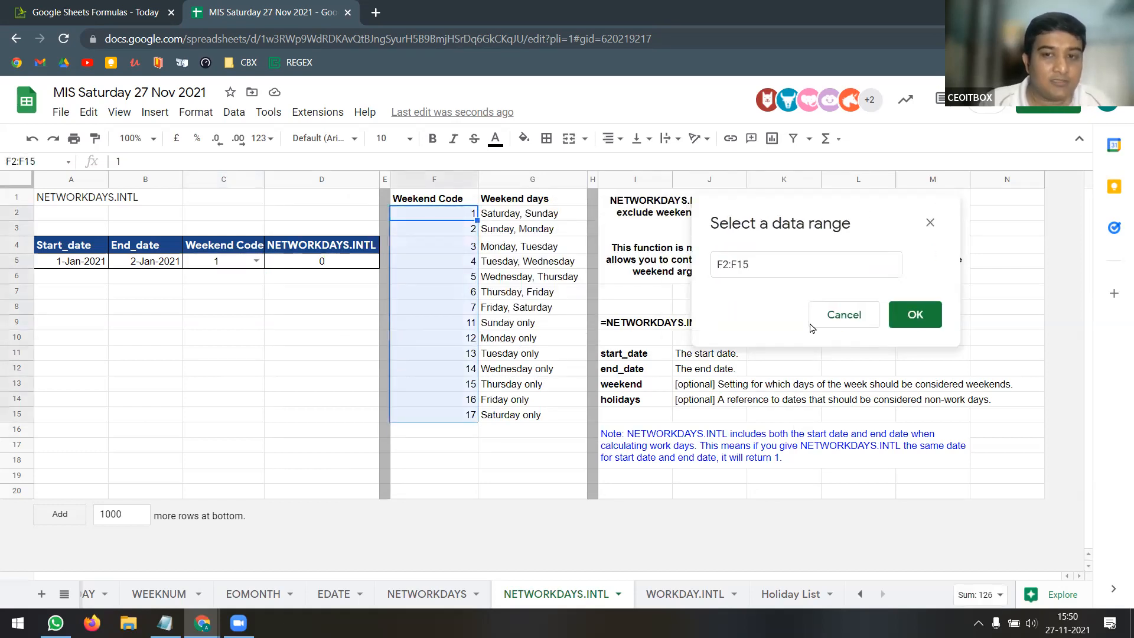
{"action": "left_click", "coordinate": [912, 315]}
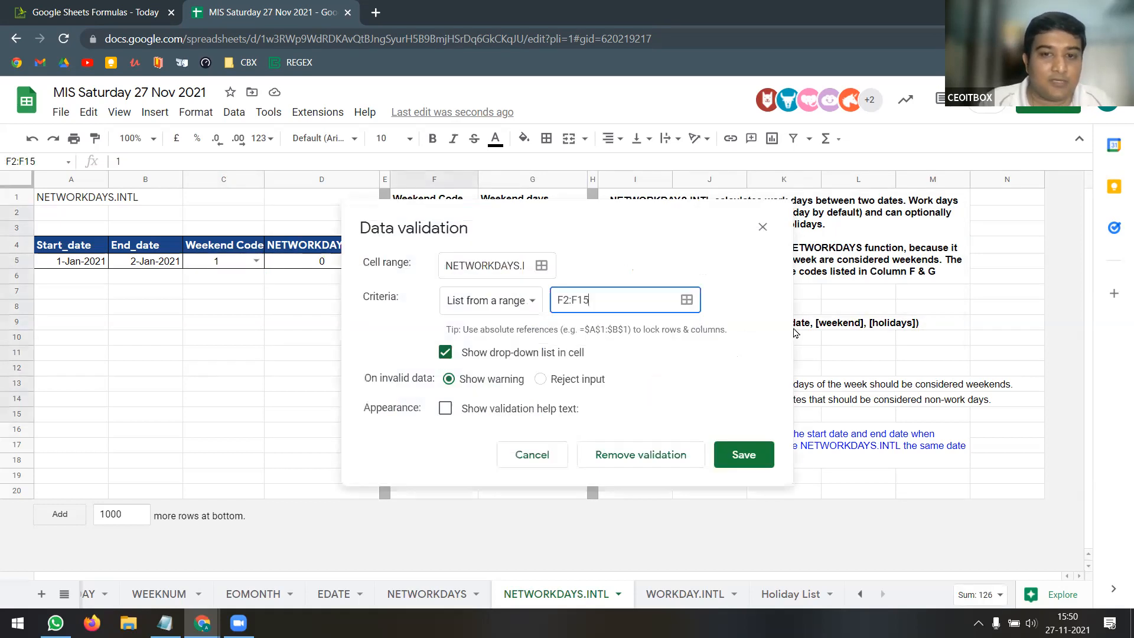
{"action": "left_click", "coordinate": [541, 379]}
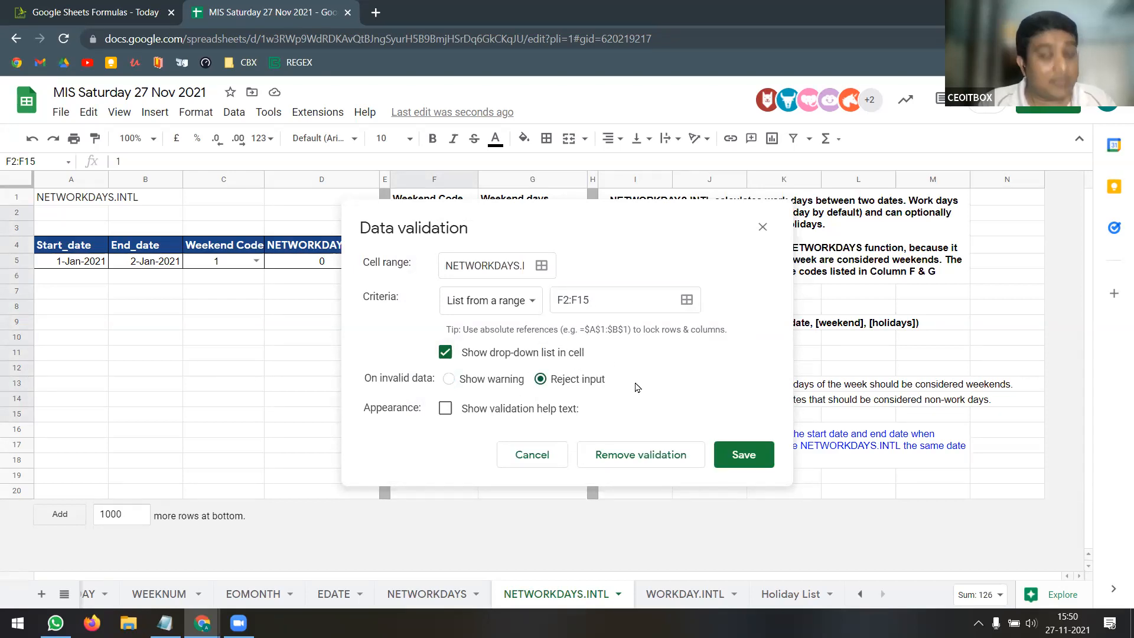
{"action": "left_click", "coordinate": [745, 455]}
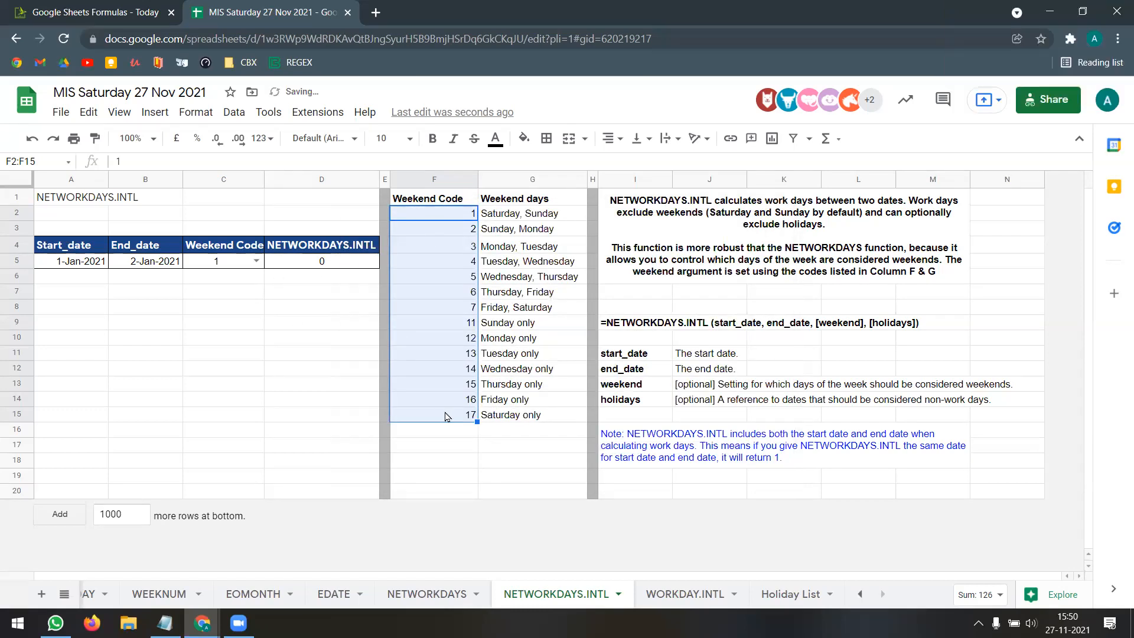
{"action": "left_click", "coordinate": [256, 260]}
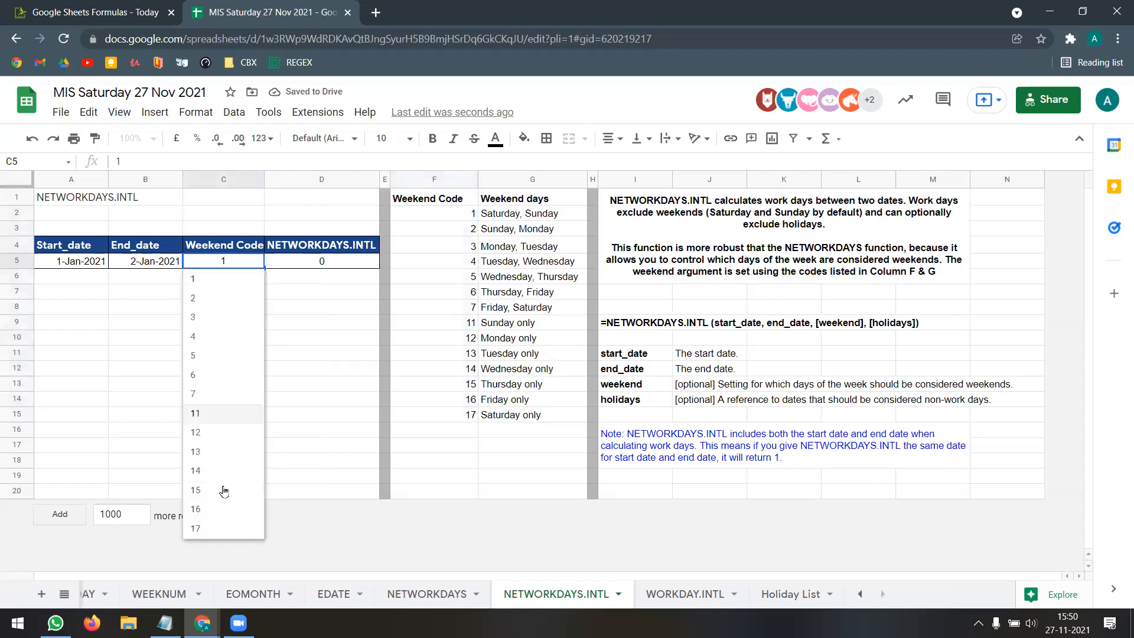
Review the NETWORKDAYS.INTL formula in D5 together with the start and end dates in A5 and B5
{"action": "left_click", "coordinate": [315, 267]}
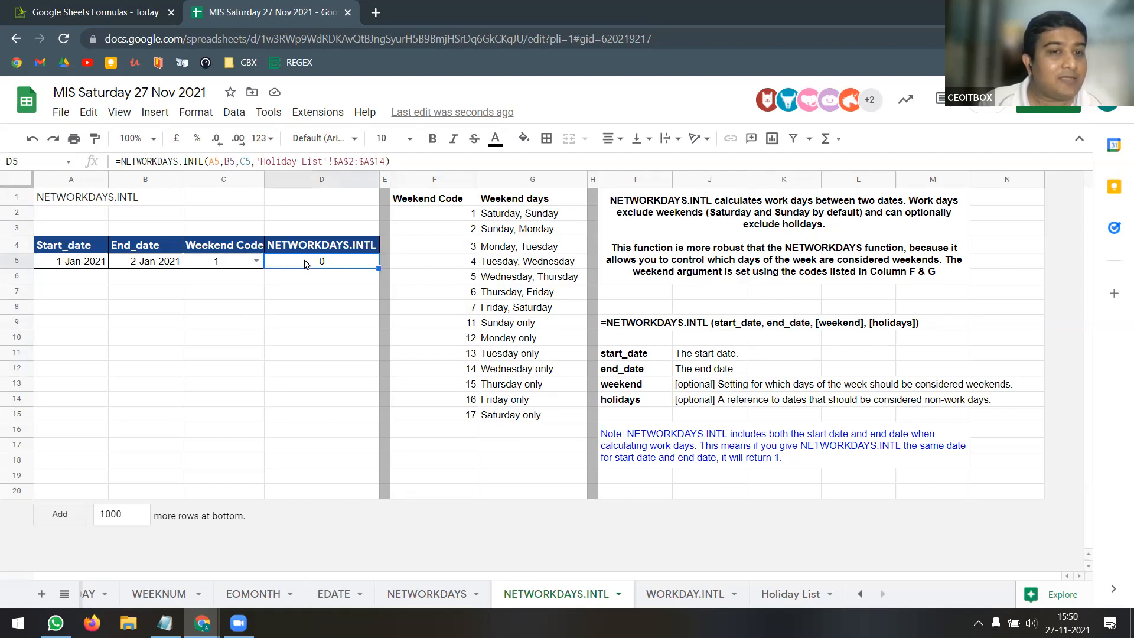
{"action": "left_click", "coordinate": [250, 161]}
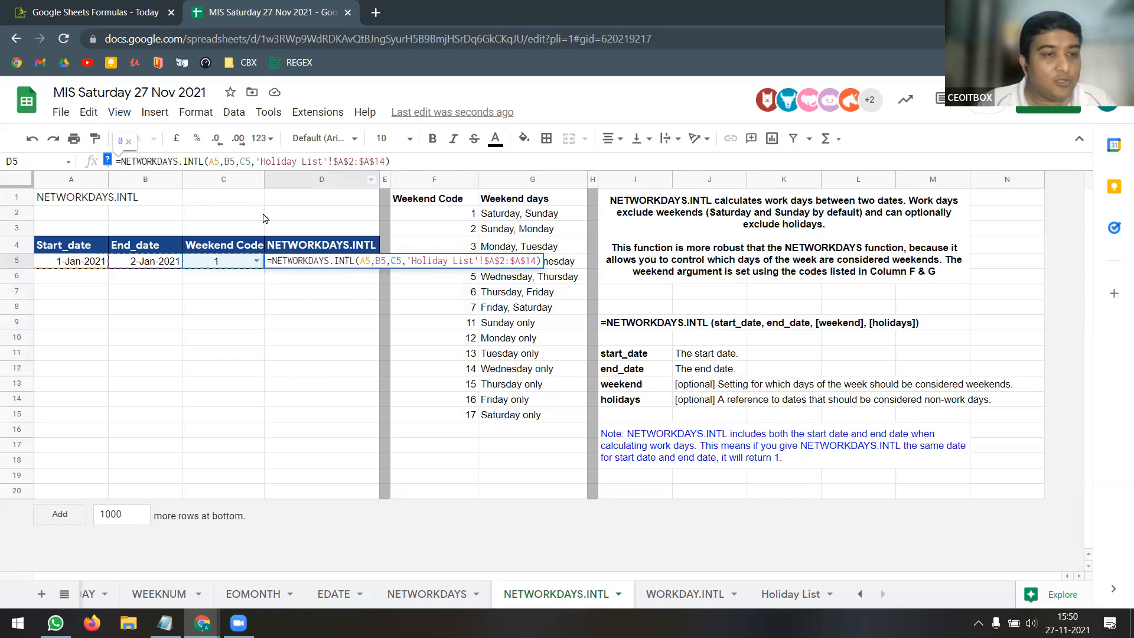
{"action": "key", "text": "Return"}
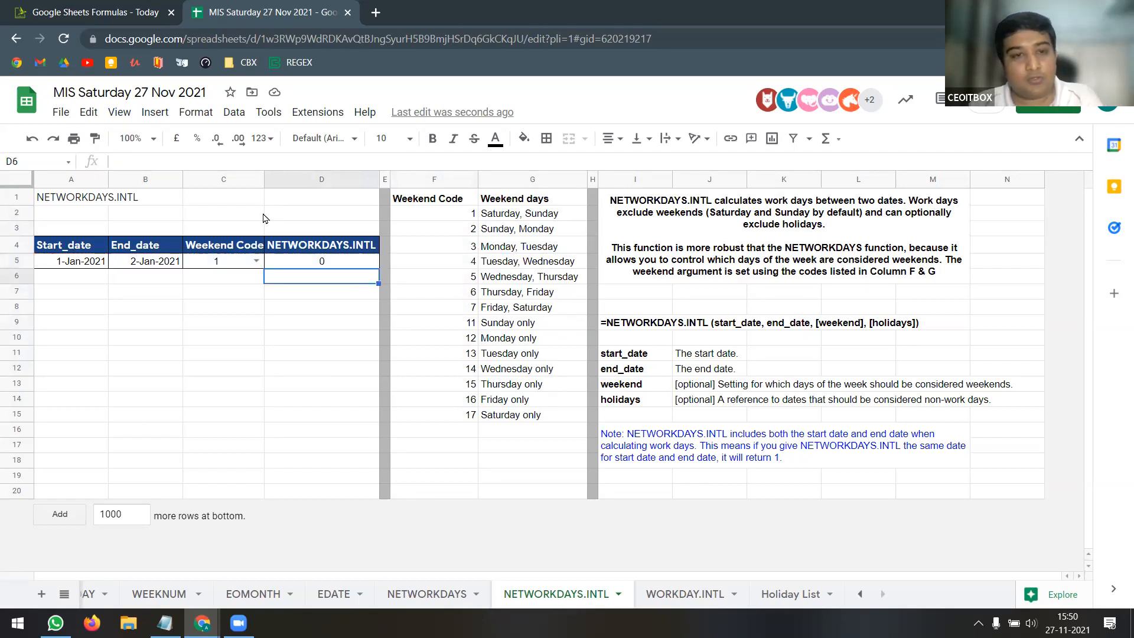
{"action": "left_click", "coordinate": [325, 268]}
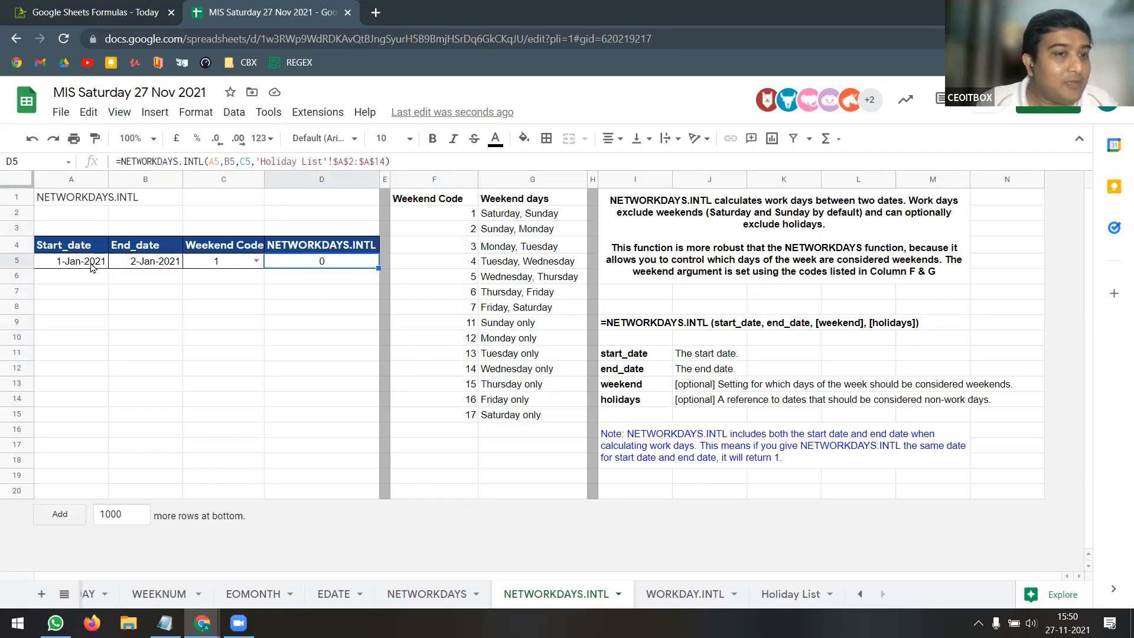
{"action": "left_click", "coordinate": [92, 267]}
{"action": "left_click", "coordinate": [151, 268]}
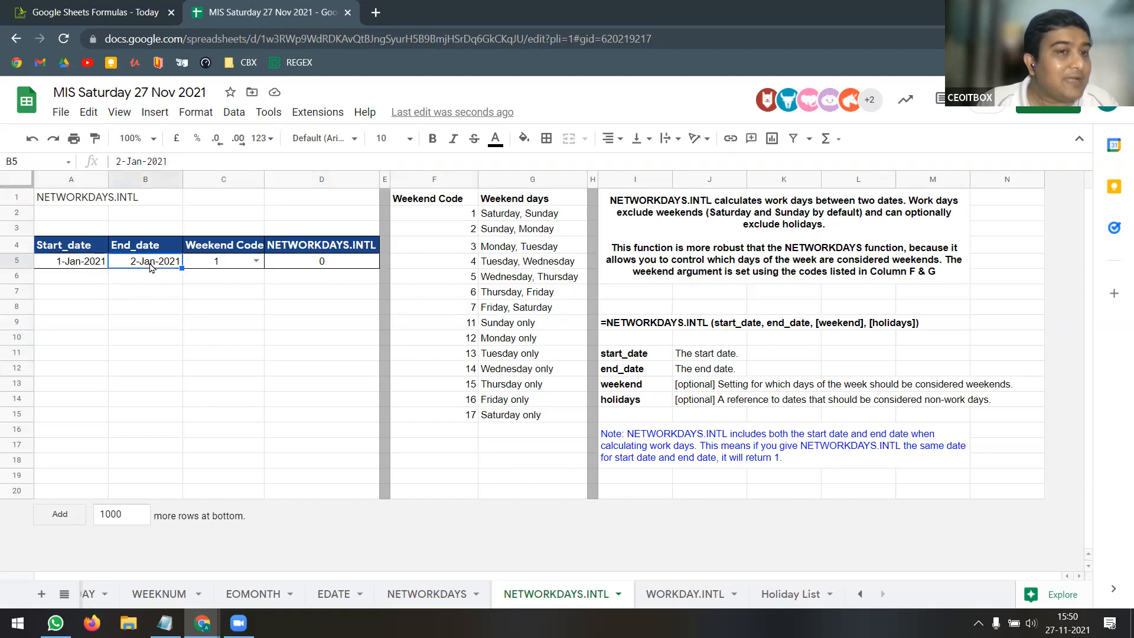
{"action": "left_click", "coordinate": [324, 266]}
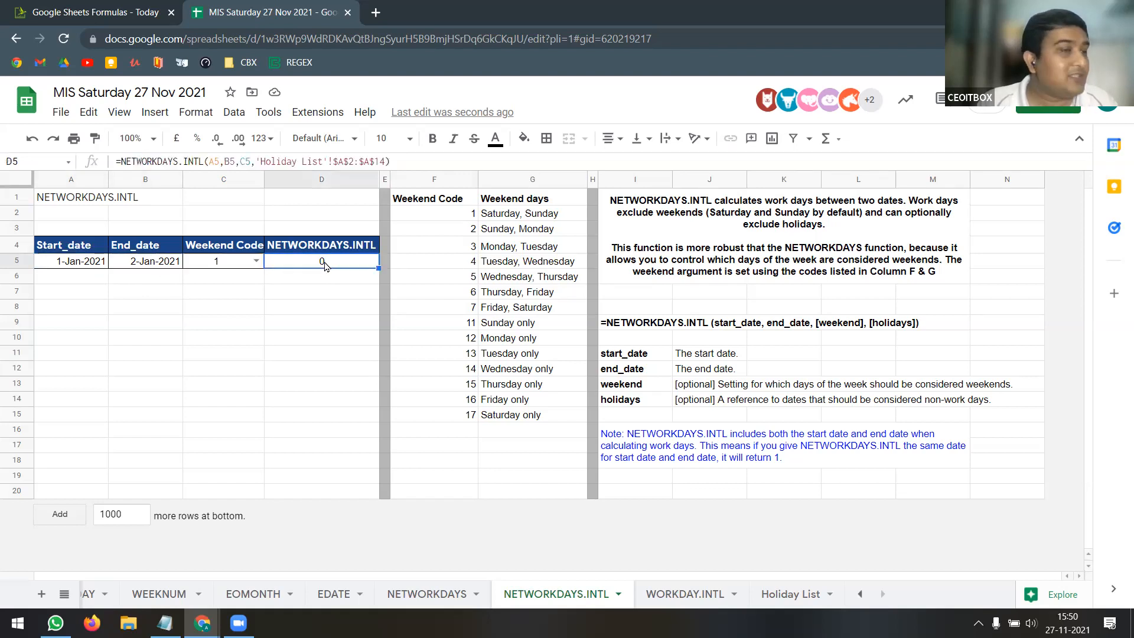
Set the end date in B5 to 31-Jan-2021 and check the D5 result against the weekend days for code 1
{"action": "double_click", "coordinate": [157, 263]}
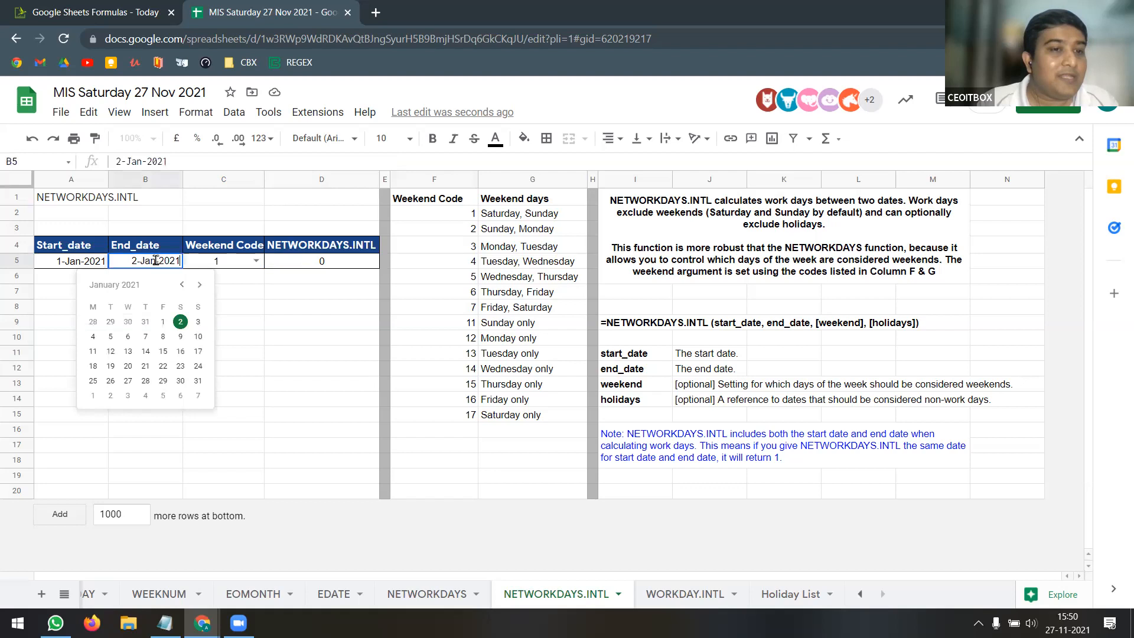
{"action": "left_click", "coordinate": [196, 382]}
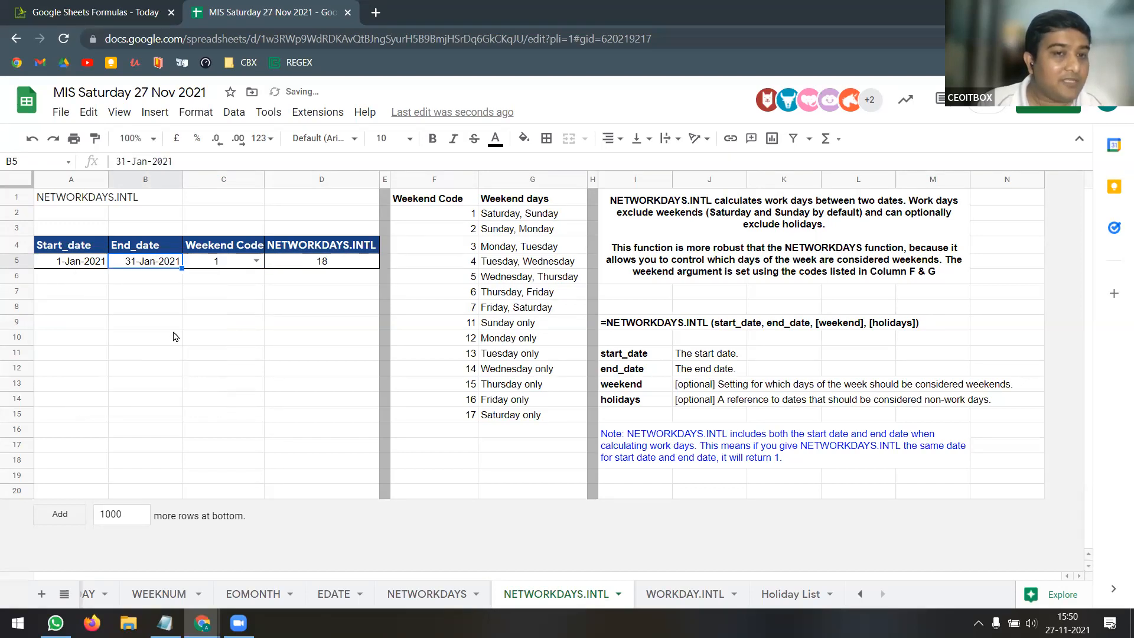
{"action": "left_click", "coordinate": [233, 267]}
{"action": "key", "text": "Right"}
{"action": "left_click", "coordinate": [235, 272]}
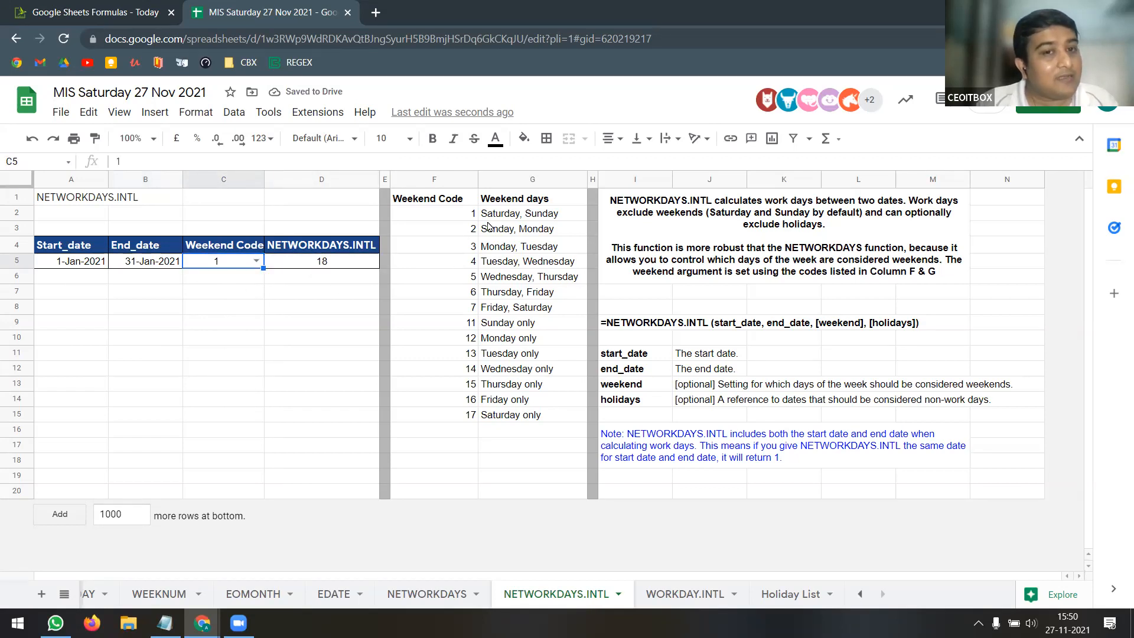
{"action": "left_click", "coordinate": [519, 217]}
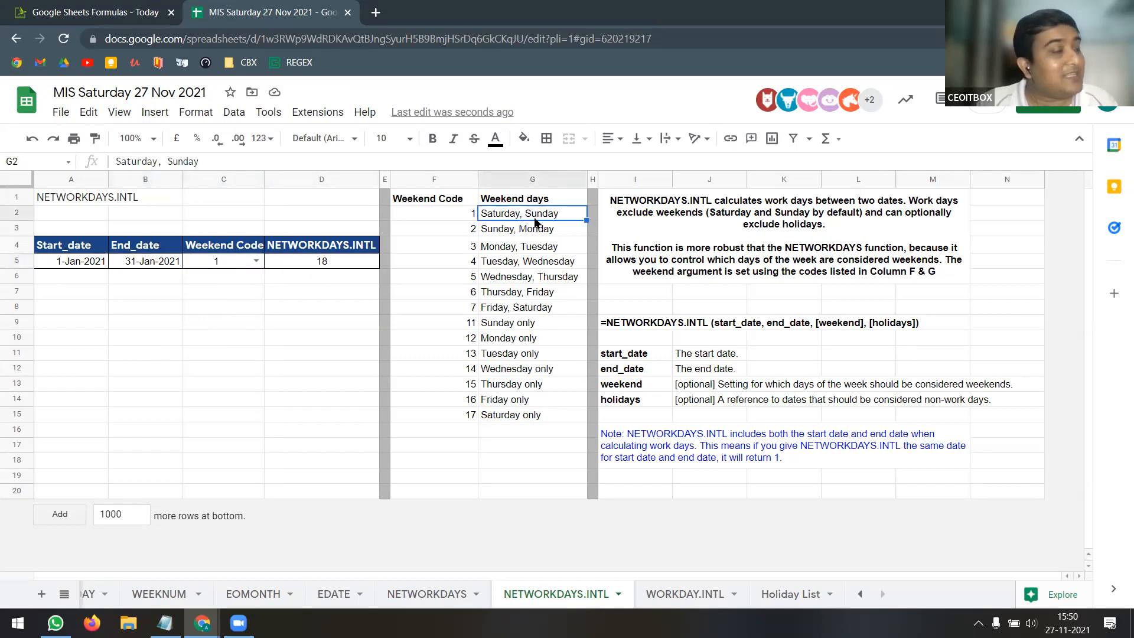
{"action": "left_click", "coordinate": [324, 261]}
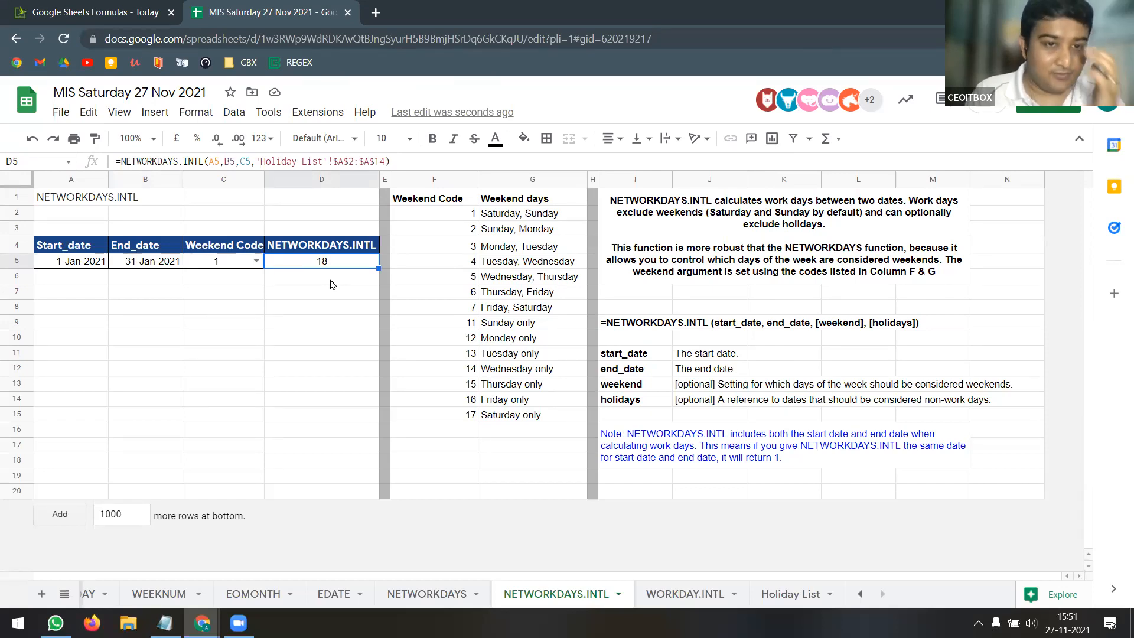
{"action": "left_click", "coordinate": [247, 265]}
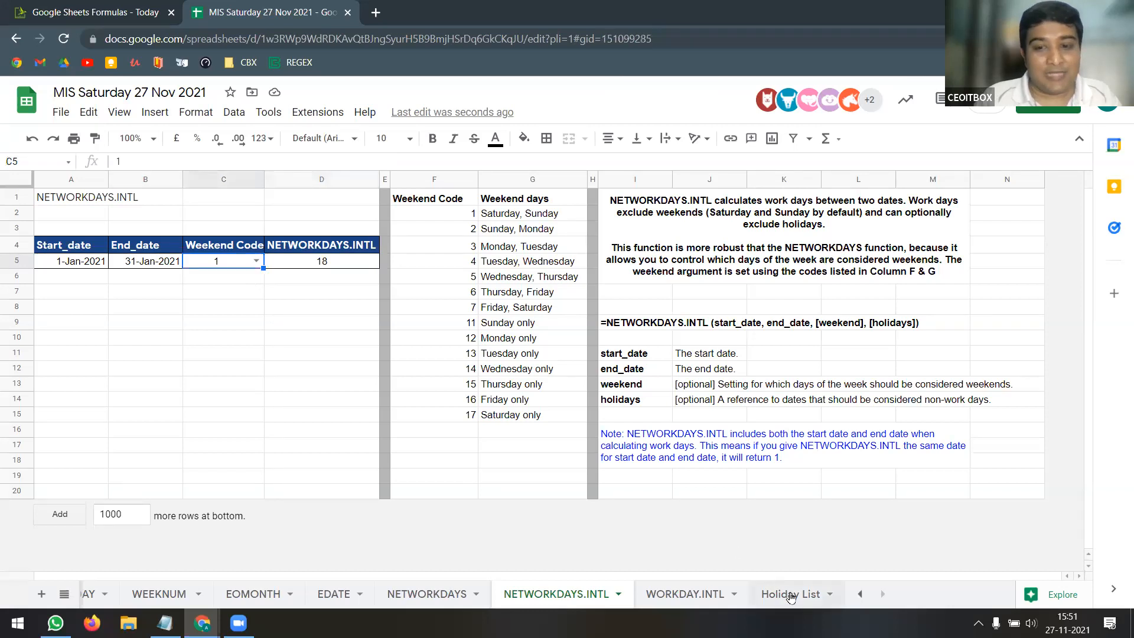
Review the January 2021 holiday dates in A2:A4 of the Holiday List sheet and return to the NETWORKDAYS.INTL sheet
{"action": "left_click", "coordinate": [789, 594]}
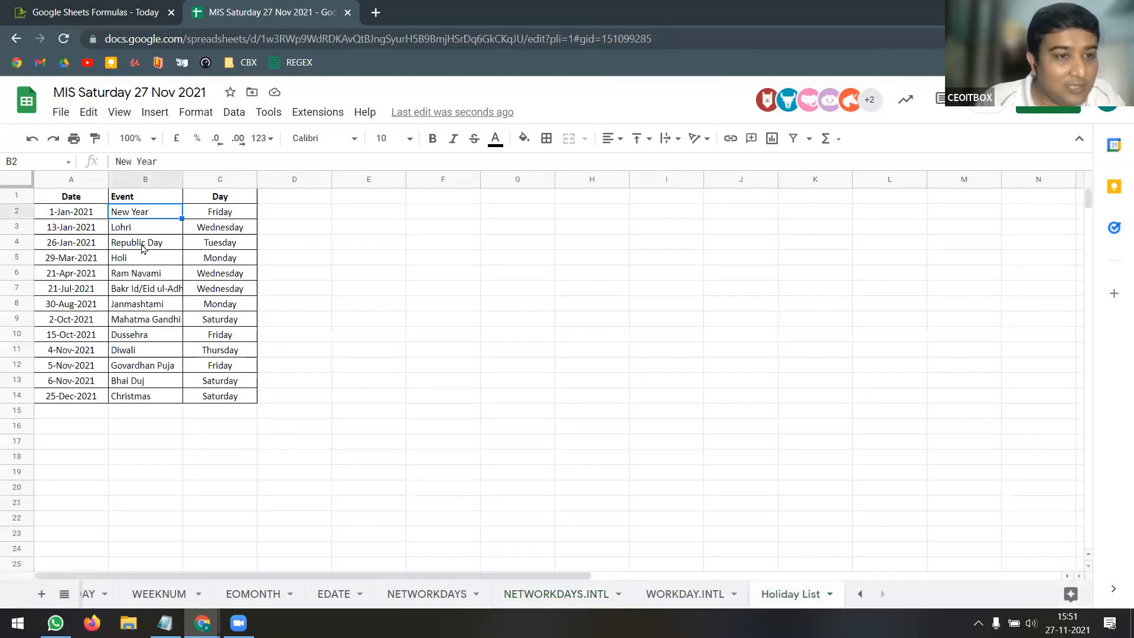
{"action": "left_click", "coordinate": [84, 218]}
{"action": "left_click", "coordinate": [84, 230]}
{"action": "left_click", "coordinate": [87, 249]}
{"action": "left_click_drag", "start_coordinate": [87, 214], "coordinate": [89, 242]}
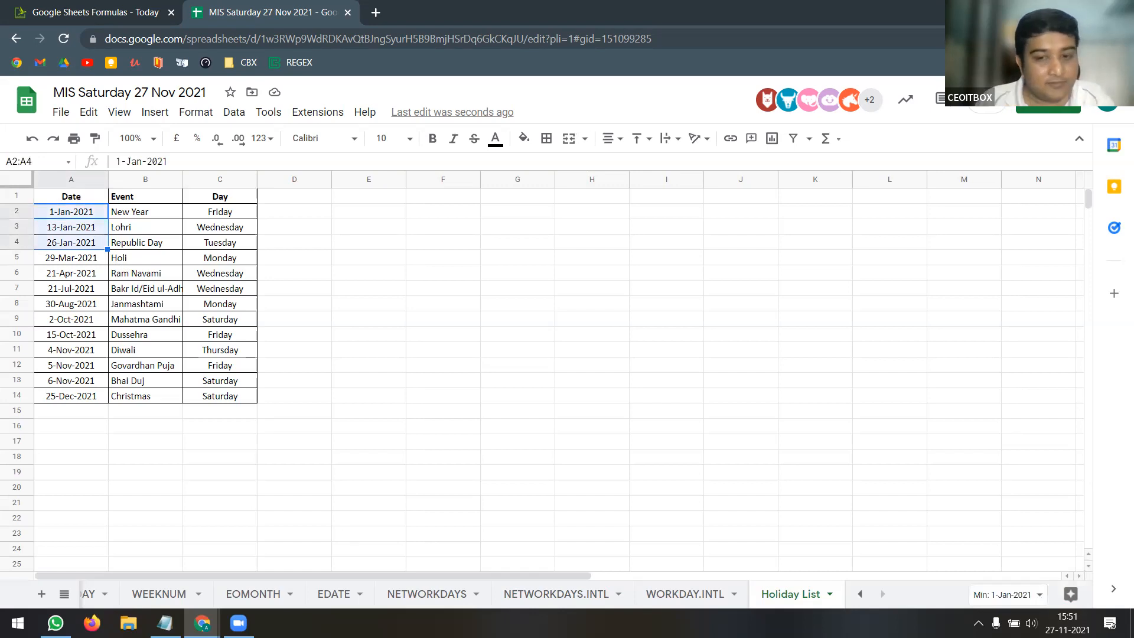
{"action": "left_click", "coordinate": [529, 598]}
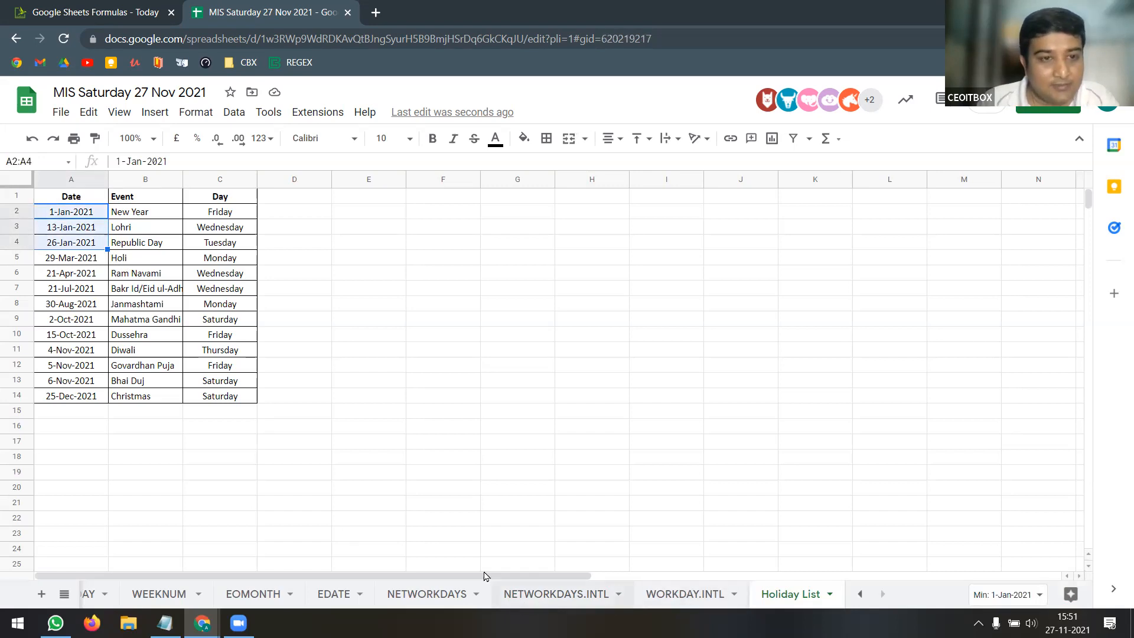
Consult the January 2021 calendar for B5 and enter =31-13 in D7 to cross-check the NETWORKDAYS.INTL result in D5
{"action": "double_click", "coordinate": [150, 261]}
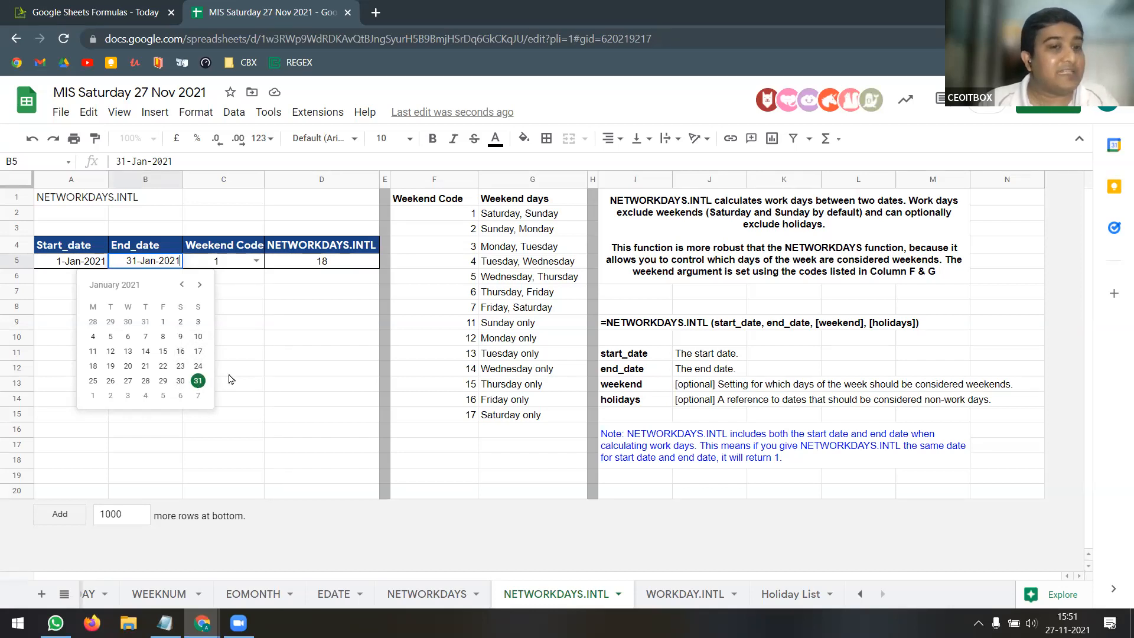
{"action": "left_click", "coordinate": [252, 291]}
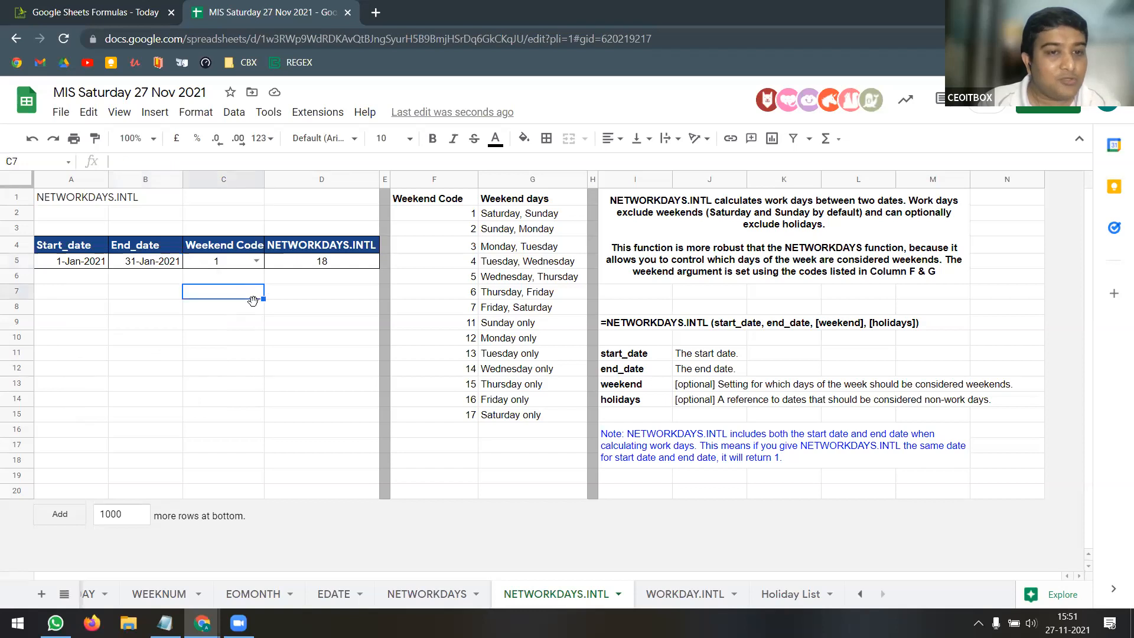
{"action": "left_click", "coordinate": [302, 301]}
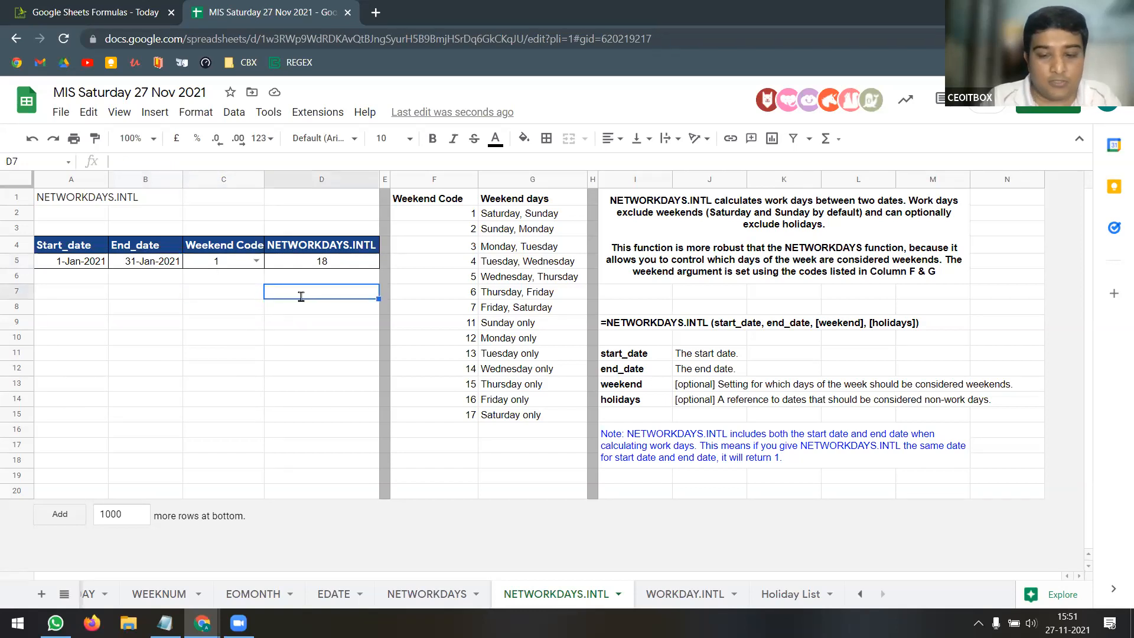
{"action": "type", "text": "=31-13"}
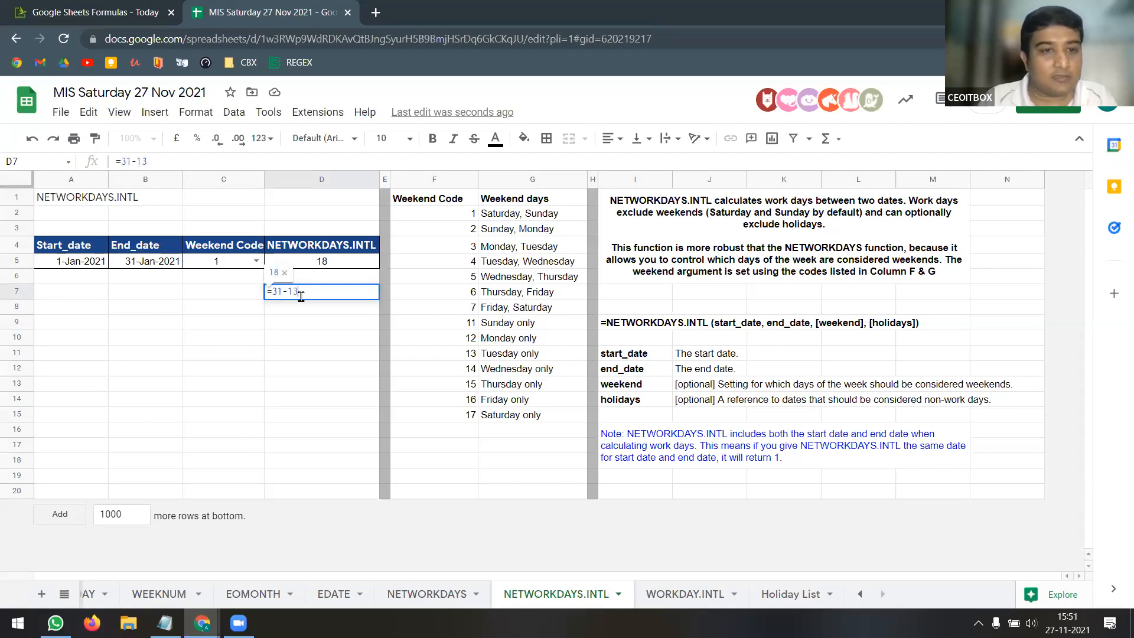
{"action": "key", "text": "Return"}
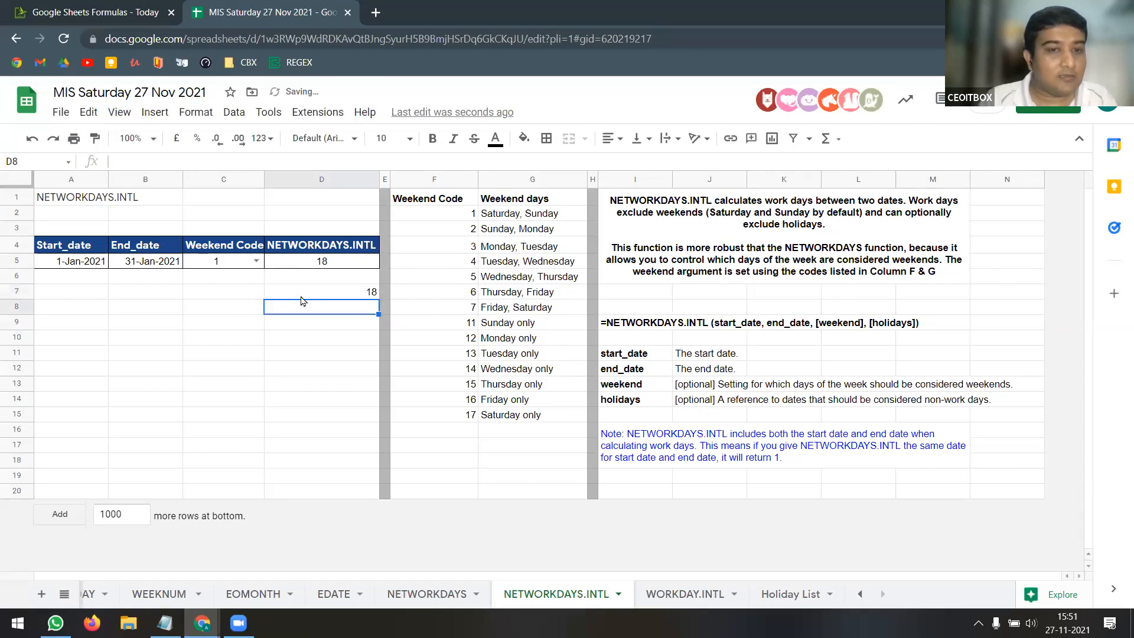
{"action": "left_click", "coordinate": [313, 297]}
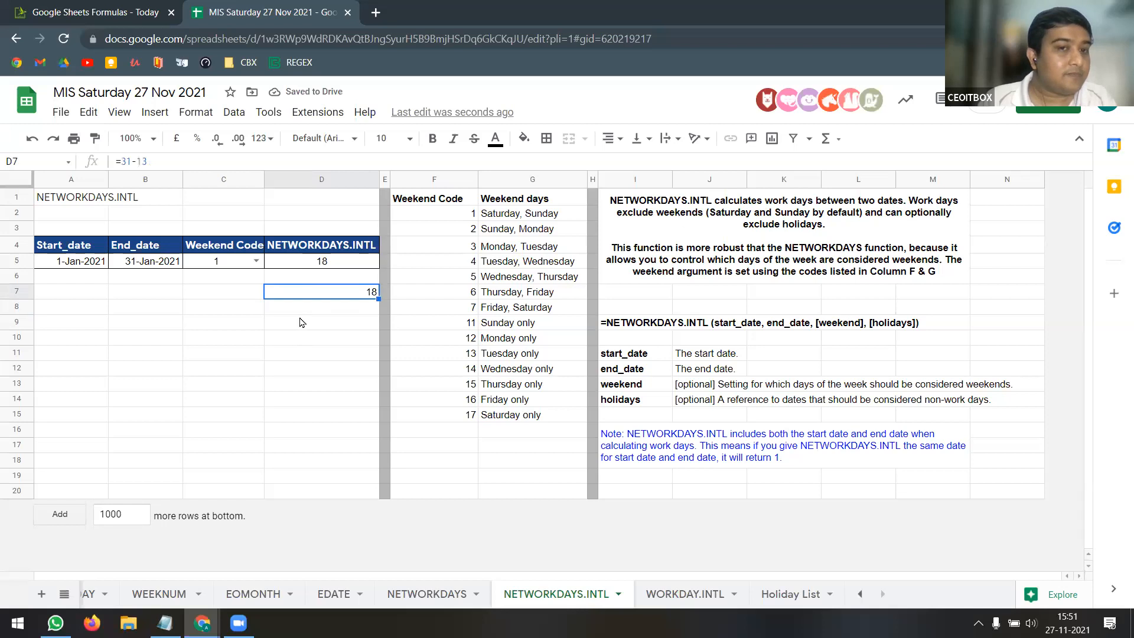
{"action": "left_click", "coordinate": [307, 265]}
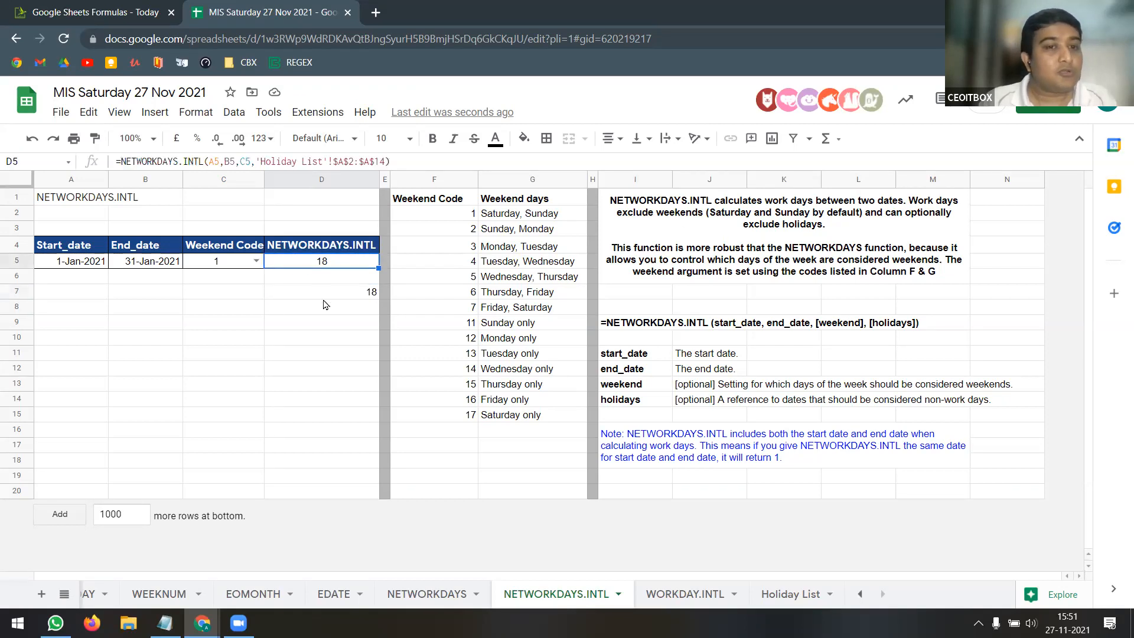
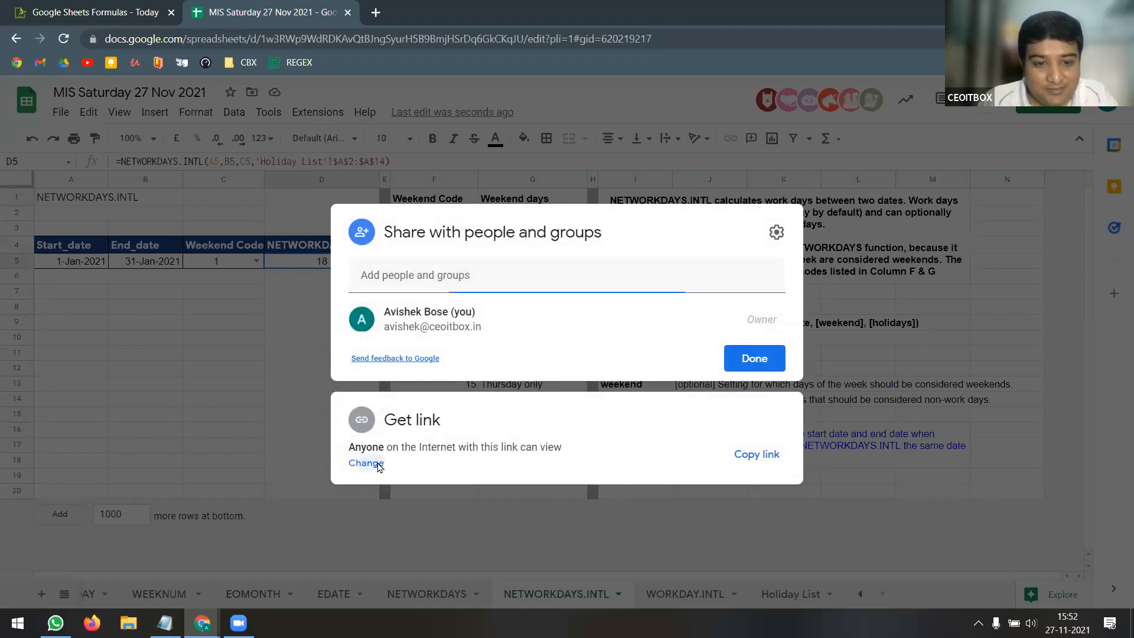
Inspect the workbook's link-sharing settings and keep the viewer access for anyone with the link
{"action": "left_click", "coordinate": [383, 463]}
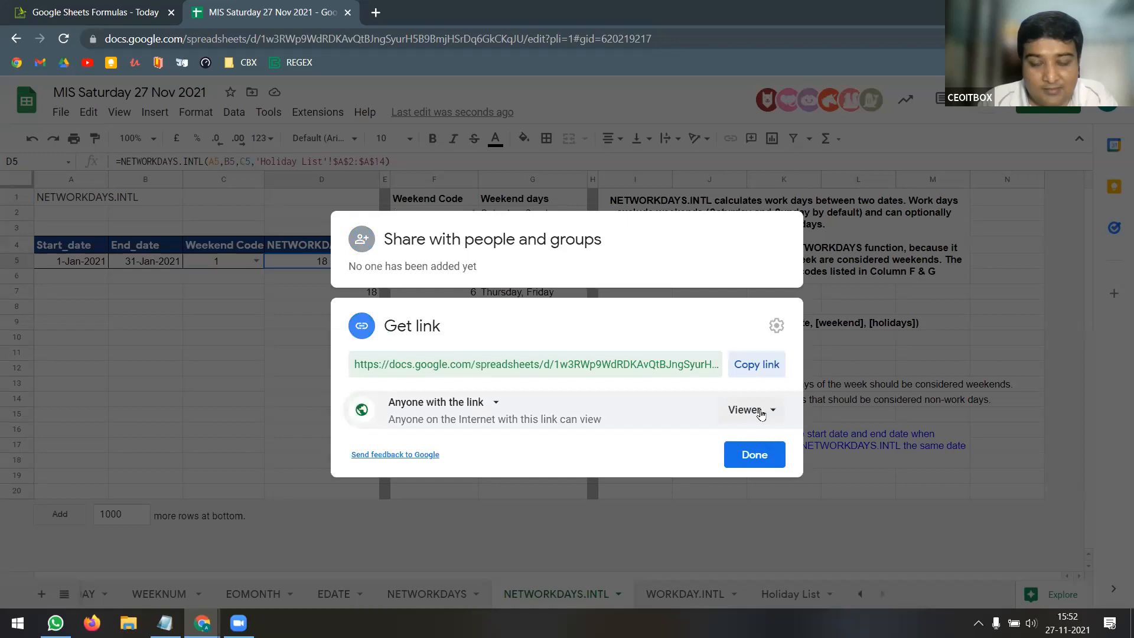
{"action": "left_click", "coordinate": [755, 454]}
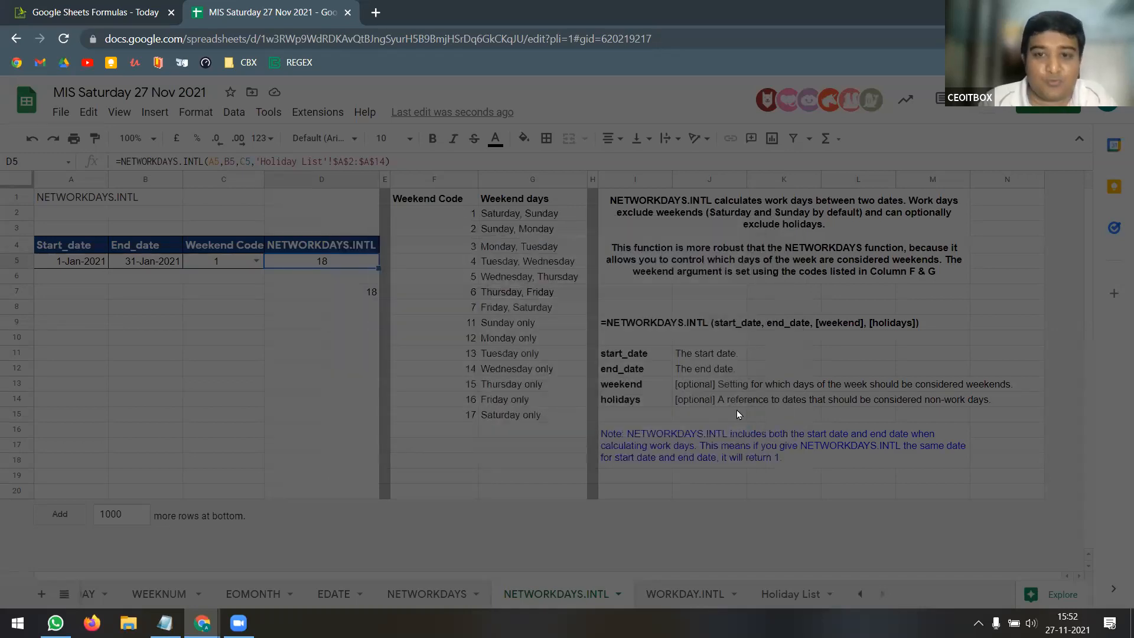
Allow editors to change permissions and share, and viewers and commenters to download, print and copy, and copy the sharing link
{"action": "left_click", "coordinate": [1048, 105]}
{"action": "left_click", "coordinate": [777, 233]}
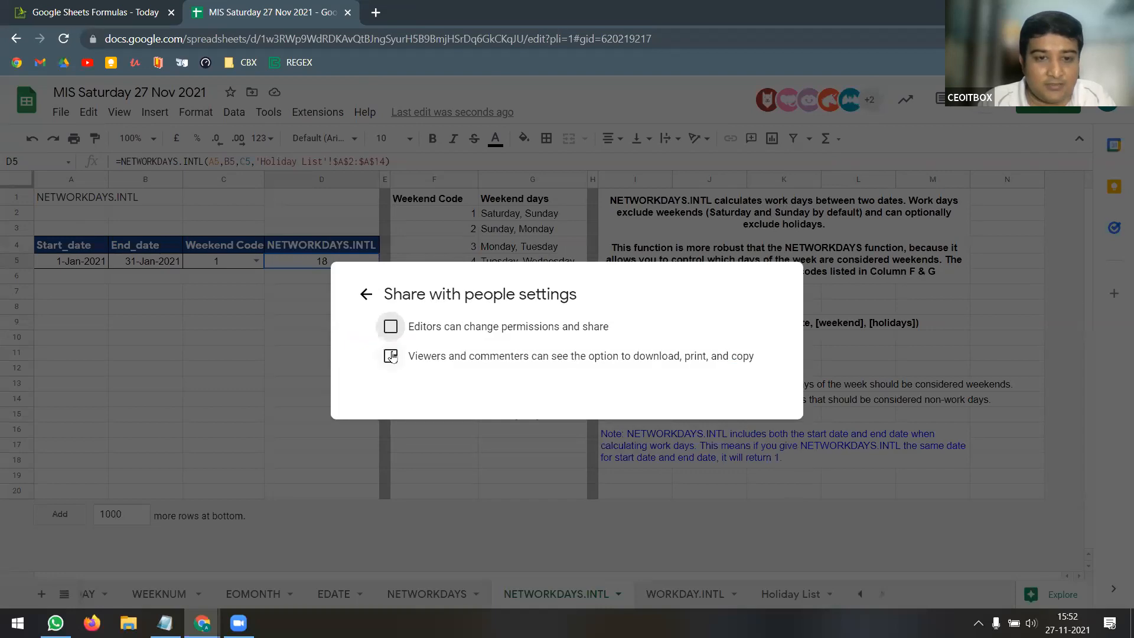
{"action": "left_click", "coordinate": [390, 355]}
{"action": "left_click", "coordinate": [391, 326]}
{"action": "left_click", "coordinate": [366, 294]}
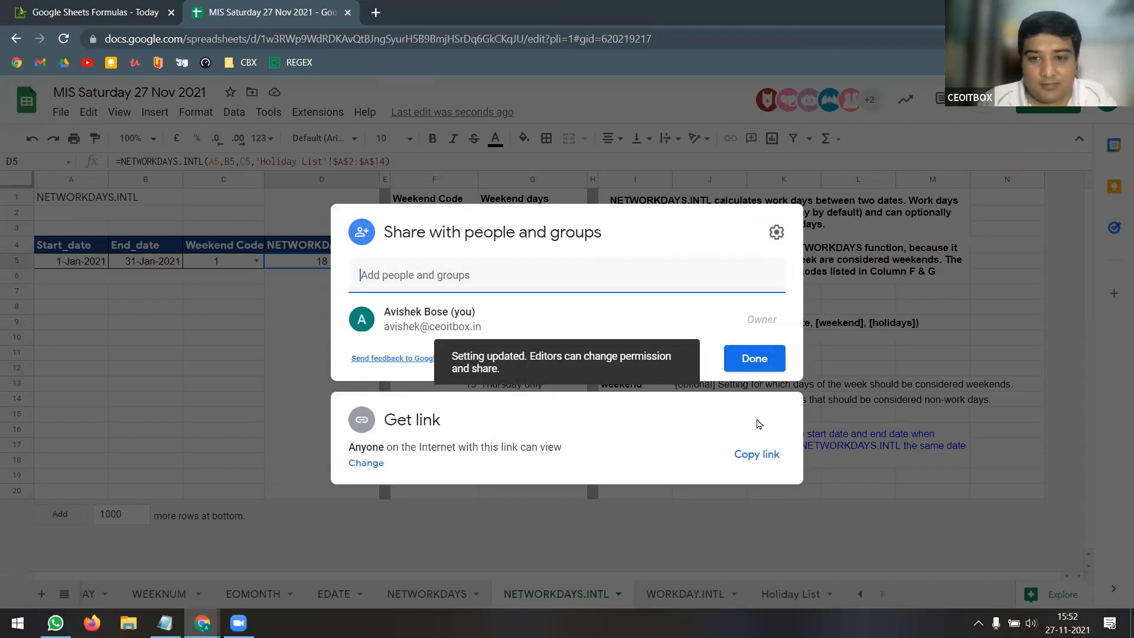
{"action": "left_click", "coordinate": [759, 455]}
{"action": "left_click", "coordinate": [762, 359]}
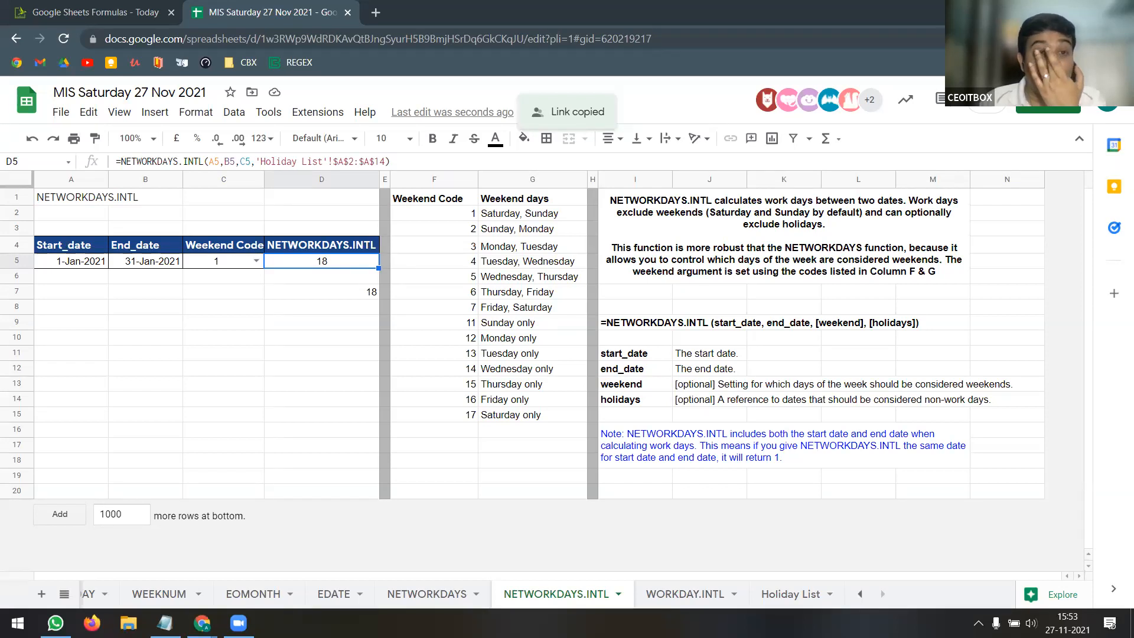
Replace the weekend argument in the D5 NETWORKDAYS.INTL formula with the weekday string "0000011"
{"action": "left_click", "coordinate": [355, 295]}
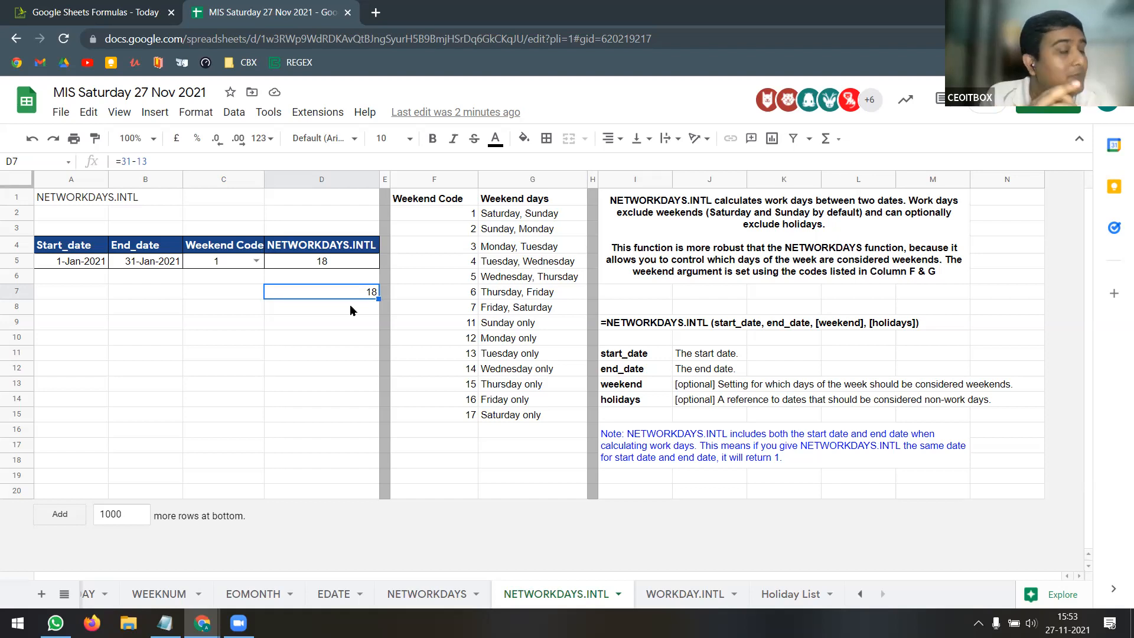
{"action": "left_click", "coordinate": [339, 267]}
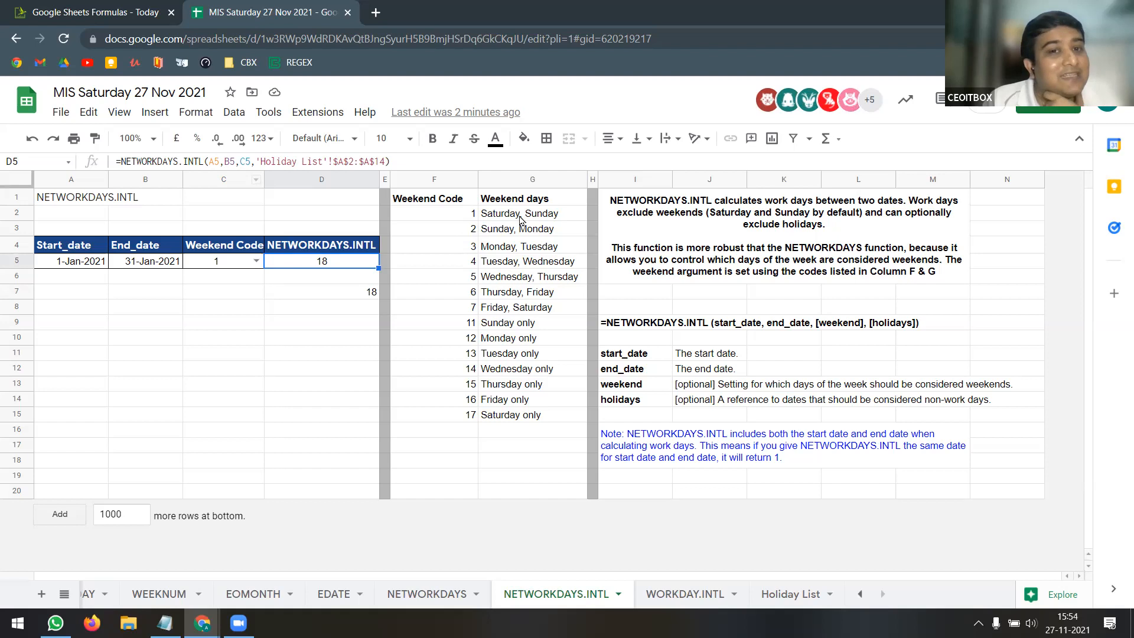
{"action": "double_click", "coordinate": [245, 161]}
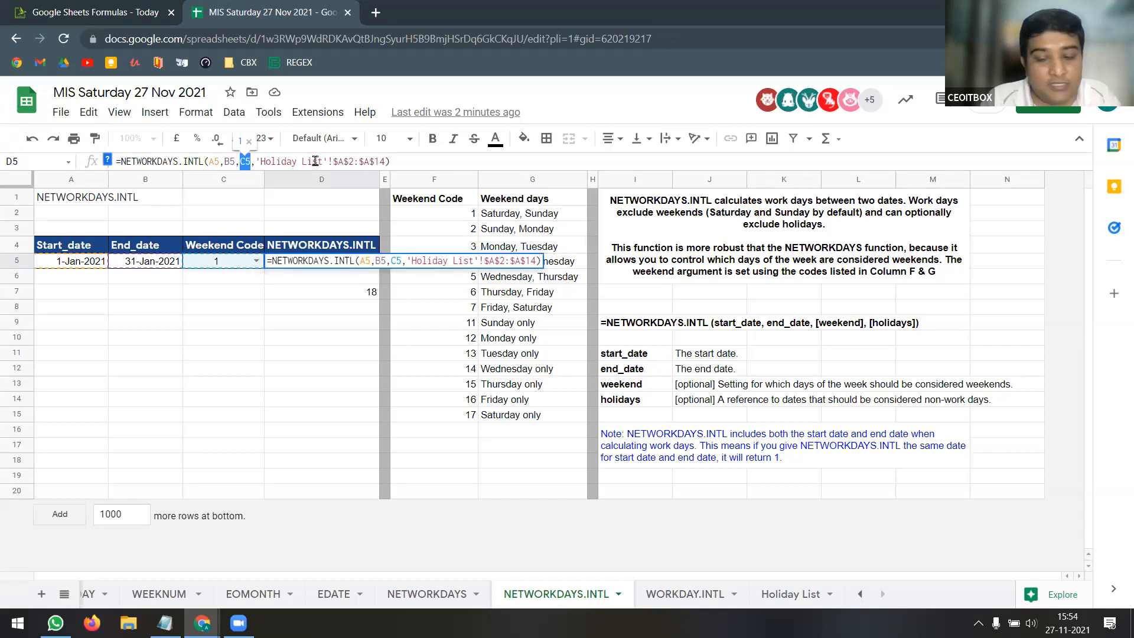
{"action": "type", "text": "\"\""}
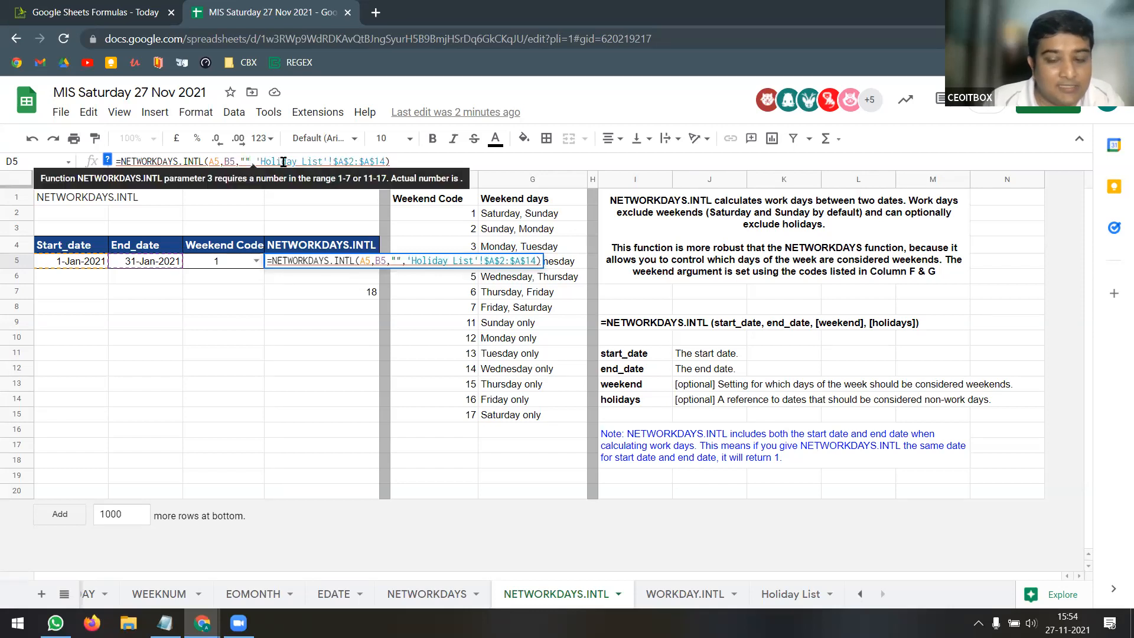
{"action": "type", "text": "0"}
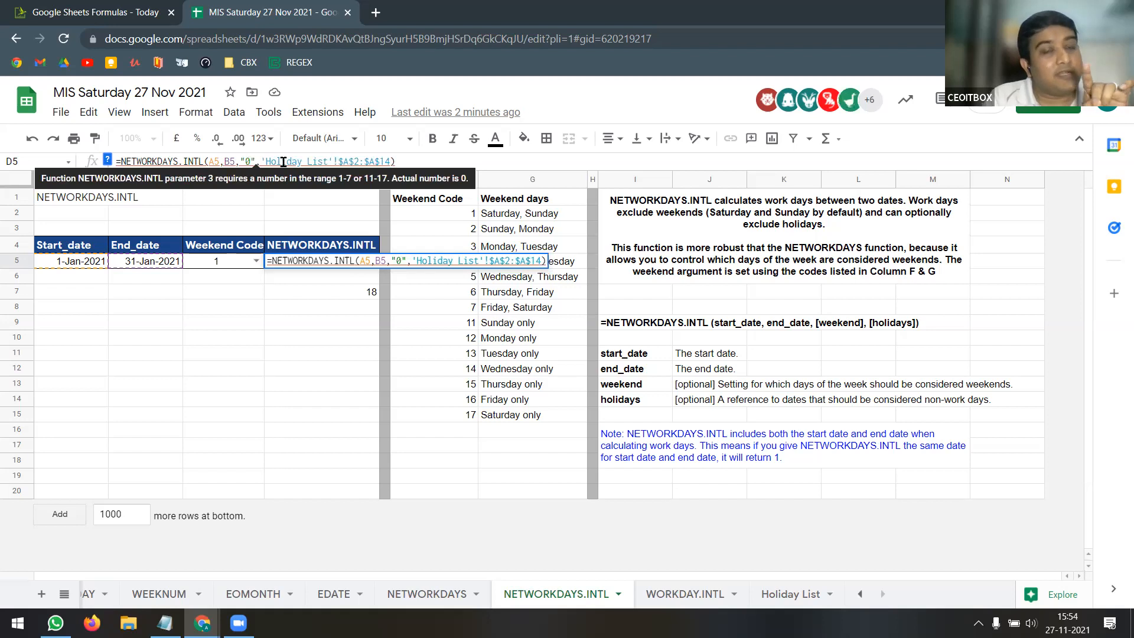
{"action": "type", "text": "0"}
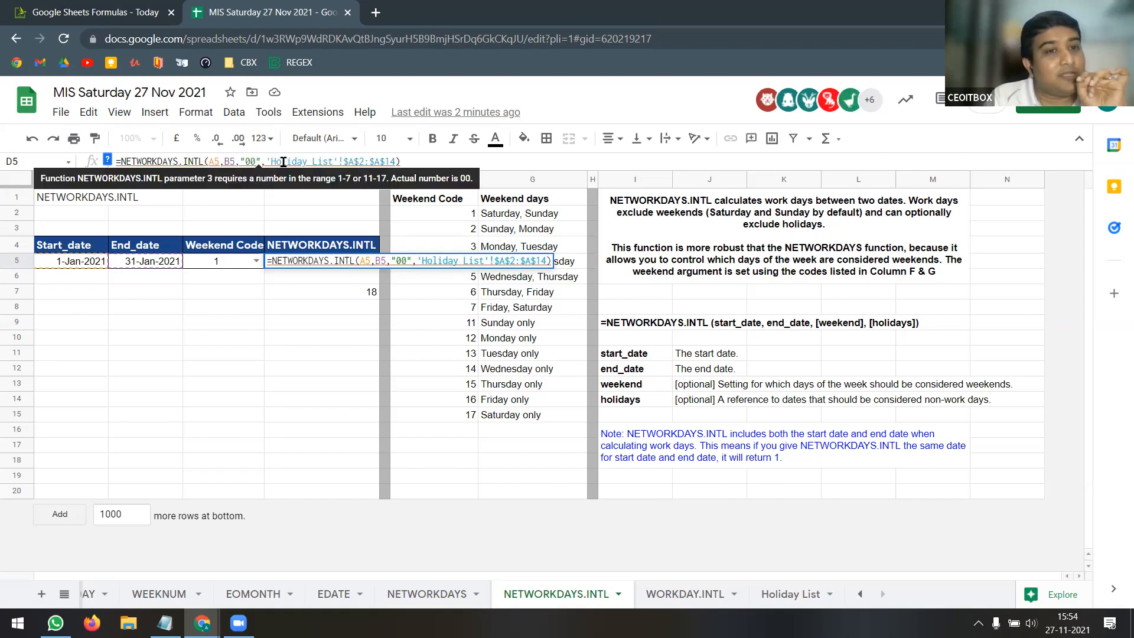
{"action": "type", "text": "000"}
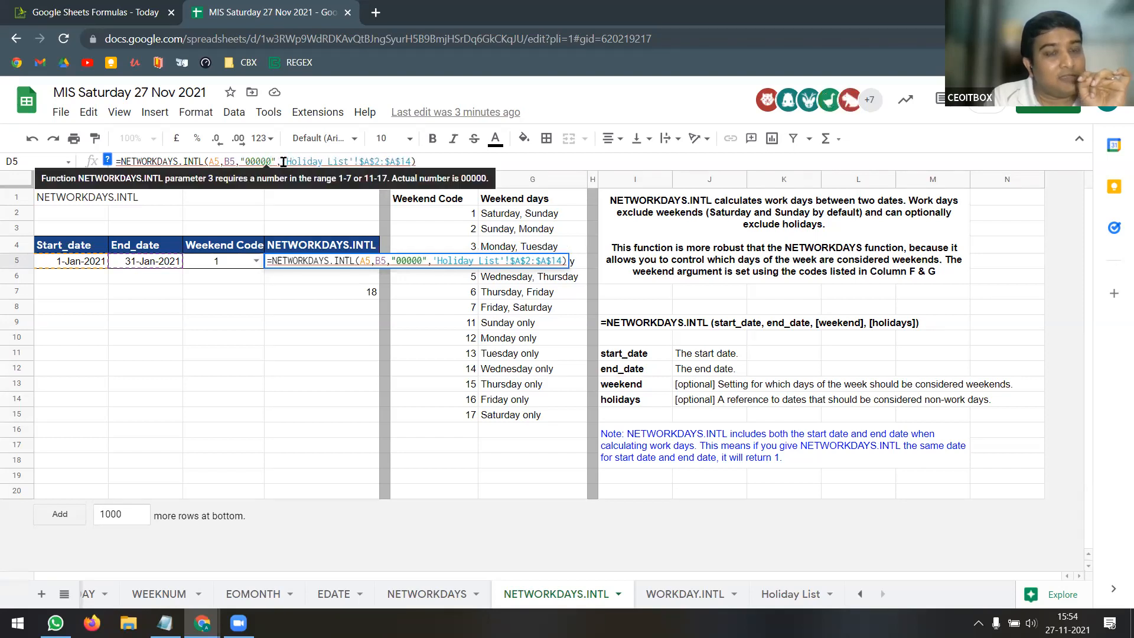
{"action": "type", "text": "1"}
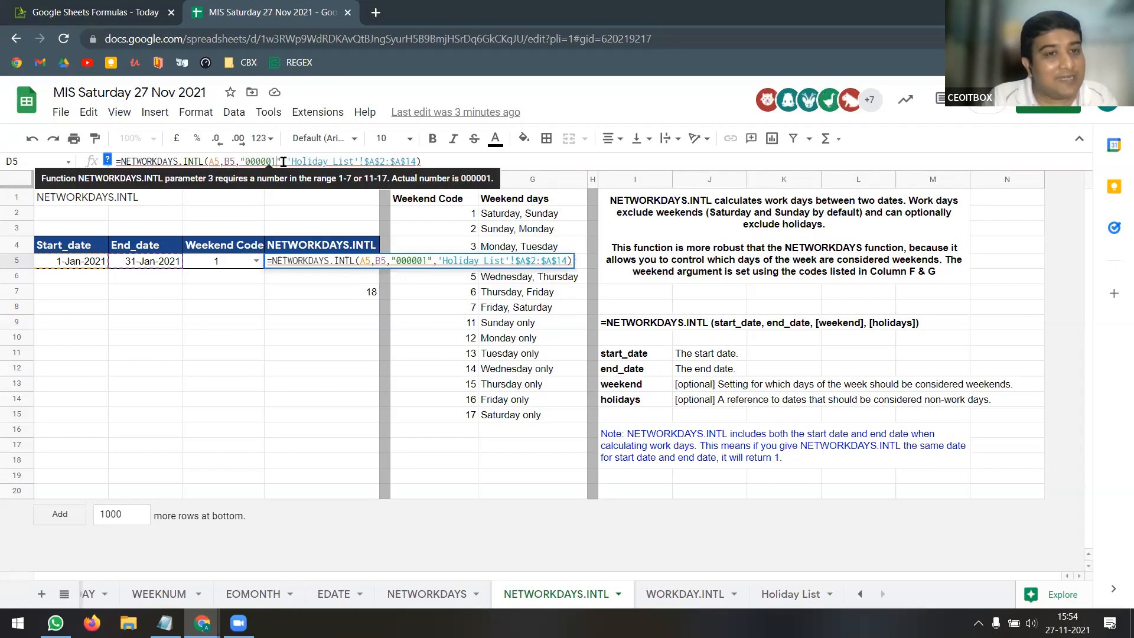
{"action": "type", "text": "1"}
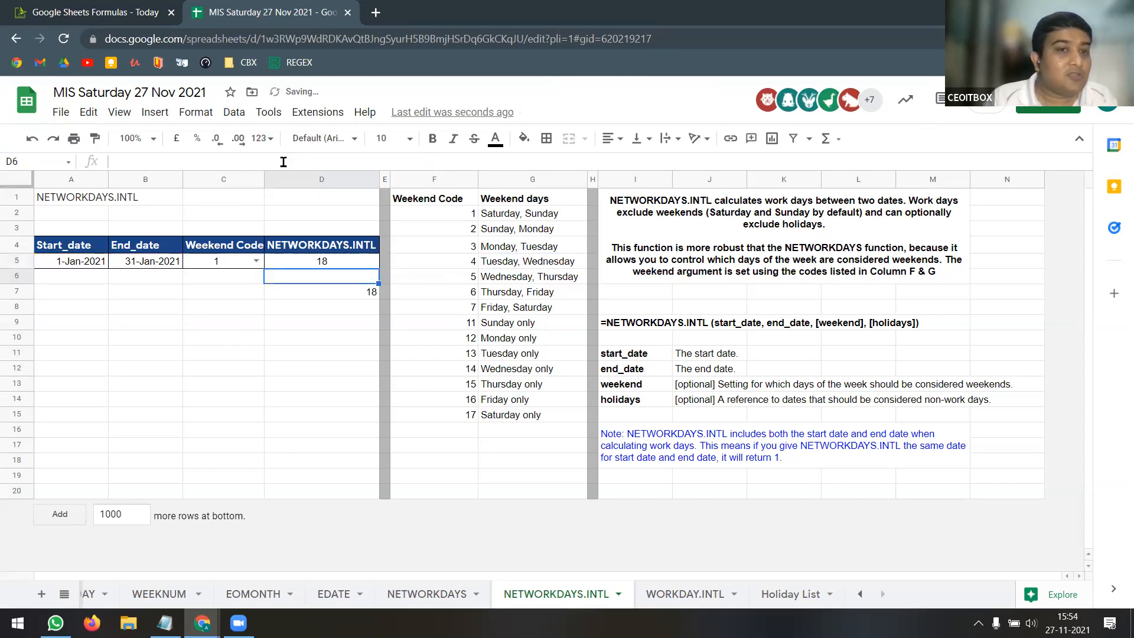
{"action": "left_click", "coordinate": [332, 263]}
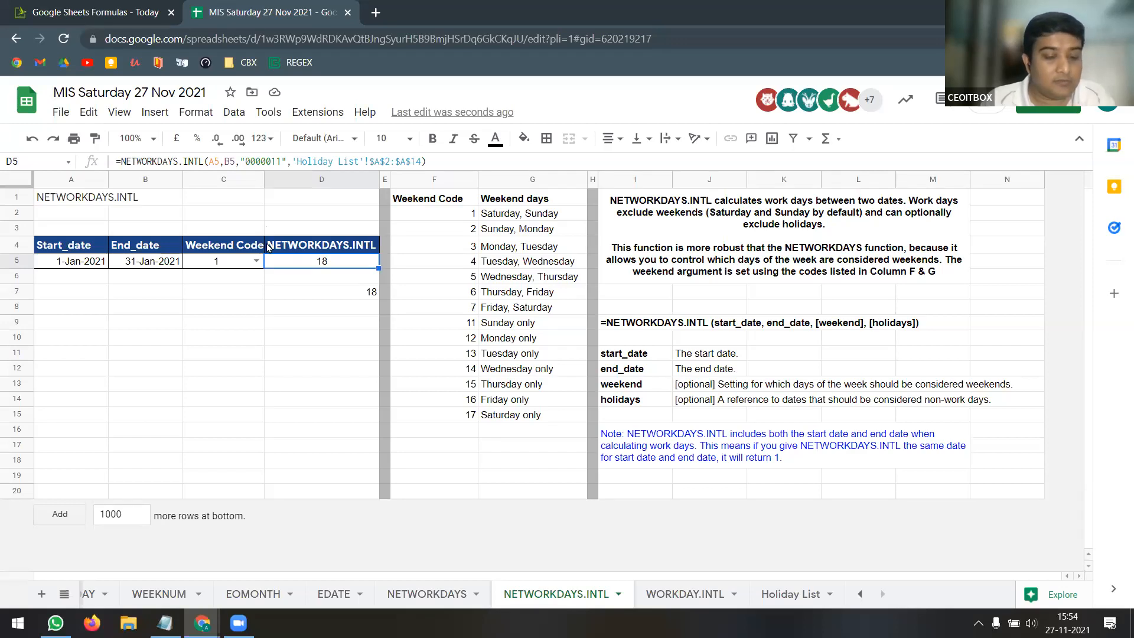
Fill the dates, weekend code and formula from A5:D5 down into row 6
{"action": "left_click_drag", "start_coordinate": [87, 266], "coordinate": [311, 282]}
{"action": "key", "text": "ctrl+d"}
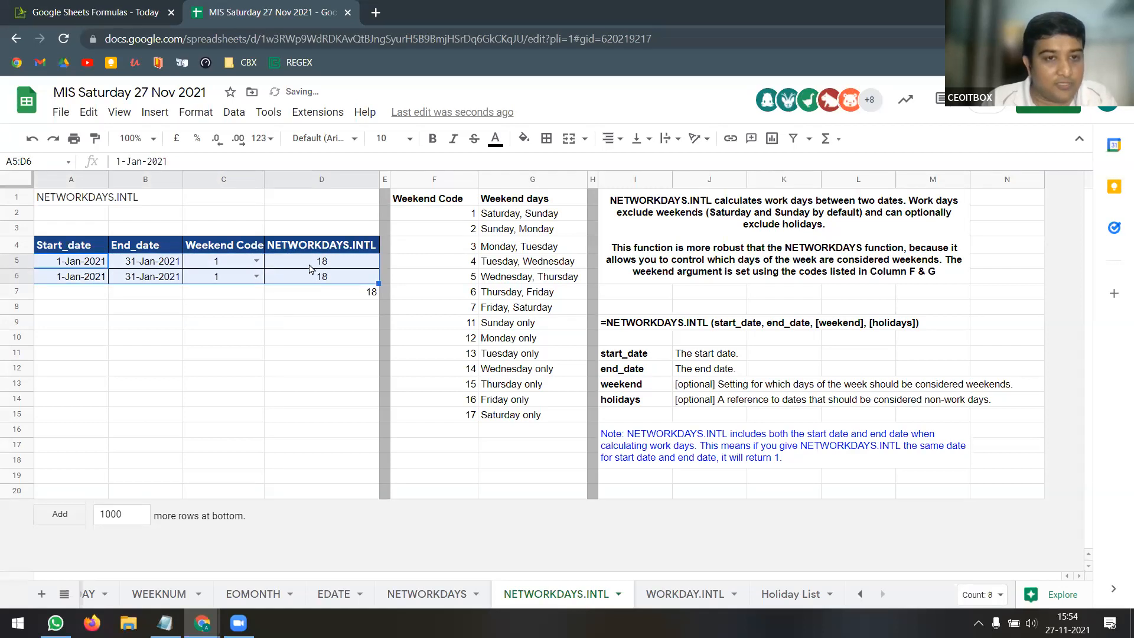
{"action": "left_click", "coordinate": [310, 266]}
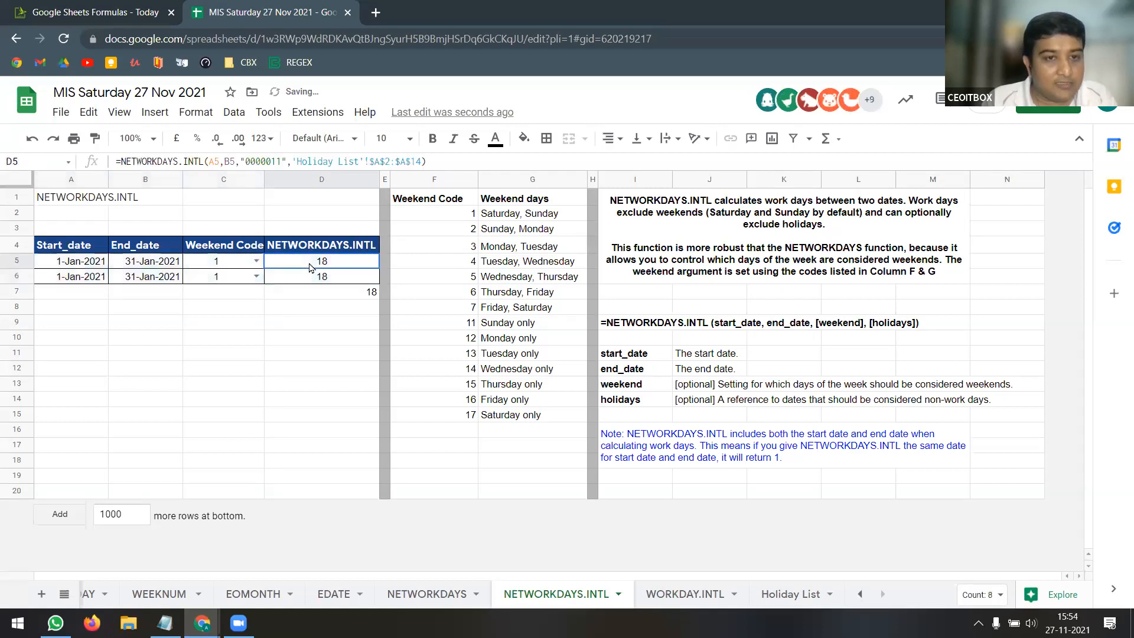
Clear the weekend code in C6 and remove its dropdown by filling the cell from the blank C7
{"action": "left_click", "coordinate": [226, 281]}
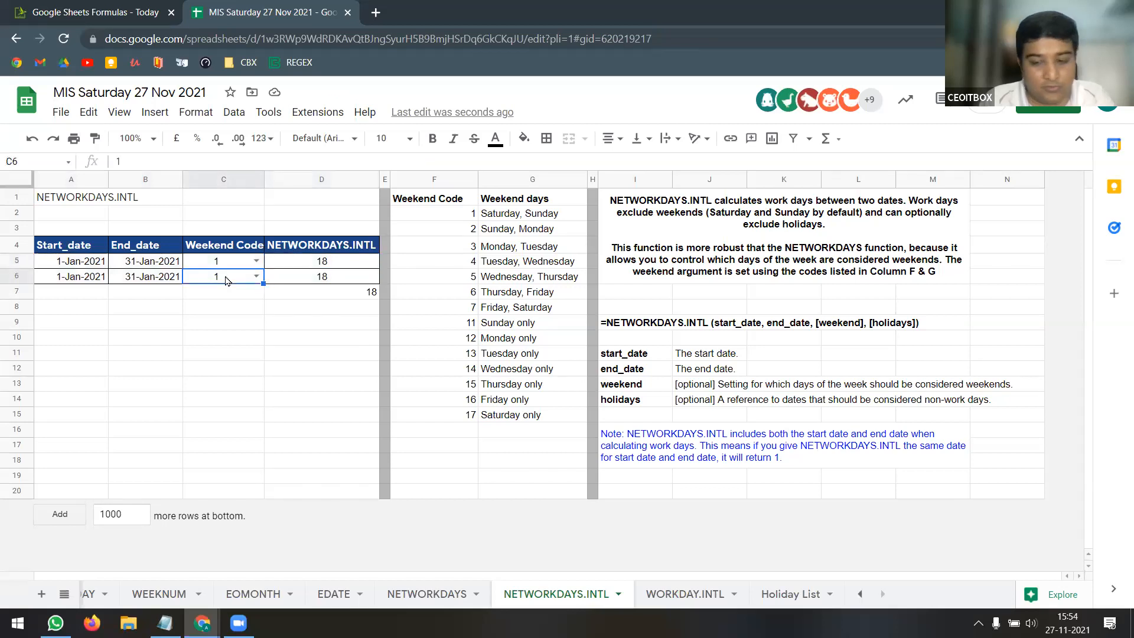
{"action": "key", "text": "Delete"}
{"action": "left_click", "coordinate": [258, 299]}
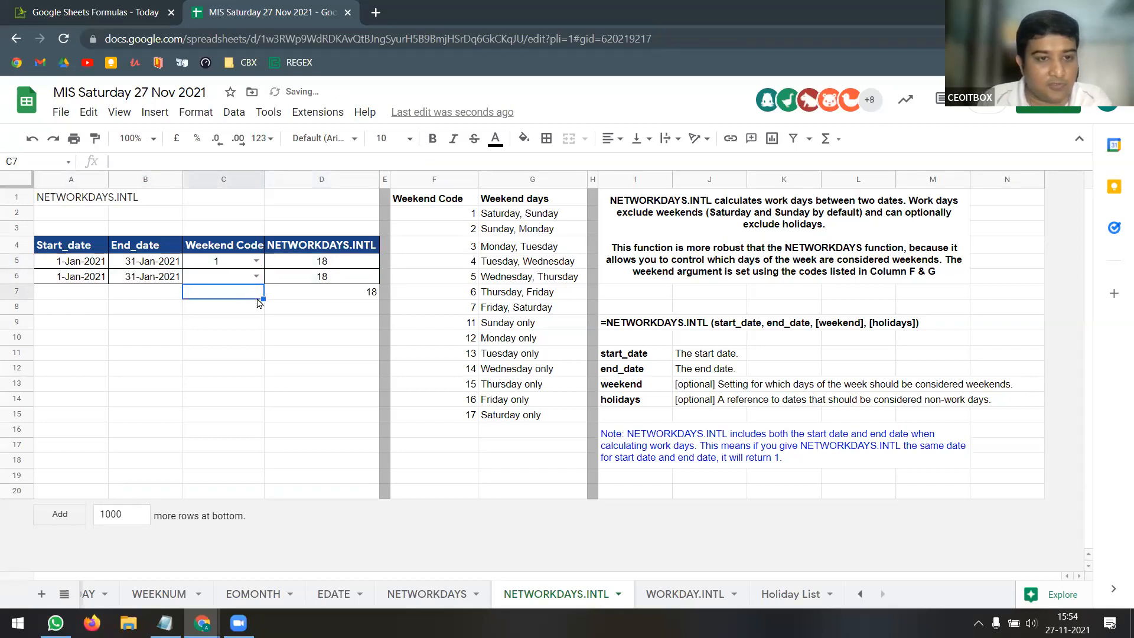
{"action": "left_click_drag", "start_coordinate": [263, 298], "coordinate": [260, 280]}
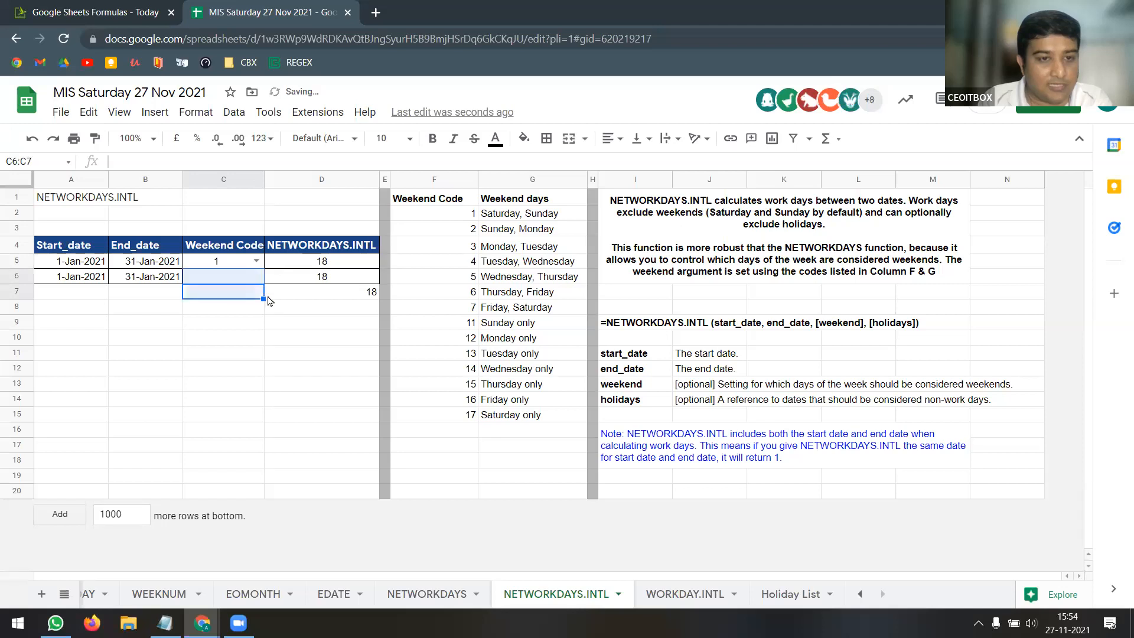
{"action": "left_click", "coordinate": [312, 281]}
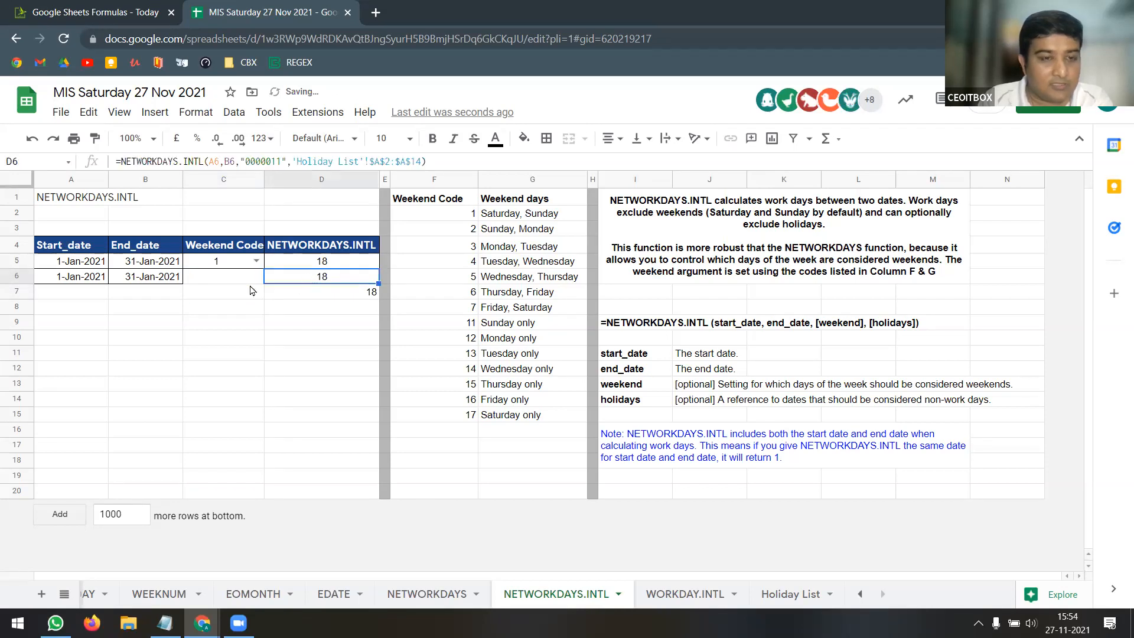
{"action": "key", "text": "Left"}
{"action": "left_click", "coordinate": [298, 282]}
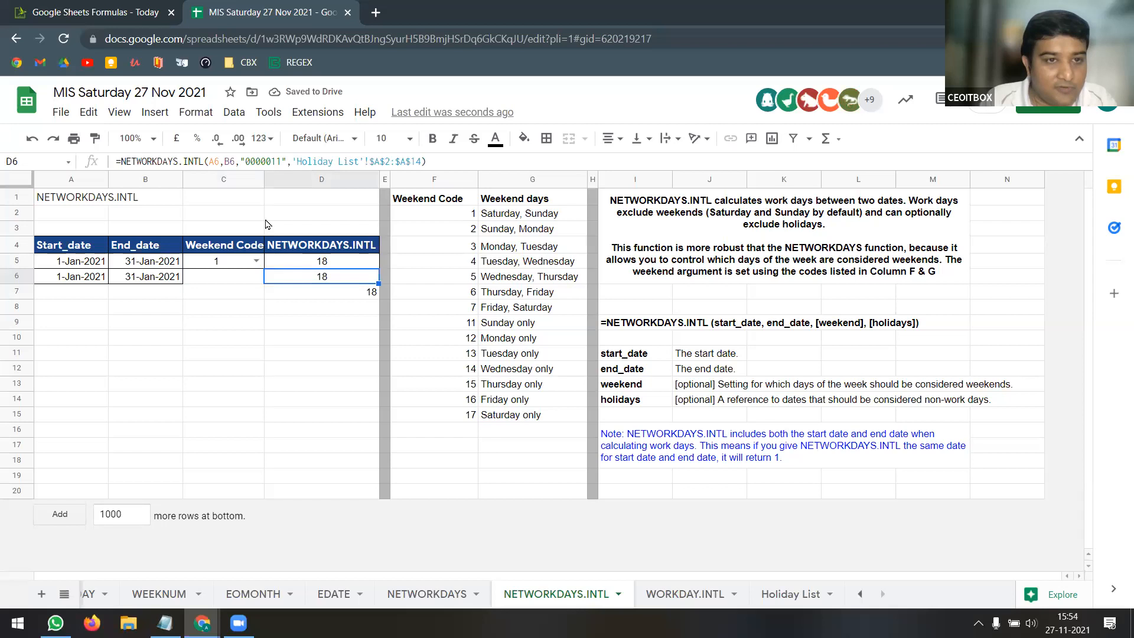
{"action": "left_click_drag", "start_coordinate": [241, 161], "coordinate": [287, 160]}
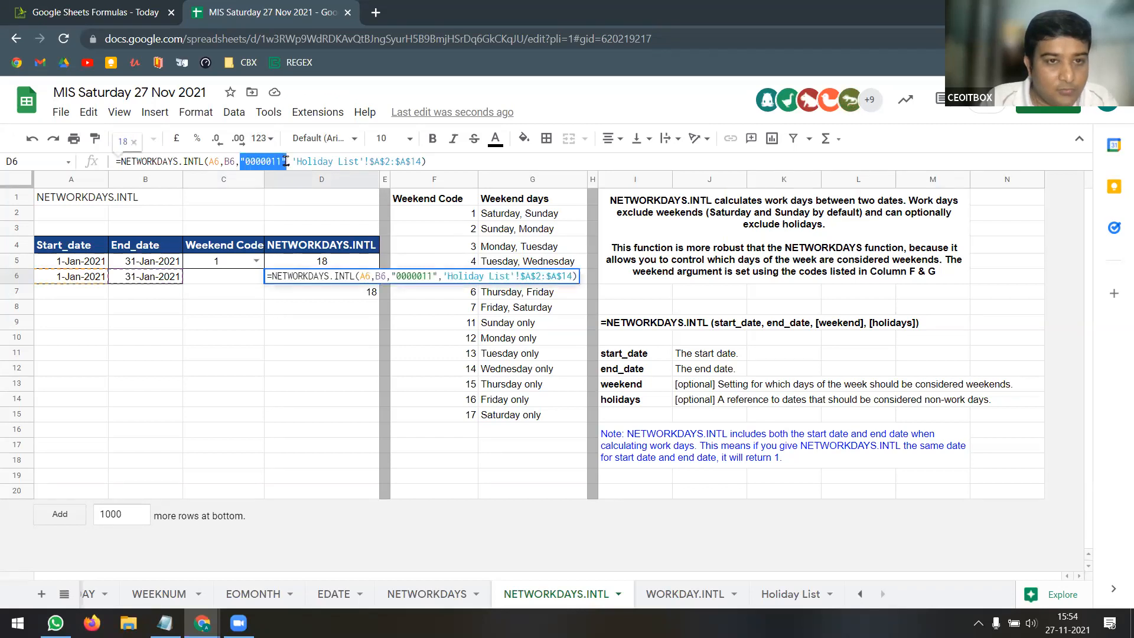
{"action": "left_click", "coordinate": [241, 279]}
{"action": "key", "text": "Escape"}
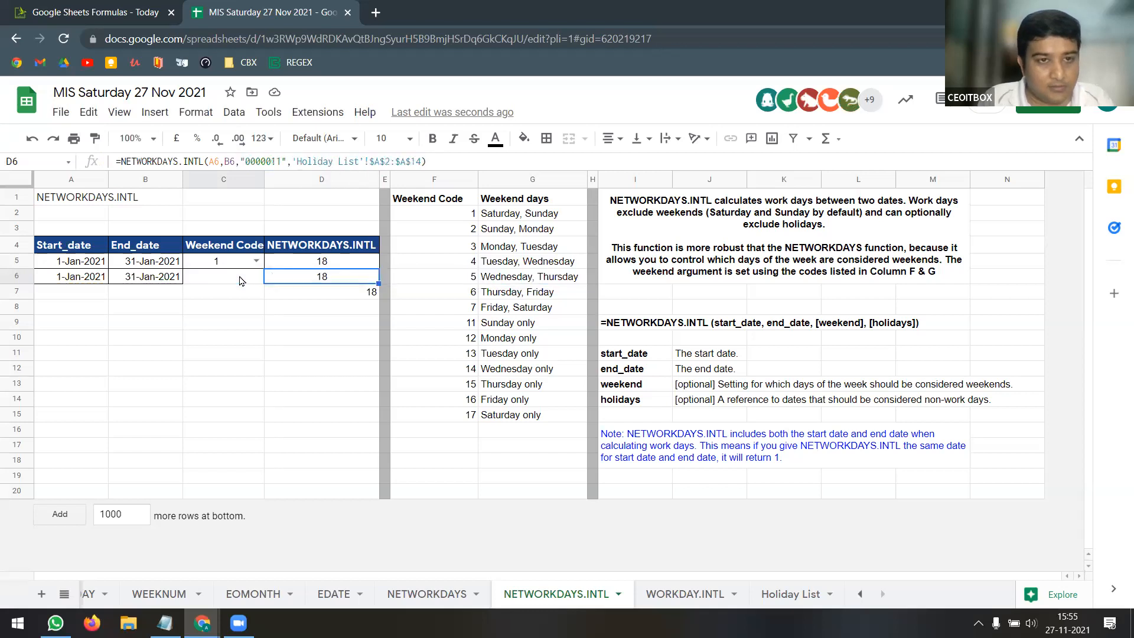
Copy the weekend string "0000011" with its quotation marks from the D6 formula into C6
{"action": "left_click_drag", "start_coordinate": [288, 160], "coordinate": [240, 163]}
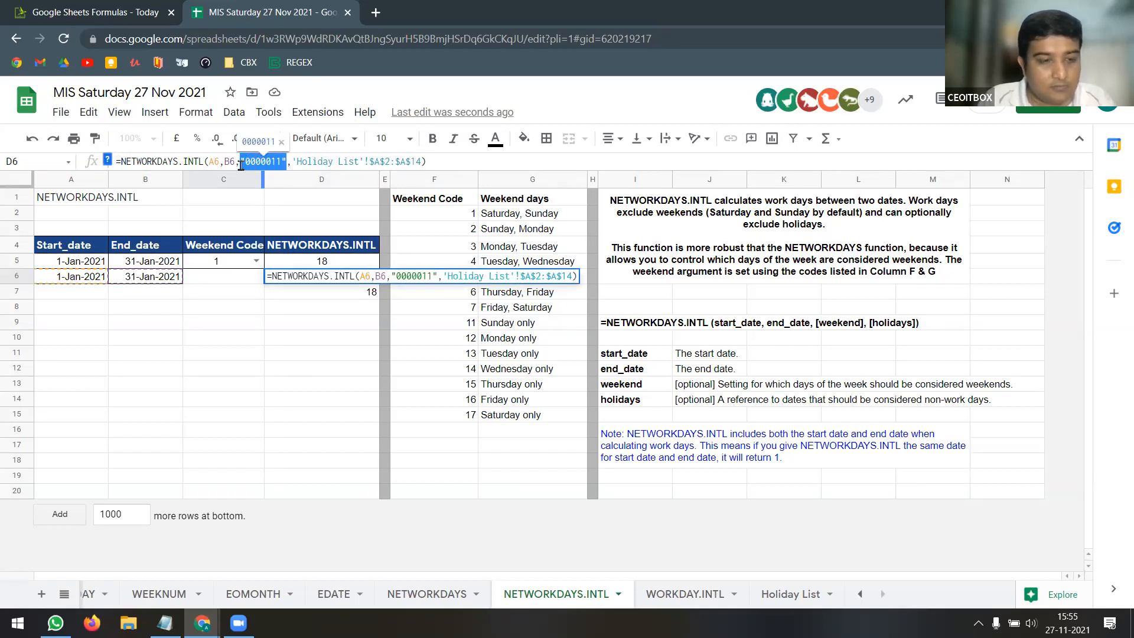
{"action": "key", "text": "ctrl+c"}
{"action": "key", "text": "Escape"}
{"action": "double_click", "coordinate": [243, 276]}
{"action": "key", "text": "ctrl+v"}
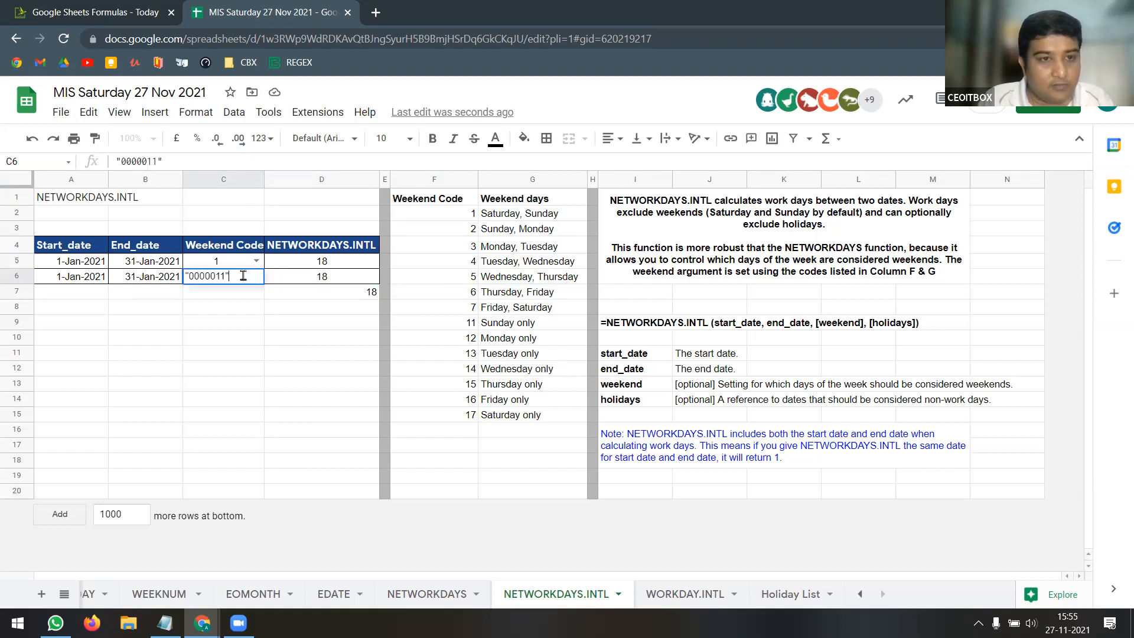
{"action": "key", "text": "Return"}
Choose weekend code 12 in C5 and replace the string in the D5 formula with a reference to C5
{"action": "left_click", "coordinate": [257, 261]}
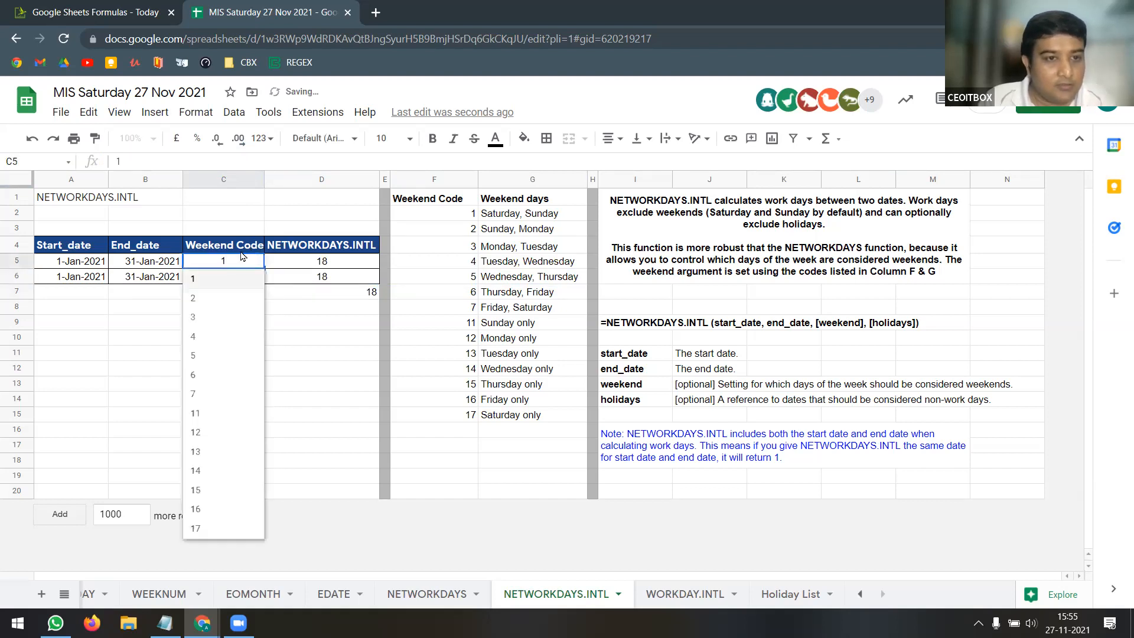
{"action": "left_click", "coordinate": [213, 436]}
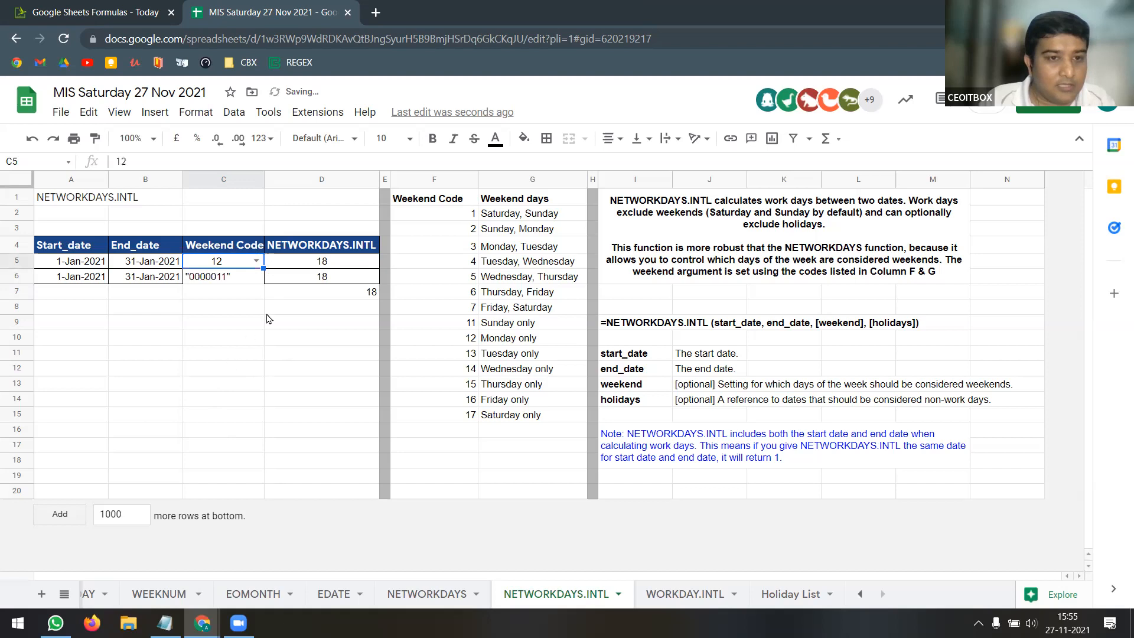
{"action": "left_click", "coordinate": [329, 263]}
{"action": "left_click_drag", "start_coordinate": [287, 161], "coordinate": [243, 162]}
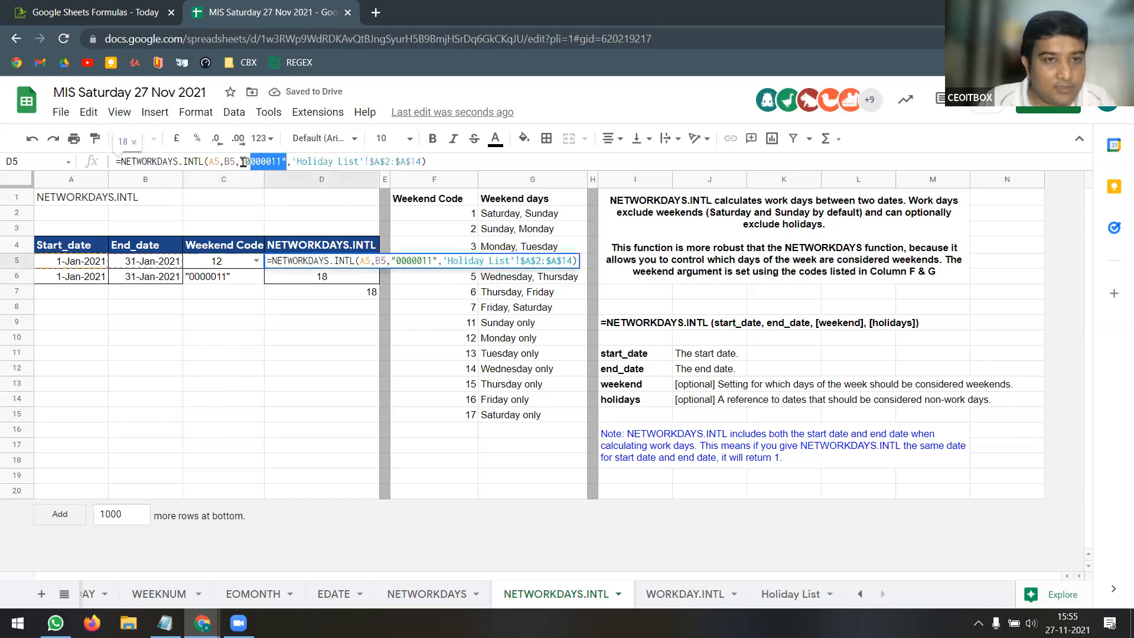
{"action": "key", "text": "BackSpace"}
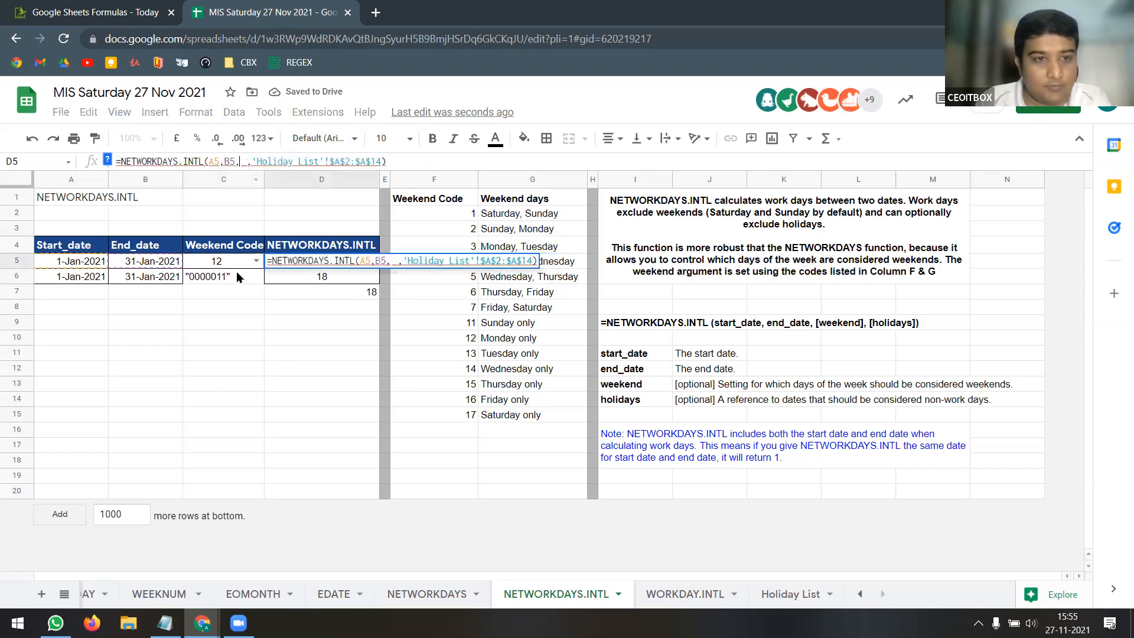
{"action": "left_click", "coordinate": [238, 264]}
{"action": "key", "text": "Return"}
Set the weekend code in C5 to 17
{"action": "left_click", "coordinate": [242, 267]}
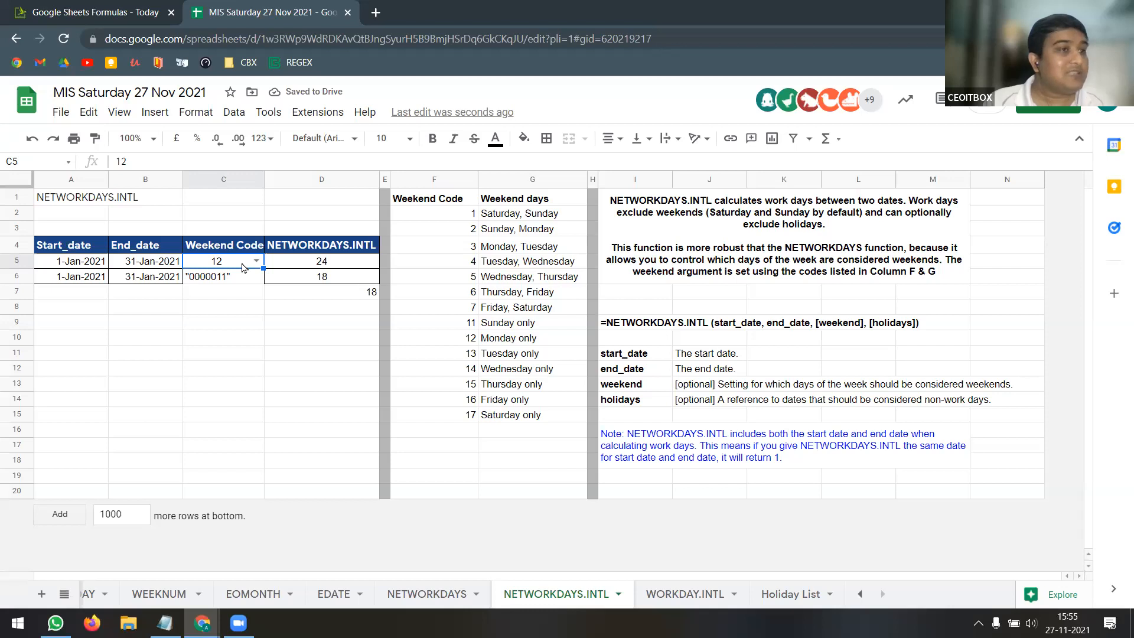
{"action": "left_click", "coordinate": [256, 261]}
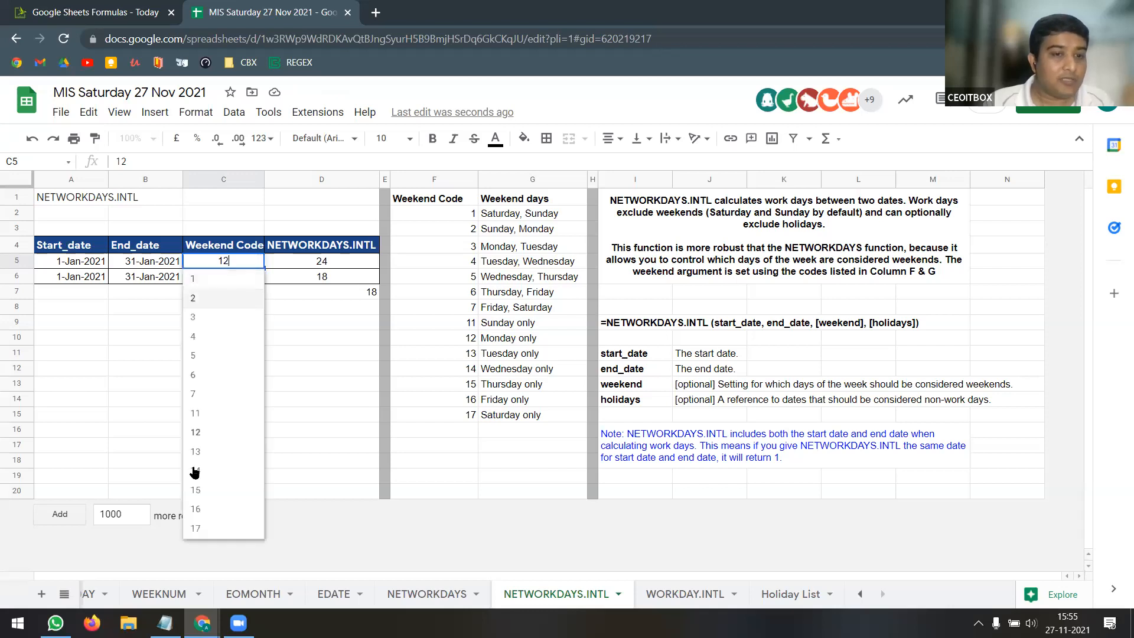
{"action": "left_click", "coordinate": [197, 529]}
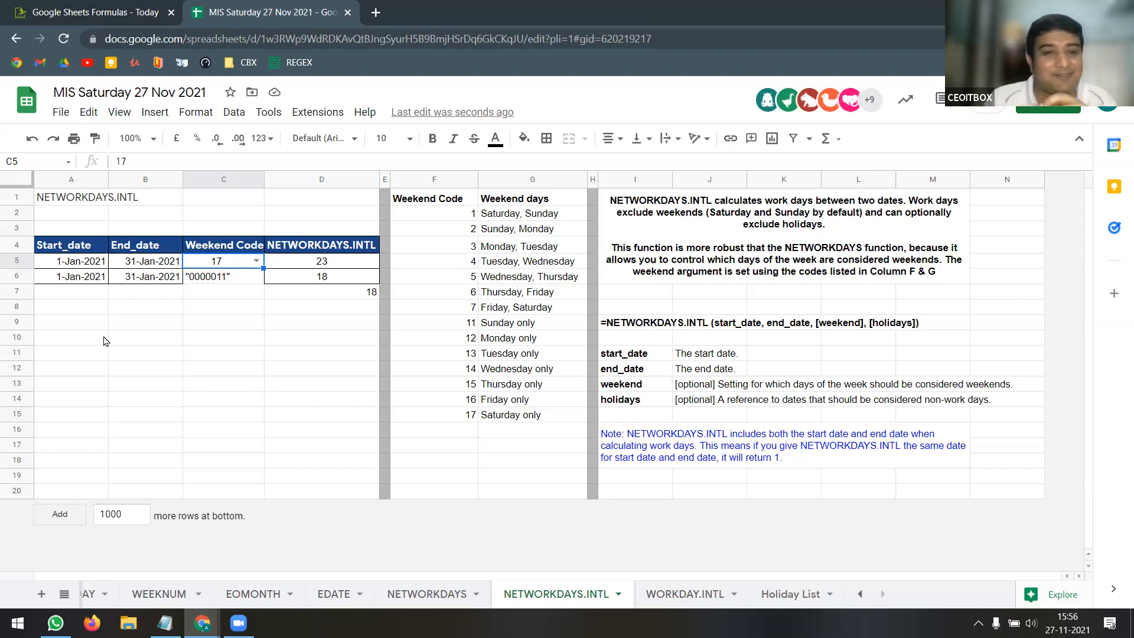
Apply an outer border to the weekend string cell C6
{"action": "left_click", "coordinate": [232, 282]}
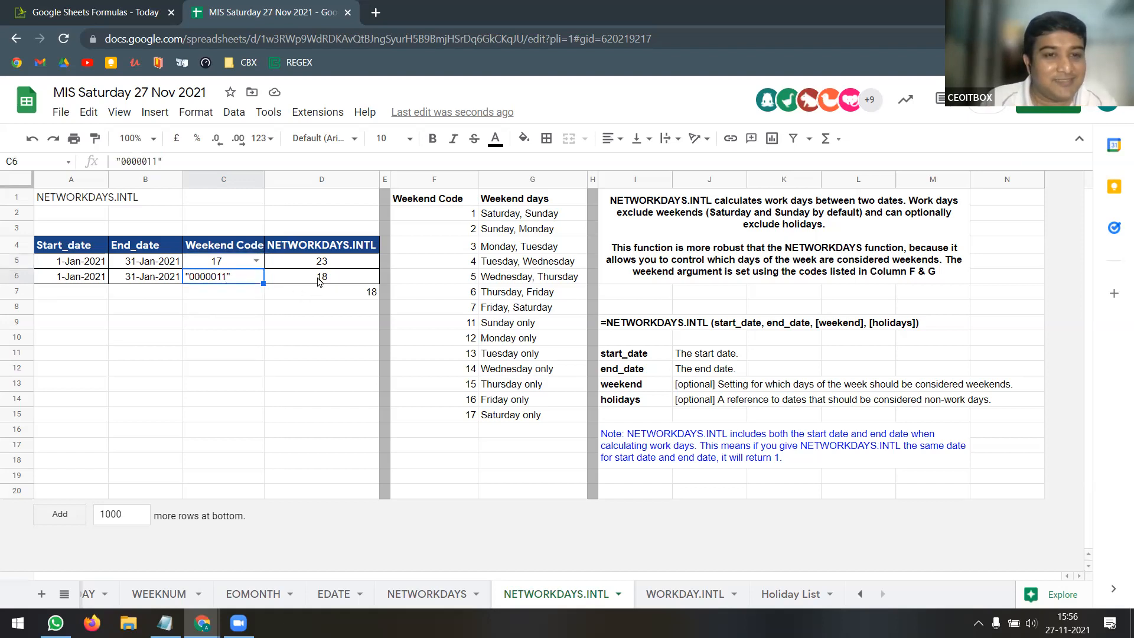
{"action": "left_click", "coordinate": [546, 138]}
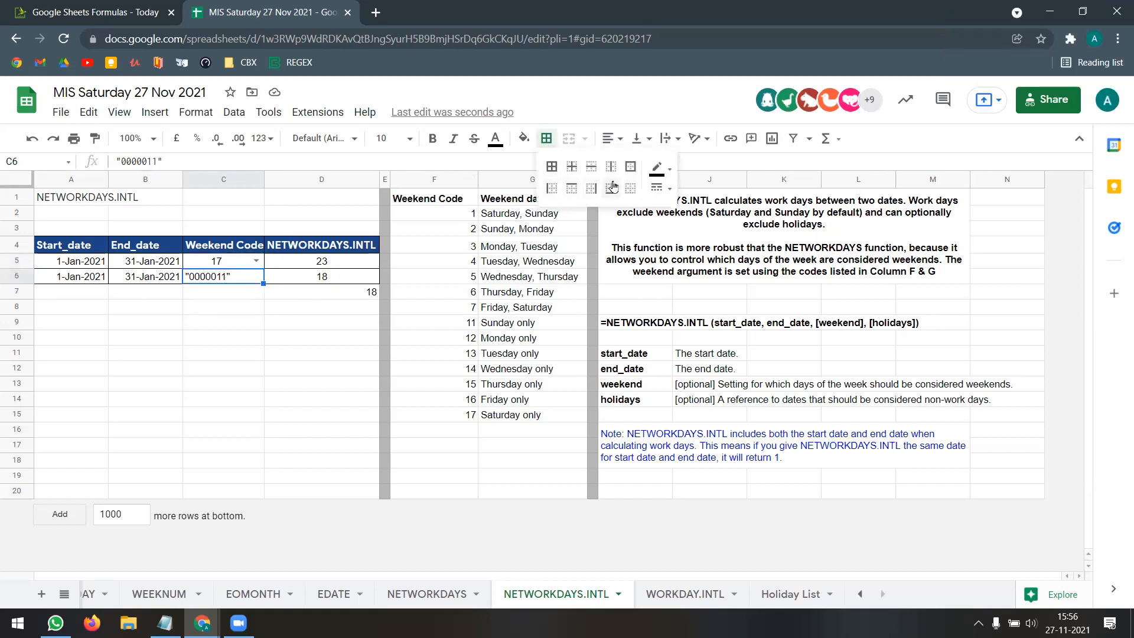
{"action": "left_click", "coordinate": [631, 167]}
{"action": "left_click", "coordinate": [290, 308]}
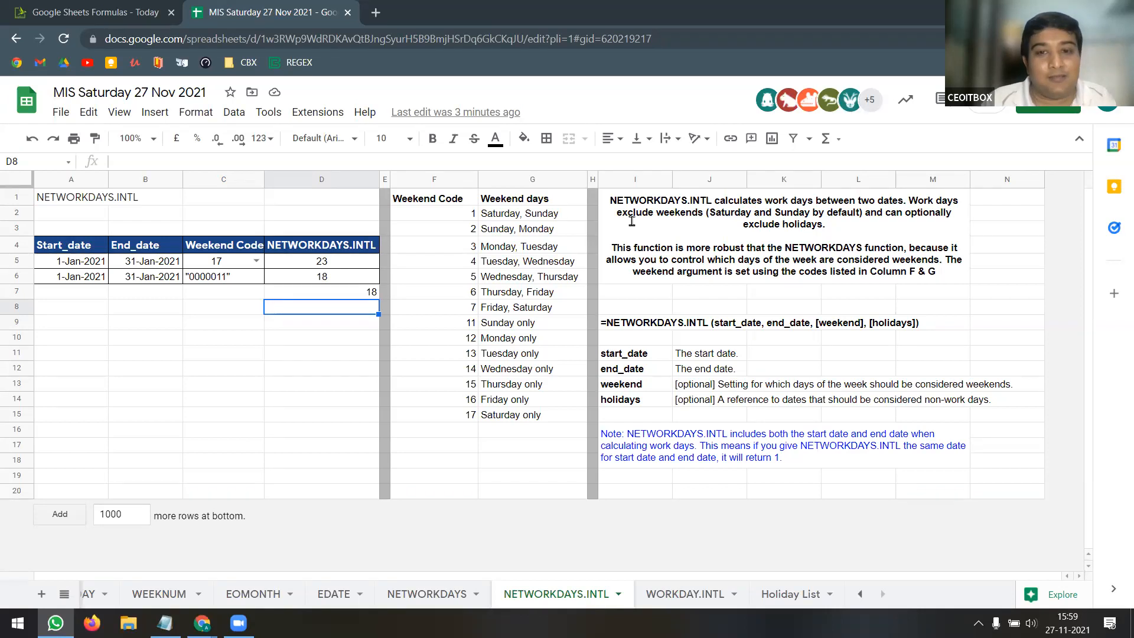
Switch to WhatsApp and look through the DSR messages for 27-Nov-2021 in the CBX MIS group chat
{"action": "key", "text": "alt+Tab"}
{"action": "scroll", "coordinate": [741, 302], "scroll_direction": "up", "scroll_amount": 10}
{"action": "scroll", "coordinate": [741, 302], "scroll_direction": "up", "scroll_amount": 15}
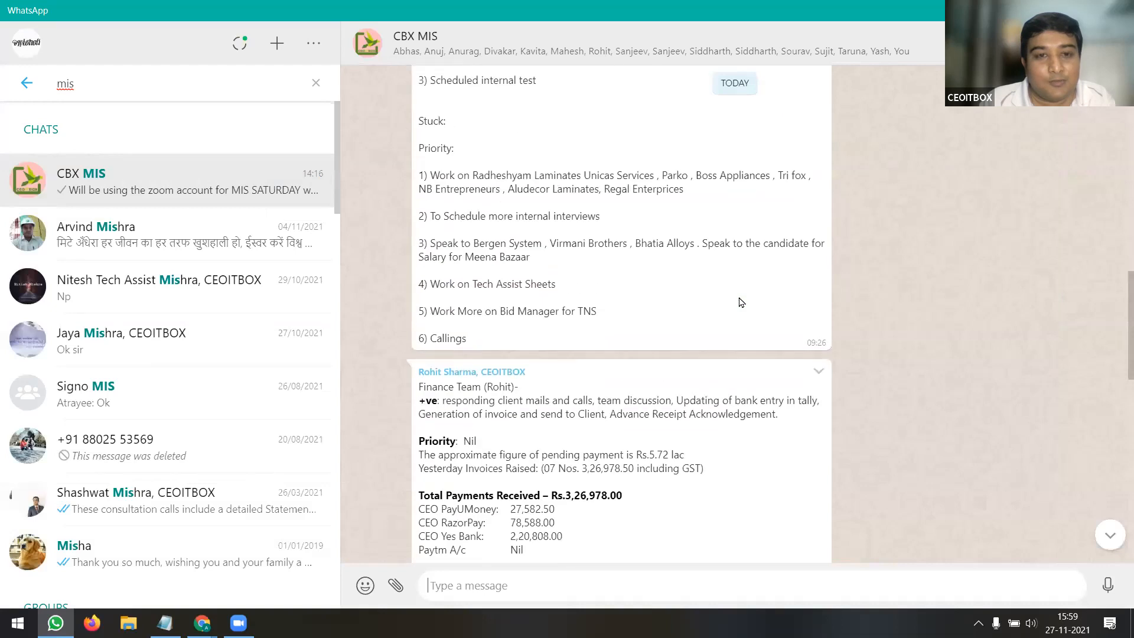
{"action": "scroll", "coordinate": [741, 302], "scroll_direction": "up", "scroll_amount": 15}
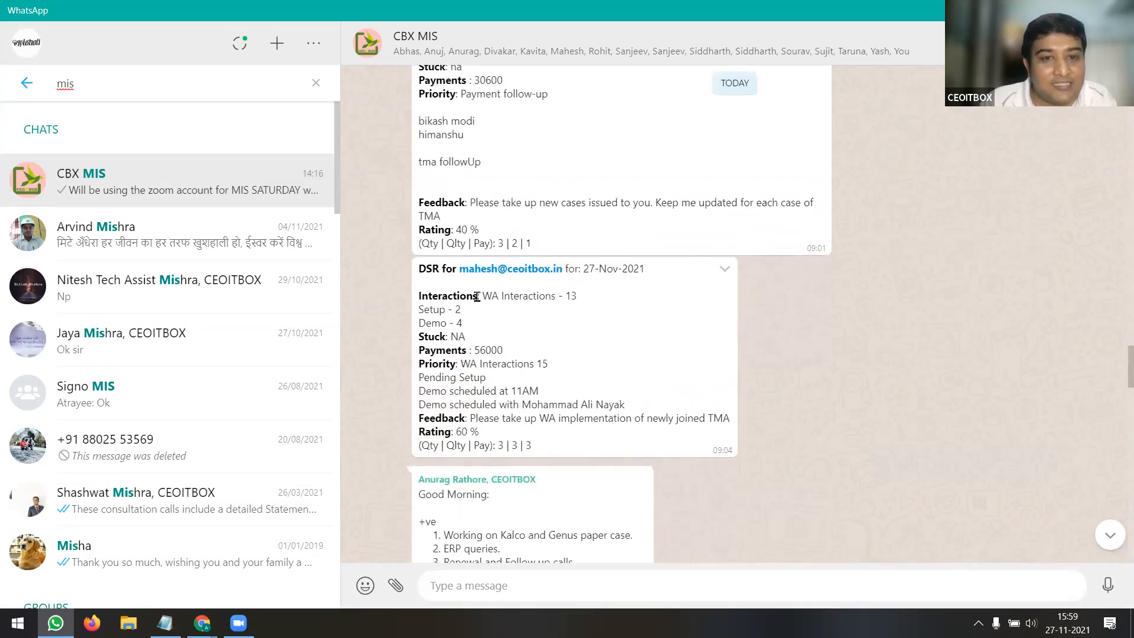
{"action": "scroll", "coordinate": [536, 290], "scroll_direction": "up", "scroll_amount": 5}
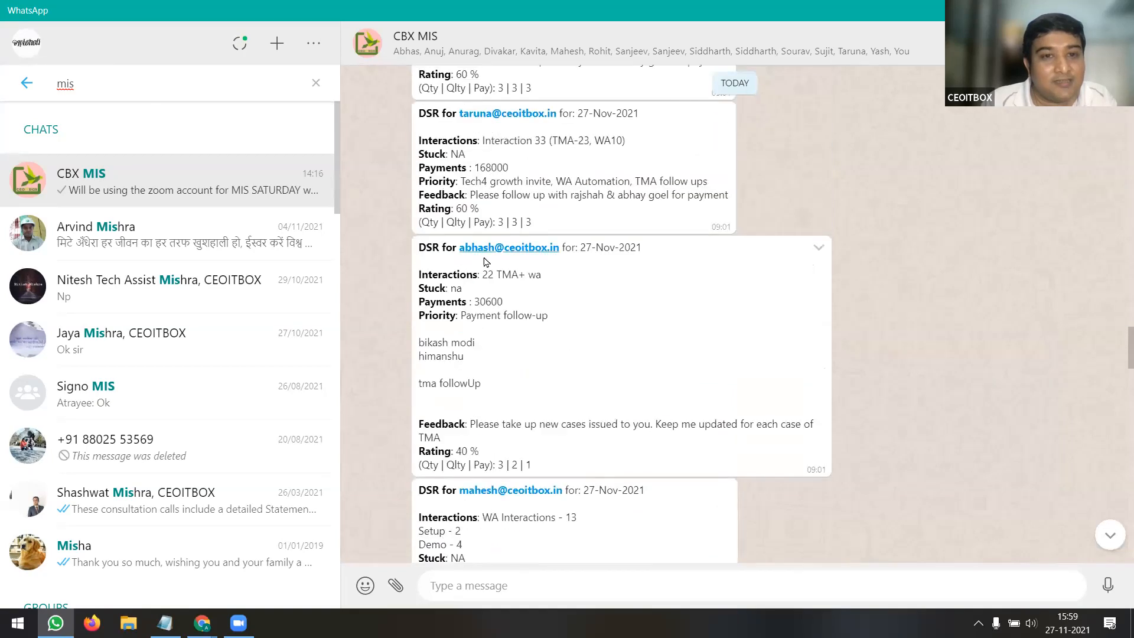
{"action": "scroll", "coordinate": [690, 295], "scroll_direction": "up", "scroll_amount": 2}
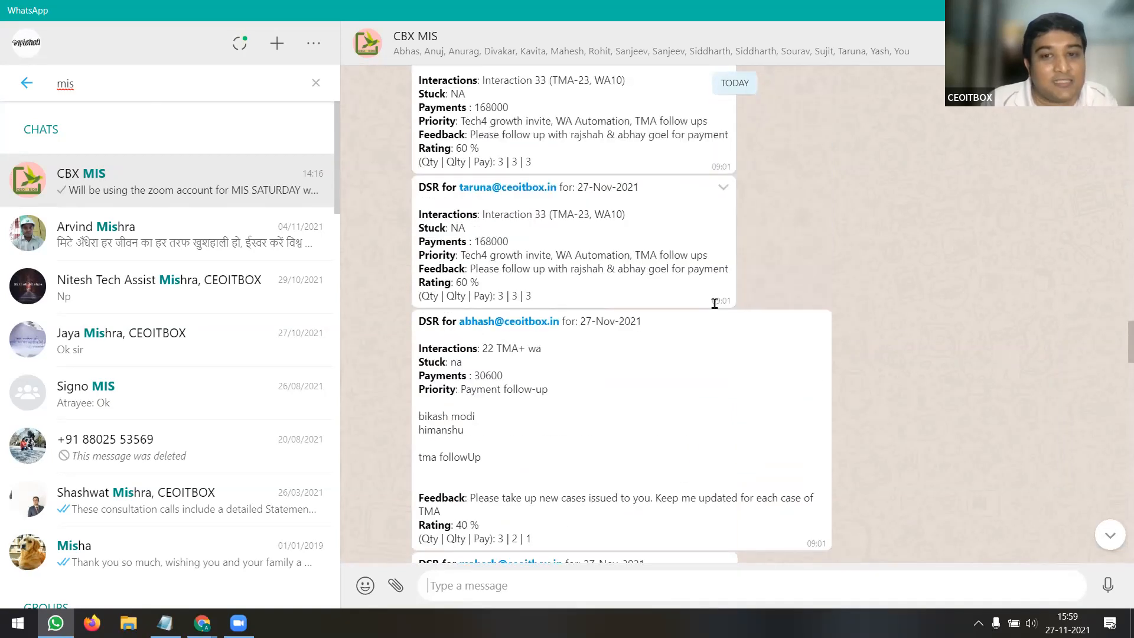
{"action": "scroll", "coordinate": [718, 183], "scroll_direction": "up", "scroll_amount": 3}
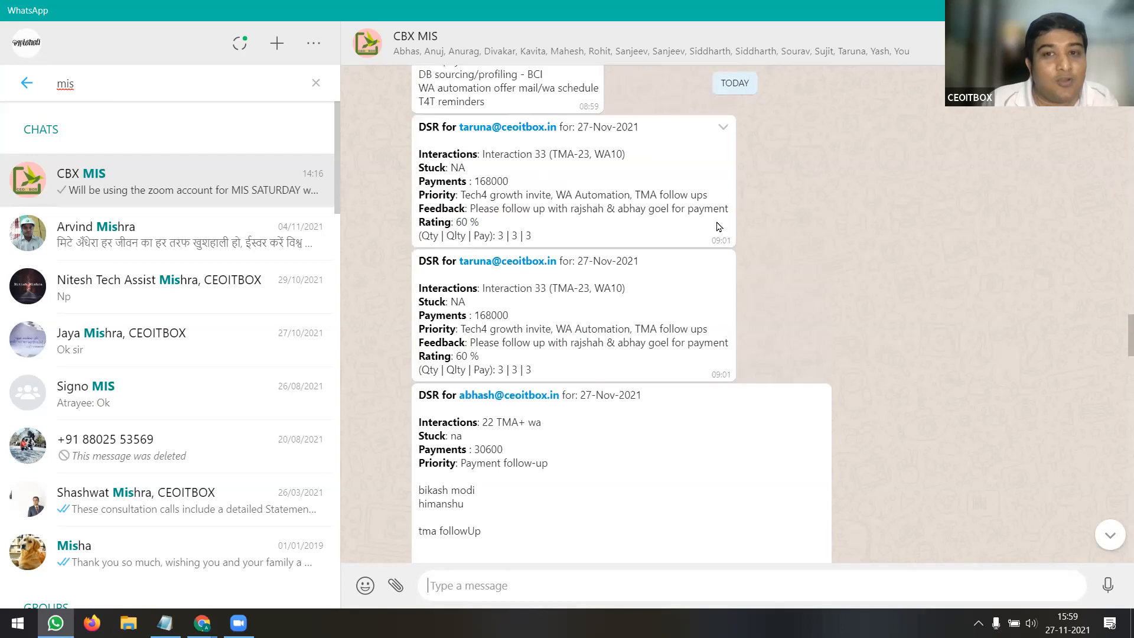
{"action": "scroll", "coordinate": [727, 388], "scroll_direction": "down", "scroll_amount": 8}
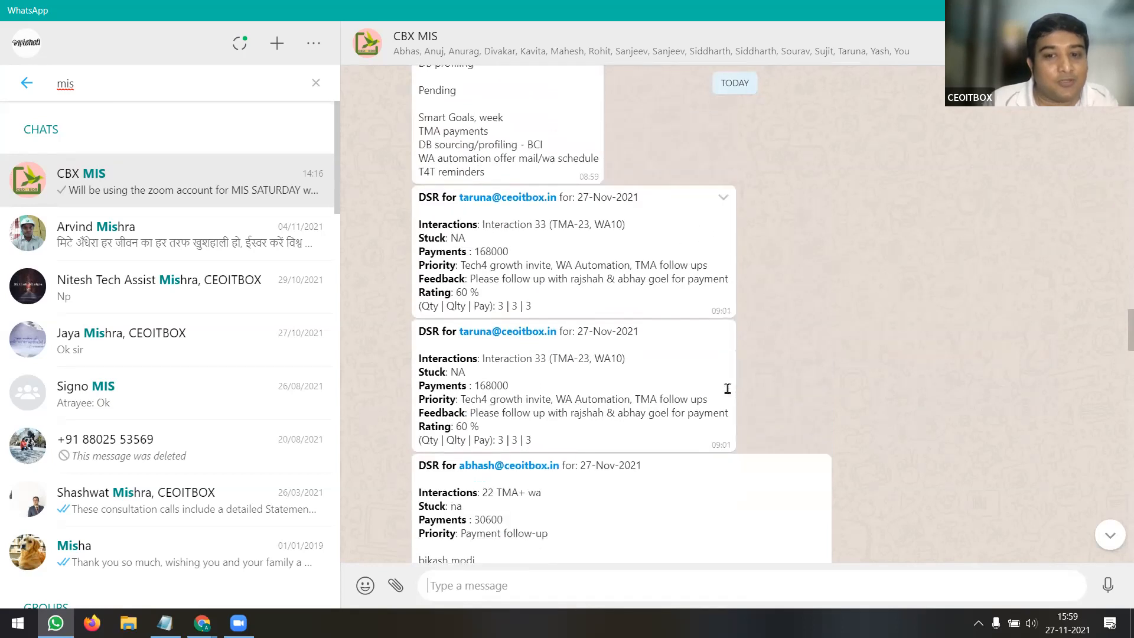
{"action": "scroll", "coordinate": [726, 392], "scroll_direction": "up", "scroll_amount": 1}
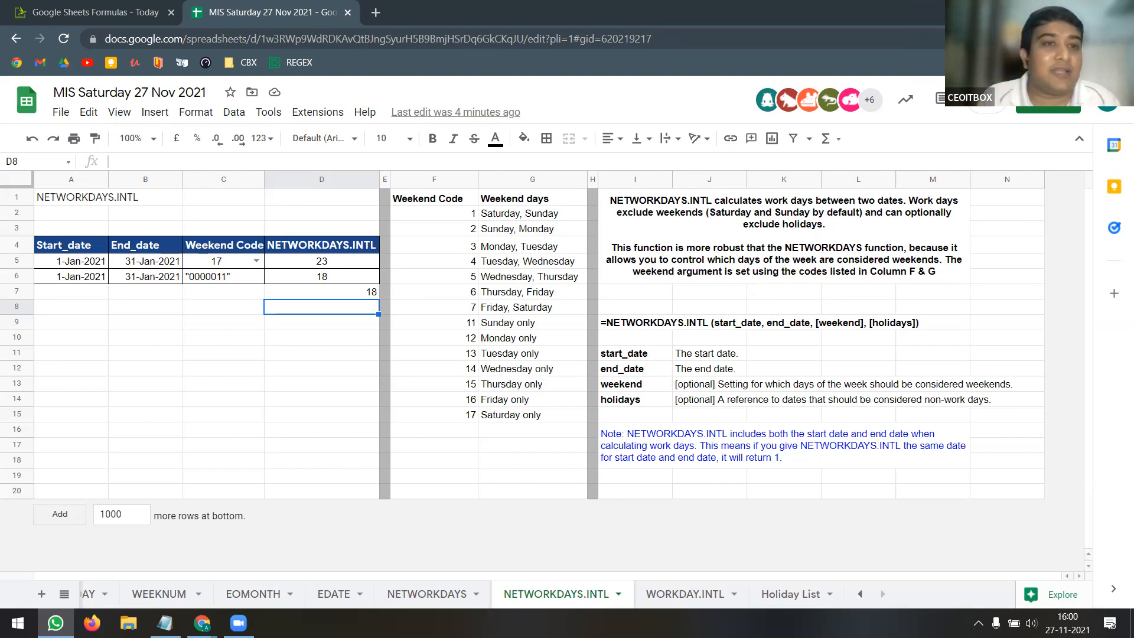
View the Whatsapp Automation website from the WA bookmark in a new tab, and close it
{"action": "left_click", "coordinate": [244, 63]}
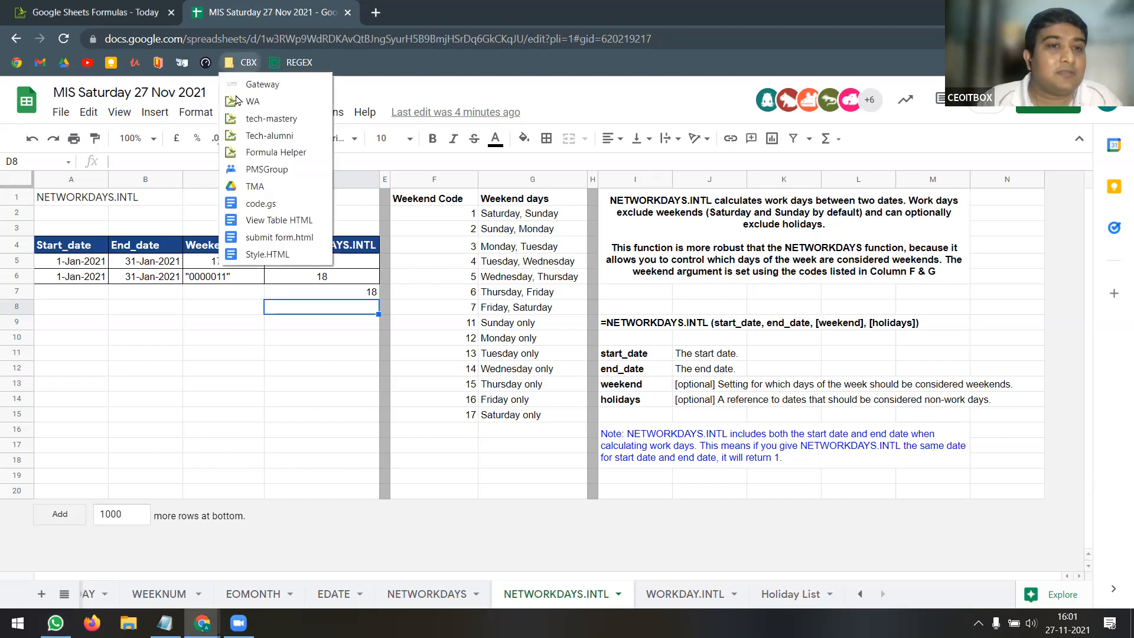
{"action": "middle_click", "coordinate": [286, 103]}
{"action": "left_click", "coordinate": [463, 22]}
{"action": "left_click", "coordinate": [462, 18]}
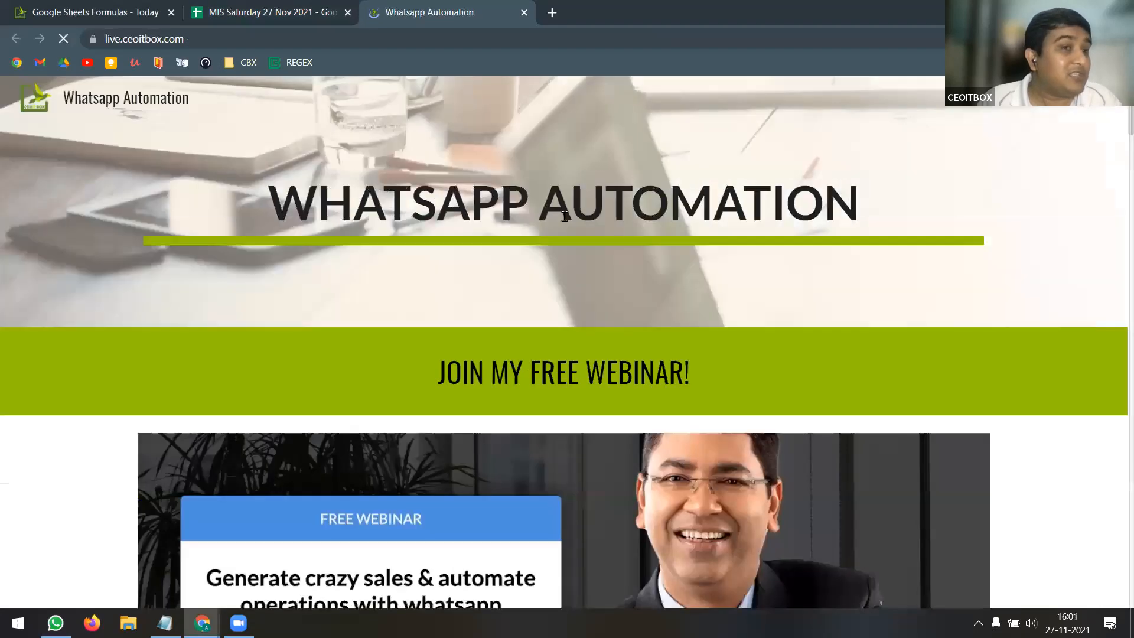
{"action": "left_click", "coordinate": [212, 44]}
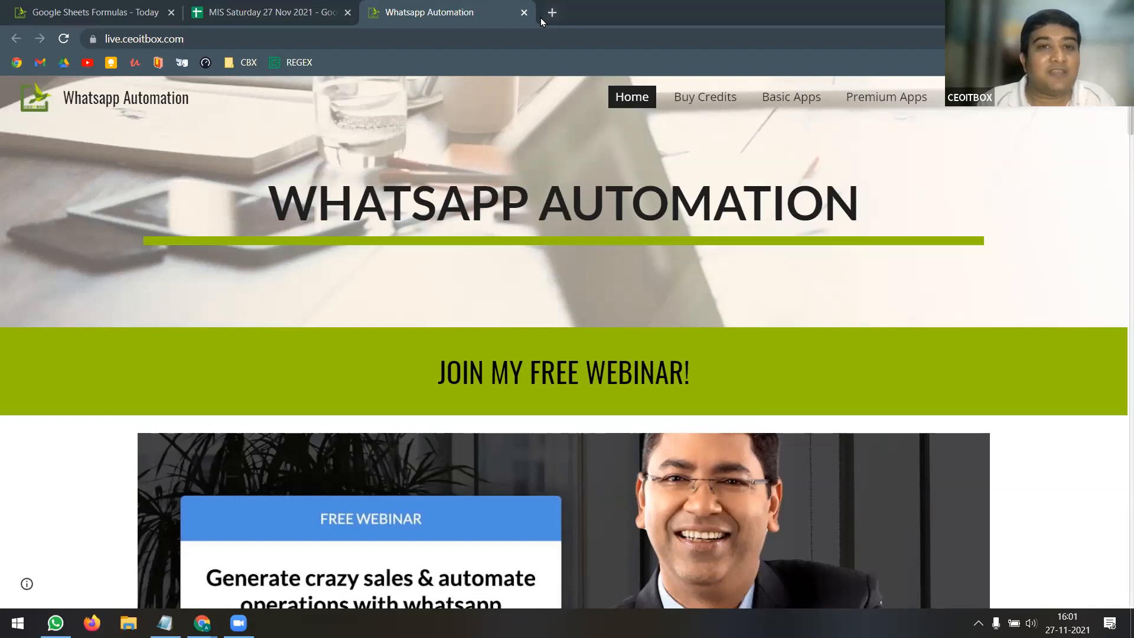
{"action": "left_click", "coordinate": [524, 13]}
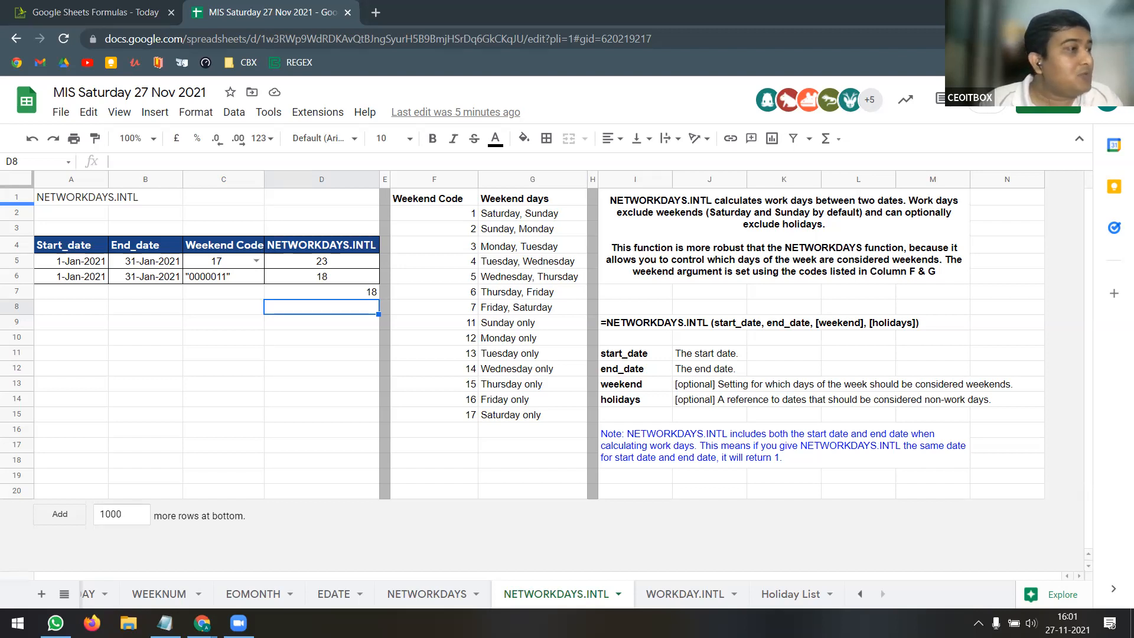
{"action": "left_click", "coordinate": [377, 13]}
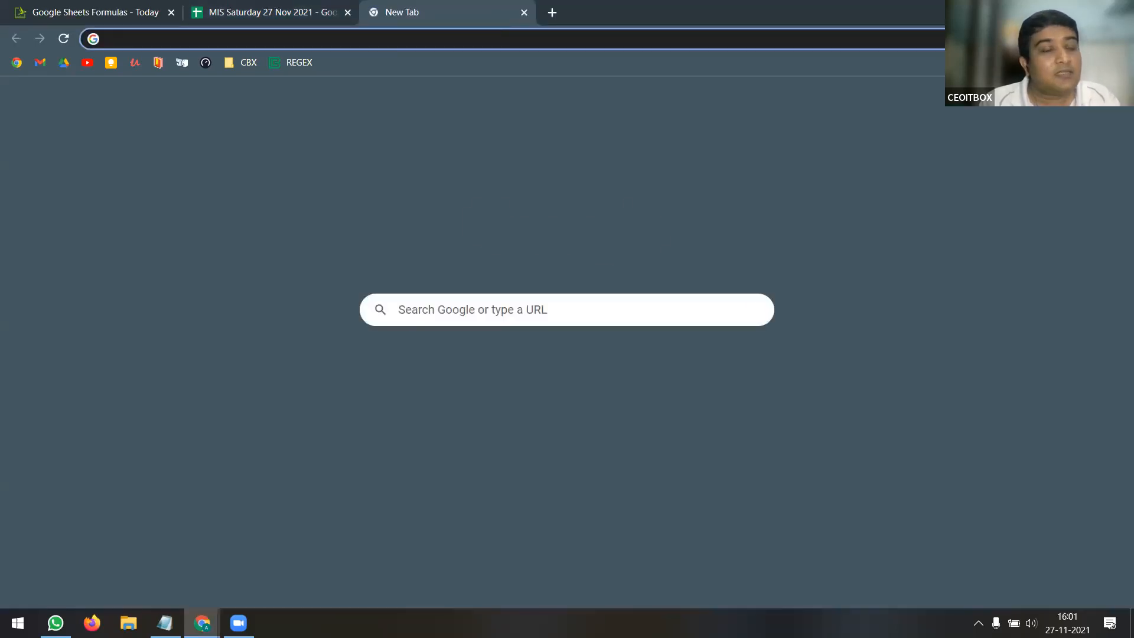
{"action": "key", "text": "alt+Tab"}
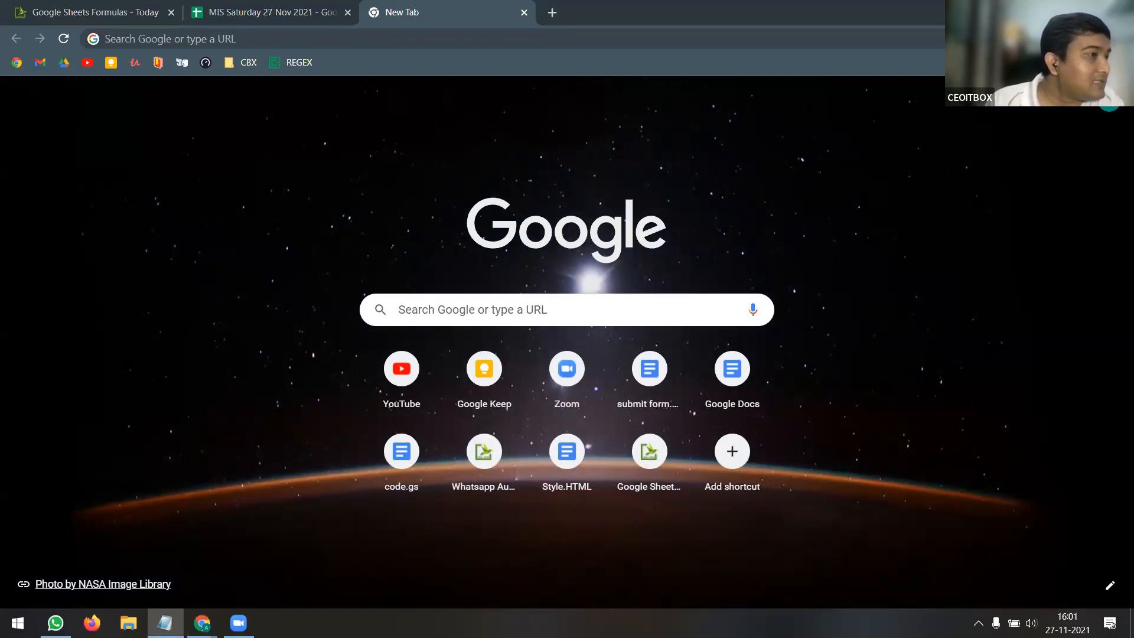
{"action": "left_click", "coordinate": [524, 13]}
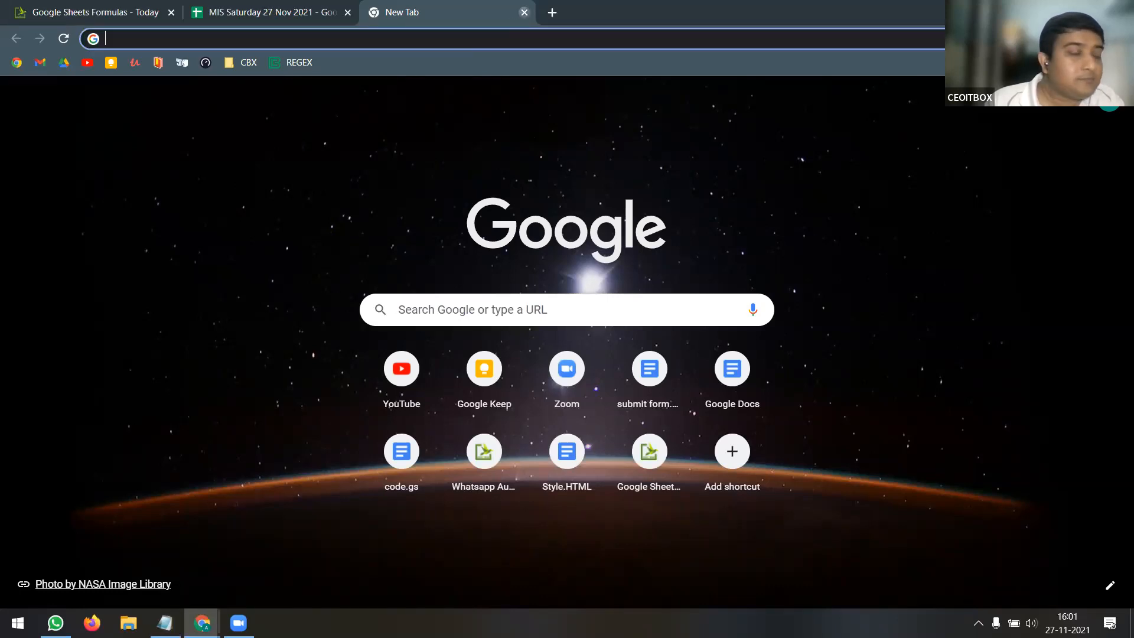
{"action": "key", "text": "alt+Tab"}
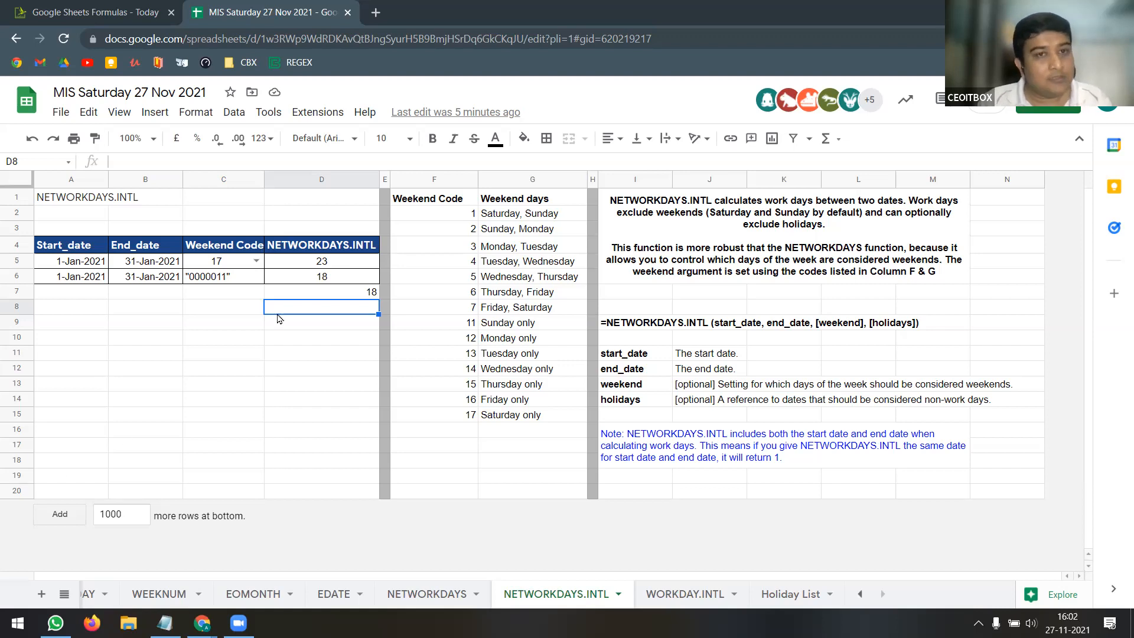
{"action": "left_click", "coordinate": [380, 18]}
{"action": "left_click", "coordinate": [387, 40]}
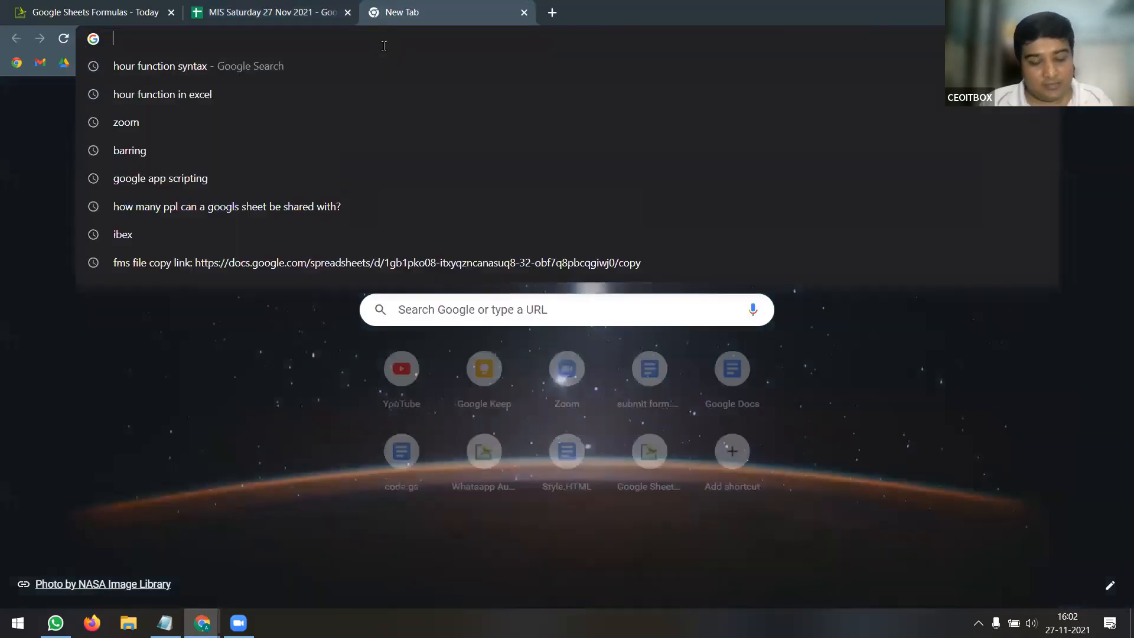
{"action": "type", "text": "https://itbx.in/yt"}
{"action": "key", "text": "Return"}
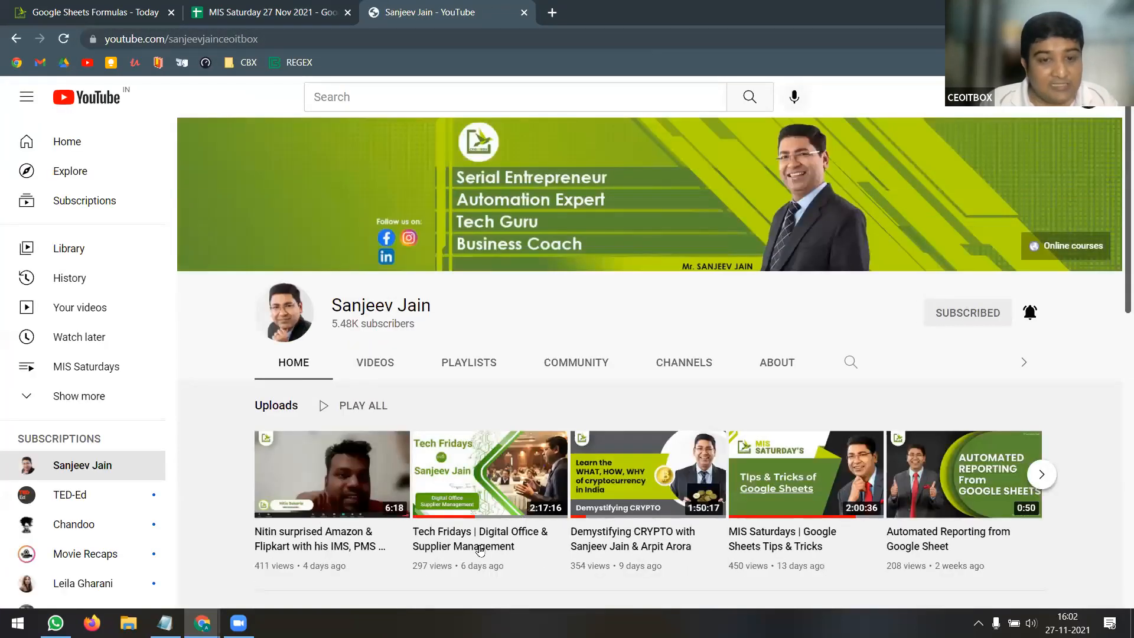
Open the channel's "MIS Saturdays | Google Sheets Tips & Tricks" video and pause playback
{"action": "scroll", "coordinate": [641, 325], "scroll_direction": "down", "scroll_amount": 3}
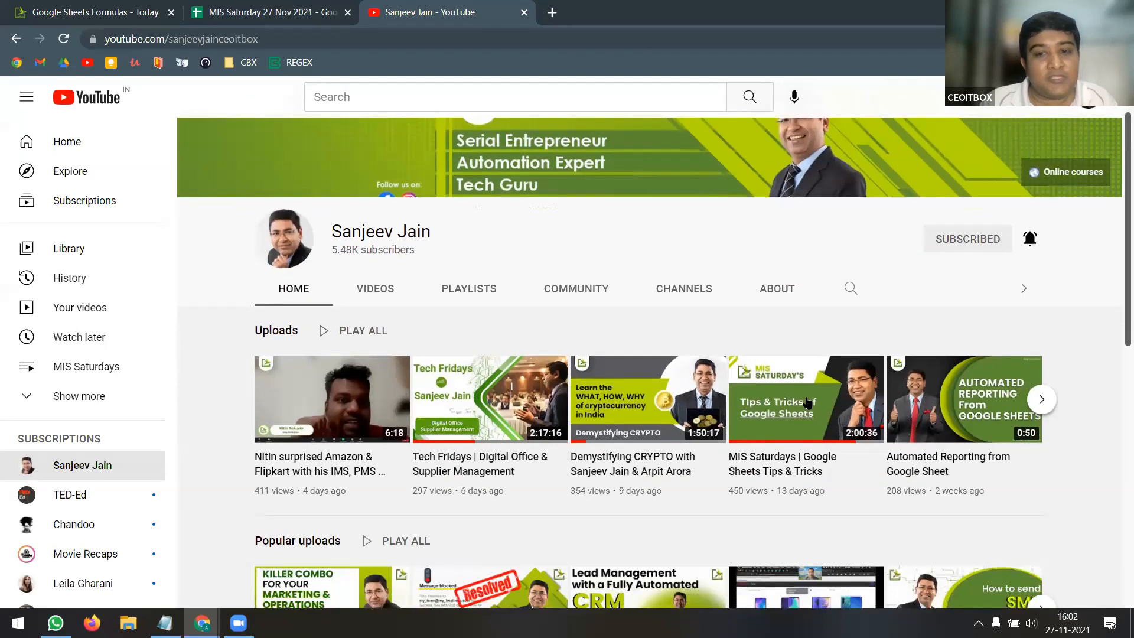
{"action": "left_click", "coordinate": [823, 425]}
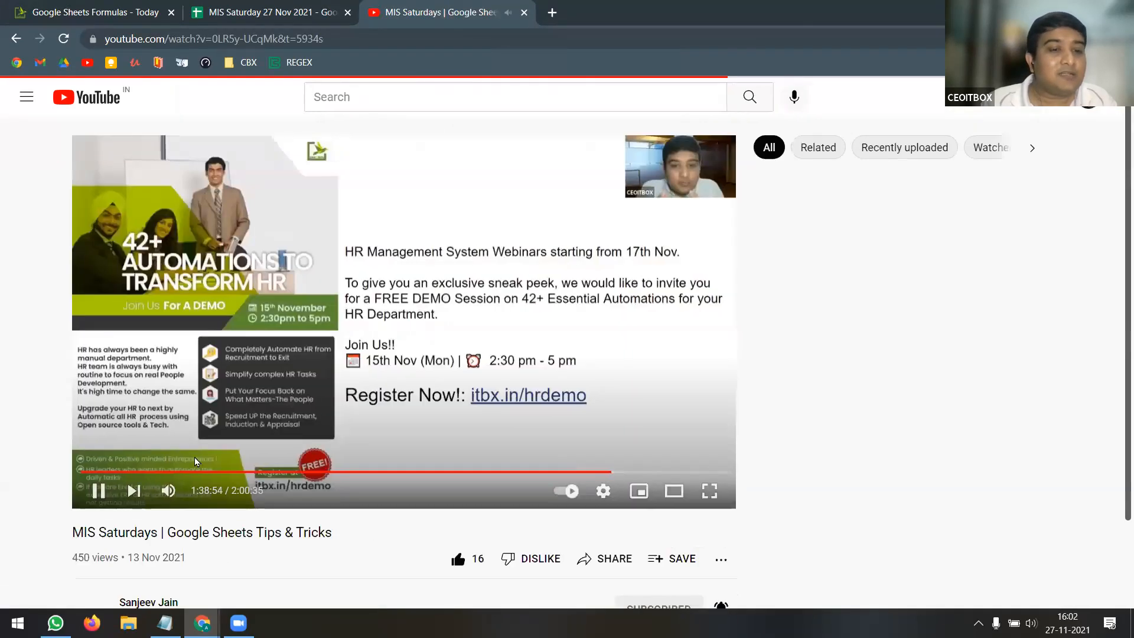
{"action": "left_click", "coordinate": [98, 490]}
Like the two 18-hour-old comments under the video
{"action": "scroll", "coordinate": [547, 351], "scroll_direction": "down", "scroll_amount": 3}
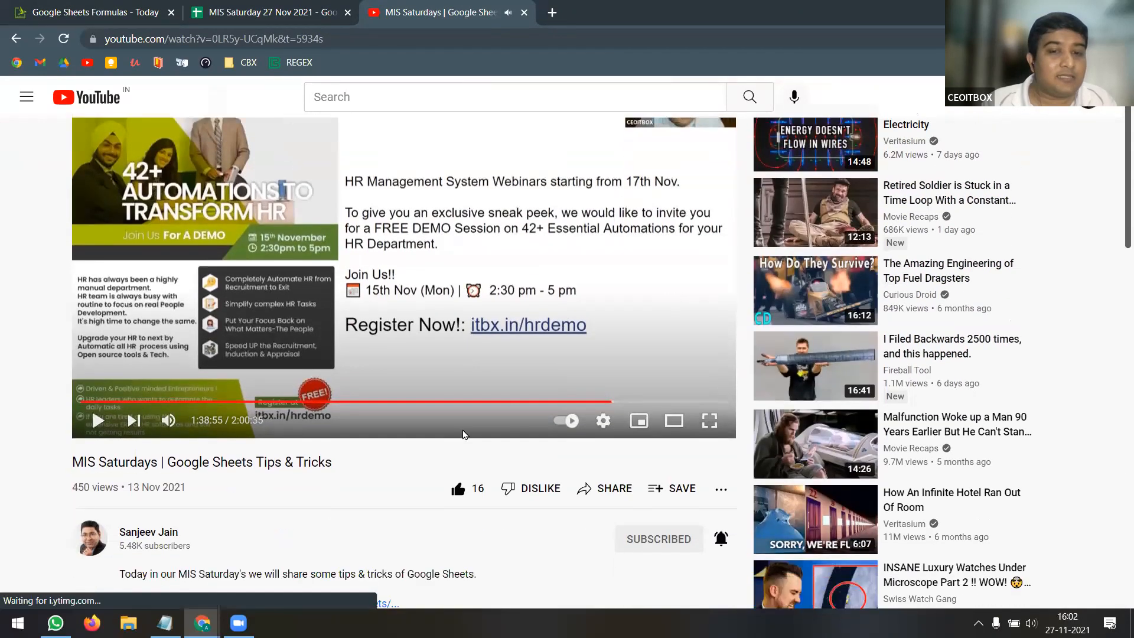
{"action": "scroll", "coordinate": [546, 351], "scroll_direction": "down", "scroll_amount": 2}
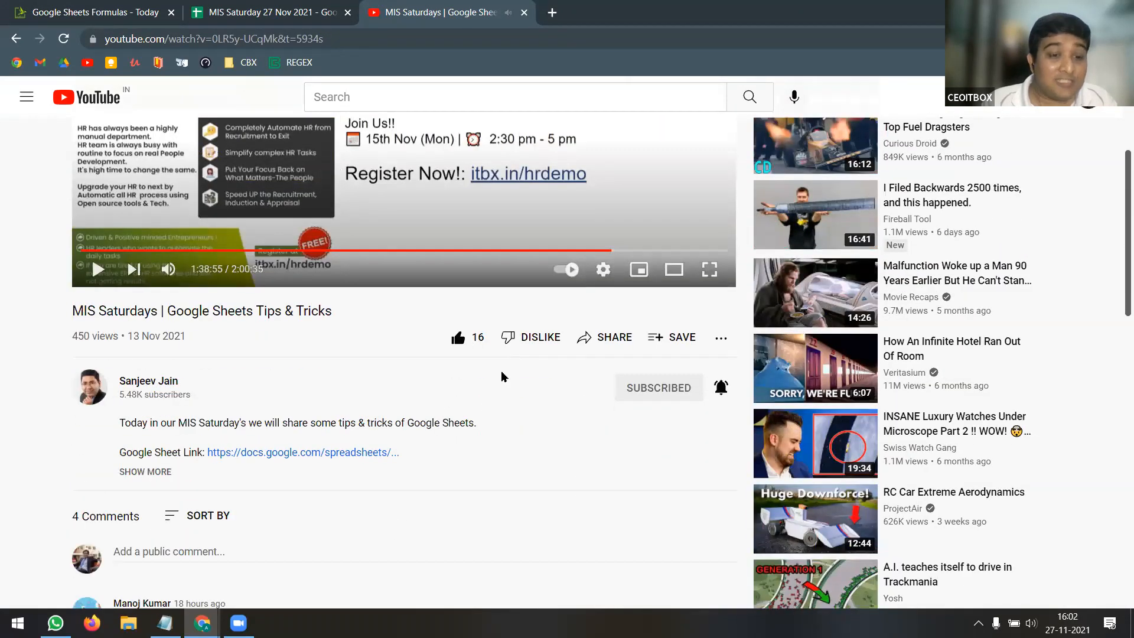
{"action": "scroll", "coordinate": [505, 378], "scroll_direction": "down", "scroll_amount": 2}
{"action": "scroll", "coordinate": [540, 369], "scroll_direction": "down", "scroll_amount": 2}
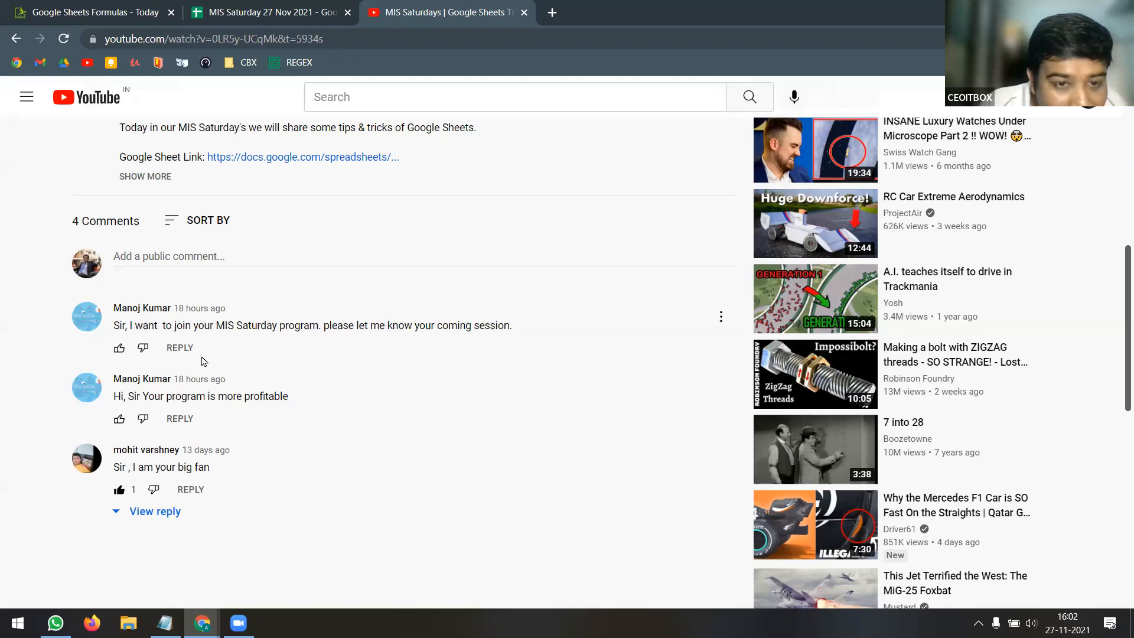
{"action": "left_click", "coordinate": [120, 348]}
{"action": "left_click", "coordinate": [121, 419]}
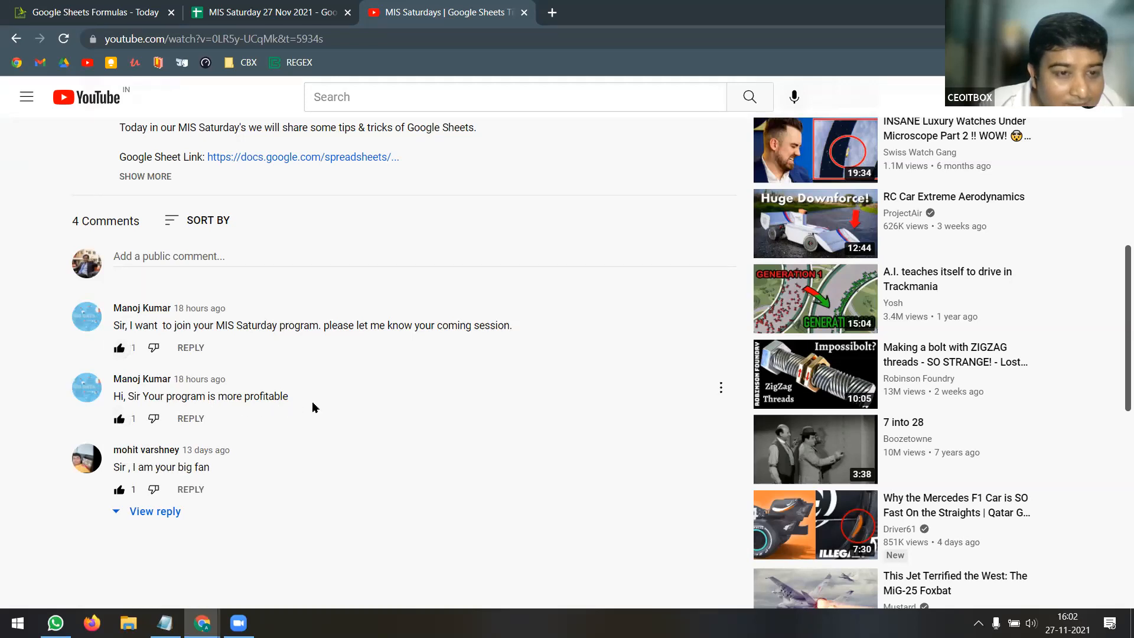
Post the public reply "itbx.in/ms" to the comment asking to join the MIS Saturday program
{"action": "scroll", "coordinate": [313, 408], "scroll_direction": "up", "scroll_amount": 1}
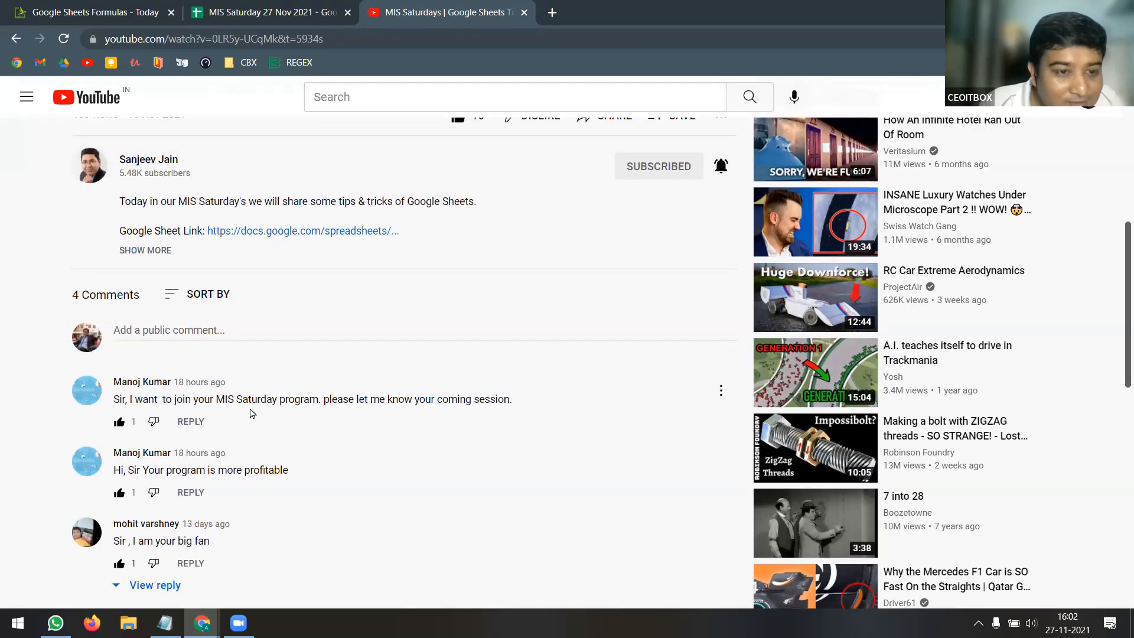
{"action": "scroll", "coordinate": [252, 413], "scroll_direction": "up", "scroll_amount": 1}
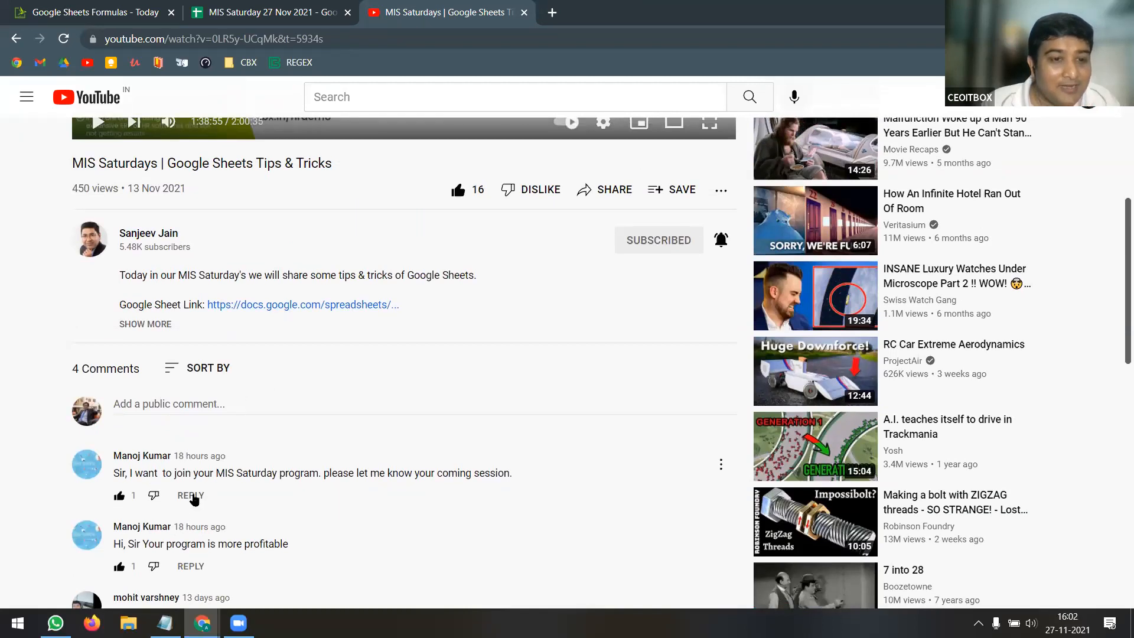
{"action": "left_click", "coordinate": [191, 497]}
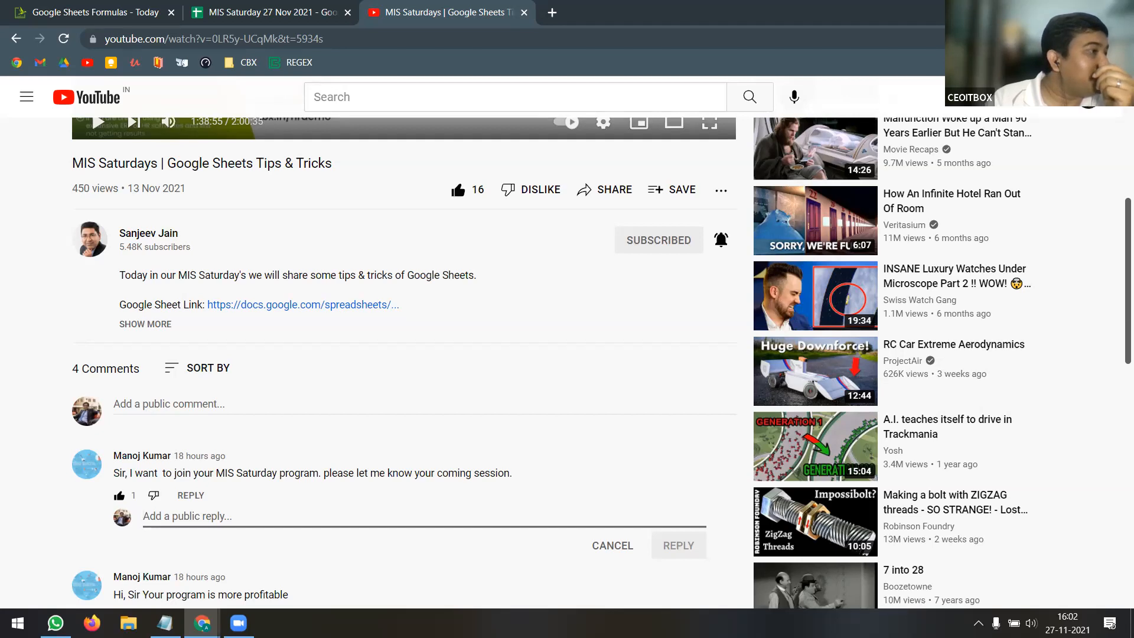
{"action": "key", "text": "alt+Tab"}
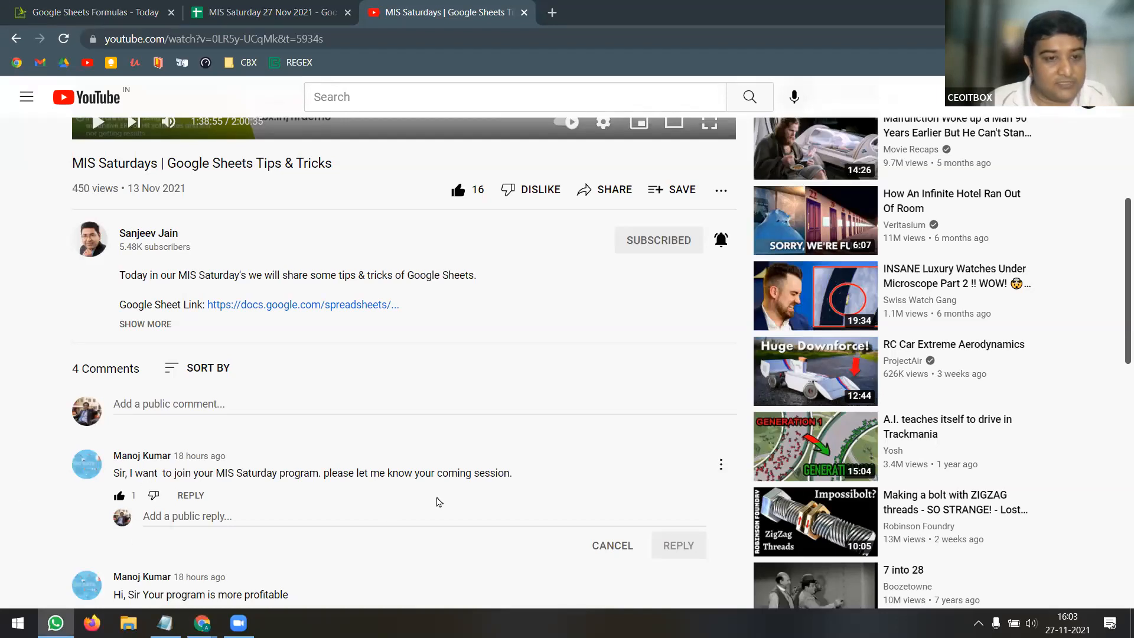
{"action": "left_click", "coordinate": [255, 517]}
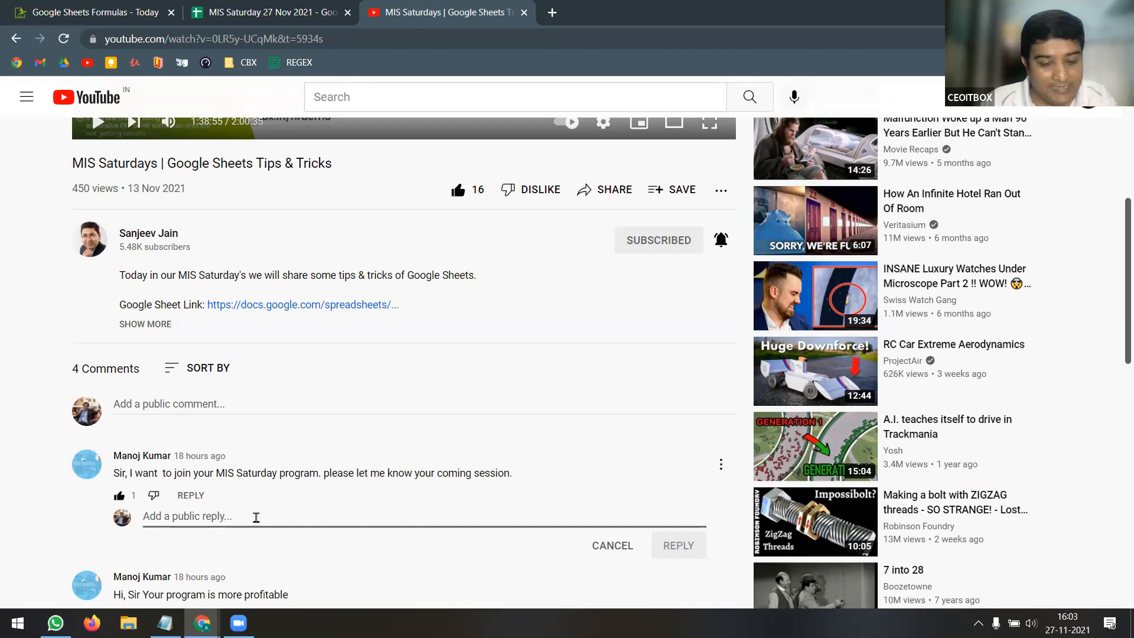
{"action": "type", "text": "itbx.in/ms"}
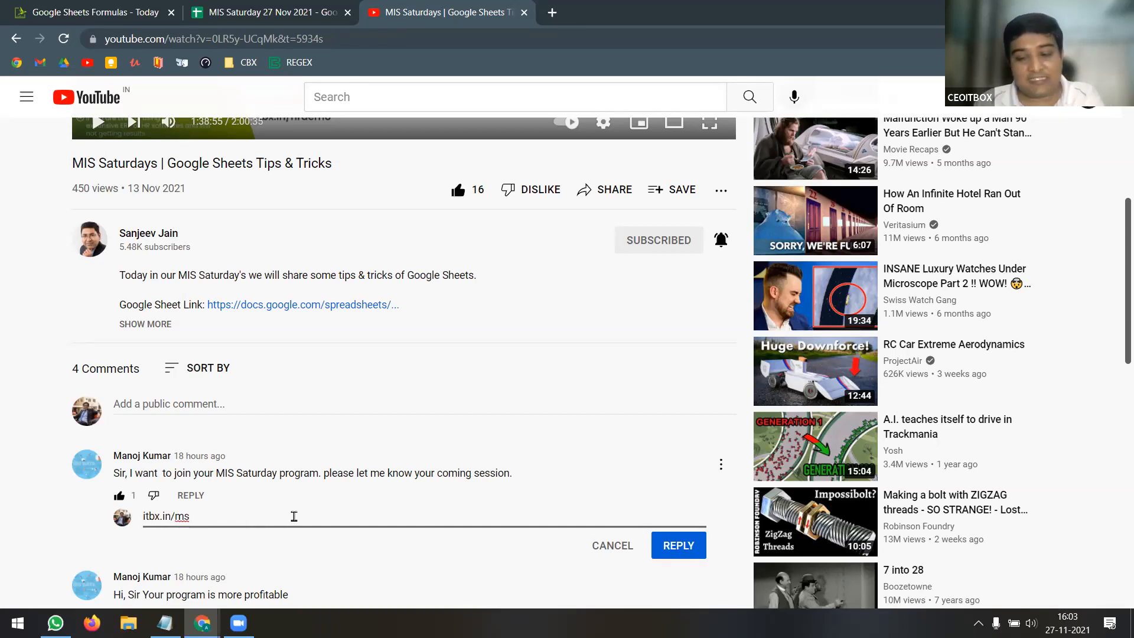
{"action": "left_click", "coordinate": [679, 545]}
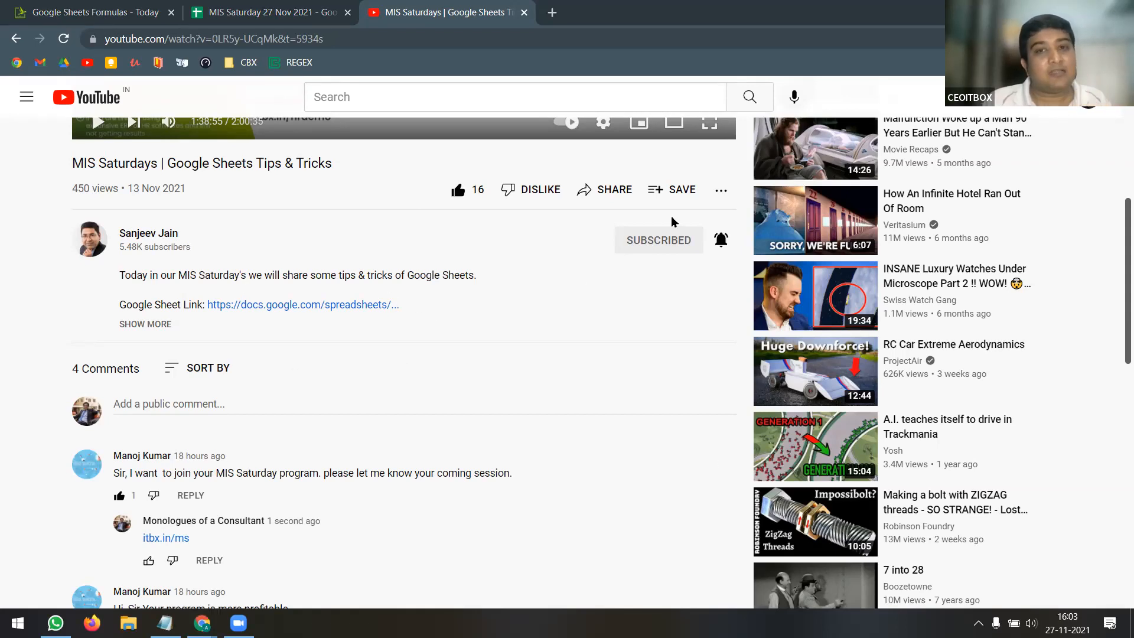
Close the video page and open the WORKDAY.INTL sheet of the workbook
{"action": "left_click", "coordinate": [893, 149]}
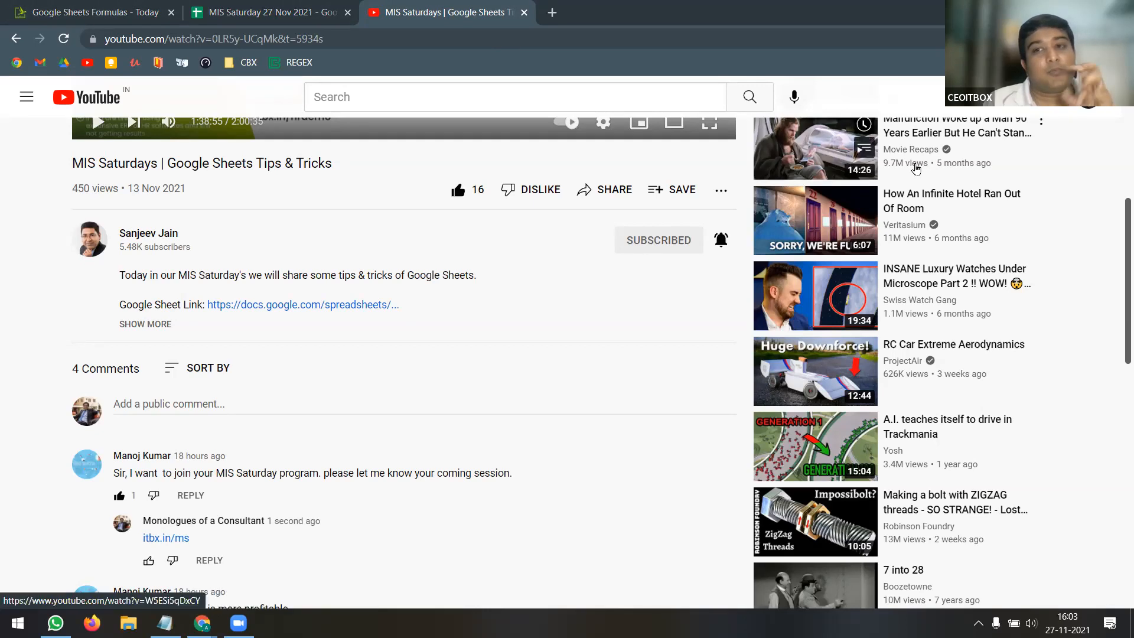
{"action": "scroll", "coordinate": [555, 211], "scroll_direction": "up", "scroll_amount": 6}
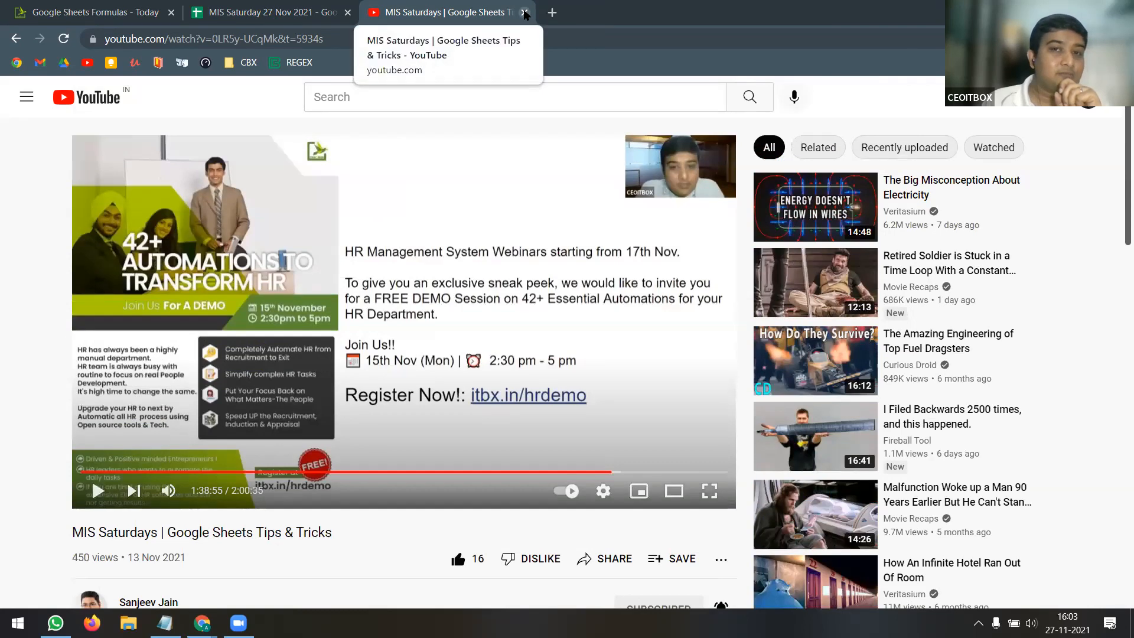
{"action": "left_click", "coordinate": [525, 13]}
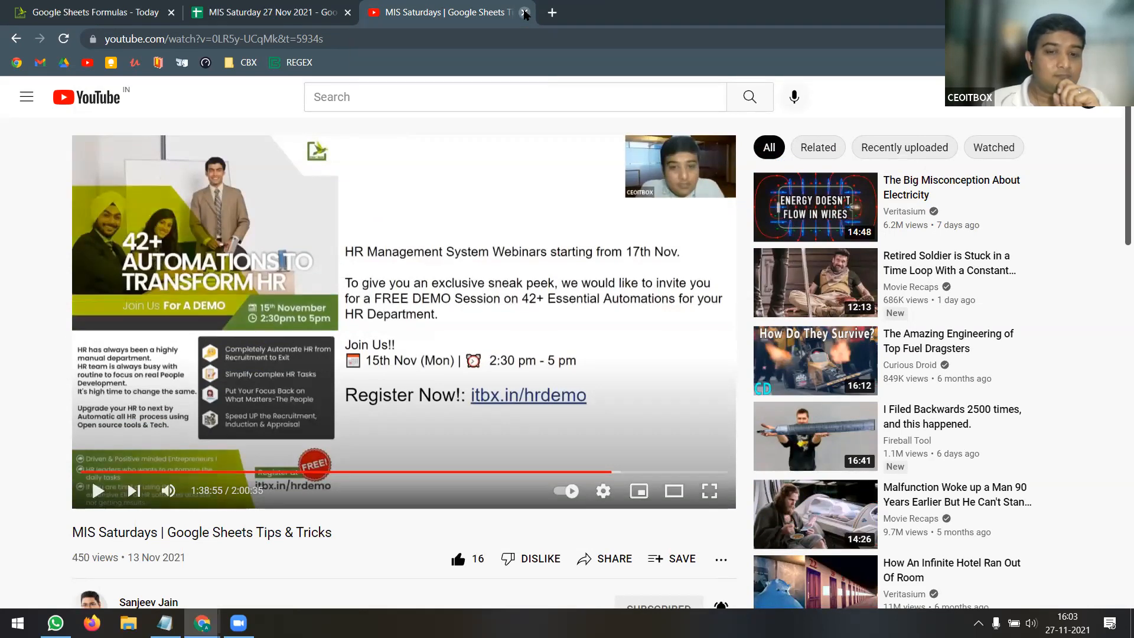
{"action": "left_click", "coordinate": [524, 13]}
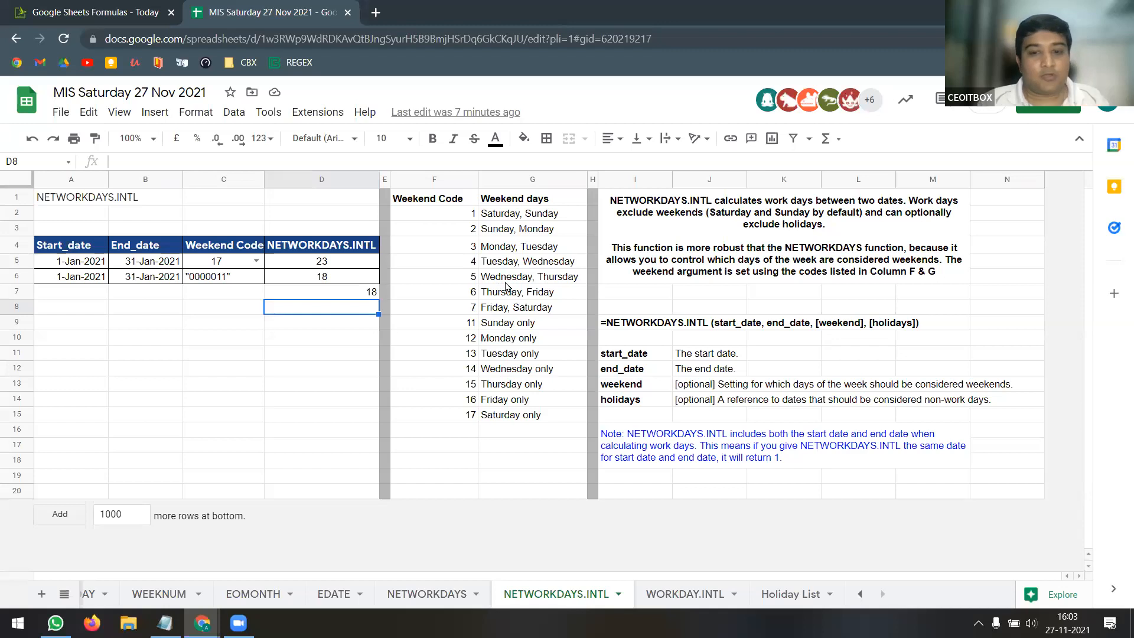
{"action": "left_click", "coordinate": [679, 595]}
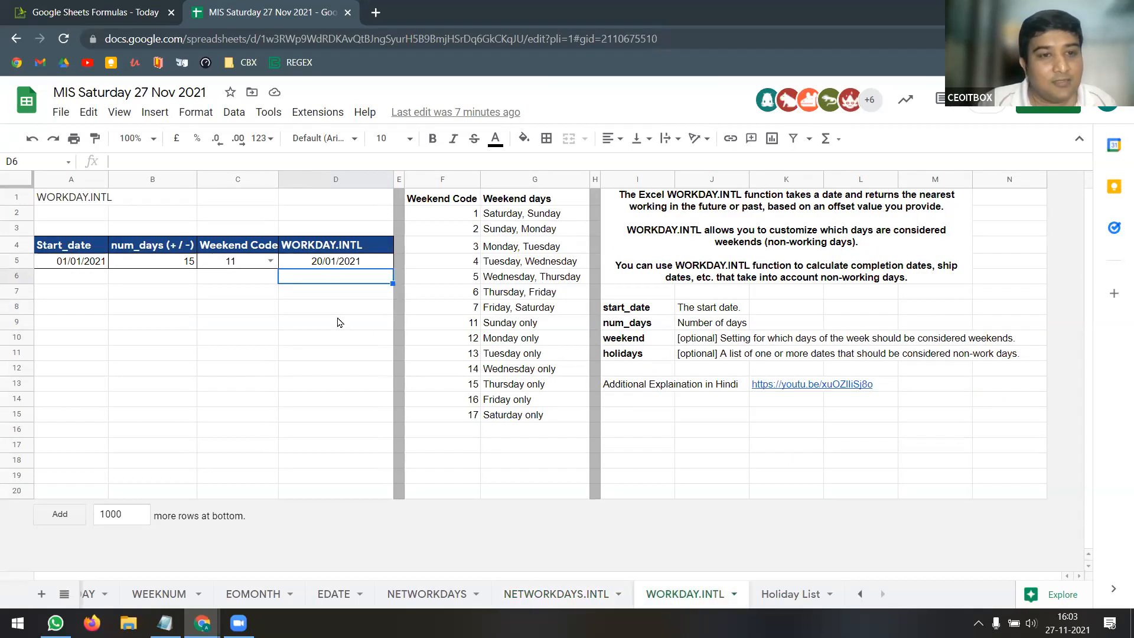
Examine the weekend code in C5 and the arguments of the WORKDAY.INTL formula in D5, leaving them as they are
{"action": "left_click", "coordinate": [236, 262]}
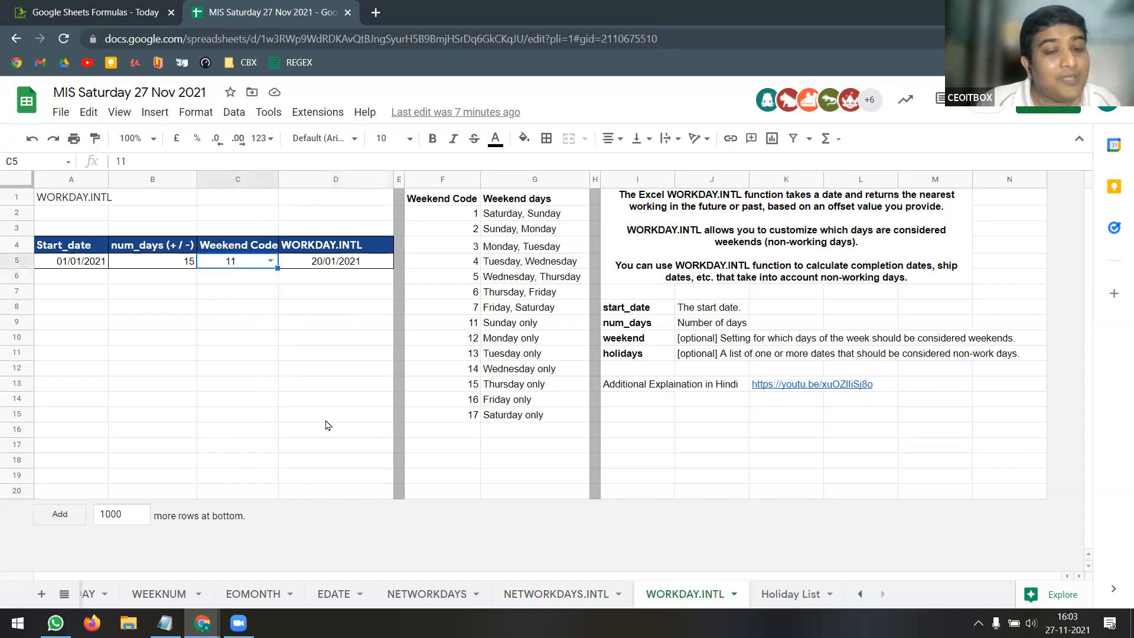
{"action": "left_click", "coordinate": [565, 598]}
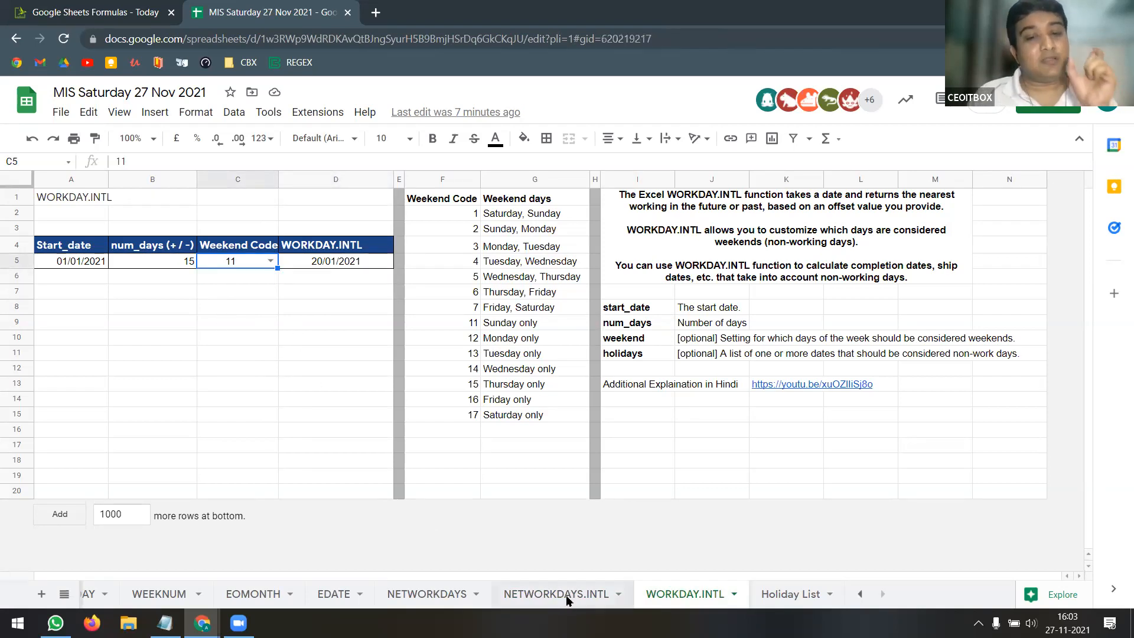
{"action": "left_click", "coordinate": [692, 599]}
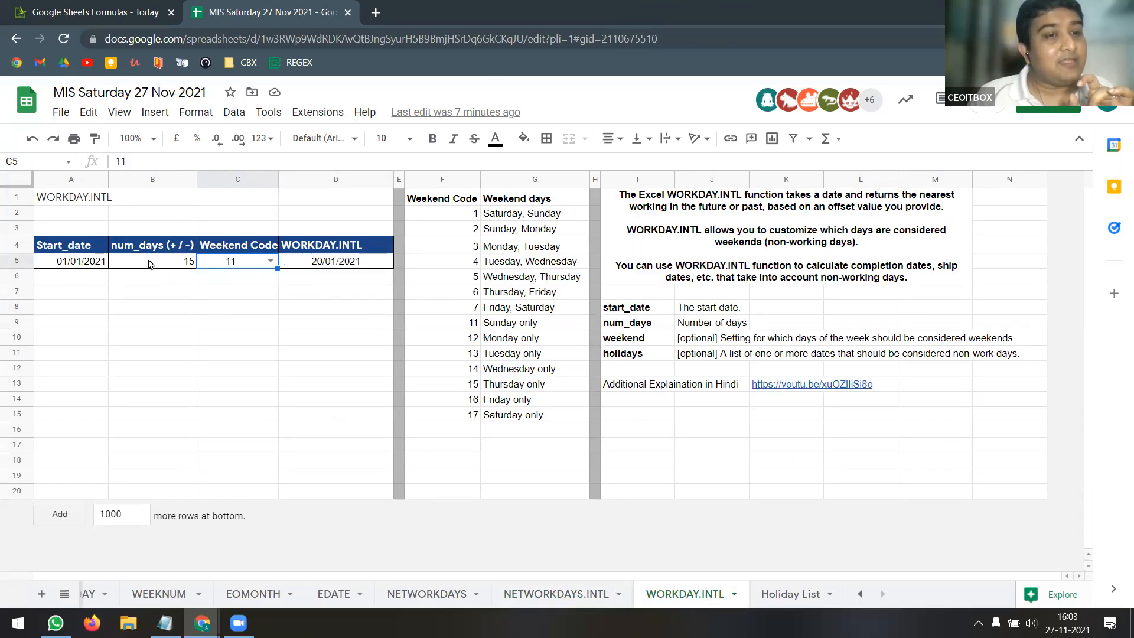
{"action": "left_click", "coordinate": [327, 264]}
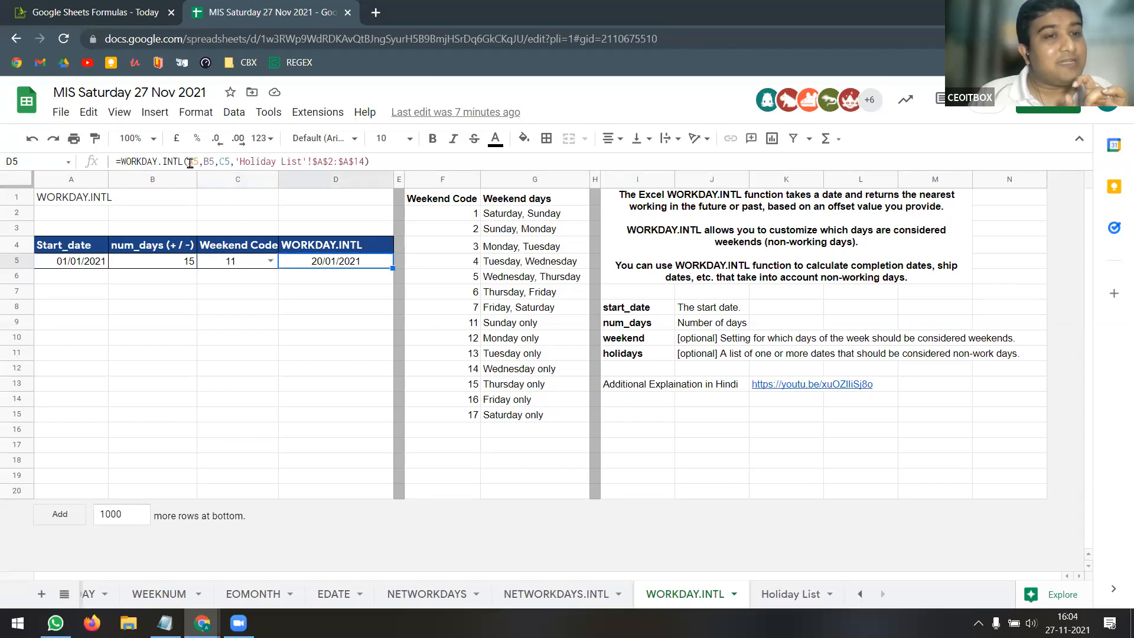
{"action": "left_click", "coordinate": [190, 162]}
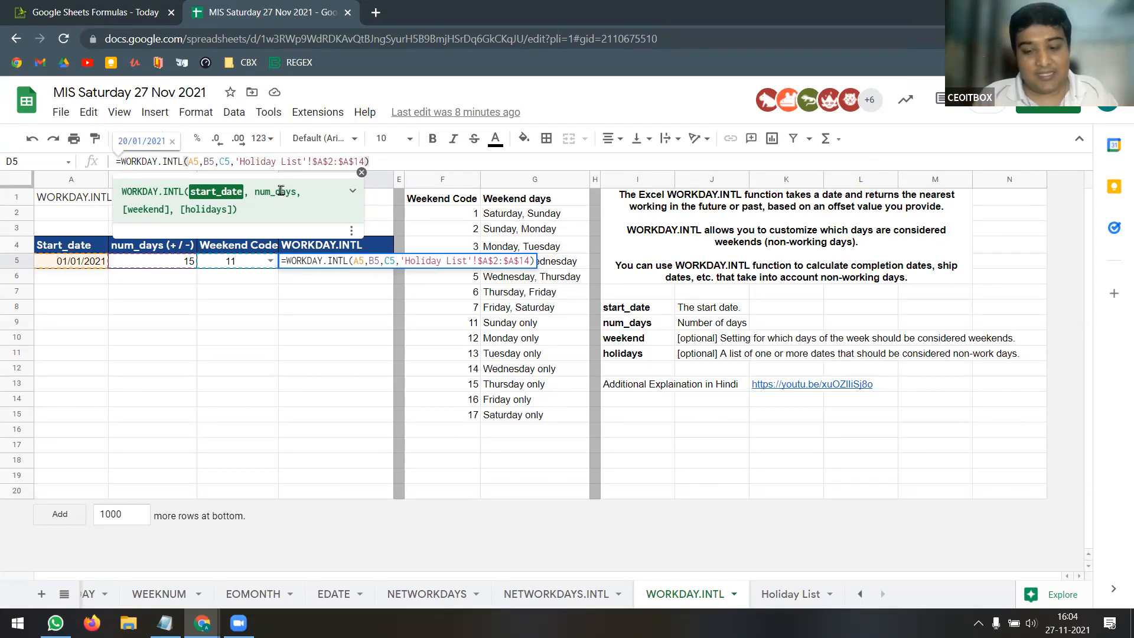
{"action": "key", "text": "Return"}
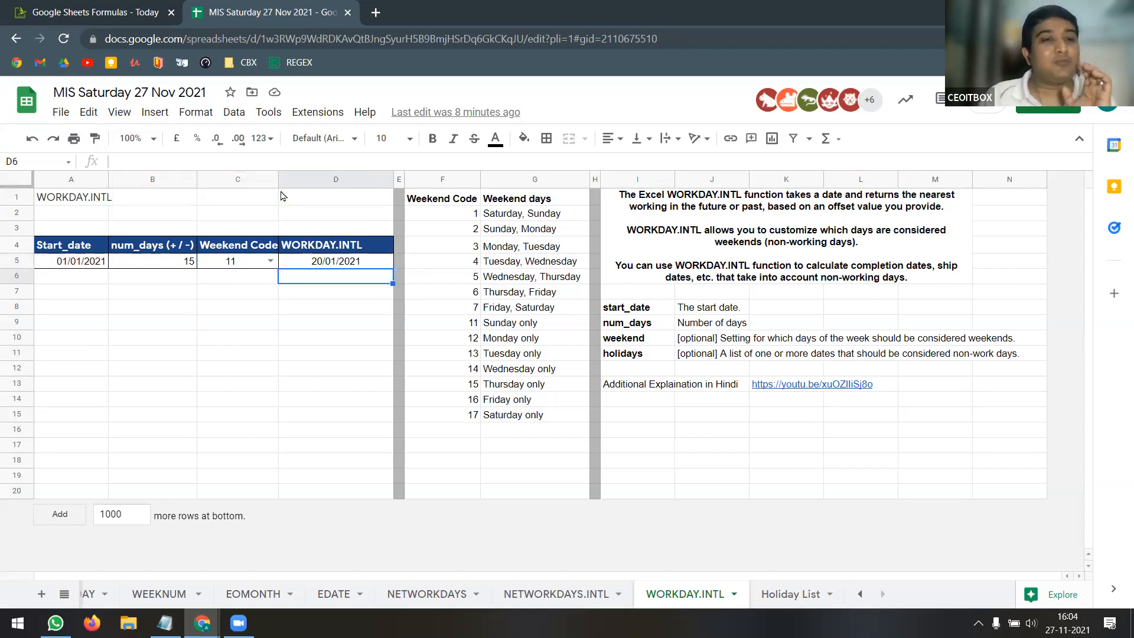
Enter today's date, 27/11/2021, as the start date in A6 and 10 as the number of days in B6
{"action": "key", "text": "Left"}
{"action": "key", "text": "Left"}
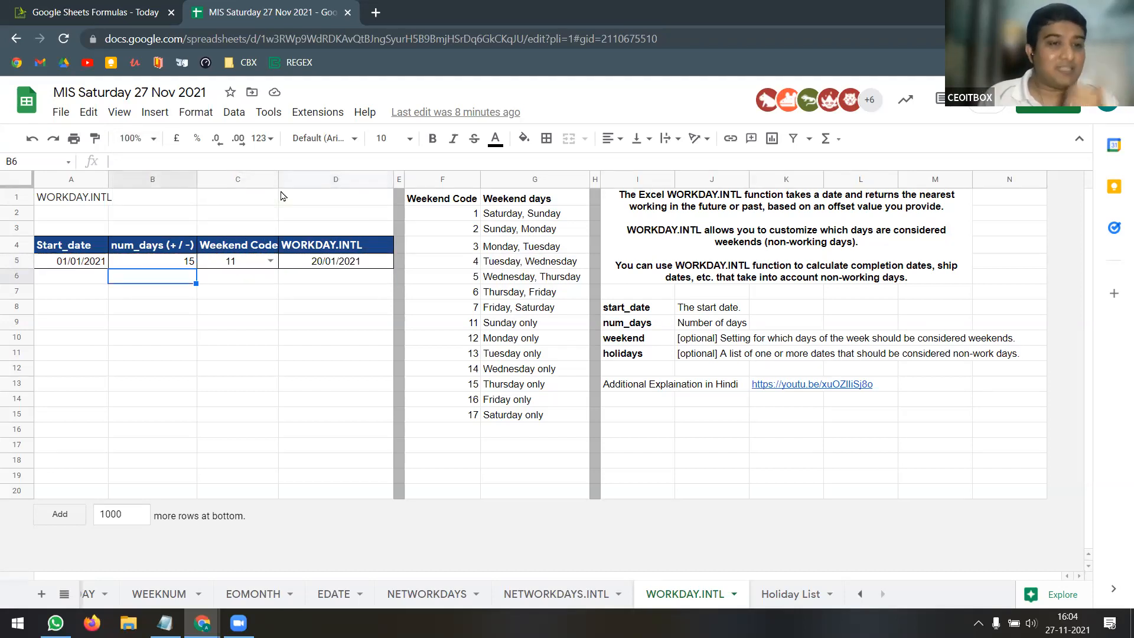
{"action": "key", "text": "Left"}
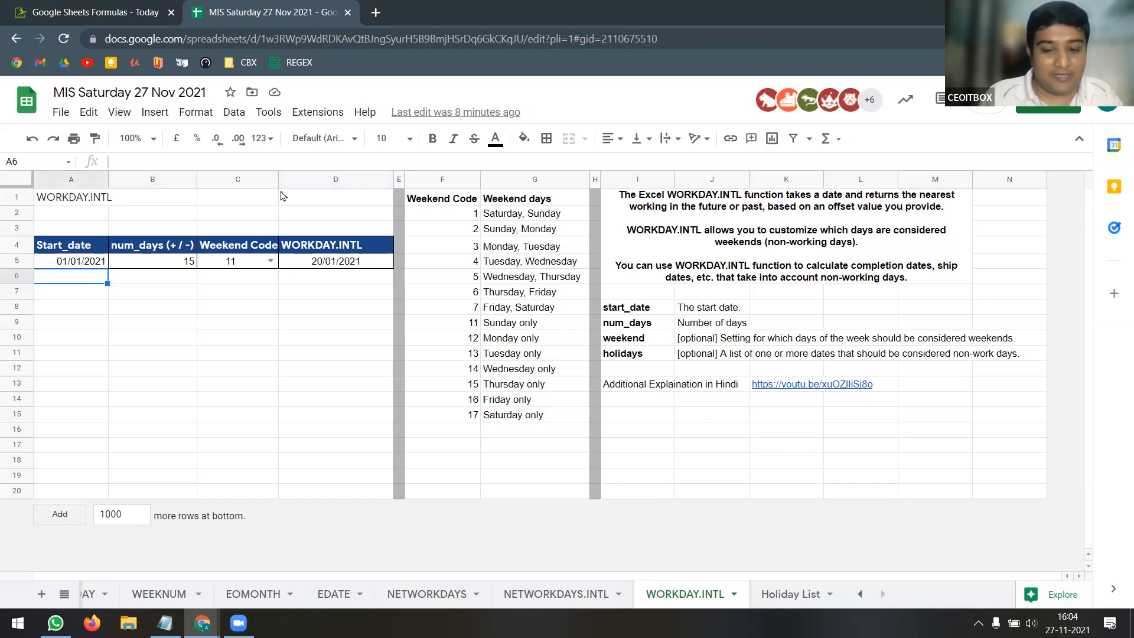
{"action": "key", "text": "ctrl+semicolon"}
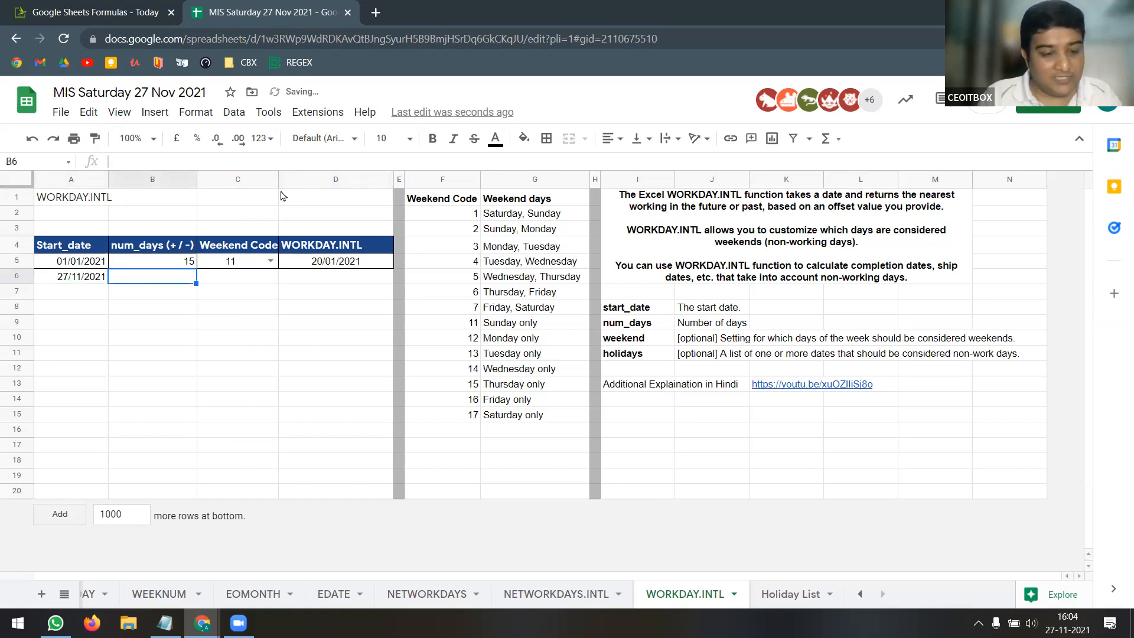
{"action": "type", "text": "10"}
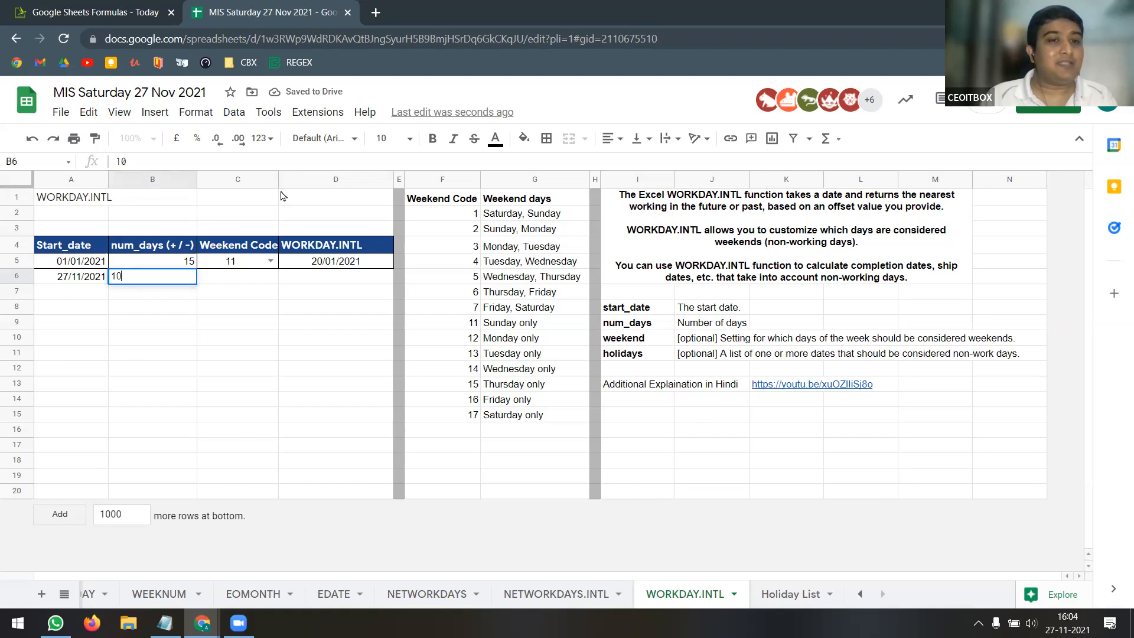
{"action": "key", "text": "Return"}
Set the weekend code in C6 to 17 for Saturday only
{"action": "key", "text": "Right"}
{"action": "key", "text": "Up"}
{"action": "key", "text": "shift+Up"}
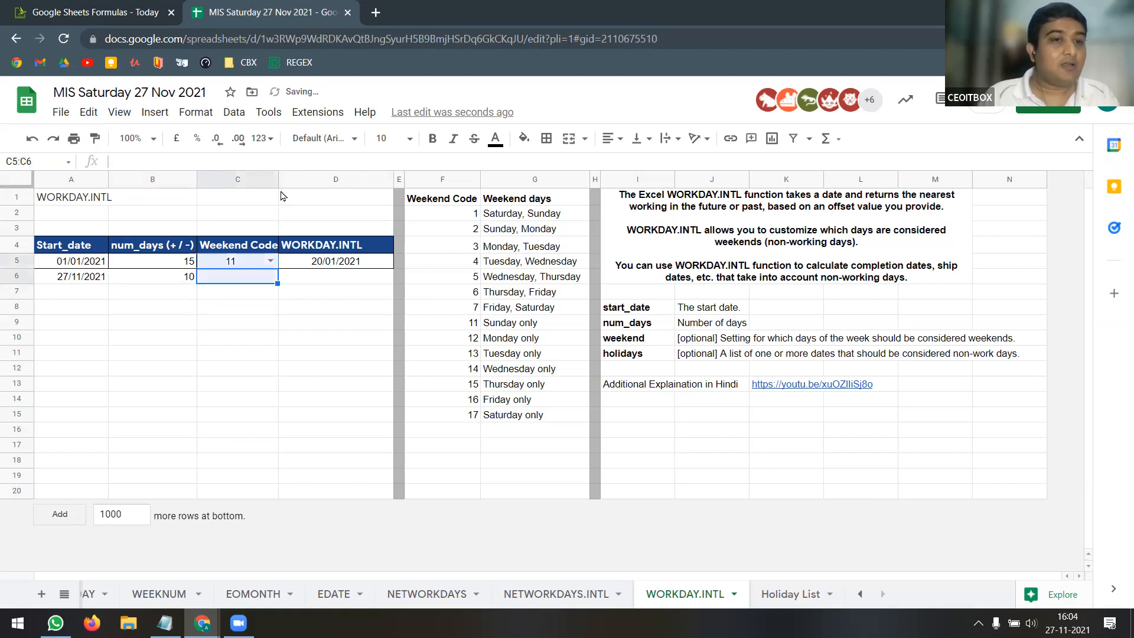
{"action": "left_click", "coordinate": [253, 281]}
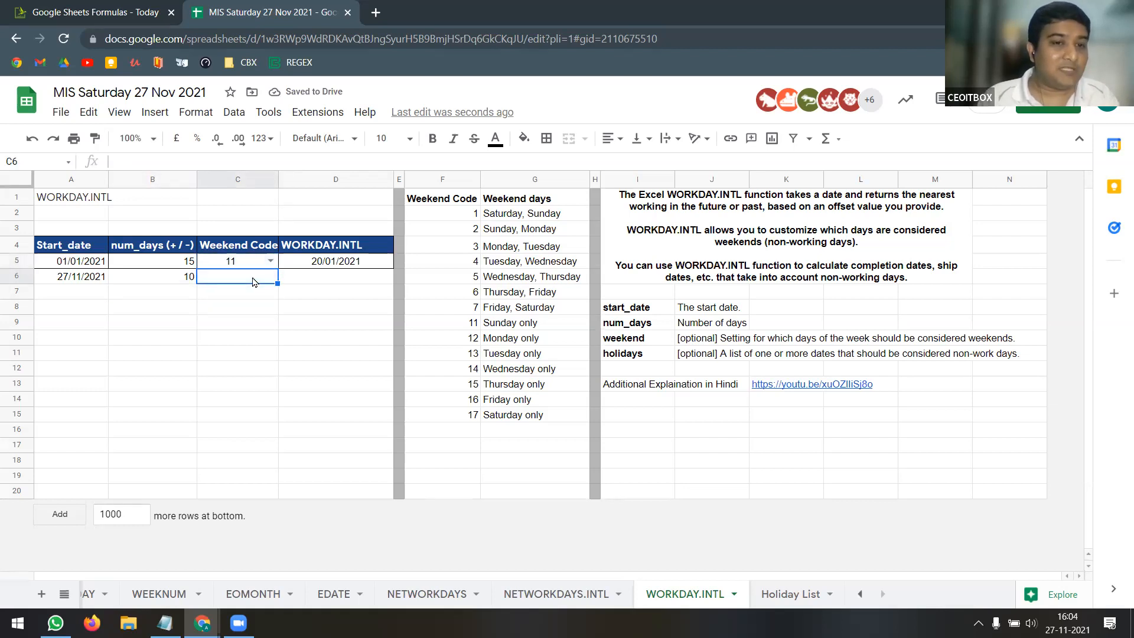
{"action": "type", "text": "17"}
{"action": "key", "text": "Return"}
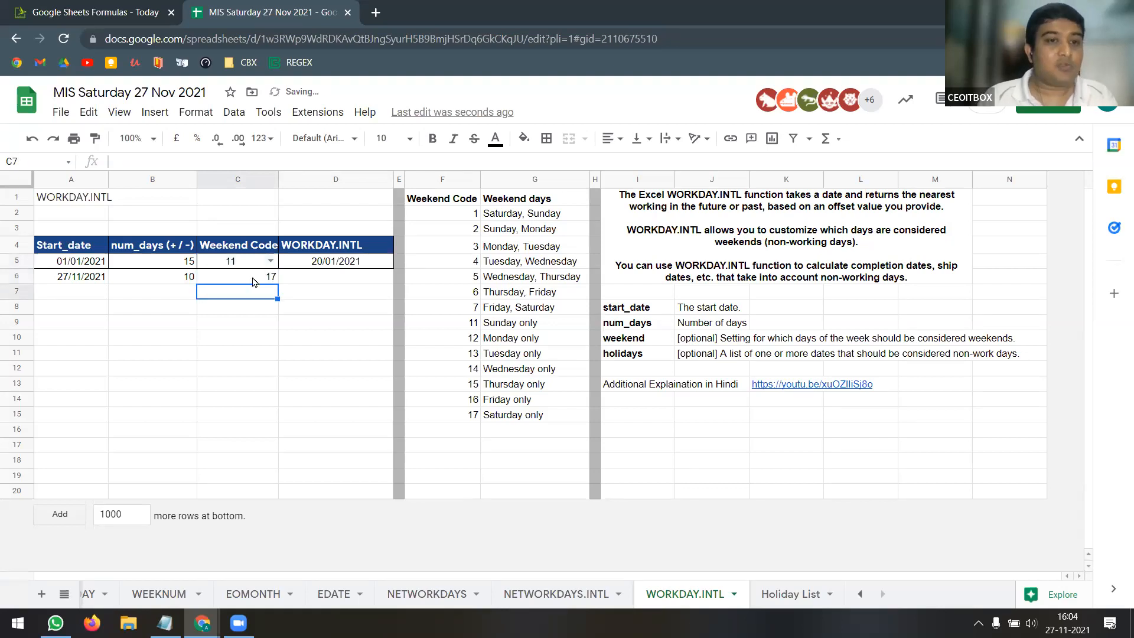
Copy the WORKDAY.INTL formula from D5 down to D6 and select the new result cell
{"action": "left_click", "coordinate": [388, 266]}
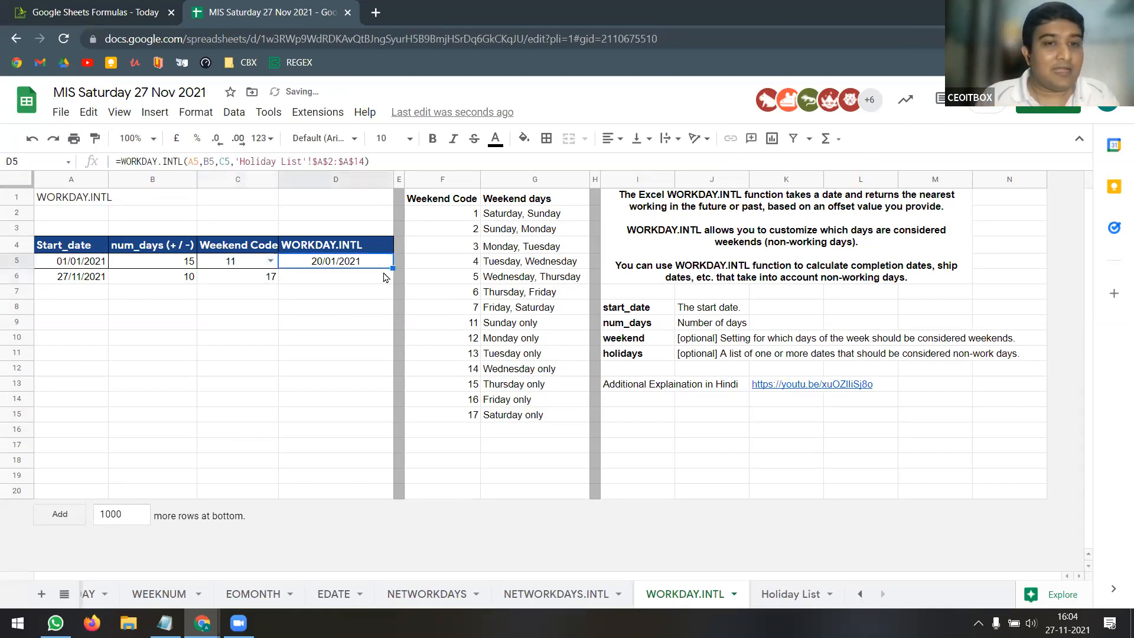
{"action": "left_click_drag", "start_coordinate": [391, 269], "coordinate": [390, 284]}
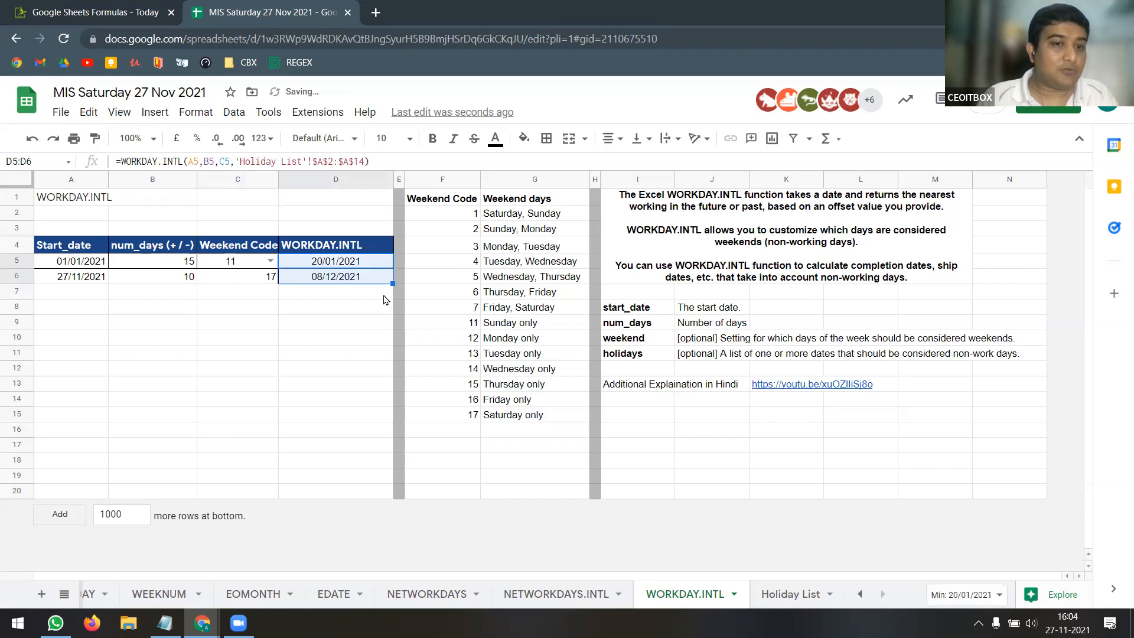
{"action": "left_click", "coordinate": [371, 282]}
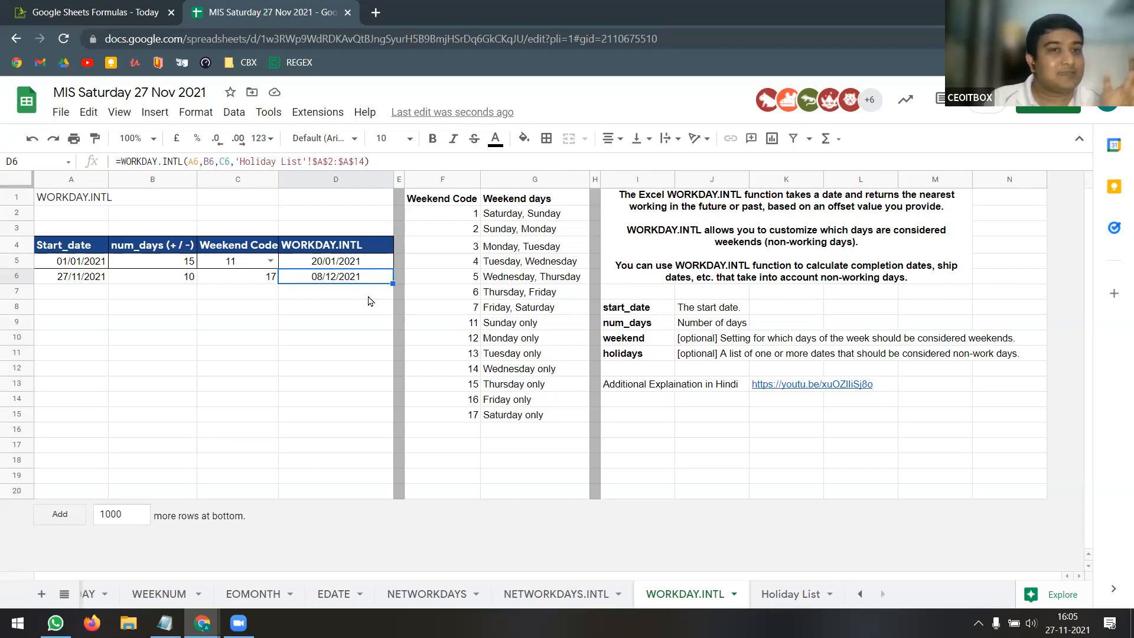
Switch to the Google Sheets Formulas site and look over its Date function list and the Today formula page
{"action": "left_click", "coordinate": [81, 10]}
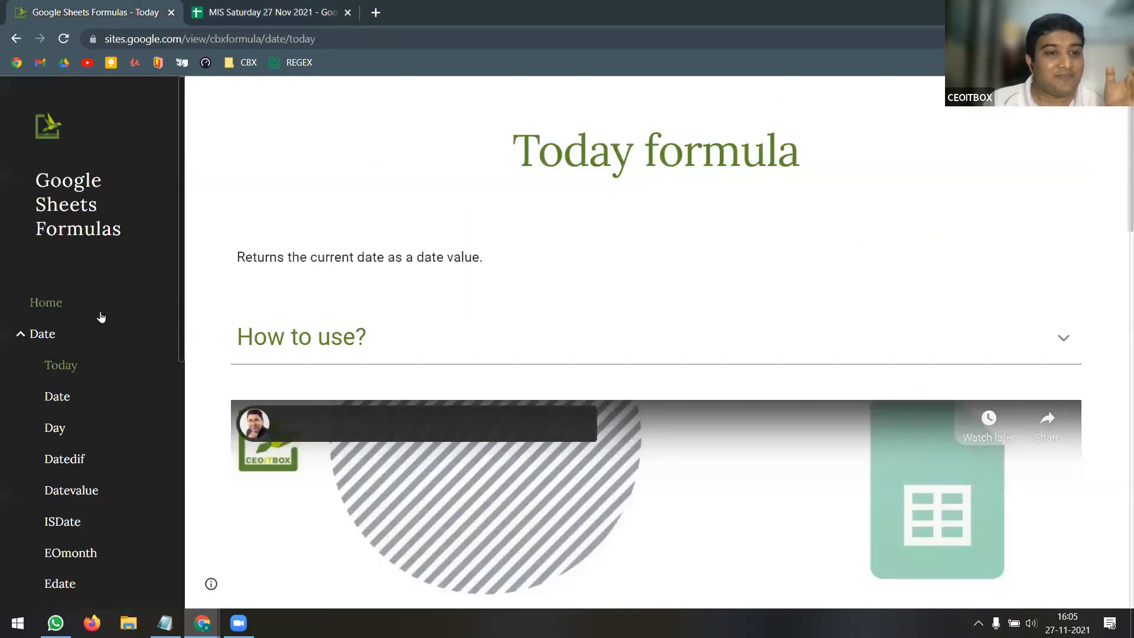
{"action": "scroll", "coordinate": [101, 317], "scroll_direction": "down", "scroll_amount": 7}
{"action": "scroll", "coordinate": [112, 316], "scroll_direction": "up", "scroll_amount": 2}
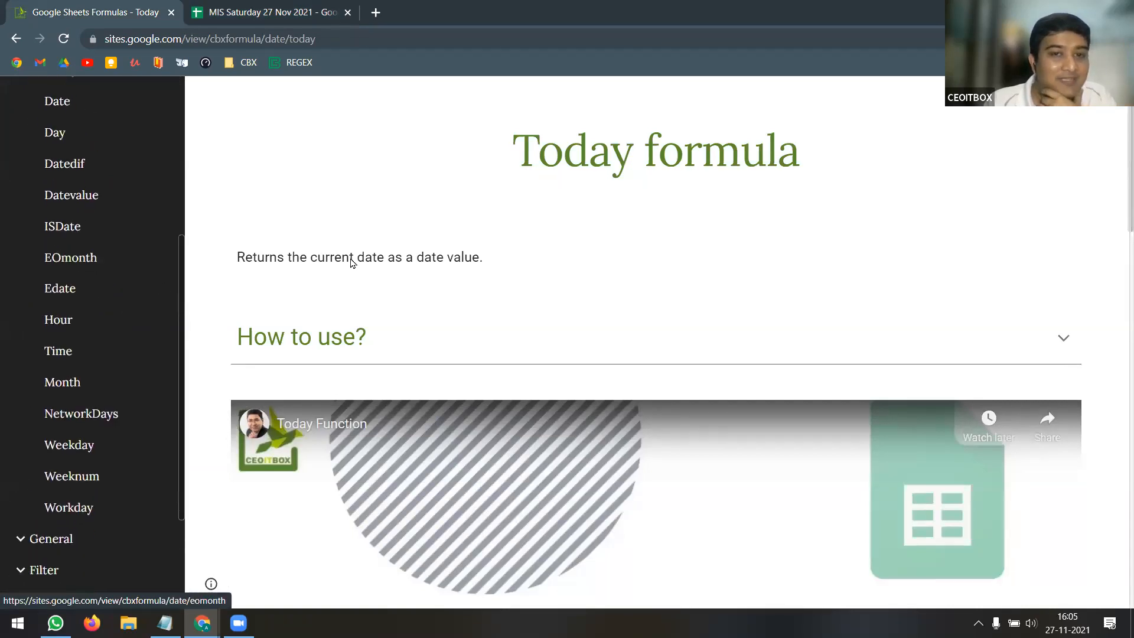
{"action": "scroll", "coordinate": [748, 325], "scroll_direction": "up", "scroll_amount": 1}
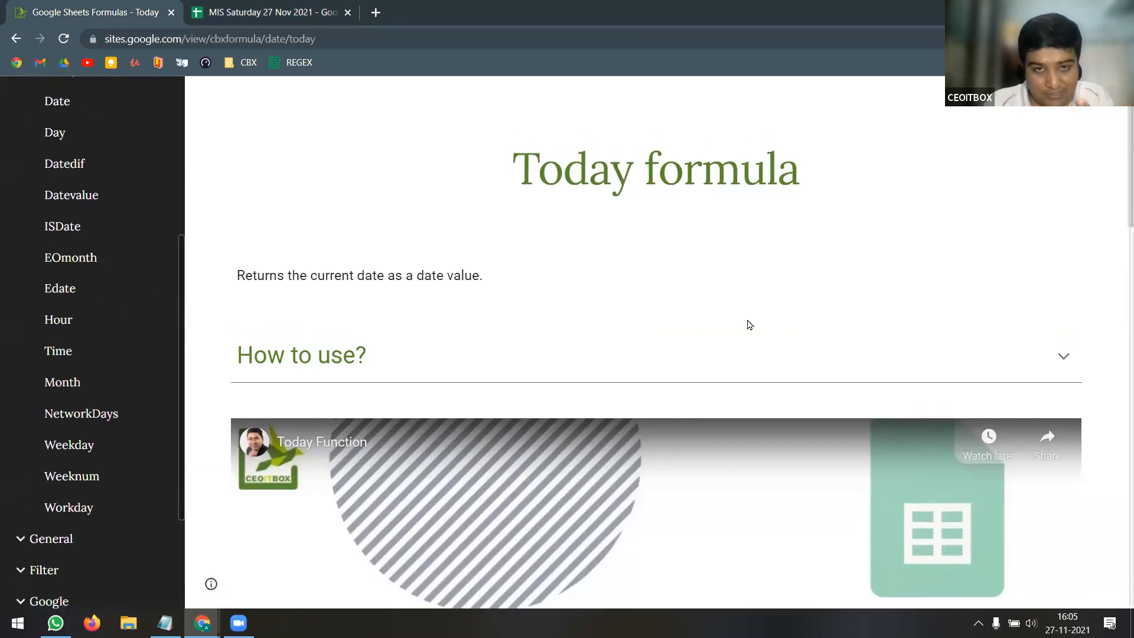
{"action": "scroll", "coordinate": [748, 324], "scroll_direction": "down", "scroll_amount": 10}
{"action": "scroll", "coordinate": [749, 324], "scroll_direction": "up", "scroll_amount": 10}
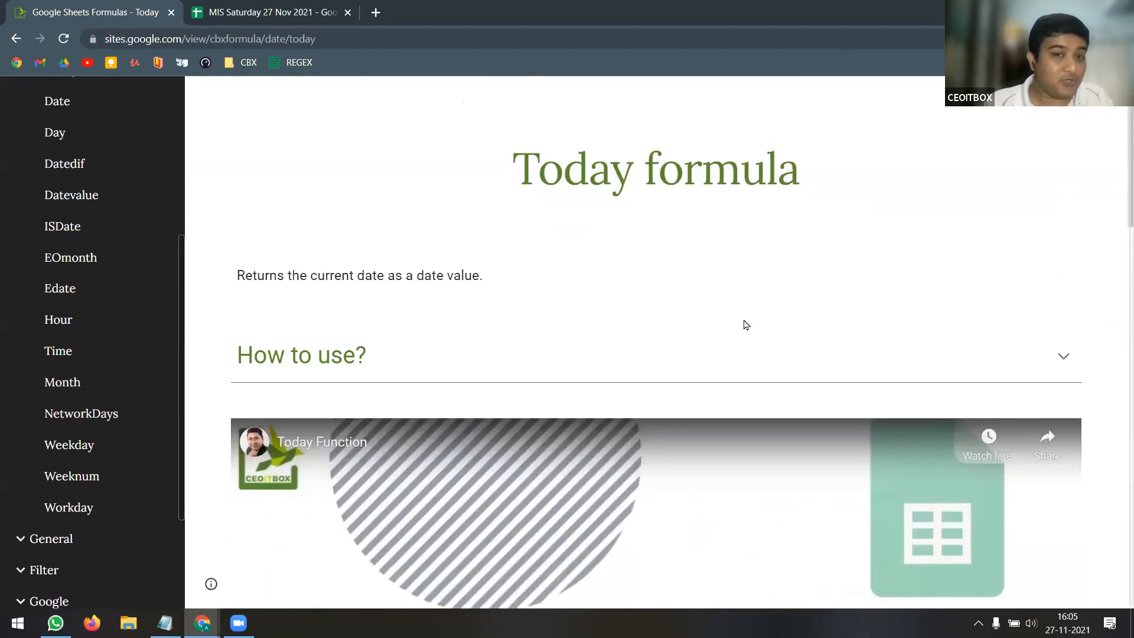
{"action": "scroll", "coordinate": [750, 325], "scroll_direction": "down", "scroll_amount": 2}
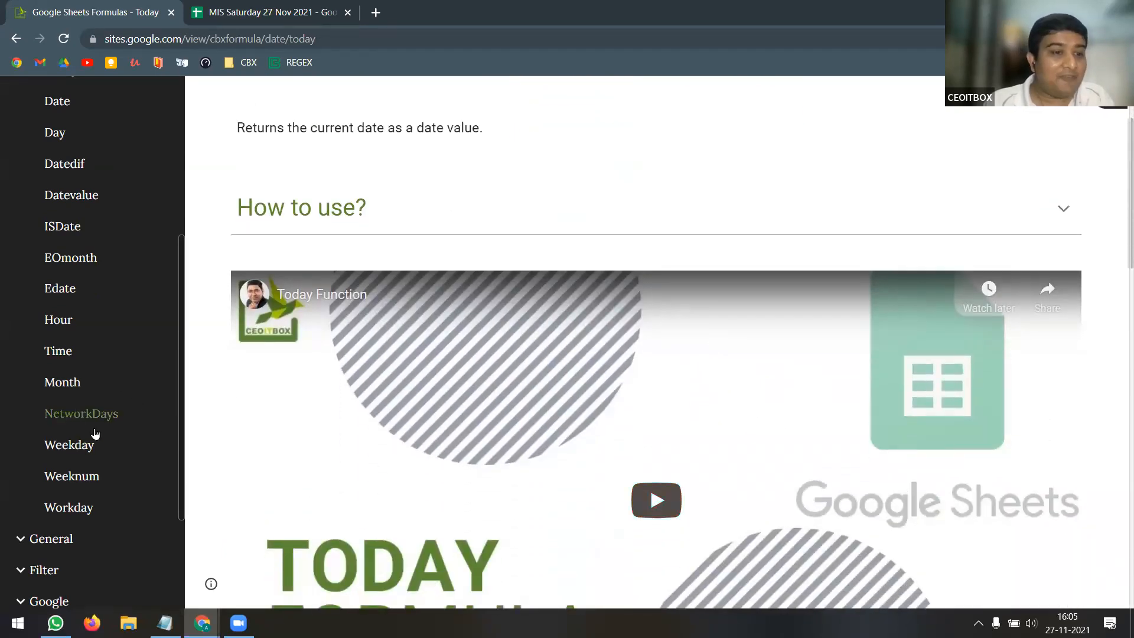
{"action": "scroll", "coordinate": [94, 473], "scroll_direction": "up", "scroll_amount": 4}
{"action": "scroll", "coordinate": [112, 458], "scroll_direction": "down", "scroll_amount": 2}
{"action": "scroll", "coordinate": [112, 473], "scroll_direction": "down", "scroll_amount": 4}
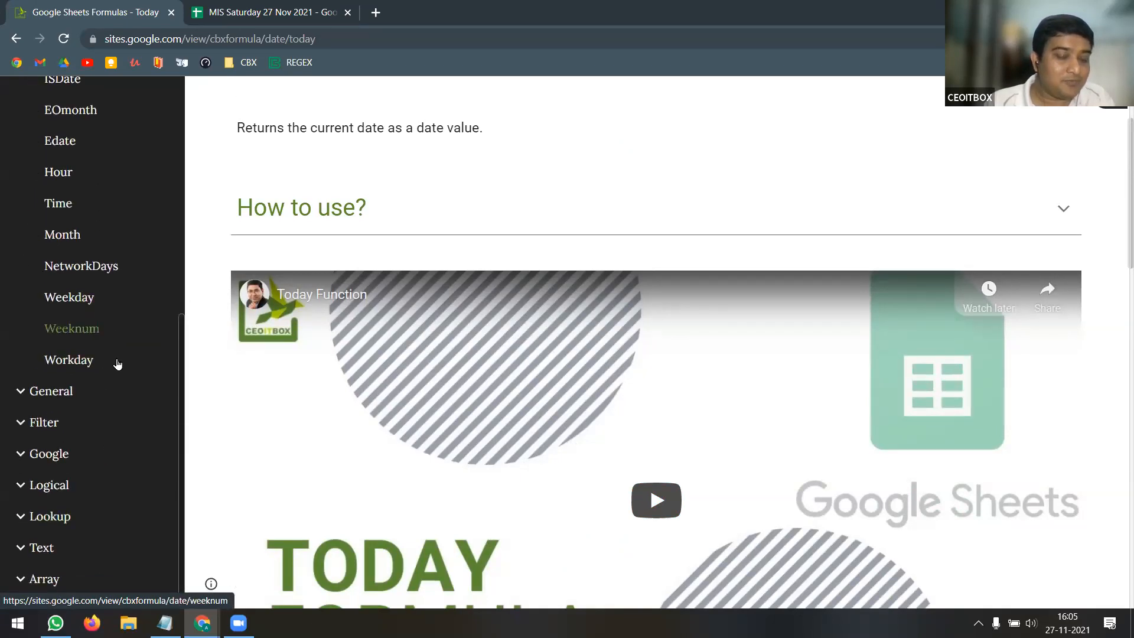
{"action": "scroll", "coordinate": [136, 336], "scroll_direction": "up", "scroll_amount": 6}
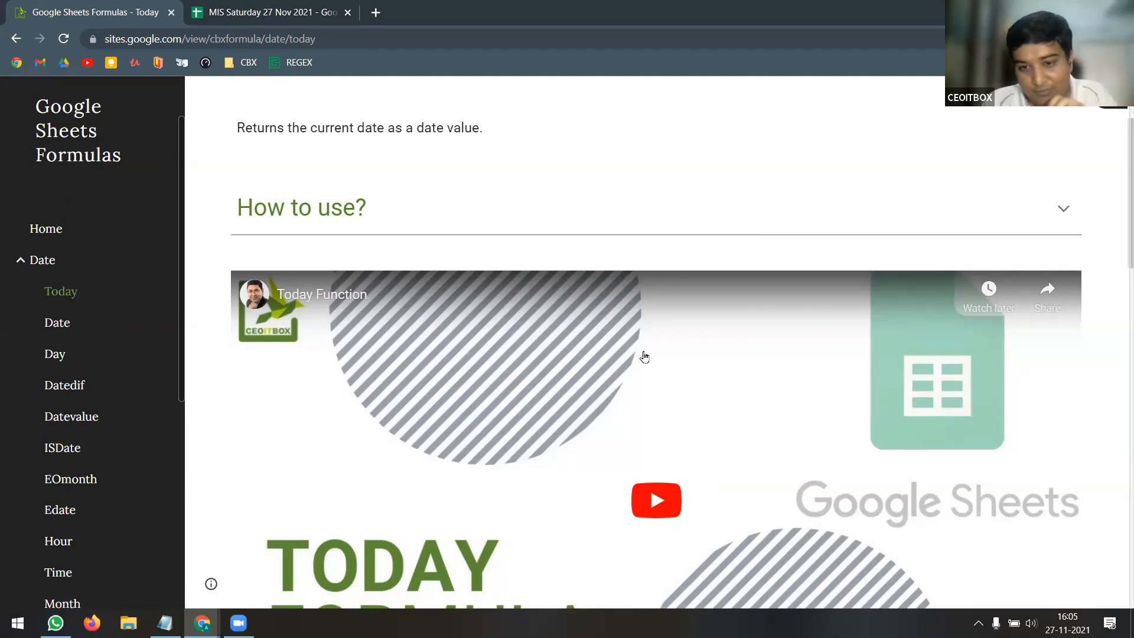
{"action": "scroll", "coordinate": [645, 357], "scroll_direction": "down", "scroll_amount": 3}
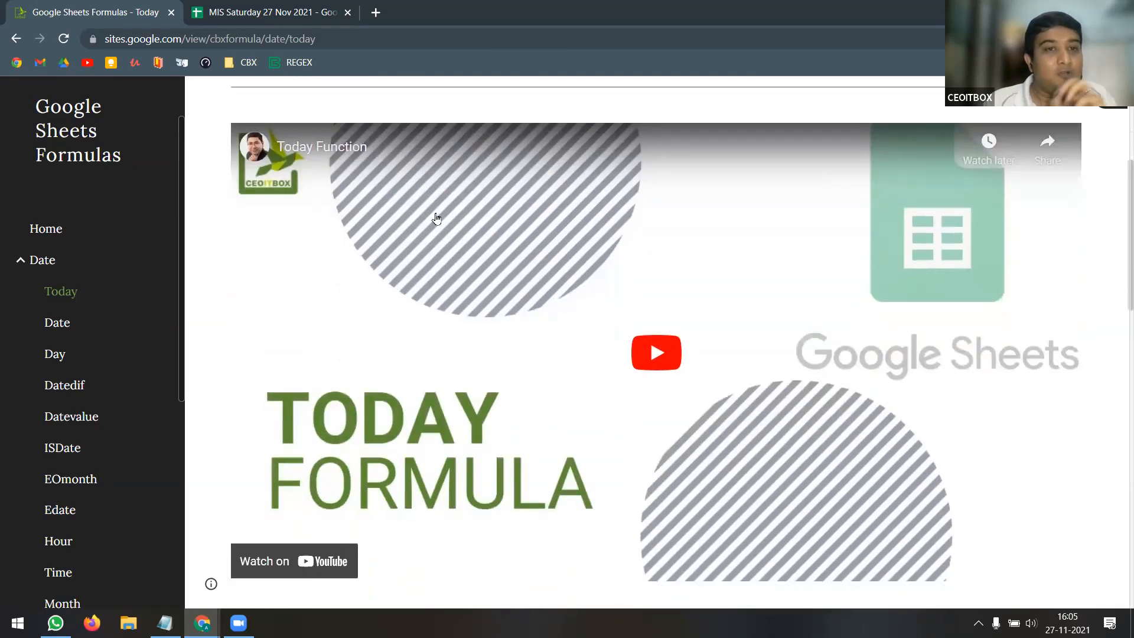
{"action": "left_click", "coordinate": [247, 64]}
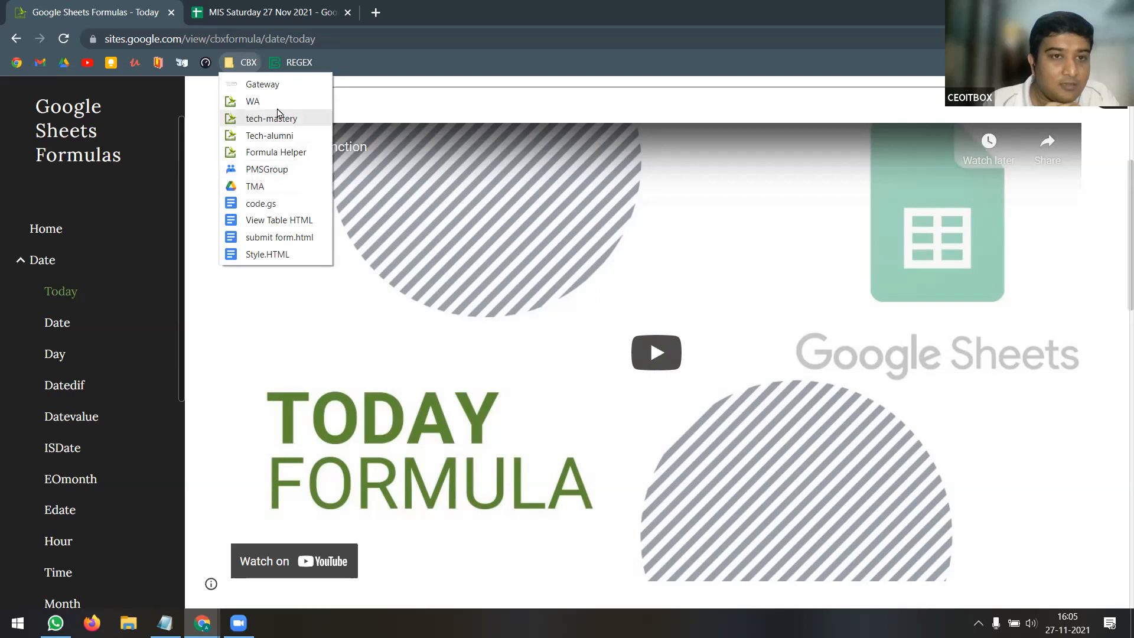
{"action": "middle_click", "coordinate": [302, 153]}
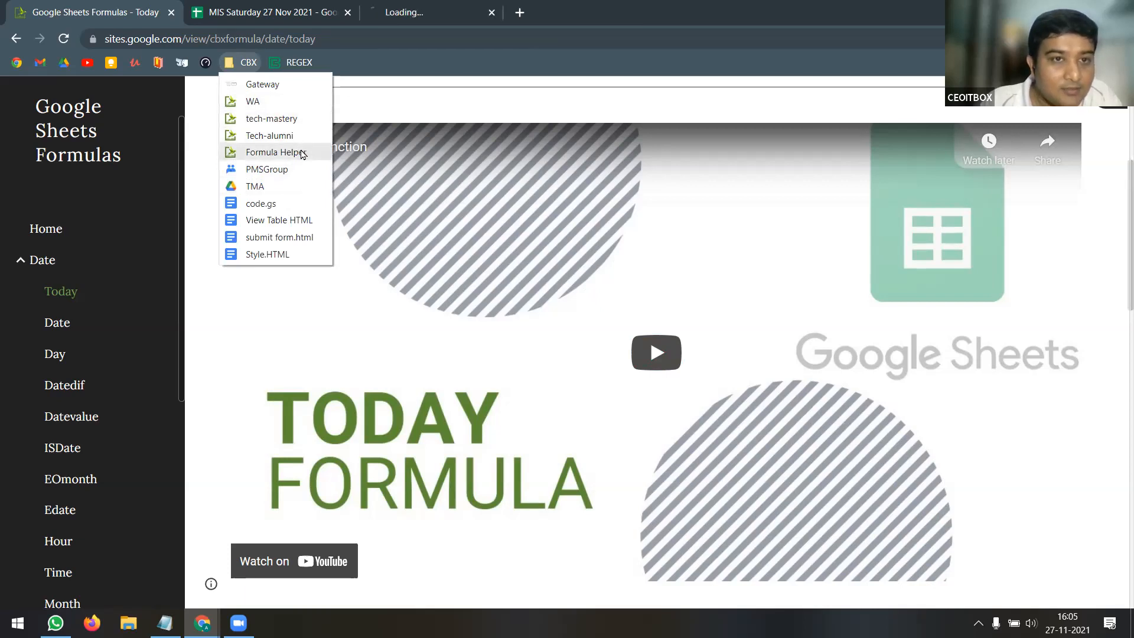
{"action": "left_click", "coordinate": [189, 121]}
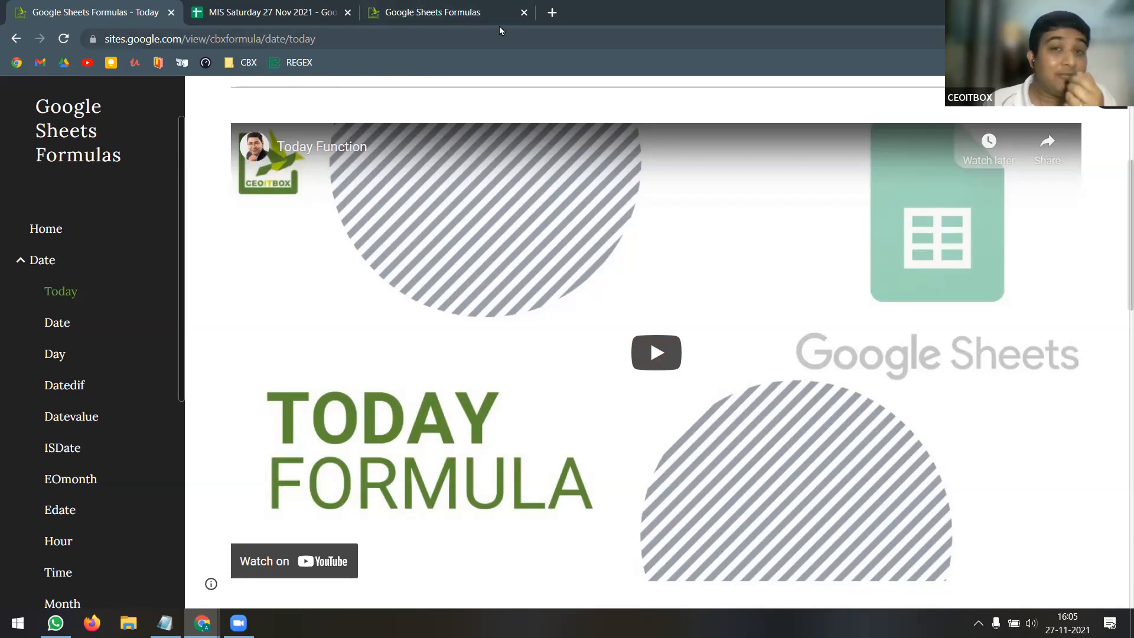
{"action": "left_click", "coordinate": [524, 12]}
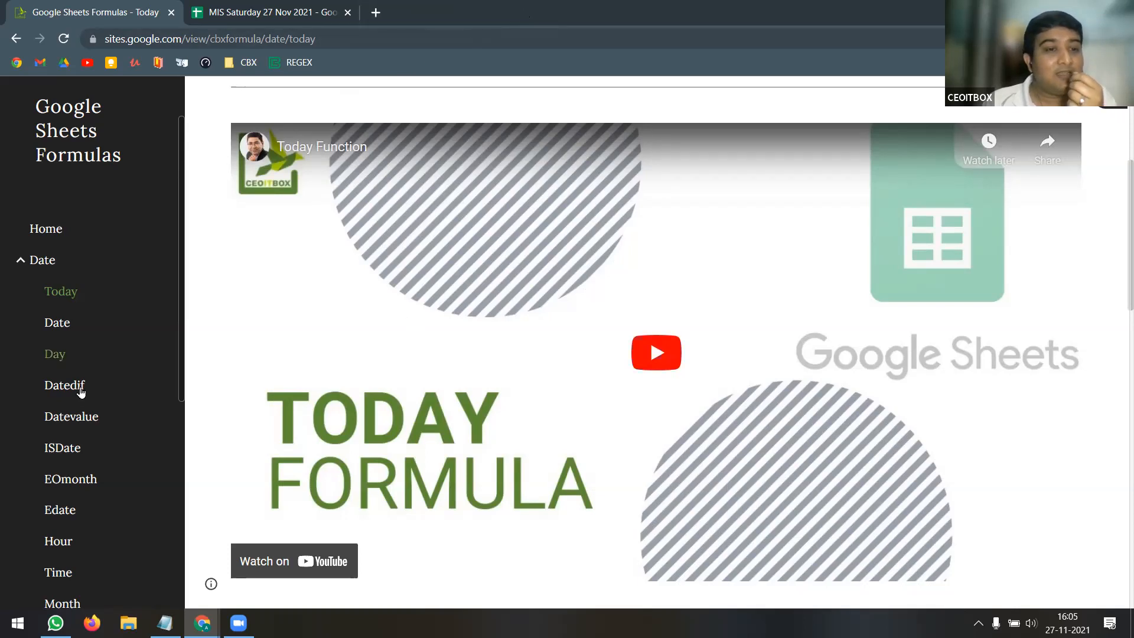
Expand the General, Filter and Google categories of the formula site and review the topics listed under each
{"action": "scroll", "coordinate": [113, 435], "scroll_direction": "down", "scroll_amount": 5}
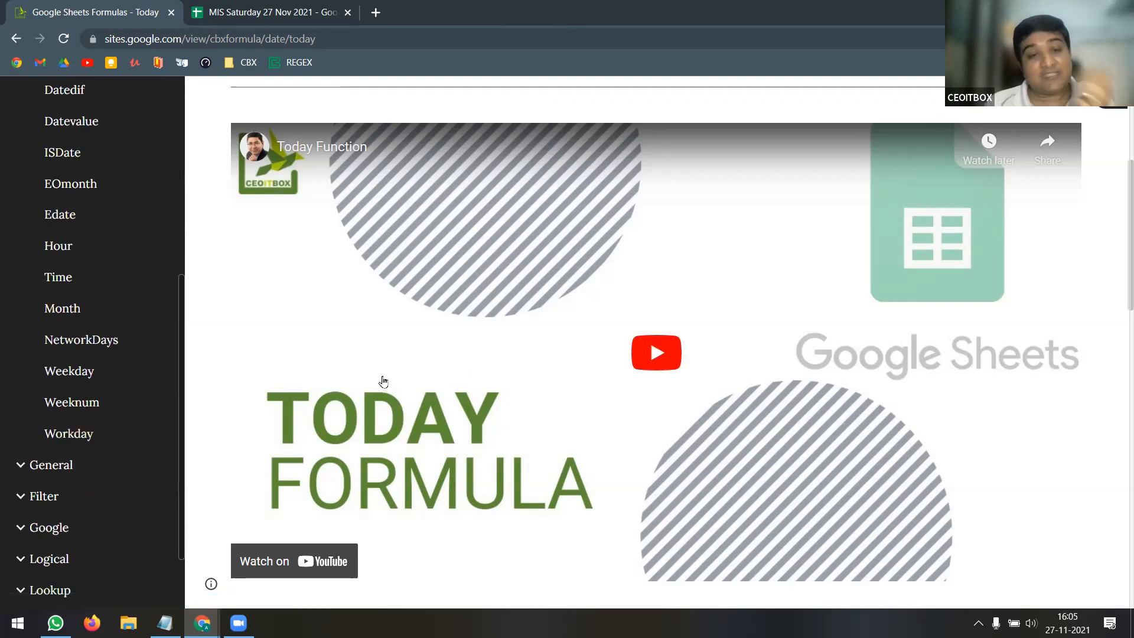
{"action": "scroll", "coordinate": [123, 450], "scroll_direction": "down", "scroll_amount": 6}
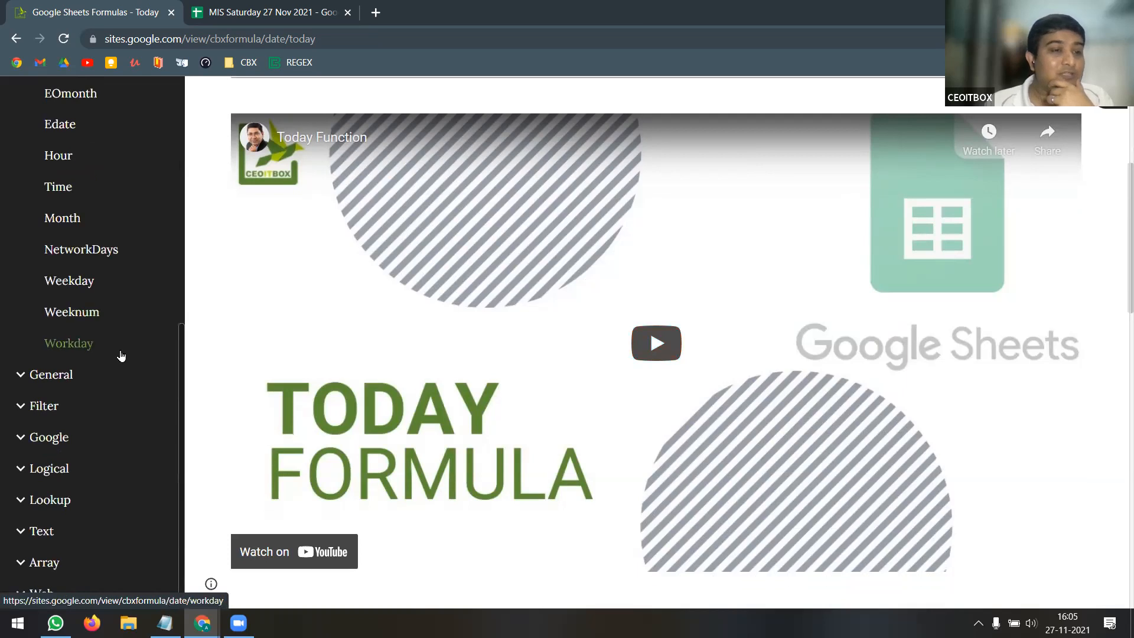
{"action": "left_click", "coordinate": [32, 378]}
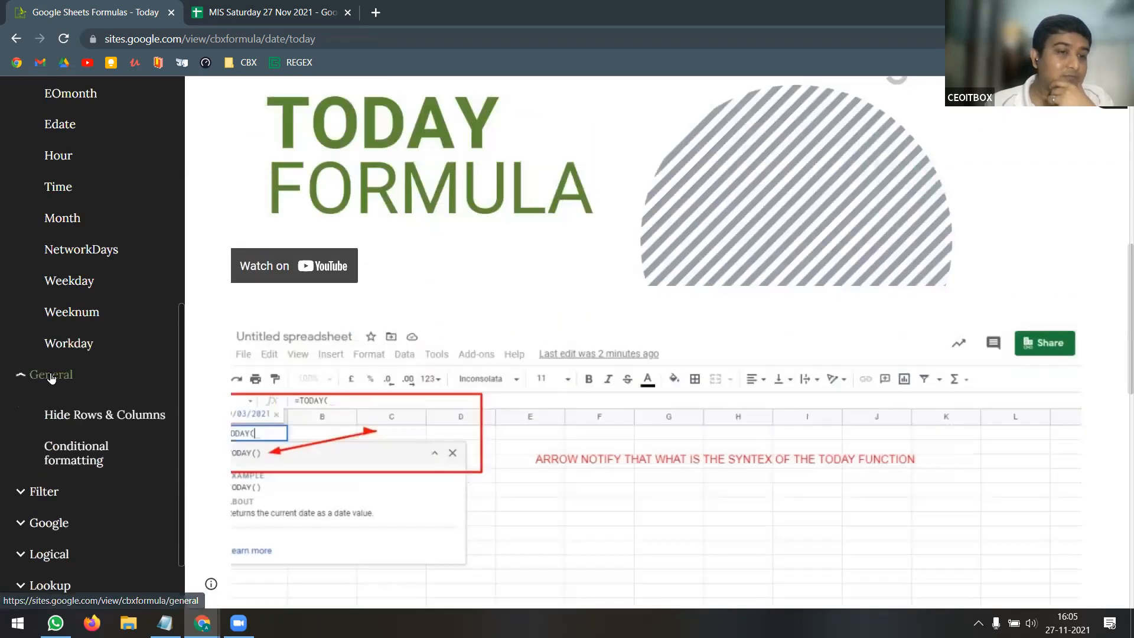
{"action": "scroll", "coordinate": [101, 365], "scroll_direction": "down", "scroll_amount": 1}
{"action": "scroll", "coordinate": [102, 365], "scroll_direction": "down", "scroll_amount": 1}
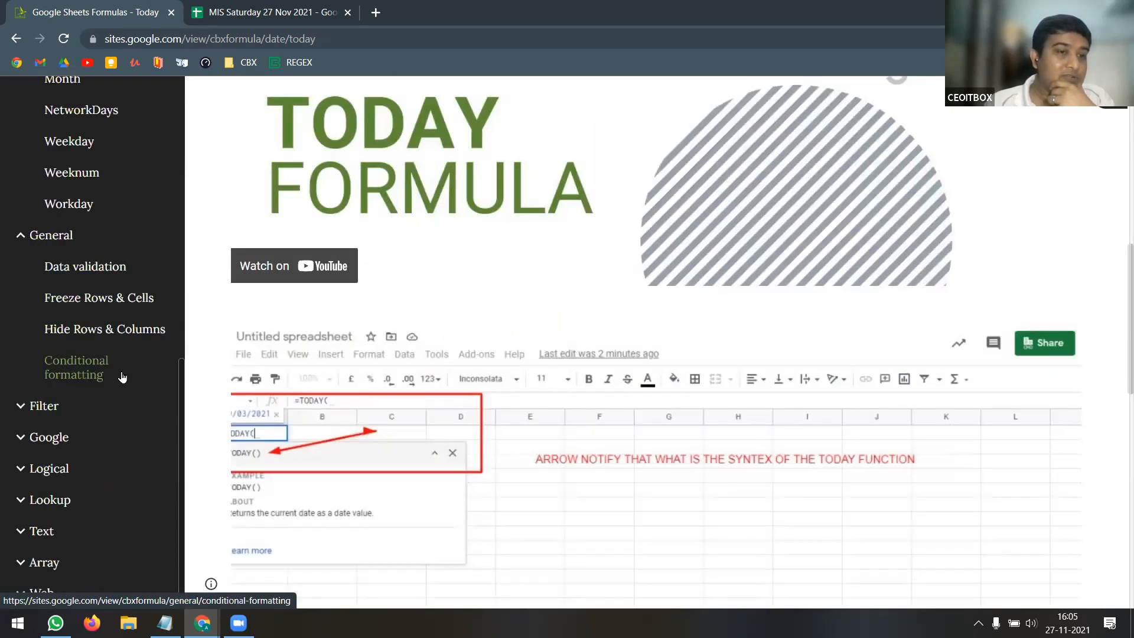
{"action": "scroll", "coordinate": [83, 397], "scroll_direction": "down", "scroll_amount": 1}
{"action": "left_click", "coordinate": [21, 406]}
{"action": "scroll", "coordinate": [23, 425], "scroll_direction": "down", "scroll_amount": 1}
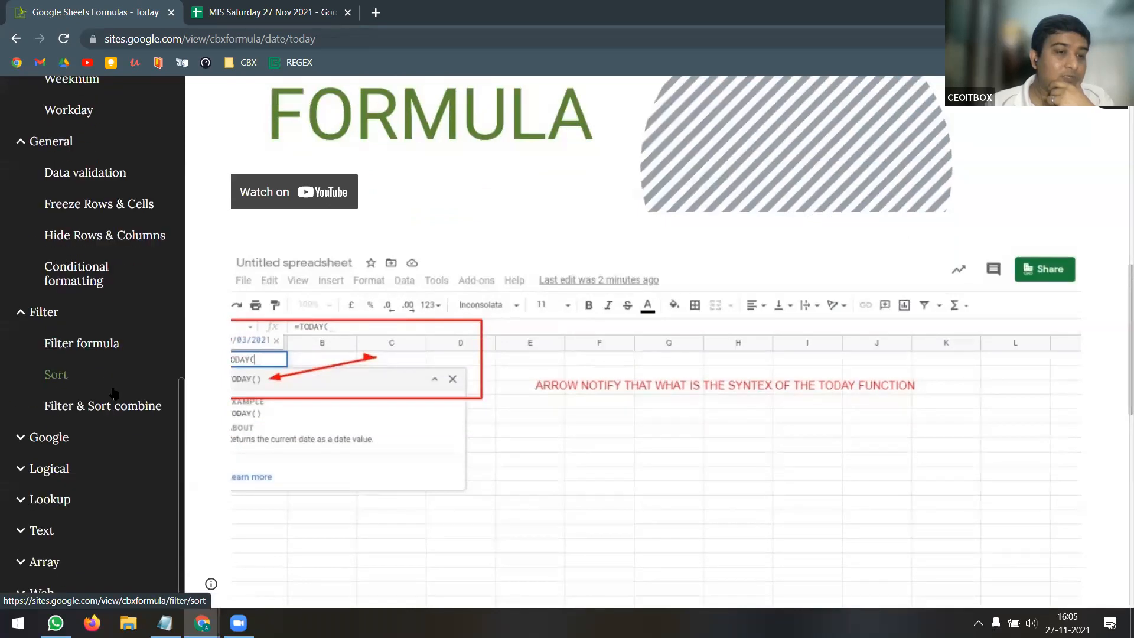
{"action": "left_click", "coordinate": [24, 440]}
{"action": "scroll", "coordinate": [121, 297], "scroll_direction": "down", "scroll_amount": 3}
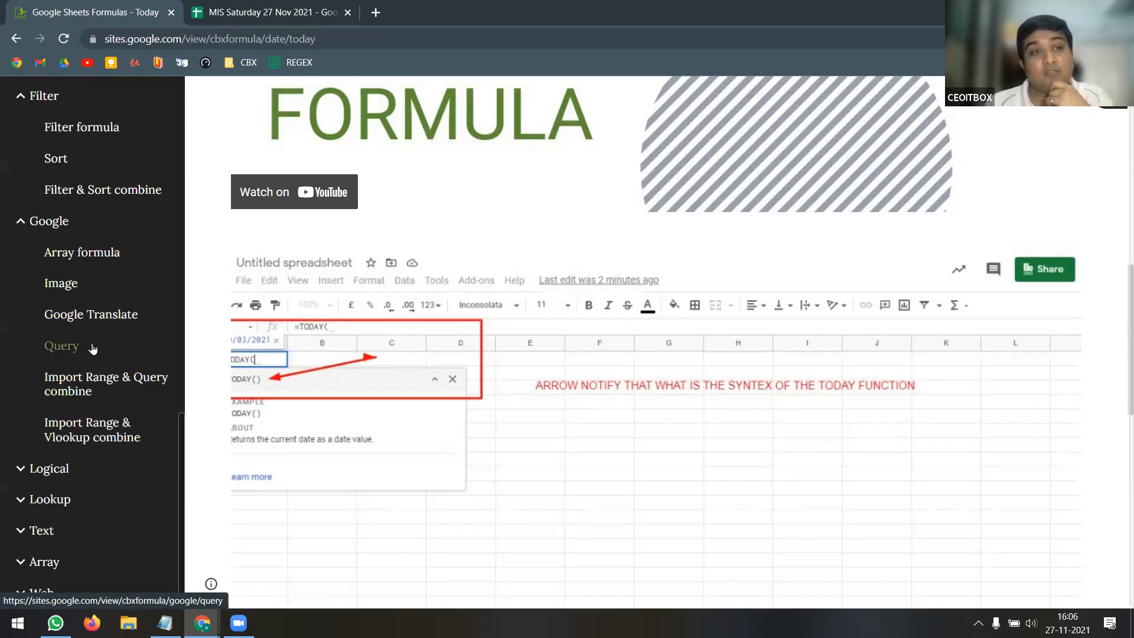
{"action": "scroll", "coordinate": [143, 361], "scroll_direction": "down", "scroll_amount": 2}
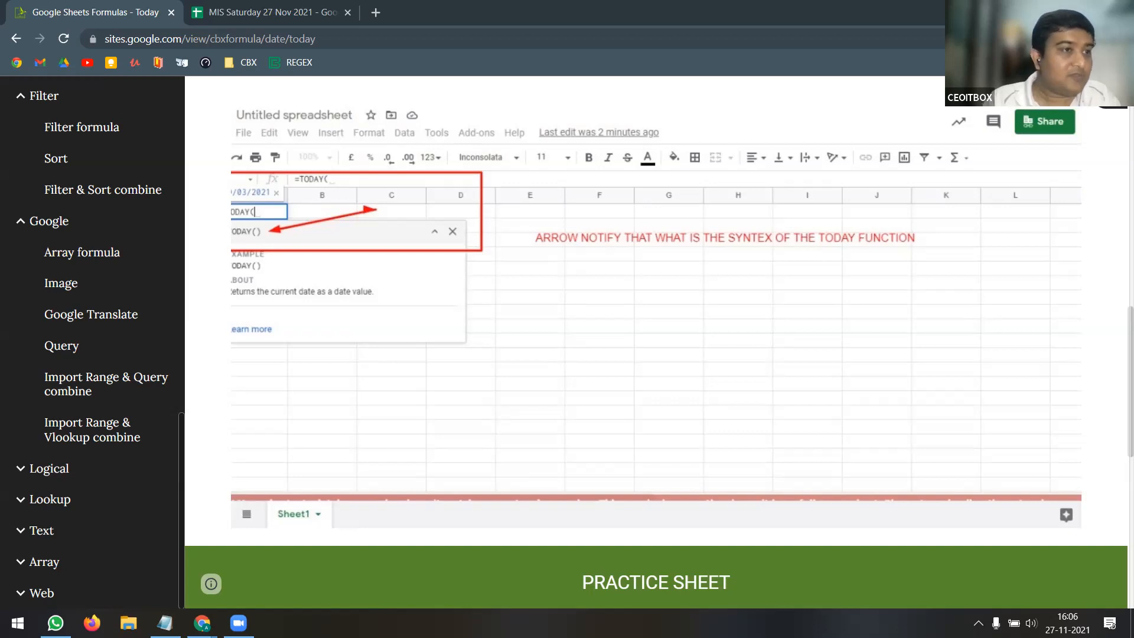
Load formula.ceoitbox.com in a new browser tab
{"action": "left_click", "coordinate": [376, 13]}
{"action": "type", "text": "formula.ceoitbox.com"}
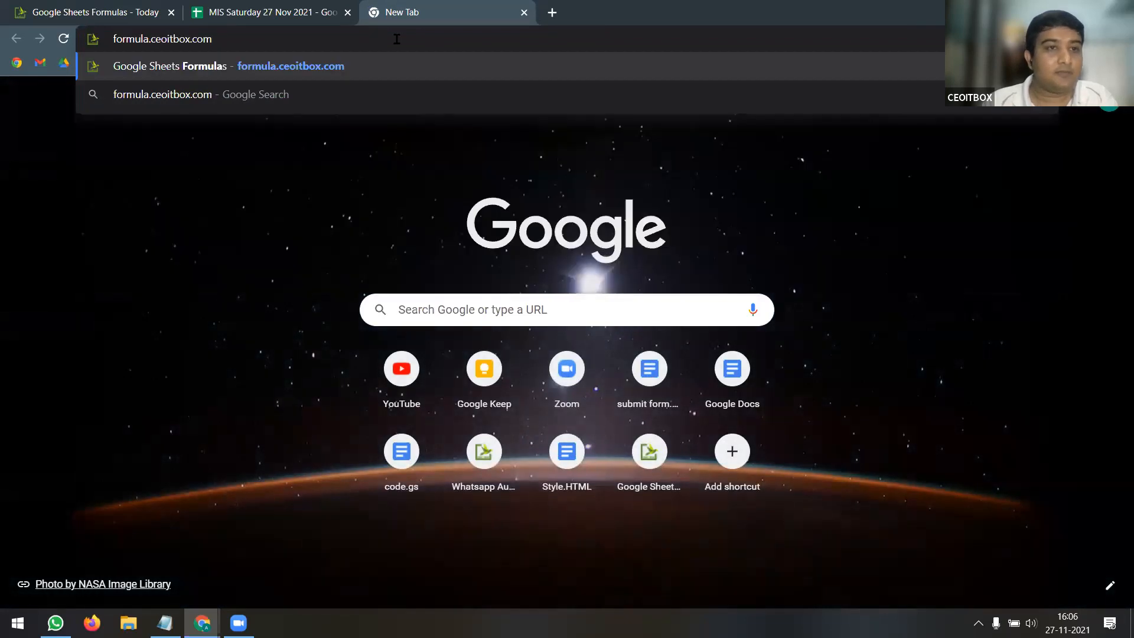
{"action": "key", "text": "Return"}
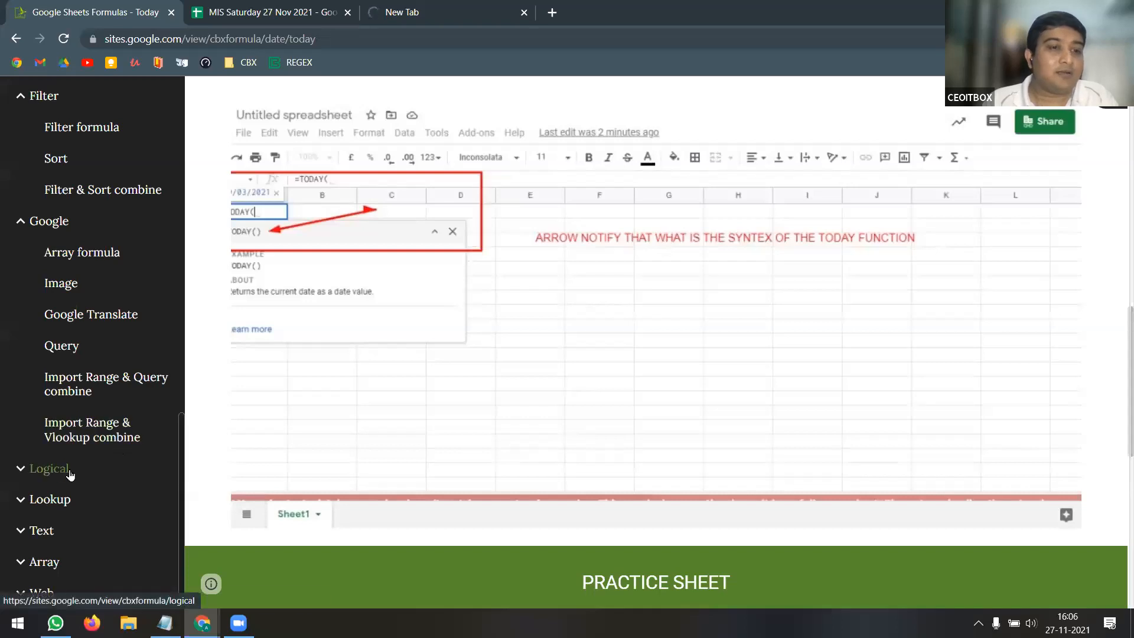
Open the Logical category page in the already loaded formula site and look over its functions
{"action": "left_click", "coordinate": [70, 474]}
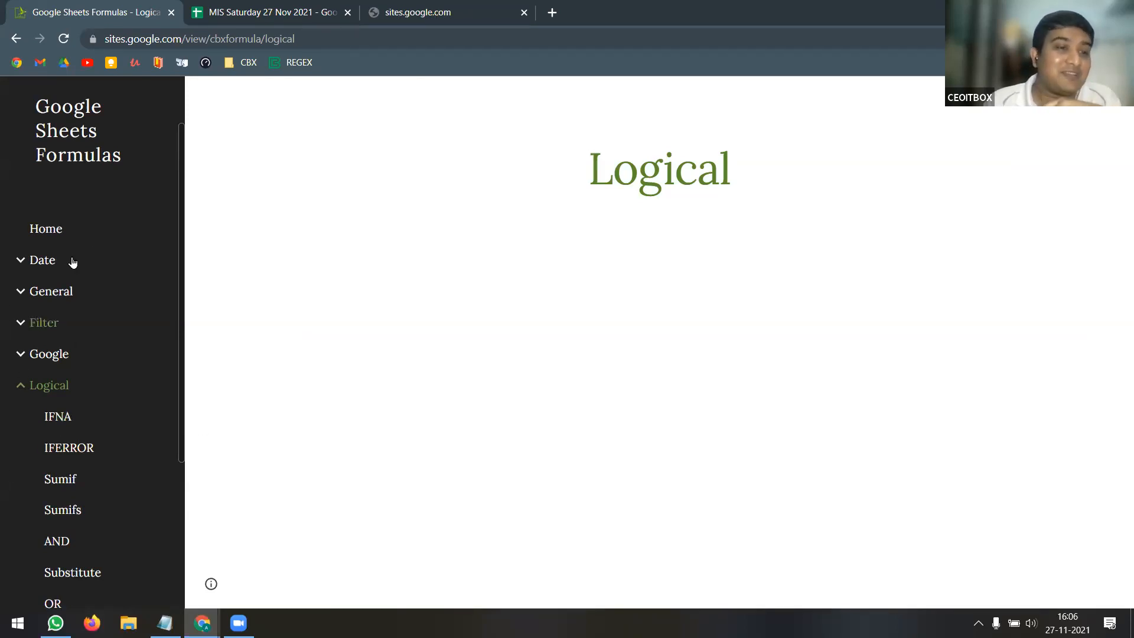
{"action": "scroll", "coordinate": [104, 428], "scroll_direction": "down", "scroll_amount": 4}
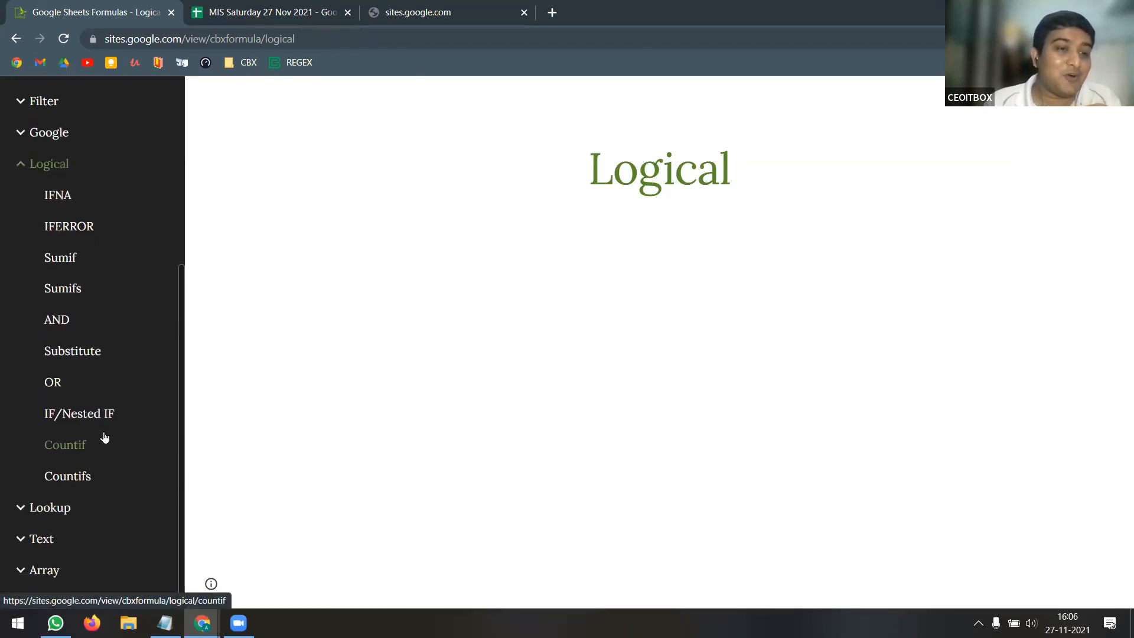